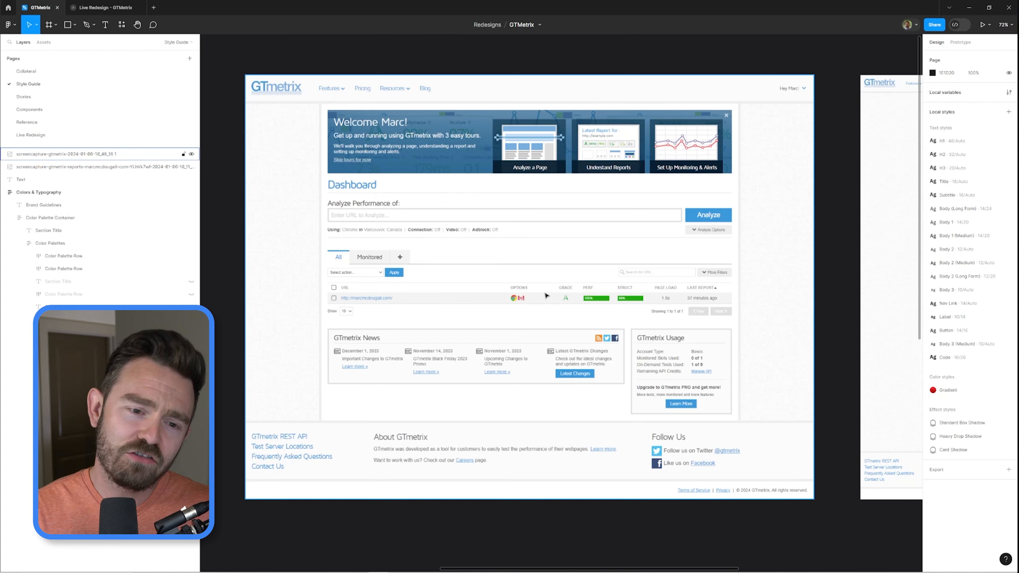
- Examine the GTmetrix dashboard screenshot and the Brand Guidelines frame with its accent palette, neutrals and typography
scroll(546, 296, "down", 1)
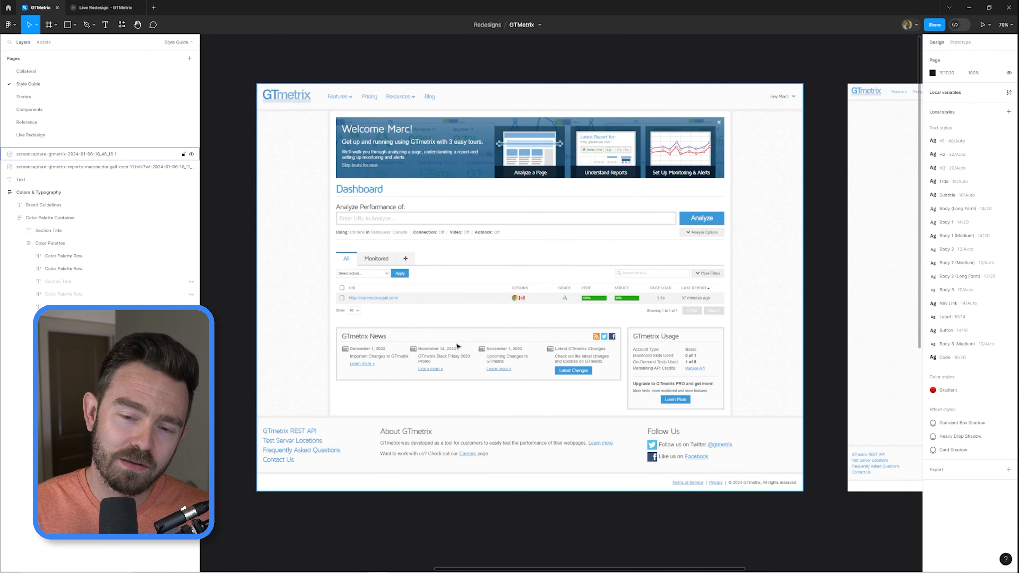
scroll(470, 296, "down", 2)
left_click_drag(280, 273, 708, 238)
scroll(703, 239, "down", 5)
left_click_drag(507, 248, 551, 229)
scroll(468, 230, "up", 2)
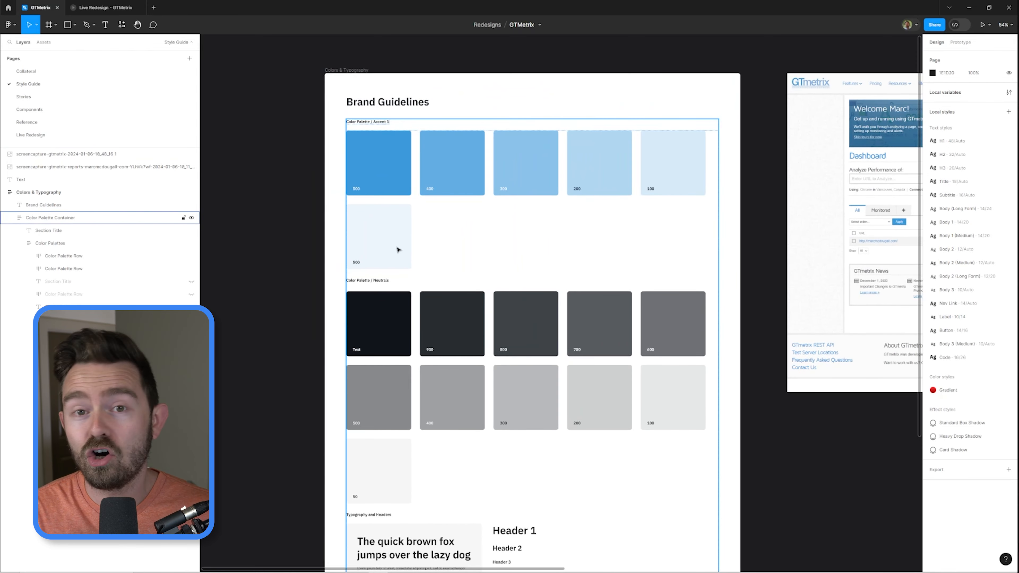
scroll(516, 254, "right", 1)
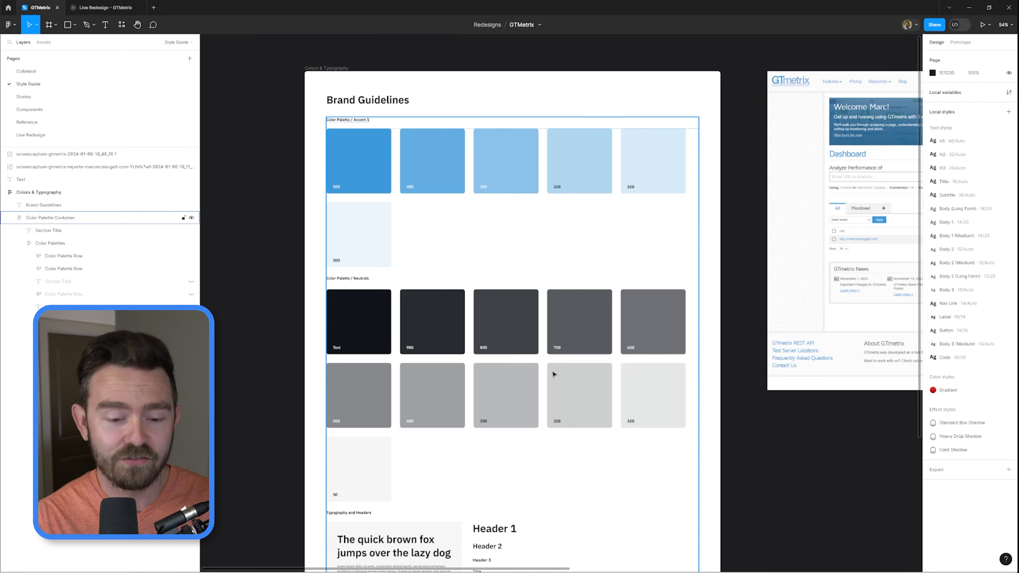
scroll(552, 373, "down", 6)
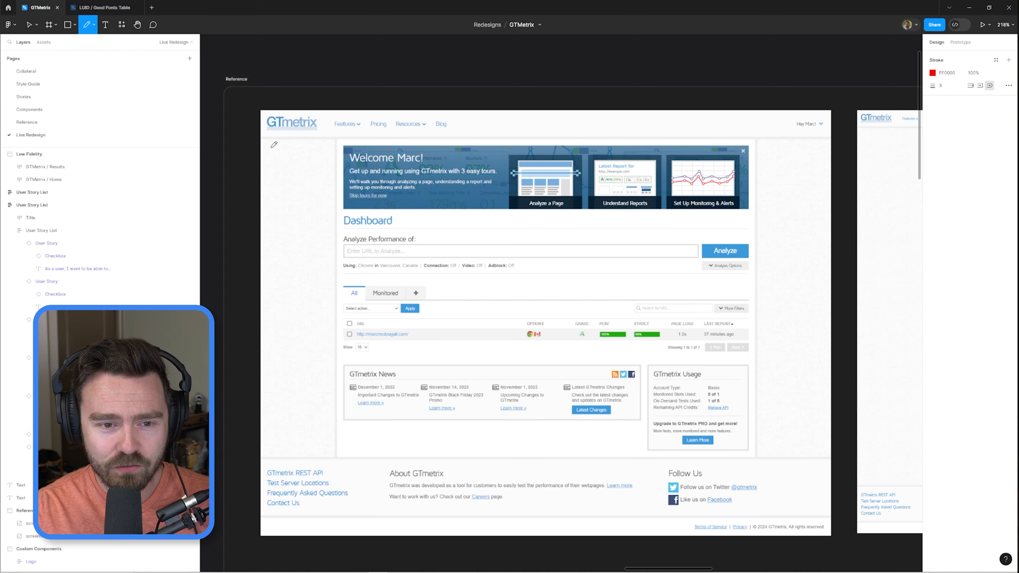
- Mark the empty header space beside the Blog link on the dashboard screenshot with red pencil strokes
left_click_drag(273, 147, 354, 131)
key("ctrl+z")
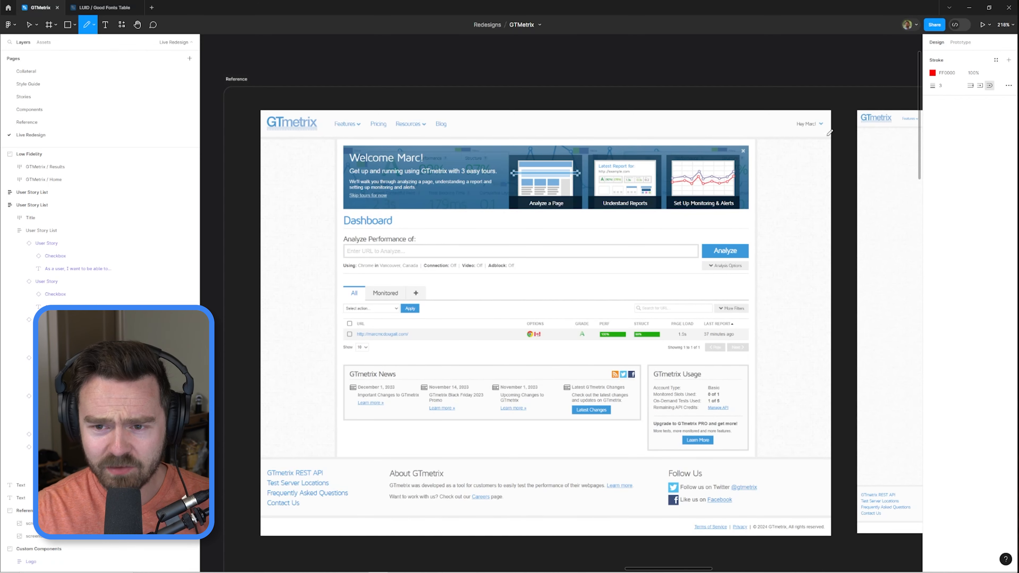
scroll(383, 114, "up", 2)
left_click_drag(381, 97, 484, 98)
mouse_move(607, 122)
left_mouse_down()
mouse_move(533, 128)
mouse_move(709, 144)
left_mouse_up()
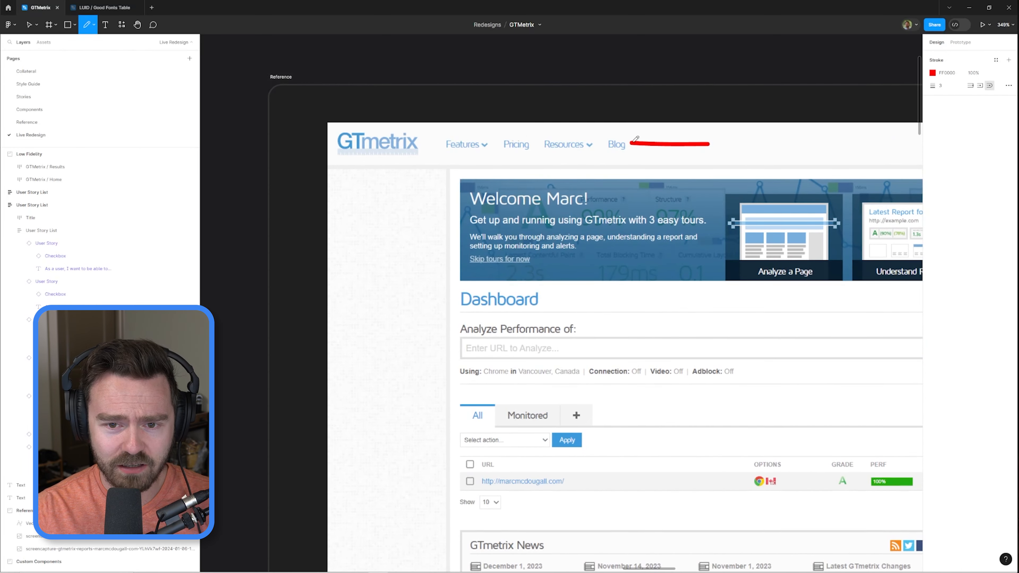
left_click_drag(651, 132, 657, 155)
left_click_drag(795, 100, 418, 127)
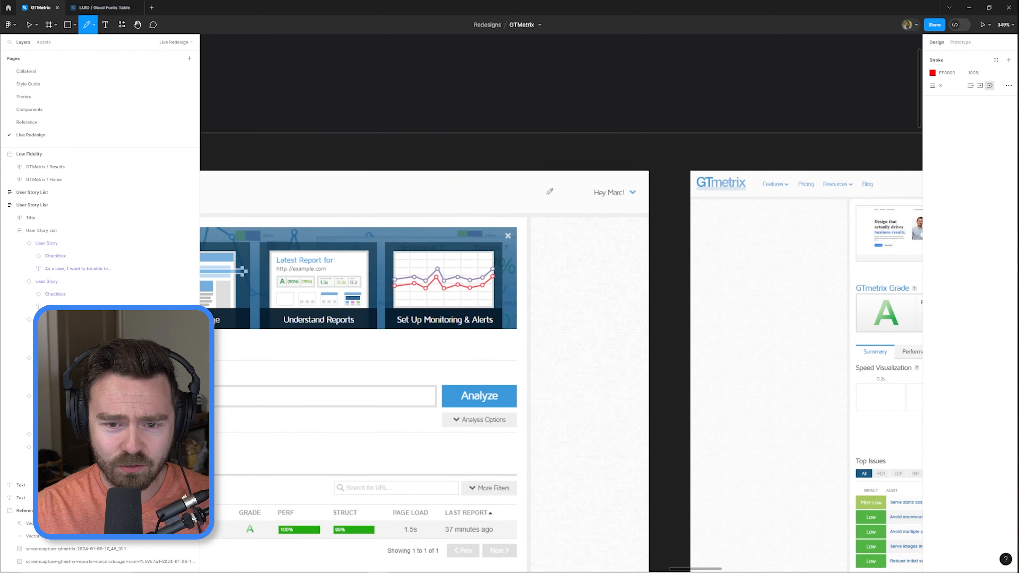
- Underline the account menu in the dashboard header in red and undo all the pencil marks on the header
left_click_drag(547, 195, 612, 195)
mouse_move(587, 183)
left_mouse_down()
mouse_move(612, 195)
mouse_move(597, 208)
mouse_move(649, 204)
left_mouse_up()
key("ctrl+z")
key("ctrl+z")
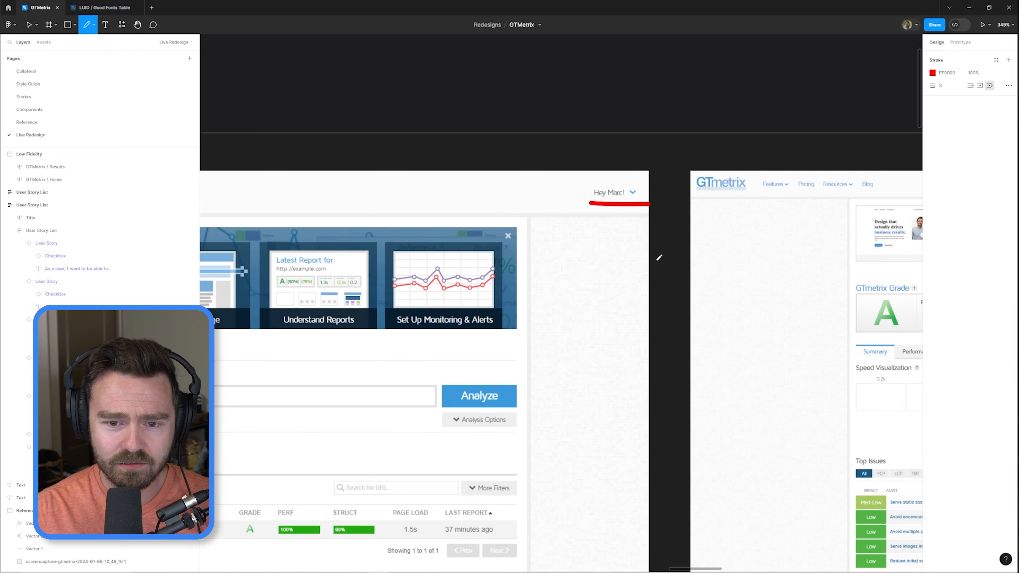
key("ctrl+z")
left_click_drag(406, 112, 653, 127)
scroll(654, 127, "down", 1)
left_click_drag(496, 109, 587, 134)
key("ctrl+z")
key("ctrl+z")
scroll(586, 184, "down", 1)
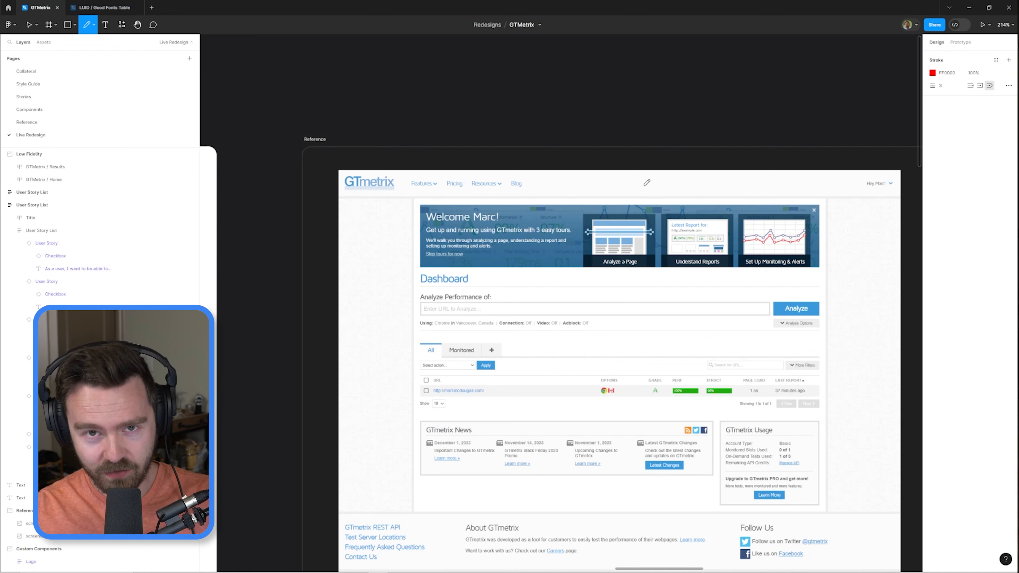
- Draw a red arrow pointing at the text of the welcome banner and undo it
left_click_drag(646, 182, 628, 141)
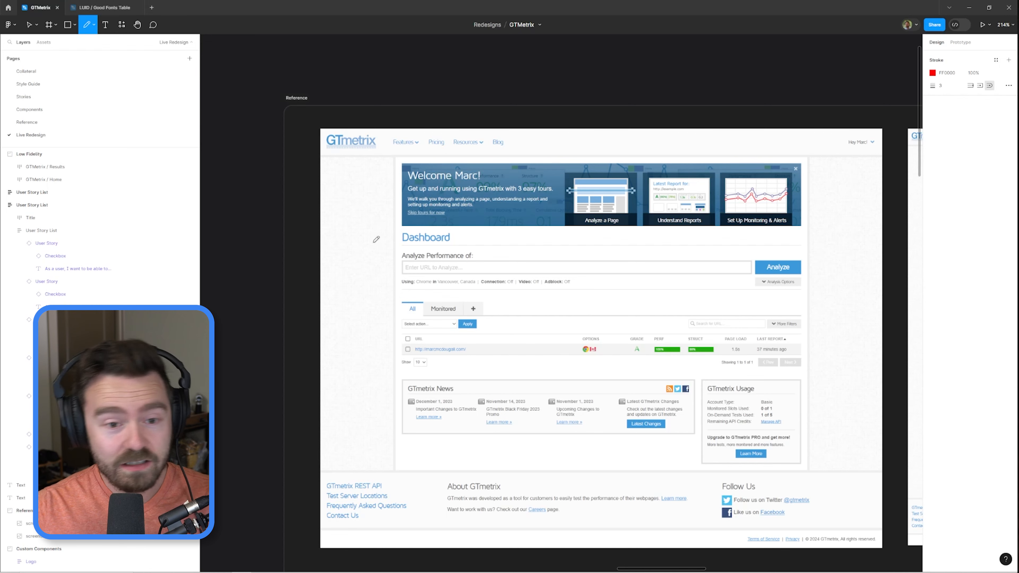
mouse_move(373, 242)
left_mouse_down()
mouse_move(411, 203)
mouse_move(407, 212)
left_mouse_up()
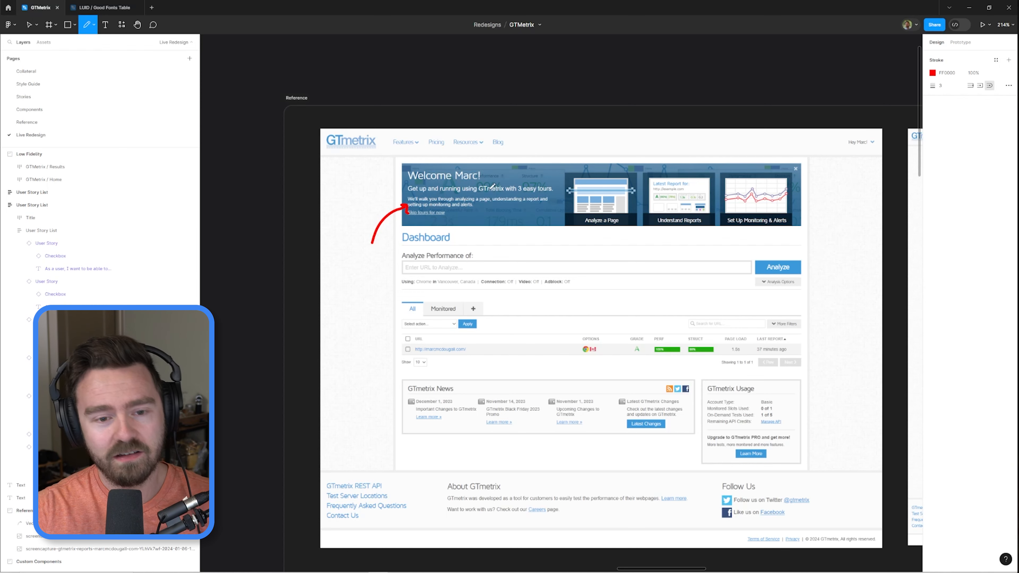
key("ctrl+z")
left_click_drag(361, 206, 413, 177)
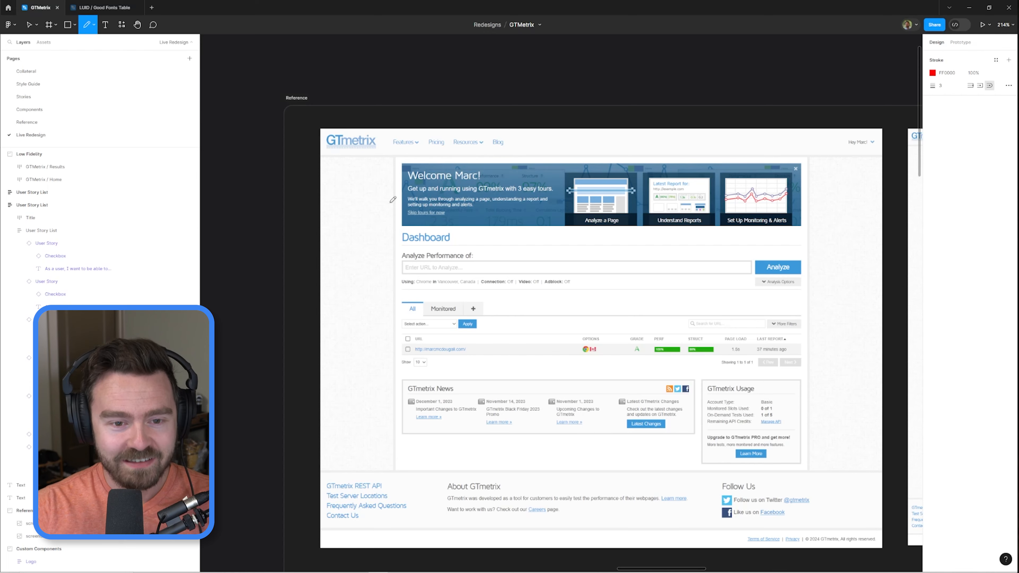
left_click_drag(373, 224, 403, 189)
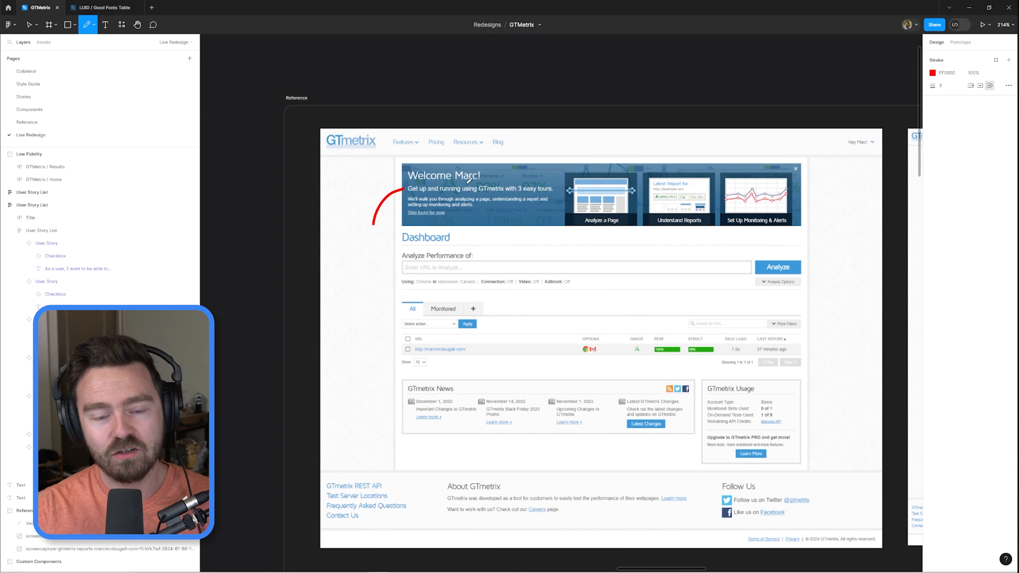
key("ctrl+z")
- Mark the banner's "Skip tours for now" link and its tour thumbnails with red strokes and undo them
scroll(438, 169, "up", 2)
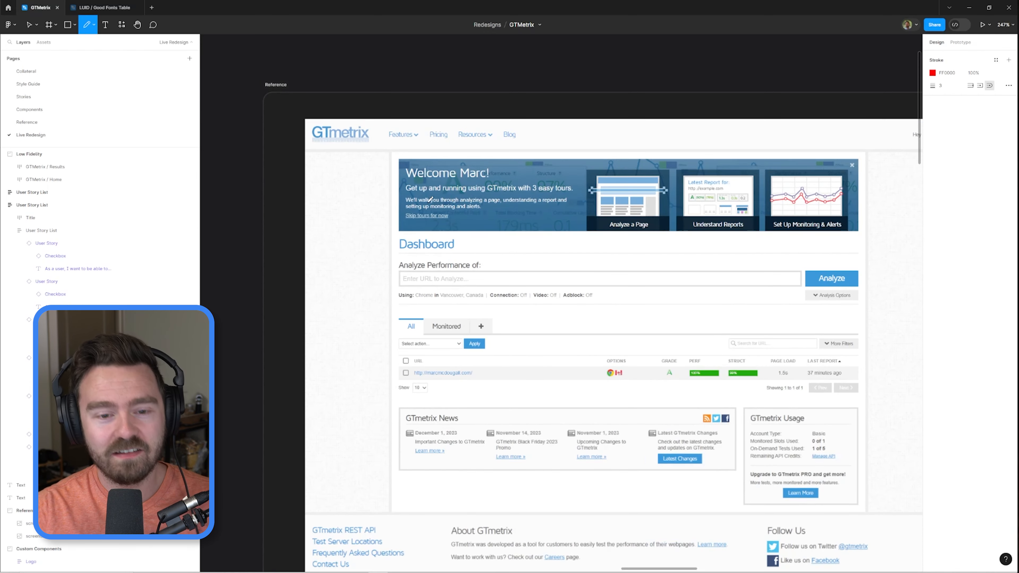
mouse_move(425, 212)
left_mouse_down()
mouse_move(395, 221)
mouse_move(451, 213)
left_mouse_up()
key("ctrl+z")
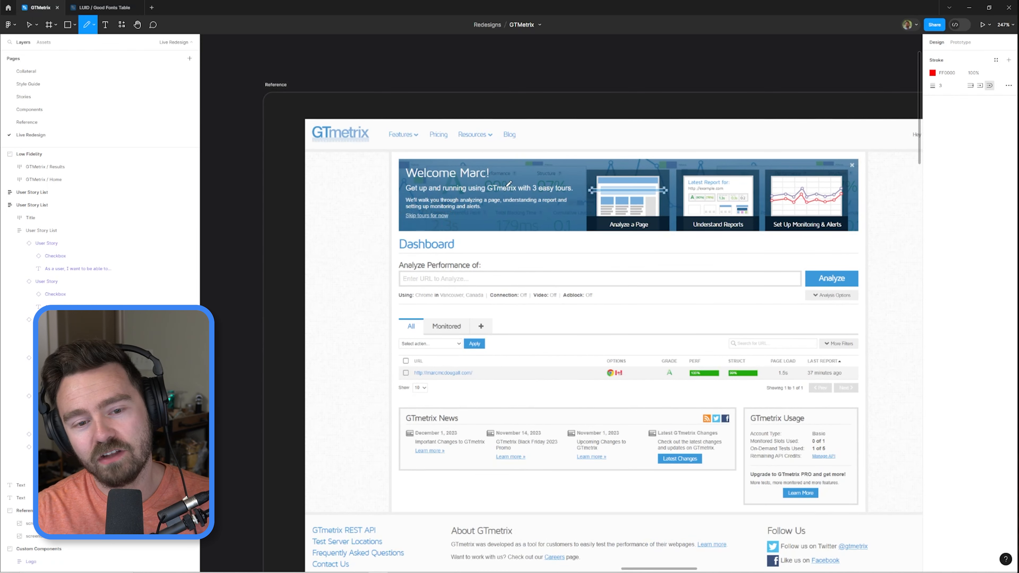
left_click_drag(643, 178, 653, 151)
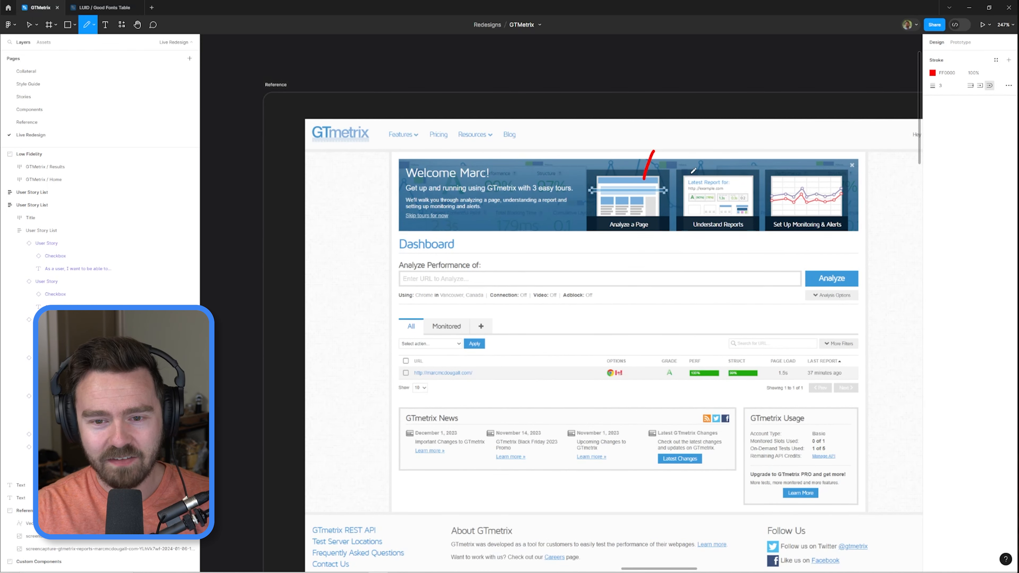
left_click_drag(726, 183, 731, 161)
key("ctrl+z")
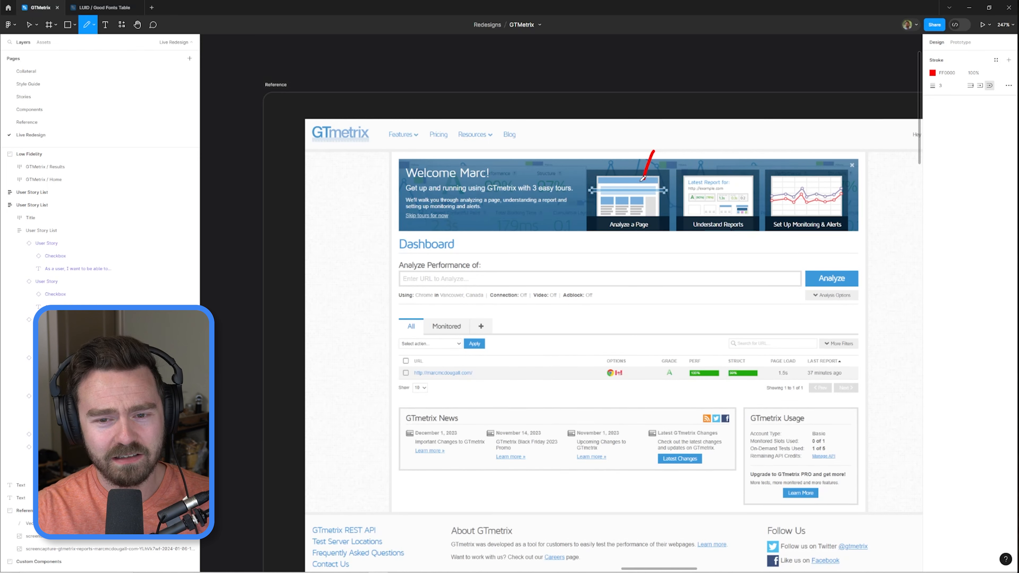
key("ctrl+z")
- Cross out the Dashboard heading in red and undo both strokes
scroll(573, 286, "down", 1)
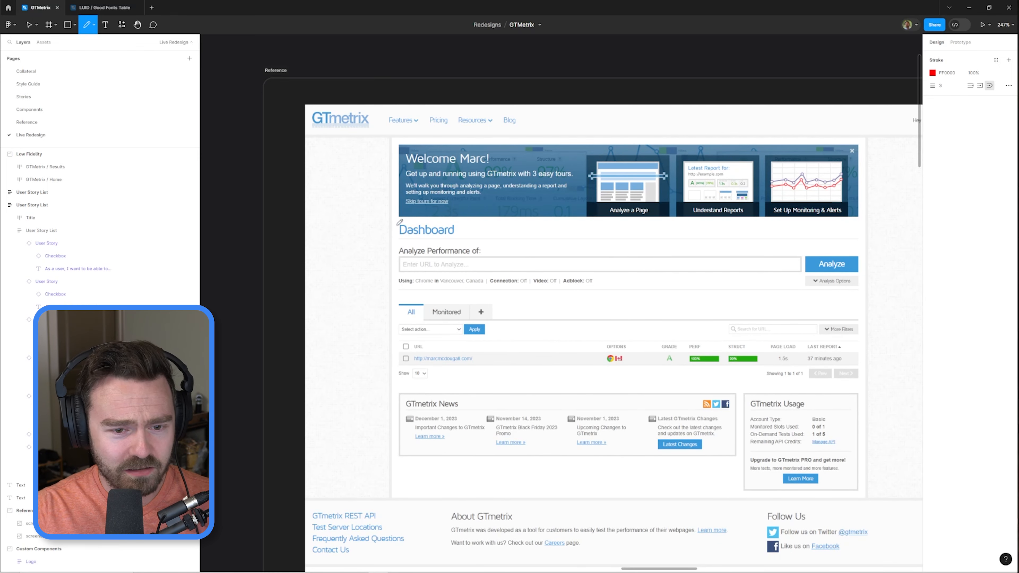
mouse_move(397, 223)
left_mouse_down()
mouse_move(457, 229)
mouse_move(466, 213)
left_mouse_up()
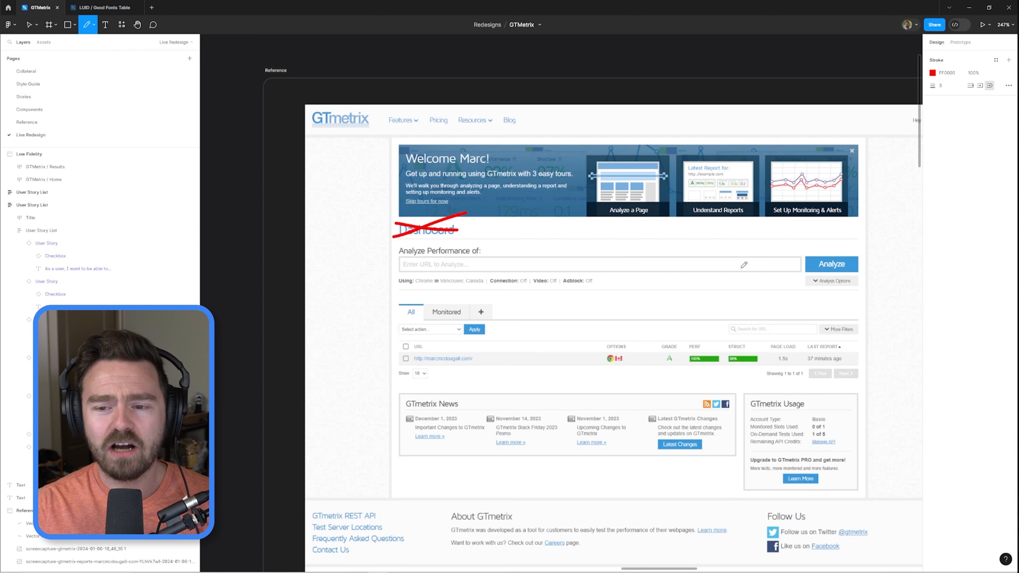
key("ctrl+z")
key("ctrl+z")
- Draw red arrows at the welcome banner, the Apply button, the performance bar and the social icons of GTmetrix News
mouse_move(338, 226)
left_mouse_down()
mouse_move(404, 188)
mouse_move(398, 201)
left_mouse_up()
left_click_drag(504, 315, 486, 328)
left_click_drag(484, 320, 495, 328)
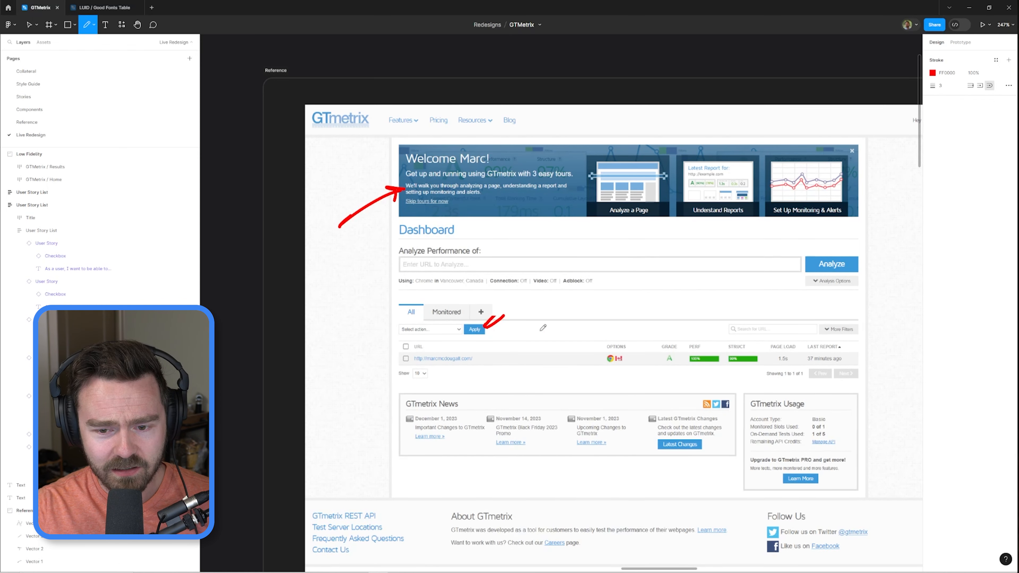
mouse_move(698, 338)
left_mouse_down()
mouse_move(692, 348)
mouse_move(695, 322)
left_mouse_up()
mouse_move(690, 332)
left_mouse_down()
mouse_move(693, 348)
mouse_move(715, 340)
left_mouse_up()
mouse_move(716, 398)
left_mouse_down()
mouse_move(719, 444)
mouse_move(751, 427)
left_mouse_up()
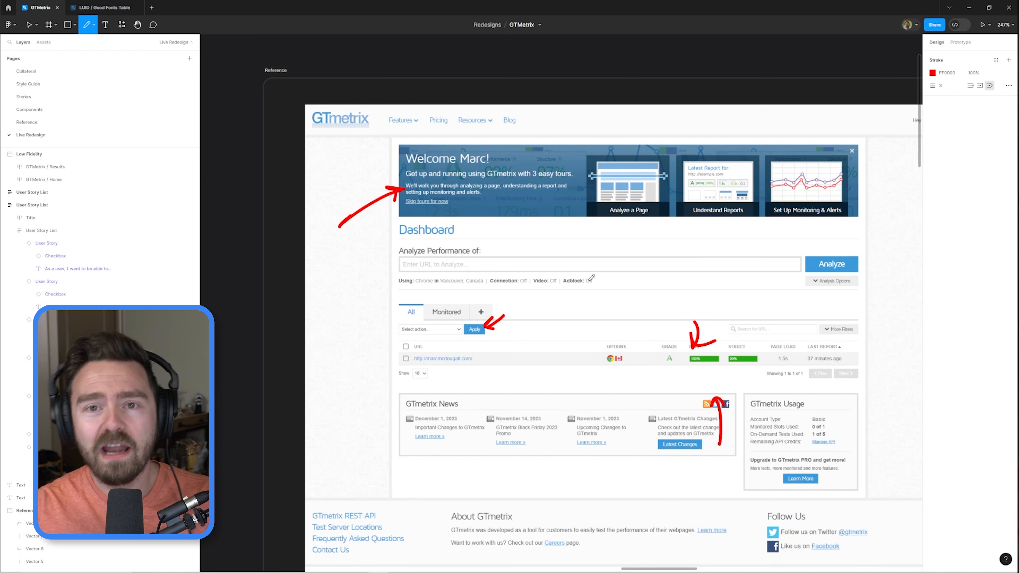
- Undo all the red arrows on the dashboard screenshot
key("ctrl+z")
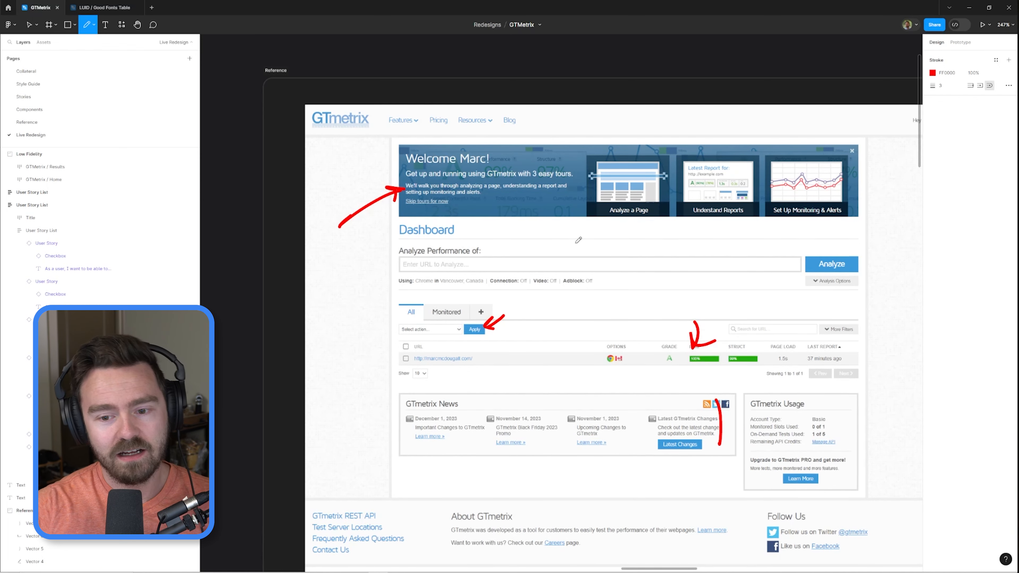
key("ctrl+z")
key("ctrl+z")
key("ctrl+z")
key("ctrl+z")
key("ctrl+z")
key("ctrl+z")
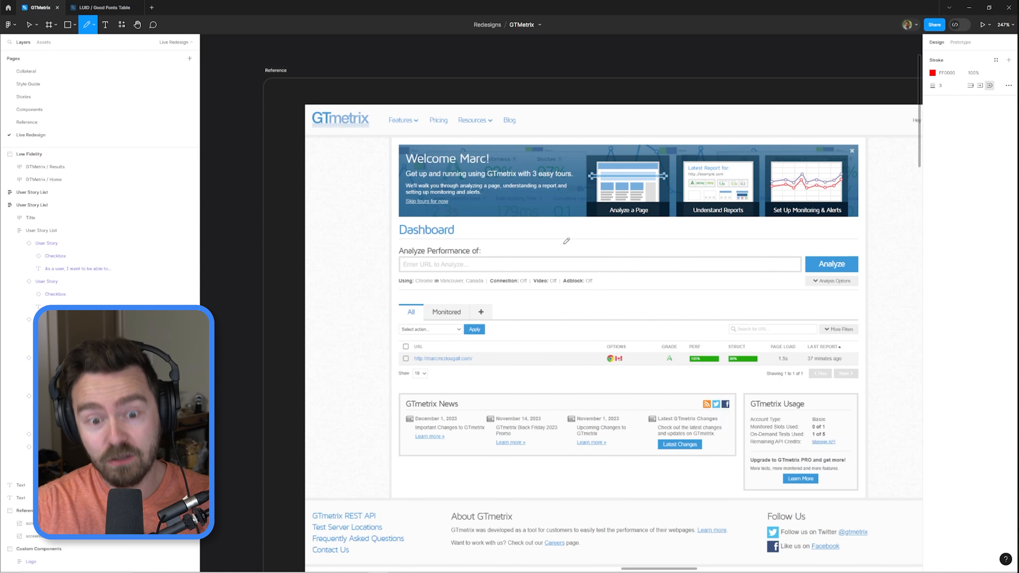
- Circle the "Analyze Performance of" form in red, point an arrow at it and undo both marks
mouse_move(439, 236)
left_mouse_down()
mouse_move(658, 297)
mouse_move(611, 236)
mouse_move(401, 244)
mouse_move(828, 246)
left_mouse_up()
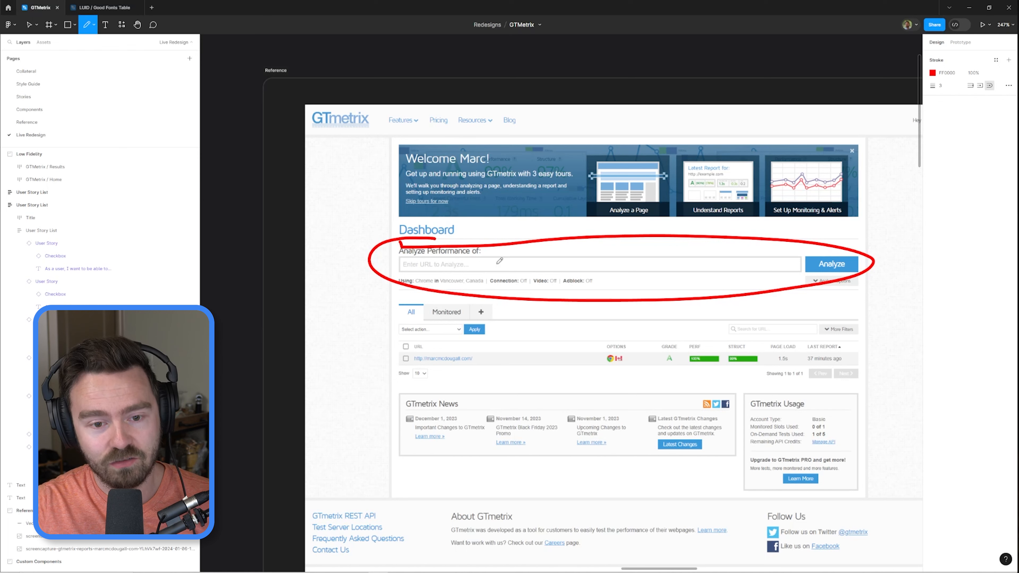
mouse_move(347, 308)
left_mouse_down()
mouse_move(380, 275)
mouse_move(380, 289)
left_mouse_up()
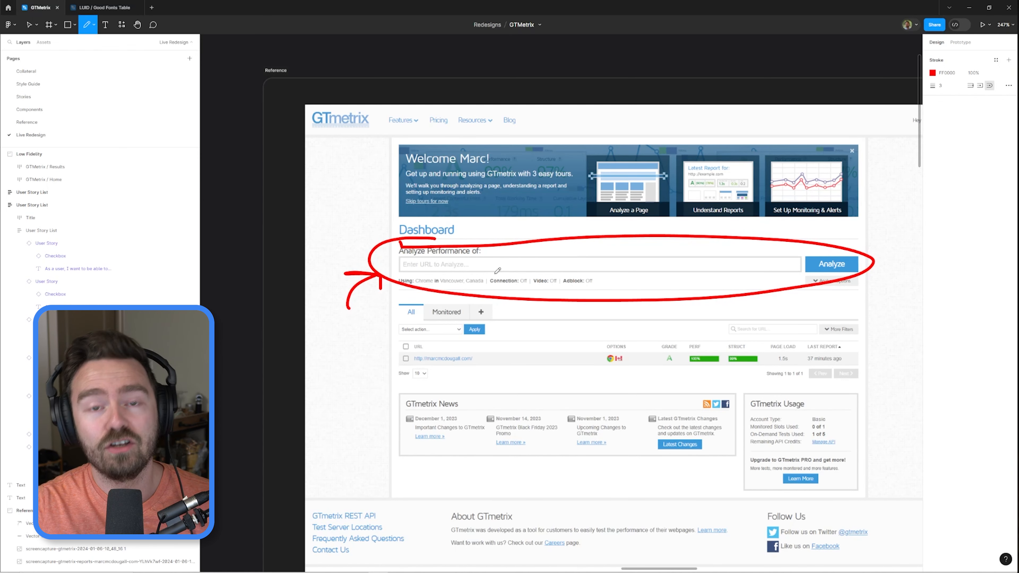
key("ctrl+z")
key("ctrl+z")
- Draw a red arrow with the Pencil tool at the URL in the reports table and undo it
key("v")
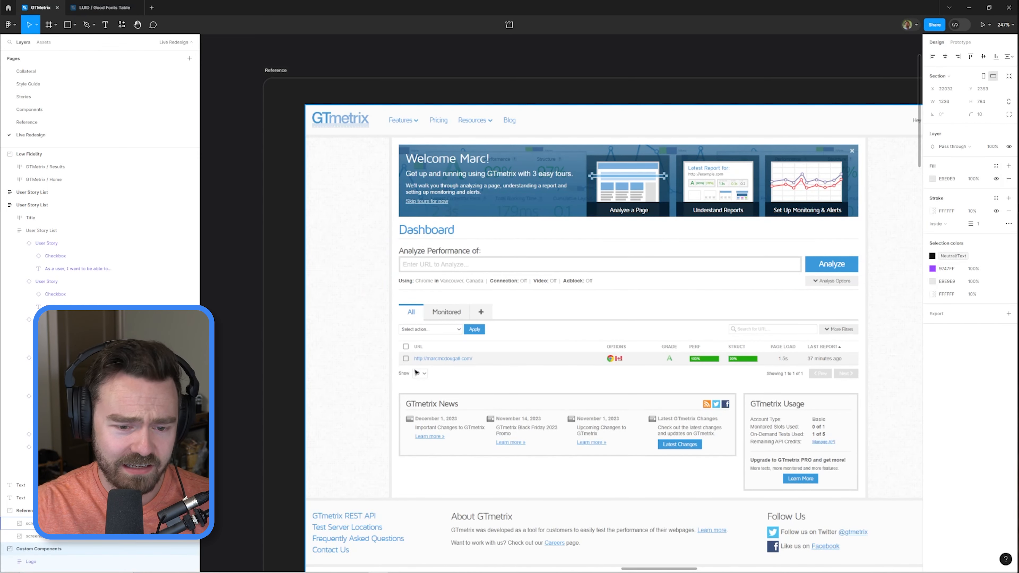
key("shift+p")
left_click_drag(359, 355, 413, 360)
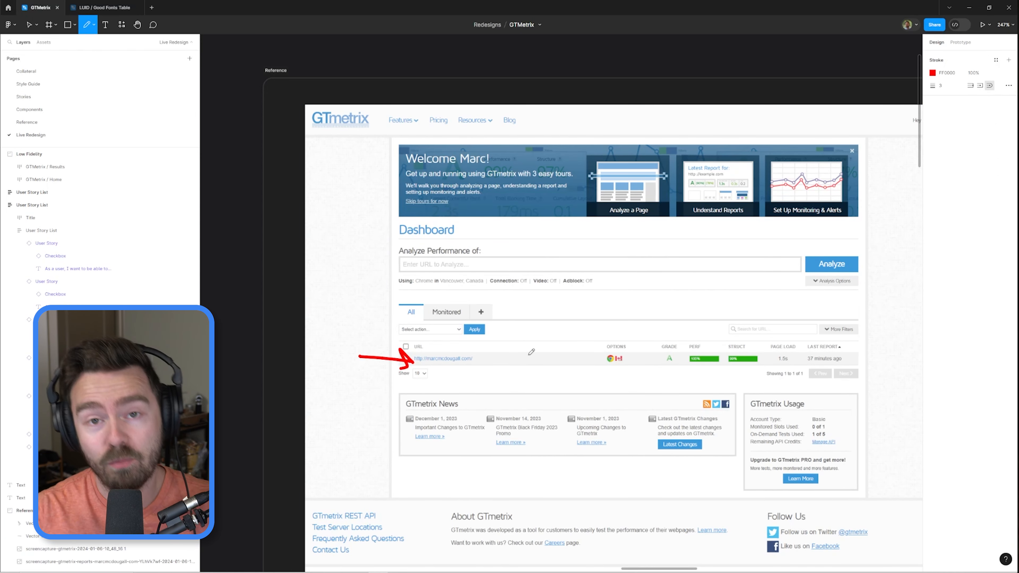
key("ctrl+z")
key("ctrl+z")
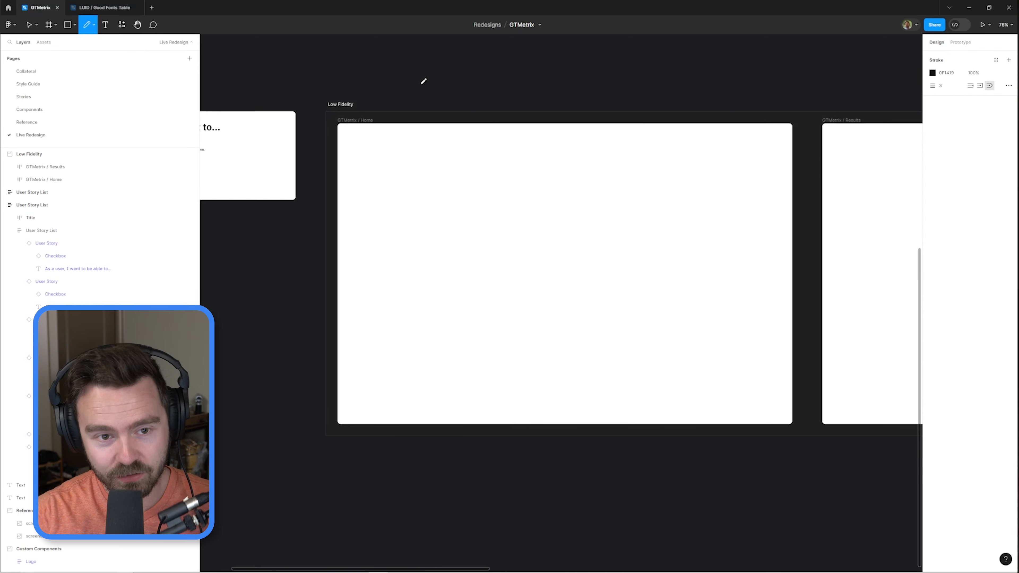
- Bracket the list of user stories under "As a user, I want to..." with black pencil strokes and undo them
scroll(448, 93, "left", 5)
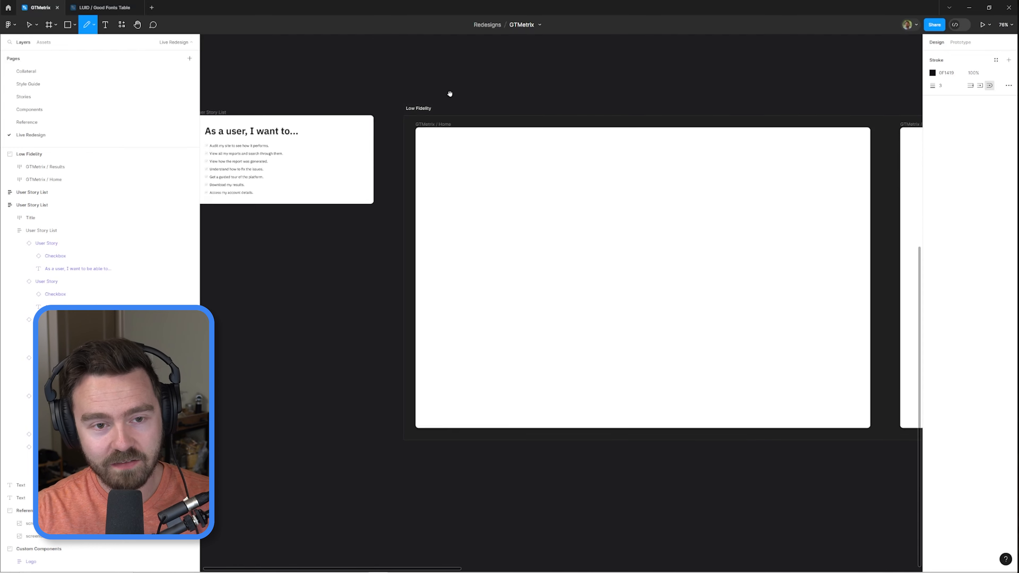
scroll(404, 182, "up", 2)
scroll(426, 195, "up", 5)
scroll(426, 196, "up", 3)
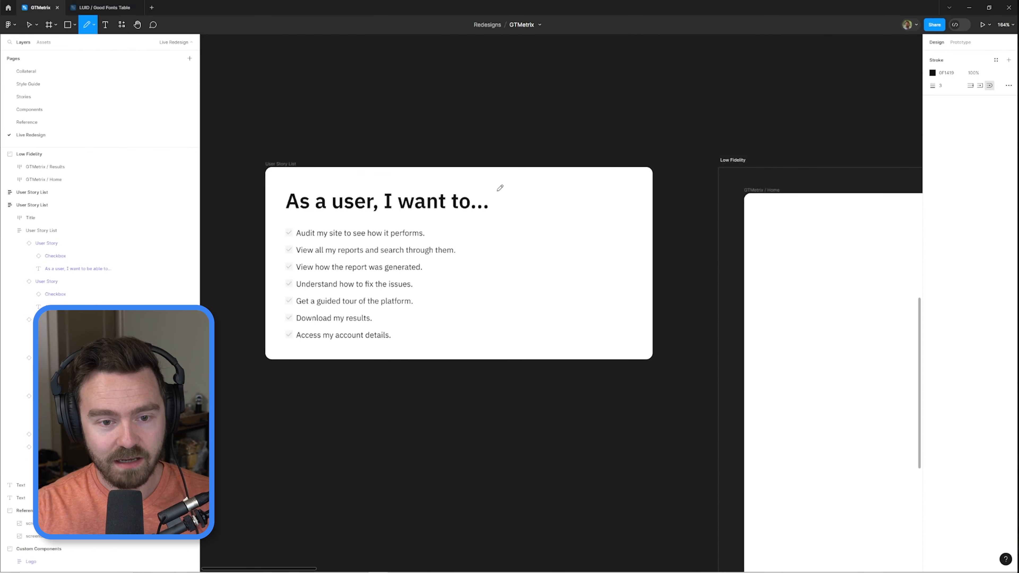
mouse_move(451, 231)
left_mouse_down()
mouse_move(478, 278)
mouse_move(466, 331)
left_mouse_up()
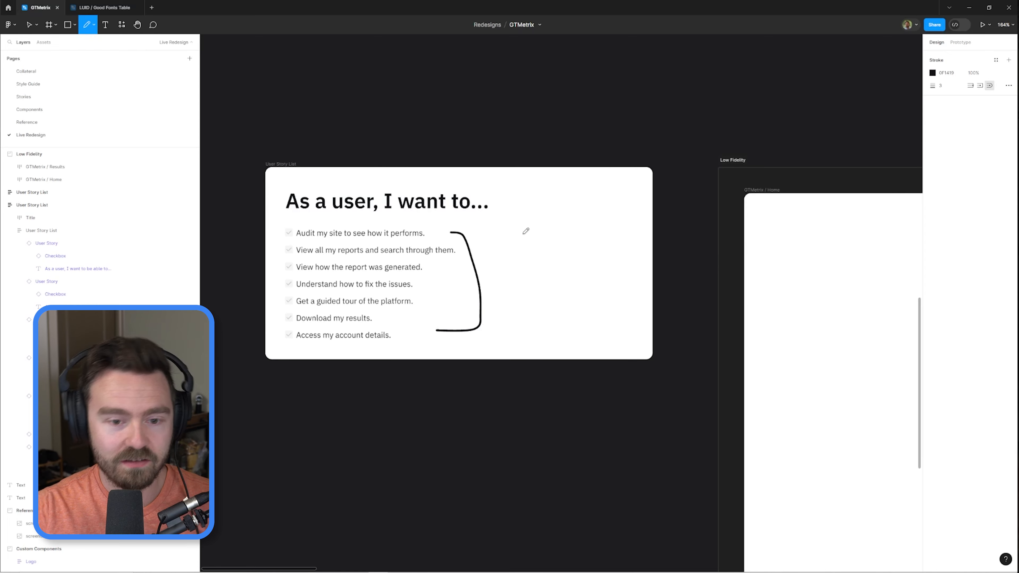
key("ctrl+z")
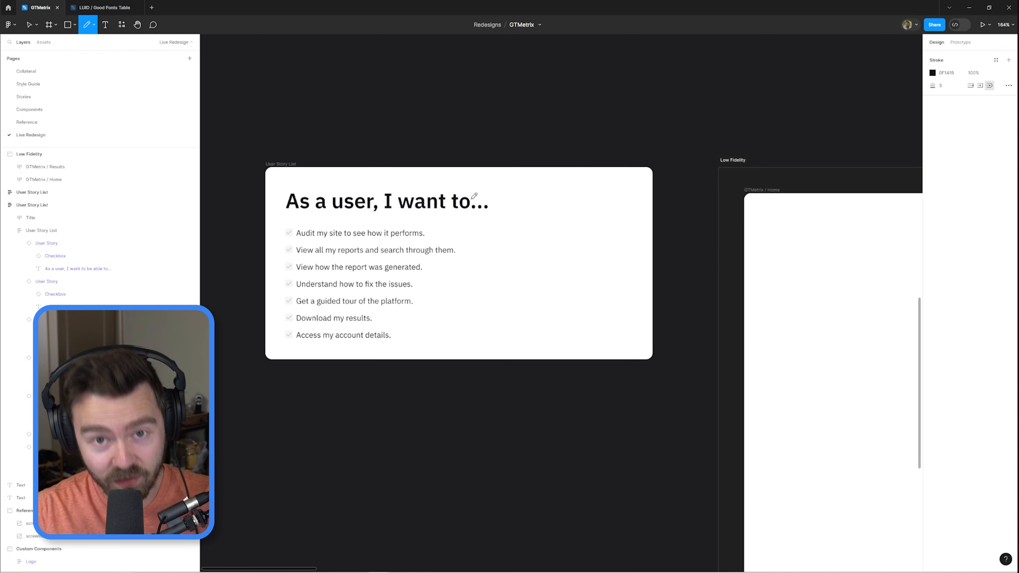
mouse_move(277, 227)
left_mouse_down()
mouse_move(268, 341)
mouse_move(262, 337)
mouse_move(276, 332)
left_mouse_up()
key("ctrl+z")
- Draw a black arrow at the user story "Audit my site to see how it performs." and undo it
mouse_move(467, 232)
left_mouse_down()
mouse_move(424, 237)
mouse_move(437, 245)
left_mouse_up()
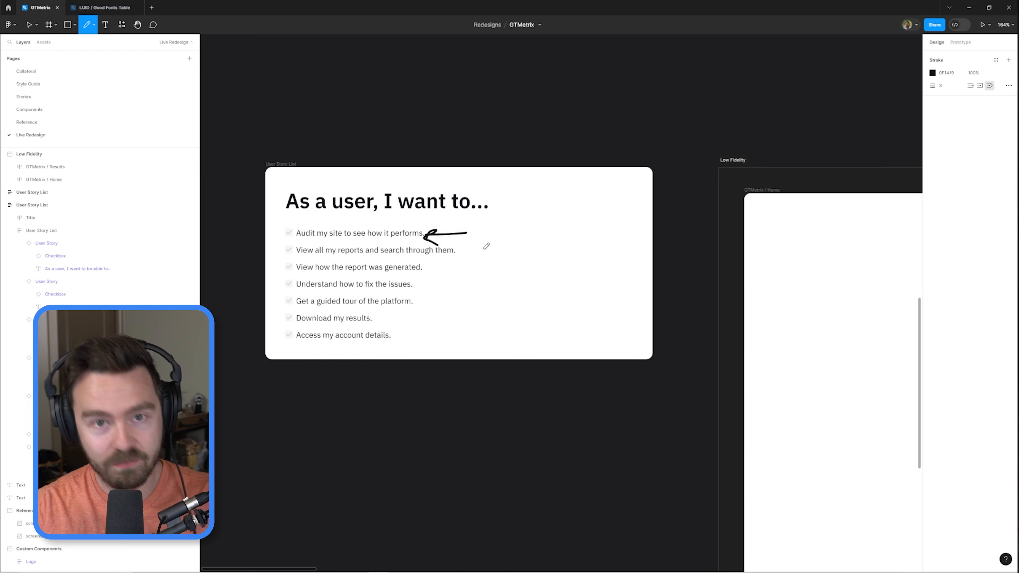
key("ctrl+z")
key("ctrl+z")
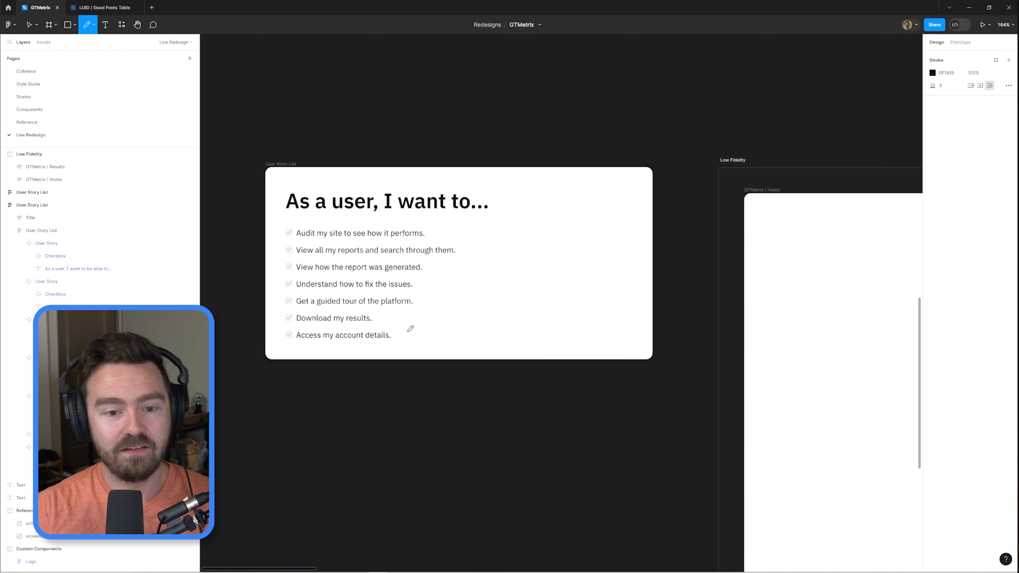
- Draw a black arrow pointing at the user story "Access my account details."
mouse_move(397, 336)
left_mouse_down()
mouse_move(456, 336)
mouse_move(397, 336)
mouse_move(422, 354)
left_mouse_up()
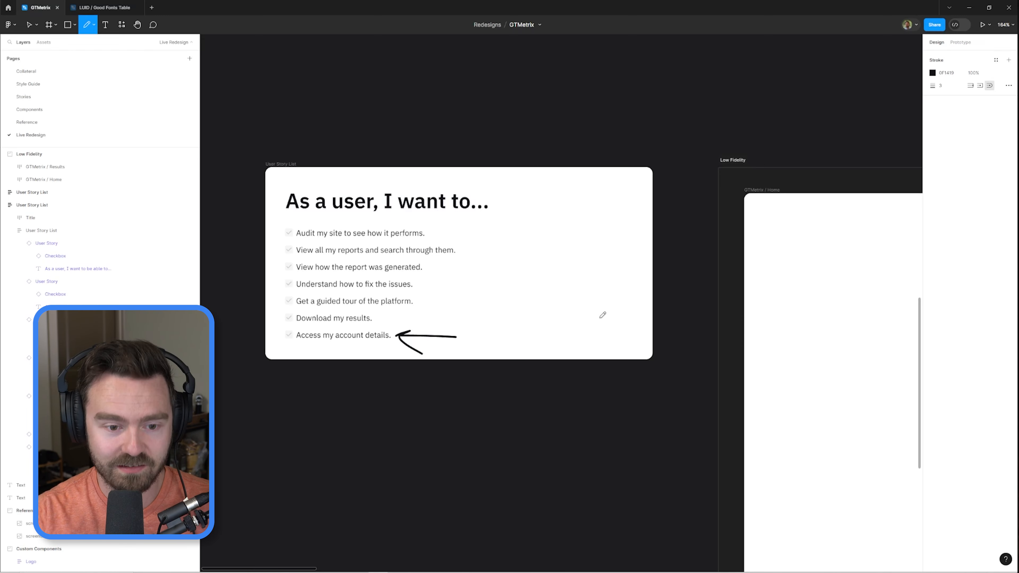
- Undo the black arrow strokes at the user story "Access my account details."
key("ctrl+z")
key("ctrl+z")
mouse_move(427, 223)
left_mouse_down()
mouse_move(390, 247)
mouse_move(429, 224)
left_mouse_up()
key("ctrl+z")
- Draw a full-height vertical pencil line in the GTMetrix / Home frame to mark off a narrow sidebar along its left edge
scroll(623, 241, "down", 2)
left_click_drag(787, 146, 539, 119)
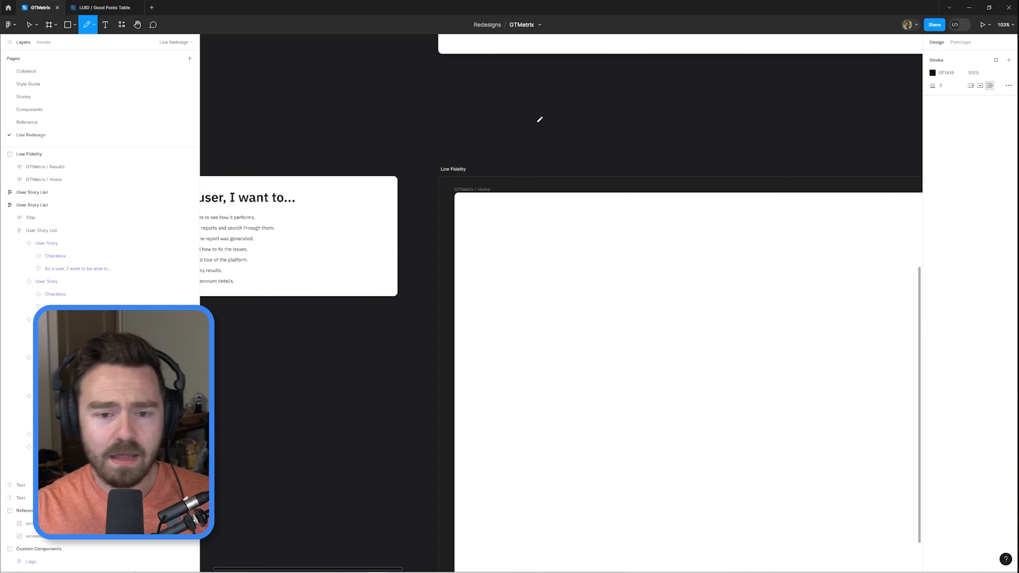
scroll(539, 119, "down", 3)
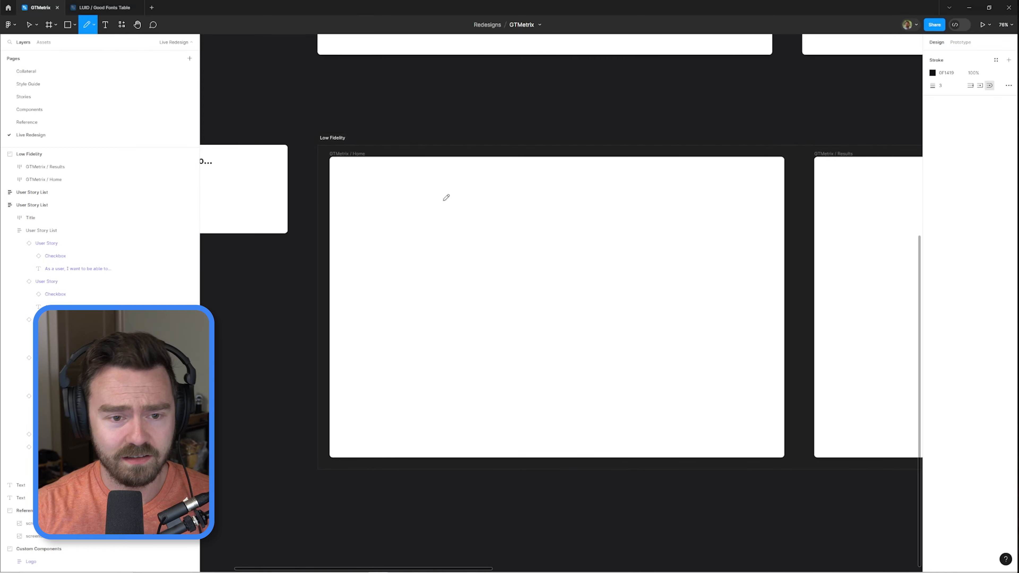
scroll(445, 196, "up", 3)
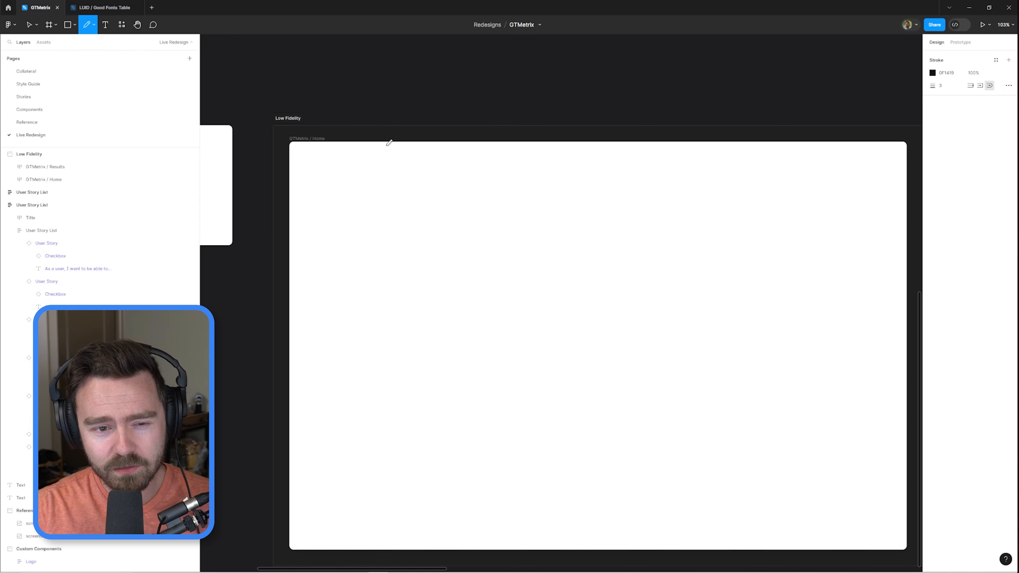
left_click_drag(397, 143, 380, 397)
key("ctrl+z")
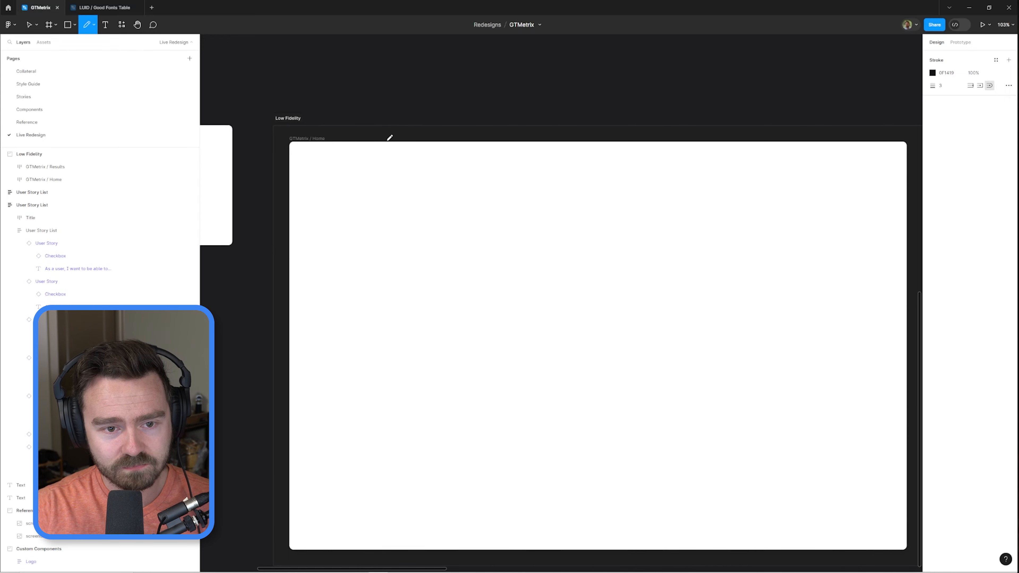
left_click_drag(387, 144, 387, 548)
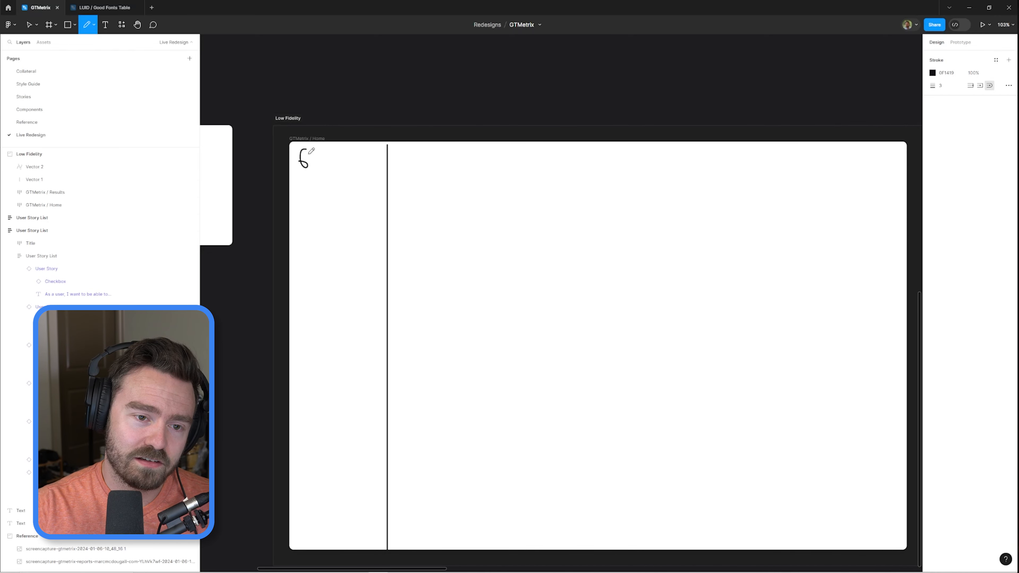
- Sketch a crossed logo placeholder box at the top of the sidebar and five horizontal navigation lines below it
mouse_move(304, 151)
left_mouse_down()
mouse_move(307, 179)
mouse_move(362, 179)
mouse_move(362, 150)
mouse_move(372, 172)
left_mouse_up()
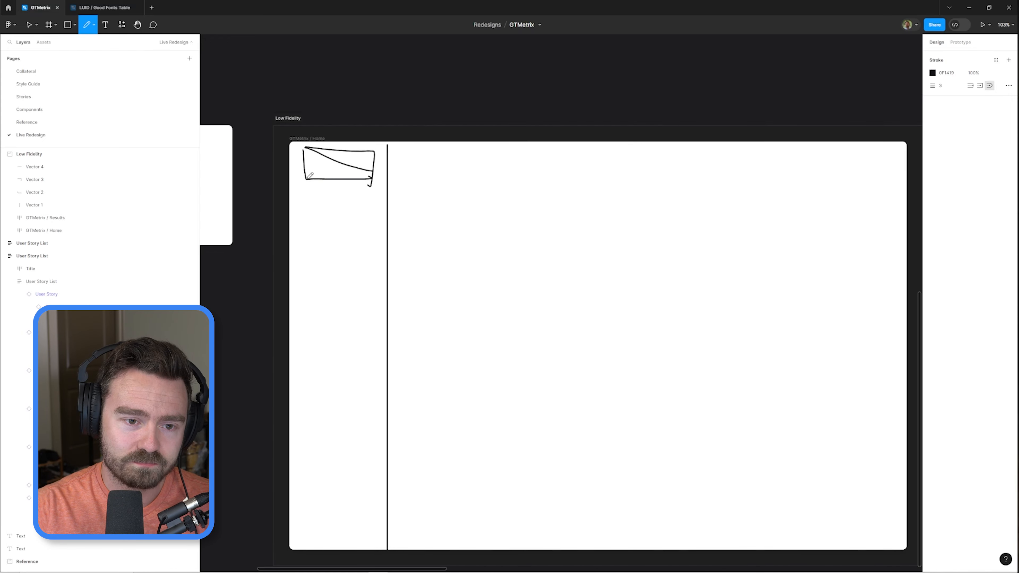
left_click_drag(307, 179, 364, 155)
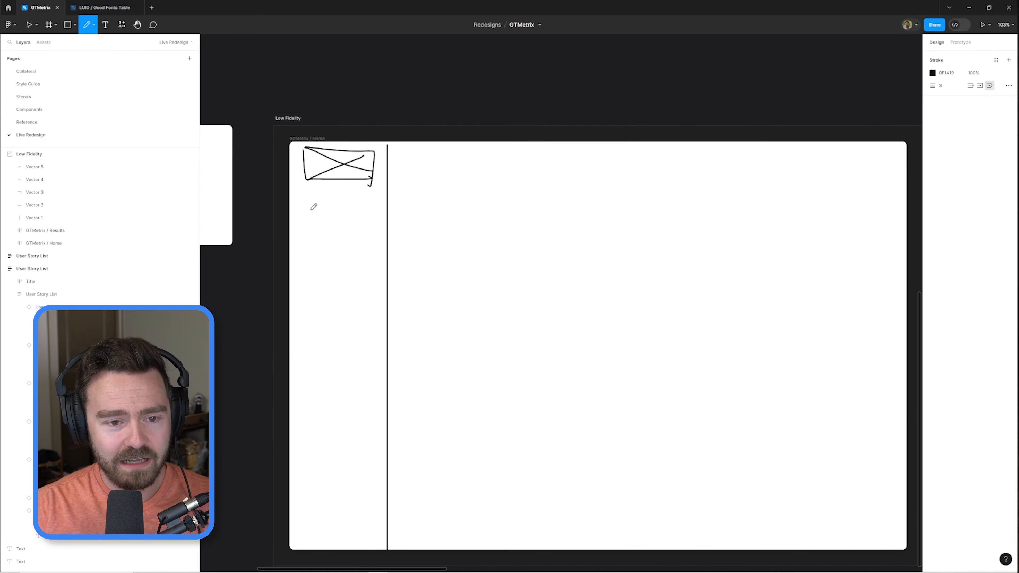
left_click_drag(308, 205, 371, 205)
left_click_drag(309, 235, 369, 234)
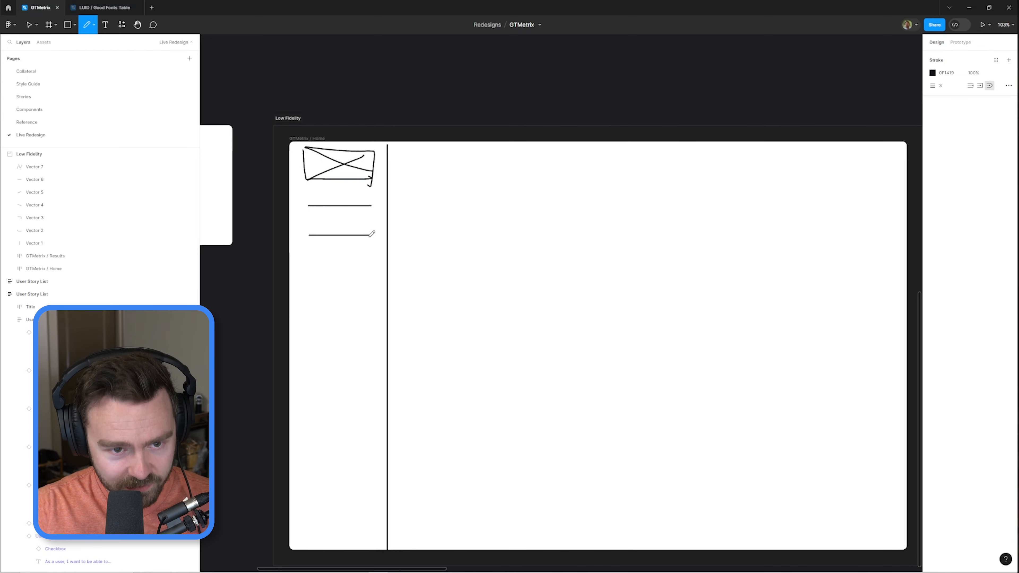
left_click_drag(306, 270, 381, 270)
left_click_drag(300, 302, 363, 302)
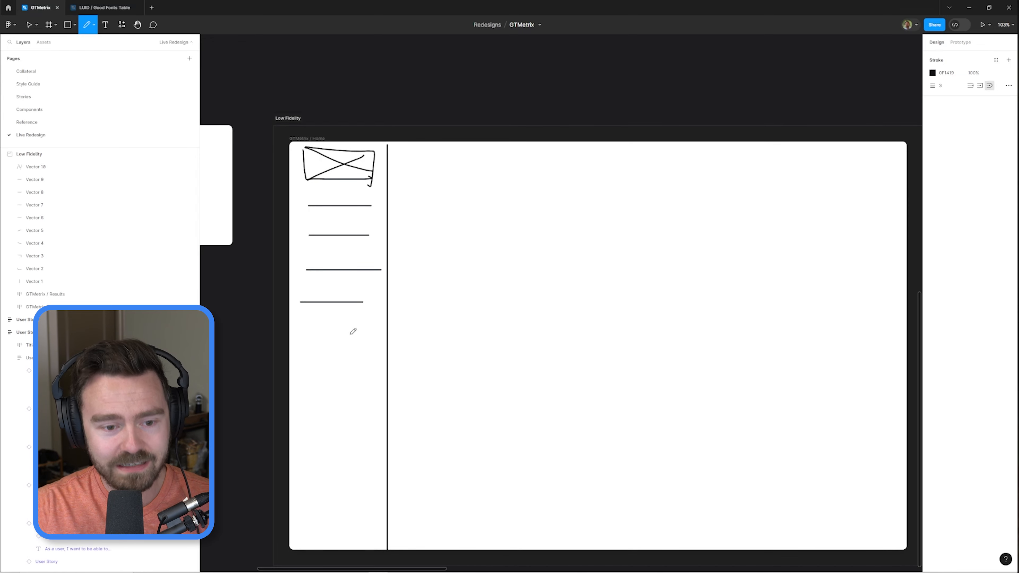
left_click_drag(308, 334, 392, 335)
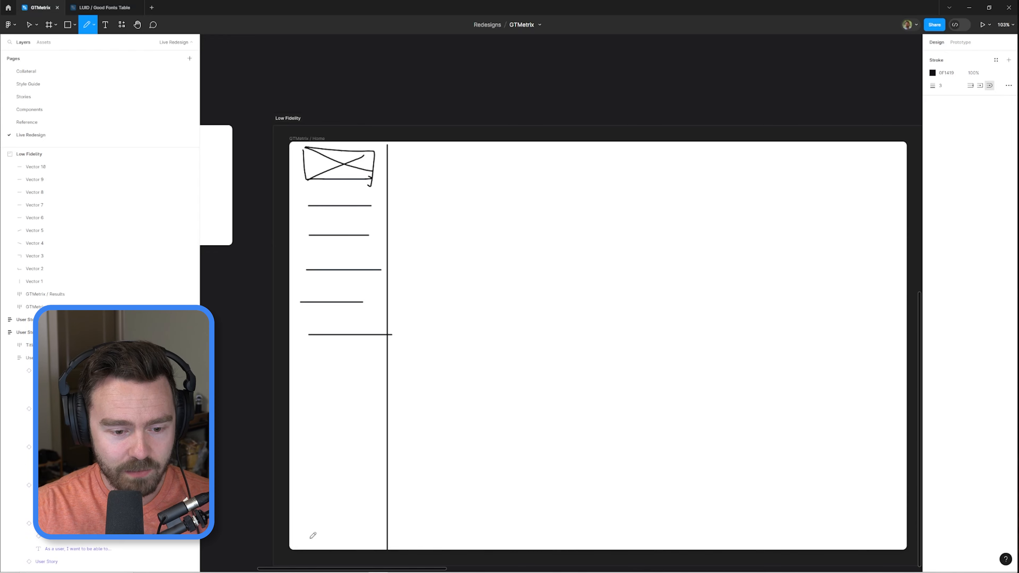
- Draw a gray horizontal pencil line at the bottom of the sidebar in the GTMetrix / Home frame
left_click(931, 74)
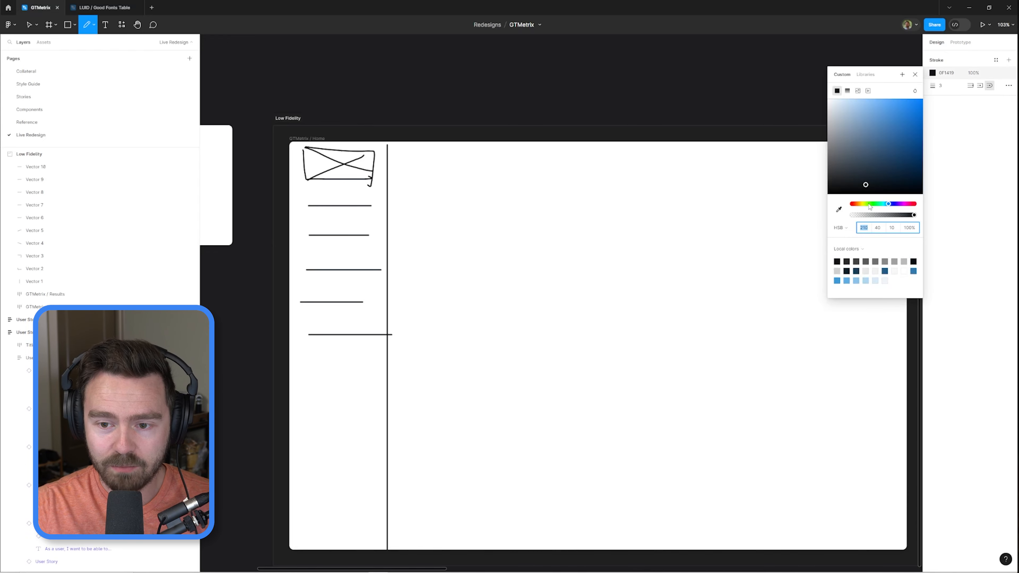
left_click(876, 262)
left_click_drag(309, 534, 364, 534)
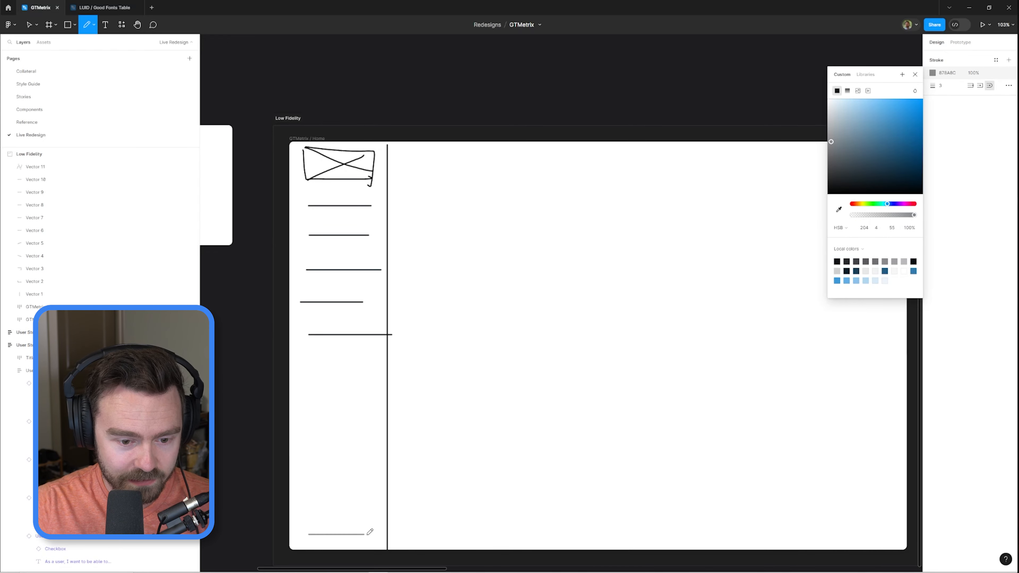
- Set the pencil stroke color back to near-black 0F1419
left_click(930, 74)
left_click(931, 74)
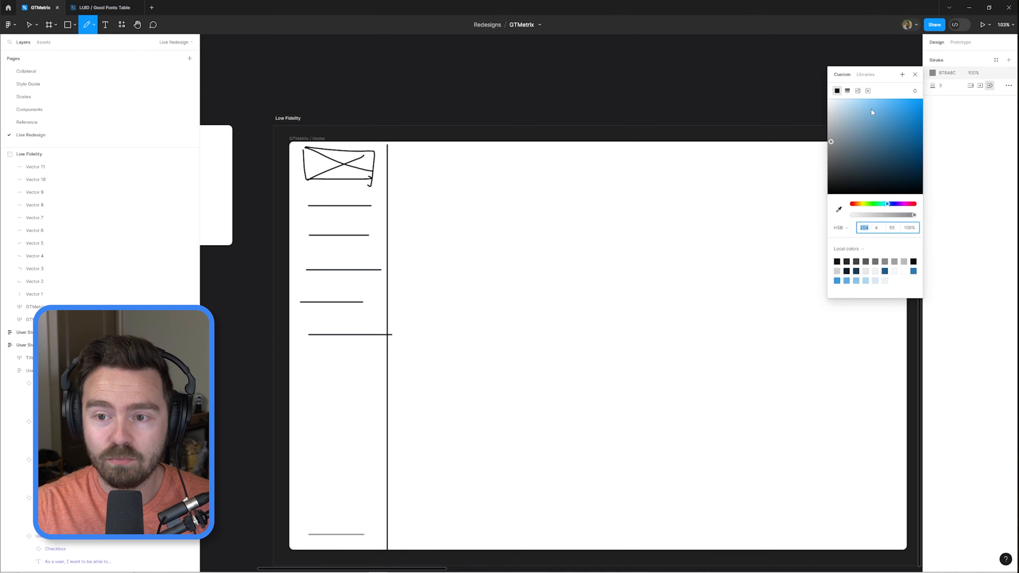
left_click(837, 261)
left_click(491, 81)
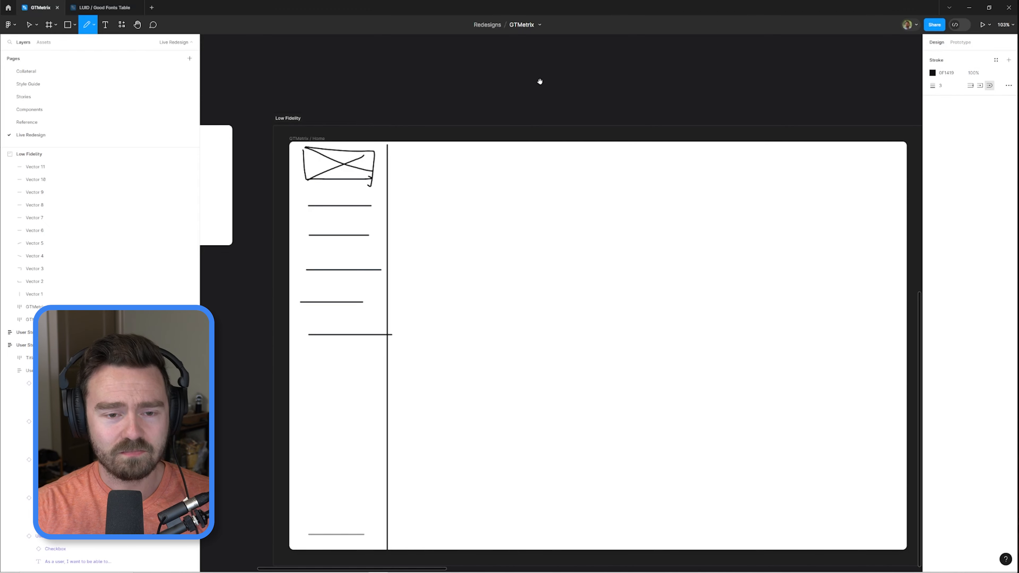
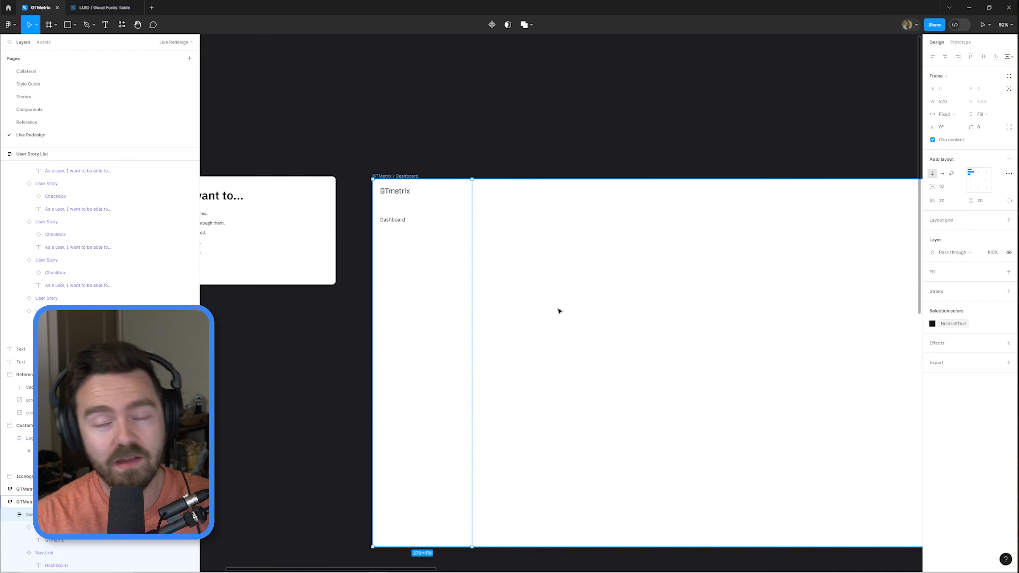
- Examine the bonsai dashboard on the Reference page, comparing its sidebar navigation, header and content layout
left_click(493, 102)
scroll(486, 141, "up", 5)
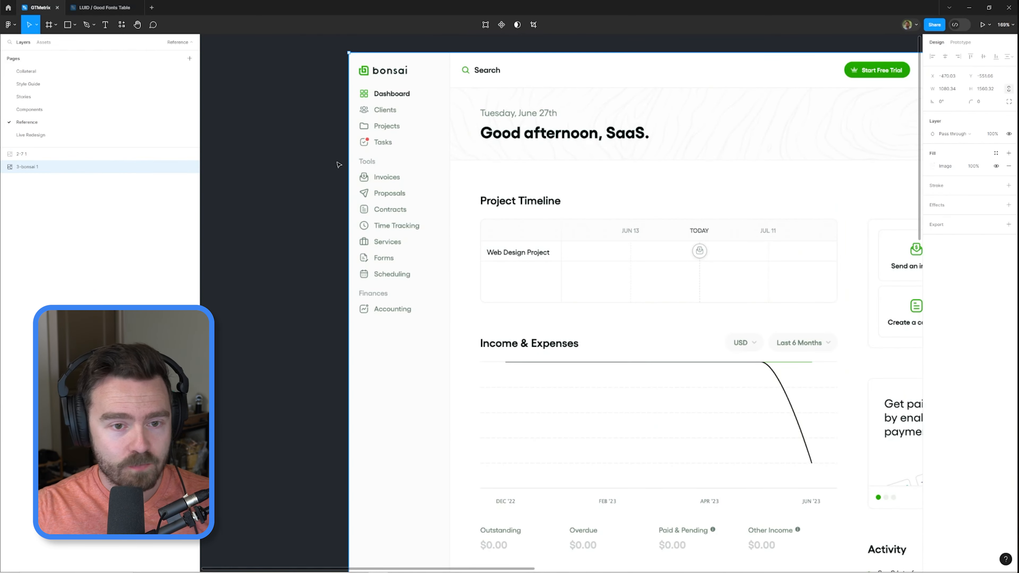
key("shift+2")
scroll(746, 193, "down", 1)
left_click_drag(726, 175, 596, 193)
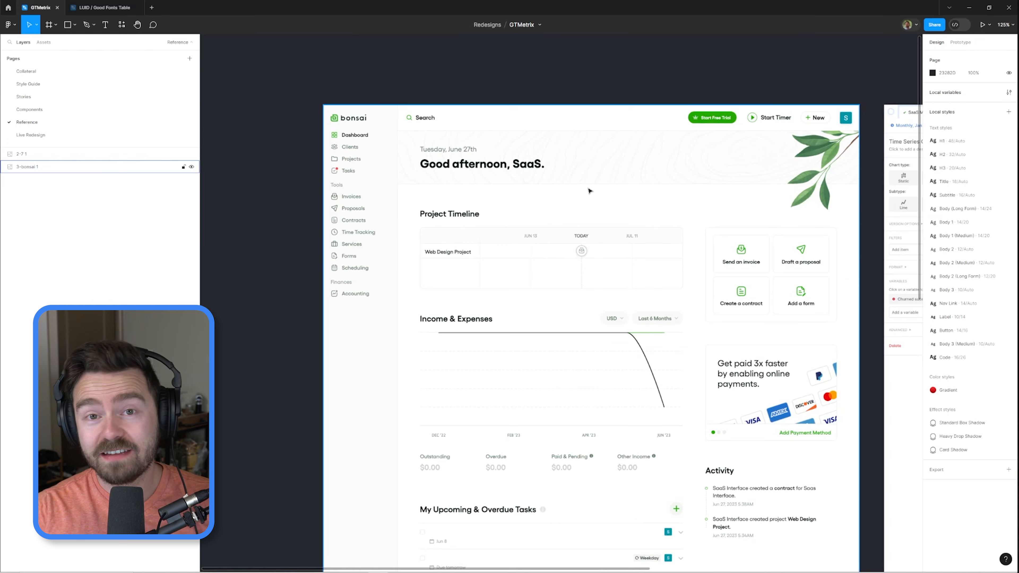
left_click(608, 64)
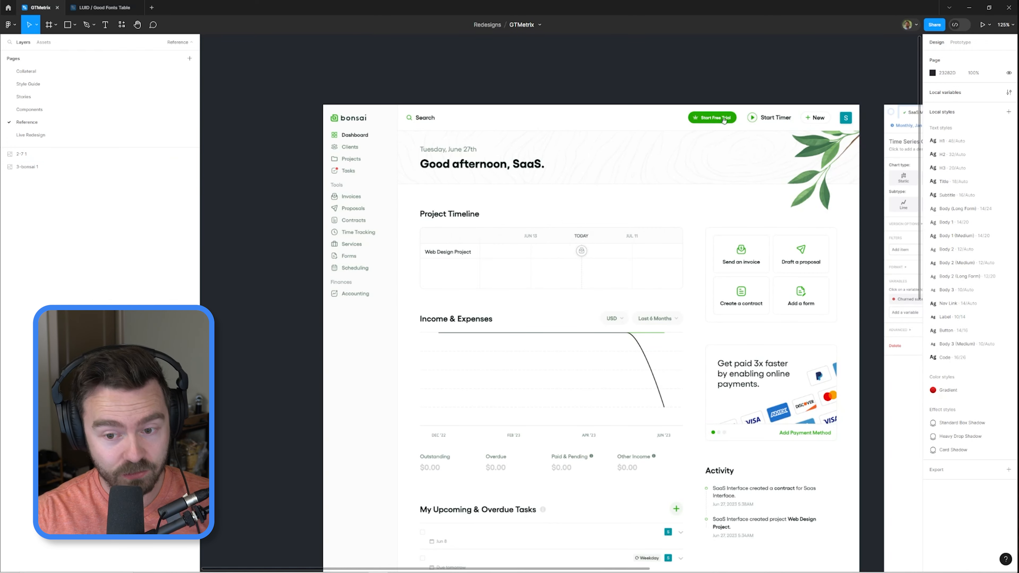
left_click_drag(724, 120, 682, 136)
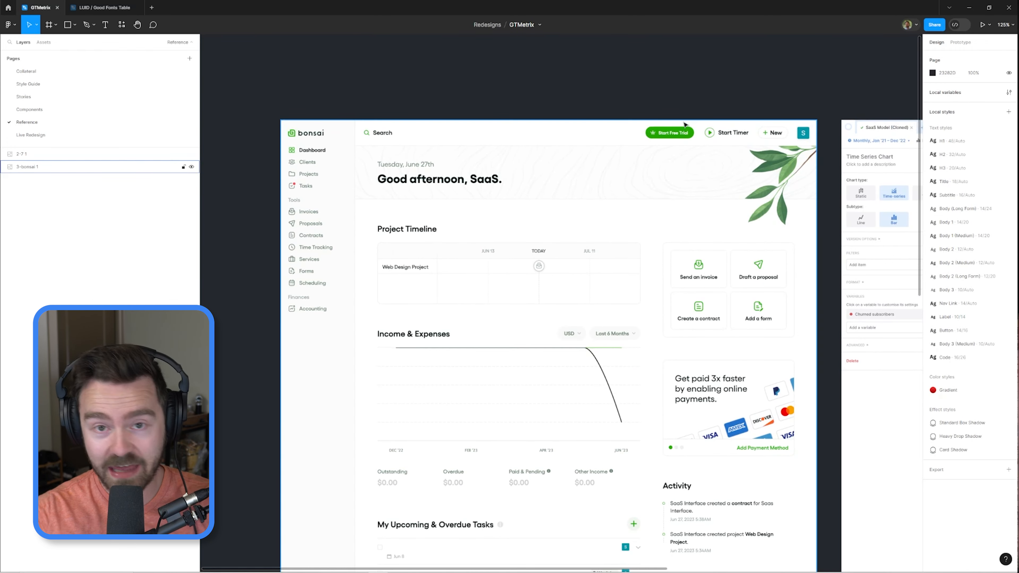
scroll(411, 207, "up", 5)
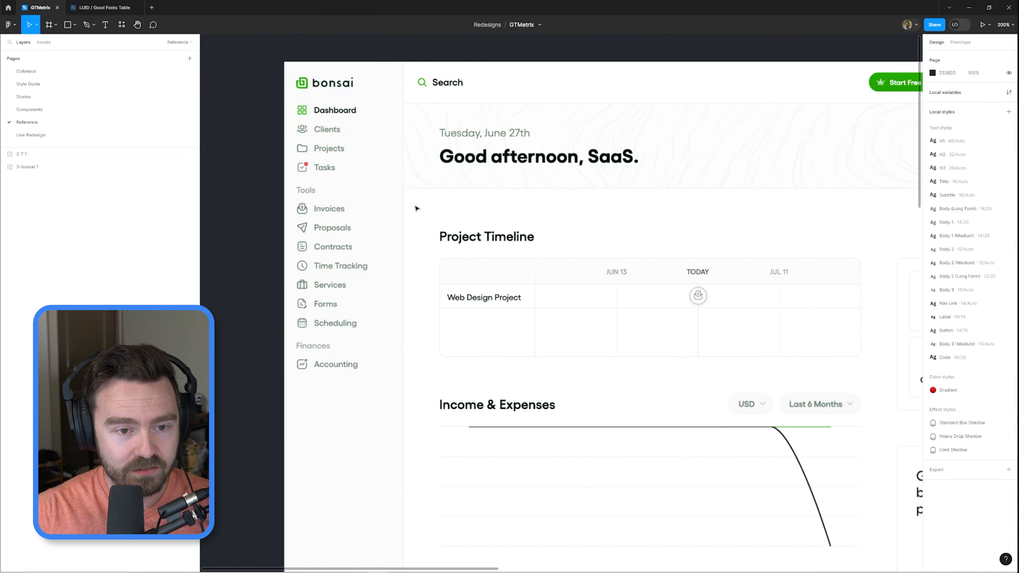
scroll(370, 179, "down", 4)
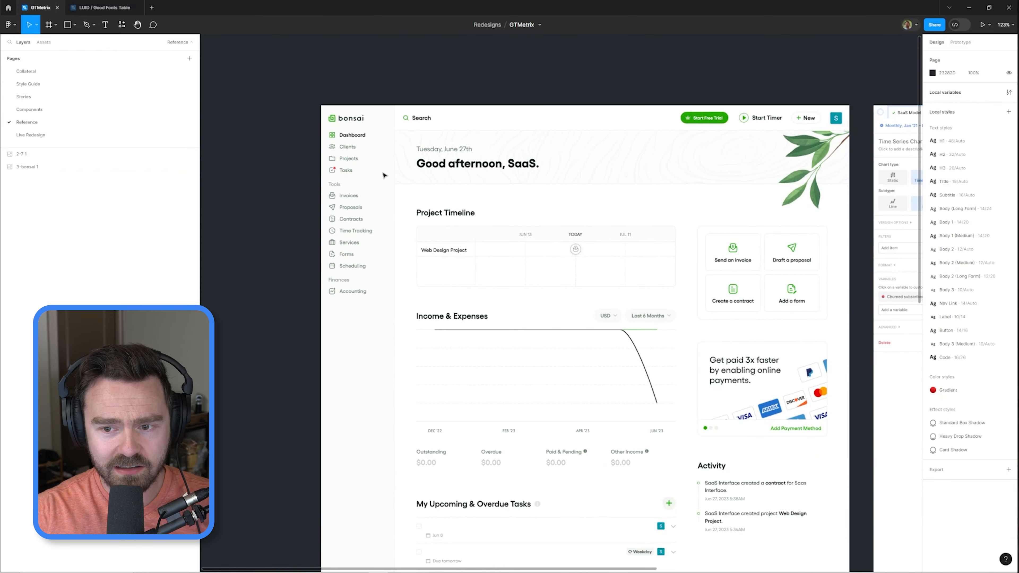
scroll(382, 173, "up", 3)
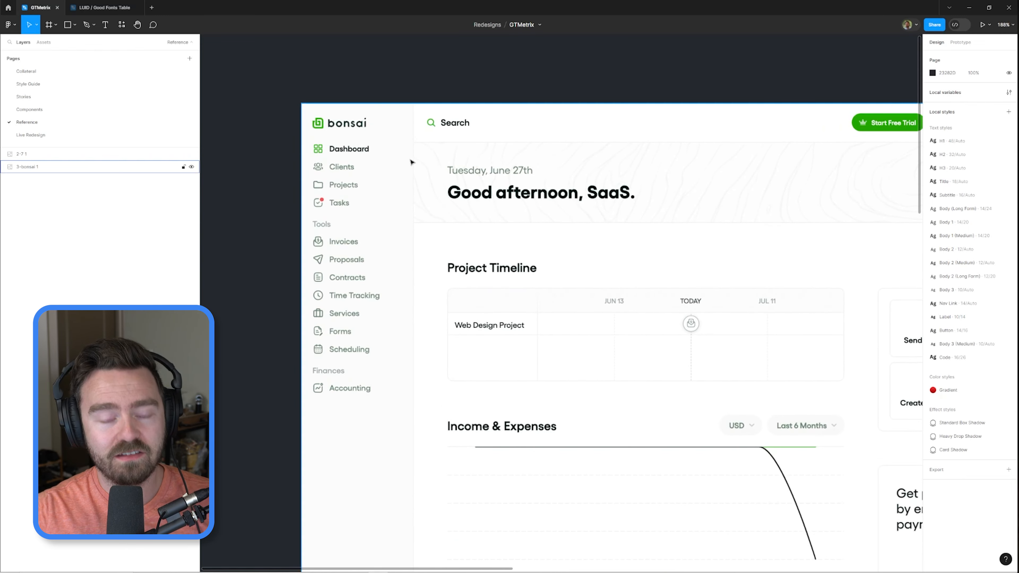
scroll(425, 256, "down", 3)
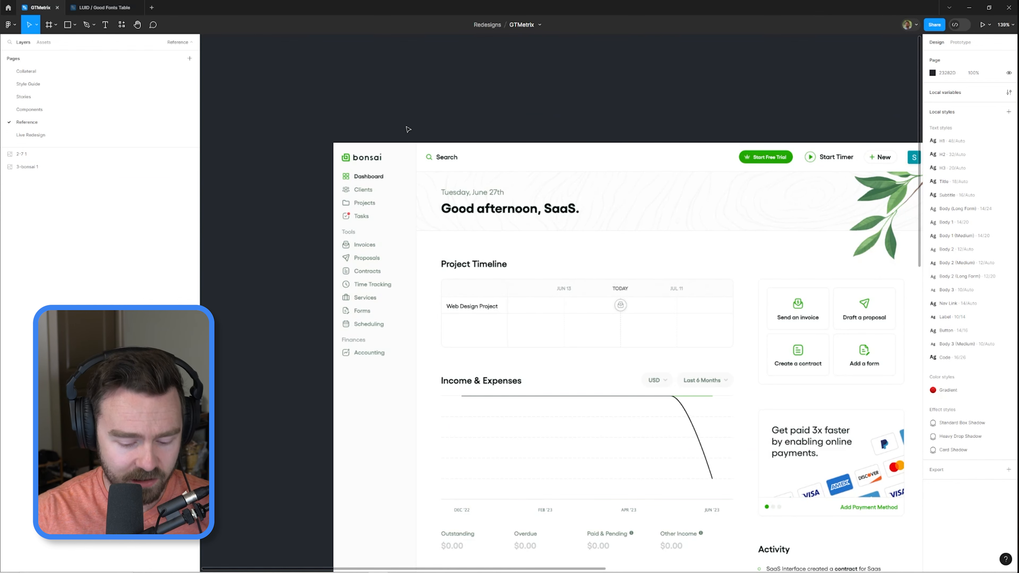
- Draw a black arrow with the Pencil tool at the top of the bonsai sidebar and undo it
key("shift+p")
mouse_move(406, 117)
left_mouse_down()
mouse_move(403, 160)
mouse_move(409, 152)
left_mouse_up()
key("ctrl+z")
key("ctrl+z")
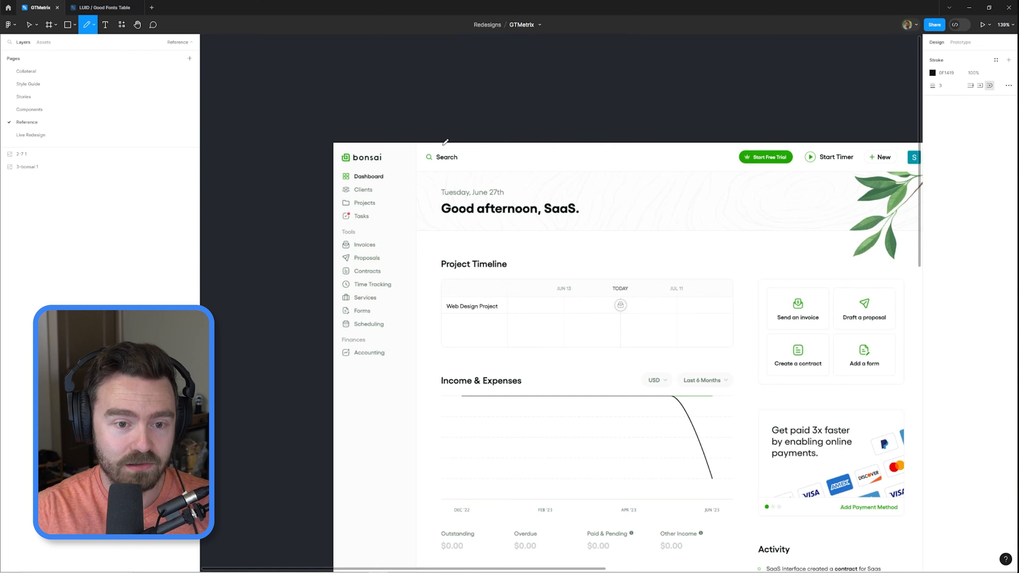
- Trace the bonsai sidebar's right edge with vertical strokes, draw an arrow beside the bonsai logo, and undo all these marks
left_click_drag(417, 147, 411, 348)
key("ctrl+z")
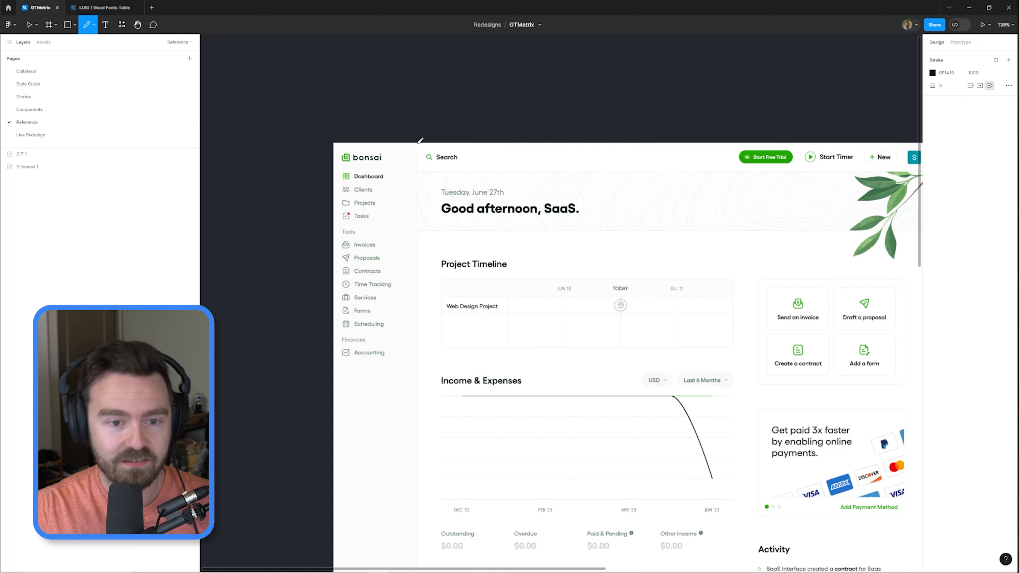
left_click_drag(420, 140, 419, 289)
key("ctrl+z")
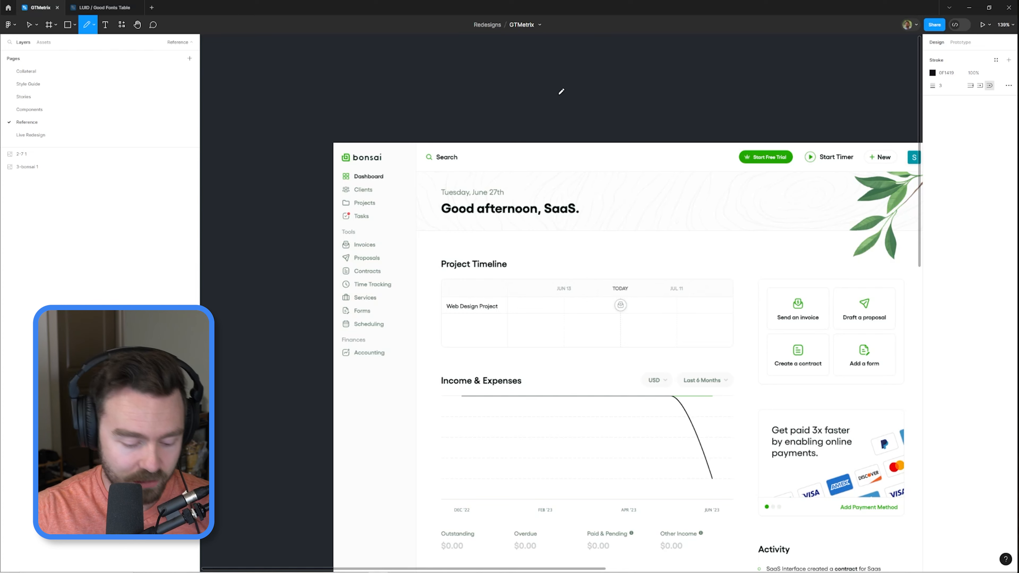
left_click_drag(406, 124, 400, 153)
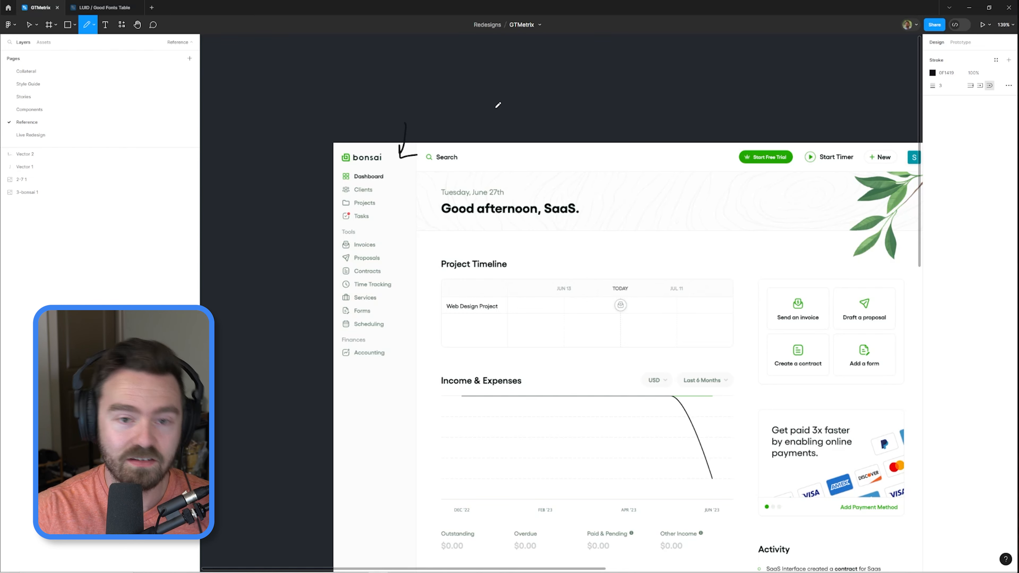
key("ctrl+z")
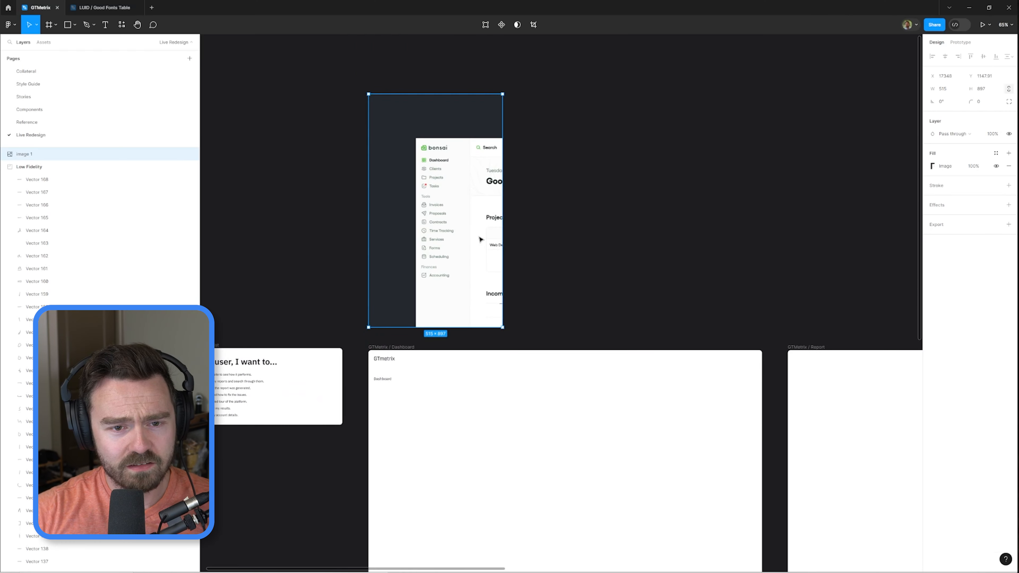
scroll(480, 239, "up", 3)
left_click(351, 432)
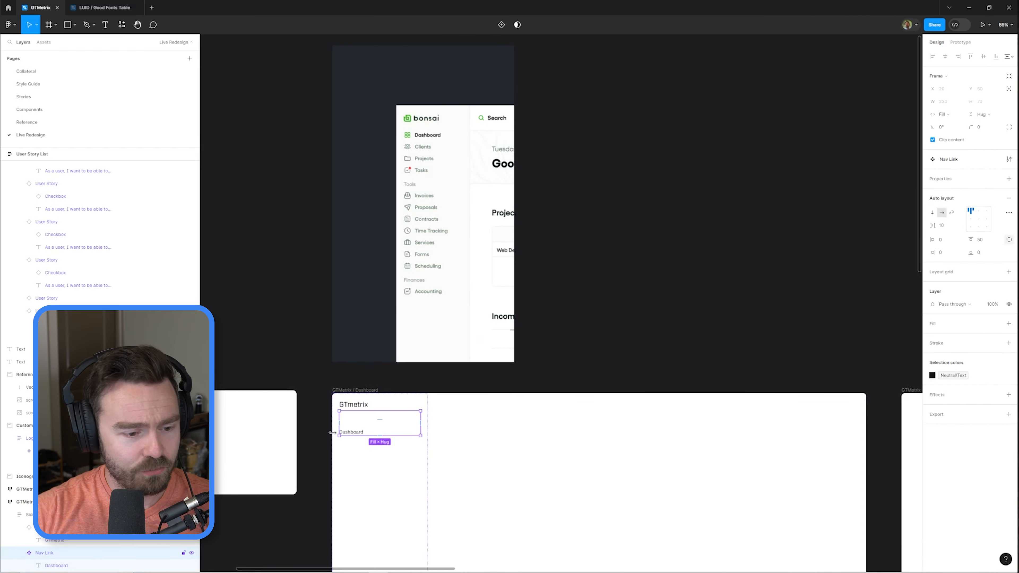
left_click_drag(419, 413, 636, 118)
scroll(596, 157, "up", 3)
left_click_drag(612, 208, 657, 134)
scroll(597, 229, "down", 1)
key("ctrl+z")
key("ctrl+z")
left_click(637, 309)
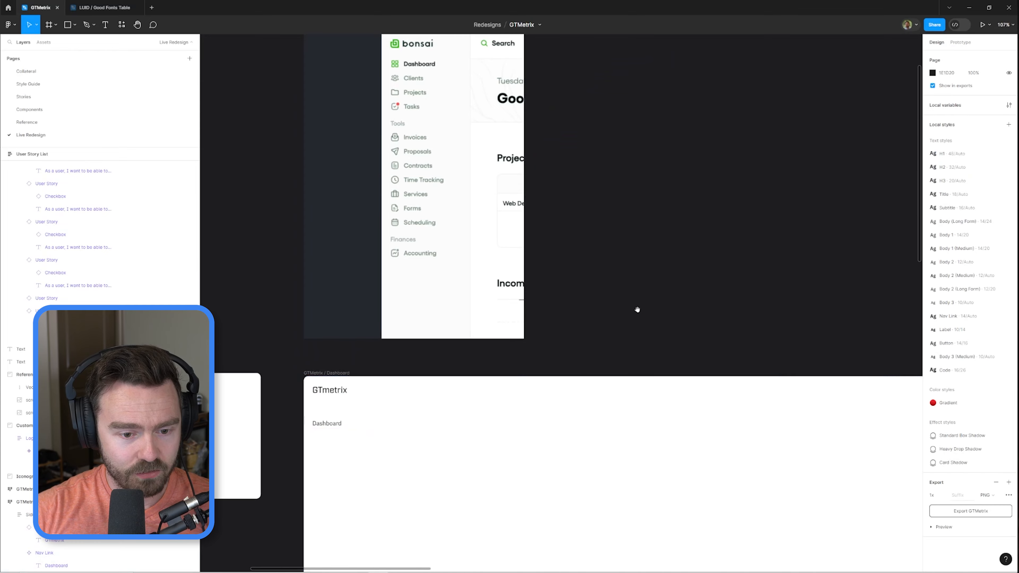
- Move the bonsai sidebar screenshot from above the GTMetrix / Dashboard frame to its left side, overlapping the User Story List
left_click_drag(537, 276, 580, 215)
scroll(629, 141, "down", 1)
left_click_drag(668, 127, 639, 193)
scroll(647, 237, "down", 1)
left_click_drag(647, 240, 758, 95)
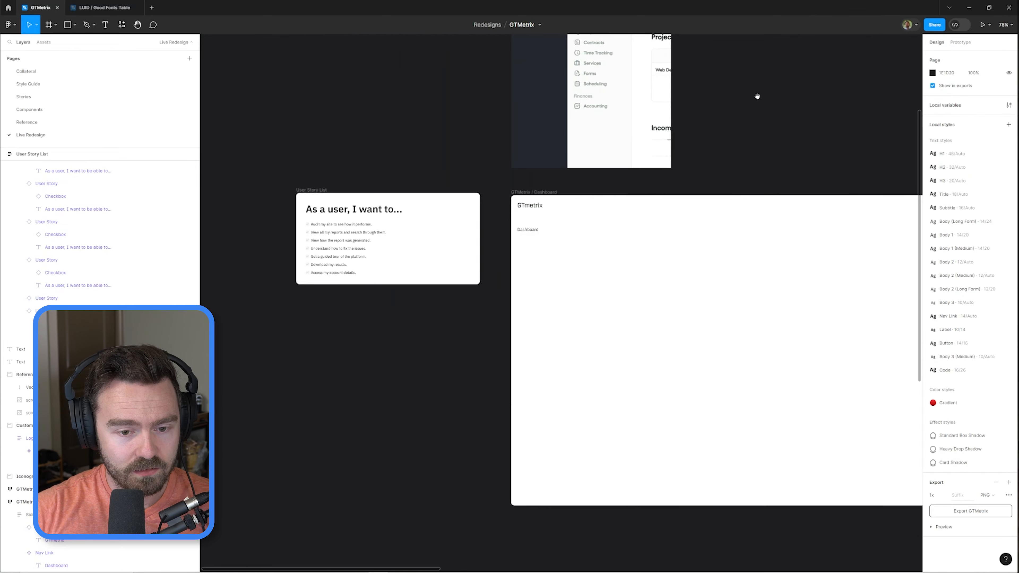
left_click_drag(638, 96, 434, 429)
scroll(437, 425, "up", 3)
left_click_drag(407, 316, 464, 336)
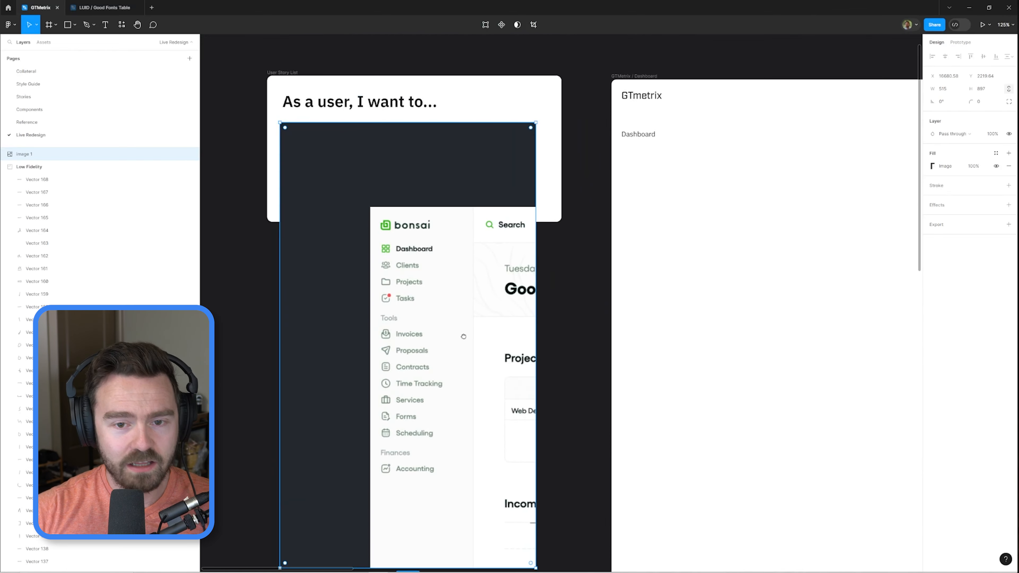
left_click_drag(581, 267, 549, 296)
left_click_drag(462, 334, 512, 278)
scroll(662, 212, "up", 1)
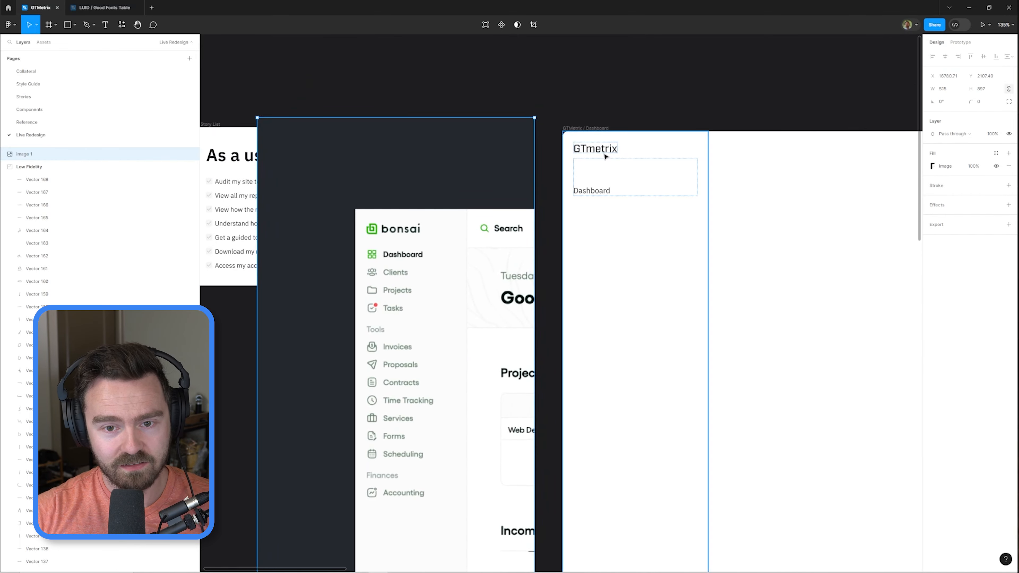
scroll(593, 165, "up", 1)
- Circle the bonsai logo icon with the Pencil tool and draw a black arrow pointing at the bonsai wordmark
key("c")
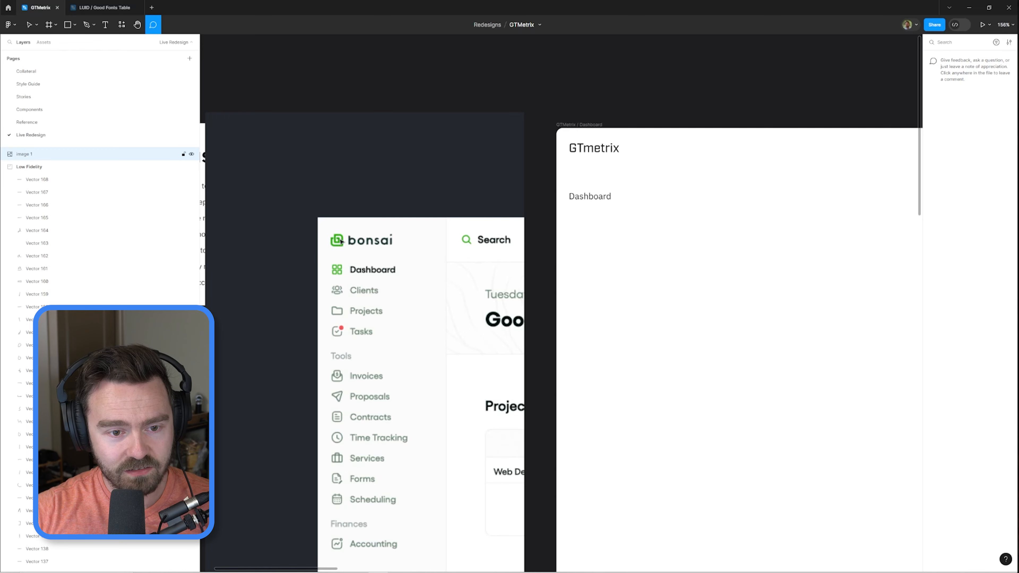
key("Escape")
key("shift+p")
mouse_move(347, 228)
left_mouse_down()
mouse_move(325, 247)
mouse_move(345, 246)
mouse_move(345, 223)
mouse_move(367, 232)
left_mouse_up()
key("ctrl+z")
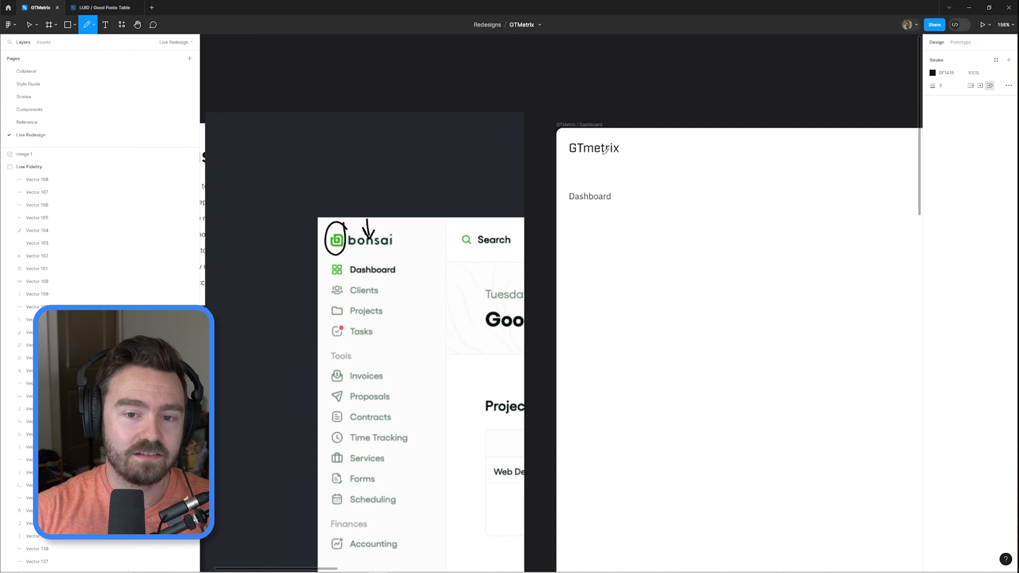
- Undo the circle around the bonsai logo icon and the arrow at the wordmark
key("ctrl+z")
key("ctrl+z")
key("ctrl+z")
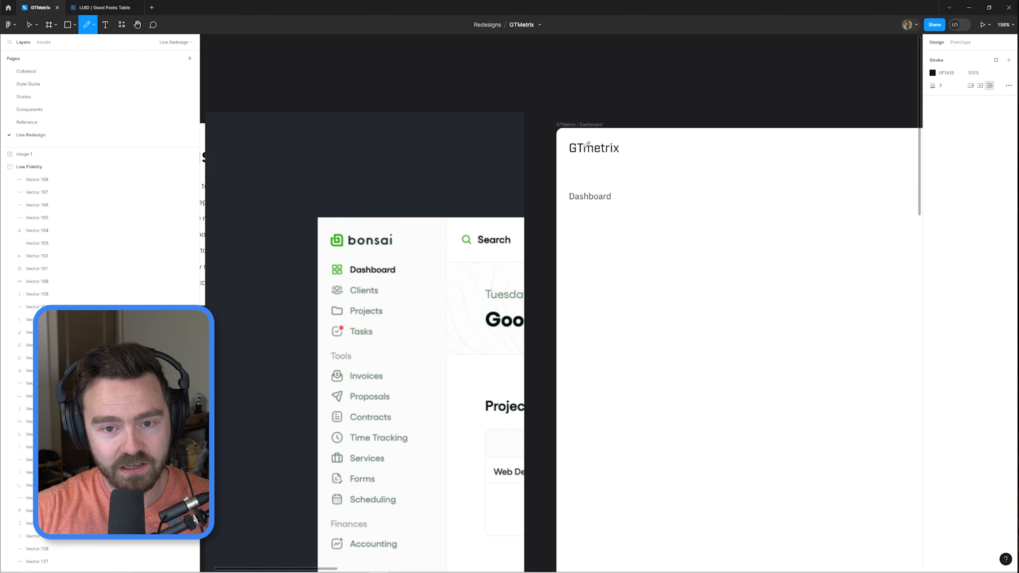
- Circle the GT in the GTmetrix logo with the Pencil tool and handwrite a large GT surrounded by short strokes below it
mouse_move(584, 138)
left_mouse_down()
mouse_move(577, 157)
mouse_move(585, 137)
left_mouse_up()
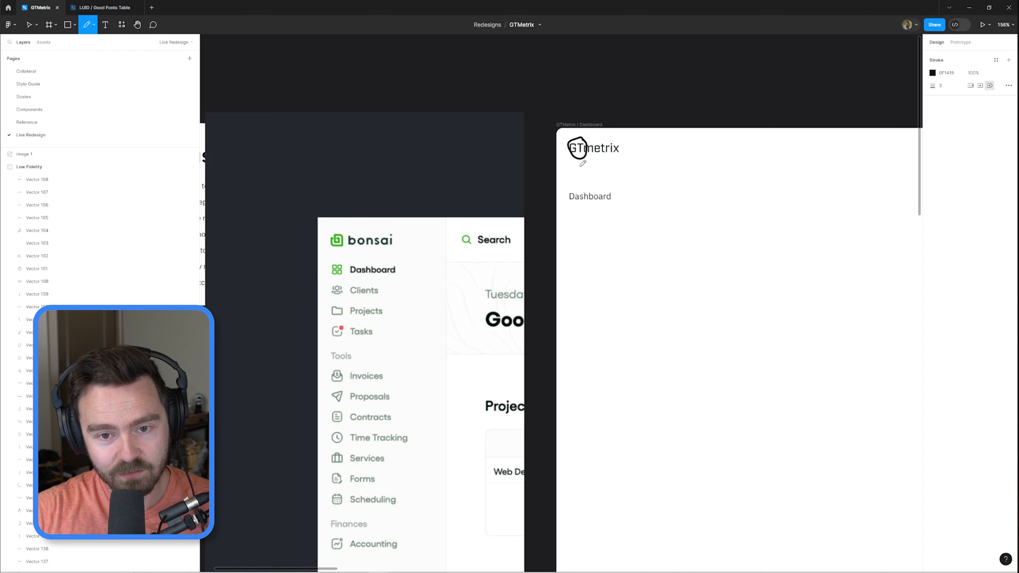
mouse_move(656, 176)
left_mouse_down()
mouse_move(651, 192)
mouse_move(685, 174)
left_mouse_up()
left_click_drag(677, 175, 678, 204)
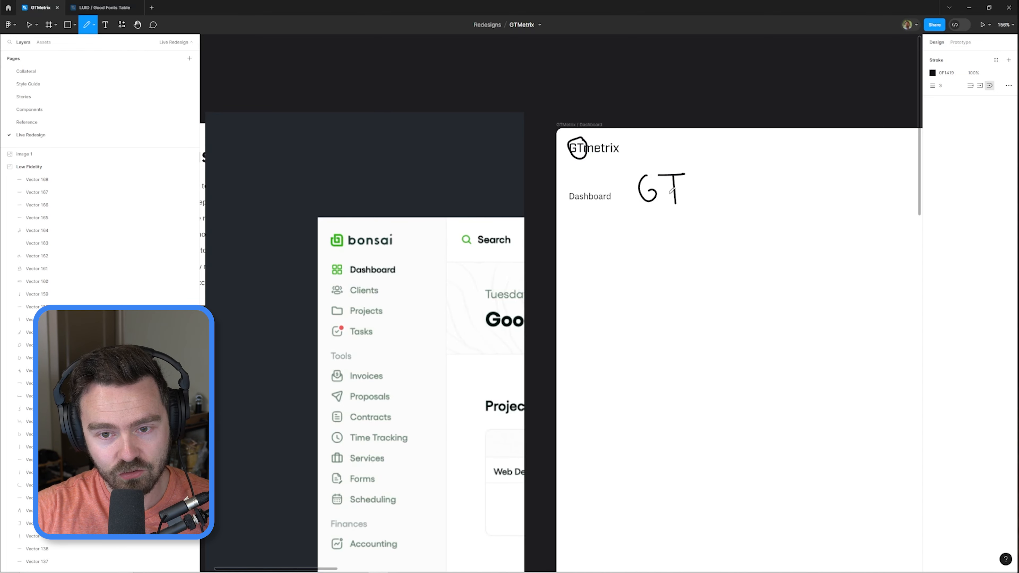
left_click_drag(643, 155, 638, 168)
left_click_drag(650, 163, 657, 150)
mouse_move(667, 162)
left_mouse_down()
mouse_move(690, 151)
mouse_move(724, 166)
left_mouse_up()
left_click_drag(715, 190, 712, 210)
left_click_drag(691, 226, 620, 212)
left_click_drag(606, 193, 616, 178)
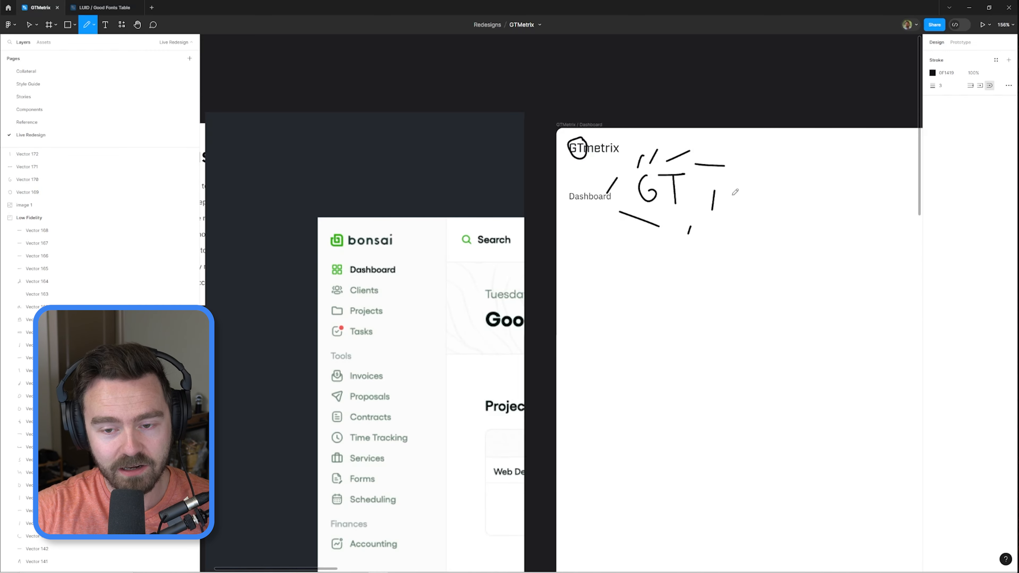
- Handwrite "met" with the Pencil tool beside the sketched GT
left_click_drag(739, 177, 778, 197)
left_click_drag(787, 175, 786, 199)
left_click_drag(777, 189, 796, 188)
left_click_drag(794, 189, 803, 196)
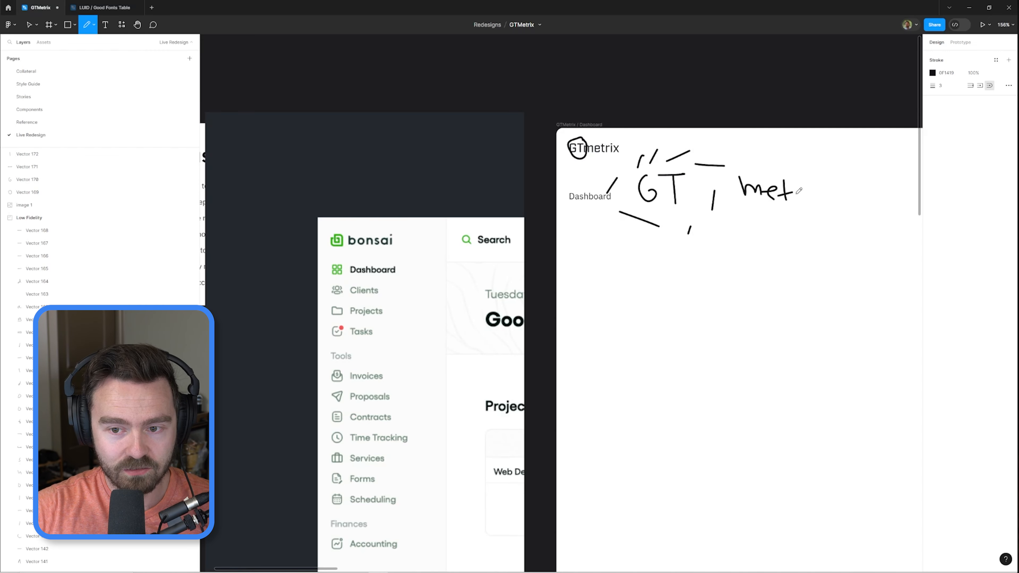
- Undo all the pencil marks on the dashboard frame and return to the Move tool
key("ctrl+z")
key("ctrl+z")
key("ctrl+z")
key("ctrl+z")
key("ctrl+z")
key("ctrl+z")
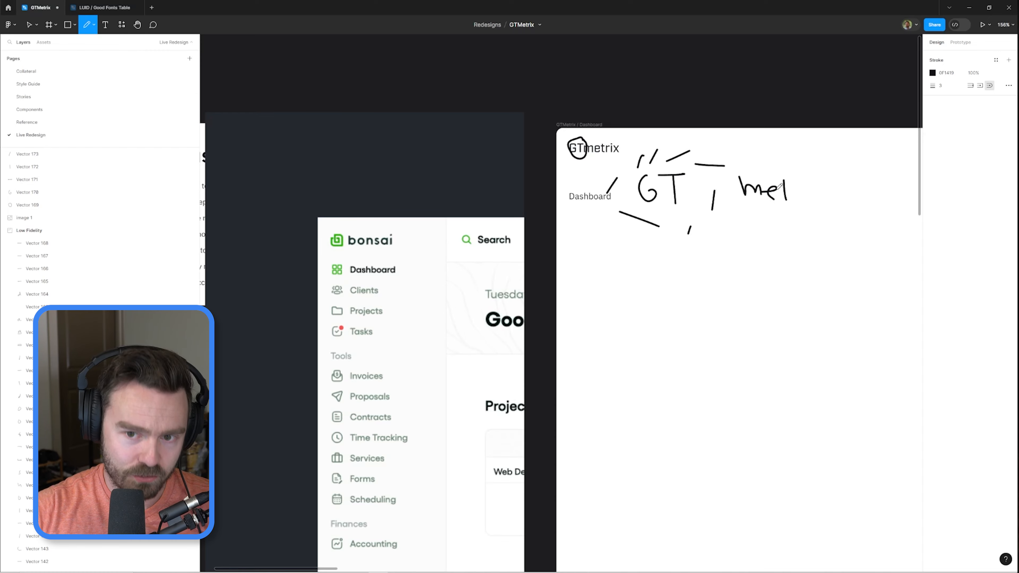
key("ctrl+z")
key("ctrl+z")
key("ctrl+z")
key("ctrl+z")
key("ctrl+z")
key("ctrl+z")
key("ctrl+z")
key("ctrl+z")
key("ctrl+z")
key("ctrl+z")
key("ctrl+z")
key("ctrl+z")
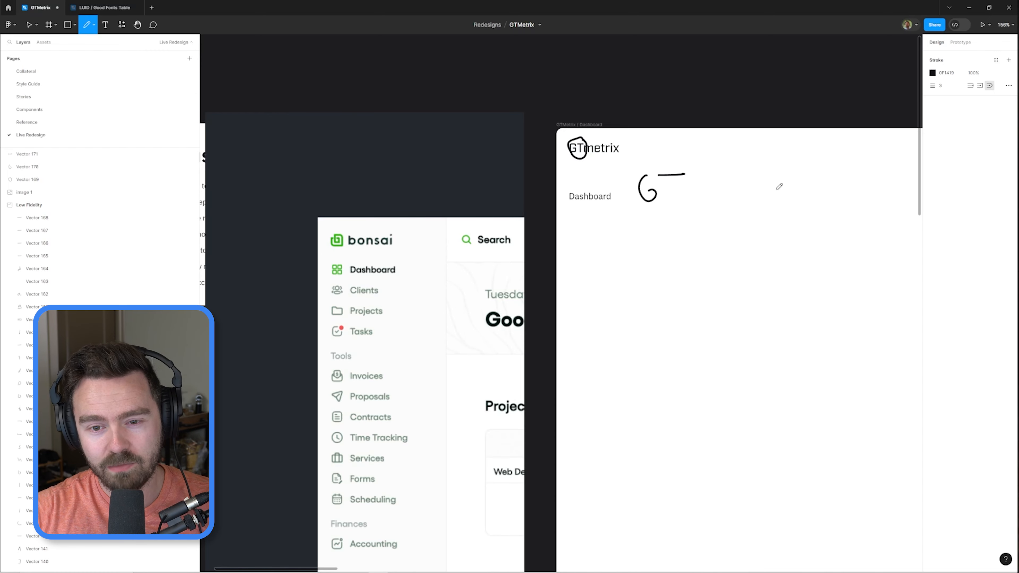
key("v")
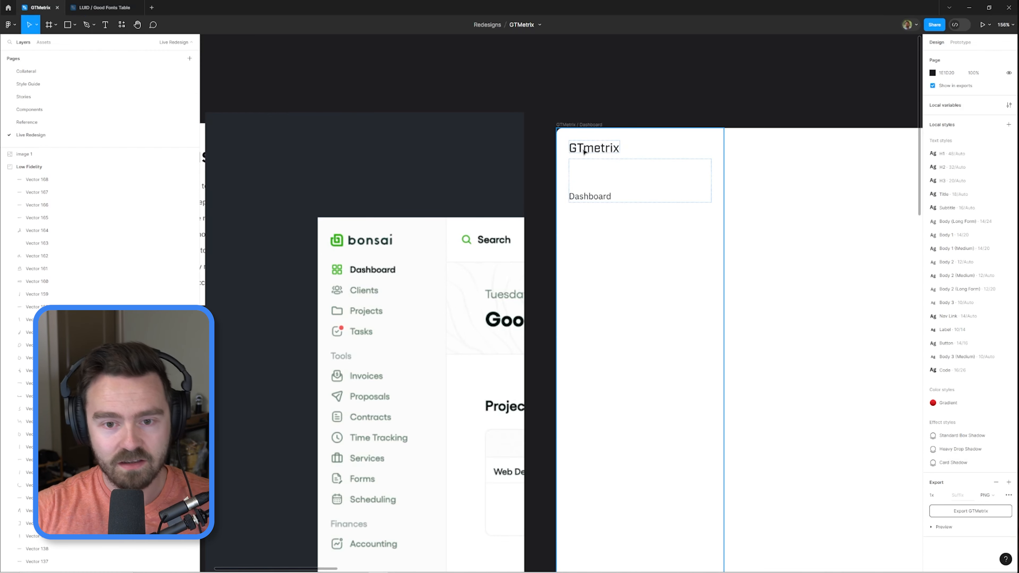
- Post the comment Add some color flair here to "make it pop" on the GTmetrix logo, and hide comments
key("c")
left_click(587, 145)
type("A")
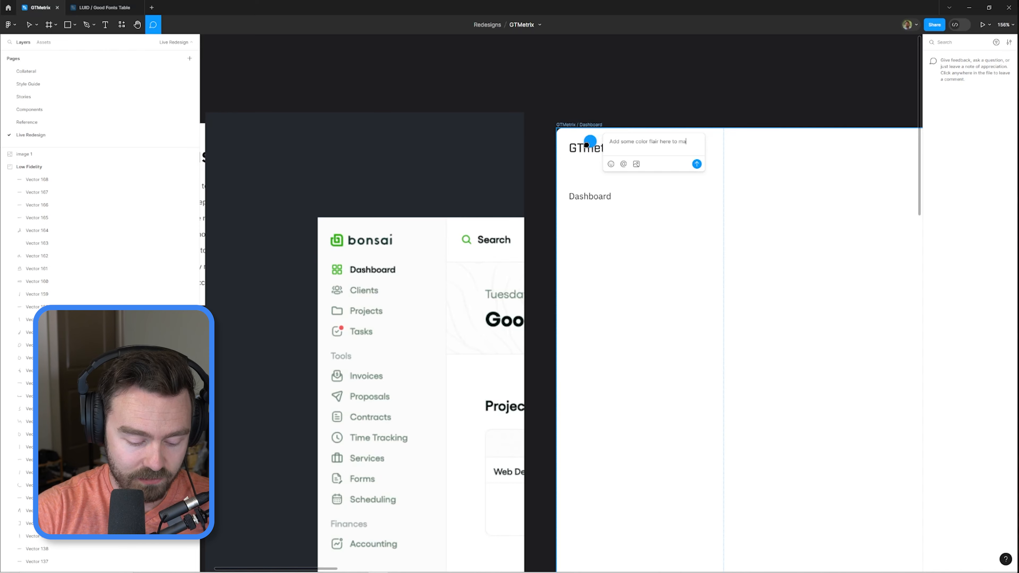
type("dd some color flair here to \"make it pop")
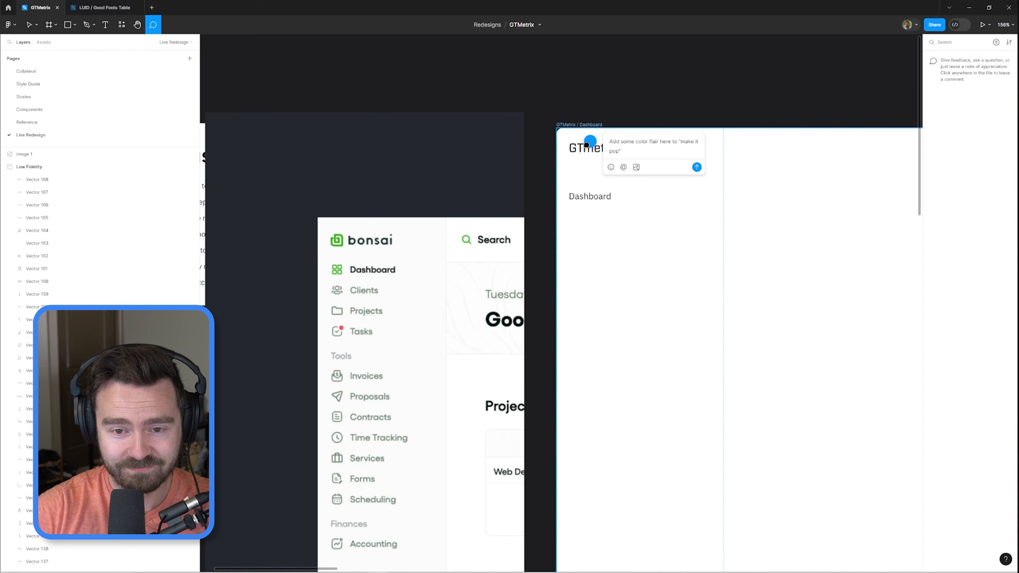
key("Return")
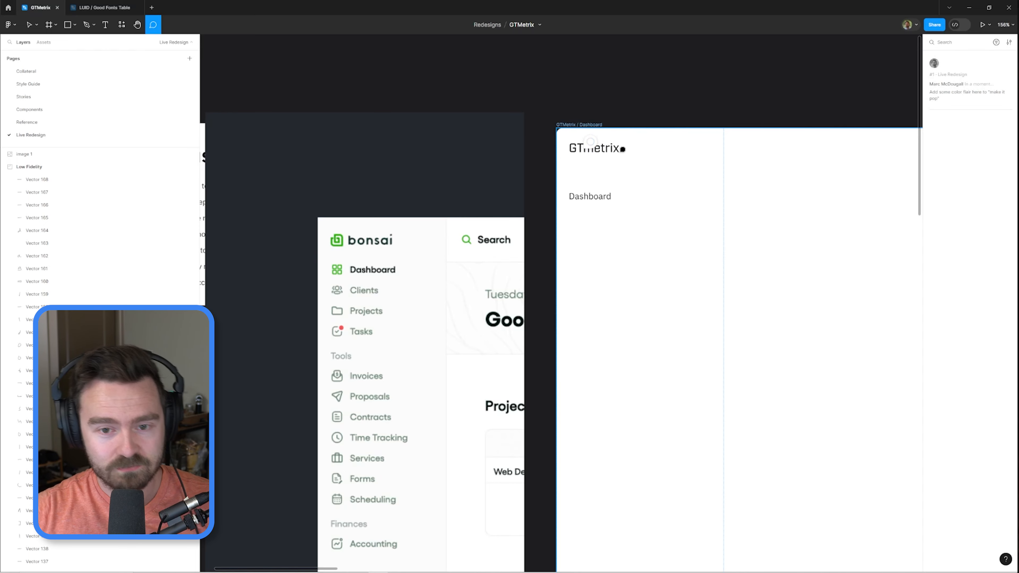
key("Escape")
key("shift+c")
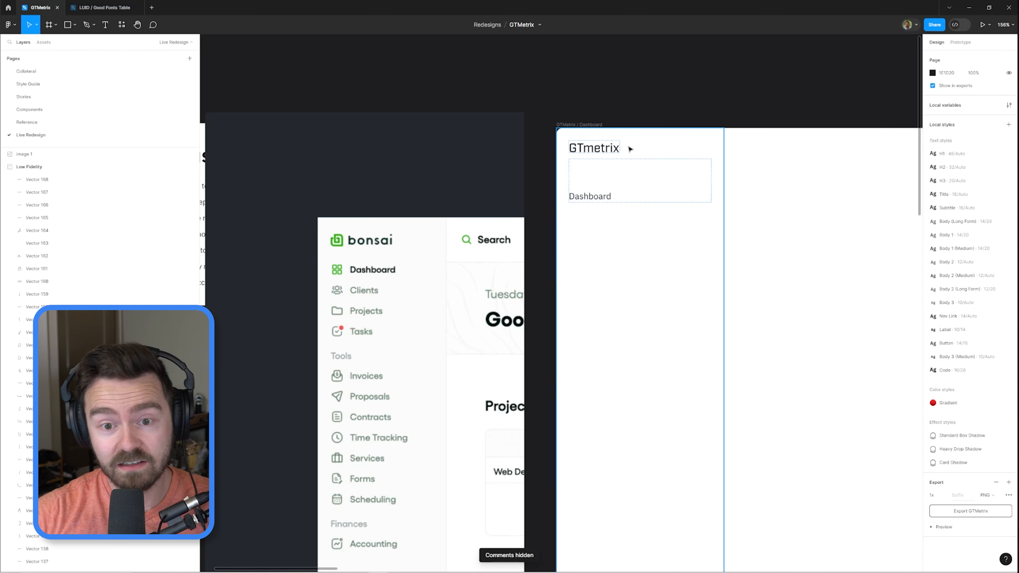
- Apply the Body 1 (Medium) text style to the Dashboard nav link's label
left_click_drag(630, 145, 623, 156)
double_click(583, 212)
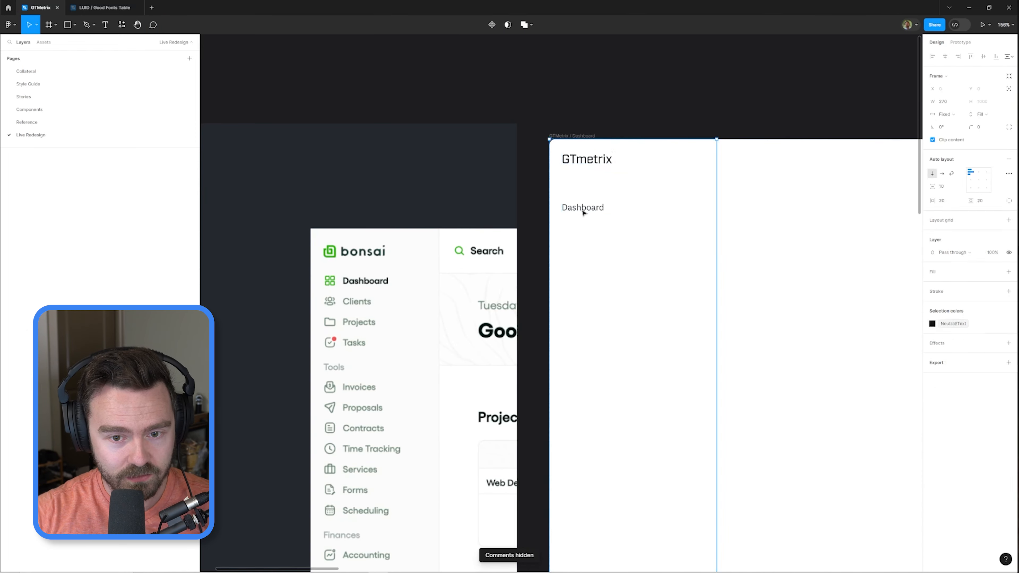
double_click(584, 212)
double_click(583, 211)
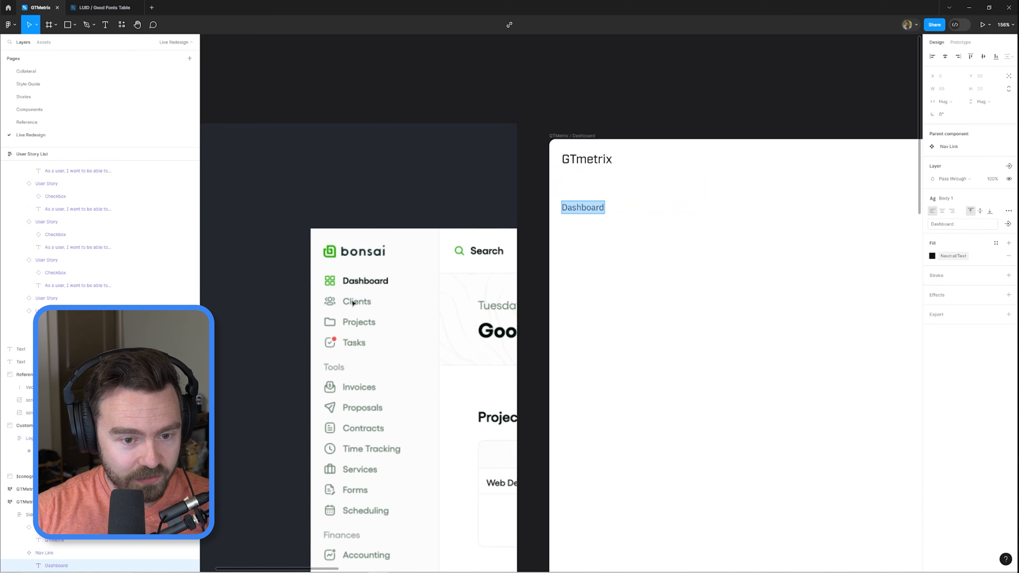
left_click(953, 198)
left_click(966, 307)
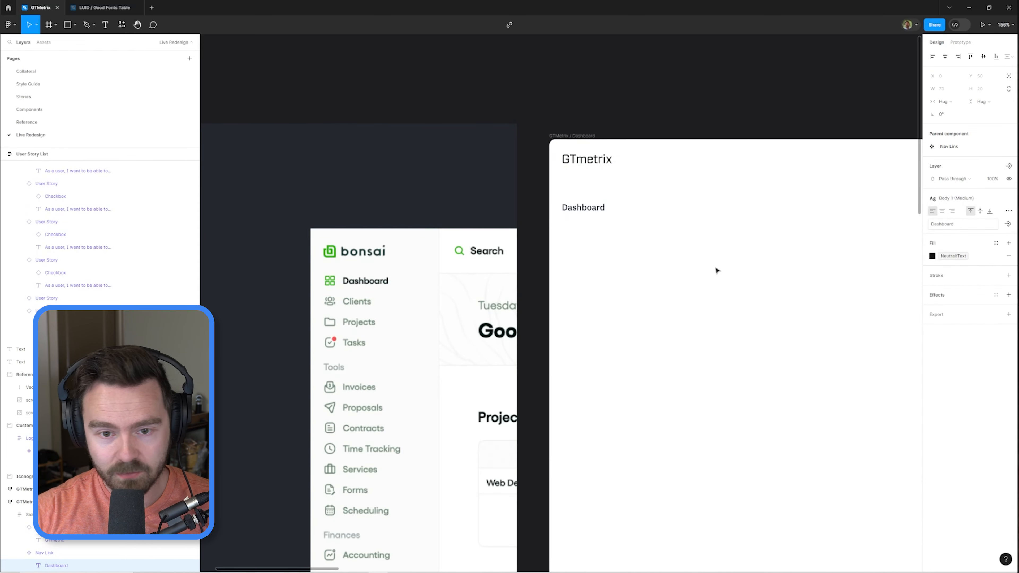
left_click_drag(652, 78, 618, 107)
left_click(567, 189)
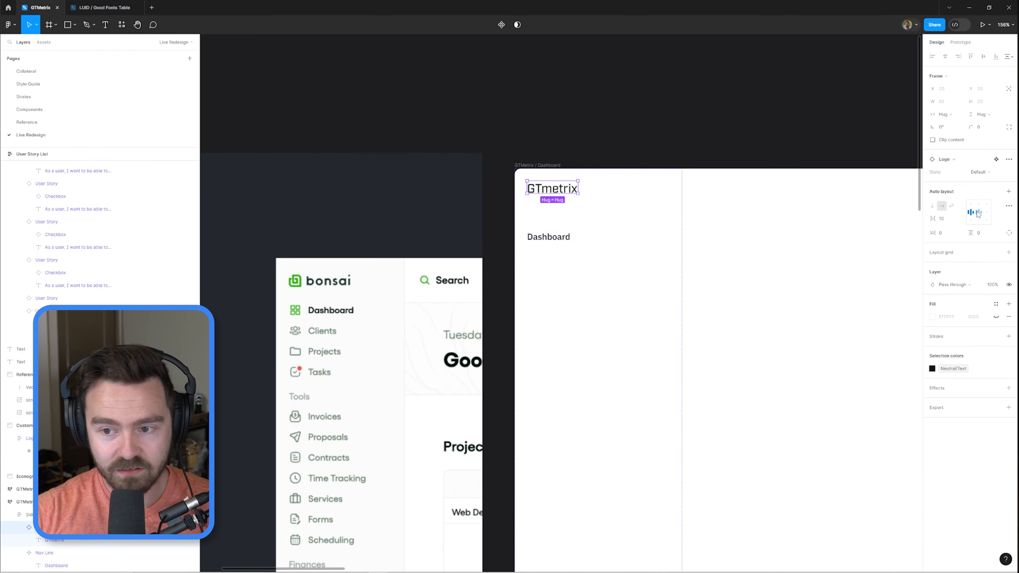
- Wrap the Dashboard nav link in an auto layout frame and name it Nav Links
left_click(563, 229)
left_click_drag(562, 228, 517, 230)
key("shift+a")
key("ctrl+r")
type("Nav Links")
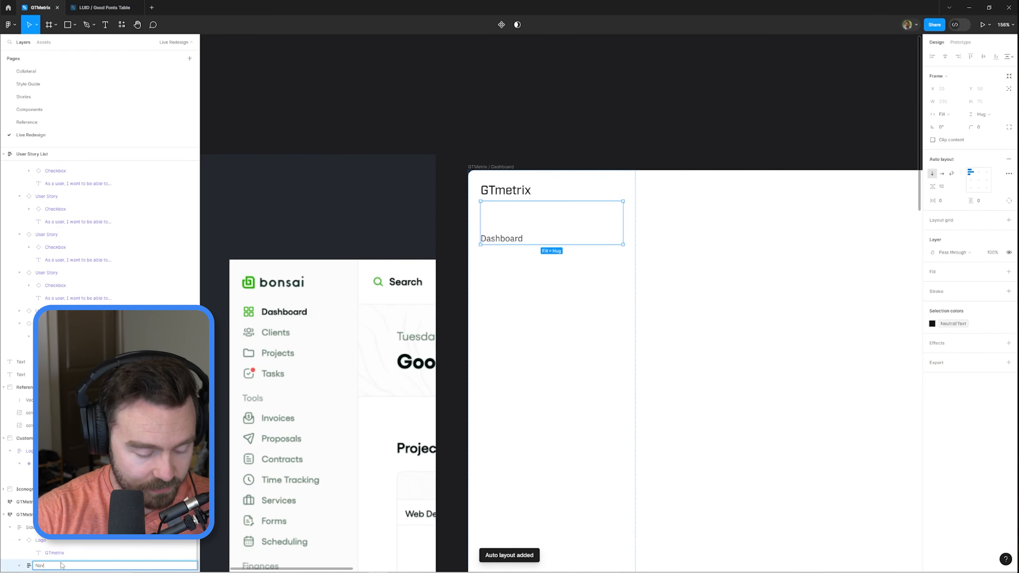
key("Return")
- Collapse the expanded User Story List and Low Fidelity groups in the layer list
scroll(15, 227, "up", 10)
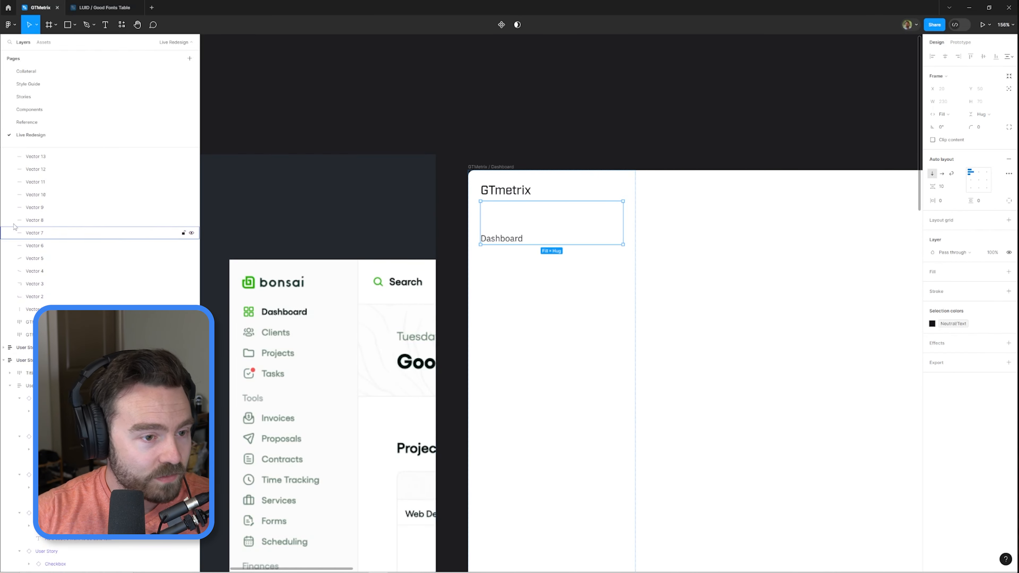
left_click(3, 360)
scroll(36, 402, "up", 4)
left_click(36, 496)
scroll(36, 447, "up", 20)
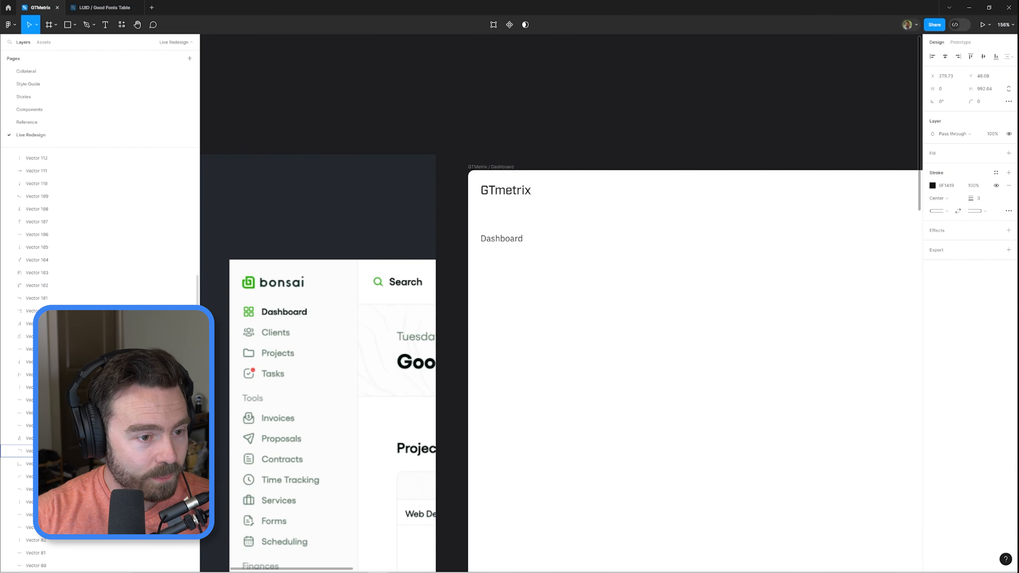
left_click(4, 167)
scroll(615, 248, "up", 2)
- Remove the Dashboard nav link's top padding and give the Nav Links frame a top padding of 50 instead
double_click(436, 234)
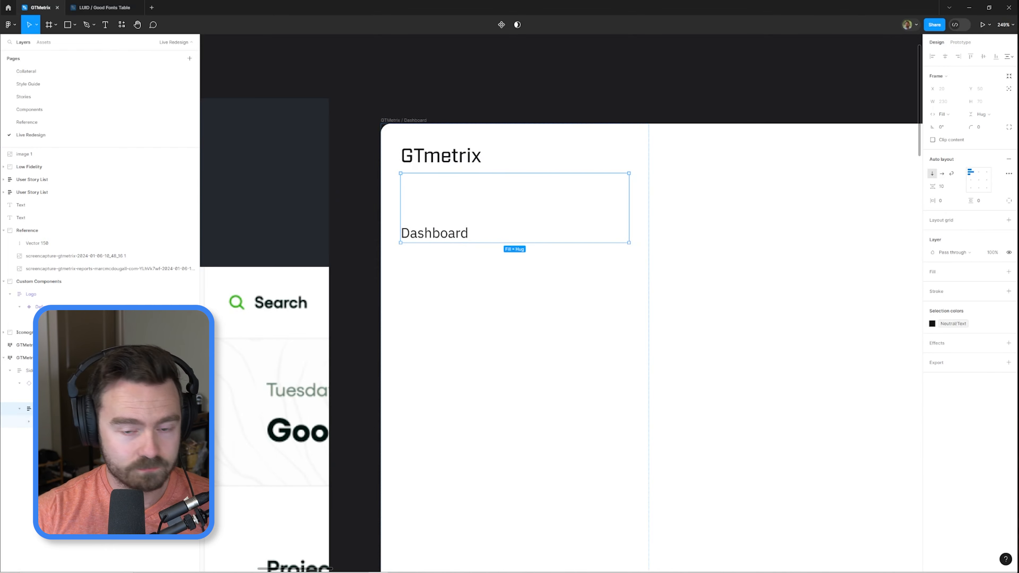
left_click(981, 114)
left_click(979, 114)
double_click(441, 240)
key("ctrl+z")
key("ctrl+z")
key("ctrl+z")
key("ctrl+shift+z")
key("ctrl+shift+z")
key("ctrl+shift+z")
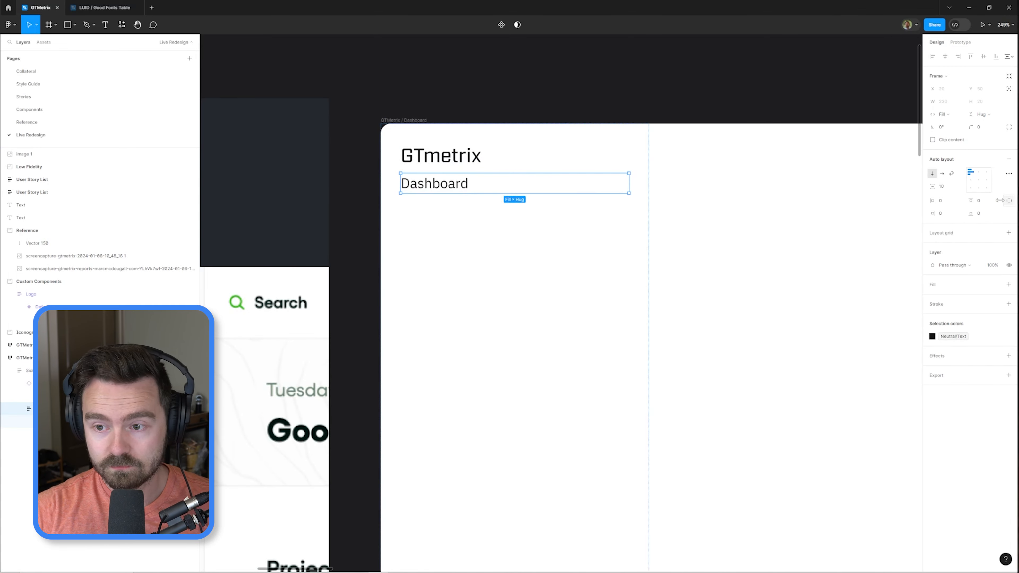
left_click(525, 135)
scroll(566, 80, "down", 2)
left_click_drag(566, 80, 671, 104)
- Duplicate the Dashboard nav link four times inside the Nav Links frame
left_click(595, 221, "ctrl")
key("shift+Return")
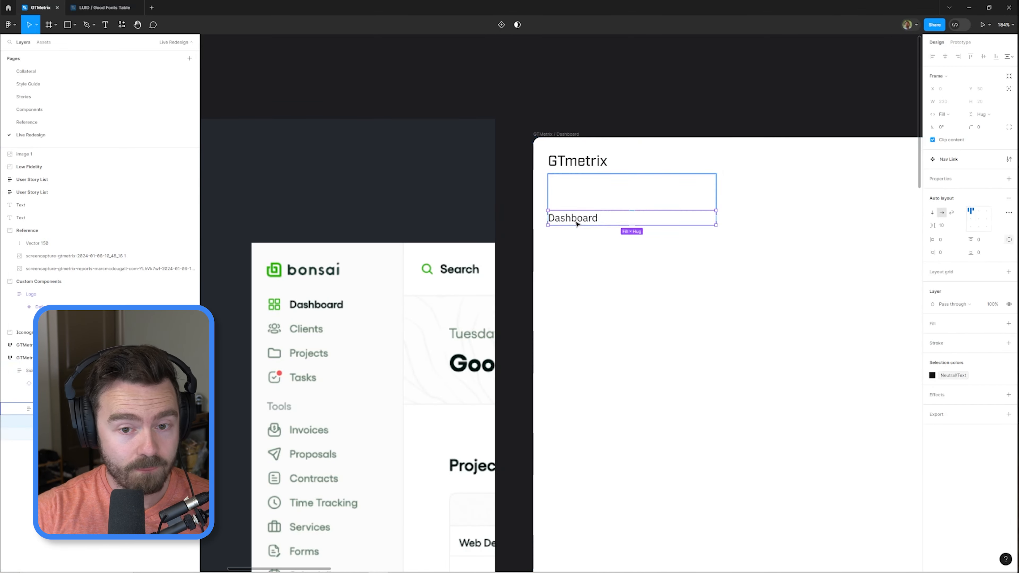
key("ctrl+d")
key("ctrl+d")
key("ctrl+d")
key("ctrl+d")
- Set the vertical spacing between items in the Nav Links frame to 18
key("shift+Return")
left_click(946, 186)
type("18")
key("Return")
scroll(599, 257, "down", 3)
left_click_drag(599, 256, 527, 321)
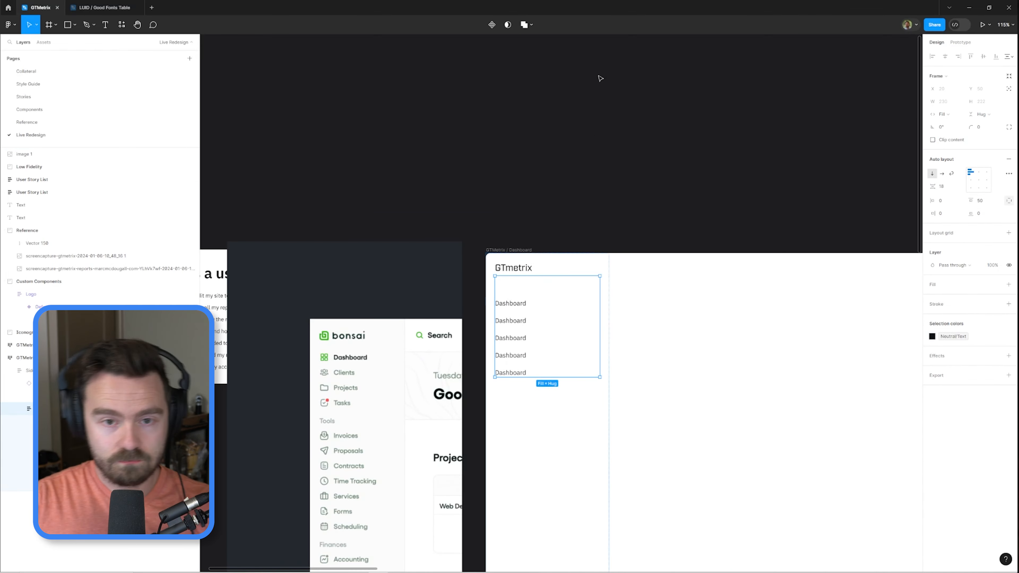
- Find the home icon among the assets and insert it before the label in the first Dashboard nav link
left_click(600, 78)
scroll(484, 372, "up", 1)
scroll(518, 205, "up", 2)
left_click(535, 155)
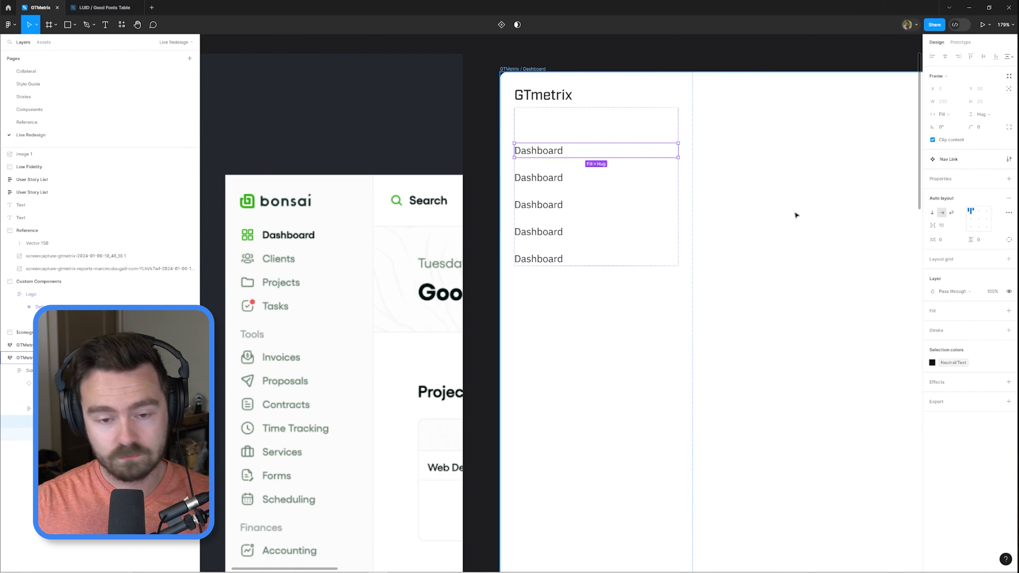
left_click(535, 156)
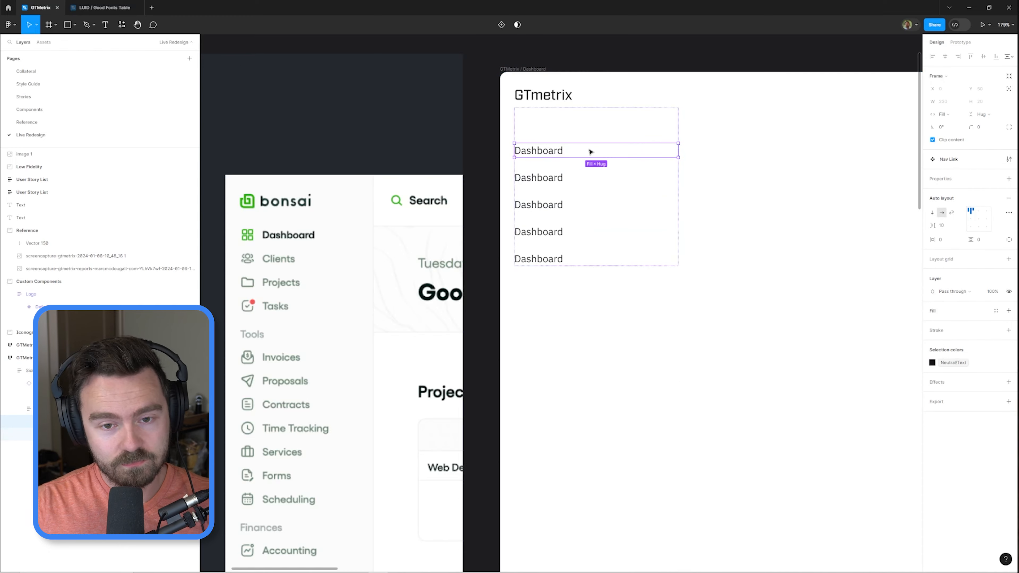
key("alt+2")
type("home")
left_click_drag(23, 103, 570, 151)
key("Left")
scroll(564, 166, "up", 2)
- Recolor the nav link's home icon with darker Neutral shades, trying 900 and 800
left_click(995, 262)
scroll(882, 361, "down", 1)
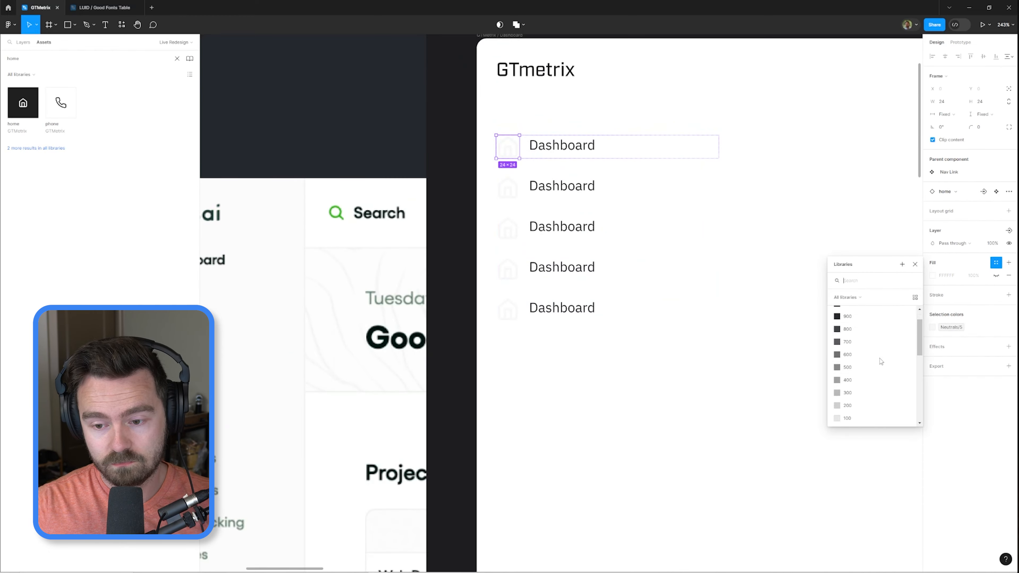
left_click(951, 327)
left_click(854, 456)
left_click(951, 327)
left_click(847, 379)
left_click(951, 327)
left_click(848, 405)
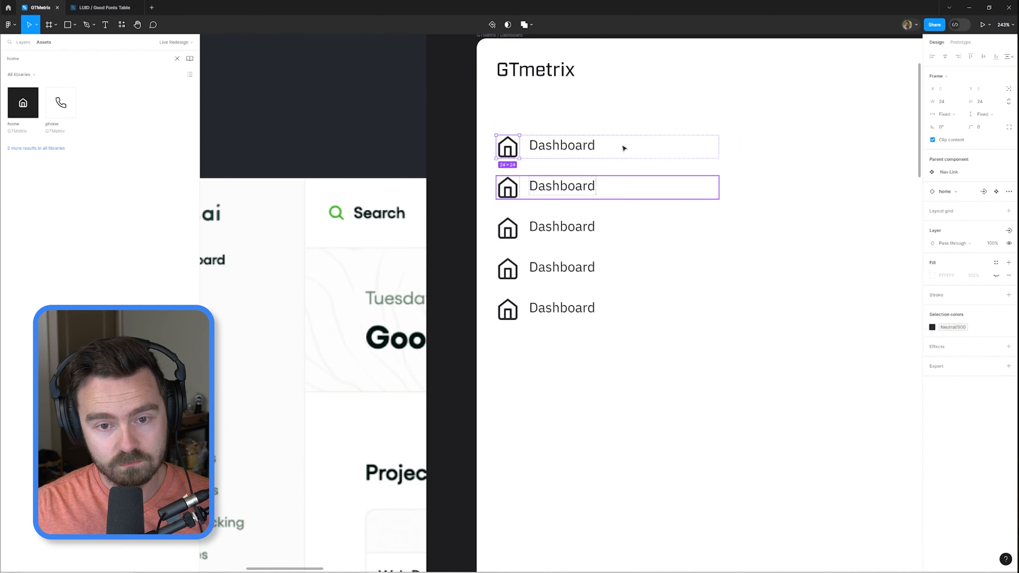
left_click(623, 147)
left_click_drag(623, 148, 603, 174)
left_click(499, 175)
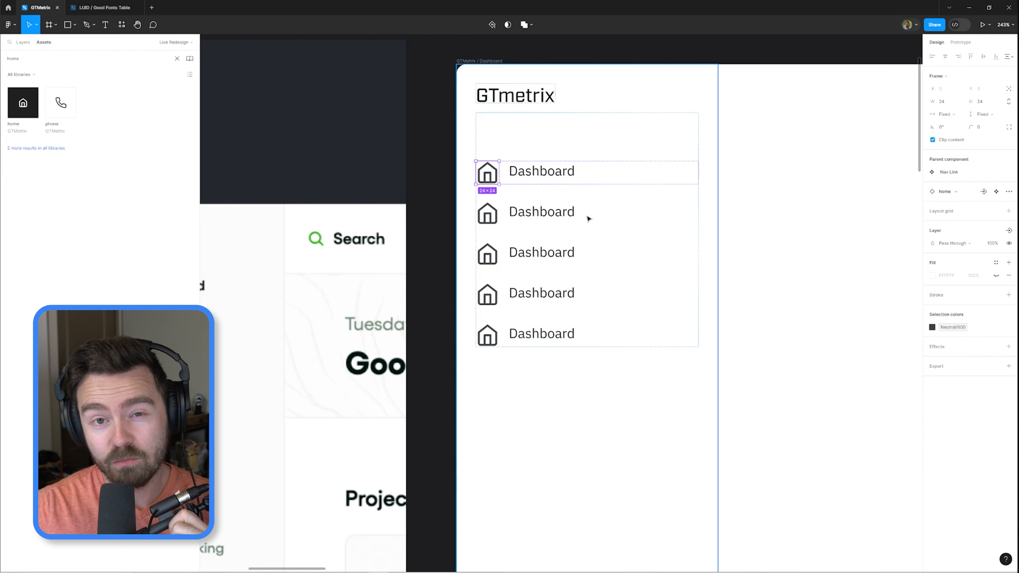
- Align the icon and label of the first Dashboard nav link to the vertical center
left_click(539, 174)
left_click(588, 176)
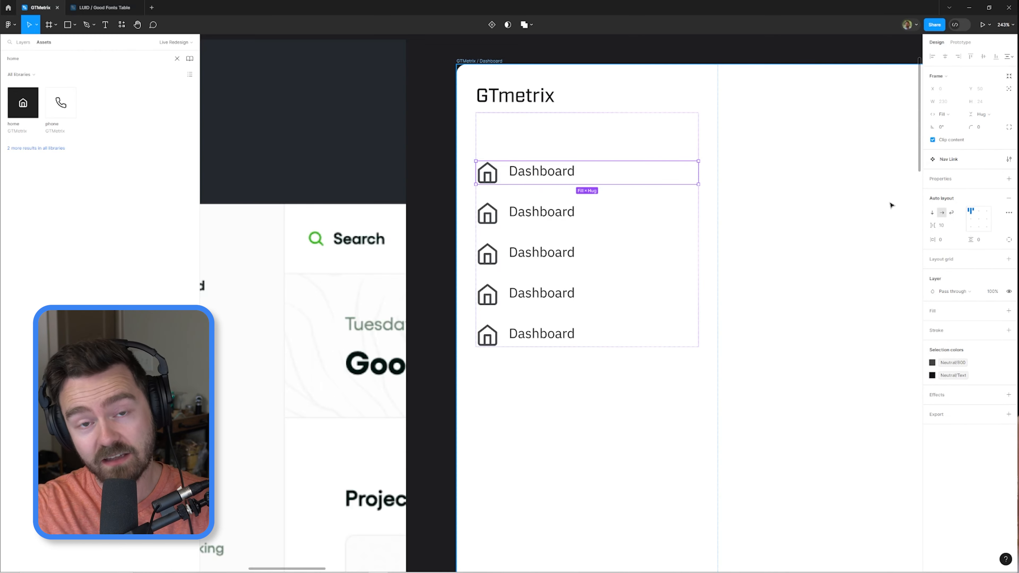
left_click(970, 219)
- Set the color of the first nav link's home icon to Neutral/700
double_click(486, 178)
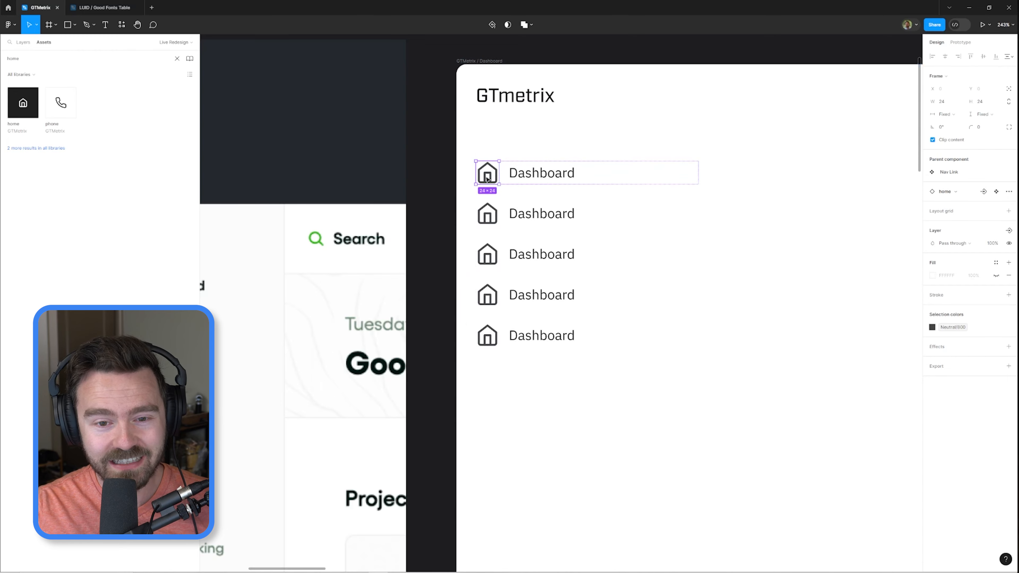
left_click(953, 327)
left_click(863, 432)
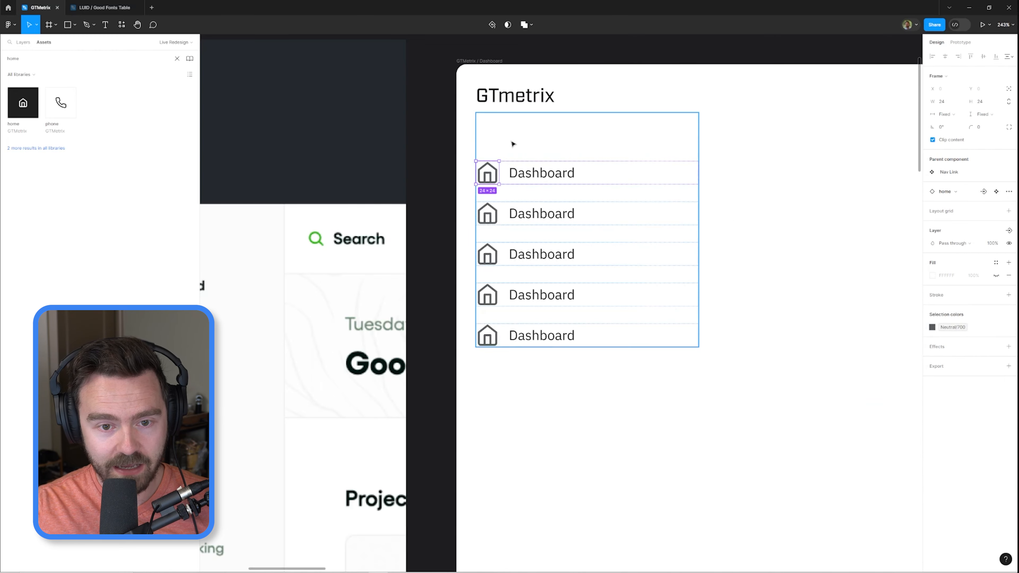
left_click(576, 141)
left_click(565, 177)
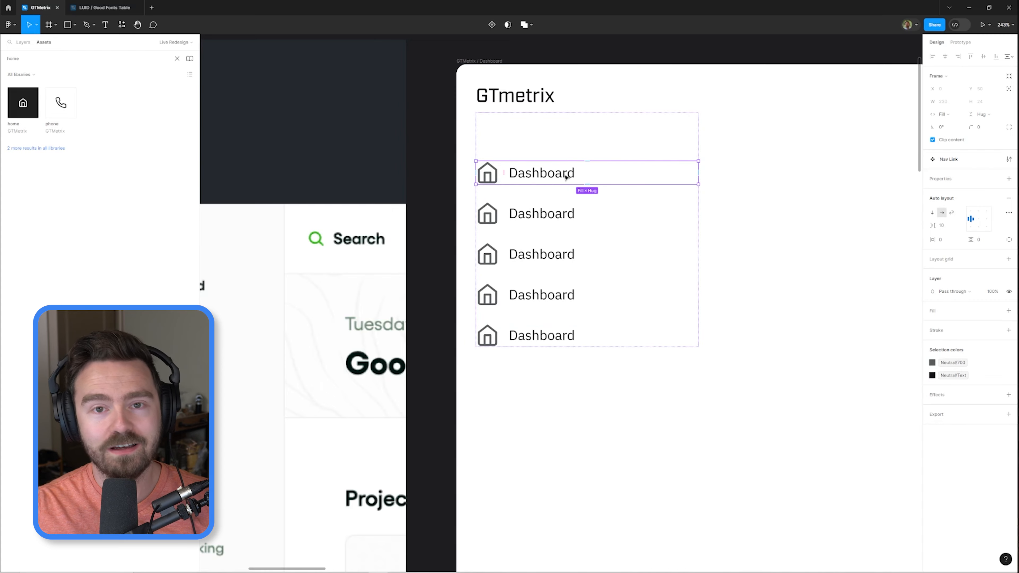
- Resize the first nav link's home icon to 20 by 20 and reselect its parent nav link
left_click(488, 176)
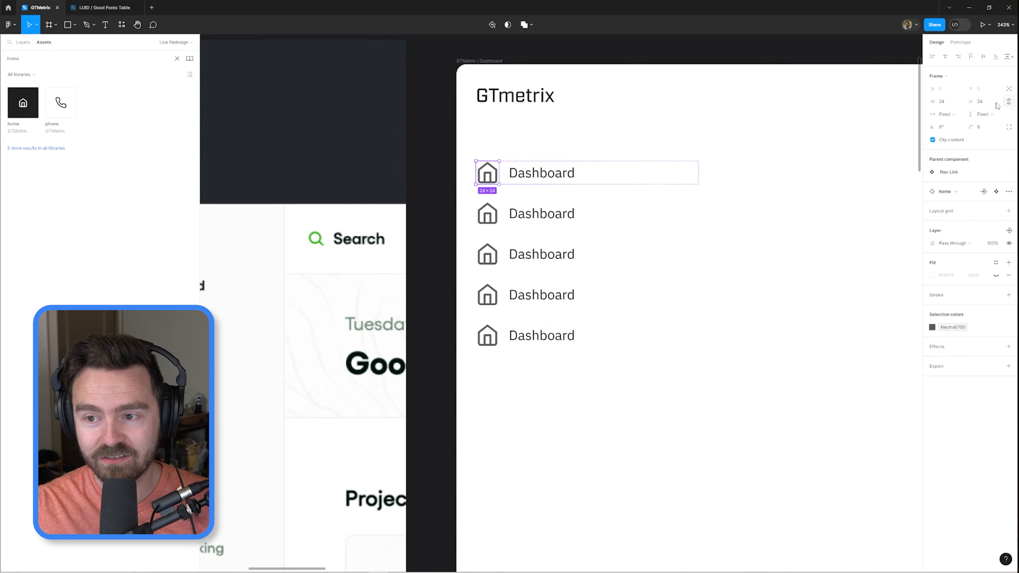
left_click(982, 102)
key("Return")
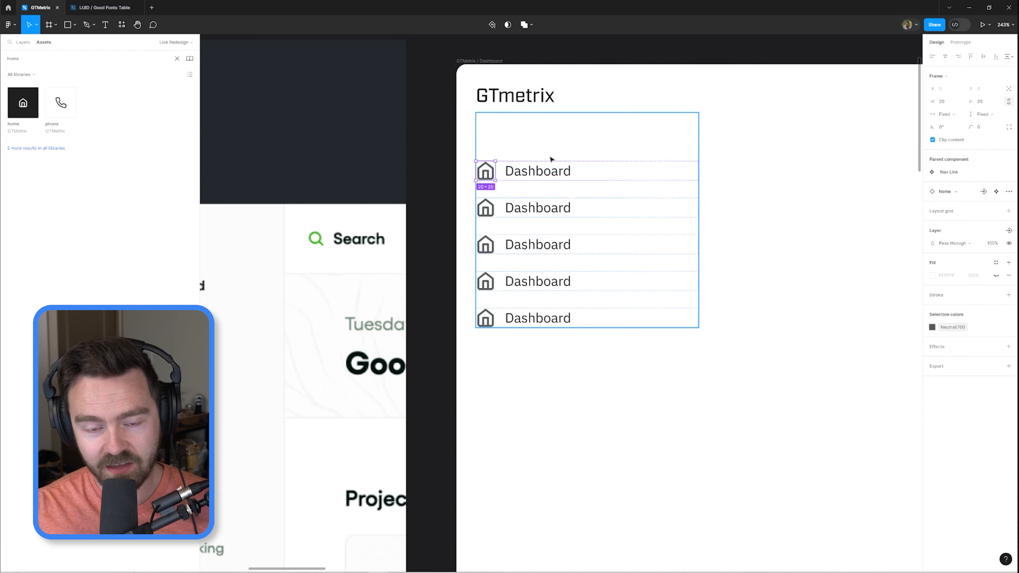
scroll(548, 158, "up", 2)
left_click(542, 175)
key("shift+Return")
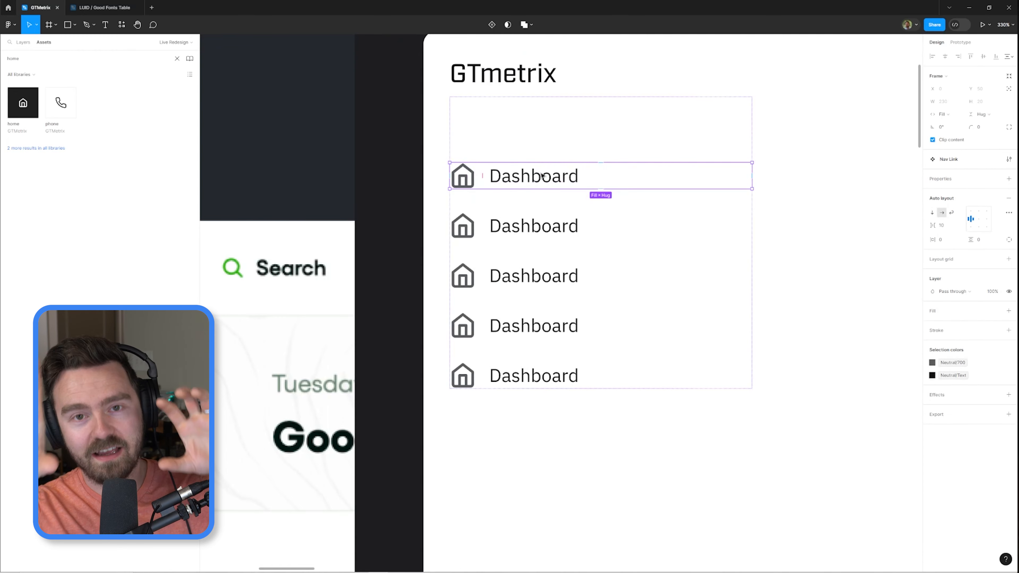
- Set the color of the first nav link's home icon to Neutral/600
double_click(462, 176)
left_click(957, 327)
left_click(851, 444)
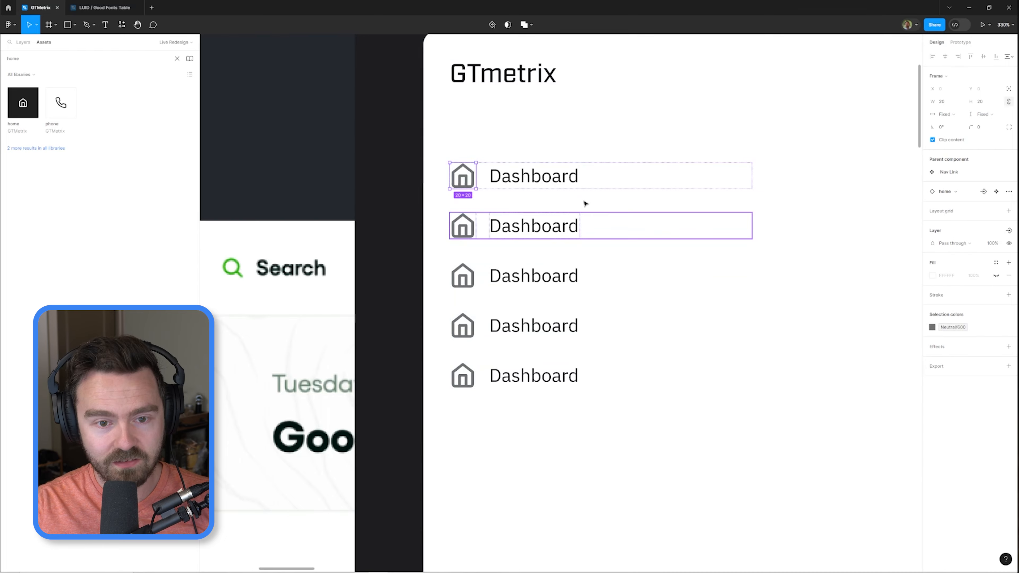
left_click(566, 123)
- Rename the second, third and fourth nav links as My Reports, Monitoring and Bulk Performance Testing
left_click(508, 182)
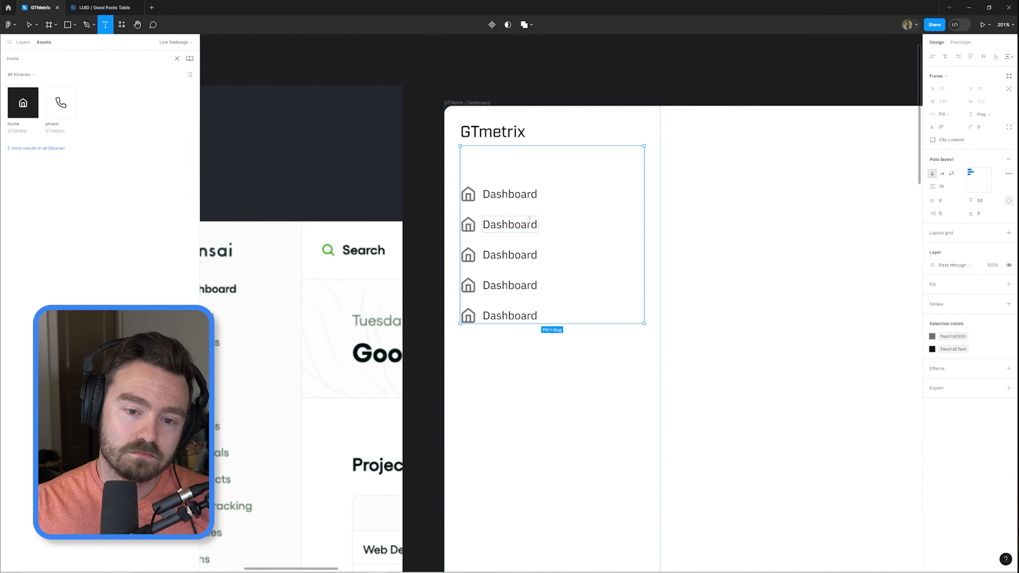
key("v")
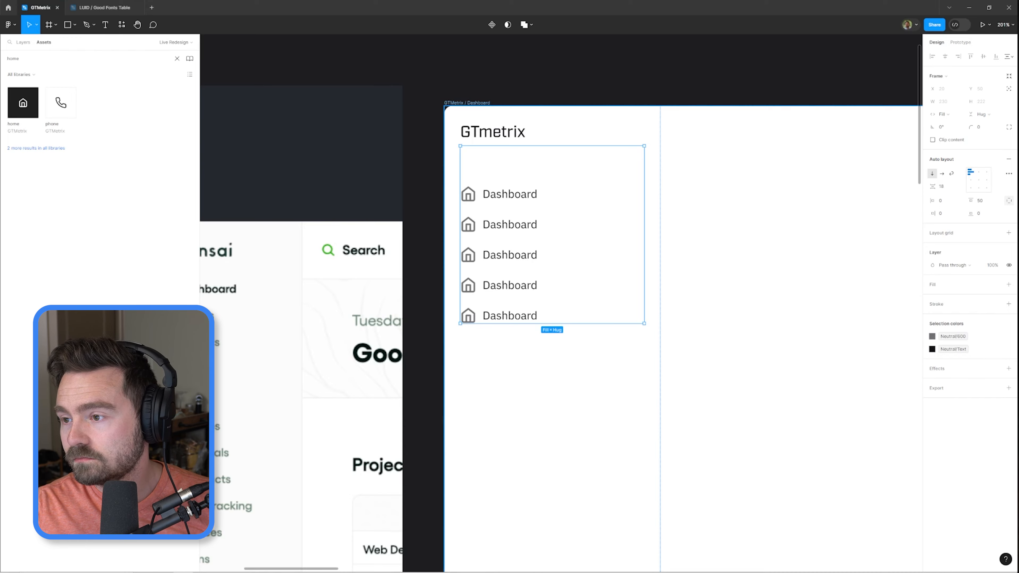
double_click(521, 225)
type("Monitoring")
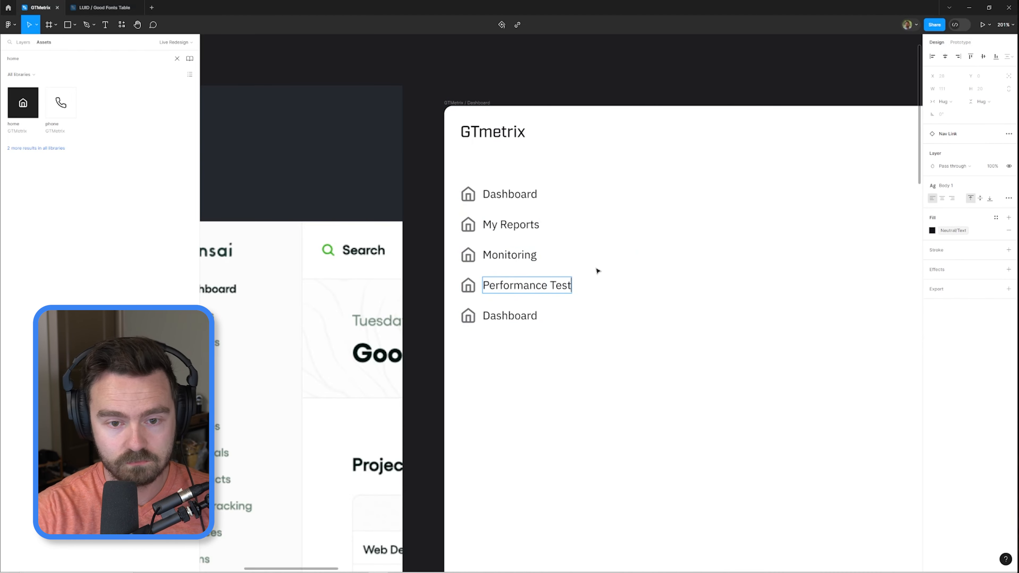
type("lk")
left_click(582, 277)
scroll(544, 262, "down", 2)
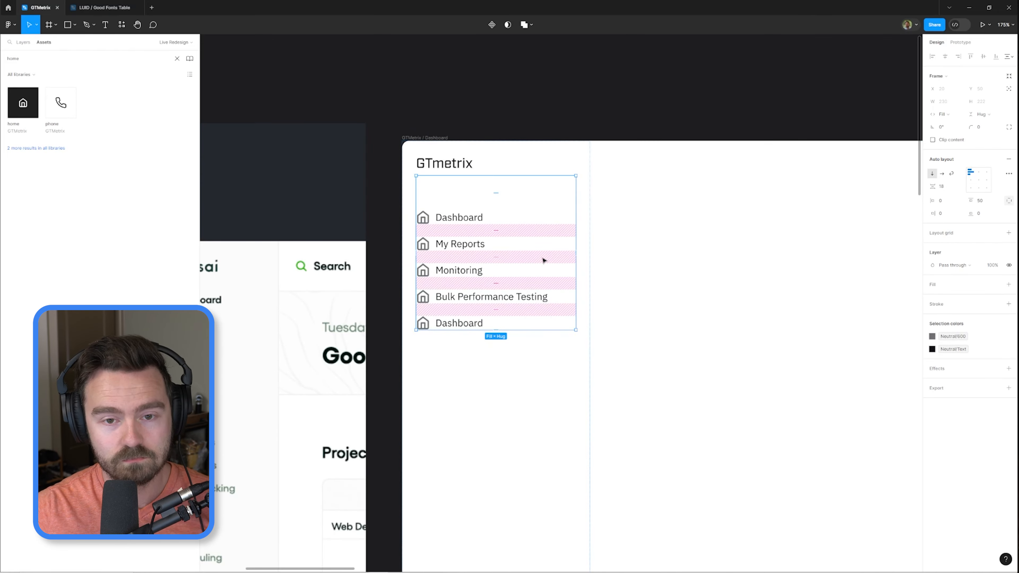
- Create an instance swap property named Icon for the home icon in the Nav Link component
scroll(472, 234, "up", 3)
double_click(461, 195)
left_click(462, 242)
left_click(461, 196)
scroll(505, 177, "down", 1)
double_click(421, 194)
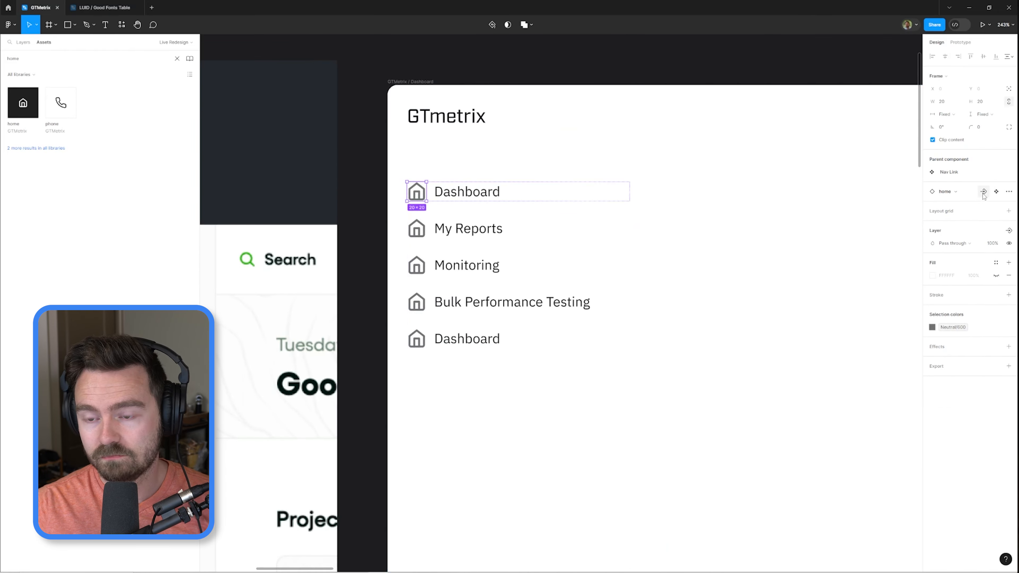
left_click(983, 192)
type("Icon")
key("Return")
- Swap the My Reports link's icon for the list icon and color it Neutral/600
left_click(467, 230)
left_click(984, 172)
left_click(973, 258)
double_click(420, 229)
left_click(953, 296)
left_click(866, 361)
- Swap the Monitoring link's icon for the video icon from the Iconography components
left_click(464, 269)
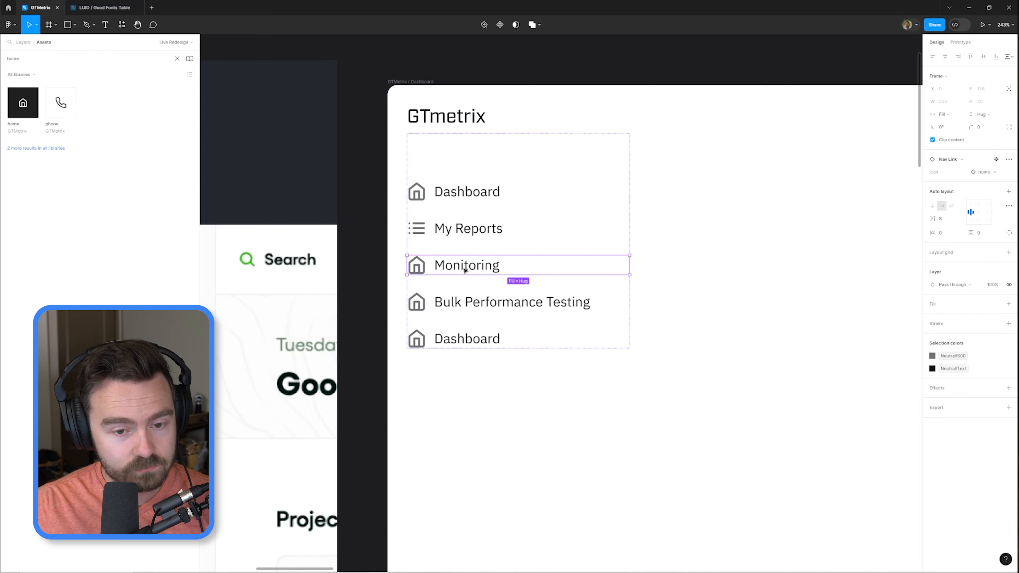
left_click(983, 172)
type("e")
key("BackSpace")
scroll(957, 304, "down", 15)
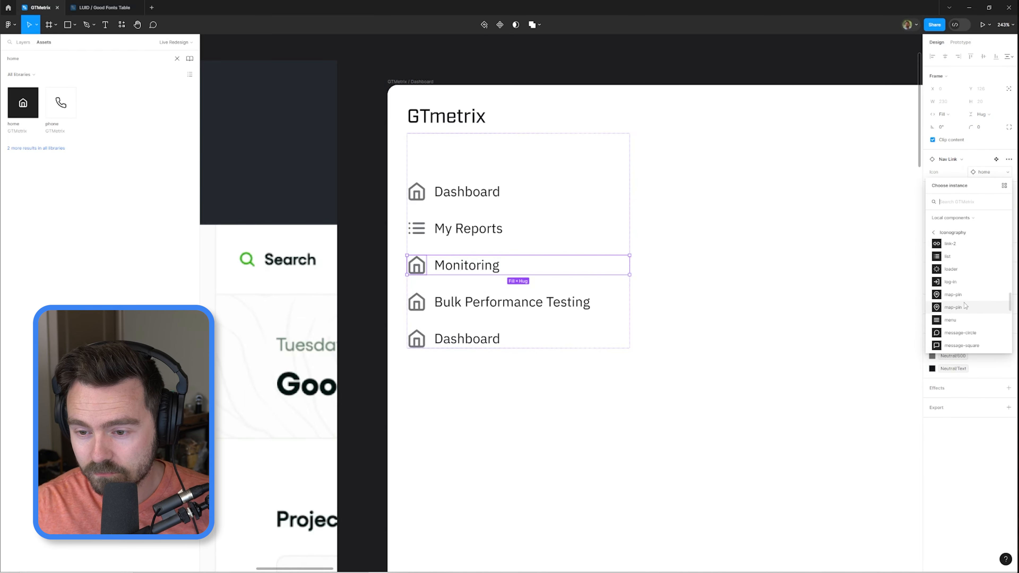
left_click(951, 346)
- Swap the Bulk Performance Testing link's icon for the loader icon and delete the spare Dashboard link below it
left_click(508, 307)
left_click(984, 172)
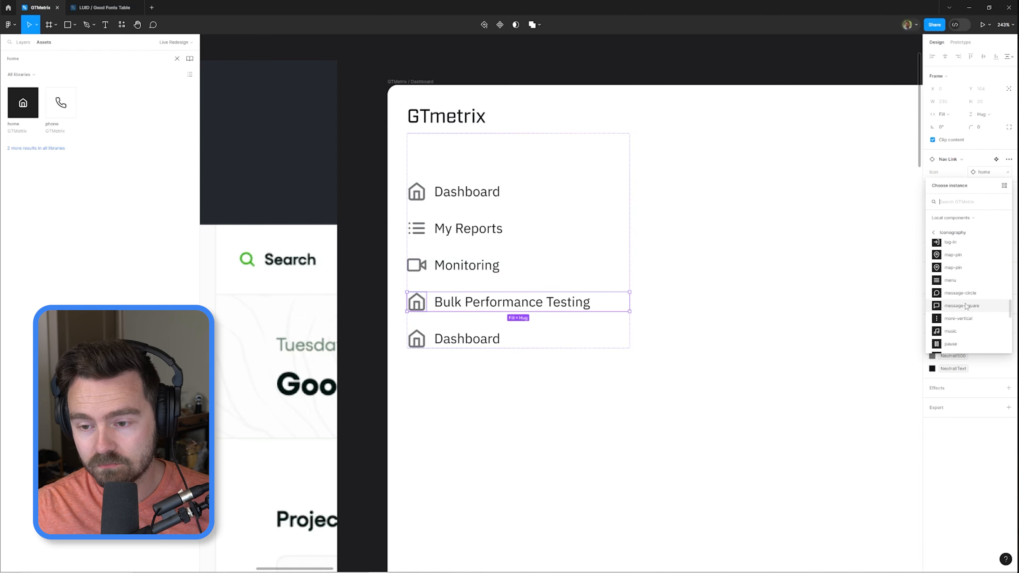
left_click(954, 294)
left_click(449, 343)
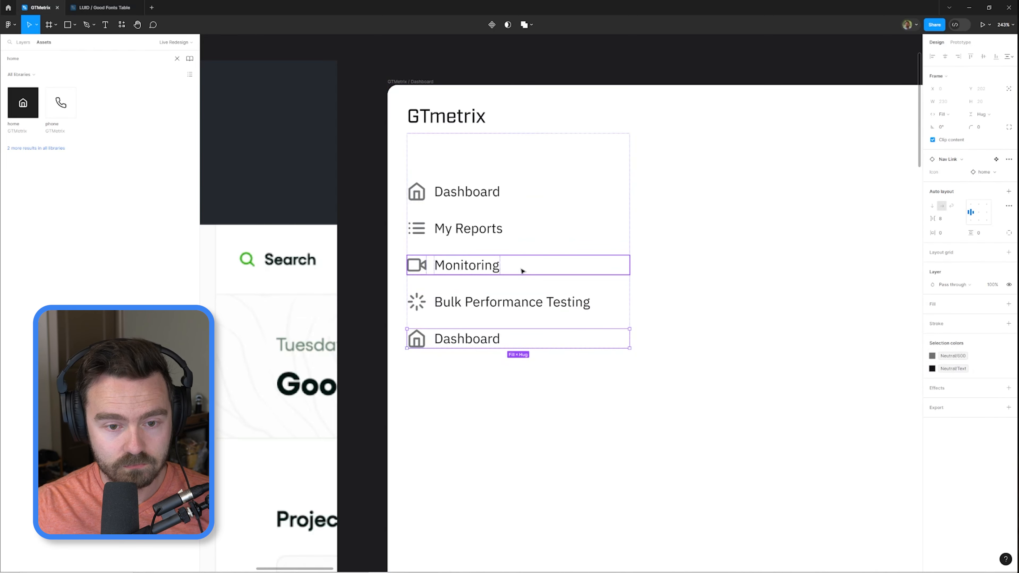
key("Delete")
scroll(517, 269, "down", 3)
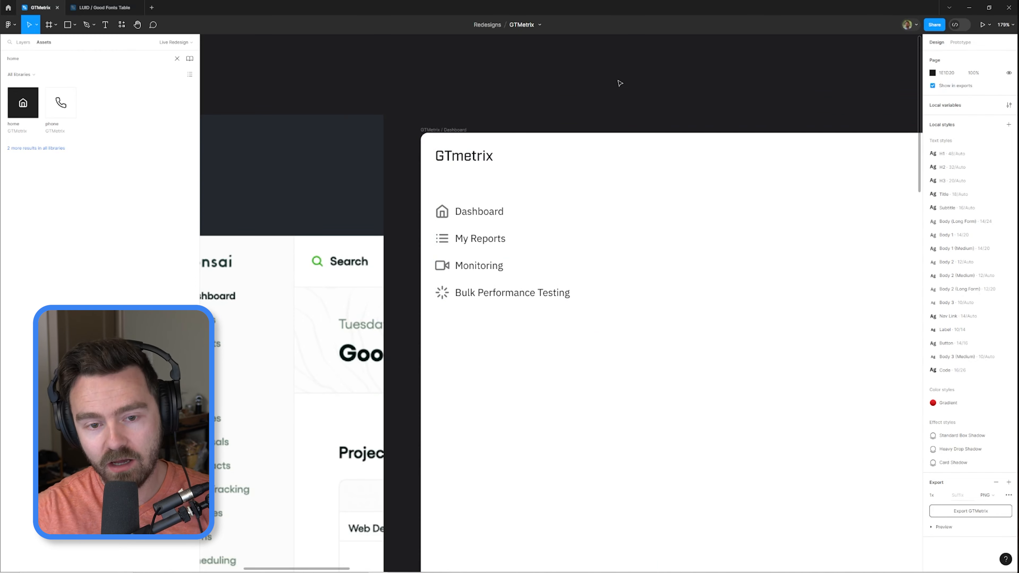
- Compare the GTmetrix sidebar's nav links and spacing with the bonsai reference sidebar
left_click(544, 264)
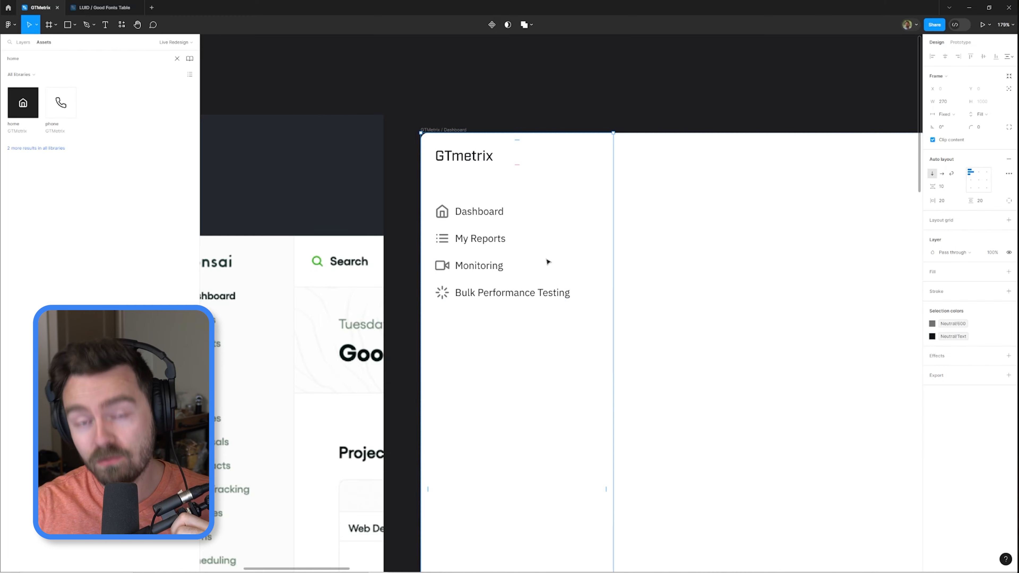
left_click(618, 99)
scroll(512, 259, "down", 3)
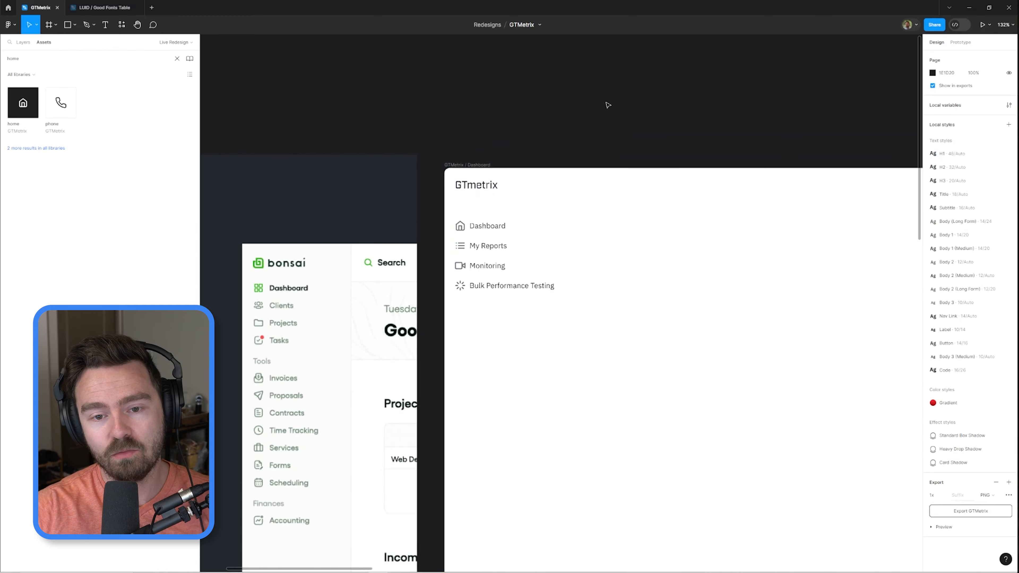
left_click_drag(516, 259, 481, 256)
left_click(495, 259)
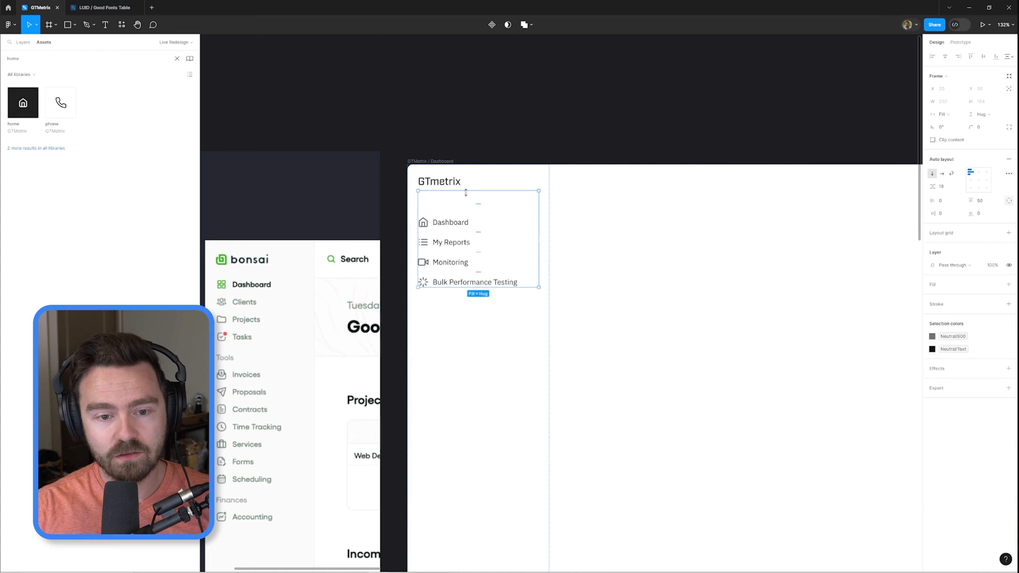
scroll(460, 224, "down", 3)
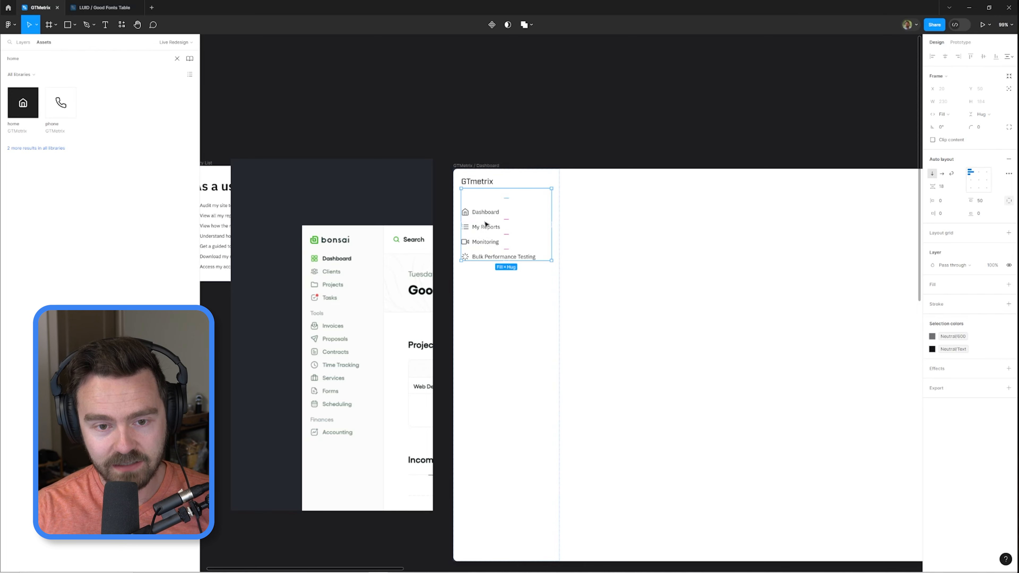
scroll(504, 231, "up", 3)
left_click(489, 210)
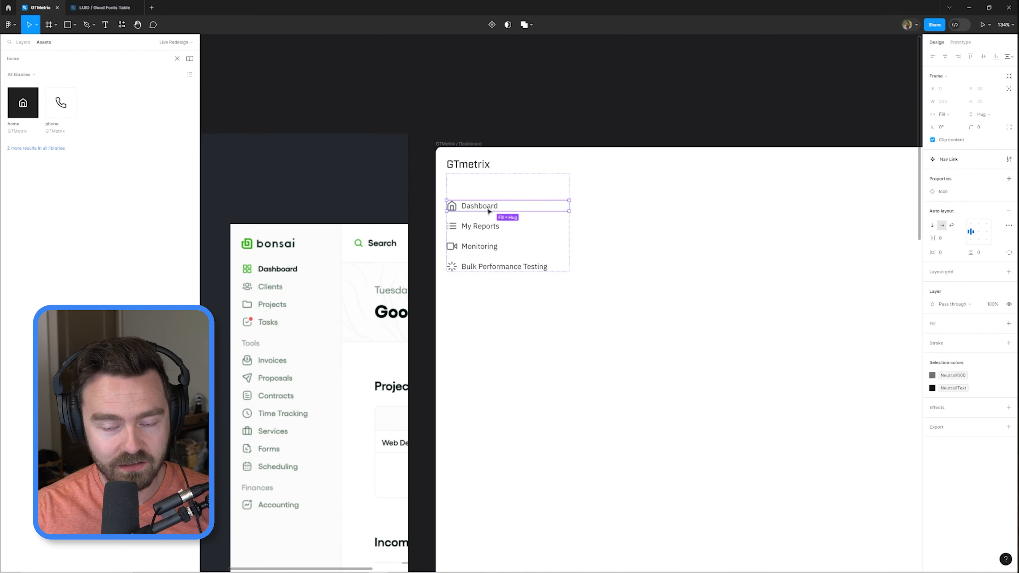
left_click(555, 165)
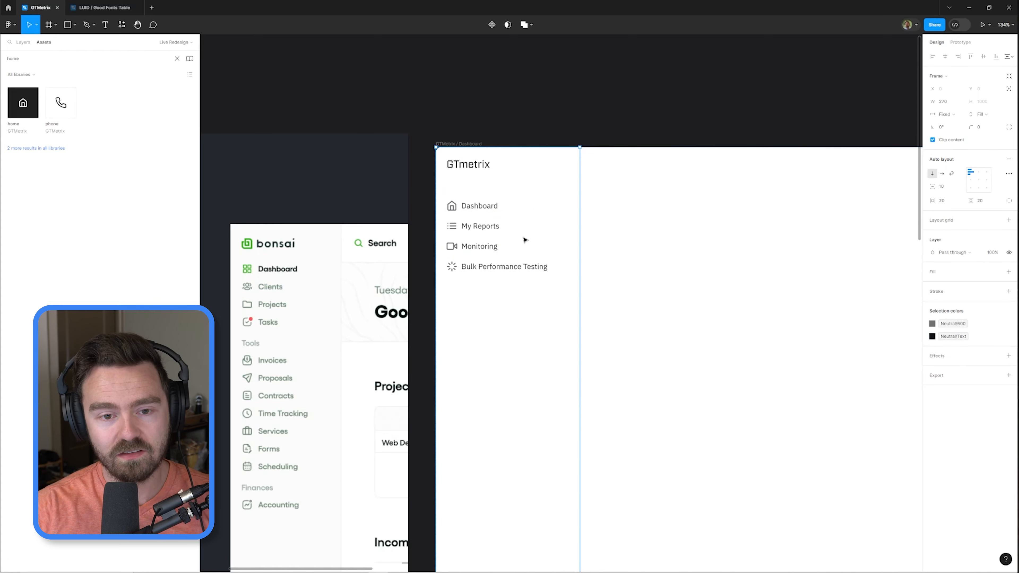
scroll(525, 240, "down", 3)
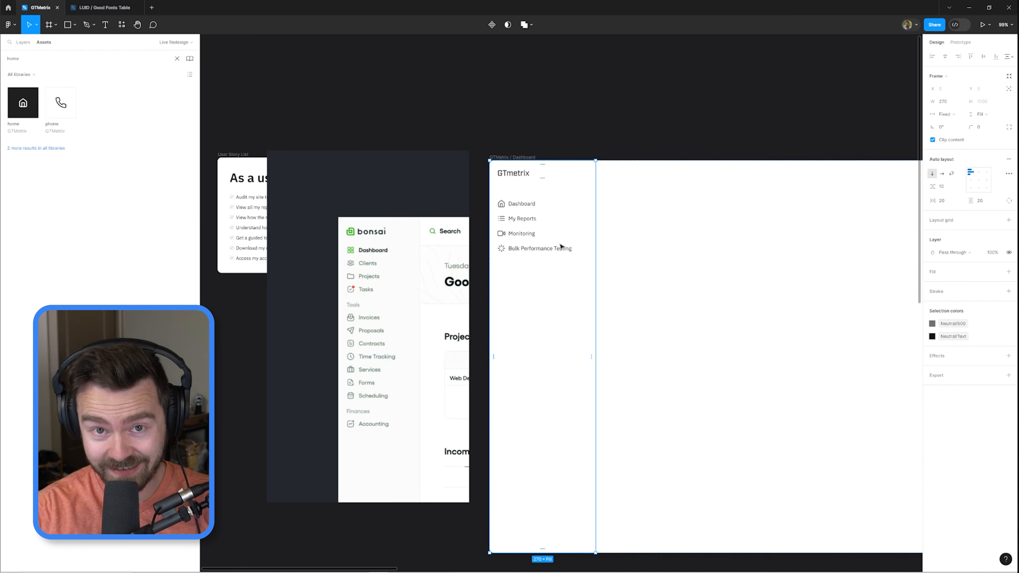
scroll(555, 228, "down", 2)
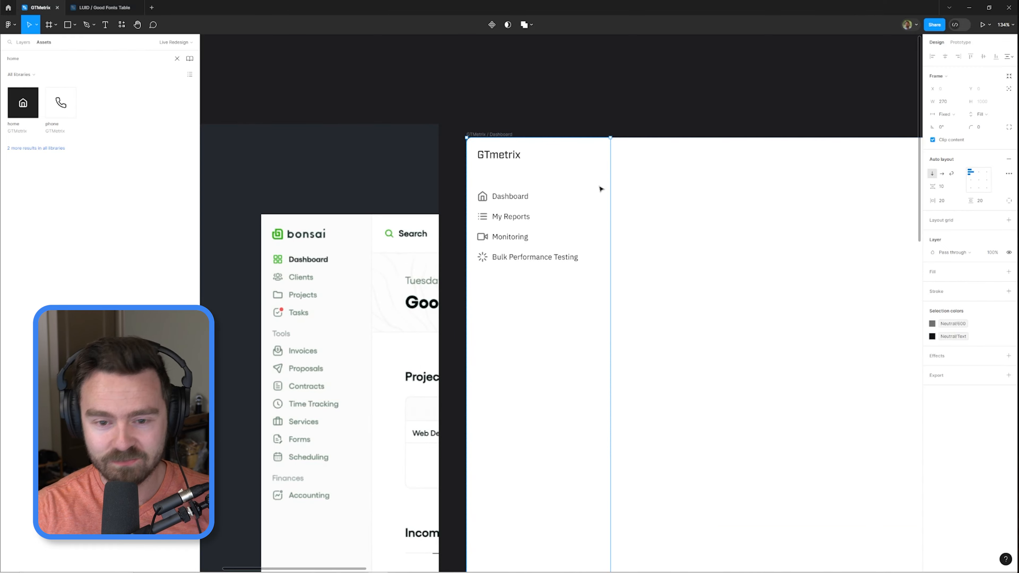
- Style the sidebar frame with 30 padding, an F6F7F7 fill at 20% opacity and a Neutral/50 inside stroke
left_click(494, 125)
scroll(497, 125, "up", 2)
left_click(513, 144)
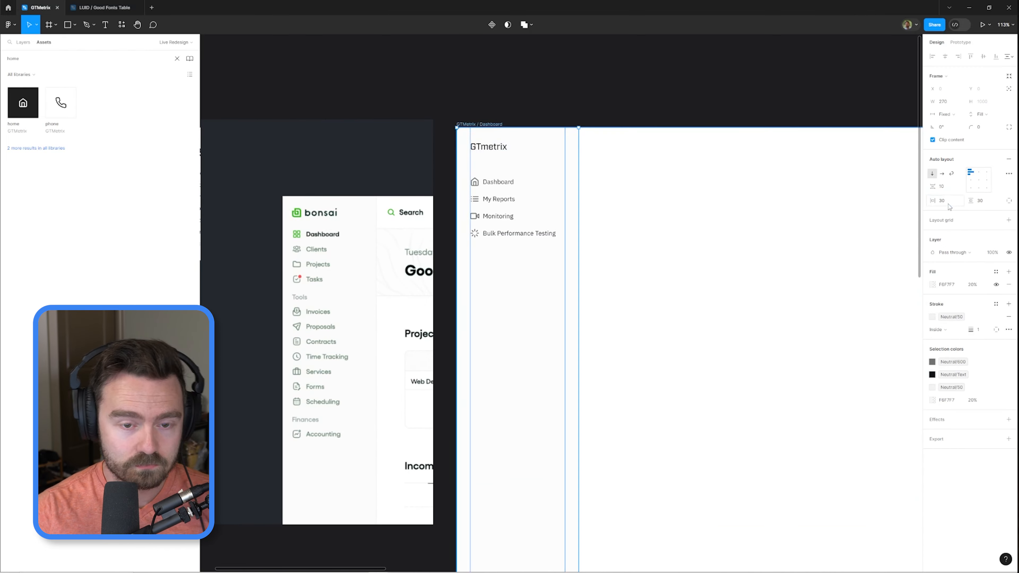
- Make the GTmetrix logo text bolder and set the nav links frame's top padding to 40
left_click(489, 147, "ctrl")
scroll(336, 161, "up", 2)
left_click(583, 203, "ctrl")
left_click(986, 201)
type("40")
key("Return")
- Move the main Nav Link component into the Custom Components frame and add a variant with State set to Active
left_click(570, 185, "ctrl")
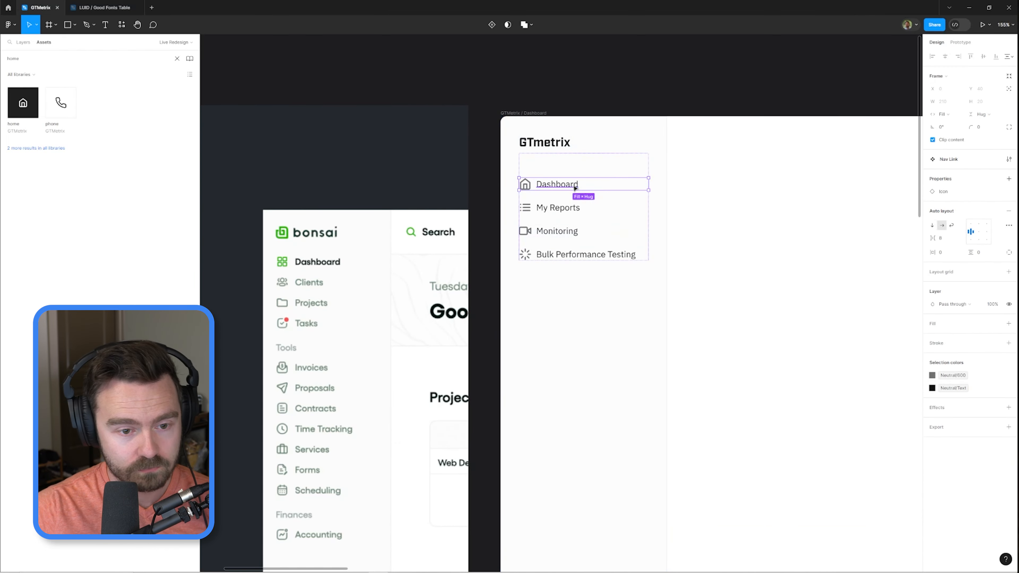
scroll(565, 192, "down", 4)
key("alt+1")
key("Escape")
scroll(722, 173, "up", 4)
left_click(507, 138, "ctrl")
left_click(949, 115)
left_click(962, 123)
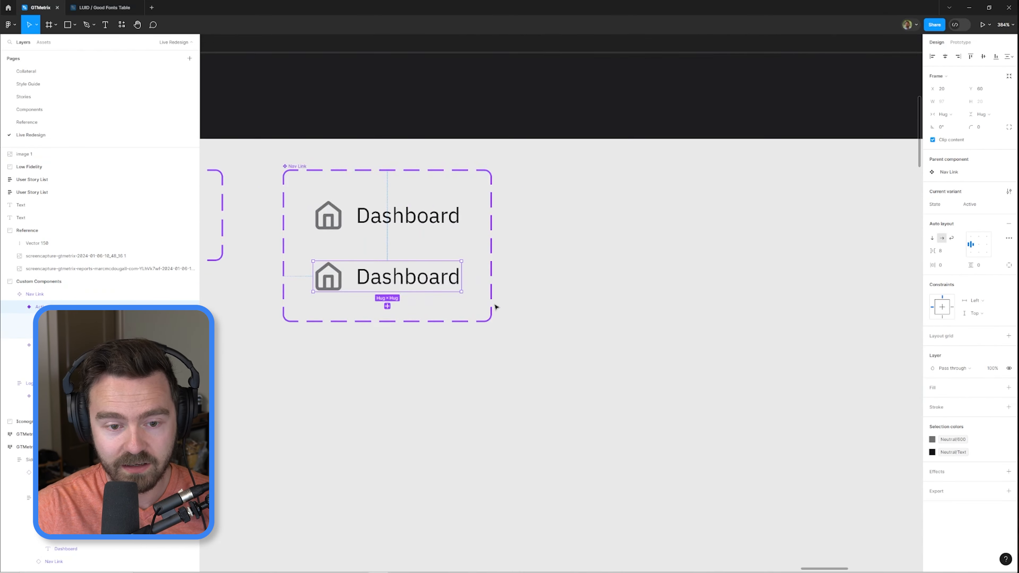
- Color the Active nav link variant Accent/500 and give the Default variant's label a lighter Neutral gray
left_click(931, 321)
left_click(846, 416)
left_click(506, 213)
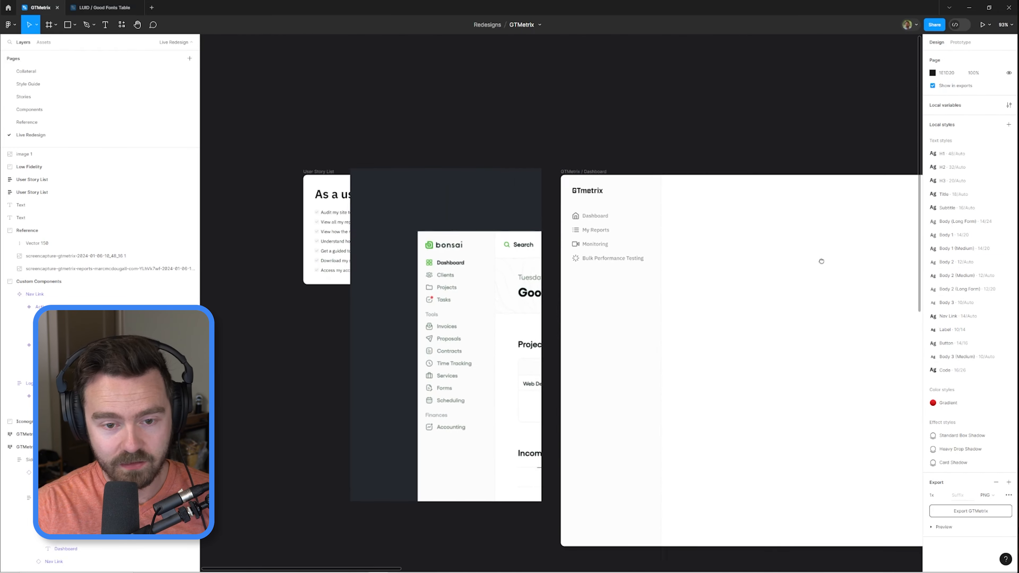
- Examine how the bonsai sidebar styles its active link and compare it with the Nav Link variants in Custom Components
scroll(521, 295, "up", 10)
scroll(544, 281, "down", 2)
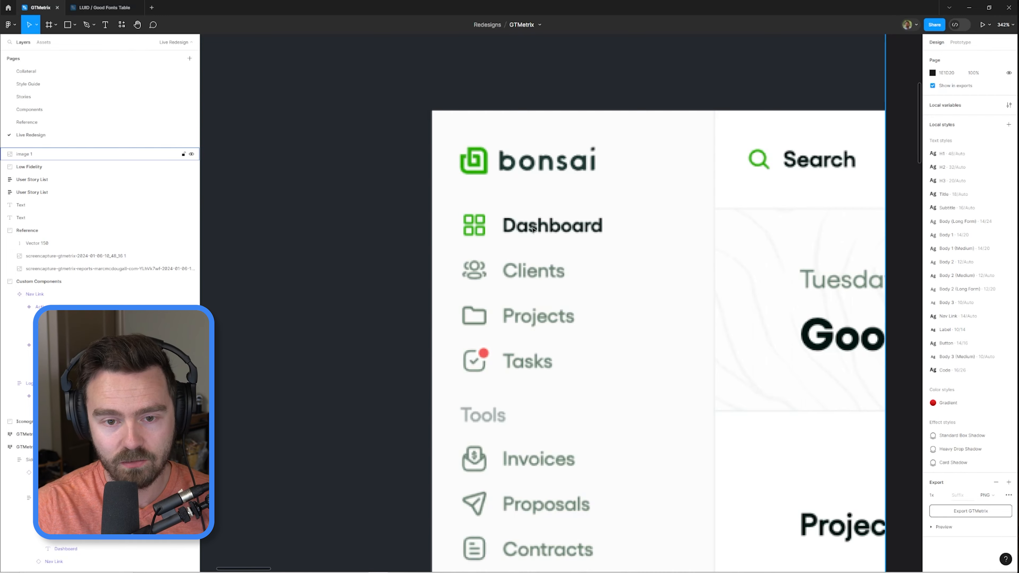
scroll(538, 292, "down", 9)
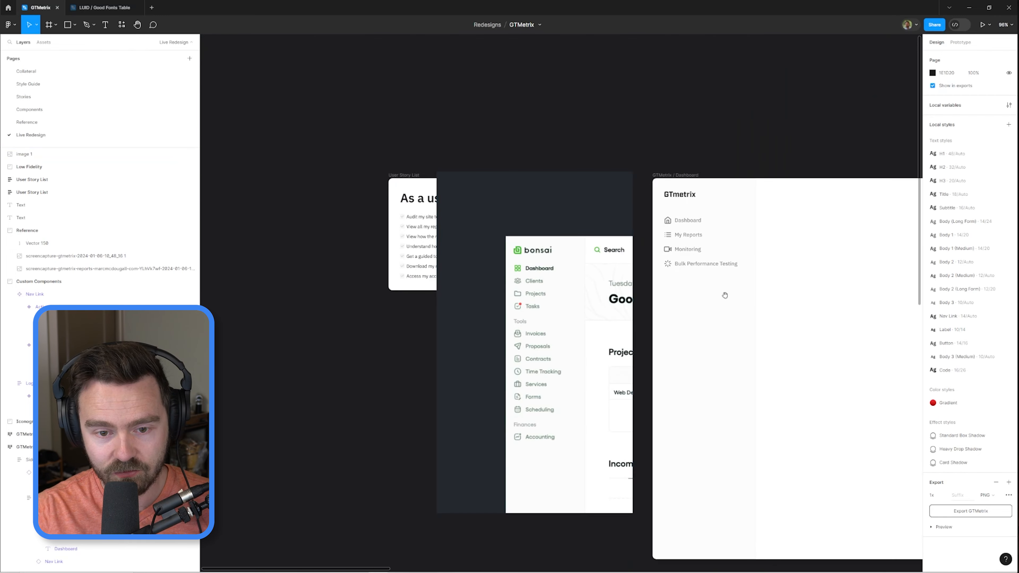
left_click_drag(725, 296, 784, 223)
left_click_drag(546, 215, 634, 219)
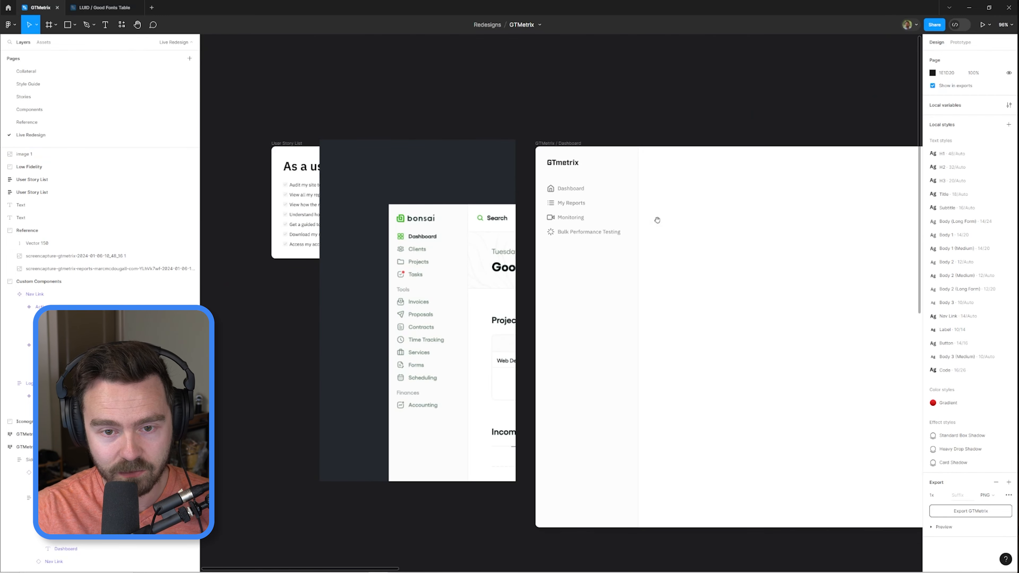
left_click_drag(734, 226, 341, 236)
left_click_drag(913, 214, 401, 196)
left_click_drag(737, 225, 156, 295)
left_click_drag(841, 385, 629, 335)
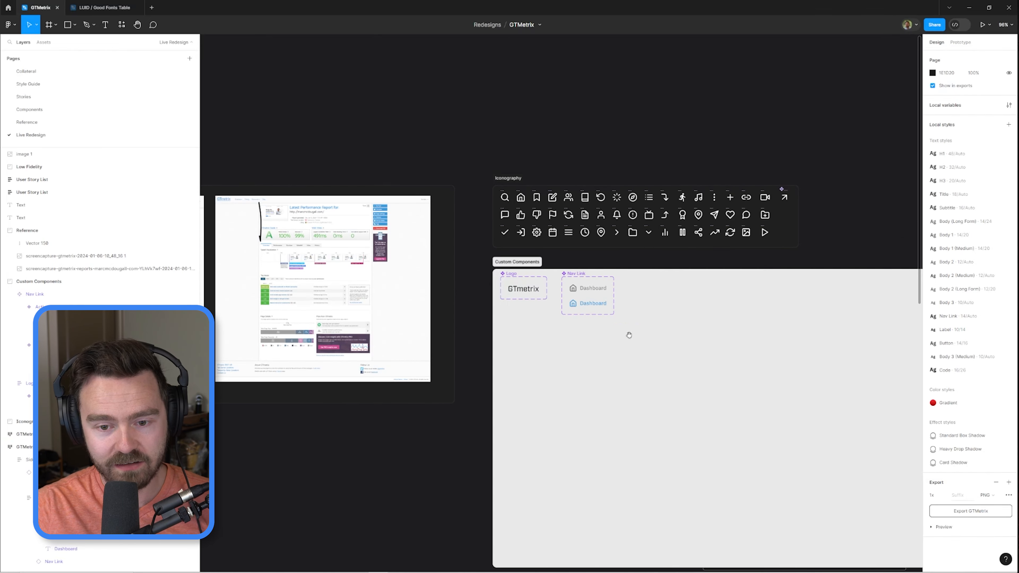
scroll(629, 335, "up", 5)
scroll(624, 327, "down", 4)
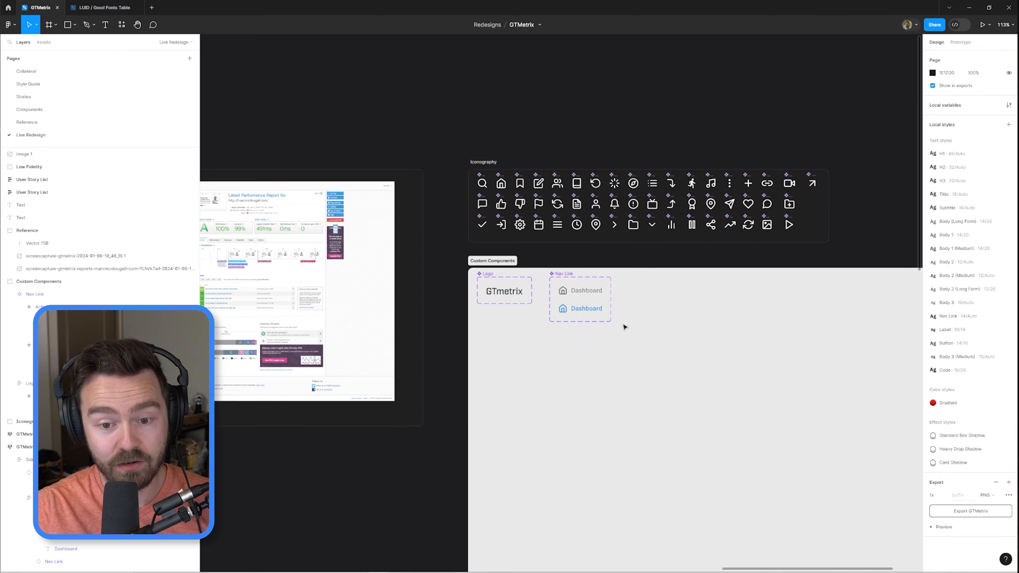
- Recolor the label of the Active nav link variant with a dark navy Accent shade
scroll(537, 333, "down", 5)
left_click_drag(415, 219, 668, 216)
left_click_drag(426, 201, 666, 152)
left_click_drag(398, 152, 666, 116)
scroll(569, 208, "up", 2)
left_click(570, 207, "ctrl")
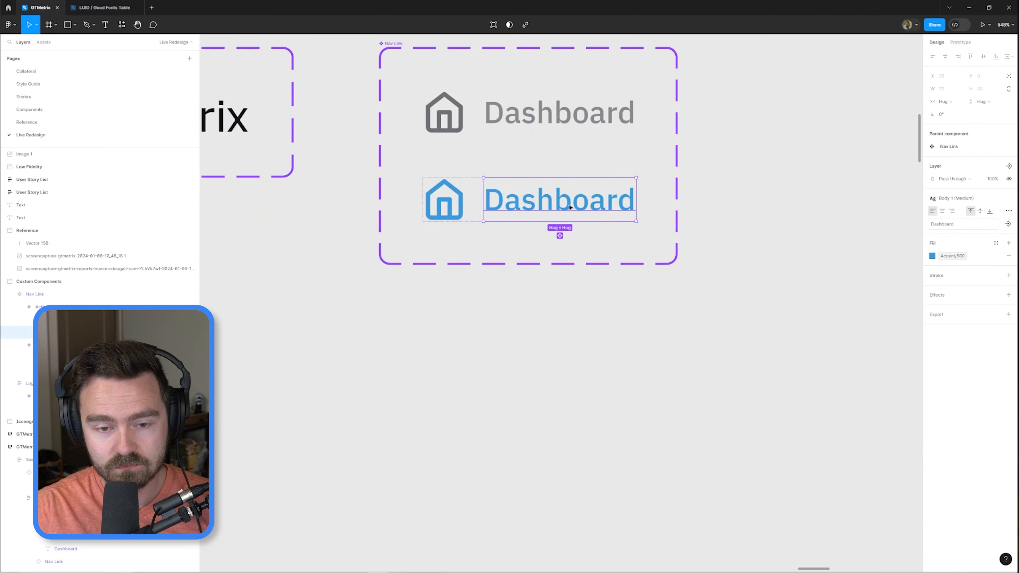
left_click(952, 256)
left_click(850, 370)
left_click(850, 382)
key("Escape")
key("Escape")
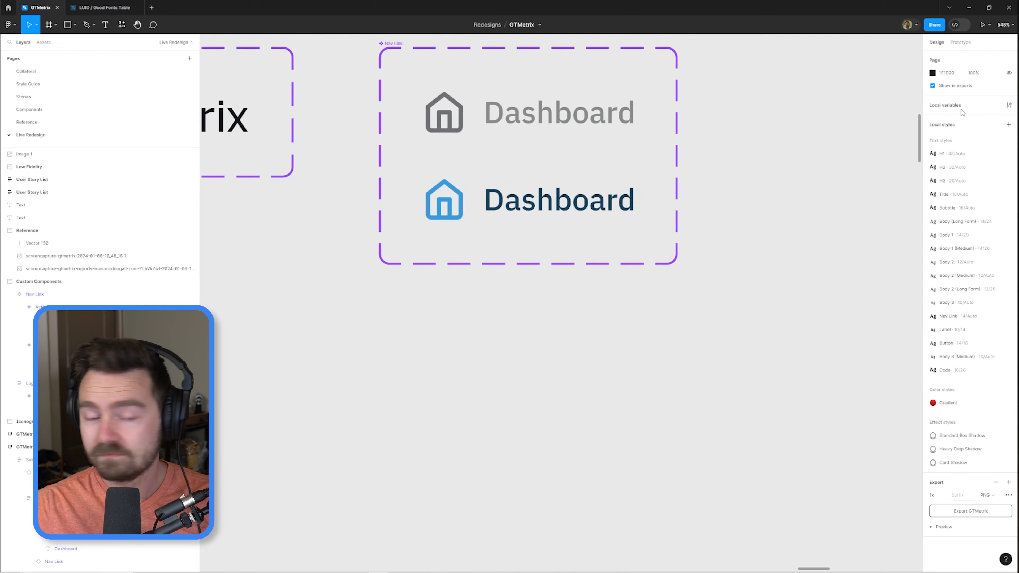
- Fill the sidebar frame with ECF5FC at 40% opacity and reduce the nav links frame's top padding
scroll(639, 279, "down", 1)
scroll(653, 172, "up", 4)
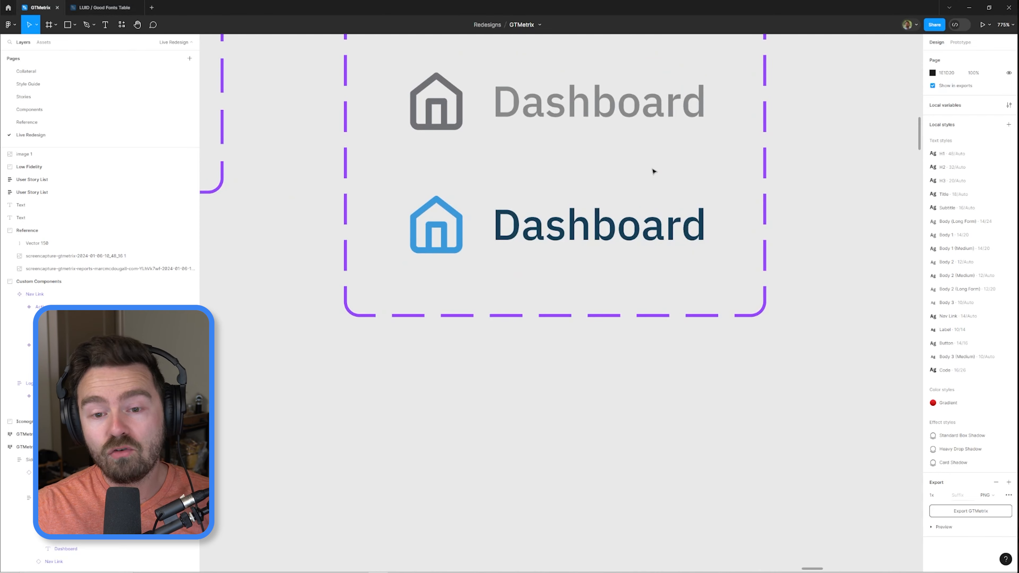
scroll(500, 234, "up", 1)
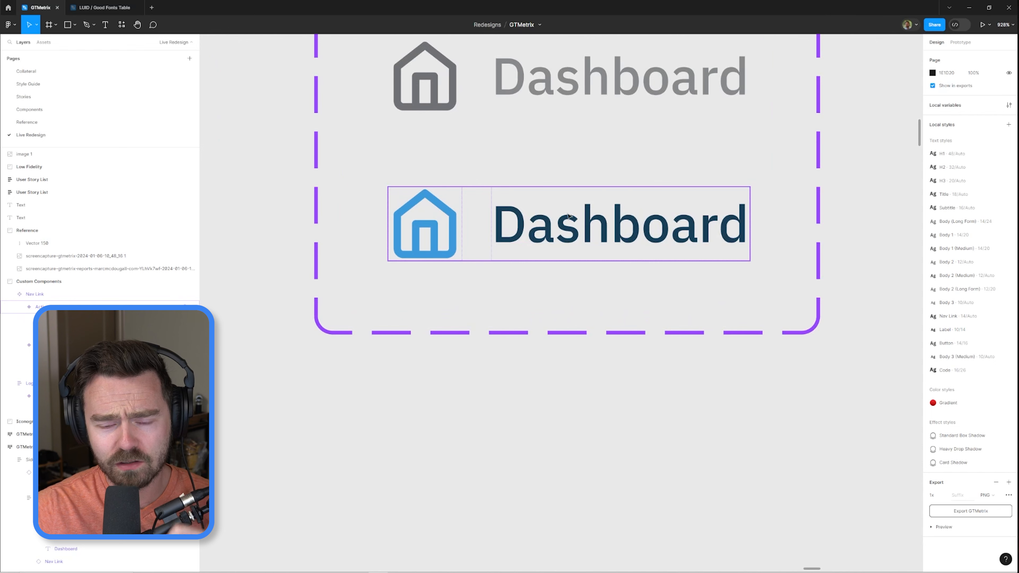
scroll(568, 215, "down", 4)
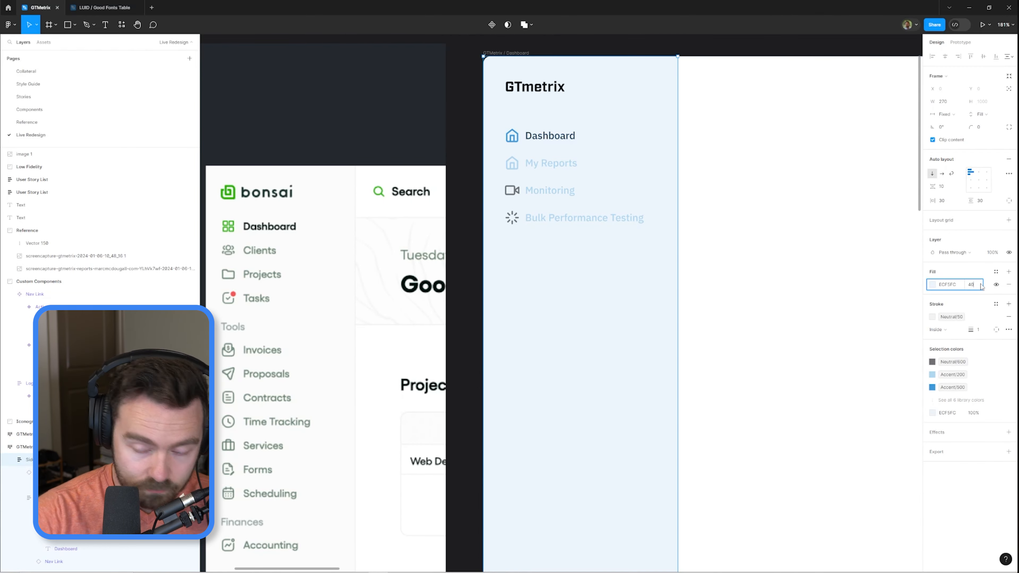
key("Return")
left_click(610, 264)
left_click(982, 201)
- Swap the My Reports link's icon for the list icon again and color it Accent/200
double_click(550, 295)
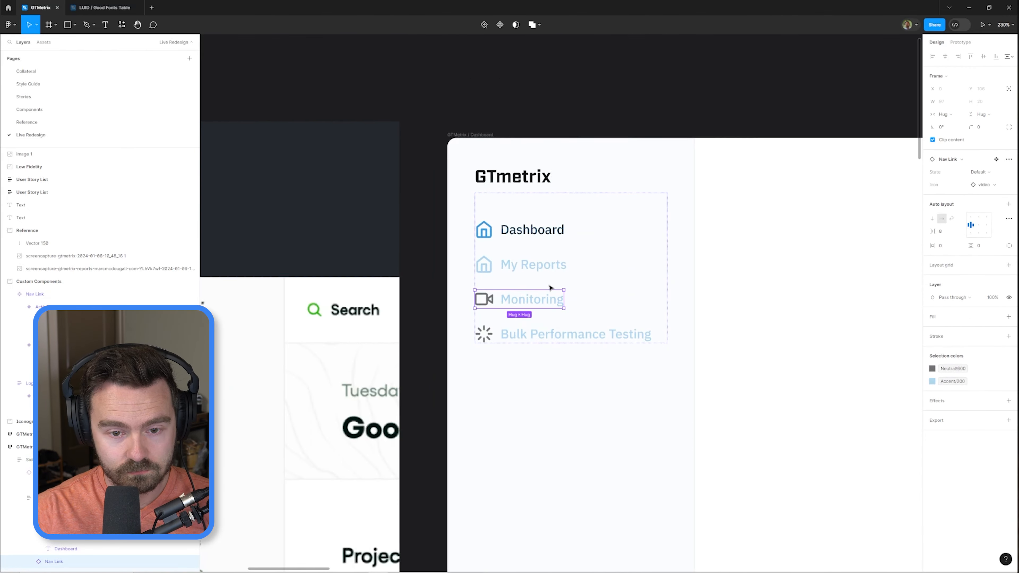
left_click(534, 265)
left_click(983, 185)
left_click(979, 309)
double_click(484, 265)
scroll(508, 266, "up", 3)
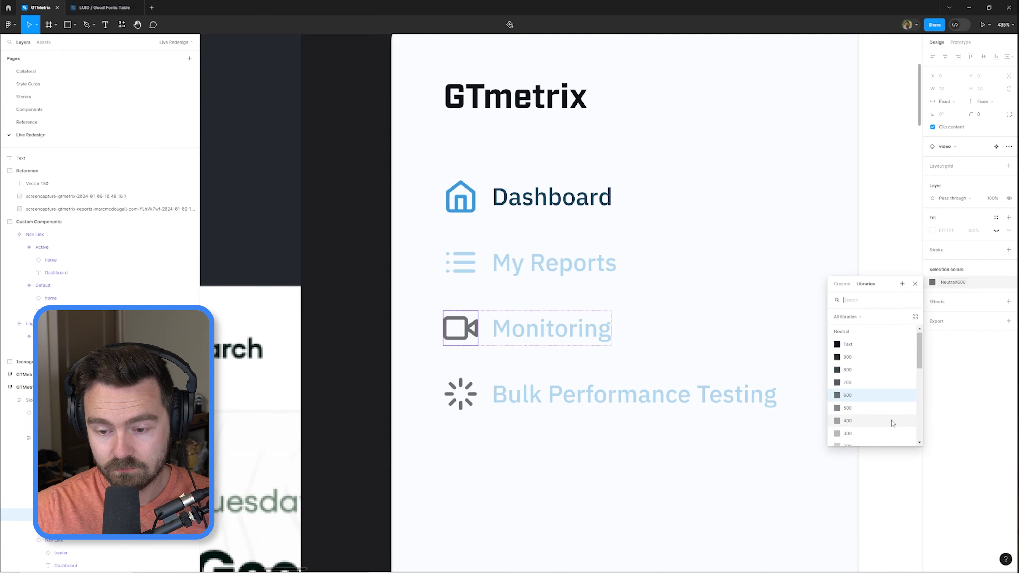
- Recolor the Monitoring and Bulk Performance Testing link icons with Accent/200
left_click(511, 268)
left_click(952, 369)
scroll(862, 481, "down", 5)
left_click(861, 483)
key("Escape")
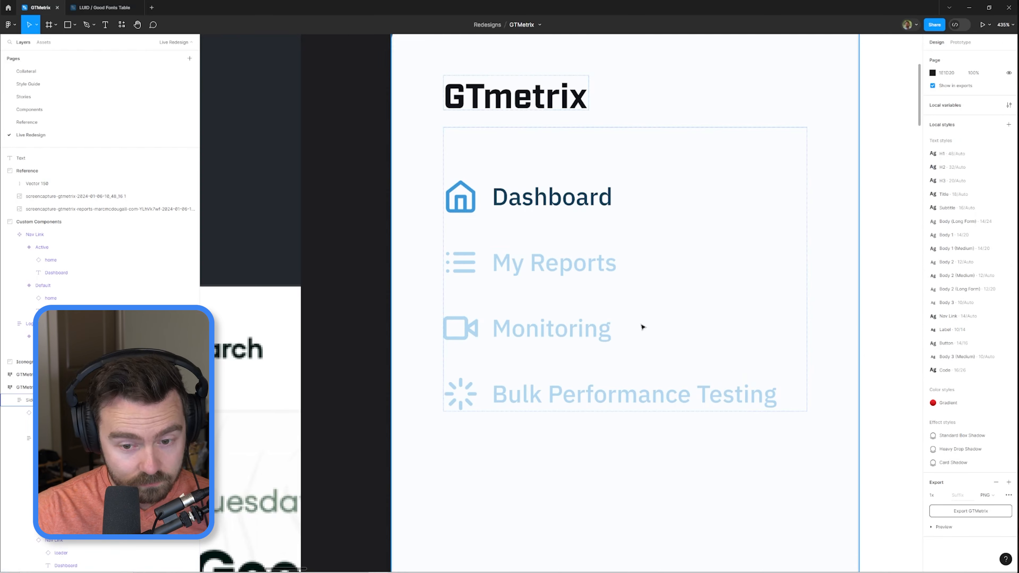
- Recolor the label of the Default nav link variant with Accent/300
scroll(481, 295, "down", 6)
scroll(569, 249, "up", 6)
left_click(577, 246)
left_click(953, 439)
scroll(796, 214, "down", 7)
scroll(438, 317, "up", 6)
- Recolor the icons of the My Reports, Monitoring and Bulk Performance Testing sidebar links with Accent/300
left_click(471, 234)
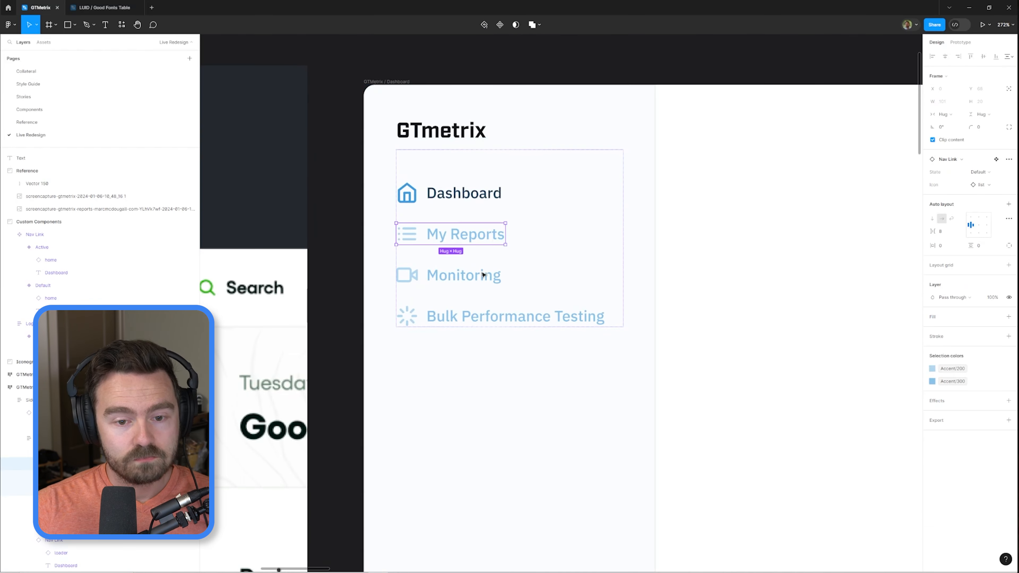
left_click(482, 275, "shift")
left_click(493, 316, "shift")
scroll(611, 224, "down", 3)
left_click(615, 228)
scroll(675, 243, "up", 3)
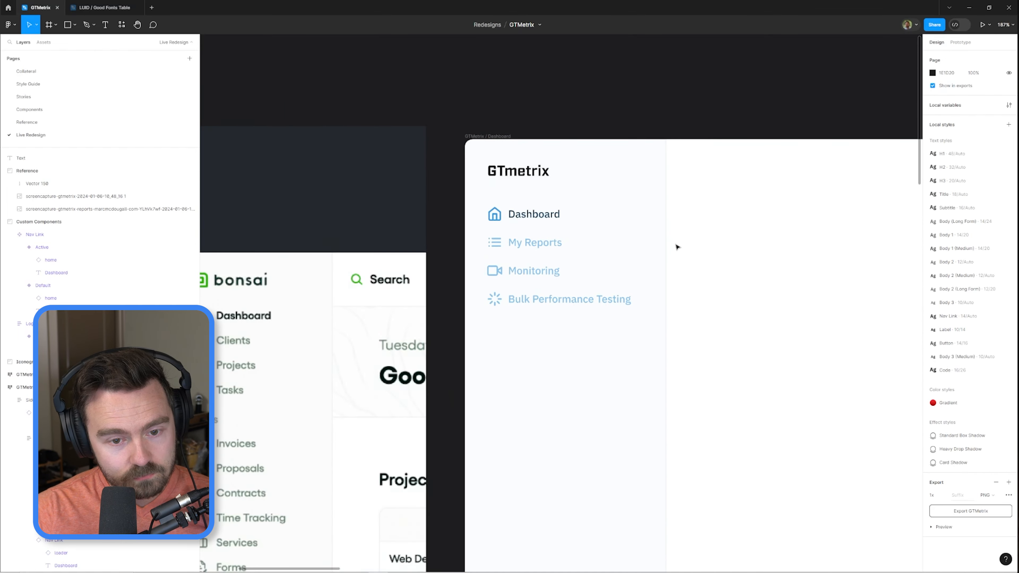
- Fill the rectangle behind the Nav Link component with the white Neutral/0 color
scroll(625, 112, "down", 5)
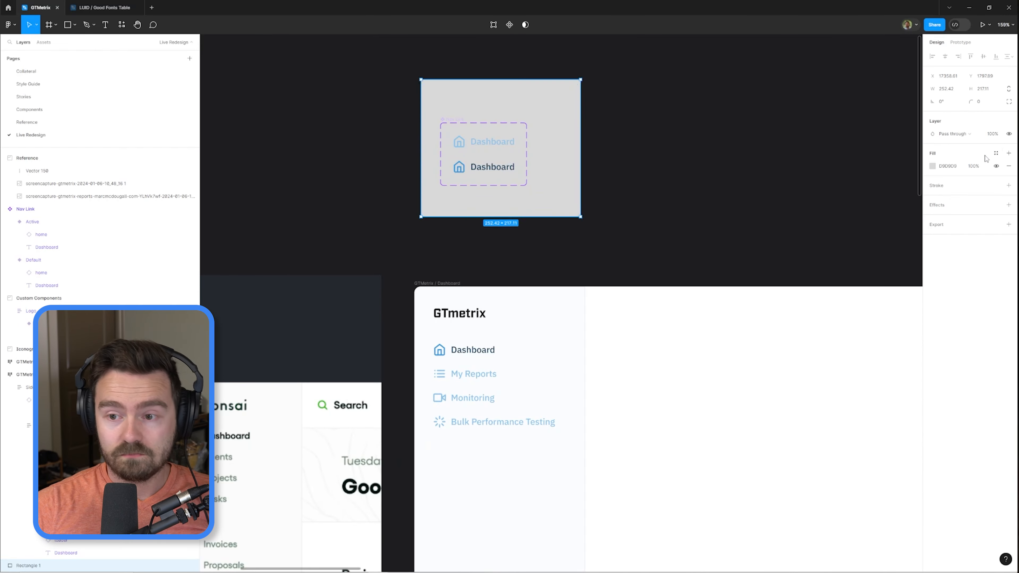
left_click(996, 153)
left_click(859, 209)
left_click(589, 150)
- Recolor the Default Nav Link variant's label with Neutral/400
scroll(608, 173, "up", 4)
left_click(629, 167, "ctrl")
left_click(953, 256)
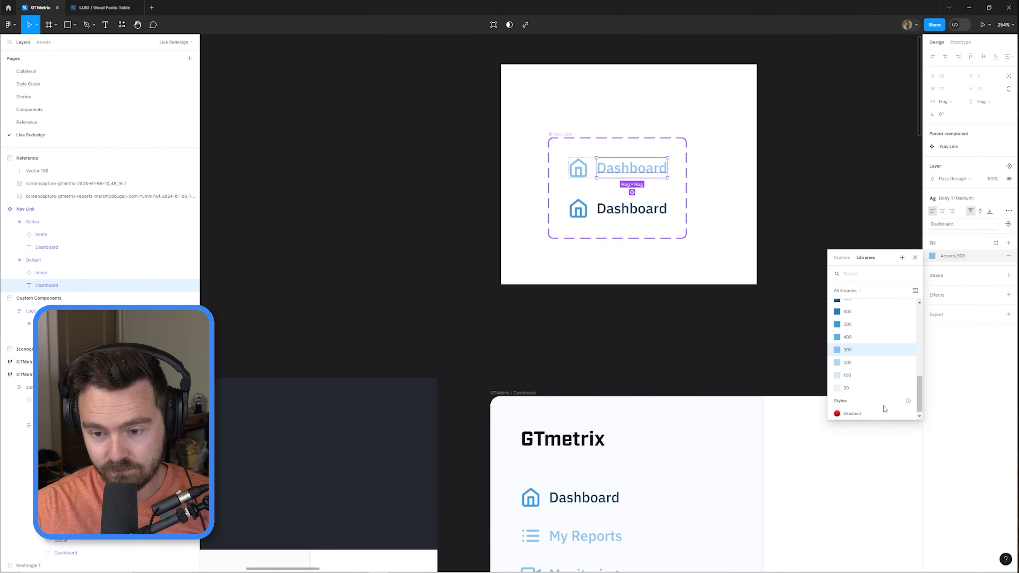
scroll(882, 401, "up", 3)
left_click(866, 380)
left_click(723, 342)
scroll(723, 342, "down", 5)
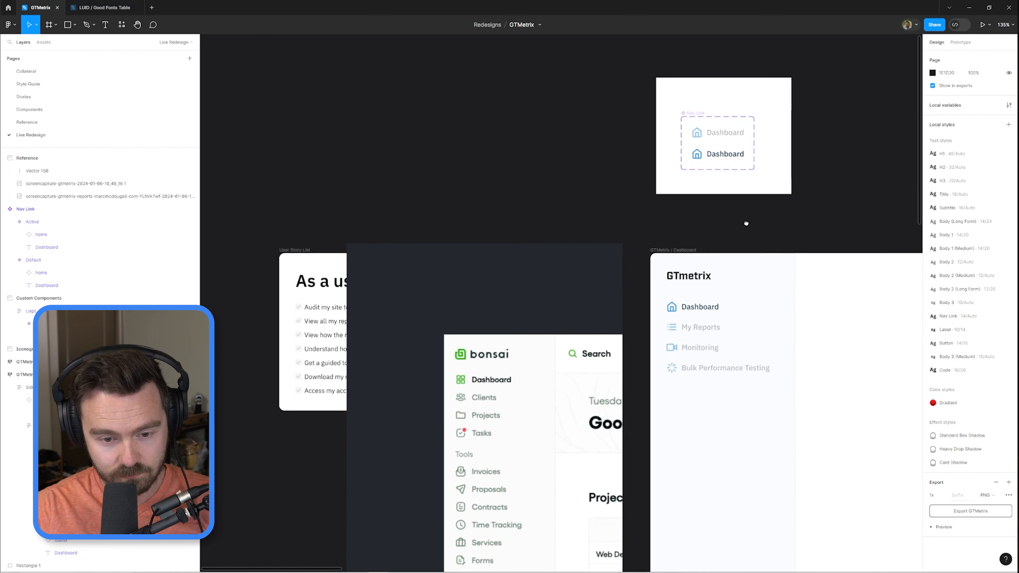
scroll(722, 201, "up", 3)
left_click(650, 180, "ctrl")
left_click(953, 256)
left_click(859, 356)
- Recolor the Default Nav Link variant's home icon with a neutral gray
left_click(607, 179, "ctrl")
left_click(953, 327)
scroll(854, 436, "up", 3)
left_click(855, 388)
- Change the Accent/300 icons of the three inactive sidebar links to a neutral gray
left_click(597, 360, "ctrl")
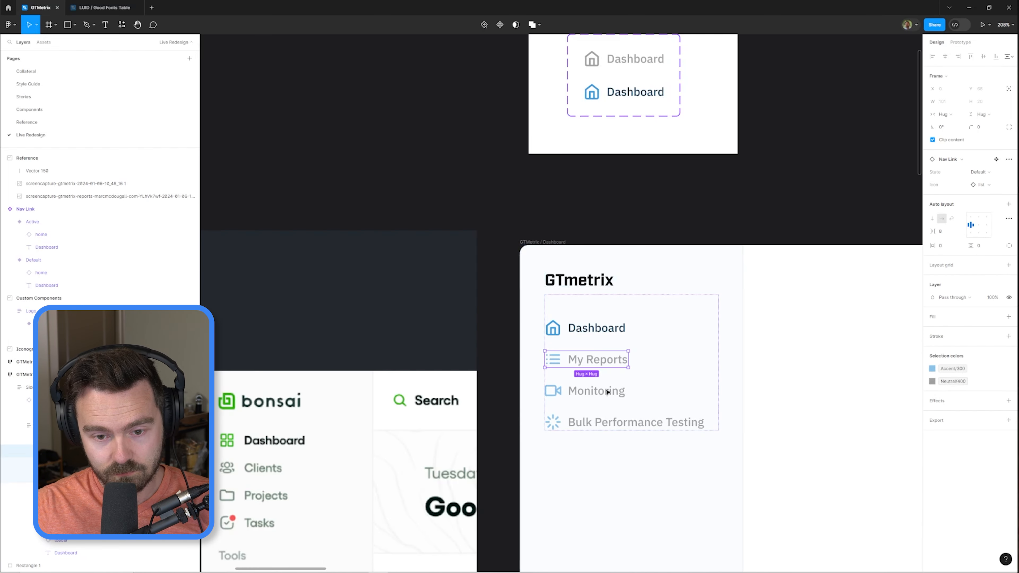
left_click(607, 391, "shift")
left_click(626, 422, "shift")
left_click(953, 369)
left_click(860, 432)
left_click(703, 314)
- Compare the grayed sidebar links with the bonsai reference and check the colors used by the Active Nav Link variant
scroll(642, 89, "down", 2)
left_click_drag(640, 106, 614, 200)
scroll(611, 181, "up", 3)
left_click(609, 145, "ctrl")
scroll(722, 161, "down", 3)
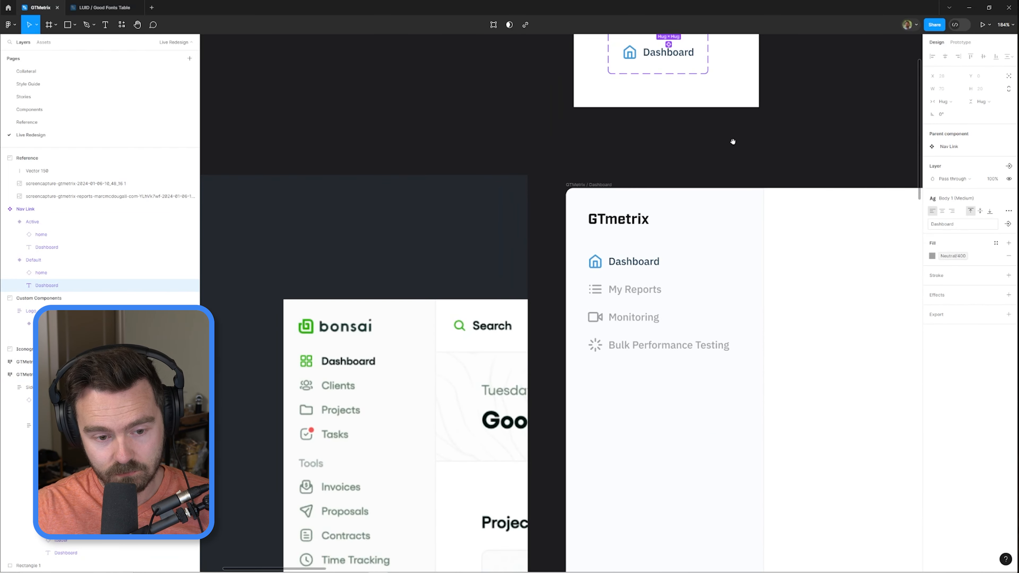
left_click_drag(723, 110, 693, 207)
scroll(634, 125, "up", 4)
left_click(585, 508, "ctrl")
left_click(586, 177)
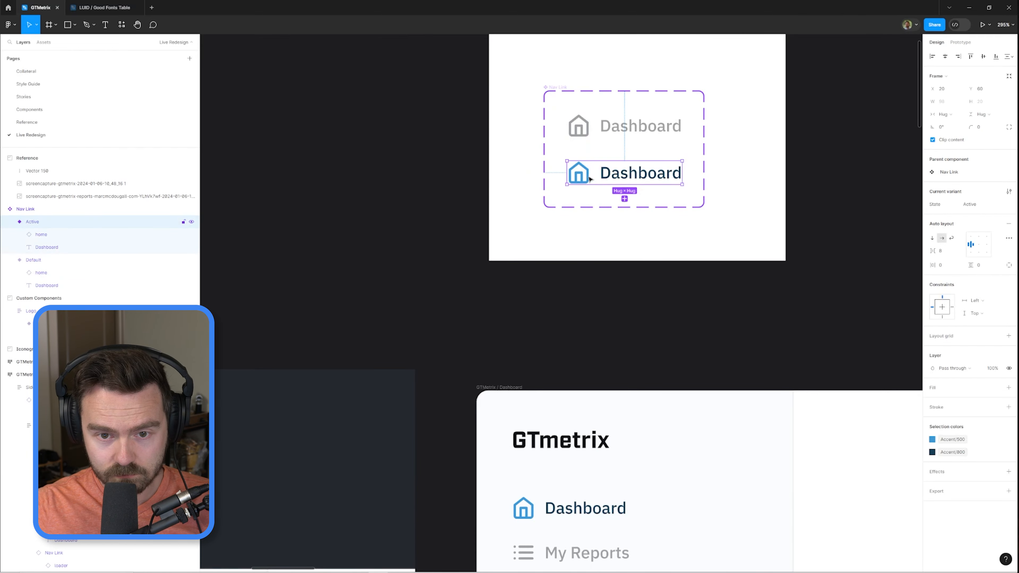
- Recolor the Default Nav Link variant's home icon with Accent/500
left_click(579, 126, "ctrl")
left_click(952, 327)
scroll(886, 440, "down", 4)
left_click(880, 462)
- Recolor the Default Nav Link variant's label with a darker neutral gray
left_click(634, 127, "ctrl")
left_click(953, 256)
left_click(643, 132)
left_click(644, 130, "ctrl")
left_click(953, 256)
left_click(855, 348)
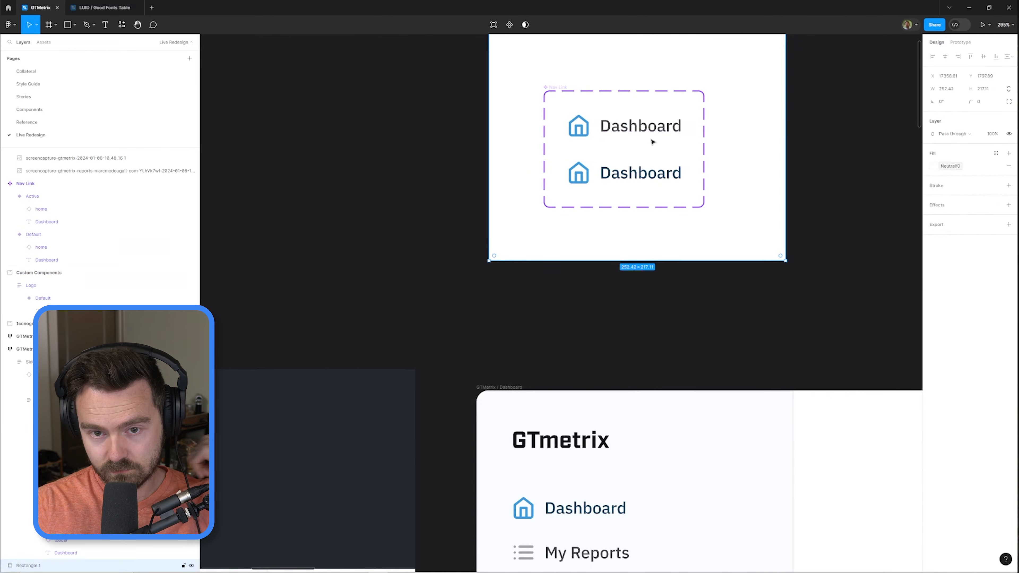
- Color the Default variant's label Accent/800 and set the variant's opacity to 60%
scroll(640, 136, "up", 3)
left_click(622, 154, "ctrl")
left_click(952, 256)
left_click(590, 163)
key("6")
- Relabel the three Default sidebar links as My Reports, Live Monitoring and Bulk Performance Testing
scroll(590, 163, "down", 6)
scroll(601, 310, "up", 3)
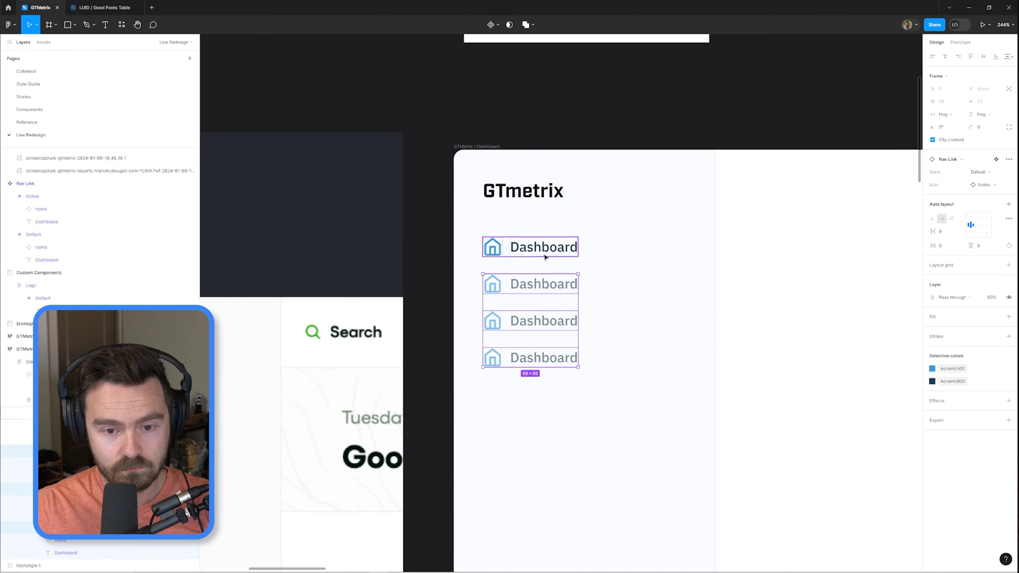
key("t")
left_click(545, 285)
key("ctrl+a")
type("My Reports")
left_click(545, 323)
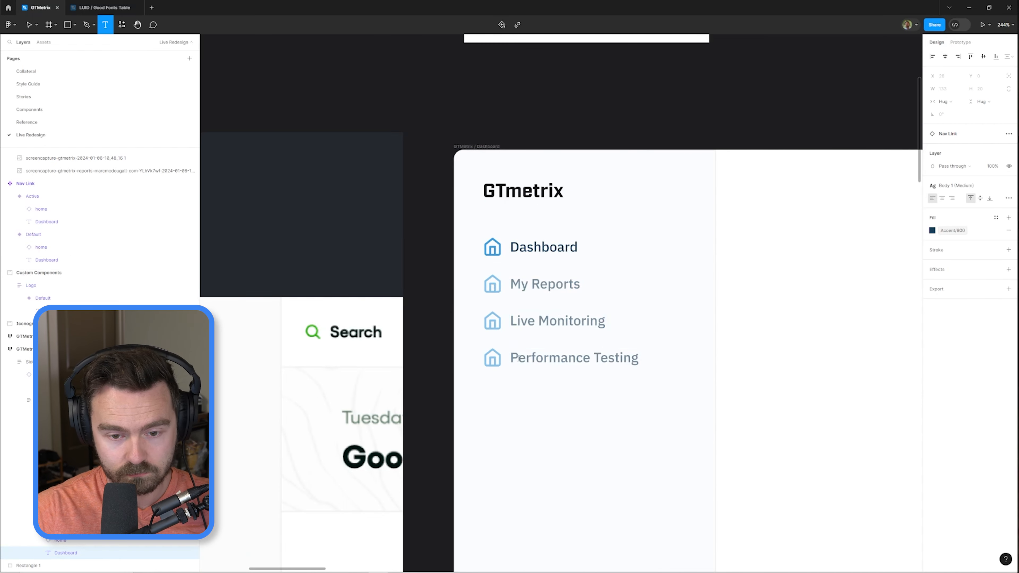
type("lk")
key("Escape")
- Swap the Bulk Performance Testing link's icon for loader and color it Accent/500
left_click(506, 359)
left_click(984, 187)
left_click(975, 321)
left_click(492, 358, "ctrl")
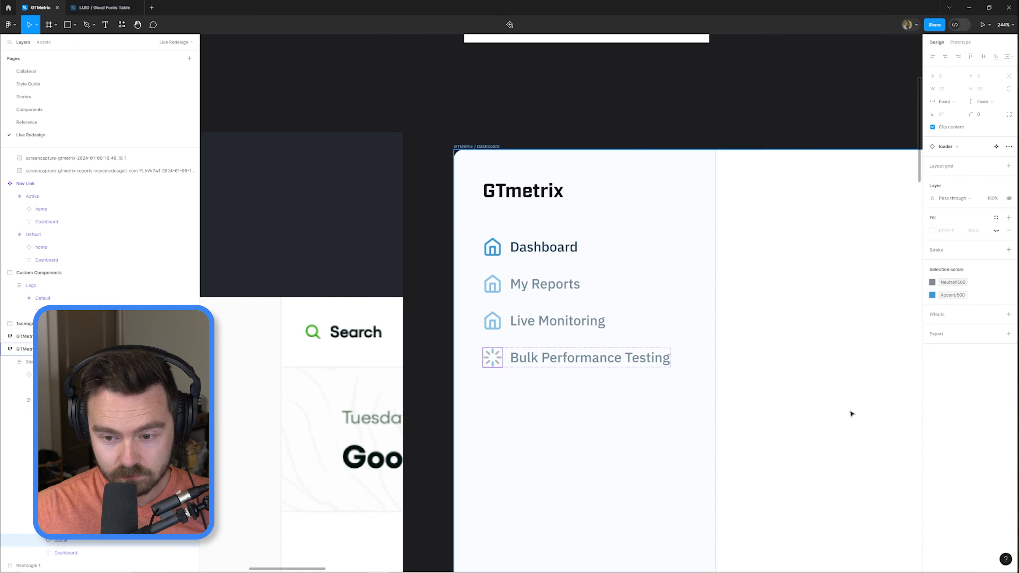
left_click(953, 282)
left_click(855, 374)
- Swap the Live Monitoring link's home icon for the video icon
left_click(529, 323)
scroll(578, 277, "down", 3)
scroll(580, 283, "up", 4)
left_click(577, 295)
double_click(578, 317)
left_click(984, 185)
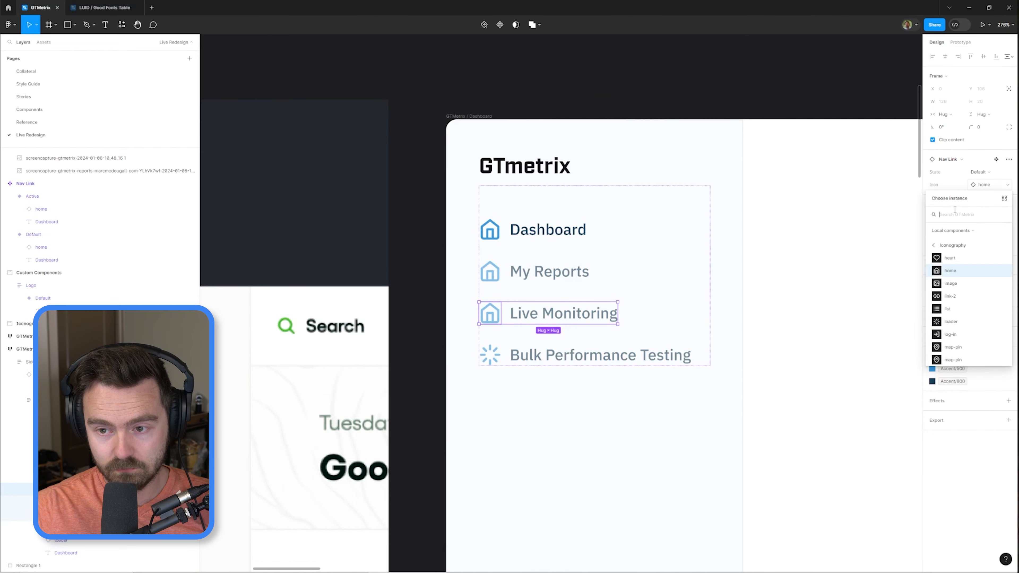
left_click(969, 245)
- Swap the My Reports link's icon for list and color it Accent/500
left_click(562, 275)
left_click(983, 185)
left_click(969, 281)
left_click(492, 274, "ctrl")
left_click(952, 283)
left_click(854, 373)
scroll(642, 241, "down", 3)
left_click(650, 212)
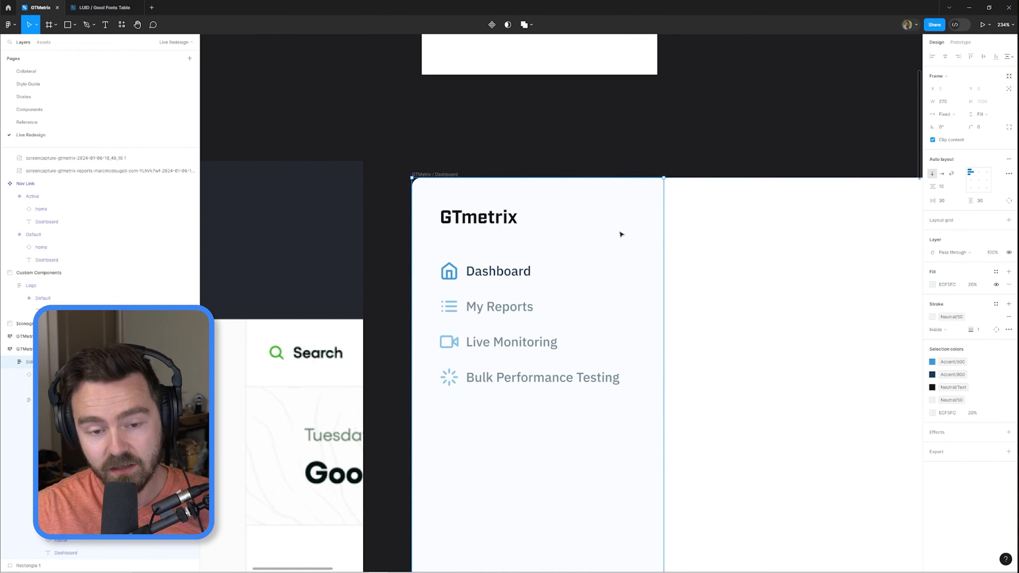
- Examine the sidebar's nav links and logo next to the bonsai reference and the empty dashboard area
scroll(580, 252, "up", 3)
scroll(521, 281, "down", 5)
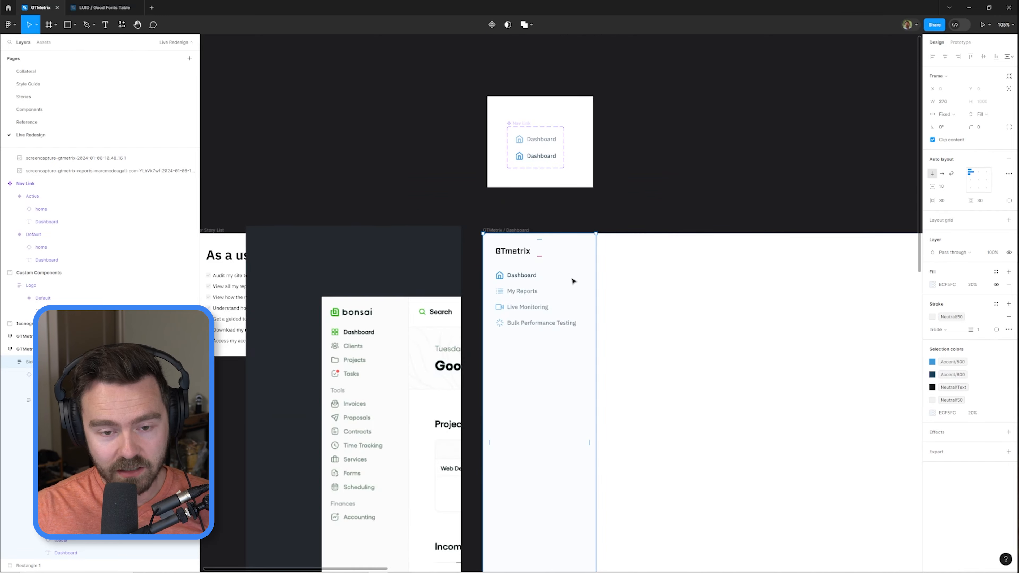
scroll(521, 277, "up", 4)
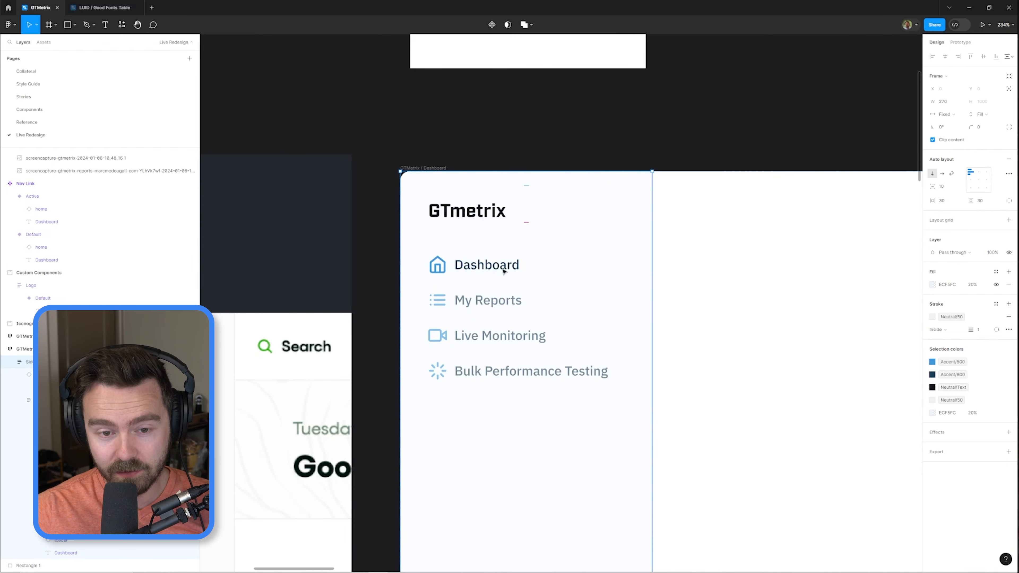
scroll(504, 271, "down", 4)
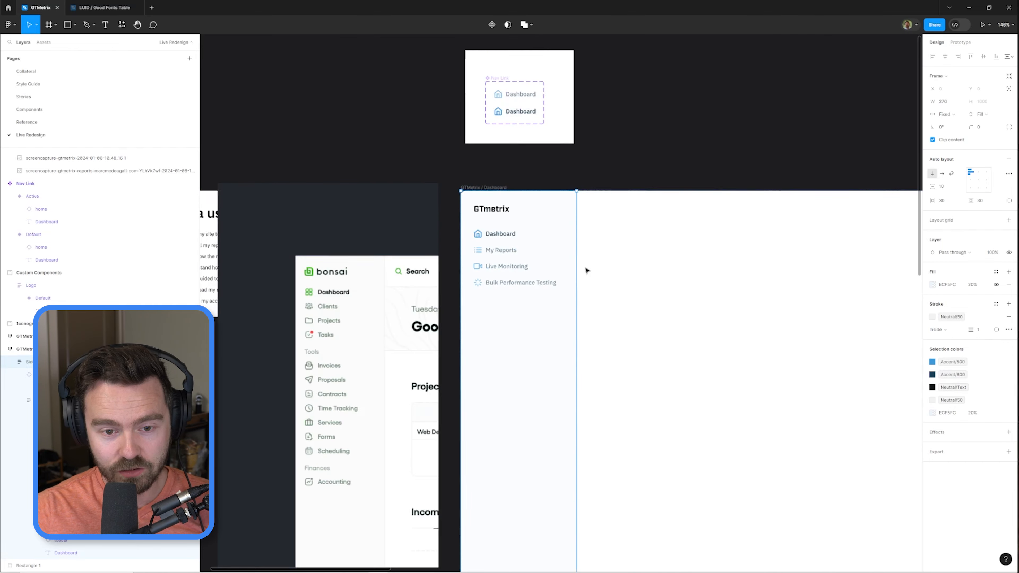
scroll(587, 271, "down", 3)
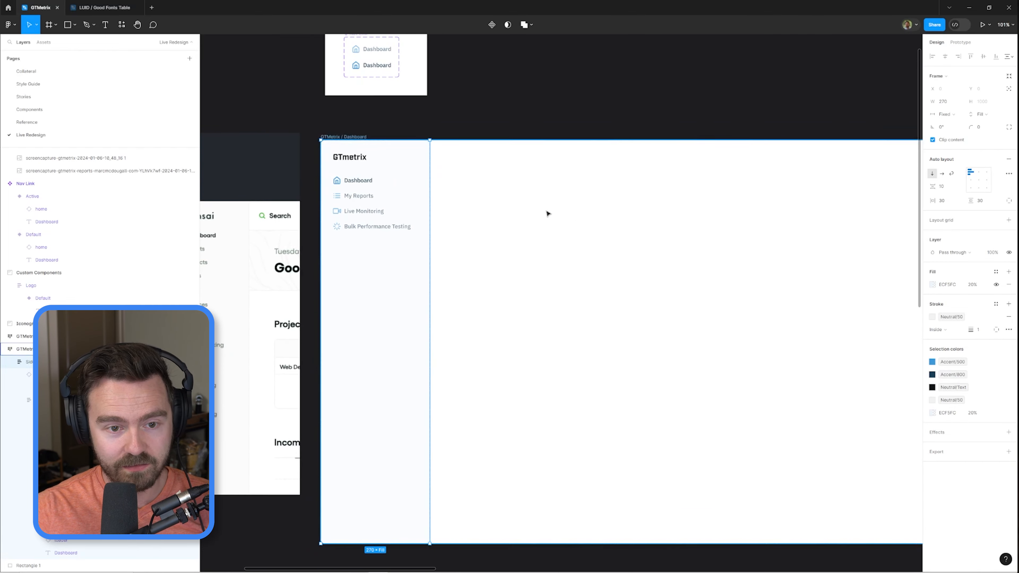
scroll(373, 192, "up", 5)
left_click(428, 186)
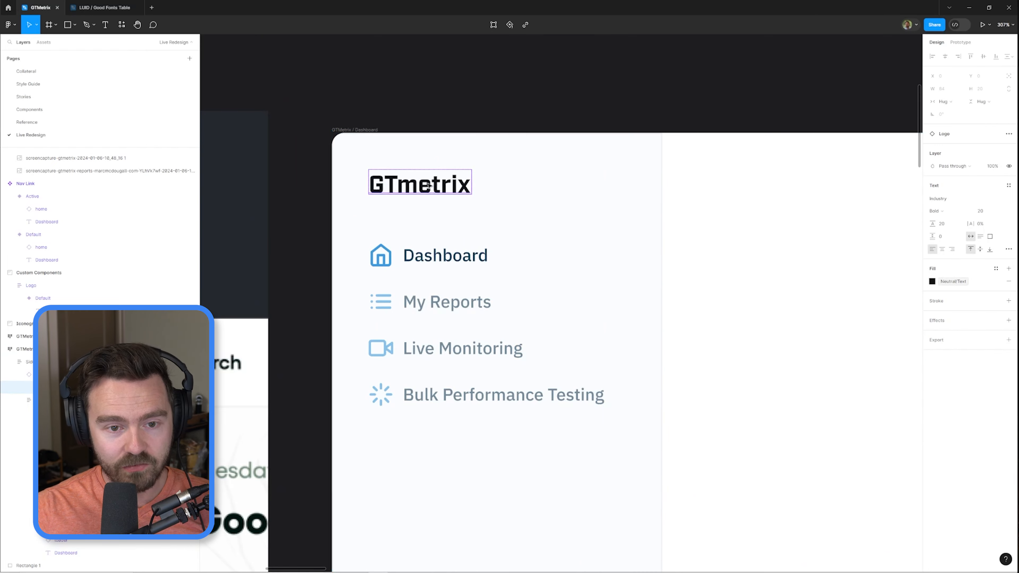
scroll(439, 197, "down", 2)
left_click(481, 192)
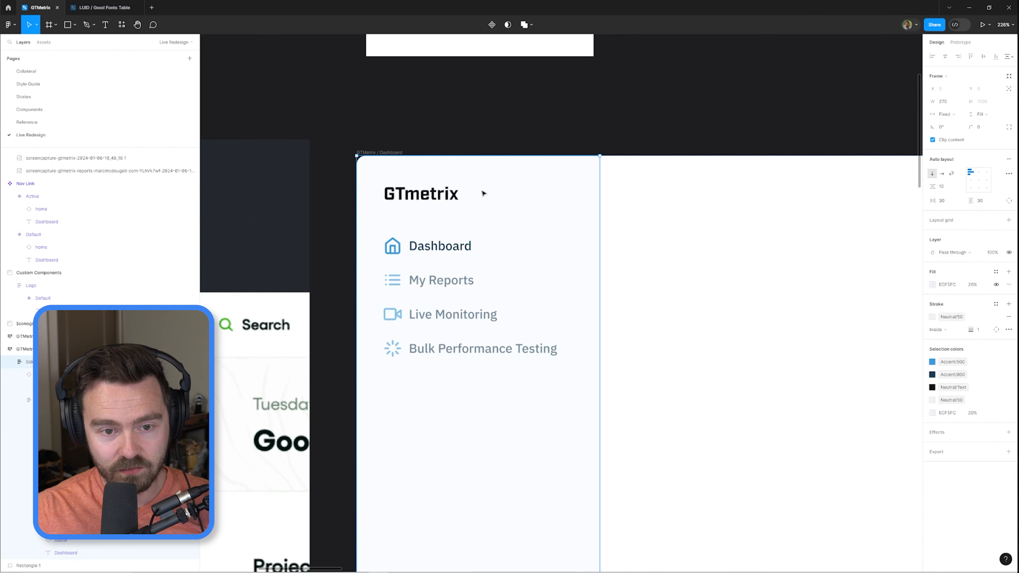
- Color the Logo component's GTmetrix text Accent/800 and adjust its font weight in Custom Components
scroll(465, 189, "down", 3)
scroll(577, 226, "down", 1)
left_click_drag(613, 144, 533, 177)
scroll(540, 211, "down", 2)
left_click_drag(742, 162, 361, 169)
scroll(480, 231, "up", 5)
left_click(481, 233, "ctrl")
left_click(954, 306)
left_click(844, 444)
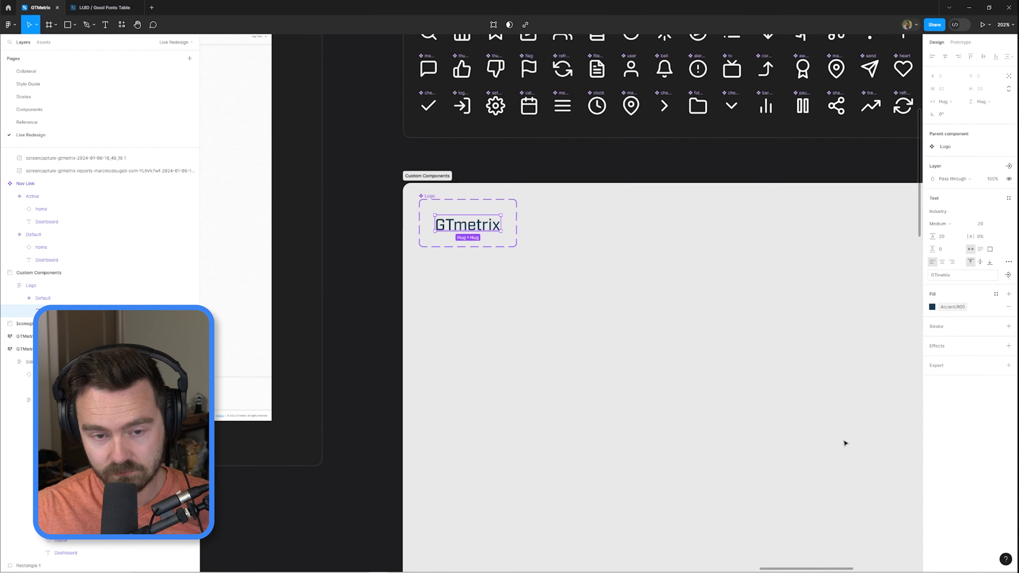
left_click(943, 224)
left_click(956, 235)
left_click(890, 262)
- Set the labels of both Nav Link variants to IBM Plex Sans Medium at size 16
scroll(891, 263, "down", 5)
scroll(796, 283, "up", 4)
scroll(796, 283, "down", 1)
left_click(551, 129, "ctrl")
left_click(550, 152, "ctrl+shift")
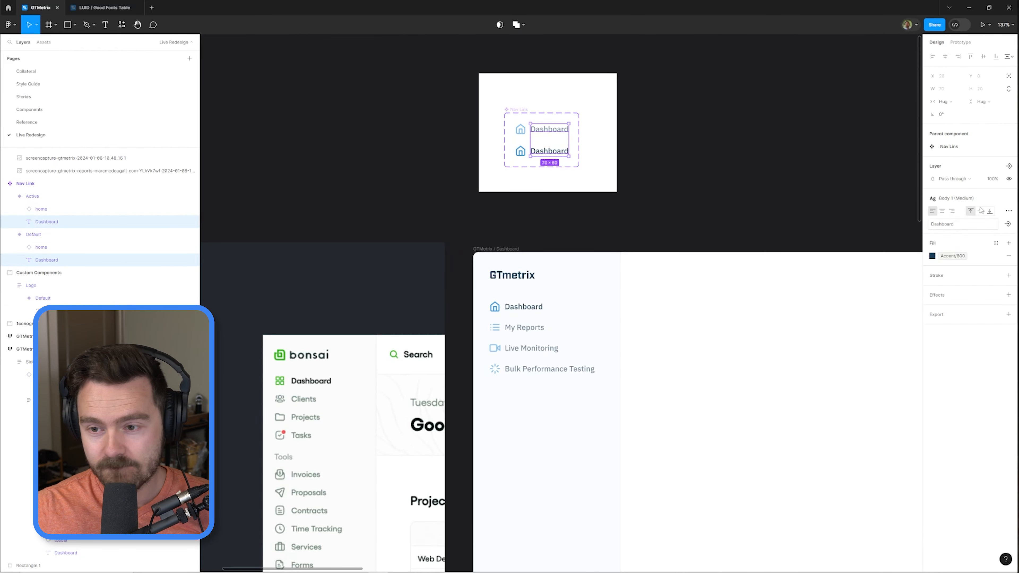
left_click(962, 198)
left_click(964, 292)
left_click(943, 223)
left_click(955, 214)
left_click(658, 188)
- Shorten the Bulk Performance Testing link's label to Bulk Testing
scroll(556, 179, "up", 1)
left_click(571, 174, "ctrl")
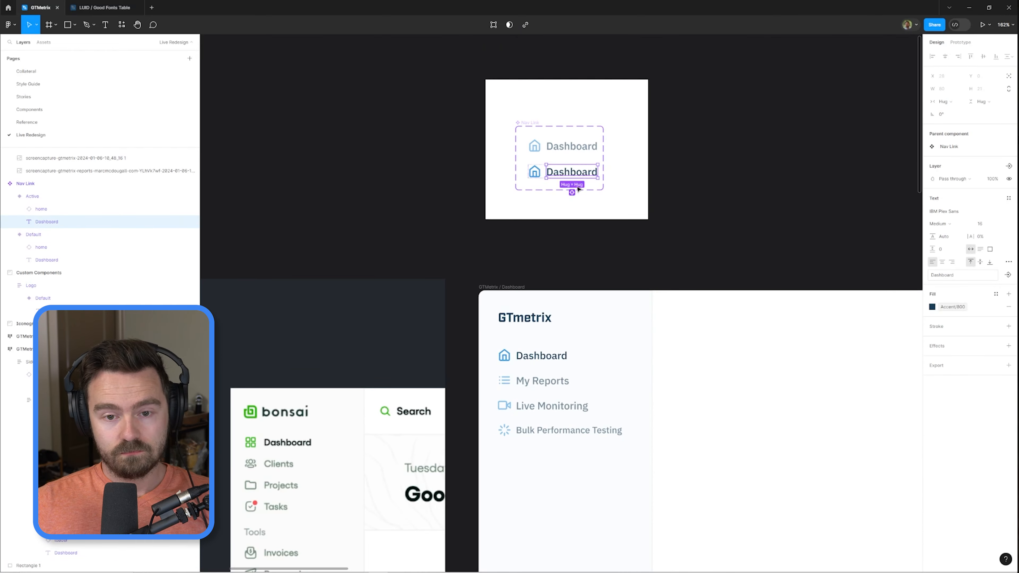
left_click(569, 430, "ctrl")
double_click(565, 431)
key("BackSpace")
key("BackSpace")
- Set the spacing between the sidebar's nav links to 20
left_click_drag(595, 410, 580, 428)
left_click(582, 436, "ctrl")
left_click(950, 187)
type("20")
key("Return")
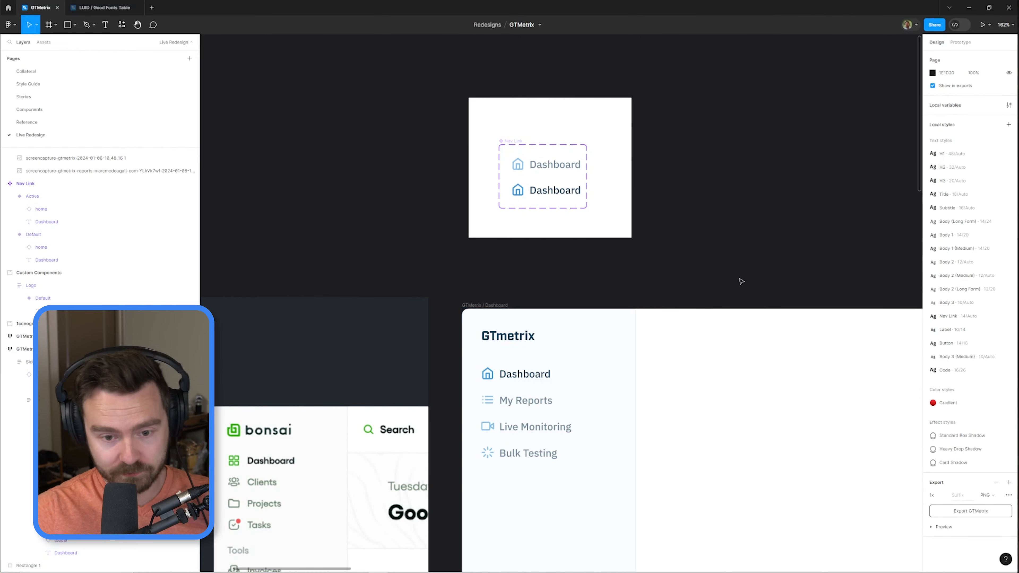
- Set the sidebar frame's item spacing between the logo and the nav links frame to 20
scroll(739, 282, "up", 2)
scroll(637, 286, "down", 2)
scroll(602, 234, "up", 2)
scroll(693, 366, "down", 2)
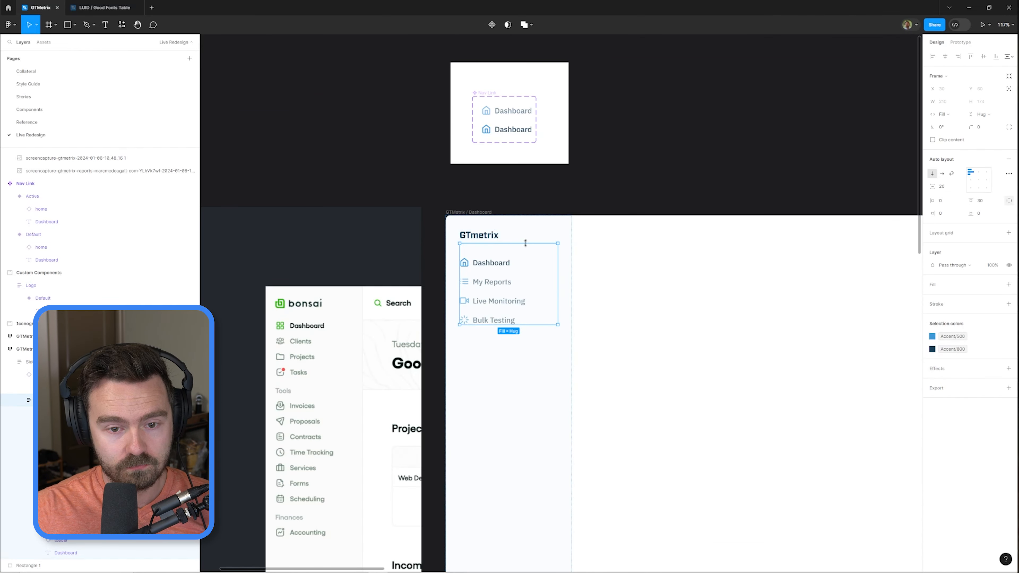
left_click(521, 237, "ctrl")
left_click(950, 187)
type("20")
left_click(630, 258)
- Set the nav links frame's item spacing to 30
left_click(552, 295, "ctrl")
left_click(948, 186)
type("30")
left_click(637, 277)
scroll(501, 289, "down", 2)
scroll(500, 359, "up", 3)
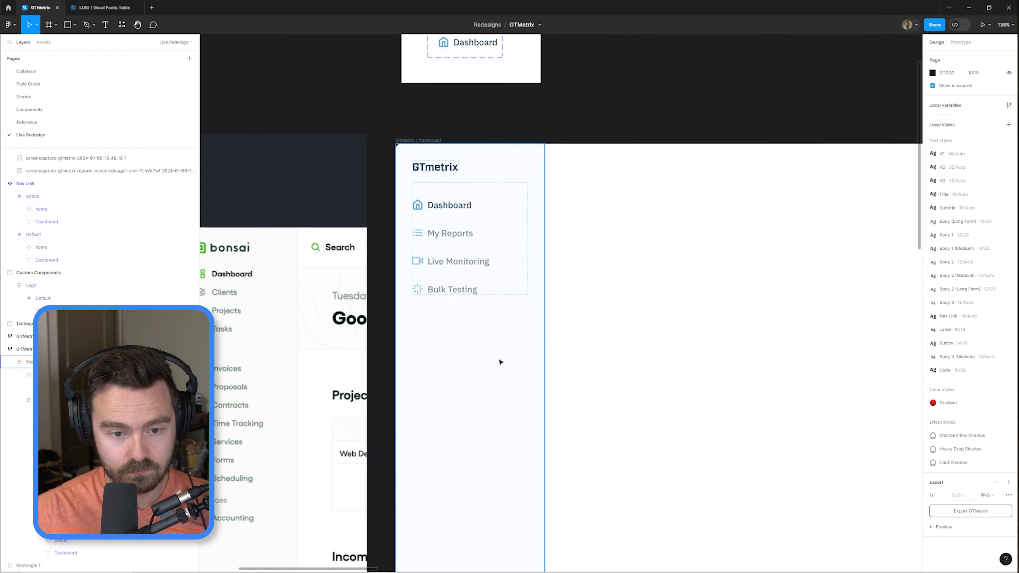
- Present the GTMetrix / Dashboard frame's prototype flow and scale it to fill the screen
scroll(499, 281, "down", 3)
left_click(417, 183)
key("shift+e")
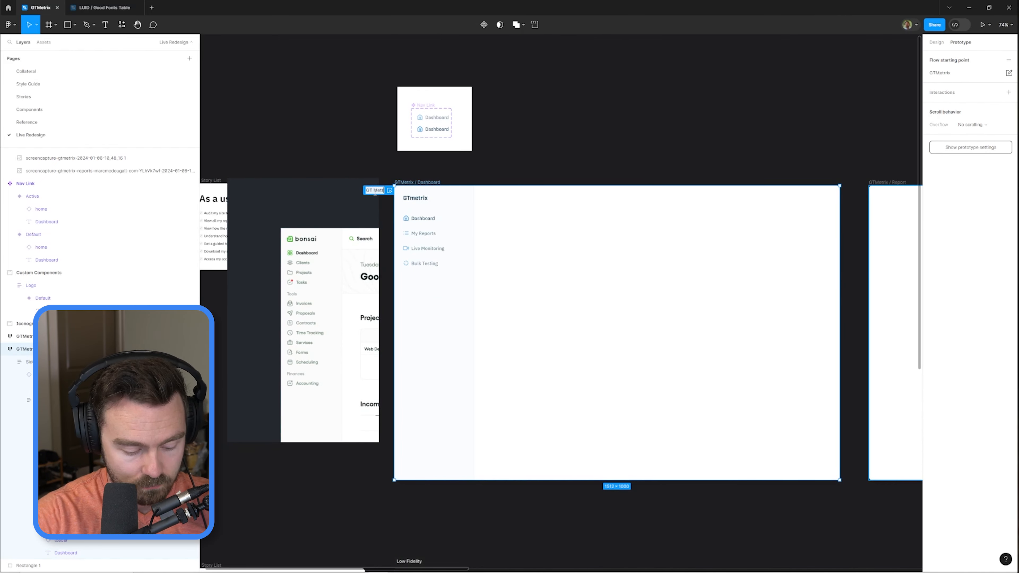
left_click(390, 190)
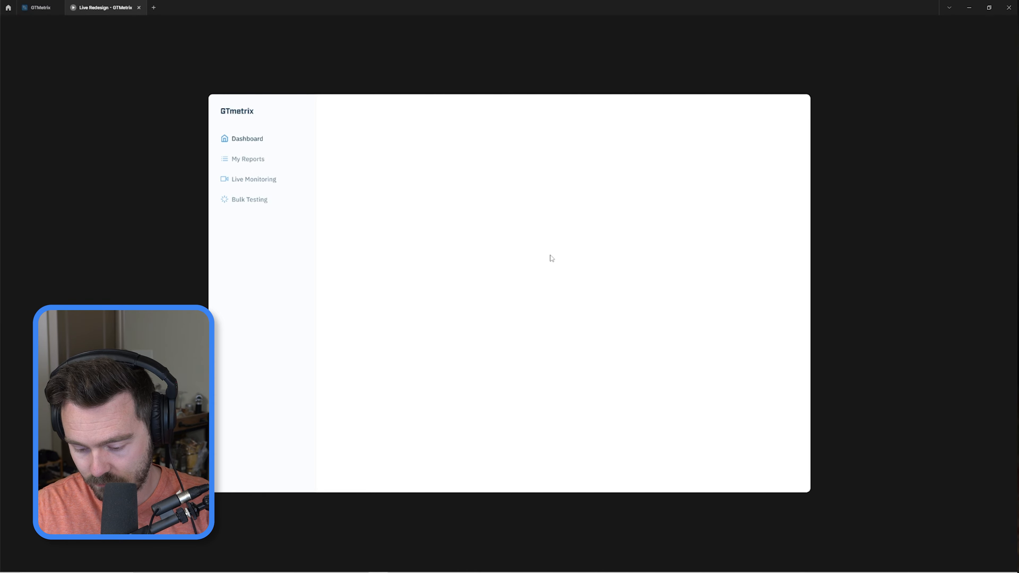
key("z")
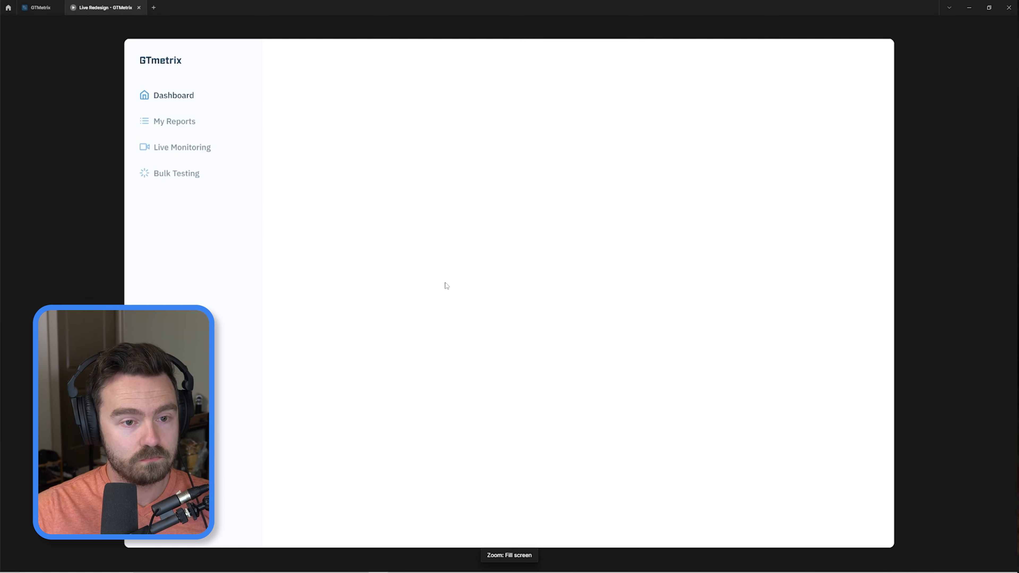
- Return to the design file and apply the Accent/50 colour style to the sidebar frame's stroke
key("ctrl+Tab")
scroll(548, 266, "up", 4)
left_click(802, 159)
scroll(652, 220, "down", 1)
left_click(501, 281)
key("shift+e")
left_click(953, 318)
left_click(689, 299)
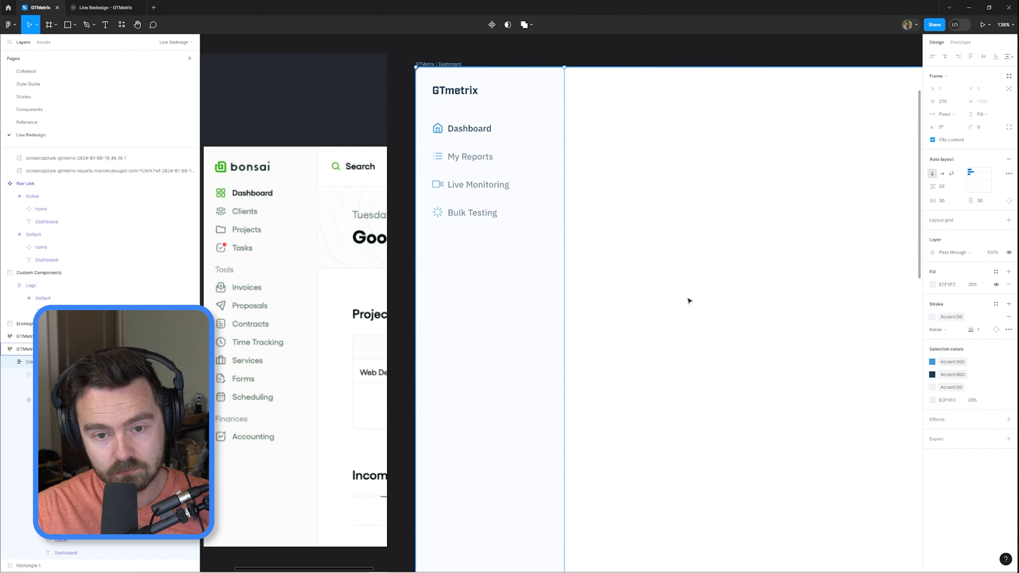
- Check the sidebar in the presented prototype, and enlarge the text in the GTmetrix logo's main component
scroll(689, 298, "up", 3)
scroll(679, 257, "up", 3)
scroll(679, 257, "down", 2)
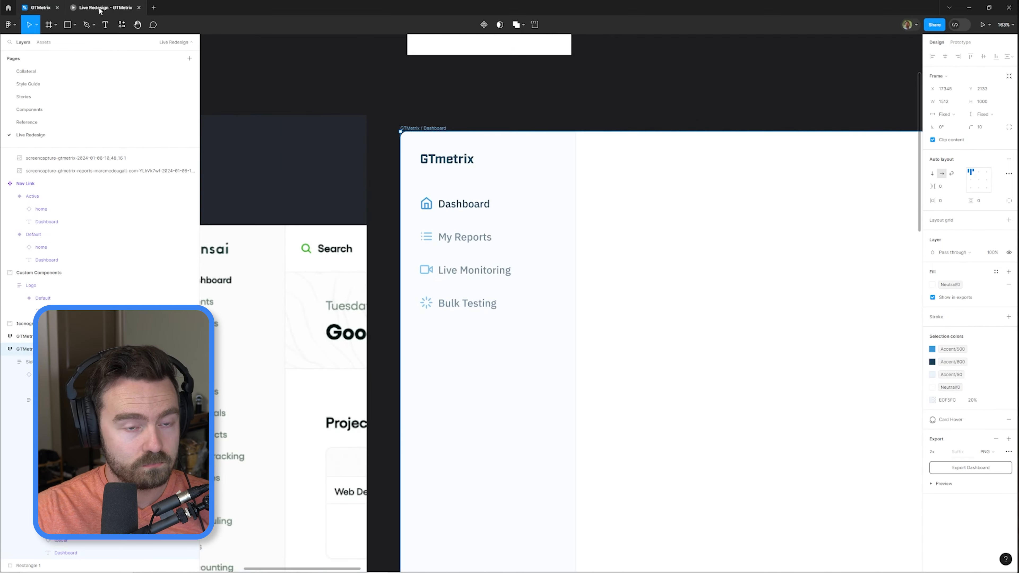
left_click(100, 8)
left_click(34, 8)
left_click(446, 160, "ctrl")
key("shift+Return")
left_click(996, 160)
key("Return")
left_click(985, 223)
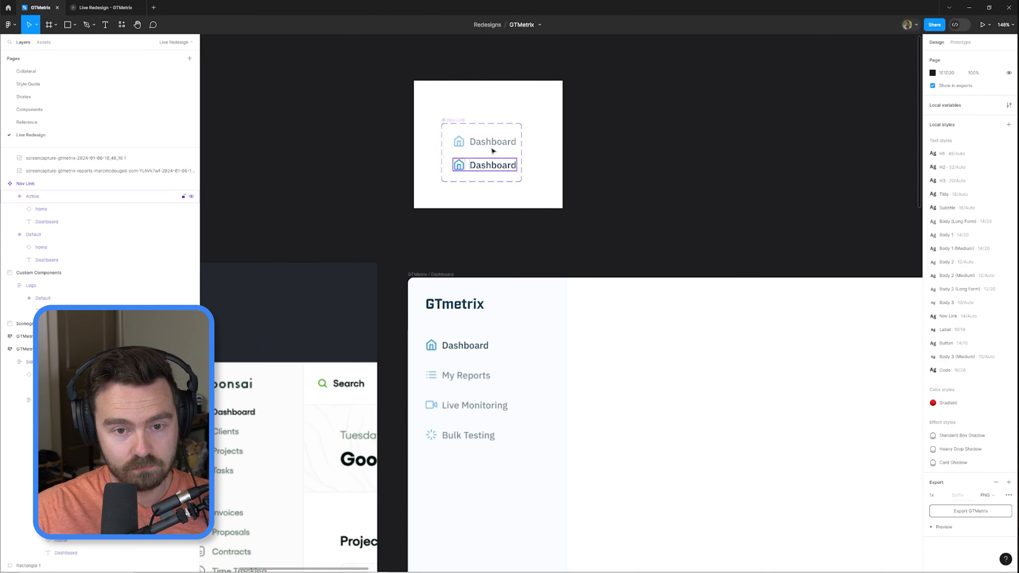
- Try layer opacities of 40% and 60% on the Default nav link variant
left_click(487, 142)
key("8")
left_click(679, 169)
scroll(762, 128, "down", 3)
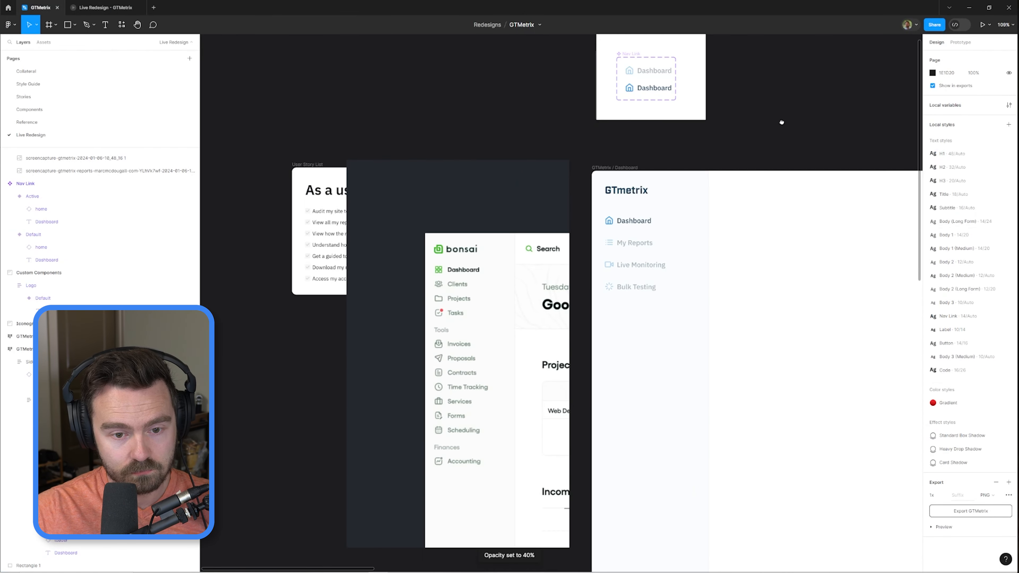
left_click(646, 74)
key("6")
- Change the home icon's colour in the Default nav link variant to the Accent/200 style
scroll(674, 56, "up", 5)
double_click(524, 127)
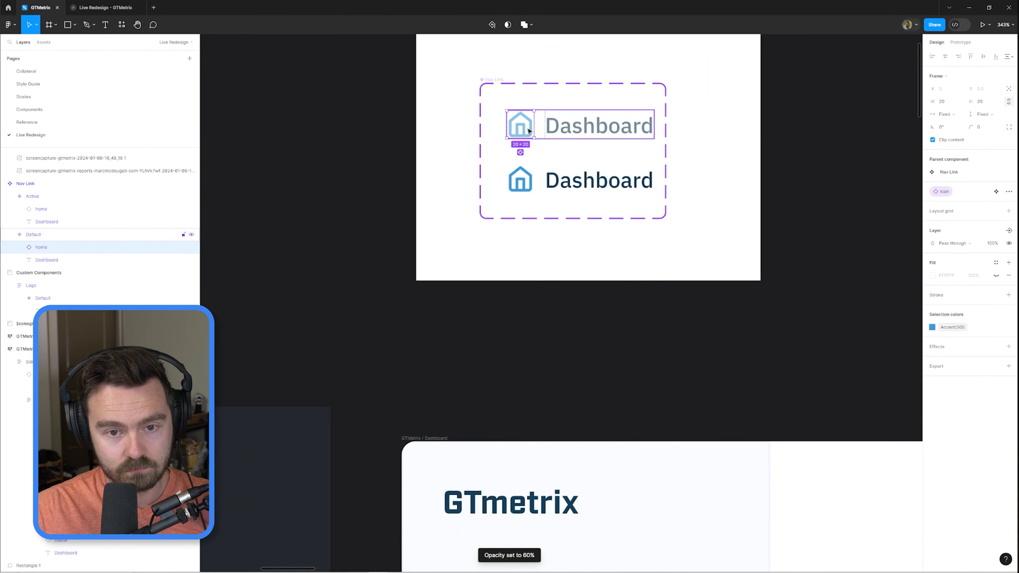
left_click(954, 326)
scroll(682, 241, "down", 3)
left_click_drag(771, 371, 703, 297)
left_click(754, 305)
- Change the icon colour of the sidebar's My Reports, Live Monitoring and Bulk Testing links to Accent/200
left_click_drag(750, 341, 770, 133)
scroll(537, 201, "up", 3)
double_click(499, 284)
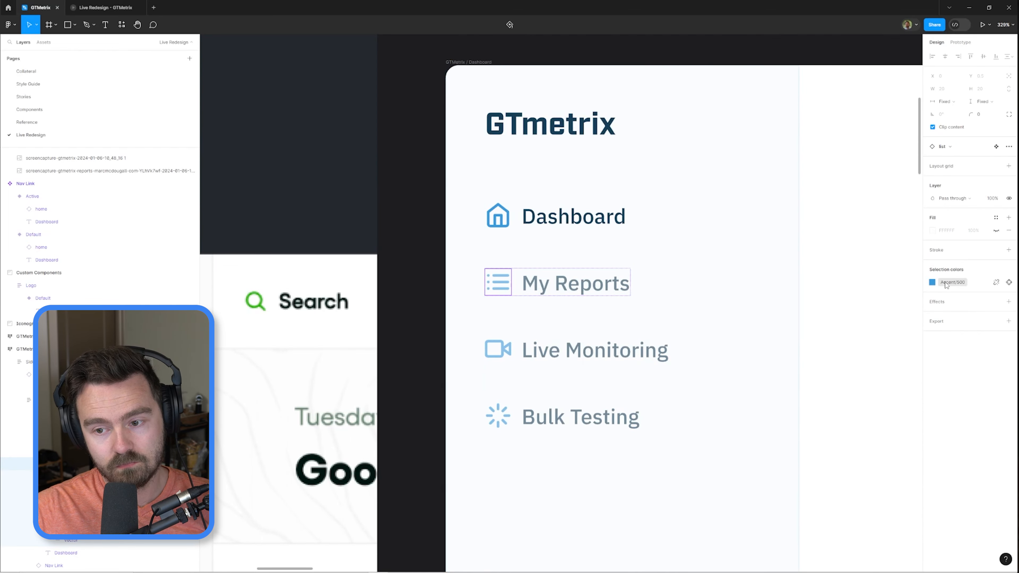
left_click(593, 351, "shift")
left_click(580, 417, "shift")
left_click(953, 368)
left_click(857, 482)
- Set the Default nav link variant's layer opacity to 80%
scroll(667, 244, "down", 5)
left_click(640, 126)
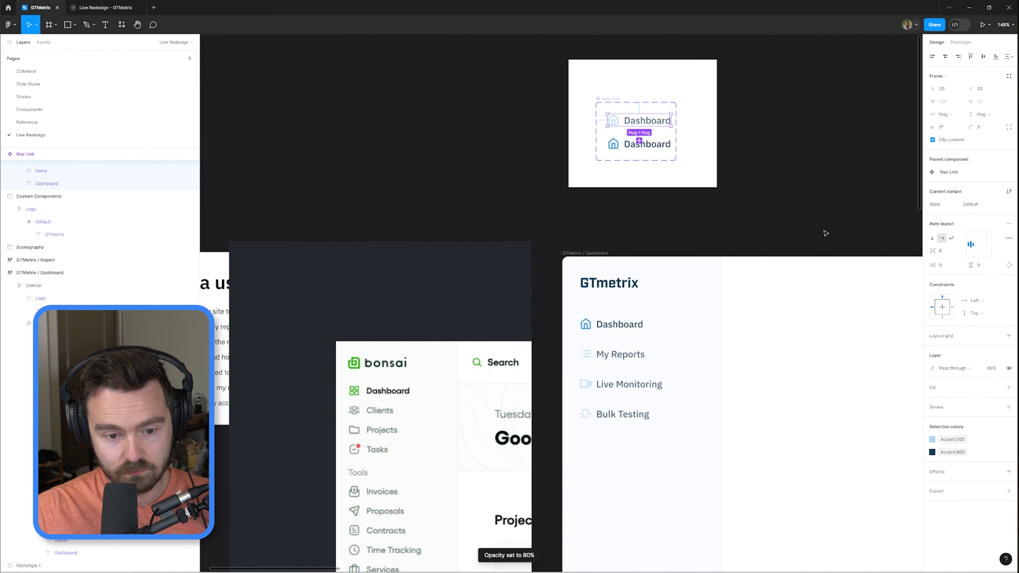
scroll(825, 233, "down", 1)
double_click(647, 111)
key("Escape")
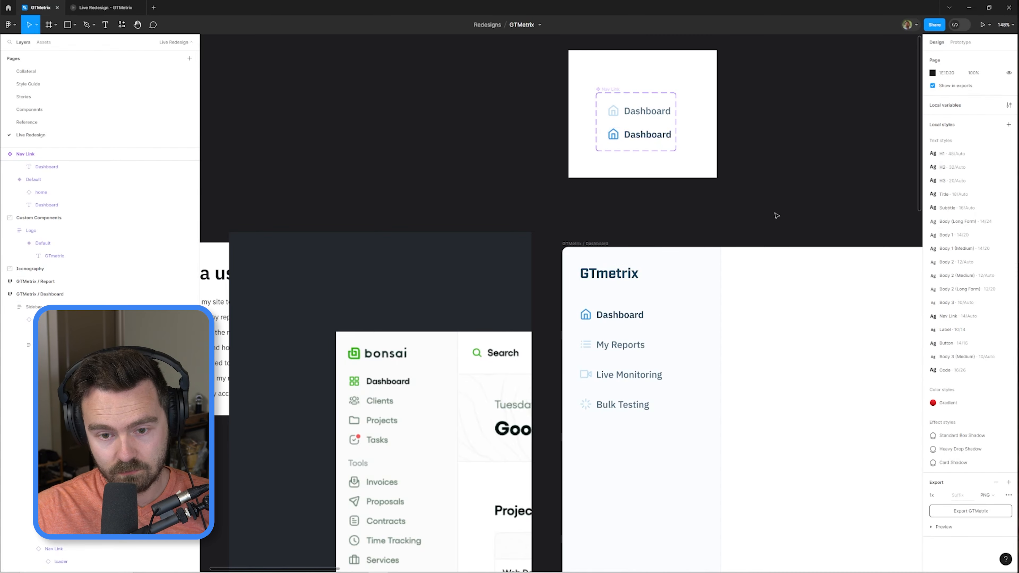
- Add auto layout to the Nav Link component set with 20 horizontal and vertical padding and 20 item spacing
scroll(762, 221, "down", 3)
key("shift+a")
left_click(980, 252)
type("20")
key("shift+Tab")
type("20")
key("shift+Tab")
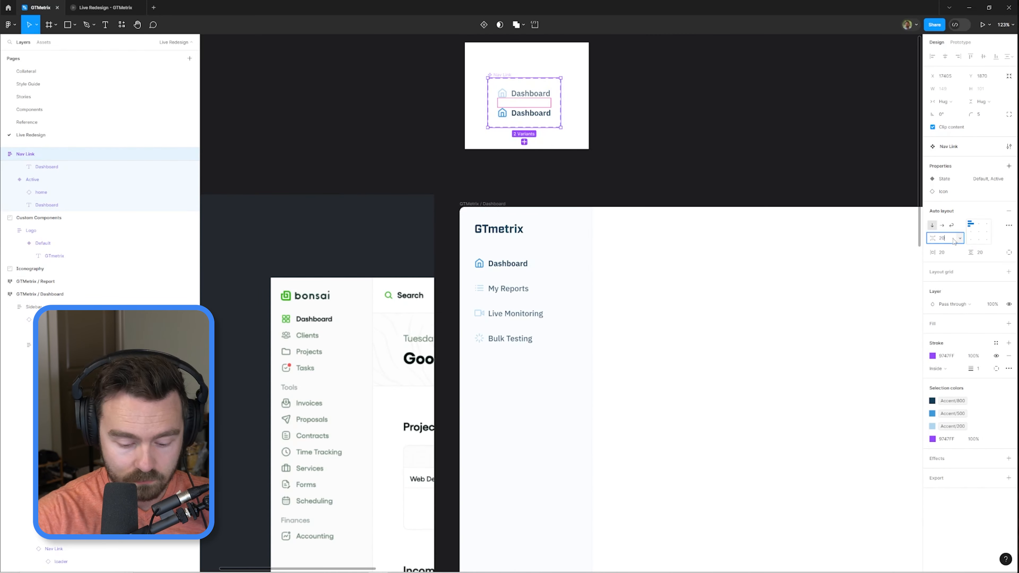
type("20")
key("Return")
- Set the text size of both nav link variants' labels and the sidebar's Bulk Testing label to 18
left_click(535, 96, "ctrl")
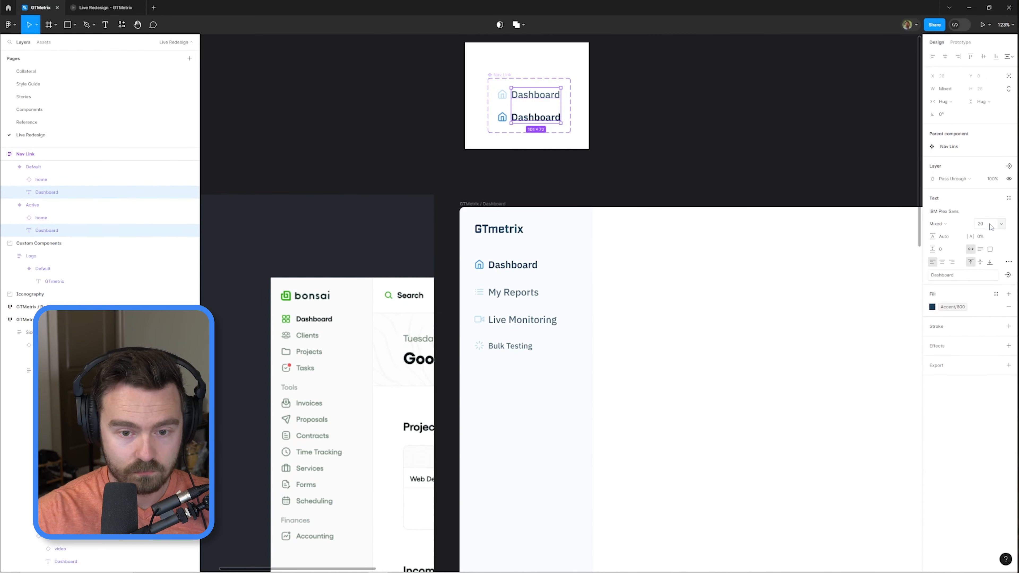
left_click(525, 341, "ctrl+shift")
left_click(983, 212)
type("18")
key("Return")
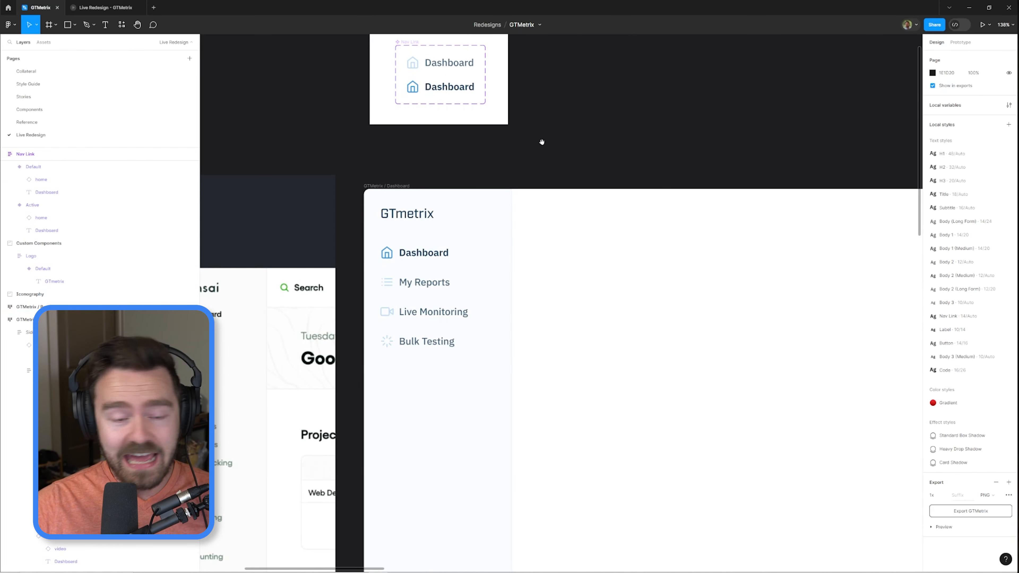
- Add the comment "Add list of tests here?" below the Bulk Testing link in the sidebar
scroll(480, 200, "up", 4)
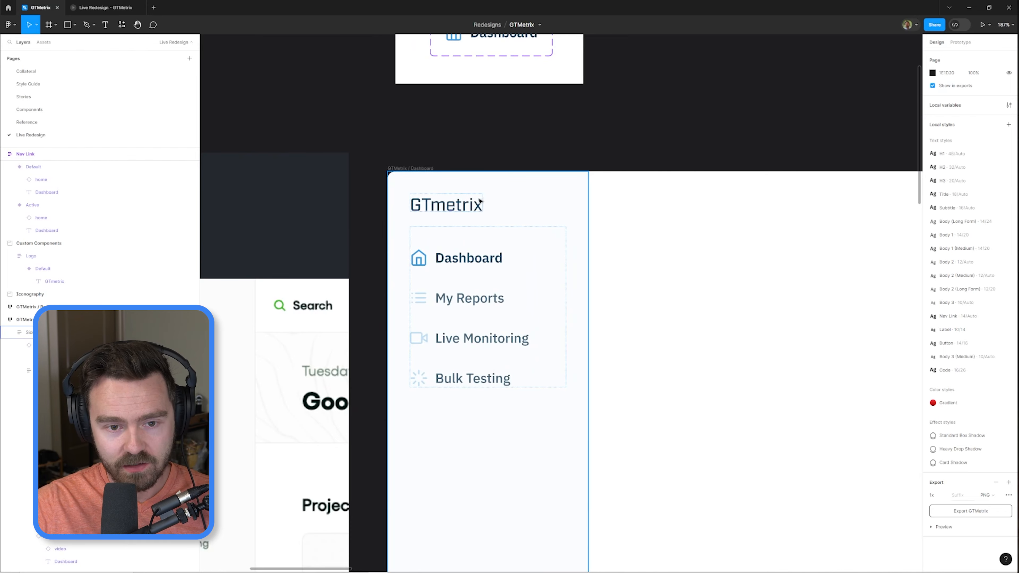
scroll(460, 224, "down", 4)
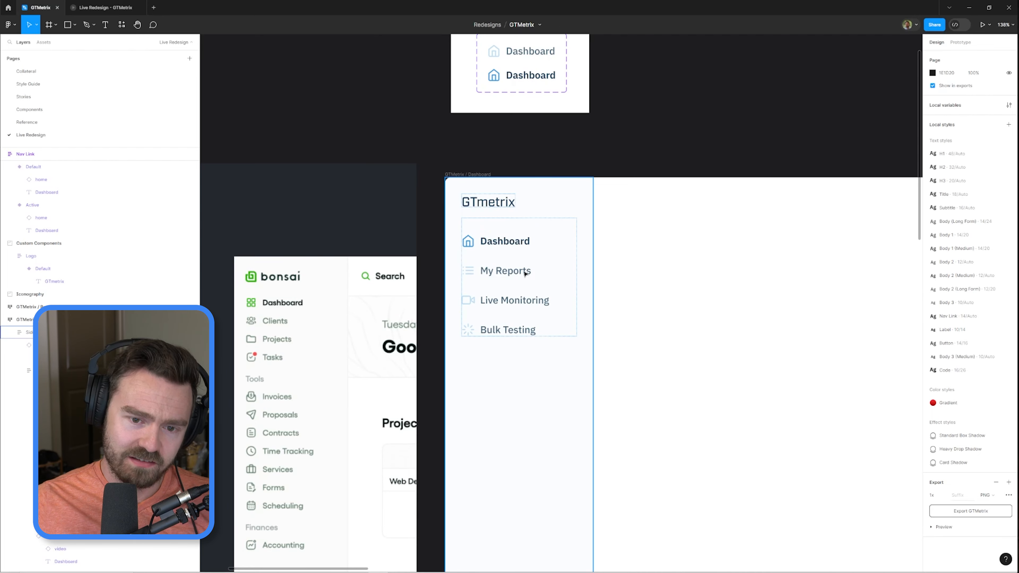
left_click(646, 224)
scroll(494, 239, "down", 4)
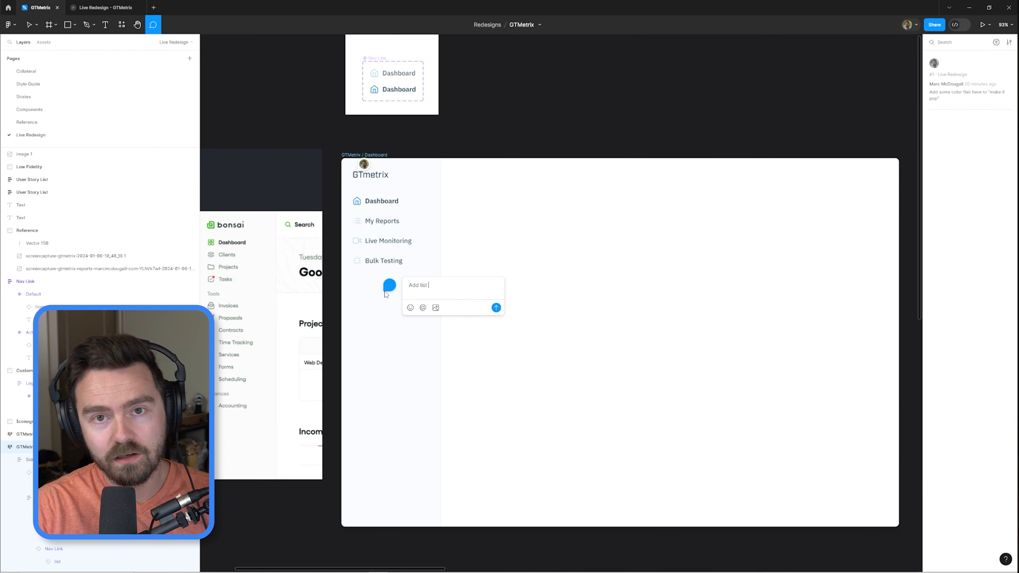
type("of tests here?")
key("shift+Return")
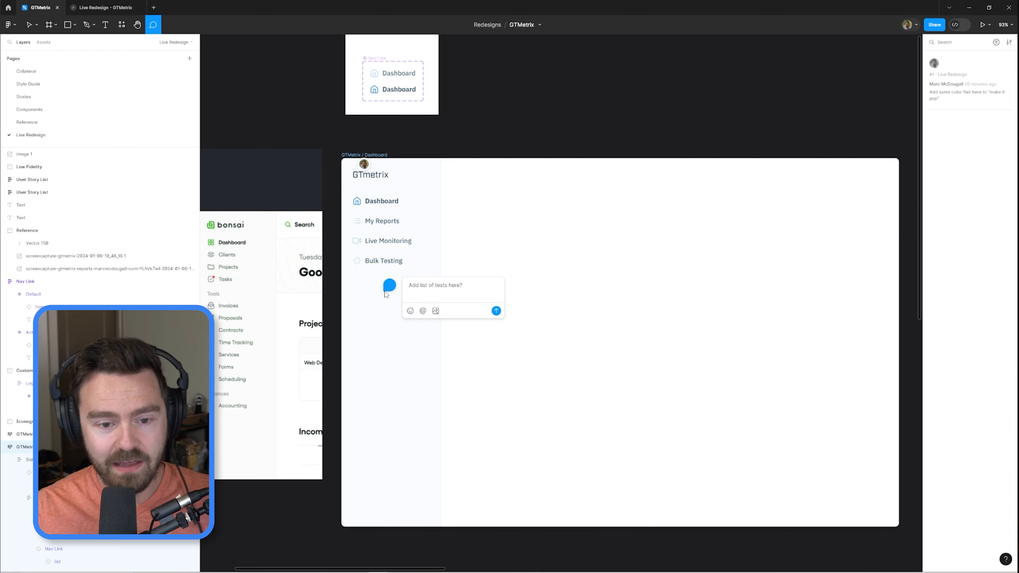
key("Return")
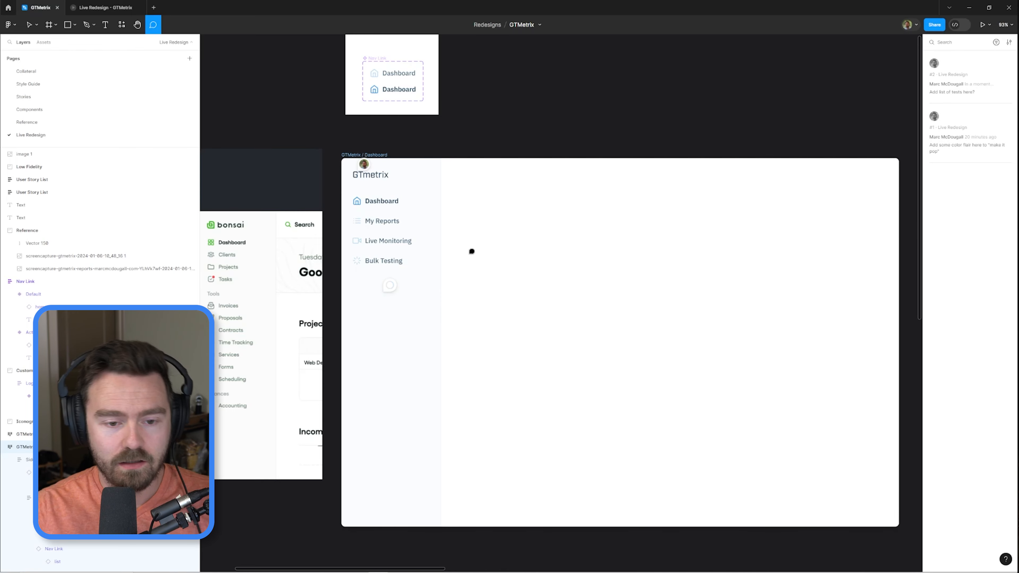
key("v")
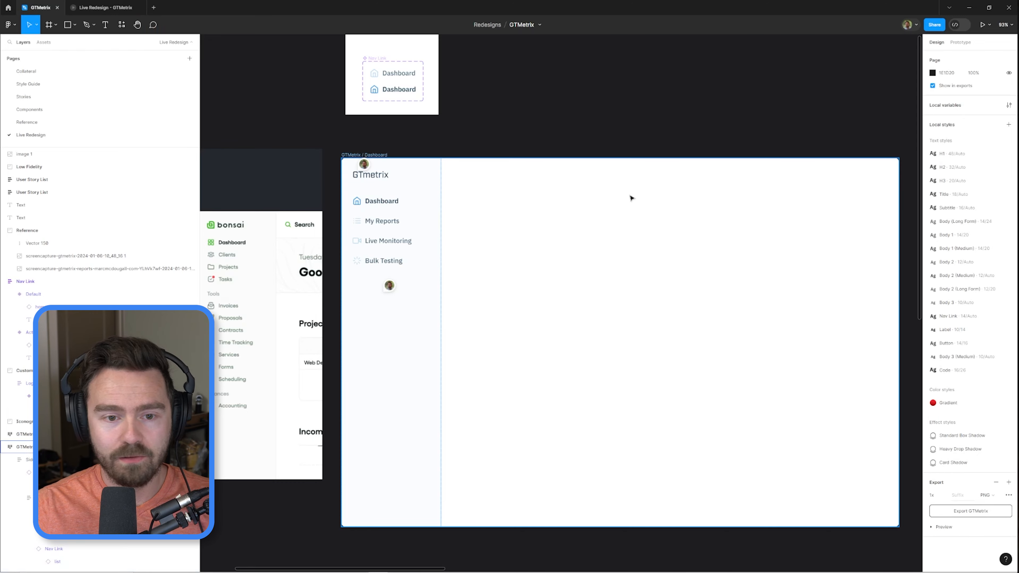
- Draw a frame about 541 by 206 beside the sidebar in the Dashboard frame and make it fill the available width
scroll(630, 197, "up", 1)
key("f")
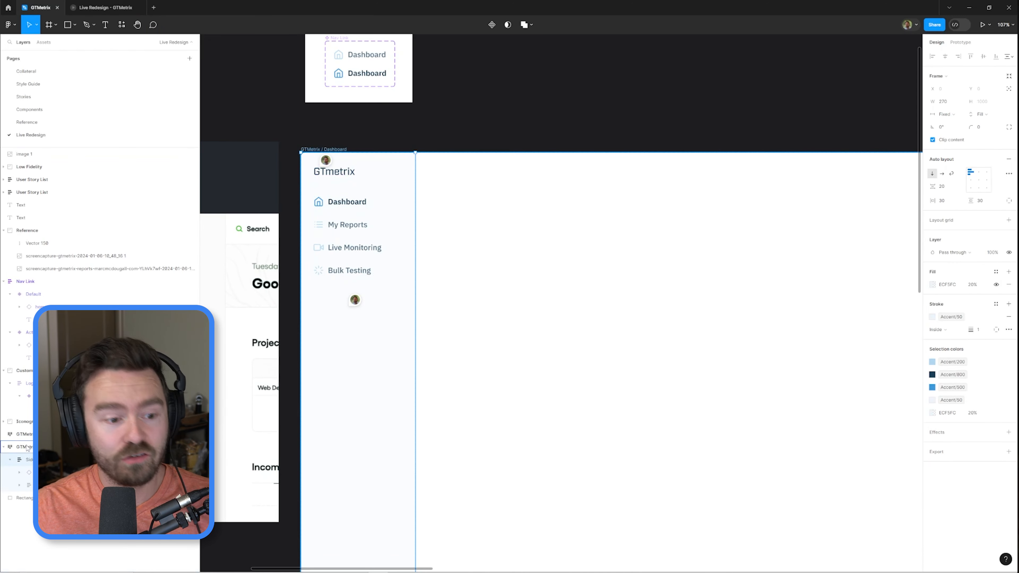
left_click(447, 210)
left_click(398, 213)
key("f")
left_click_drag(447, 210, 677, 297)
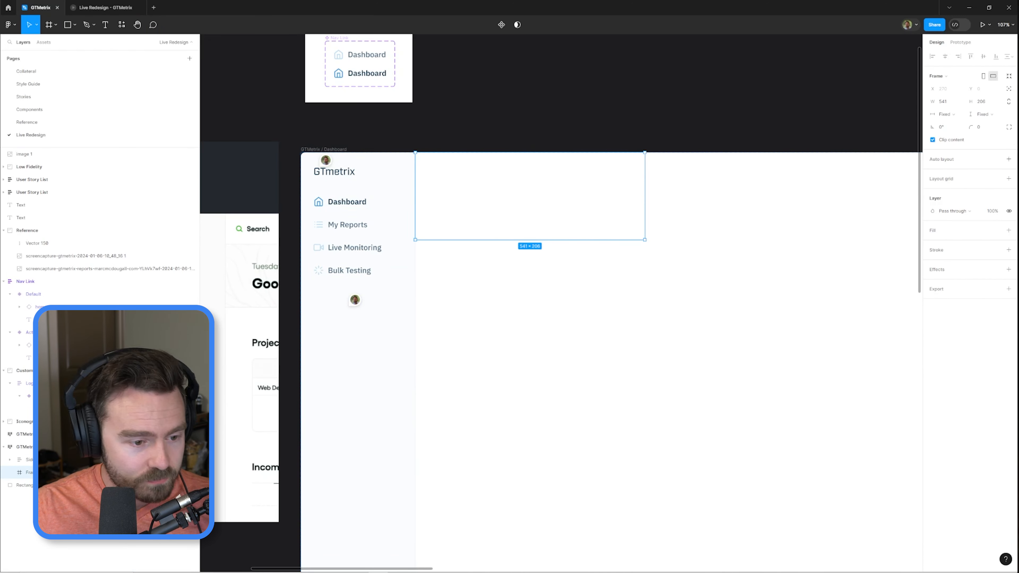
left_click(947, 114)
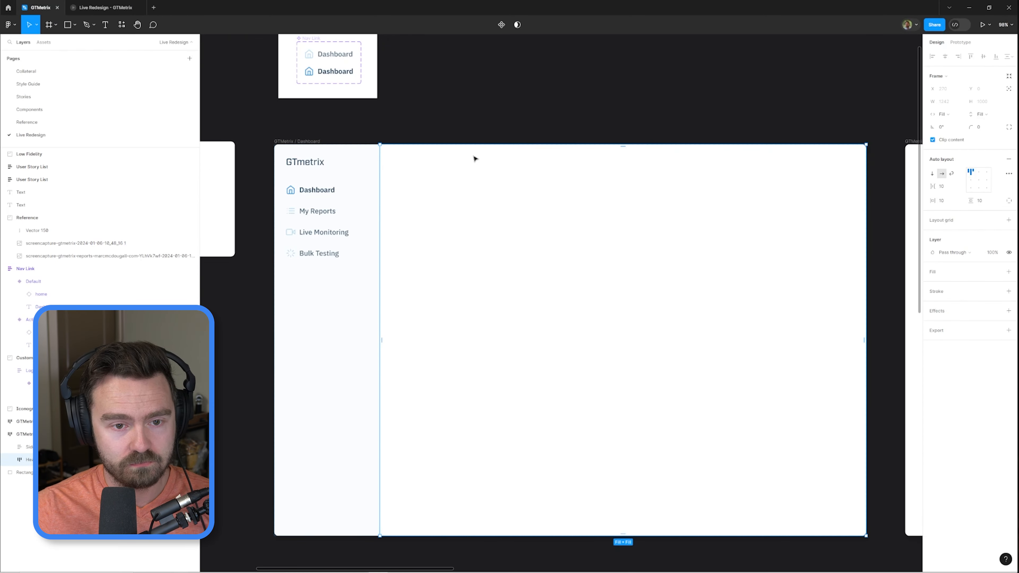
- Set the Active nav link variant's corner radius to 6, detach its Accent/50 fill style and set the fill opacity to 60%
left_click(448, 118)
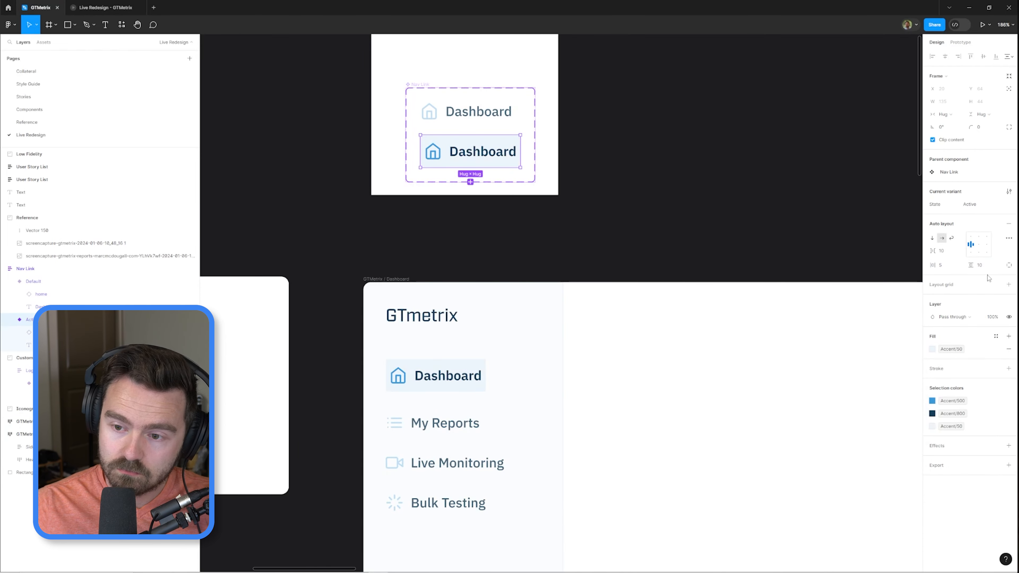
left_click(980, 127)
type("6")
key("Return")
left_click(951, 350)
left_click(996, 349)
left_click(973, 350)
type("60")
key("Return")
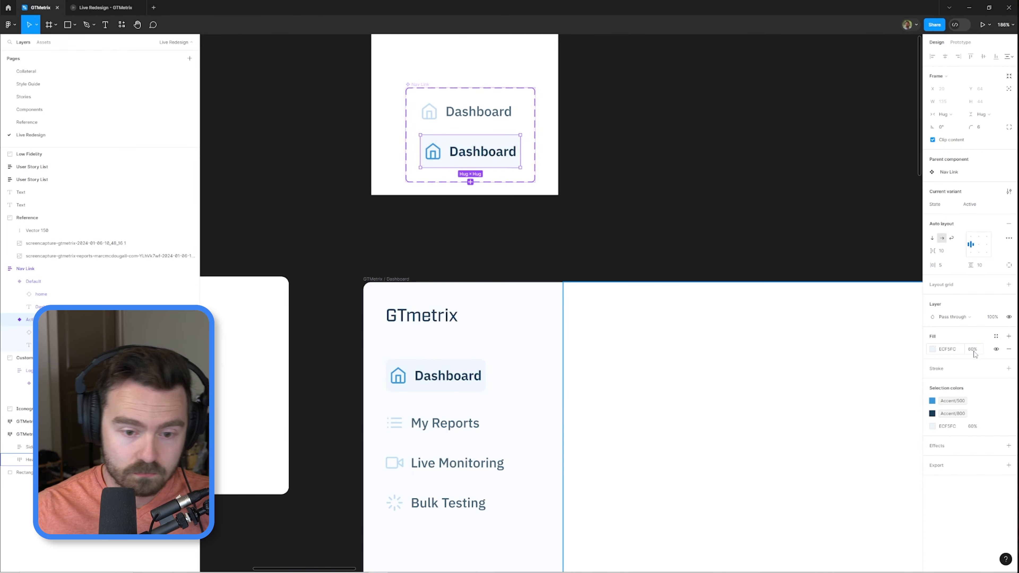
- Make the sidebar's Dashboard nav link fill the width of its container
double_click(448, 377)
key("Return")
double_click(508, 376, "alt")
- Widen the white background rectangle and the Nav Link component set on top of it
left_click(538, 237)
scroll(548, 132, "down", 4)
left_click(565, 210)
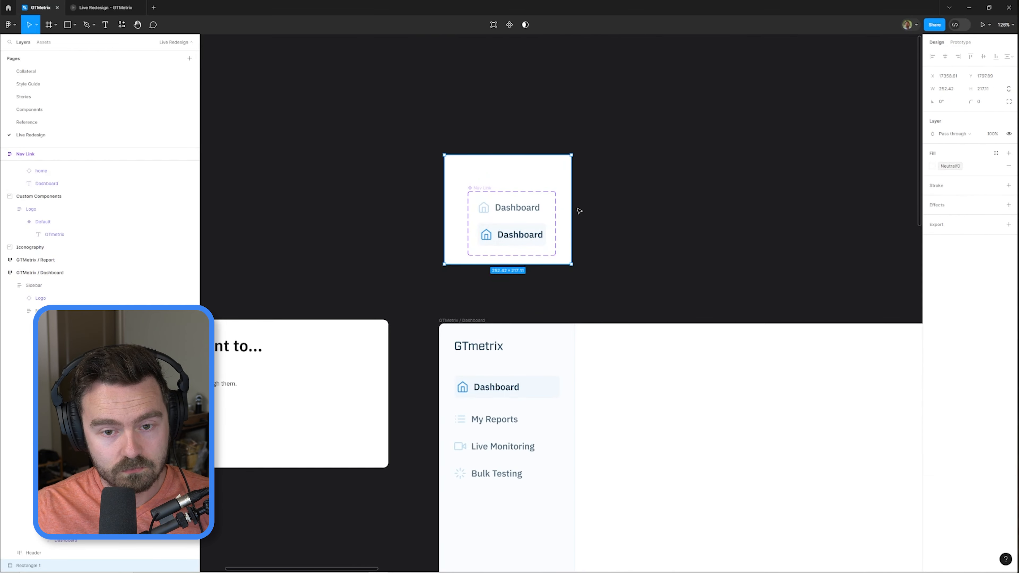
left_click_drag(571, 210, 655, 211)
left_click_drag(555, 221, 594, 221)
- Make the Active nav link variant fill the component set's width and set its horizontal padding to 8
left_click(533, 234)
scroll(554, 246, "up", 3)
left_click(555, 239)
type("8")
scroll(506, 145, "down", 5)
scroll(510, 182, "up", 5)
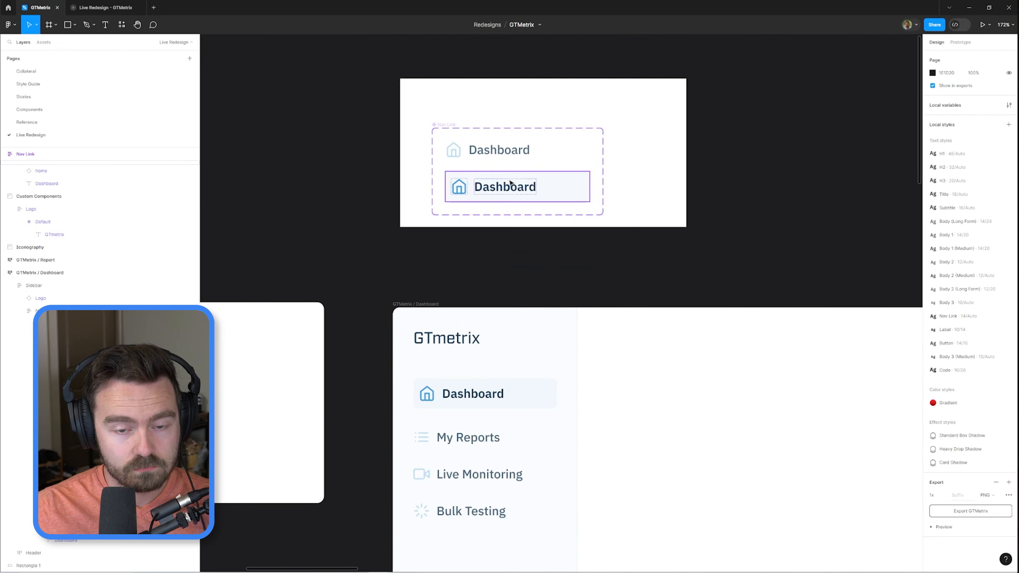
- Set the Default nav link variant's vertical padding to 10
left_click(507, 151)
left_click(983, 265)
type("10")
left_click(558, 250)
scroll(554, 257, "down", 2)
- Try an item spacing of 20 for the sidebar's nav links frame, and set it to 15
double_click(482, 403)
left_click(942, 186)
type("20")
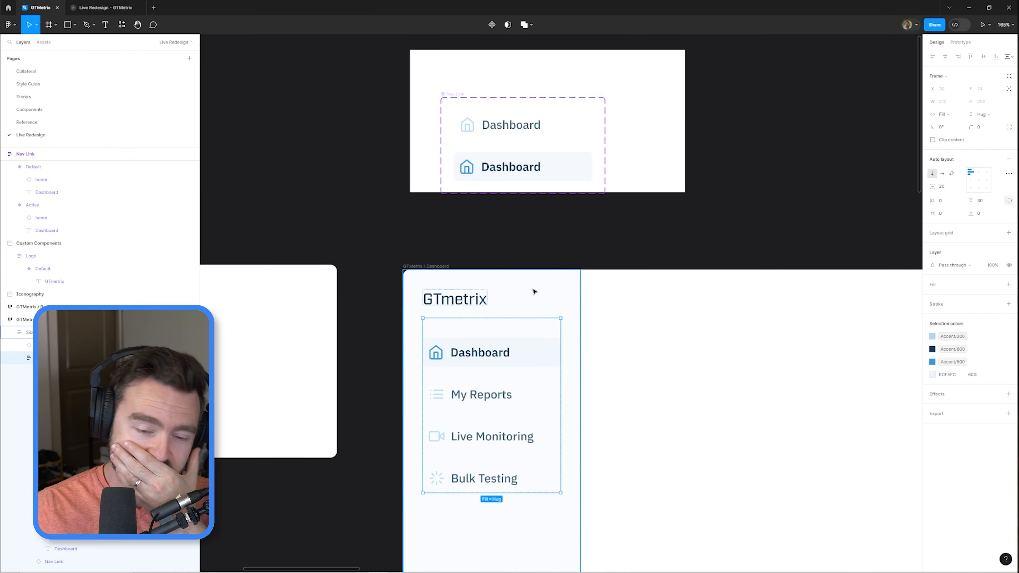
left_click(942, 186)
type("15")
key("Return")
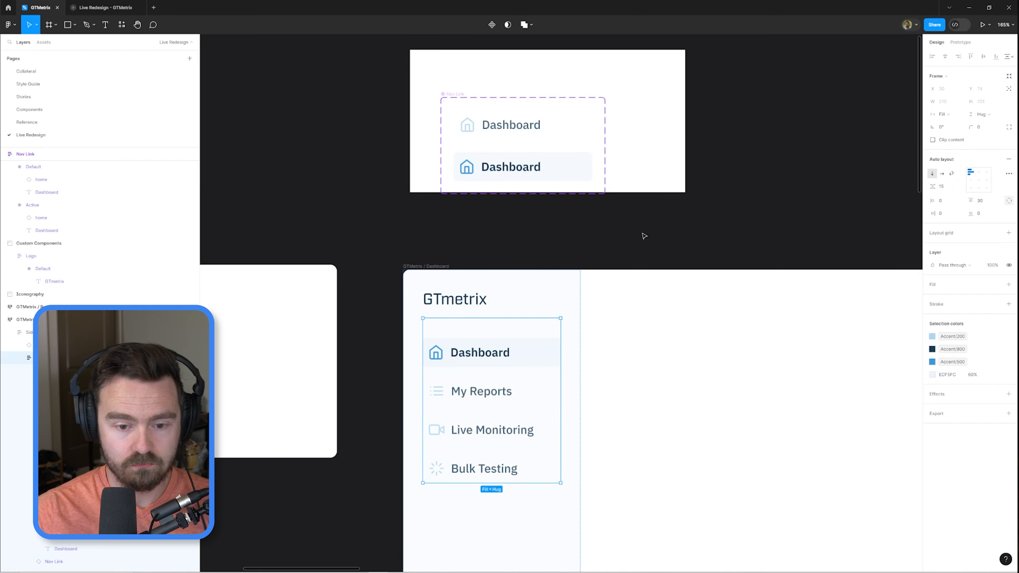
- Set the sidebar frame's horizontal padding to 22
double_click(499, 358)
left_click(570, 333)
left_click(943, 201)
type("22")
key("Return")
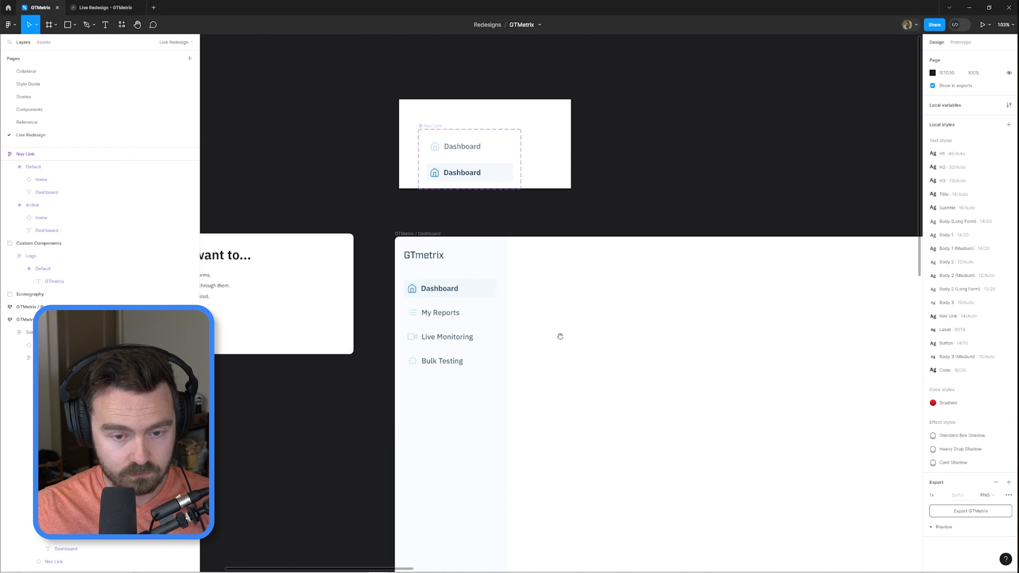
- Set the nav link label's font weight to Medium and the Default variant's layer opacity to 80%
left_click(956, 225)
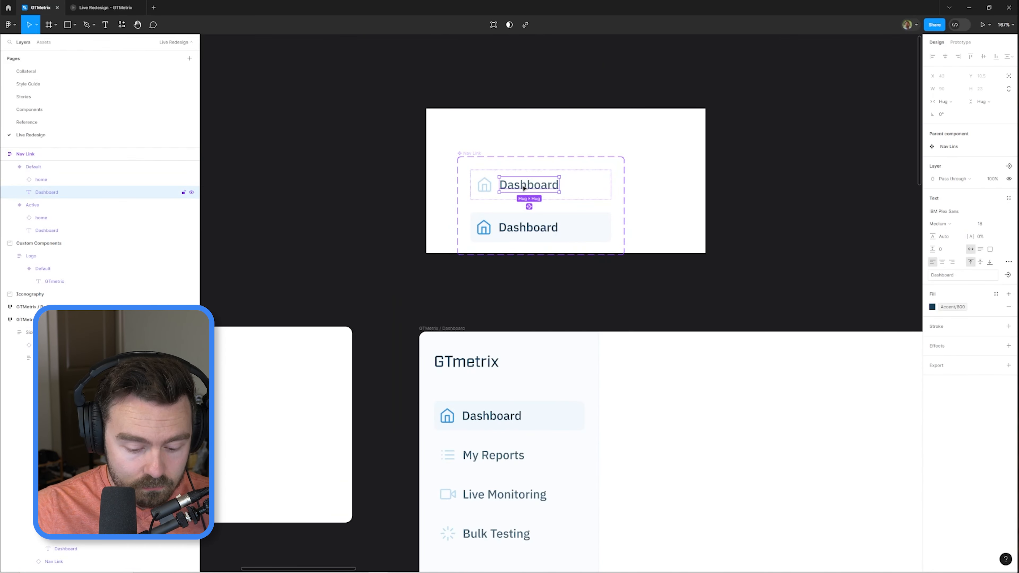
key("shift+Return")
key("8")
left_click(797, 274)
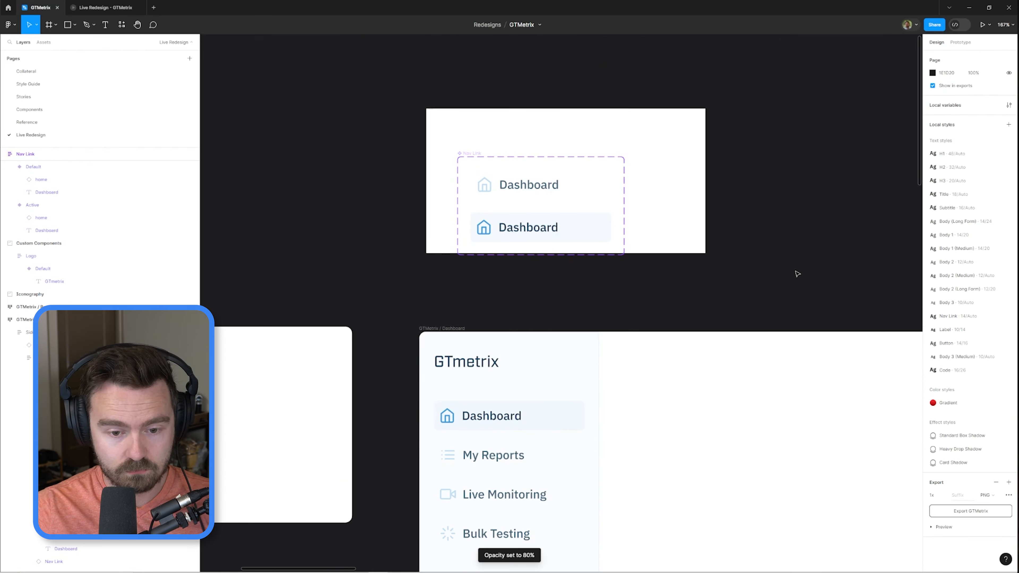
key("shift+0")
scroll(519, 348, "up", 5)
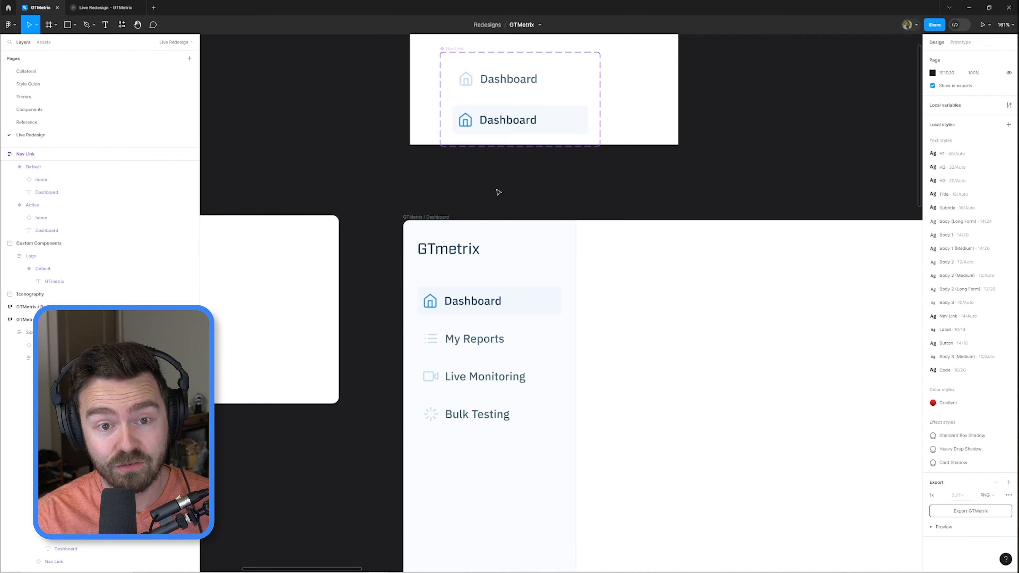
left_click(496, 81)
double_click(468, 80)
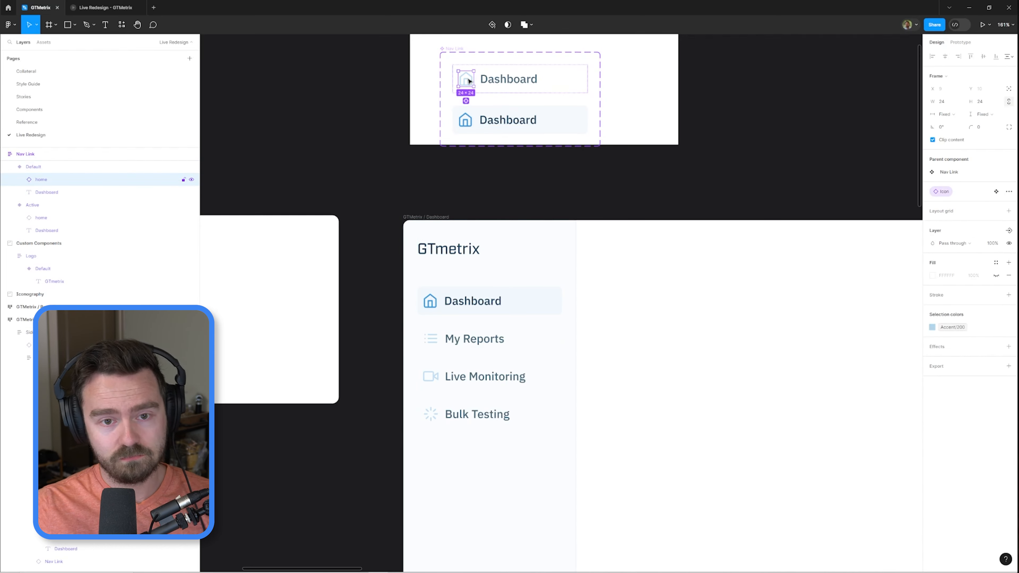
left_click(952, 326)
key("Escape")
- Change the icon colour of the sidebar's My Reports, Live Monitoring and Bulk Testing links to Accent/300
left_click(533, 339, "ctrl")
left_click(537, 376, "shift")
left_click(533, 414, "shift")
left_click(953, 369)
left_click(867, 413)
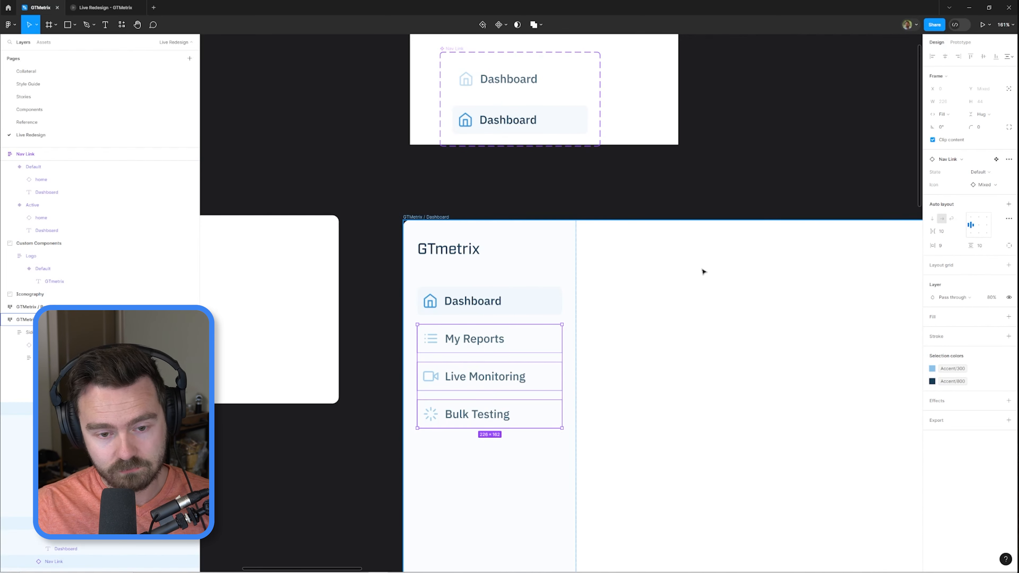
left_click(703, 271)
- Examine the label text settings of the Default and Active nav link variants, and check the presented prototype
scroll(703, 271, "down", 2)
left_click(561, 125, "ctrl")
left_click(728, 236)
scroll(642, 260, "down", 1)
left_click(511, 115, "ctrl")
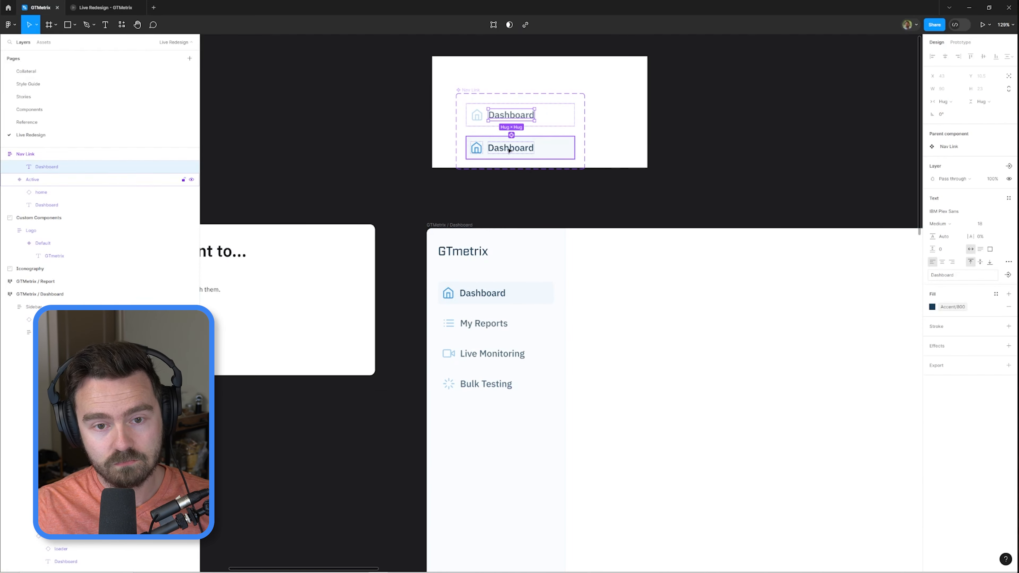
left_click(511, 148, "ctrl")
left_click(732, 235)
scroll(682, 249, "down", 1)
left_click(514, 162, "ctrl")
left_click(601, 321)
scroll(580, 363, "up", 3)
scroll(474, 263, "down", 3)
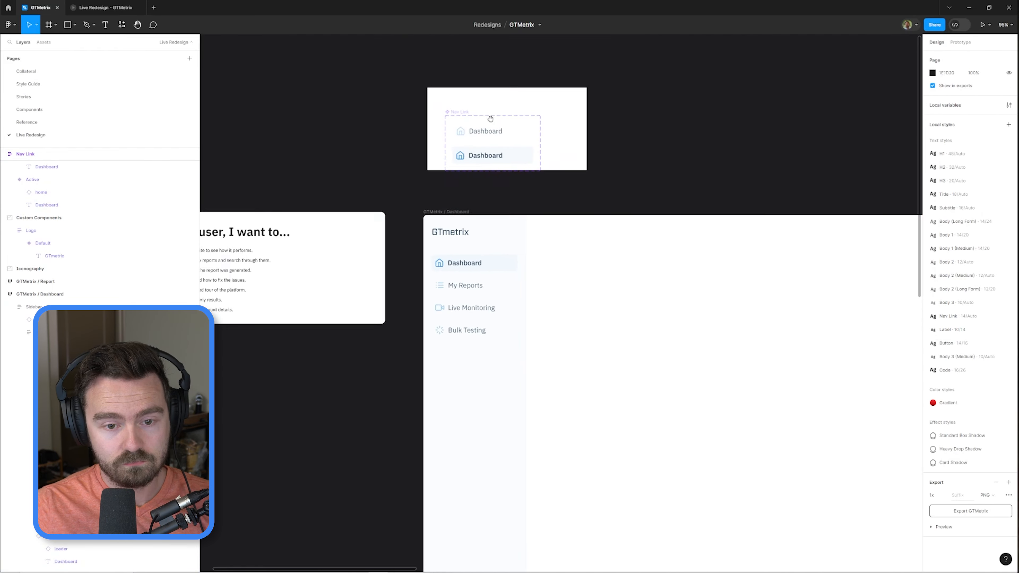
left_click(106, 8)
left_click(43, 7)
- Set the label text size in the nav link variants to 16
left_click(485, 132, "ctrl")
left_click(985, 223)
type("16")
scroll(497, 114, "up", 5)
left_click(545, 213)
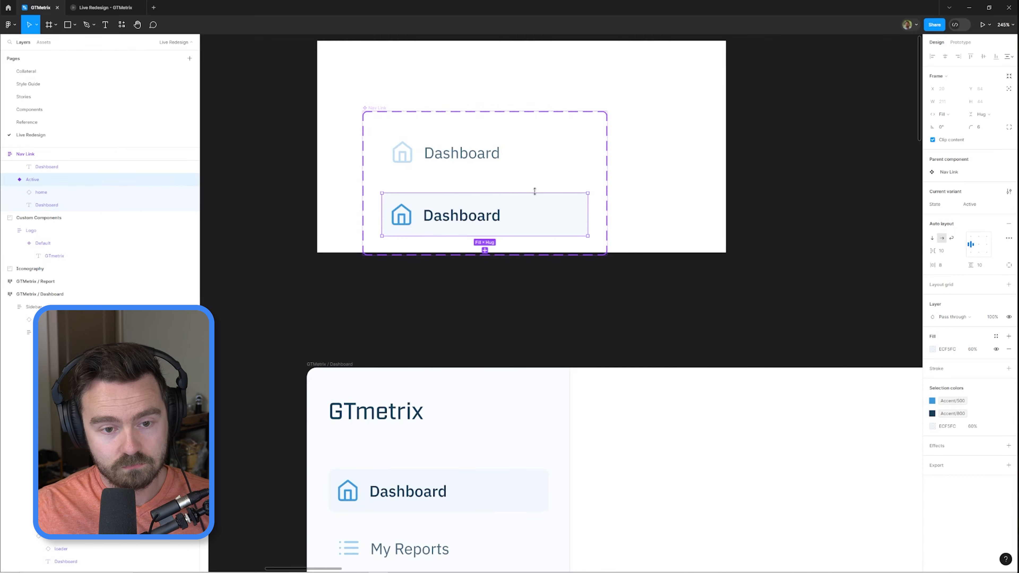
- Label the fourth sidebar link Bulk Testing and check the sidebar against the presented prototype
left_click(105, 7)
left_click(44, 7)
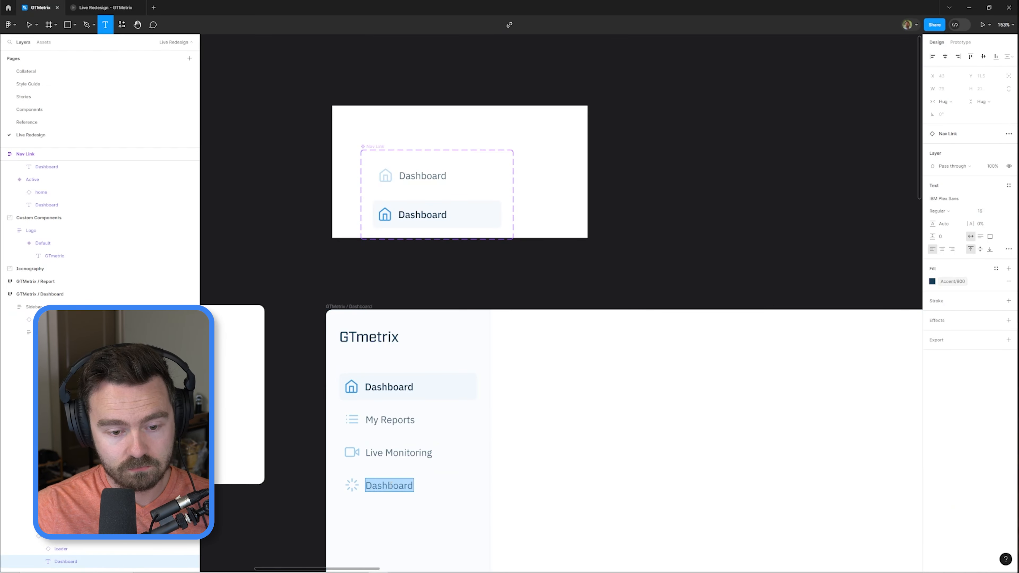
left_click(646, 251)
scroll(647, 251, "up", 3)
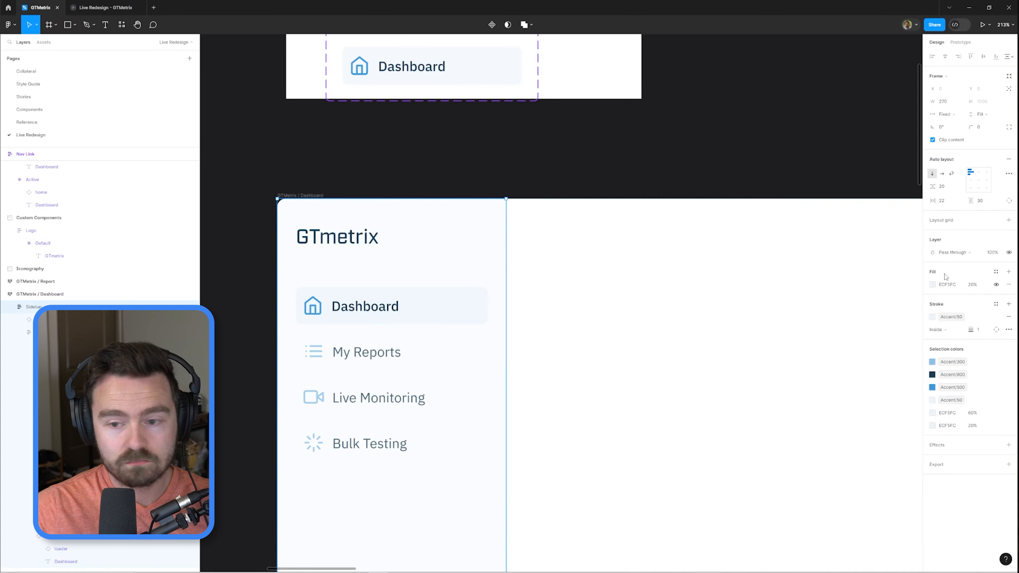
scroll(677, 181, "down", 5)
left_click_drag(768, 235, 569, 209)
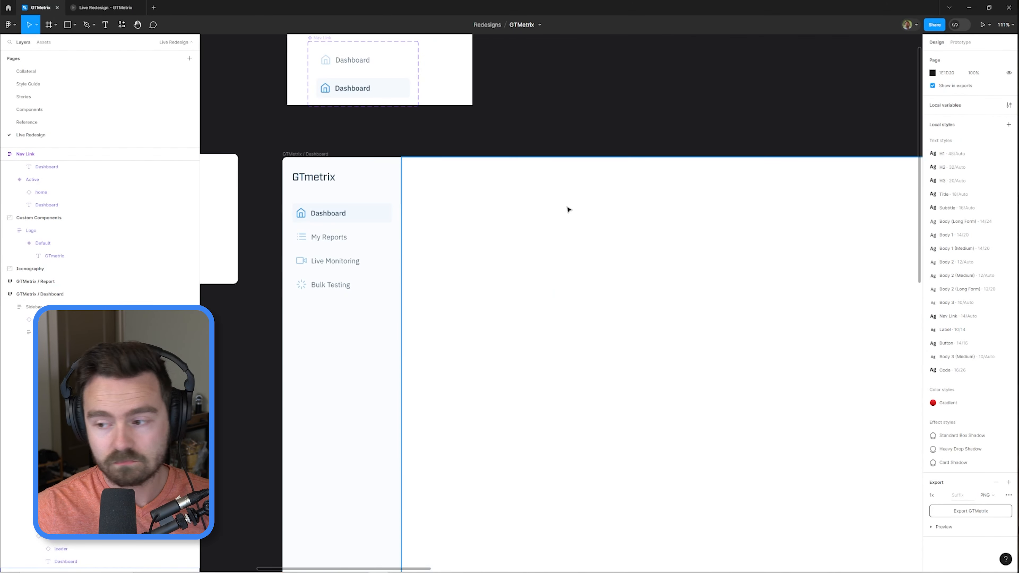
- Add a header text at the top of the main content area reading "Welcome back," followed by the customer's first name
scroll(550, 224, "up", 1)
left_click(549, 225)
key("t")
left_click(494, 223)
type("Dashboard")
key("ctrl+a")
type("Welcome back, Marc.")
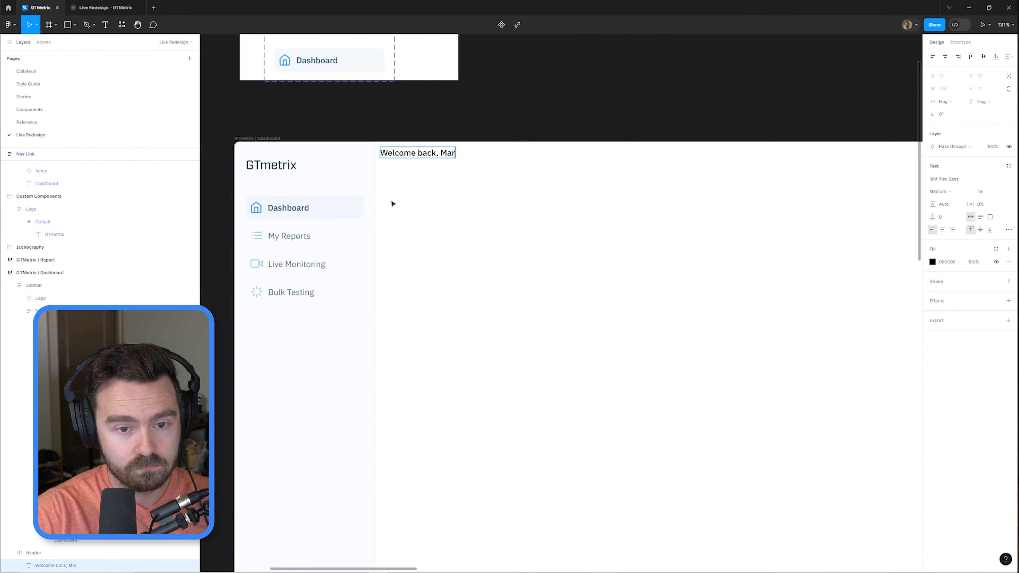
key("Escape")
key("Escape")
- Set the header frame's horizontal and vertical padding to 30
scroll(536, 260, "down", 5)
left_click(950, 200)
type("30")
key("Tab")
type("30")
- Apply the H2 text style to the header greeting, then detach the style and use Medium weight at size 32
double_click(469, 199)
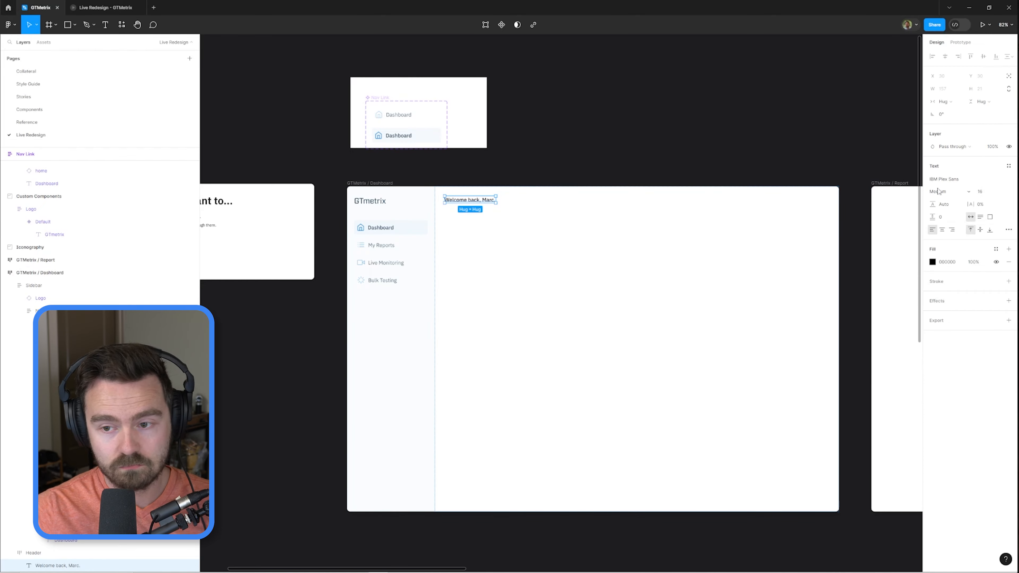
left_click(1009, 166)
left_click(944, 225)
left_click(995, 198)
scroll(540, 189, "up", 2)
left_click(953, 212)
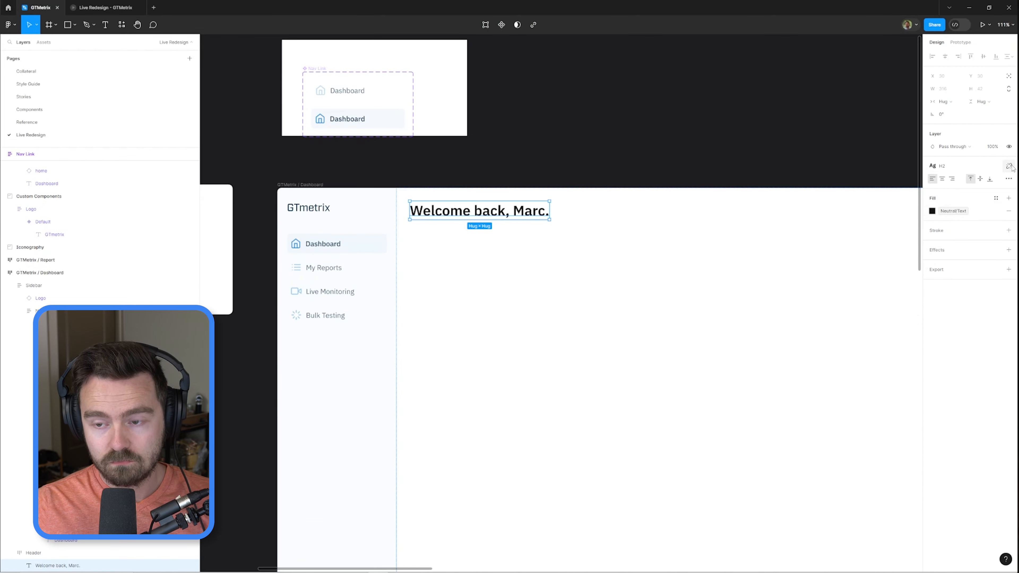
left_click(1008, 166)
- Set the header greeting's fill colour to Accent/900
scroll(525, 228, "down", 3)
left_click(648, 122)
double_click(498, 218)
left_click(950, 262)
left_click(859, 361)
scroll(478, 190, "up", 4)
double_click(501, 233)
left_click(952, 262)
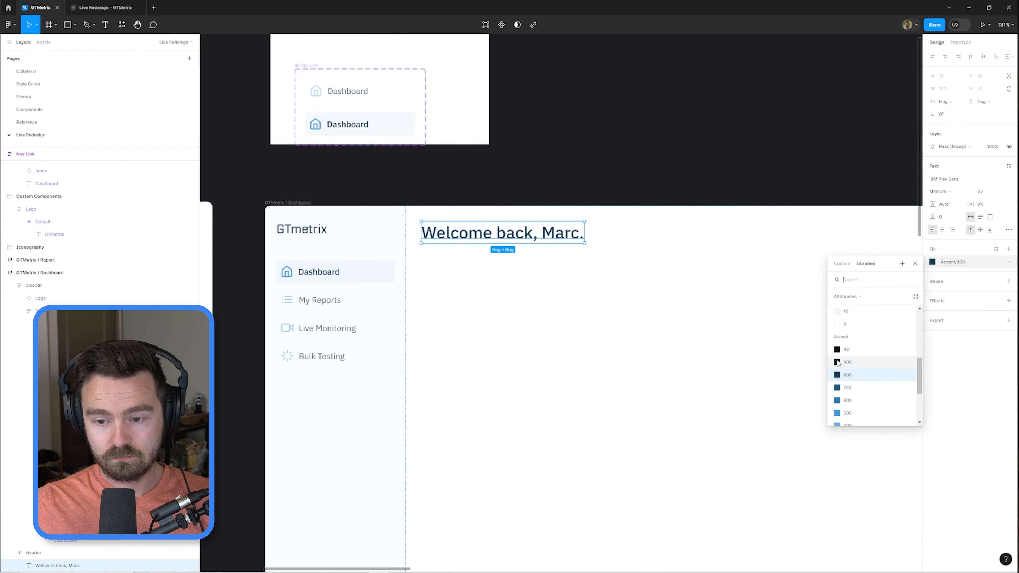
left_click(837, 363)
left_click(639, 132)
- Go to the main Logo component and set its GTmetrix text to the Demi font weight
scroll(638, 132, "down", 3)
double_click(298, 217)
scroll(357, 231, "up", 5)
left_click(361, 234)
left_click(996, 159)
double_click(560, 305)
left_click(948, 224)
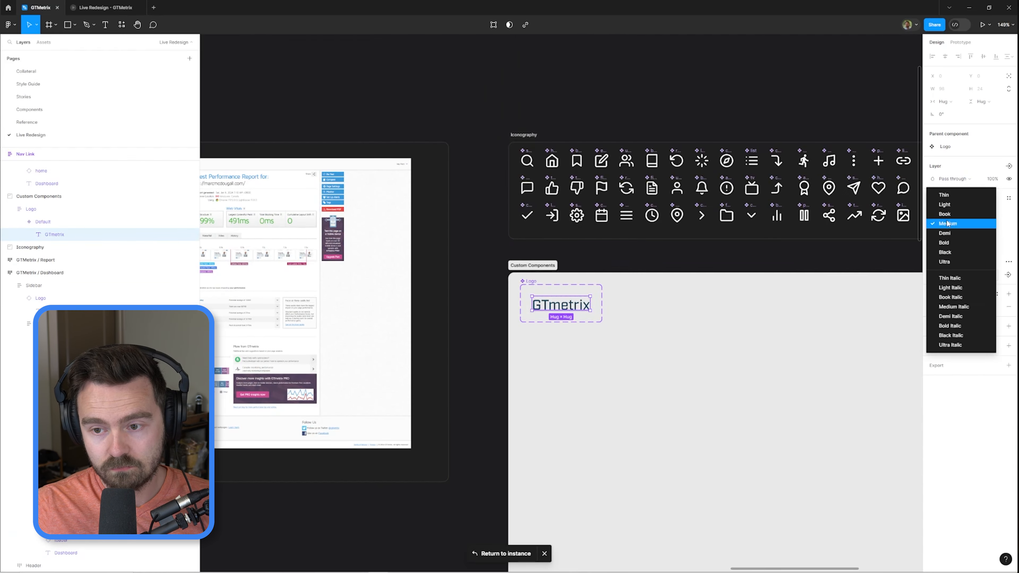
left_click(949, 234)
left_click(761, 259)
- Examine the dashboard frame's overall layout with the logo, sidebar links and header greeting
scroll(761, 259, "down", 4)
scroll(710, 241, "up", 3)
left_click_drag(701, 252, 474, 225)
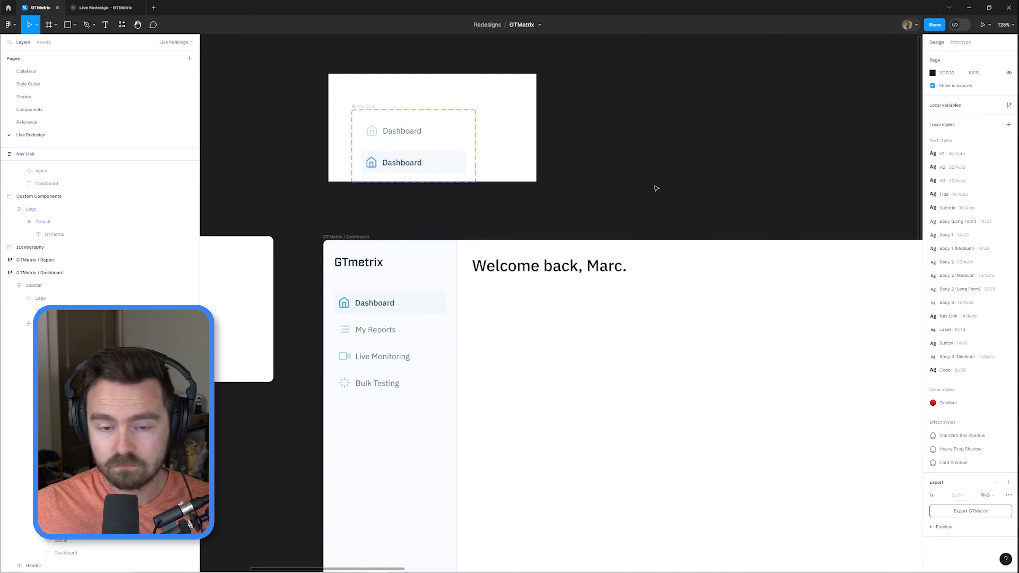
left_click_drag(656, 188, 609, 186)
scroll(533, 210, "down", 4)
double_click(584, 234)
left_click_drag(594, 140, 462, 232)
left_click_drag(720, 59, 658, 37)
scroll(530, 188, "down", 3)
scroll(838, 209, "up", 8)
scroll(539, 284, "down", 8)
scroll(401, 281, "up", 5)
left_click_drag(564, 164, 553, 196)
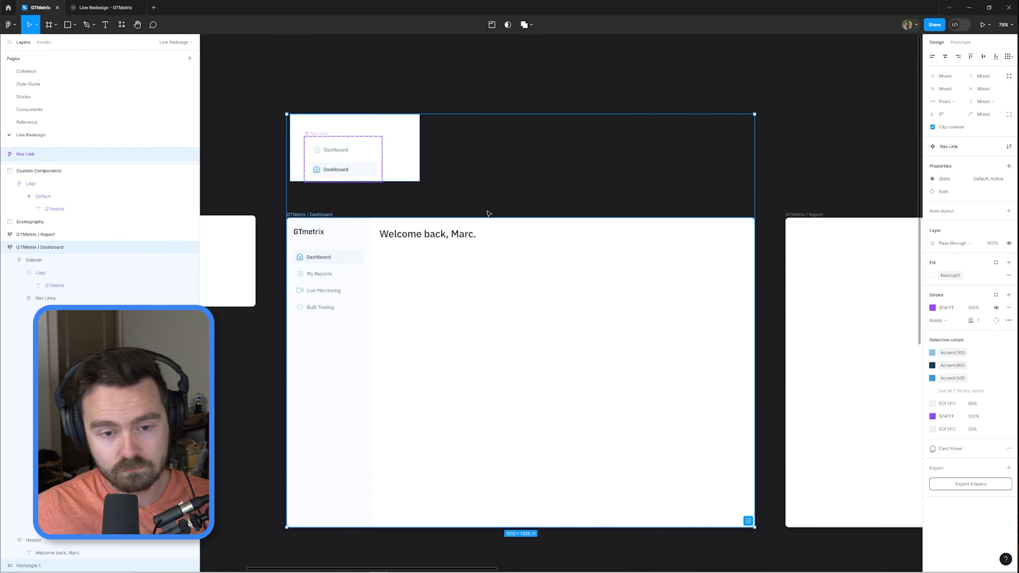
scroll(522, 186, "up", 3)
scroll(505, 213, "down", 1)
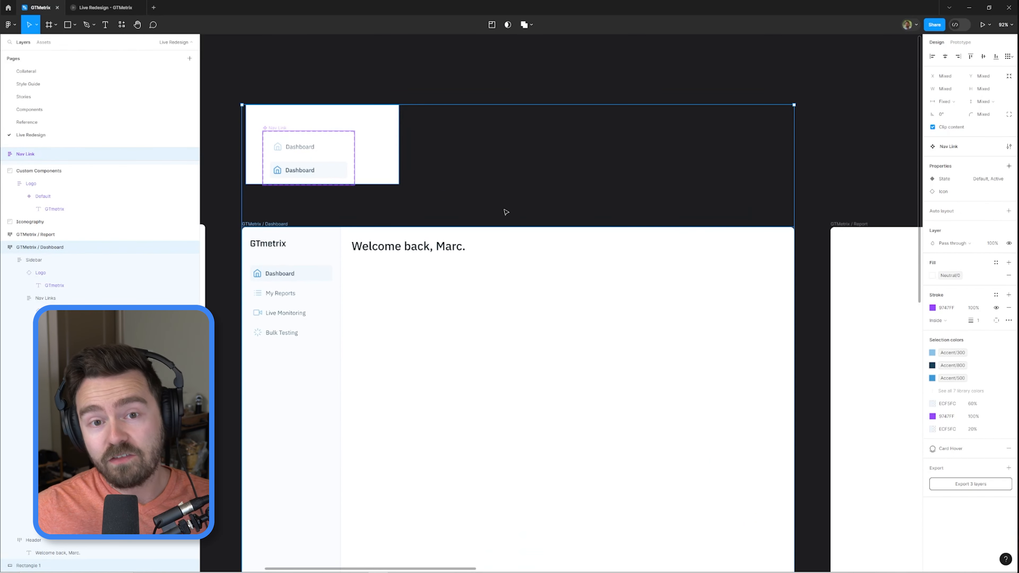
- Examine the original dashboard screenshot in the Reference section, marking up its welcome area with a temporary pencil stroke
double_click(424, 250)
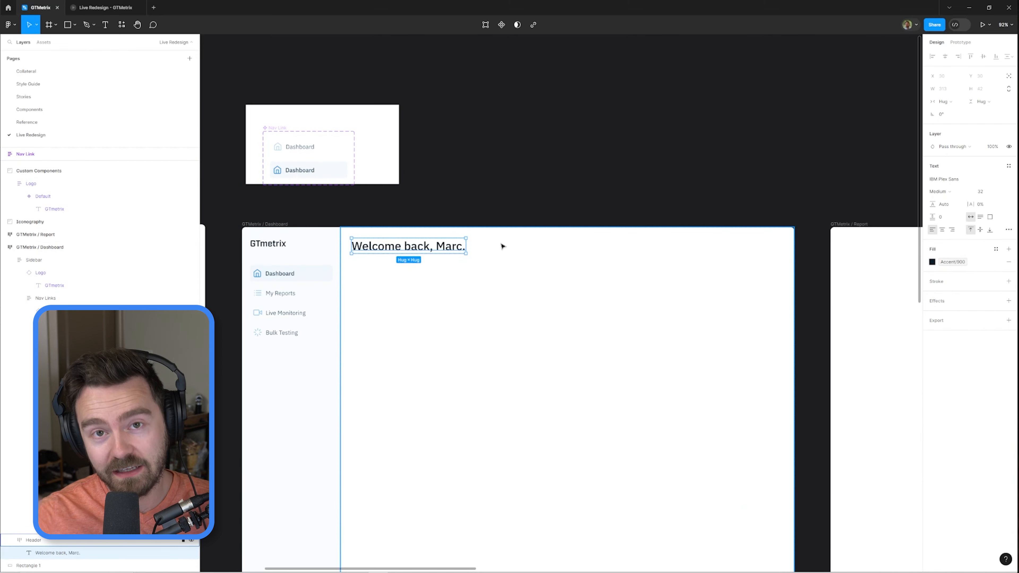
scroll(505, 223, "down", 4)
left_click_drag(600, 169, 353, 148)
left_click_drag(903, 269, 603, 255)
scroll(570, 248, "up", 8)
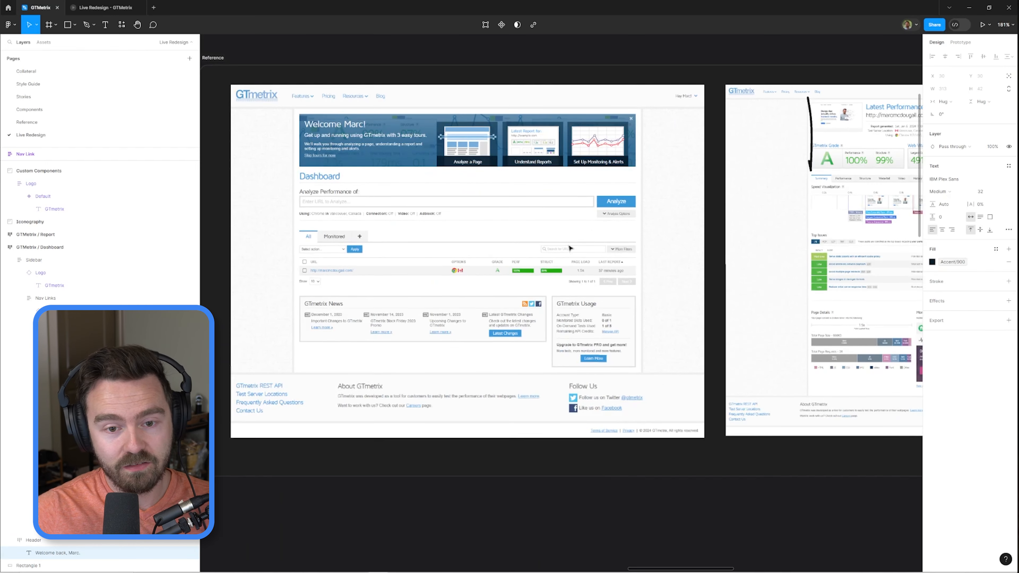
key("shift+p")
mouse_move(646, 116)
left_mouse_down()
mouse_move(444, 96)
mouse_move(488, 196)
mouse_move(690, 112)
mouse_move(641, 101)
left_mouse_up()
key("ctrl+z")
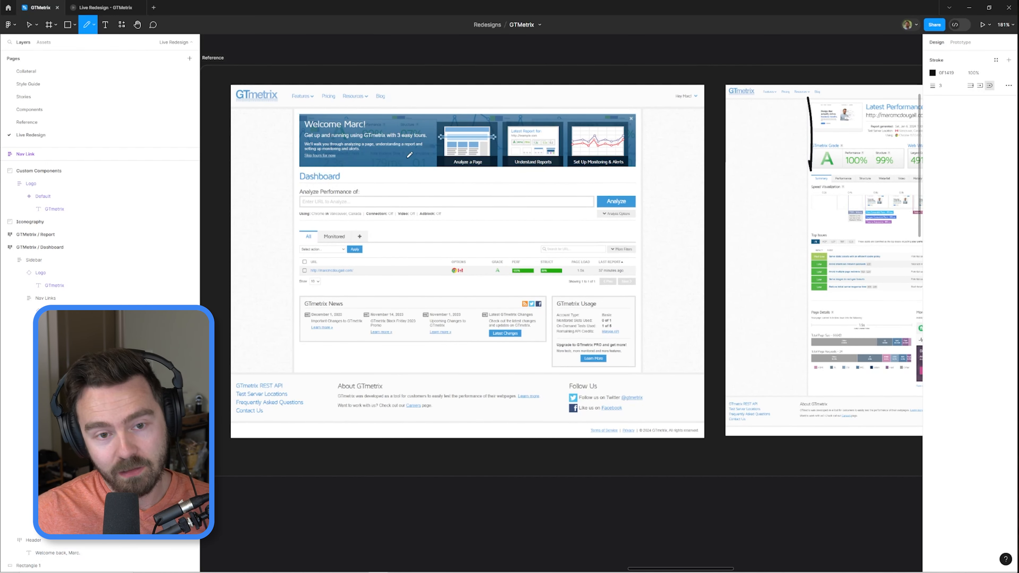
scroll(410, 155, "down", 1)
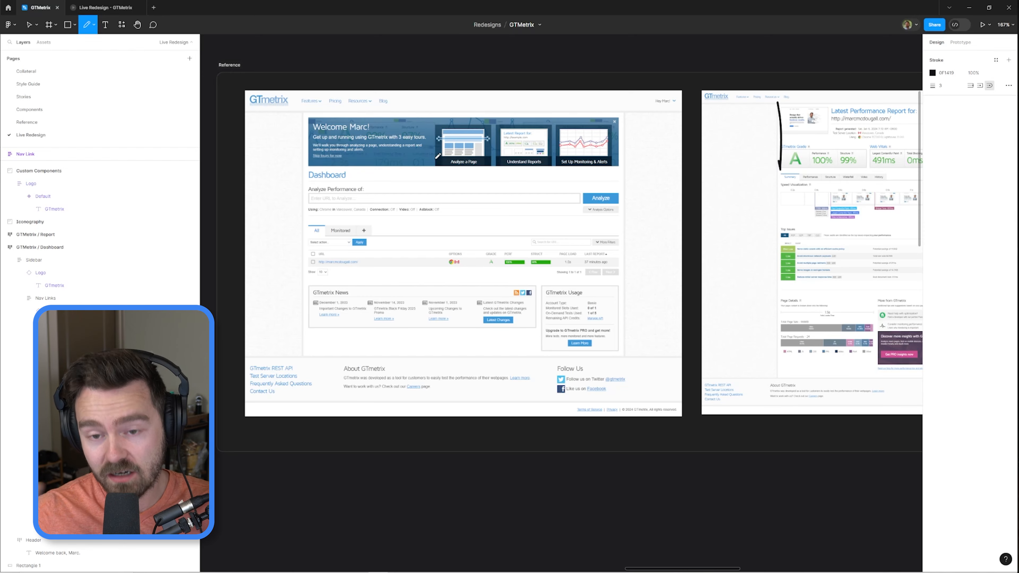
scroll(532, 108, "down", 5)
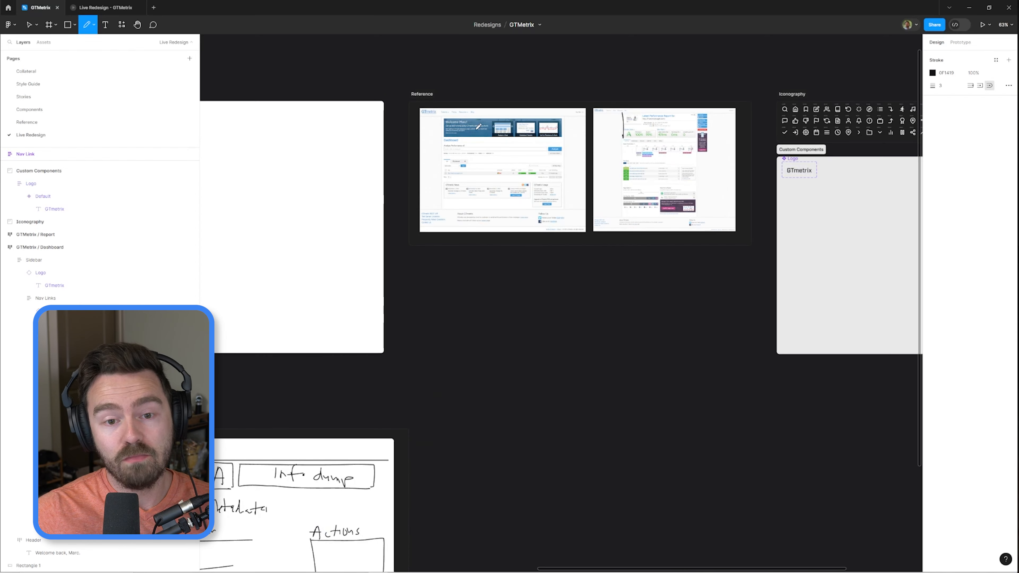
- Hide the header in the Main frame and add an auto layout Notification frame filled with Accent/50
key("v")
mouse_move(536, 109)
left_mouse_down()
mouse_move(904, 155)
mouse_move(1007, 119)
left_mouse_up()
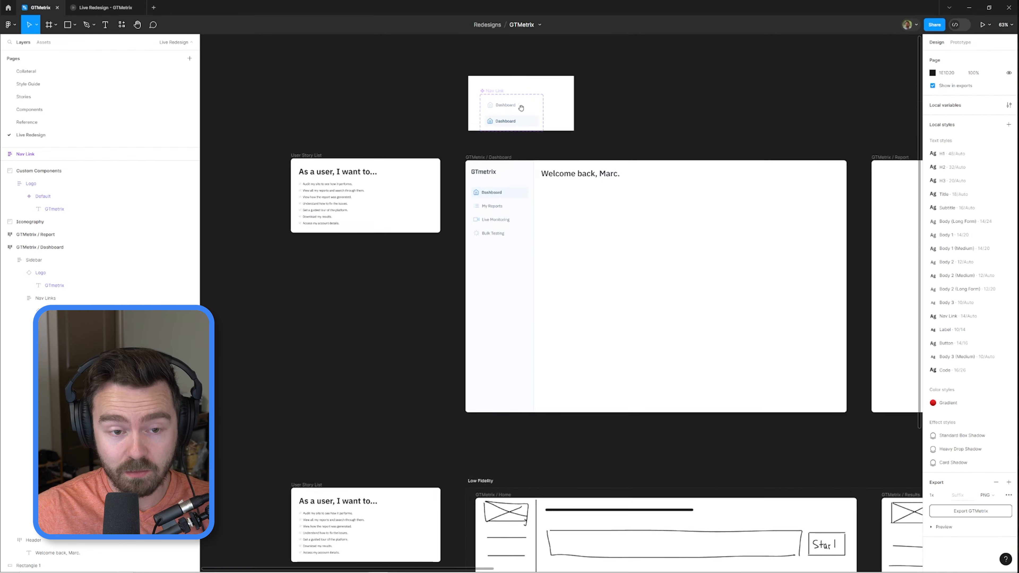
scroll(616, 228, "up", 5)
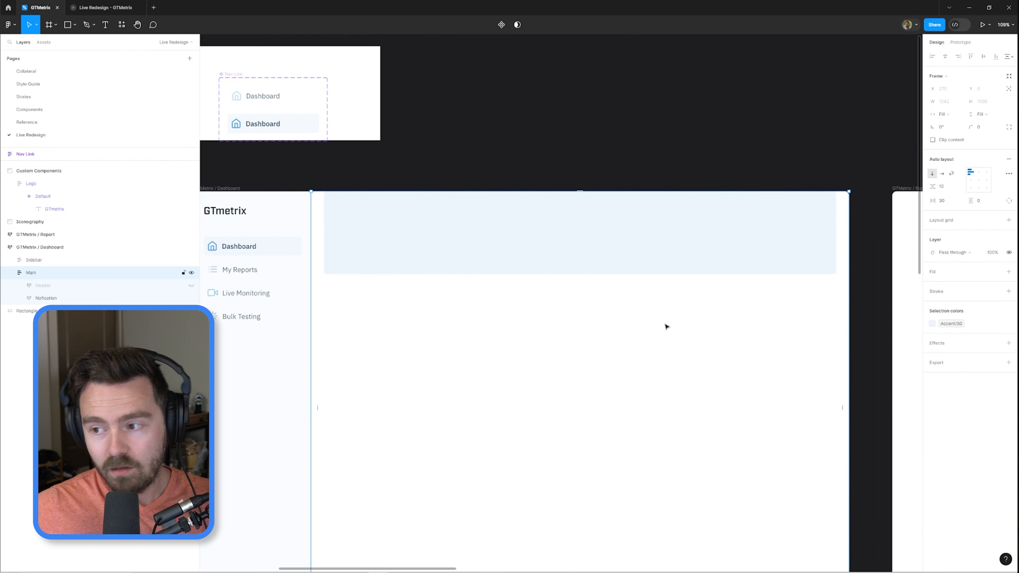
left_click(568, 236)
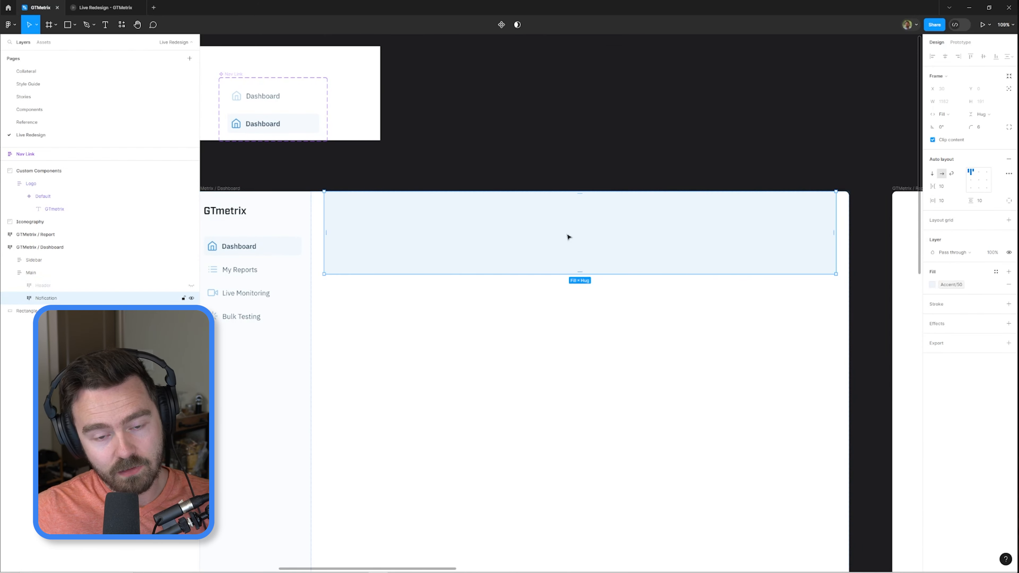
scroll(562, 241, "down", 2)
scroll(516, 244, "up", 3)
scroll(518, 247, "down", 1)
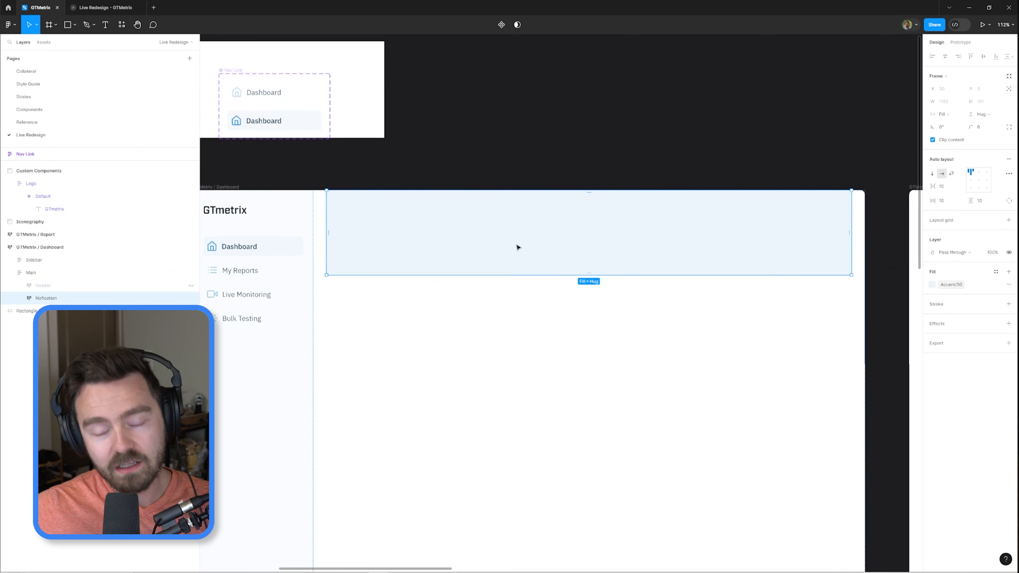
- Wrap the notification in an auto layout frame named Container and set its width to 950
key("shift+a")
double_click(48, 298)
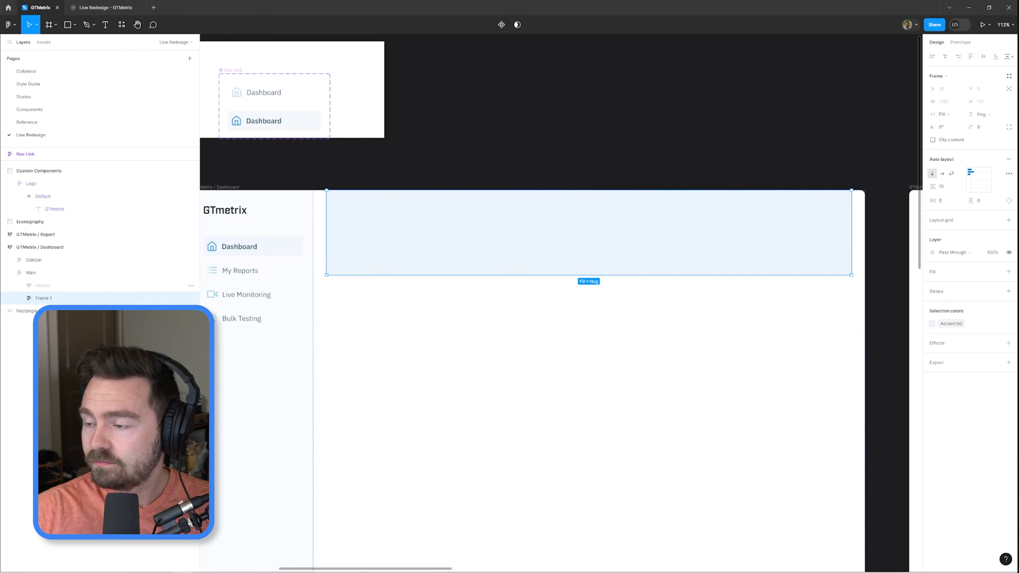
double_click(50, 299)
type("Container")
left_click(945, 115)
left_click(963, 95)
type("950")
- Align the Main frame's content to the top centre and leave space above the Container
left_click(31, 273)
left_click(978, 172)
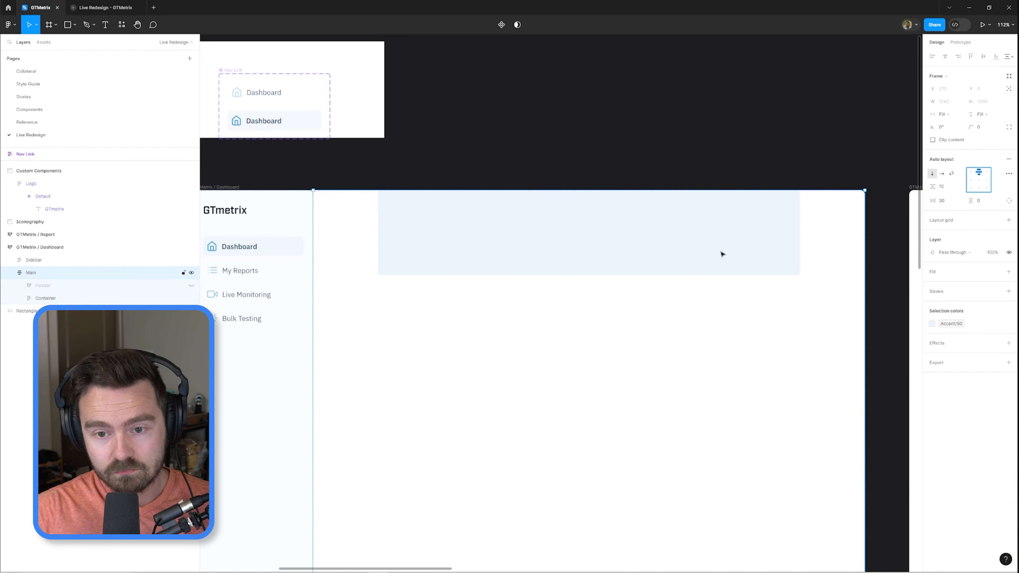
left_click(49, 298)
- Add the text "Get started in less than one minute." inside the Notification frame
key("t")
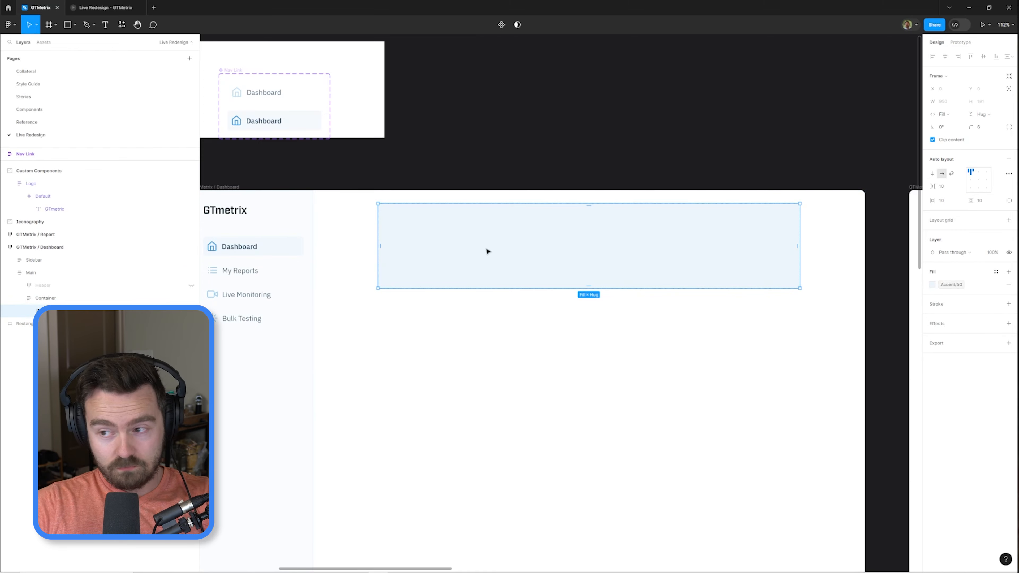
left_click(405, 236)
type("Get started in less than one minute.")
key("Escape")
- Set the notification text's fill to Accent/800 and lighten the Notification frame's fill to the active nav link's tint
left_click(932, 262)
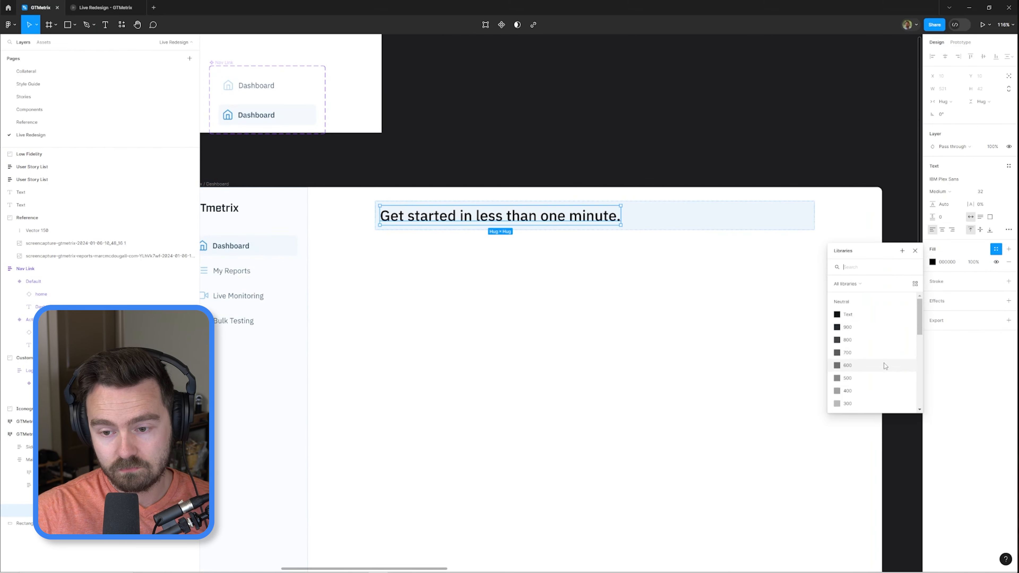
scroll(870, 373, "down", 3)
left_click(860, 375)
left_click(847, 388)
scroll(555, 273, "up", 3)
left_click(722, 195)
- Apply a smaller text style to the notification text
double_click(498, 196)
double_click(498, 196)
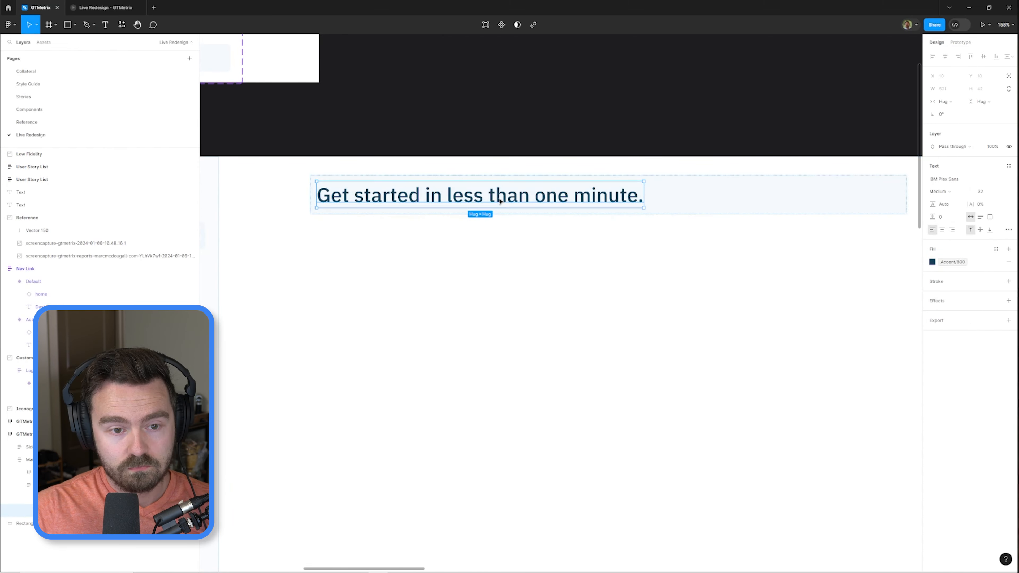
left_click(1008, 166)
left_click(967, 304)
- Set the Notification frame's horizontal and vertical padding to 20
key("shift+Return")
left_click(942, 200)
left_click(942, 201)
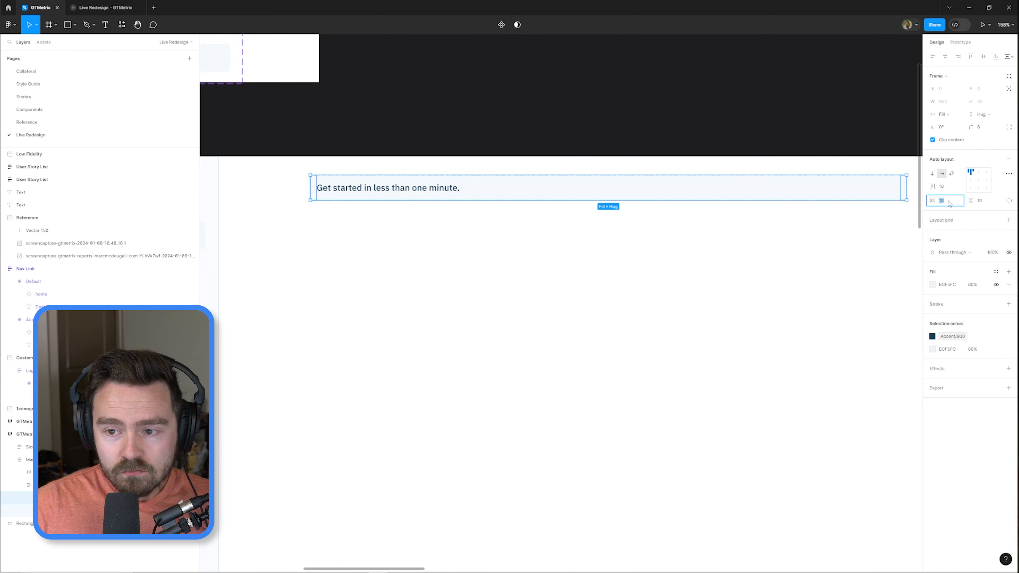
type("20")
key("Tab")
type("20")
- Apply the Subtitle text style to the notification text
scroll(434, 190, "down", 1)
double_click(486, 192)
left_click(963, 165)
left_click(963, 289)
left_click_drag(502, 95, 607, 188)
scroll(607, 188, "down", 1)
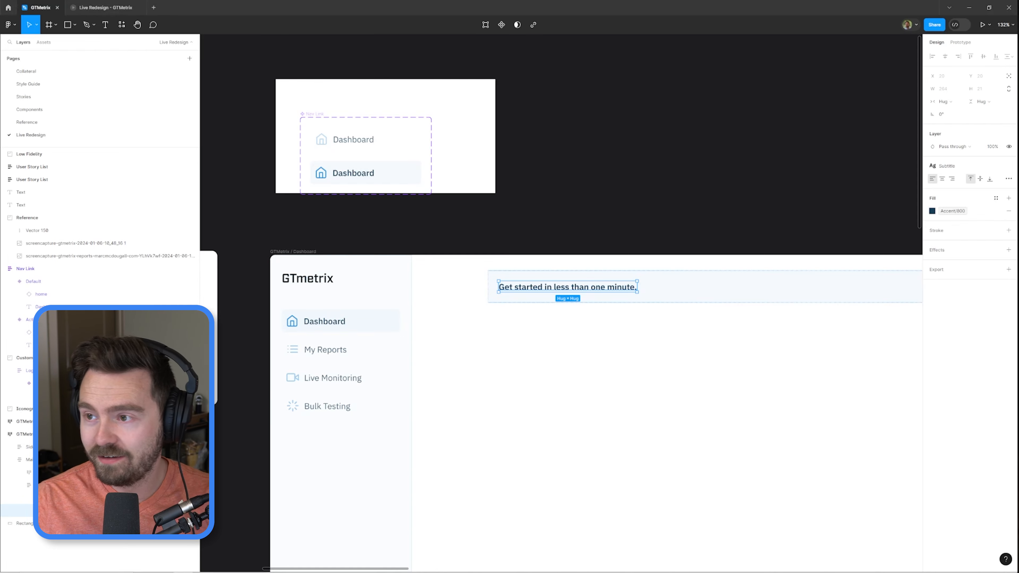
left_click(814, 182)
- Study the welcome banner and its tour cards in the reference dashboard screenshot, using temporary pencil marks
scroll(730, 191, "down", 5)
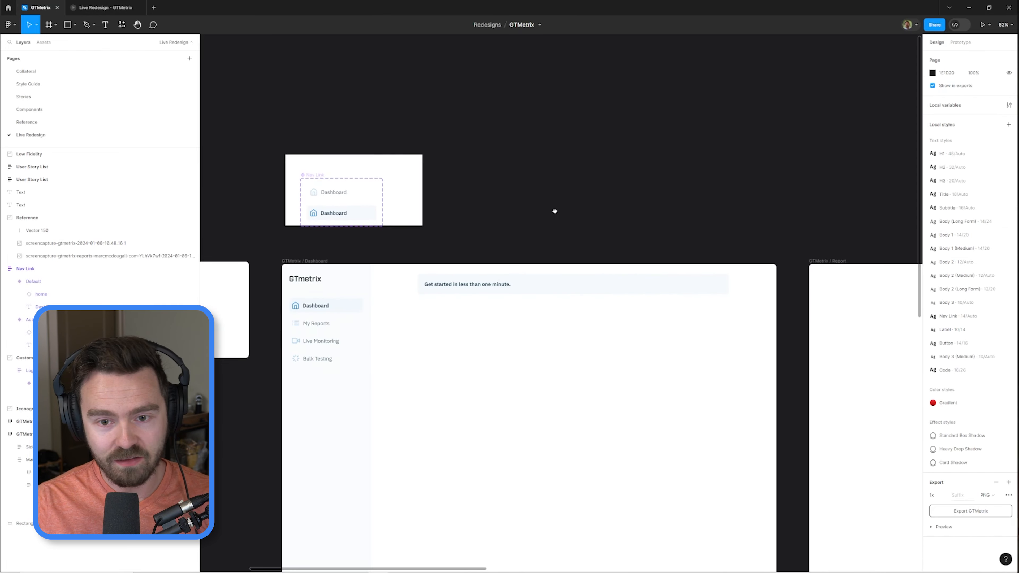
scroll(665, 267, "down", 1)
left_click_drag(902, 373, 580, 341)
scroll(593, 330, "up", 7)
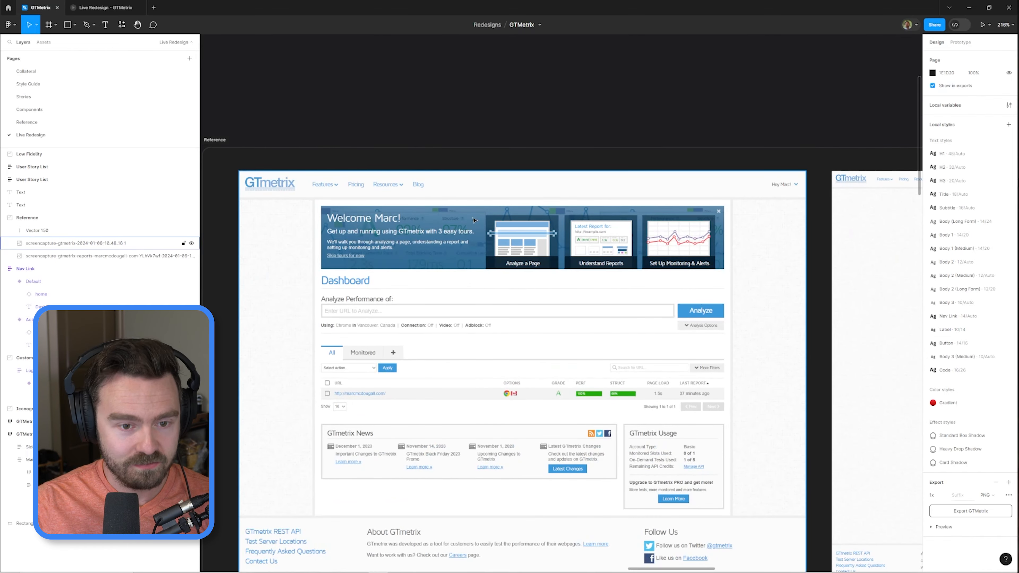
scroll(392, 256, "up", 2)
key("shift+p")
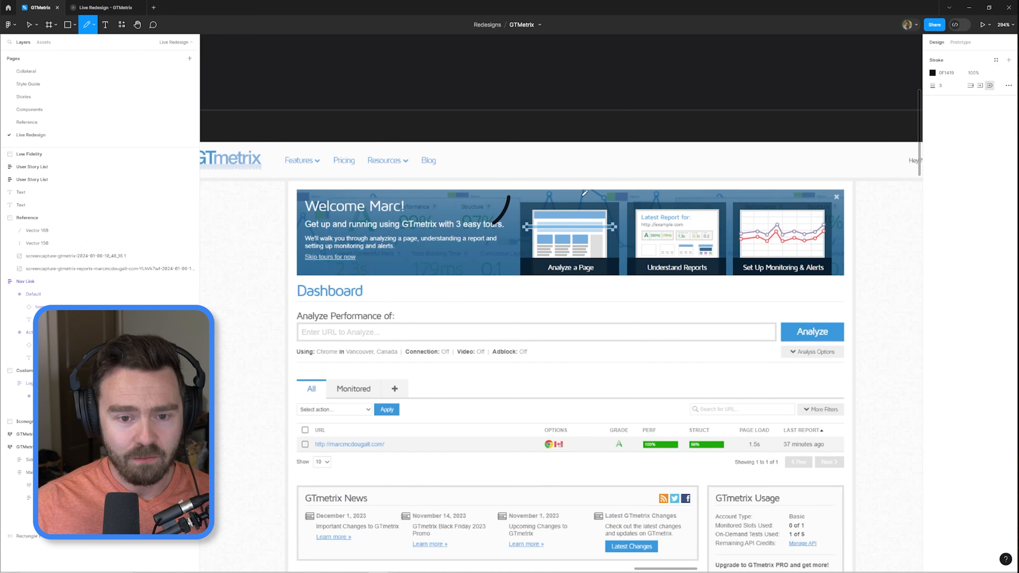
mouse_move(352, 216)
left_mouse_down()
mouse_move(292, 224)
mouse_move(414, 240)
mouse_move(396, 220)
mouse_move(337, 219)
left_mouse_up()
key("ctrl+z")
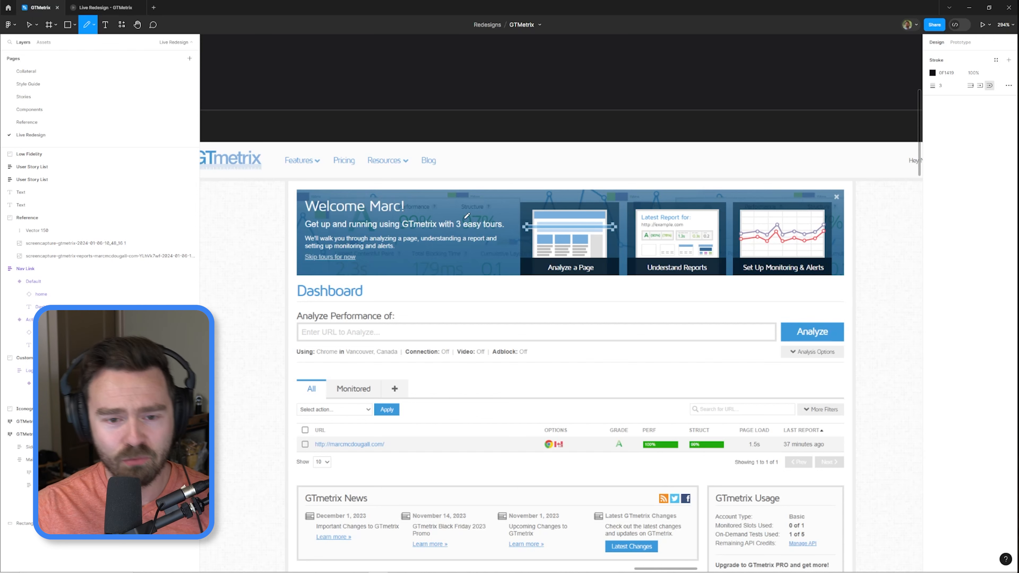
mouse_move(461, 202)
left_mouse_down()
mouse_move(465, 221)
mouse_move(477, 208)
left_mouse_up()
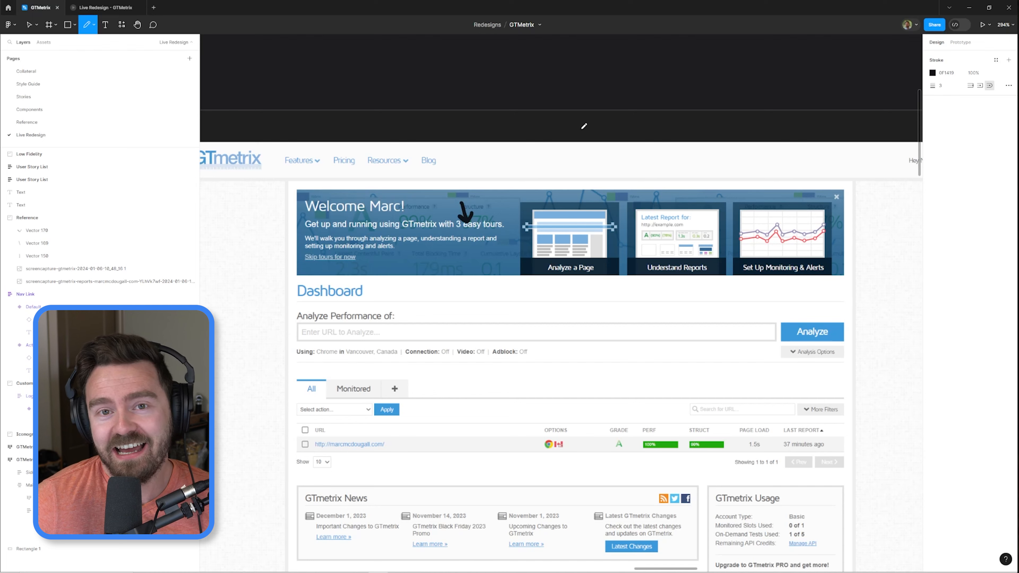
key("ctrl+z")
key("ctrl+z")
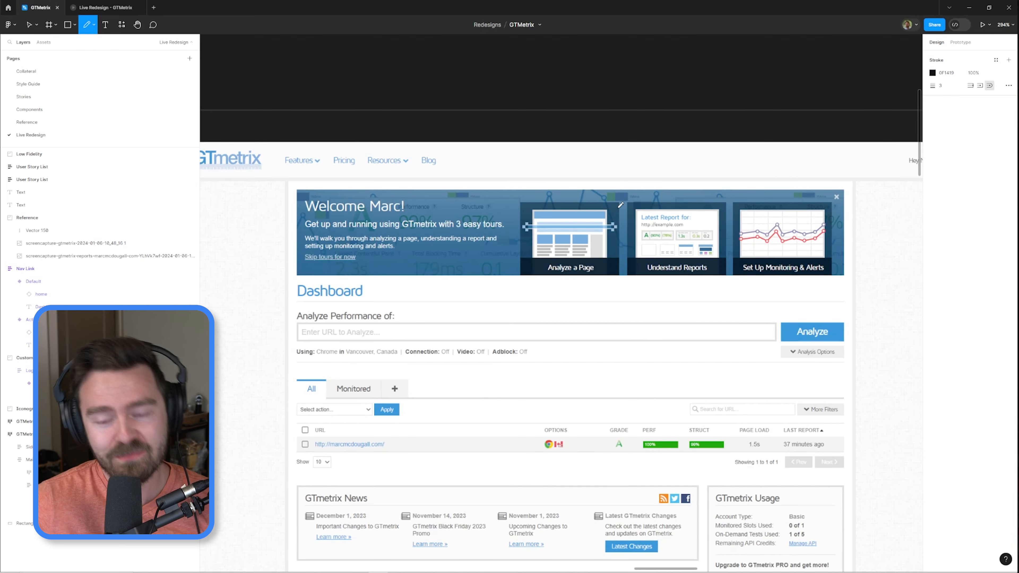
- Set the clock icon frame's horizontal and vertical padding to 5, and vertically centre the banner's icon-and-text row
scroll(618, 202, "down", 4)
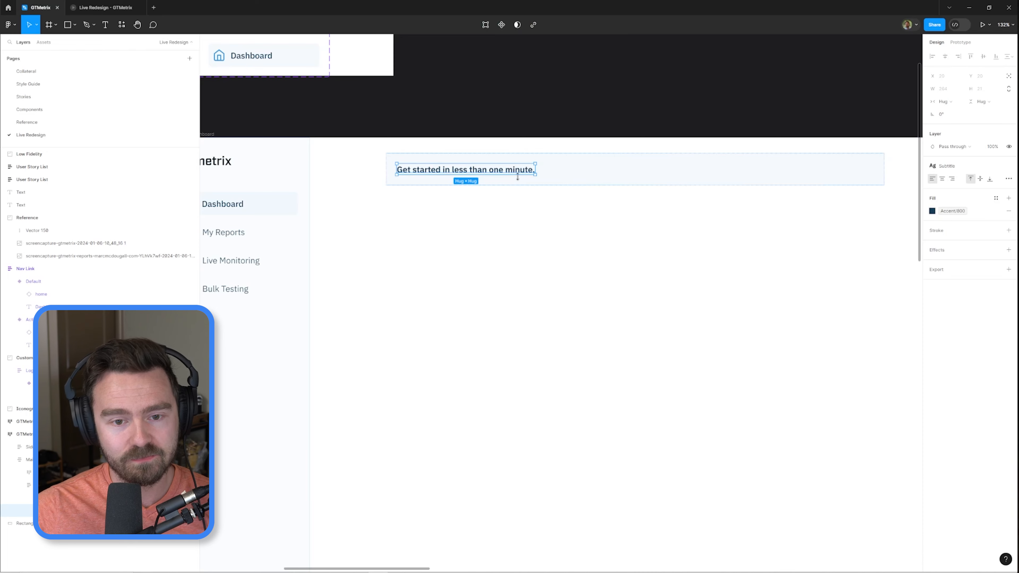
scroll(506, 174, "up", 3)
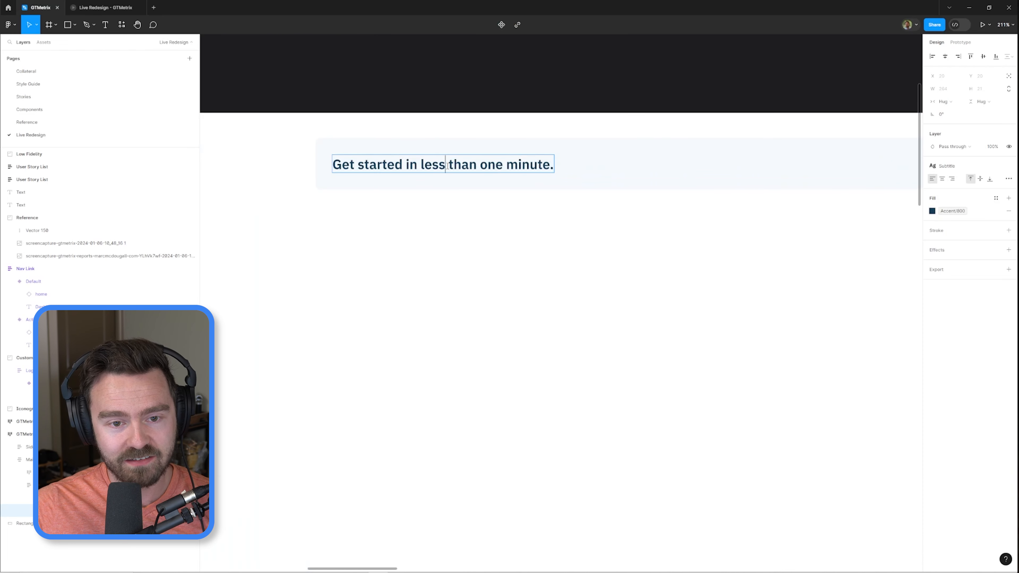
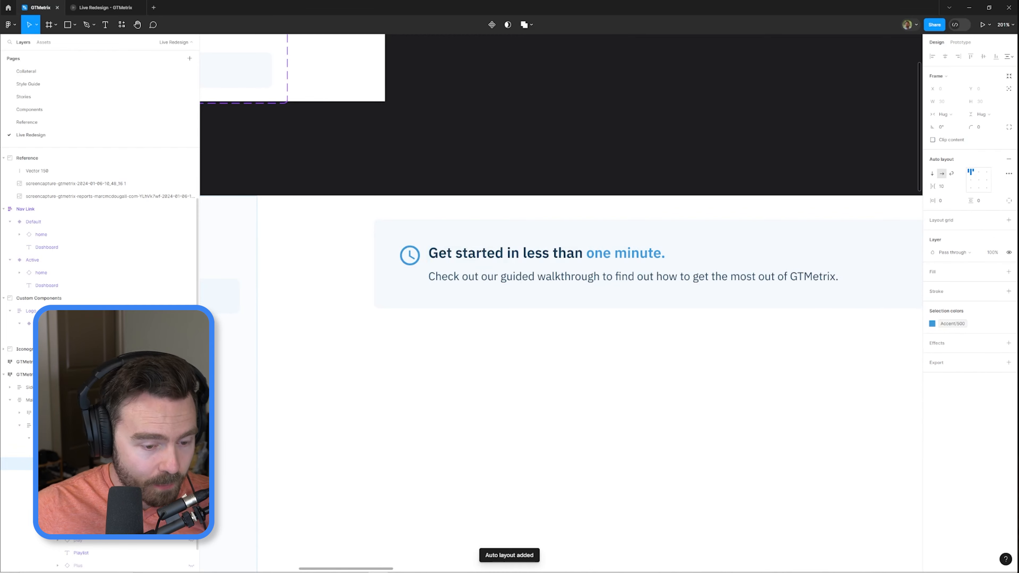
left_click(946, 201)
type("5")
key("Tab")
type("5")
key("Return")
key("shift+Return")
left_click(971, 180)
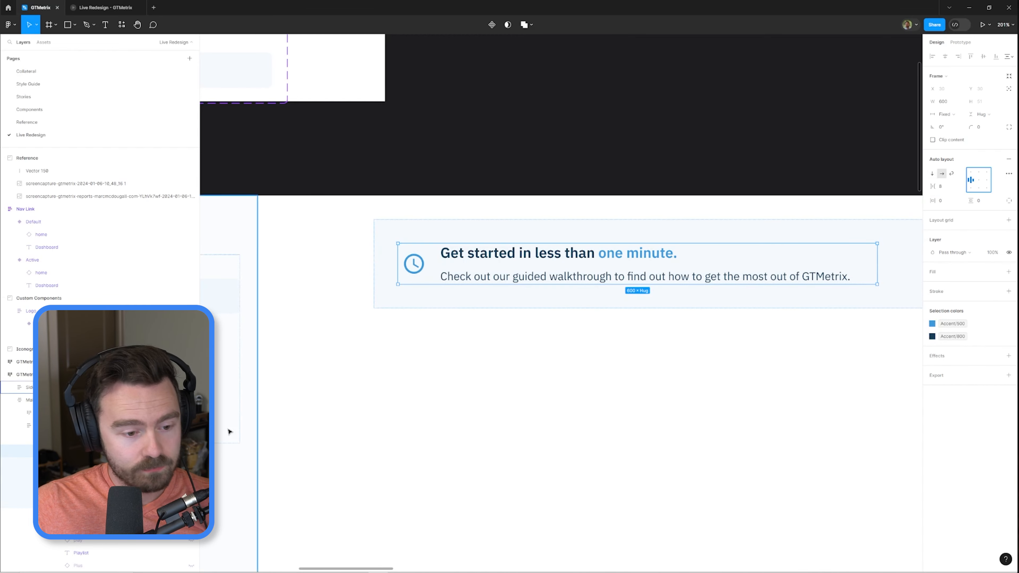
- Fill the clock icon's frame with Accent/100 and set its corner radius to 6
left_click(133, 464)
left_click(996, 272)
left_click(866, 420)
left_click(984, 127)
type("30")
key("Return")
left_click(987, 127)
type("6")
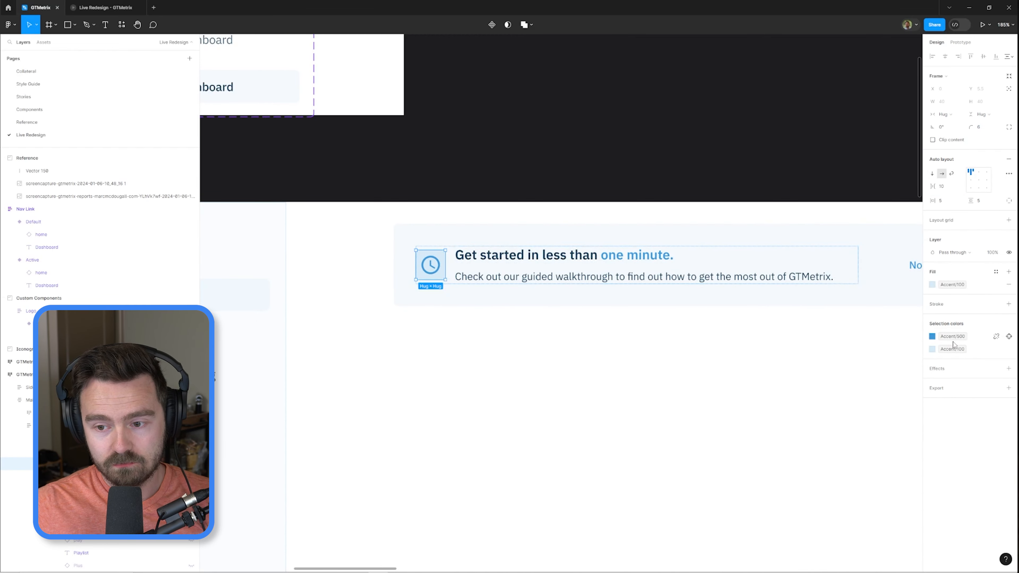
- Resize the clock icon to 24 and set its frame's padding to 10
double_click(430, 266)
left_click(982, 101)
type("24")
left_click(598, 209)
double_click(428, 266)
left_click(945, 205)
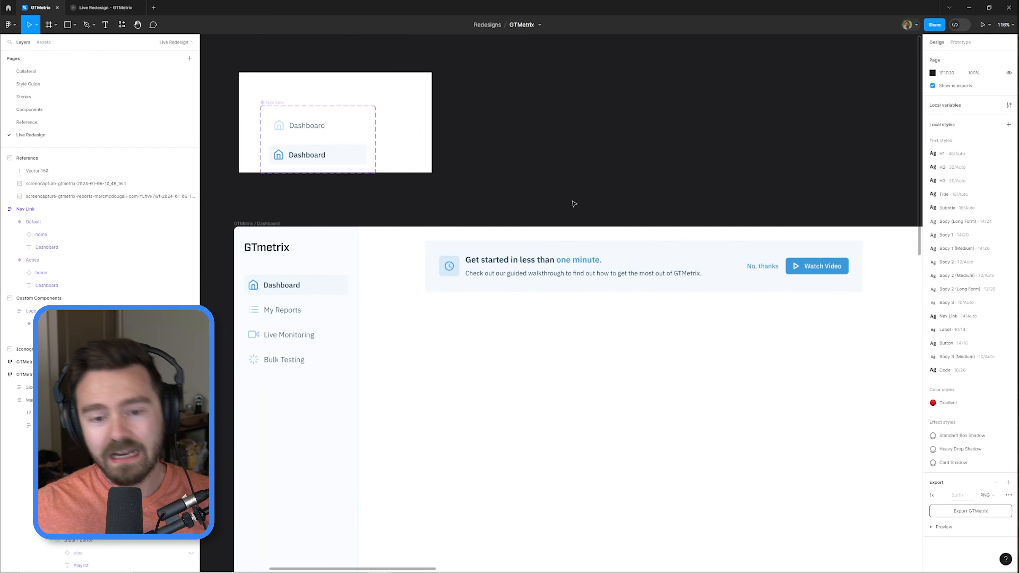
- Examine the clock icon badge in the notification banner, using temporary pencil marks
scroll(454, 274, "up", 3)
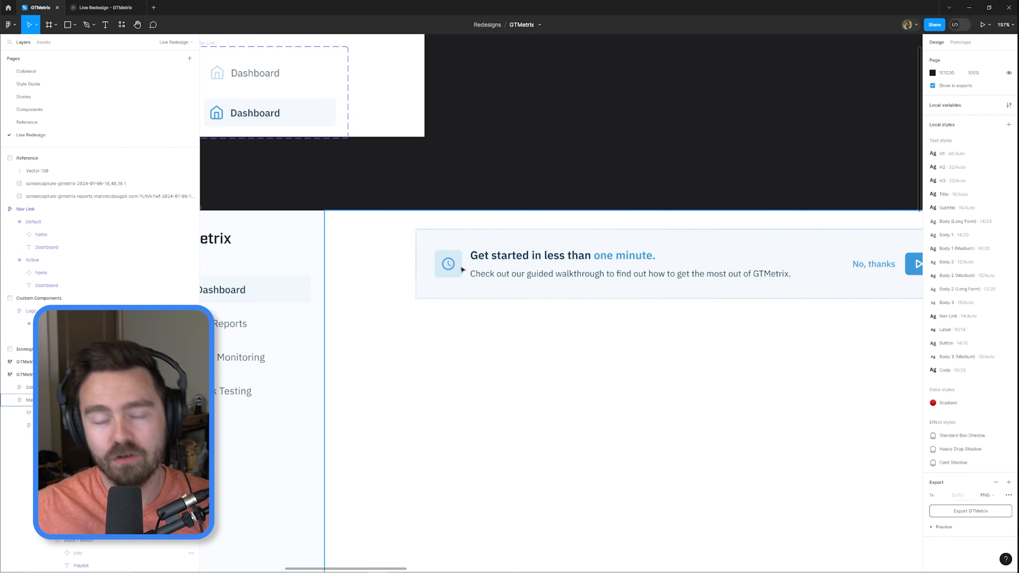
scroll(463, 270, "down", 2)
scroll(381, 288, "up", 4)
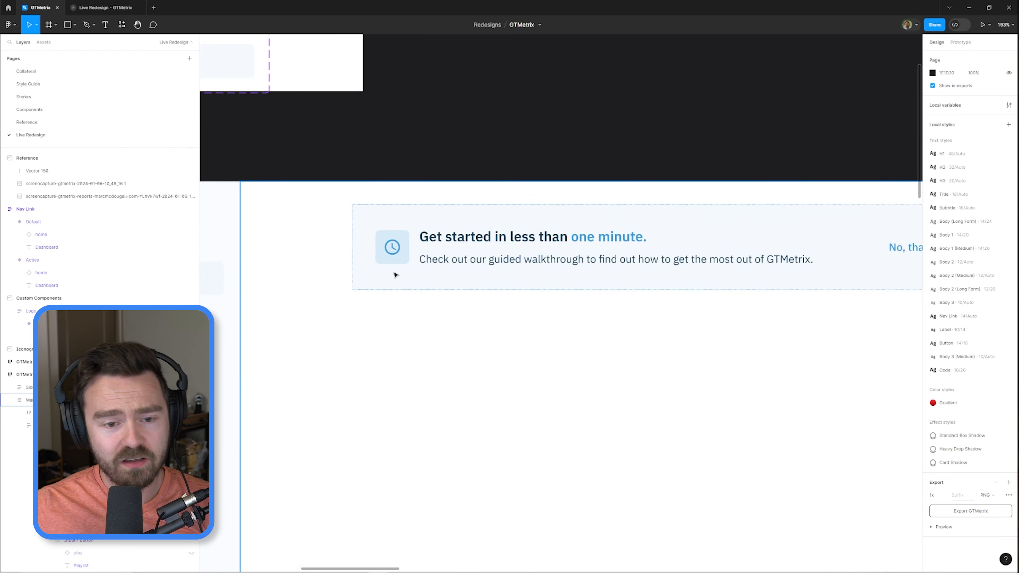
scroll(396, 275, "up", 2)
key("p")
left_click_drag(396, 231, 399, 202)
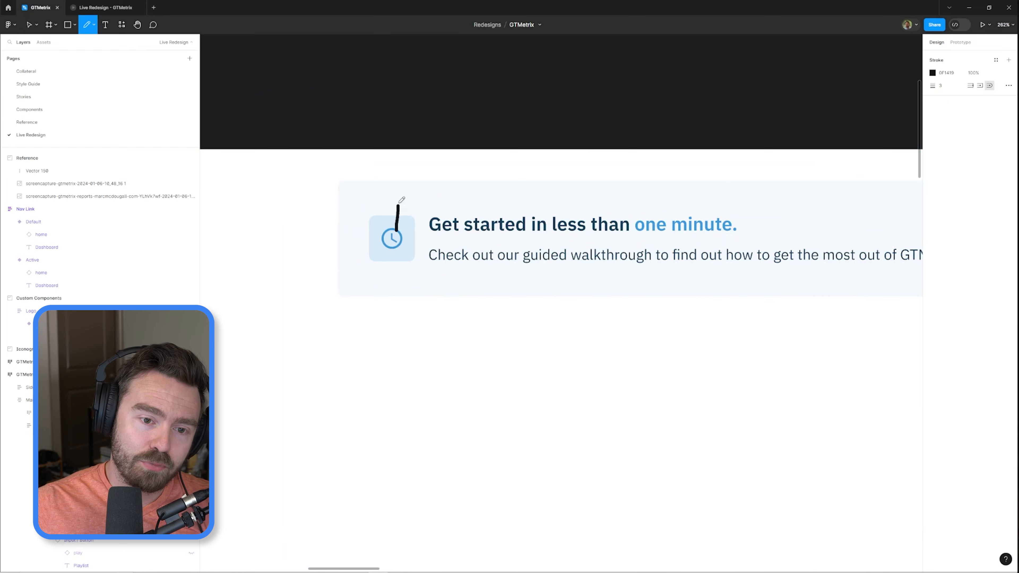
left_click_drag(344, 244, 432, 201)
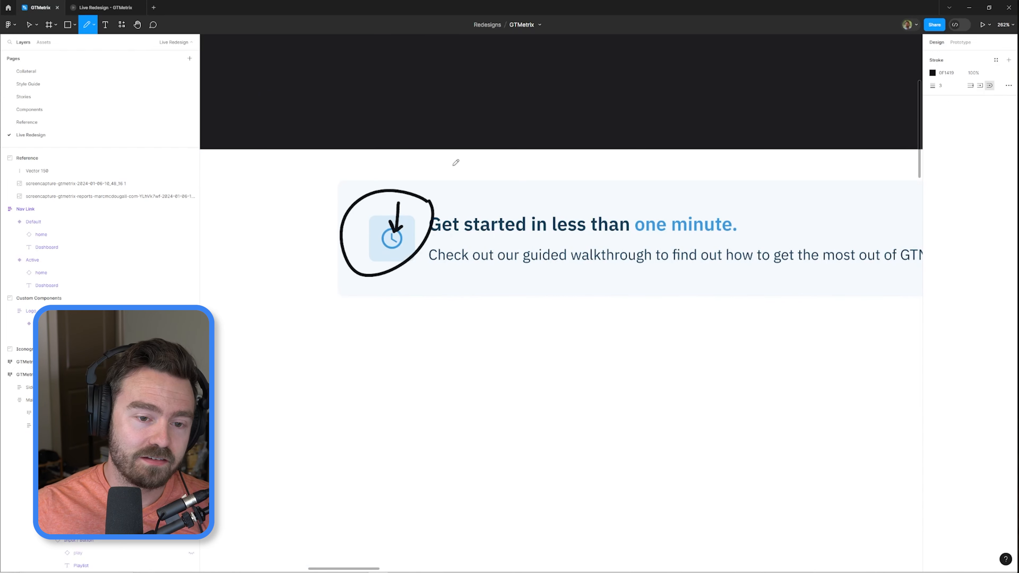
key("ctrl+z")
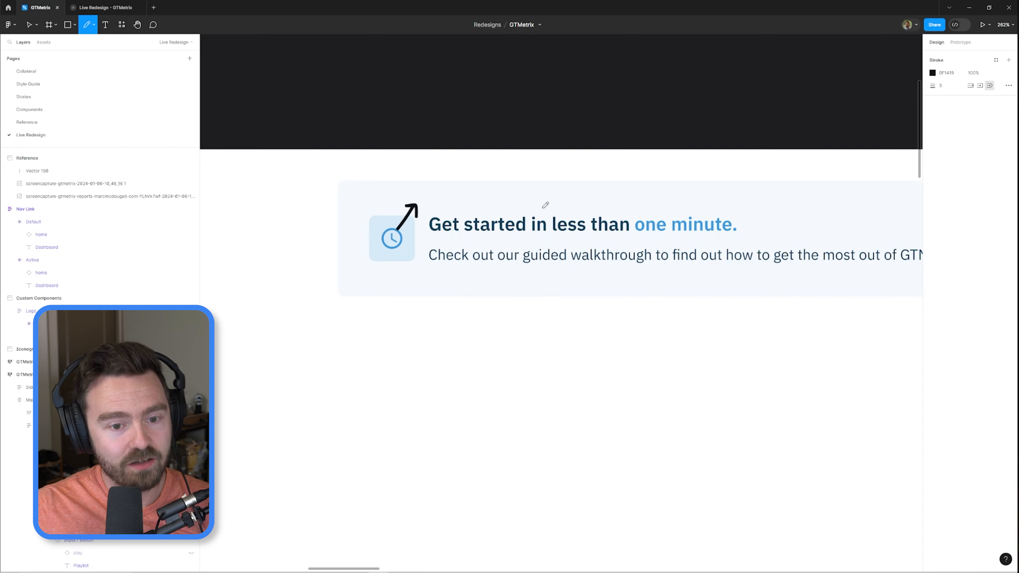
- Try enlarging the banner's clock icon to 44 and compare it with the rest of the banner
key("v")
double_click(400, 235)
double_click(400, 235)
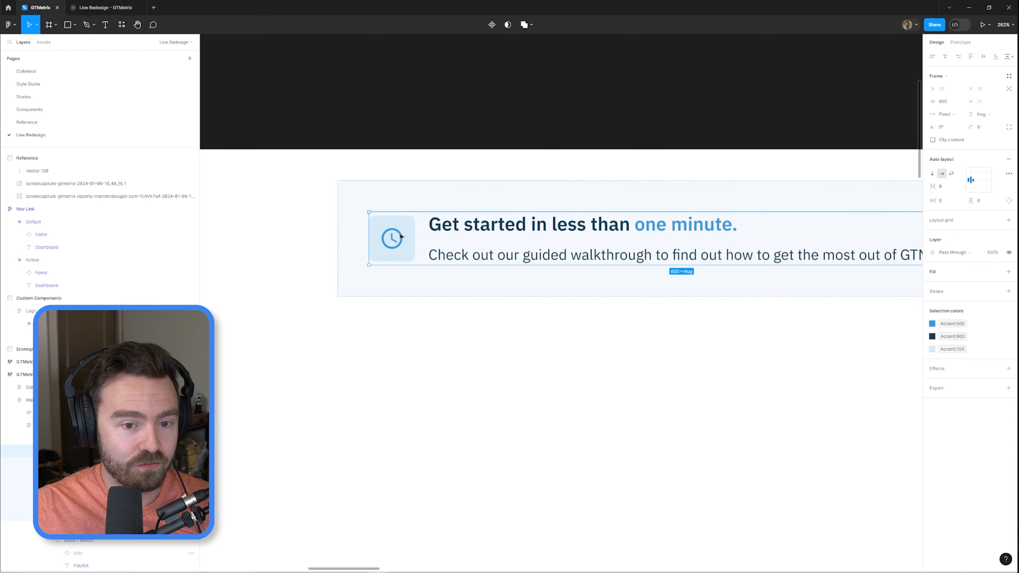
double_click(400, 235)
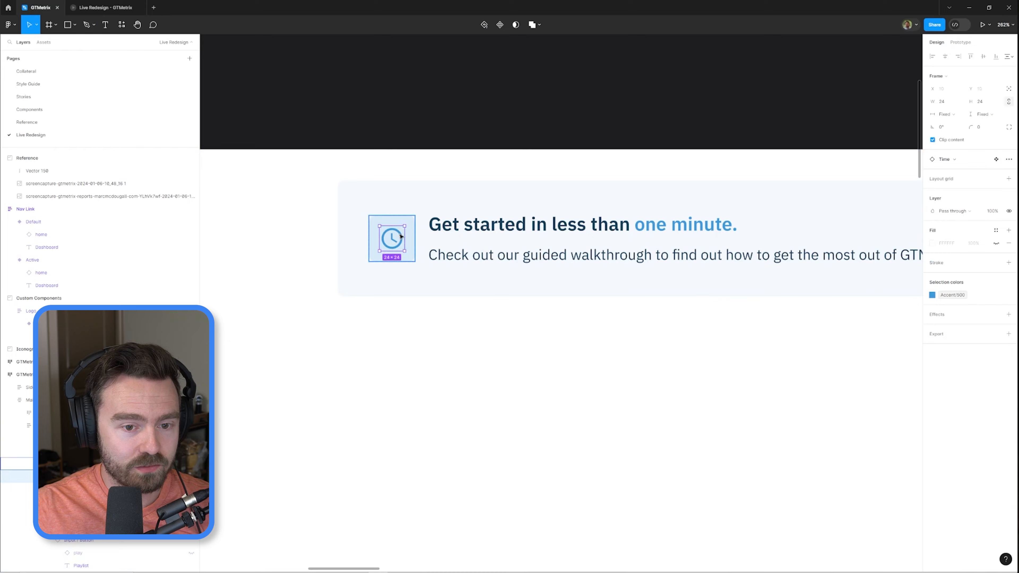
left_click(985, 99)
type("44")
key("Return")
left_click(546, 76)
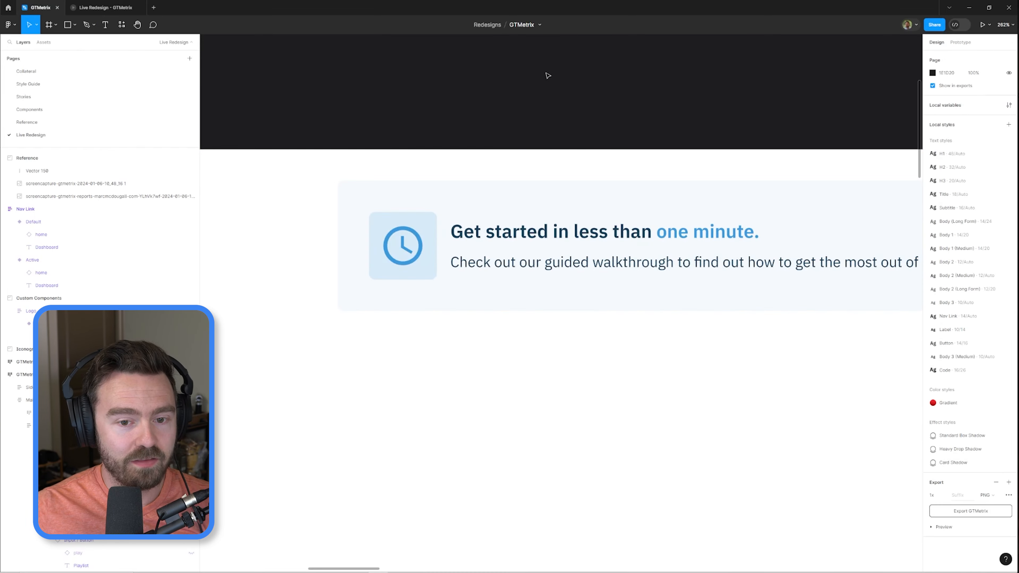
scroll(546, 77, "down", 5)
scroll(373, 209, "up", 10)
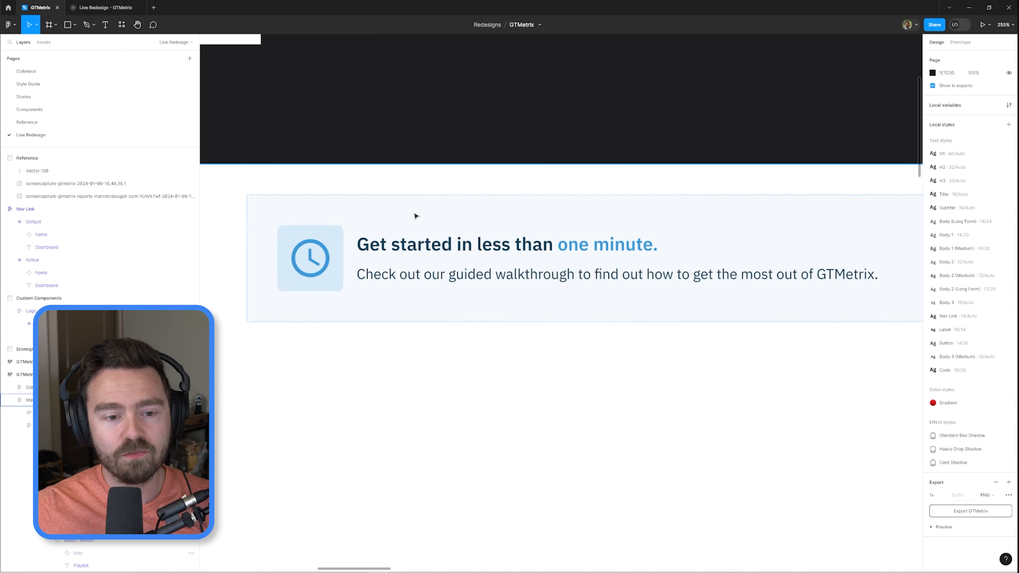
scroll(325, 254, "down", 4)
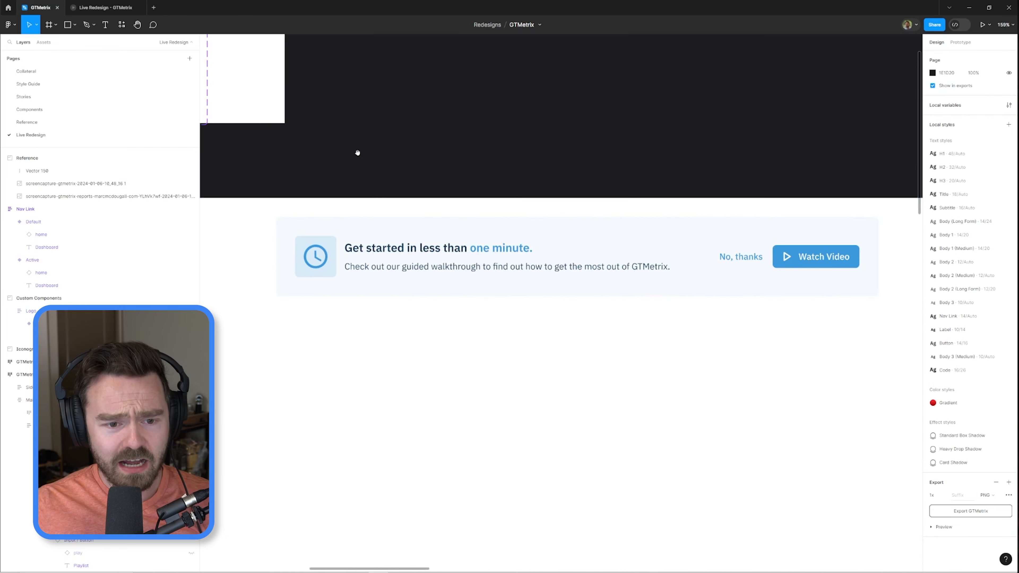
left_click_drag(357, 153, 408, 129)
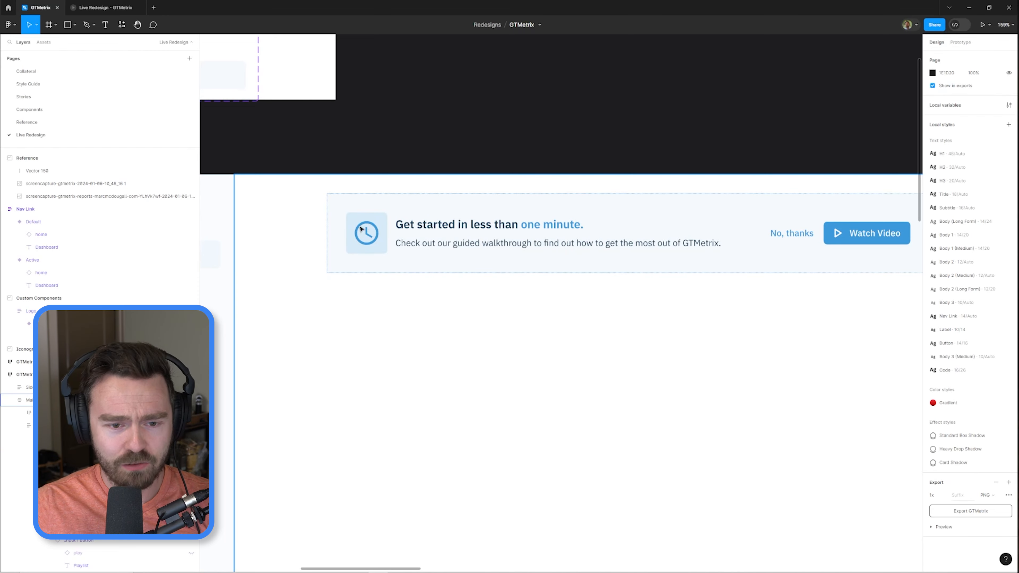
double_click(371, 234)
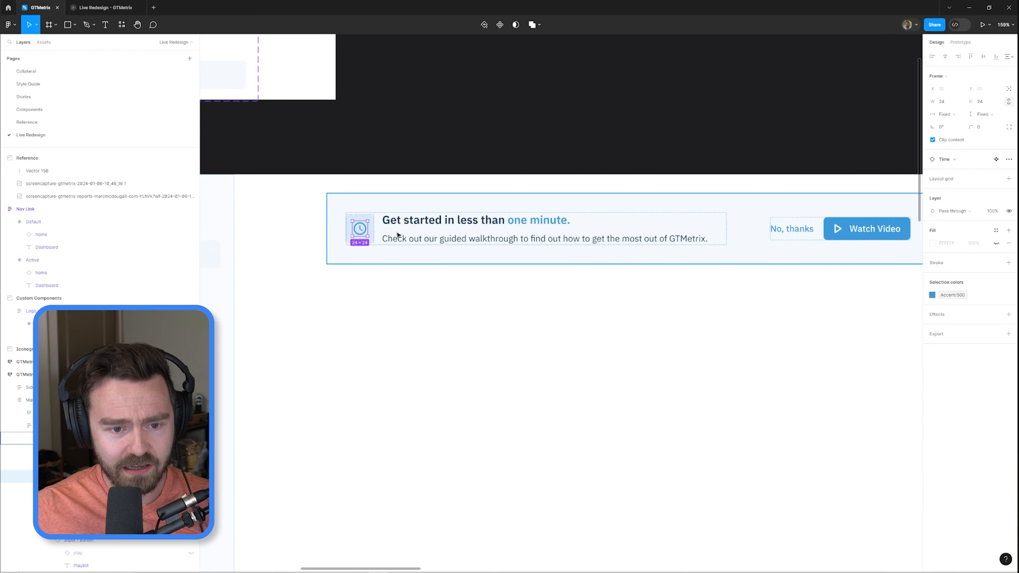
- Inspect the notification banner's icon badge, heading and overall layout settings
scroll(389, 159, "up", 3)
left_click(388, 158)
double_click(354, 281)
double_click(354, 281)
double_click(354, 281)
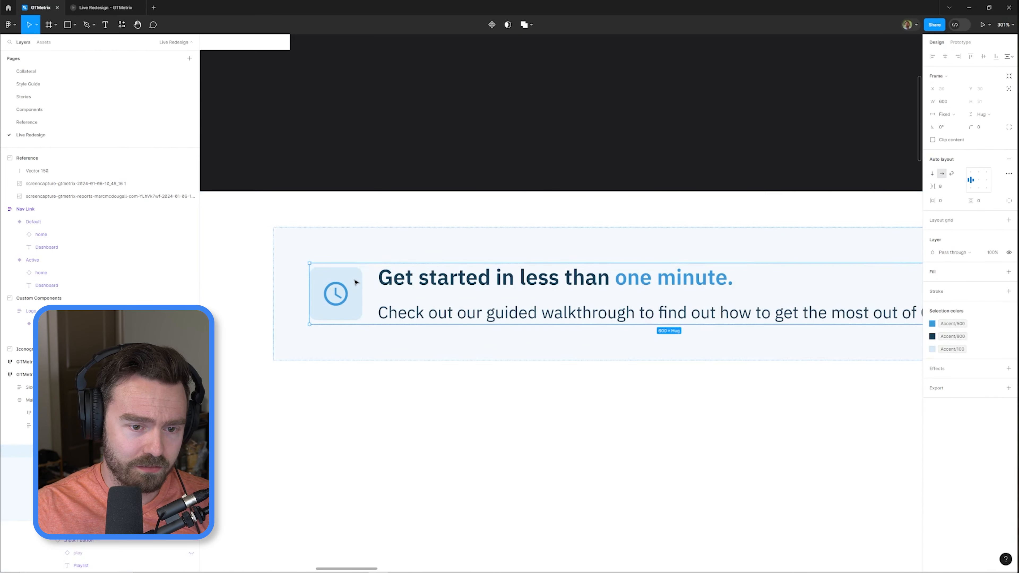
double_click(354, 281)
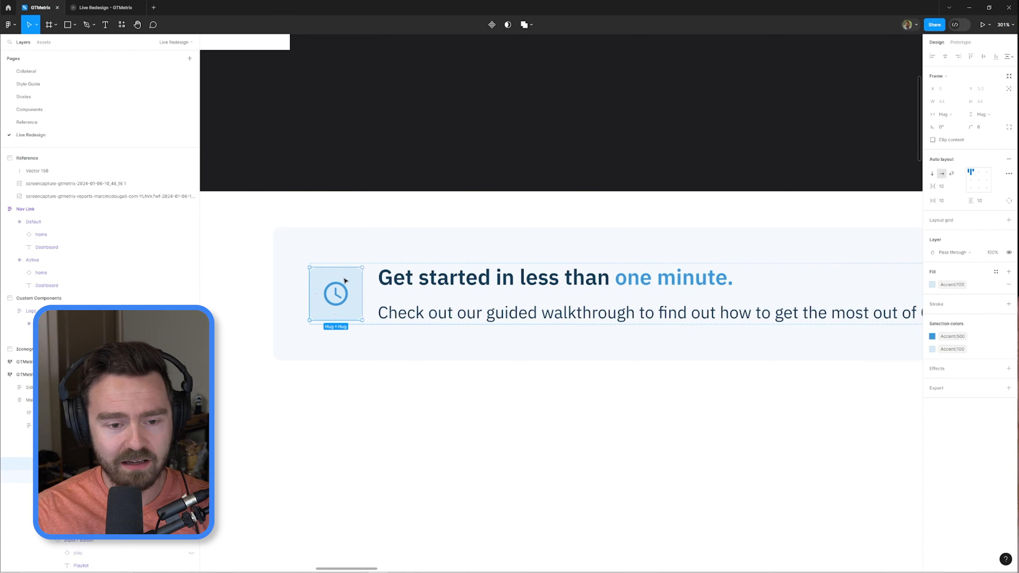
left_click(464, 139)
scroll(444, 245, "down", 3)
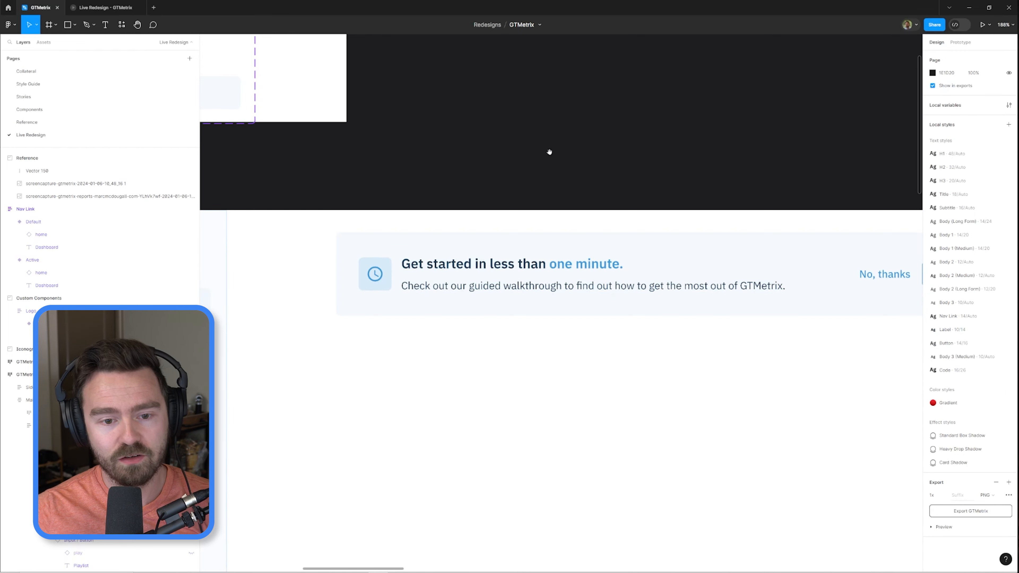
left_click_drag(558, 177, 464, 156)
scroll(464, 164, "down", 1)
left_click_drag(505, 123, 496, 125)
scroll(383, 231, "up", 2)
left_click(370, 241, "ctrl")
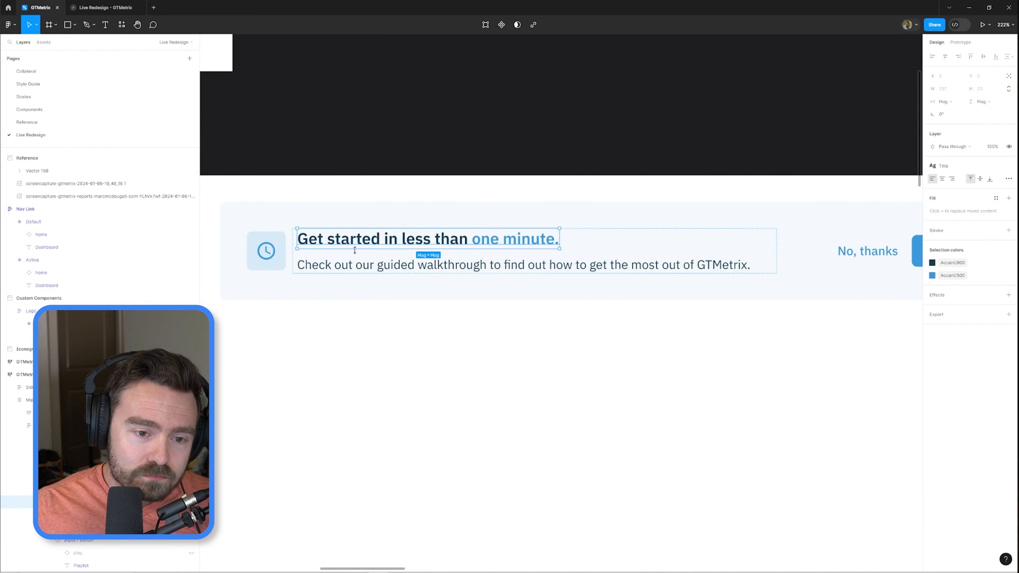
scroll(491, 289, "down", 2)
left_click(318, 264)
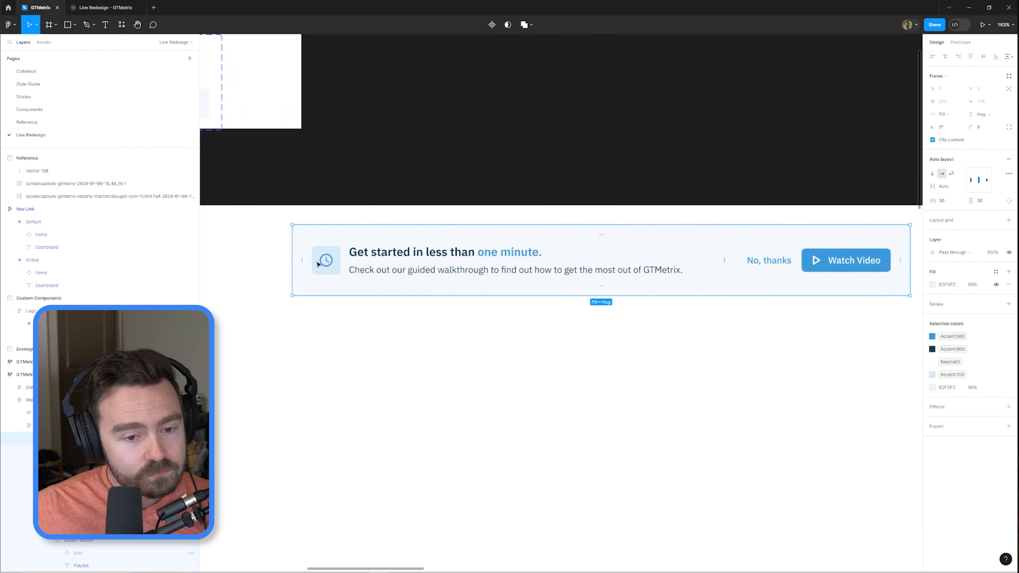
left_click(393, 175)
scroll(451, 163, "down", 1)
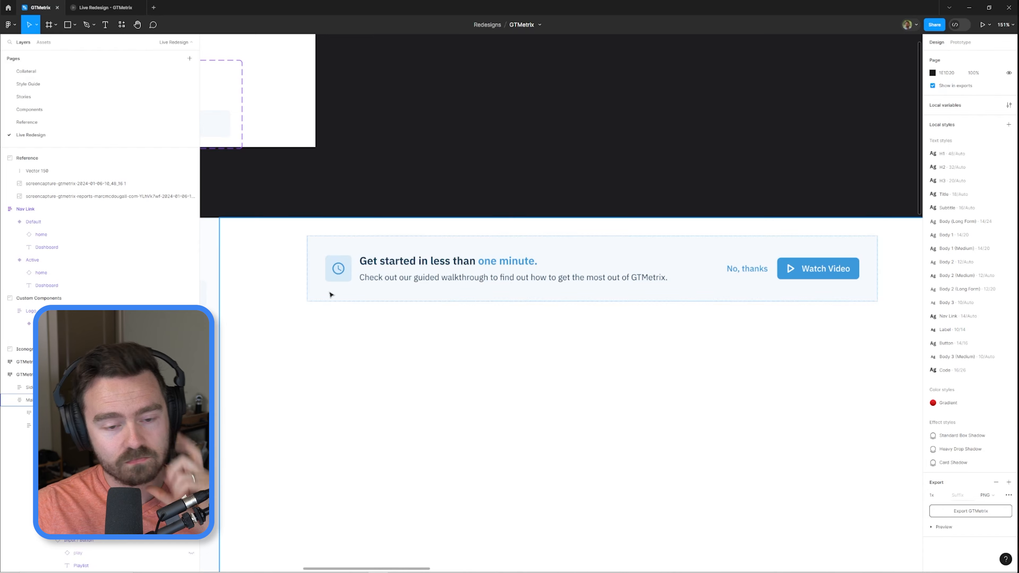
scroll(337, 268, "up", 2)
key("c")
left_click(339, 265)
type("About us")
key("shift+c")
- Add an auto-layout frame about 130 tall beneath the notification banner, filling the content width and hugging its height
scroll(478, 176, "down", 4)
left_click(346, 245, "ctrl")
key("f")
left_click_drag(464, 227, 665, 290)
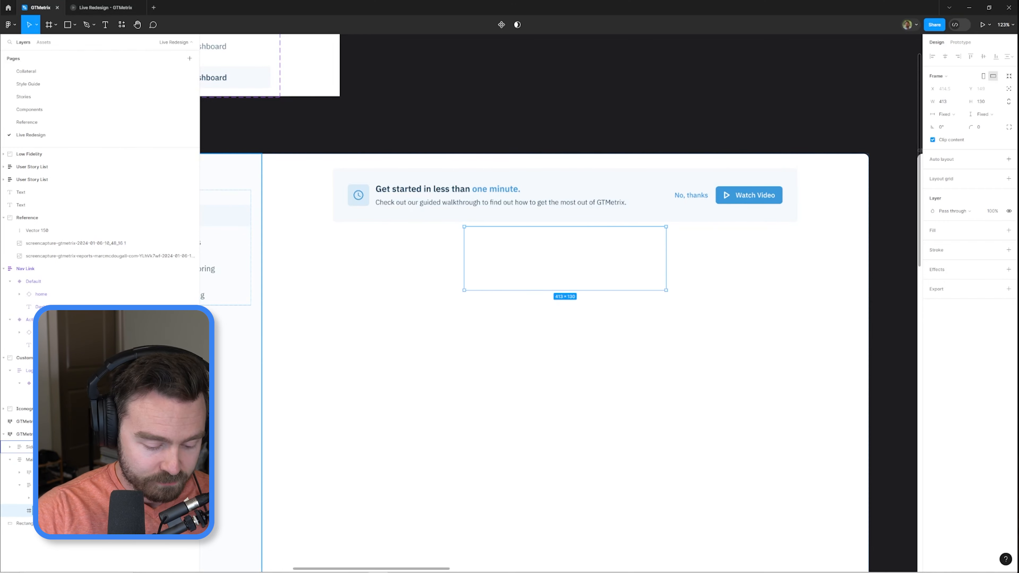
key("shift+a")
left_click(947, 114)
left_click(950, 126)
key("ctrl+x")
key("ctrl+v")
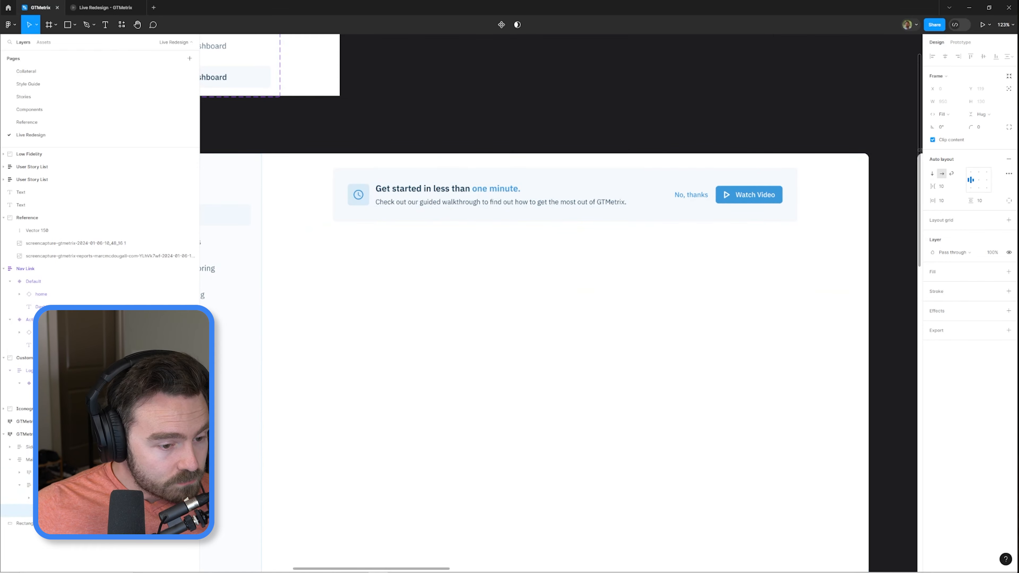
- Add an auto-layout input frame about 239 × 33 inside the new row, with a Neutral/50 stroke and corner radius 6
scroll(467, 247, "up", 2)
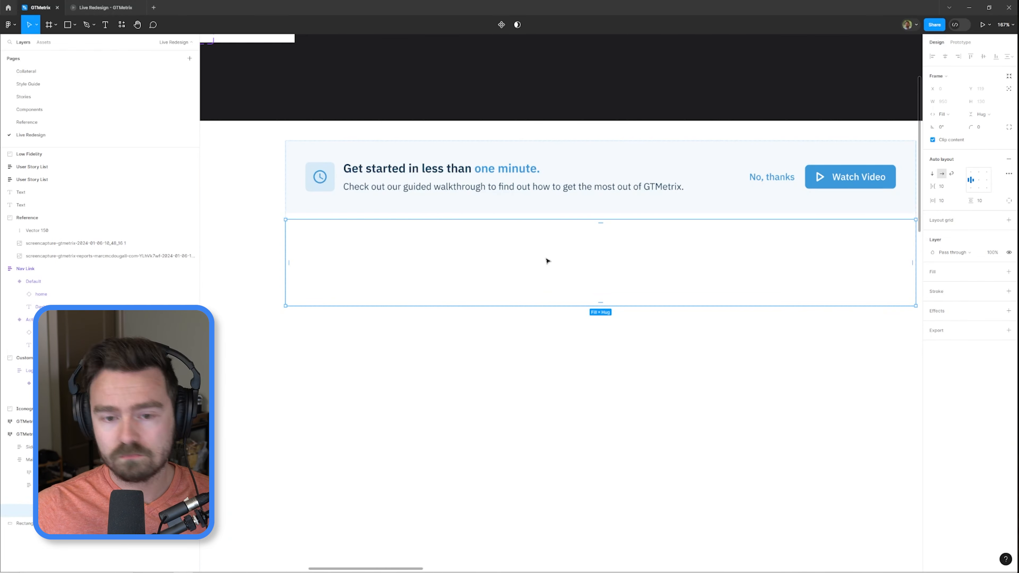
key("f")
left_click_drag(332, 248, 490, 271)
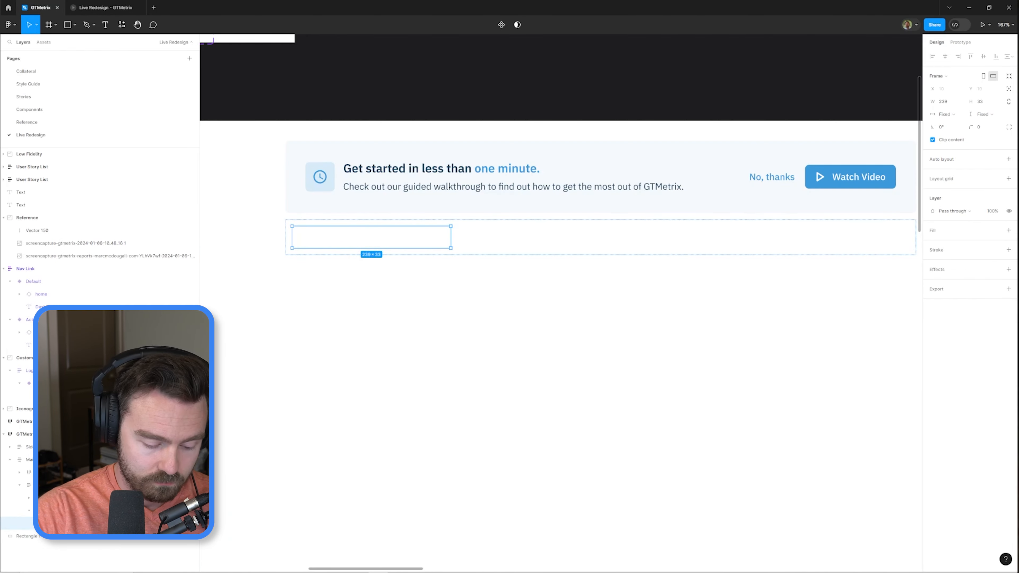
key("shift+a")
left_click(996, 291)
left_click(865, 404)
left_click(979, 127)
type("6")
key("Return")
- Set the surrounding row frame's horizontal and vertical padding to 0
key("shift+Return")
left_click(943, 201)
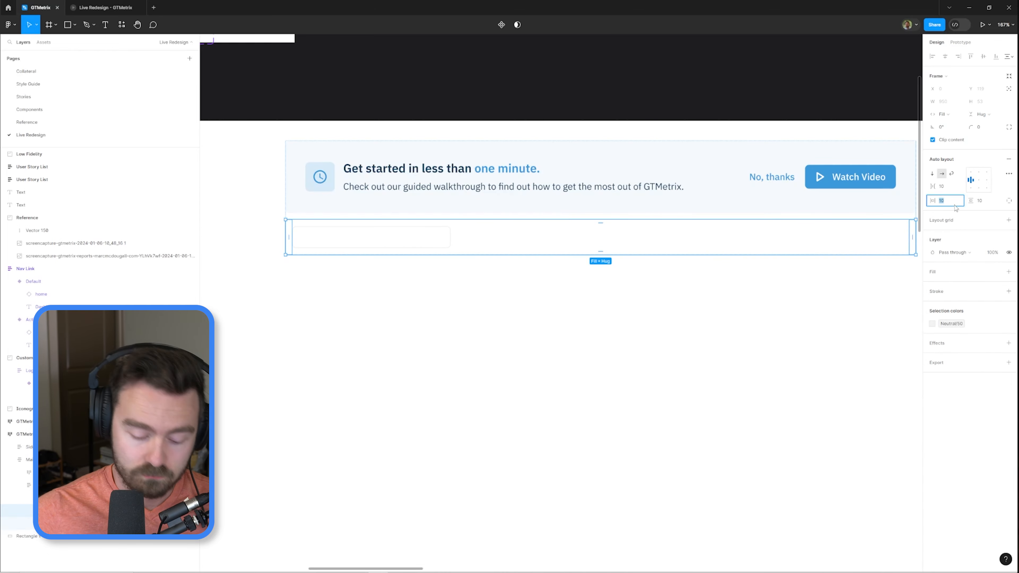
type("0")
key("Tab")
key("0")
key("Return")
key("Return")
left_click(941, 187)
- Add the placeholder text "Type URL to analyze..." inside the input frame and colour it Neutral/200
key("t")
left_click(296, 231)
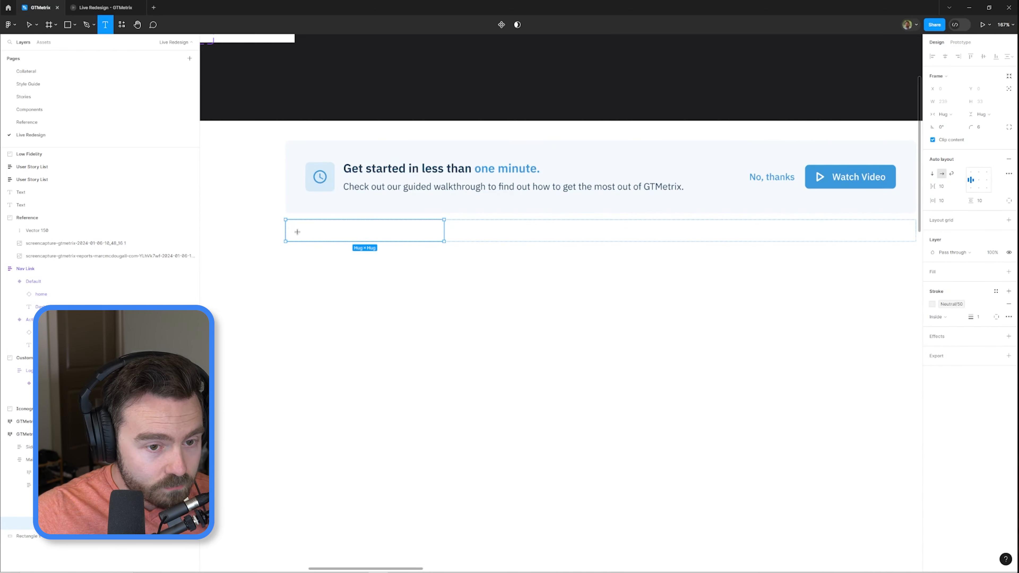
type("Type URL to analyze...")
left_click(995, 198)
left_click(879, 311)
- Make the URL input frame fill the full width of its row
key("shift+Return")
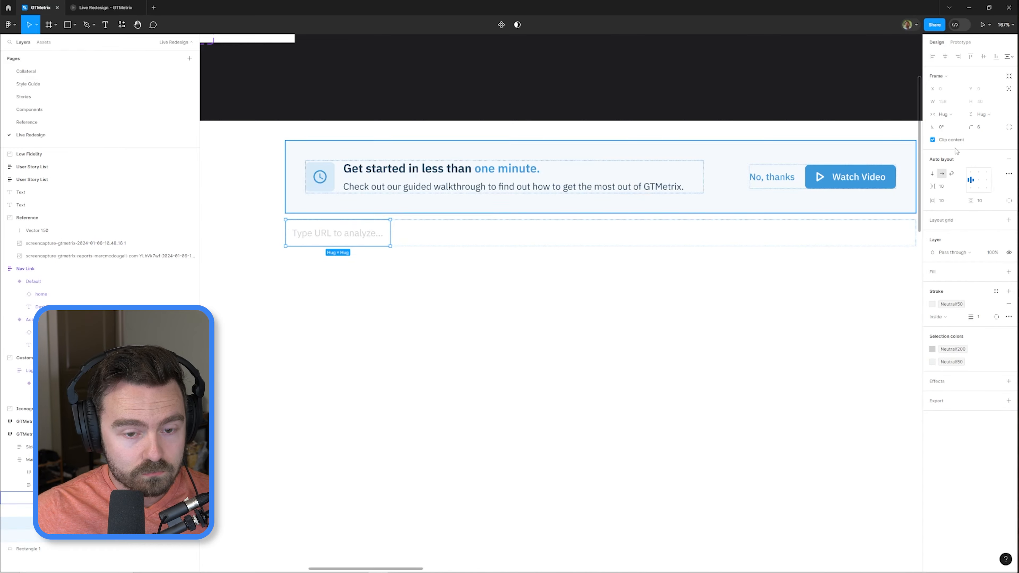
double_click(390, 232, "alt")
scroll(498, 225, "down", 3)
key("shift+Return")
left_click_drag(449, 249, 528, 258)
- Place a copy of the Watch Video button in the URL input row
left_click(817, 185, "ctrl")
key("ctrl+c")
left_click(550, 234)
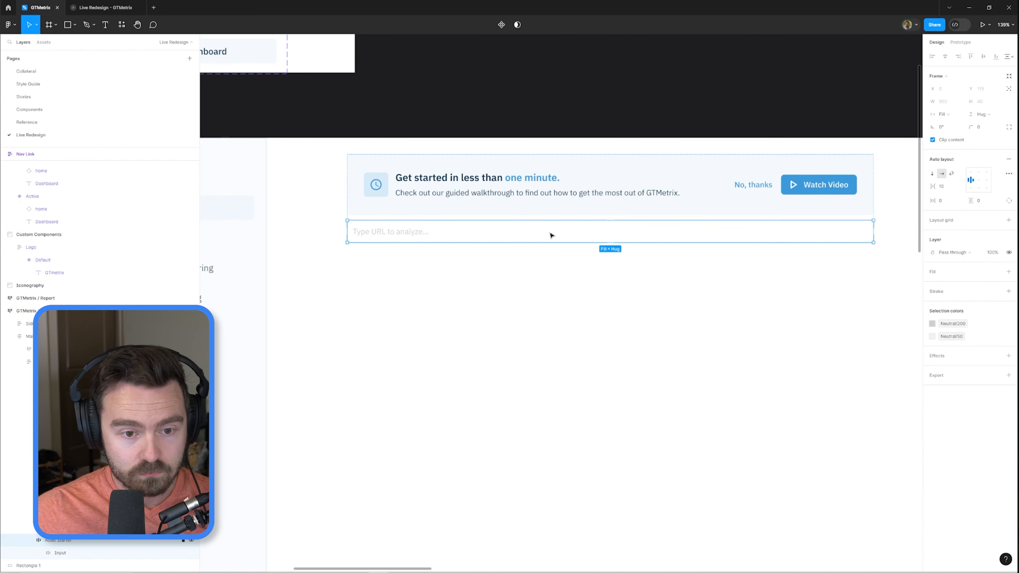
key("ctrl+v")
left_click(771, 278)
- Set the spacing between the URL input and its button to 20
scroll(771, 278, "up", 3)
left_click(773, 232, "ctrl")
left_click(941, 186)
type("20t")
- Change the copied button's label to "Analyze" and hide its play icon
left_click(835, 231)
type("Analyze")
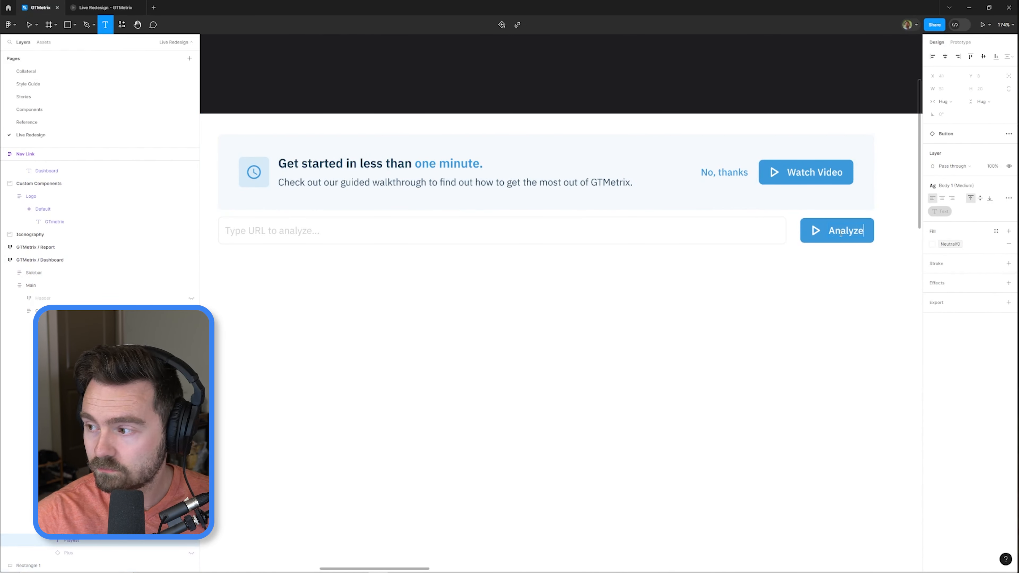
left_click(835, 240, "ctrl")
left_click(978, 197)
scroll(862, 281, "down", 3)
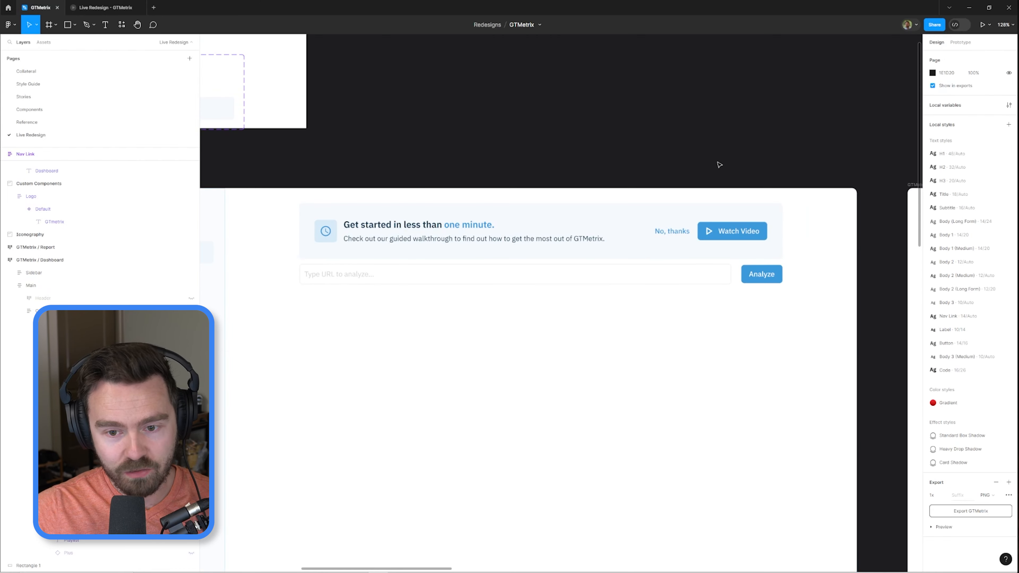
scroll(718, 164, "up", 2)
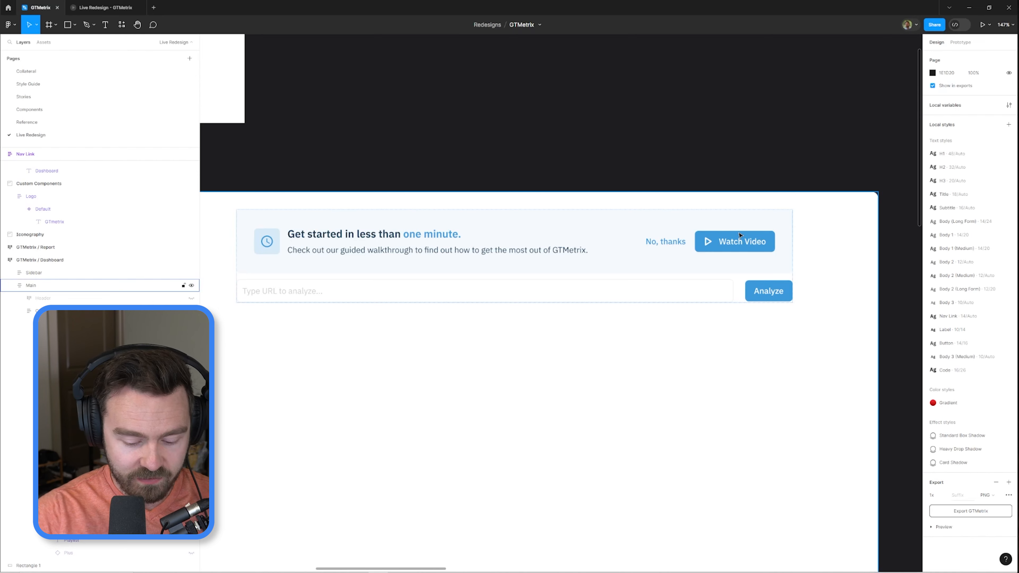
- Sketch freehand arrows pointing at the Watch Video and Analyze buttons with the Pencil tool
key("p")
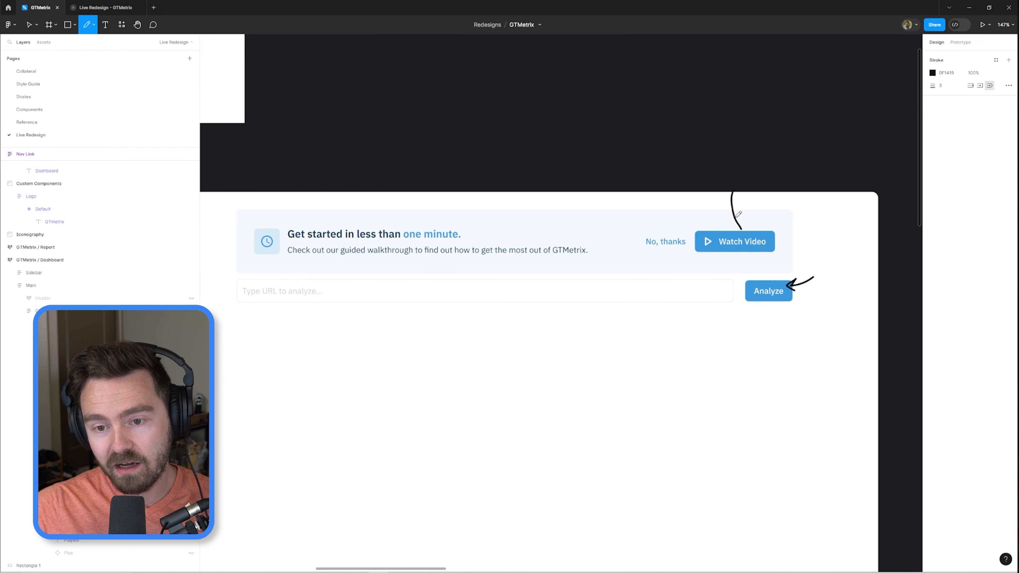
mouse_move(733, 219)
left_mouse_down()
mouse_move(741, 230)
mouse_move(748, 219)
left_mouse_up()
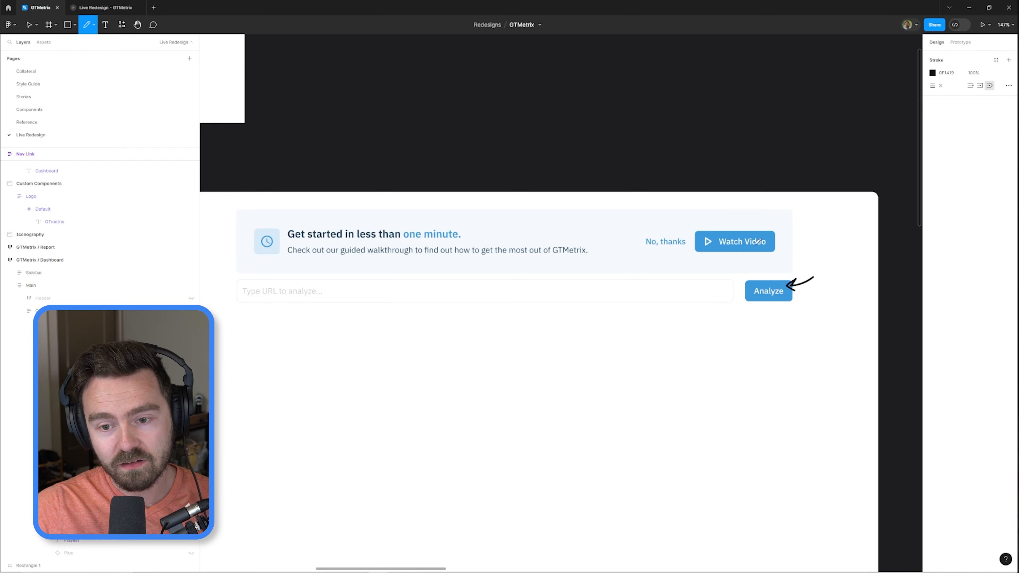
- Remove the Watch Video button's fill and give the button an Accent/500 stroke
key("v")
scroll(746, 259, "up", 2)
double_click(746, 238)
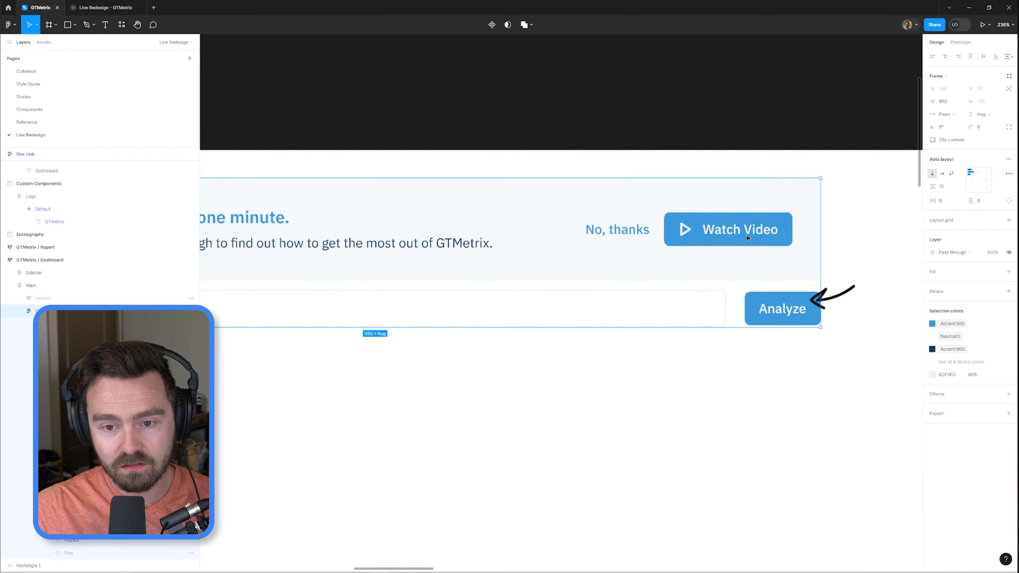
double_click(746, 236)
double_click(746, 236)
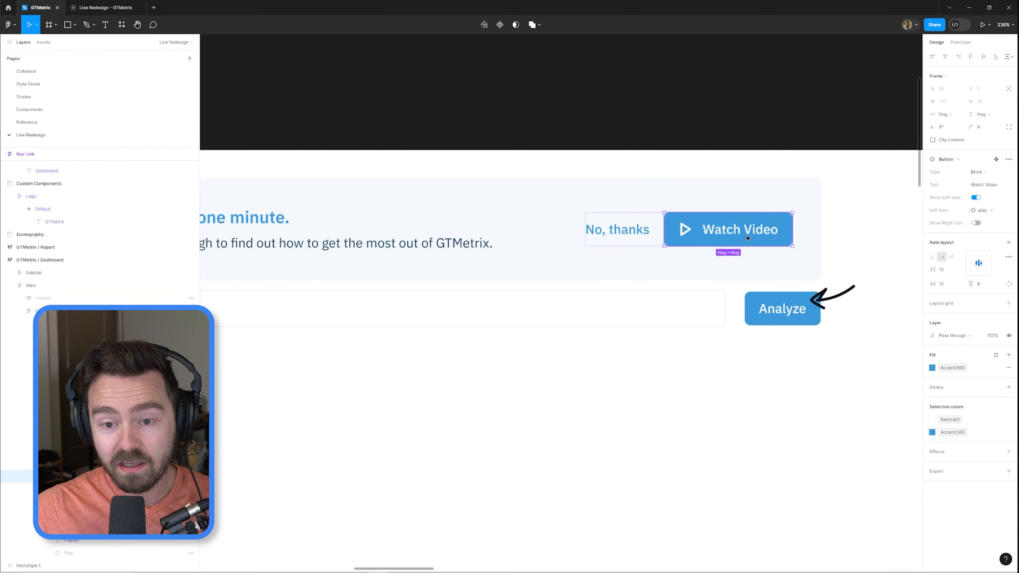
left_click(1009, 369)
left_click(996, 374)
scroll(862, 482, "down", 3)
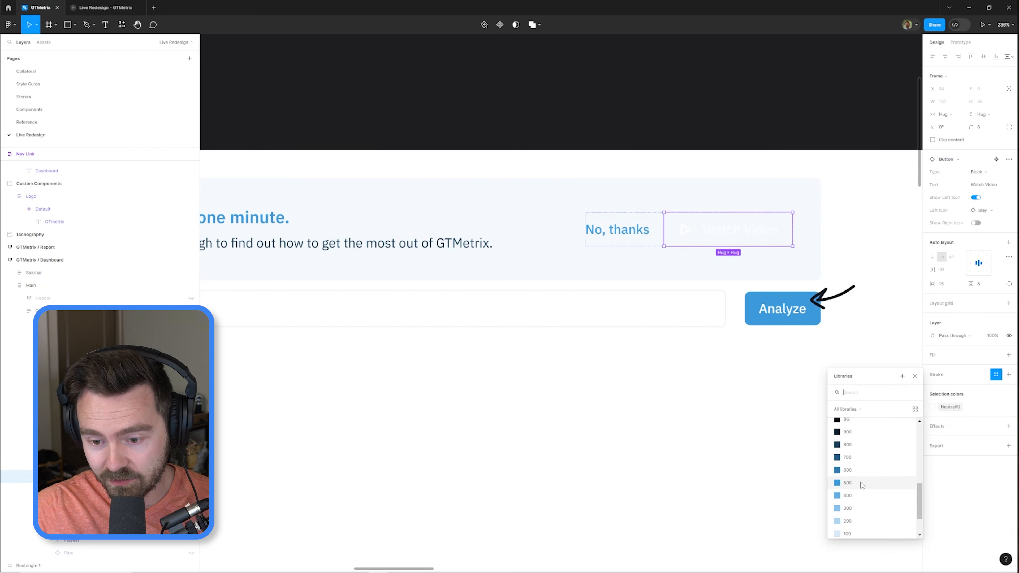
left_click(856, 481)
- Recolour the Watch Video button's label and play icon to Accent/500
double_click(739, 231)
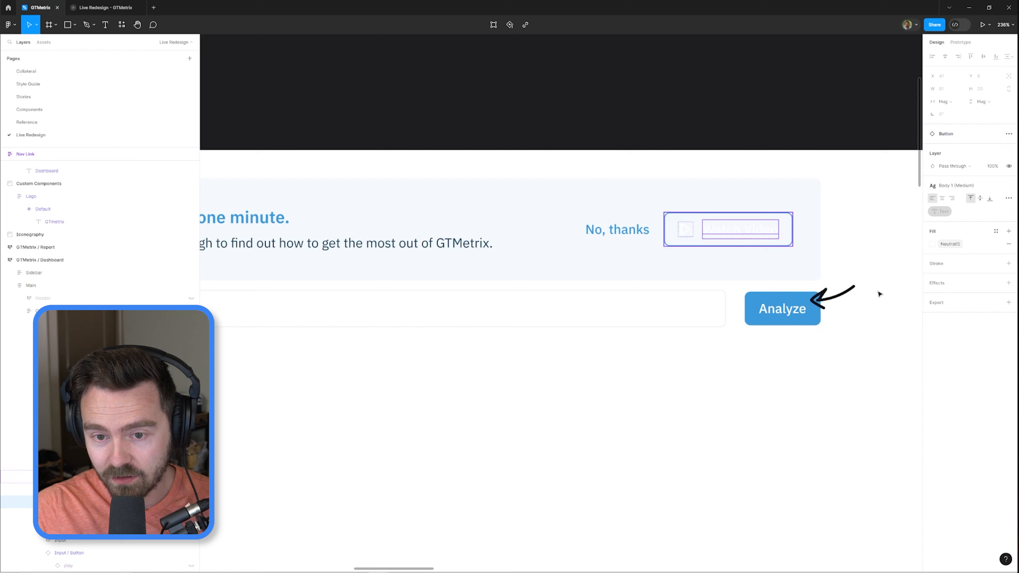
left_click(686, 230, "shift")
left_click(933, 275)
scroll(873, 402, "down", 3)
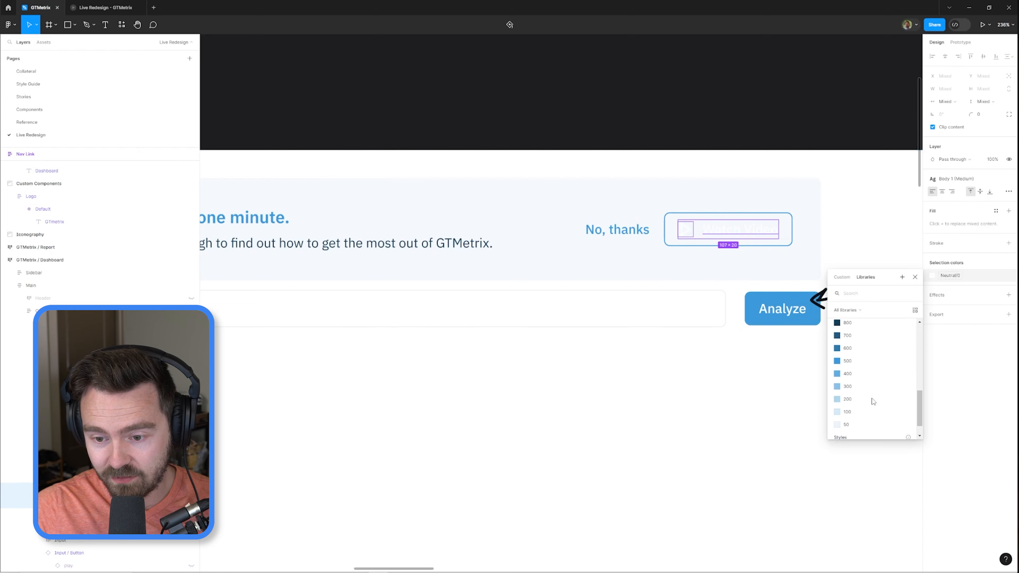
left_click(855, 361)
left_click(754, 115)
scroll(753, 119, "down", 3)
left_click_drag(726, 52, 744, 72)
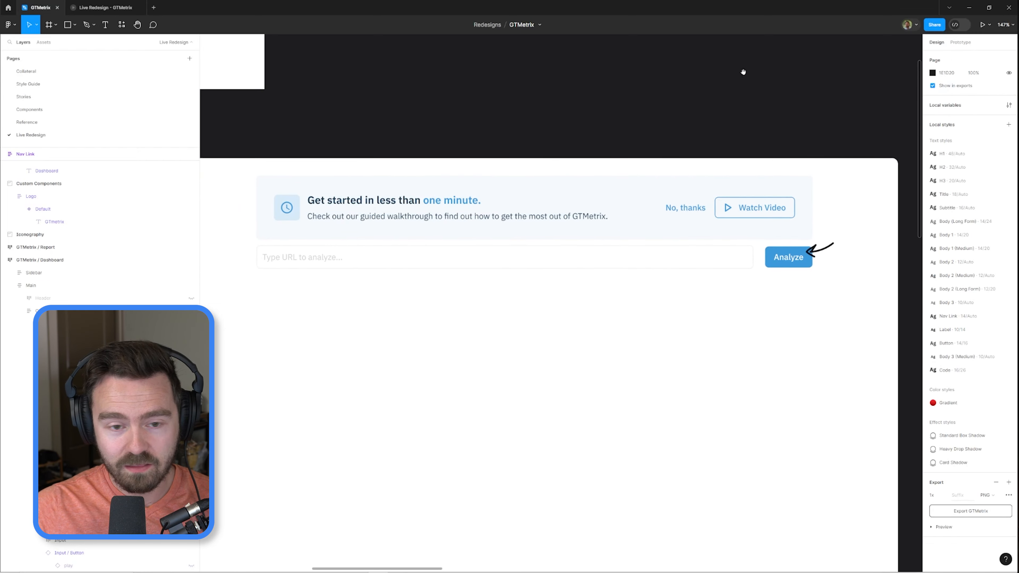
- Fill the outlined Watch Video button with Accent/100
scroll(762, 108, "right", 2)
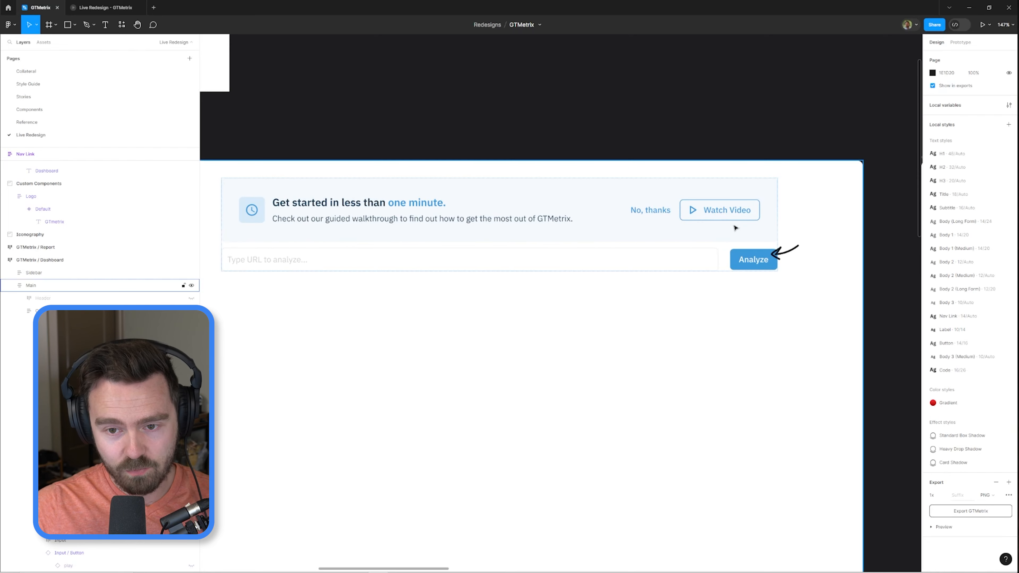
scroll(717, 205, "up", 3)
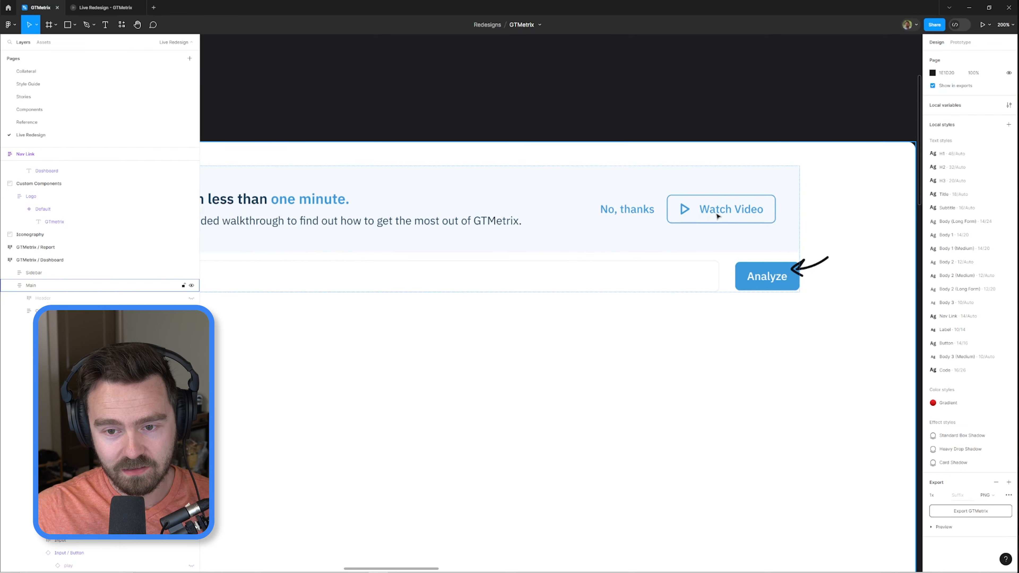
left_click(717, 217)
double_click(718, 217)
double_click(719, 218)
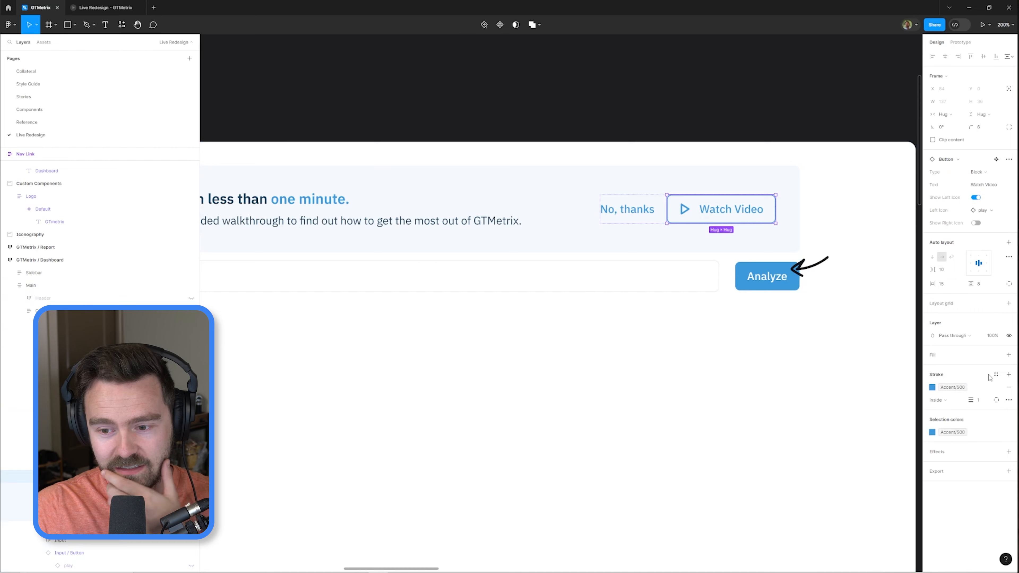
left_click(996, 355)
scroll(874, 462, "down", 5)
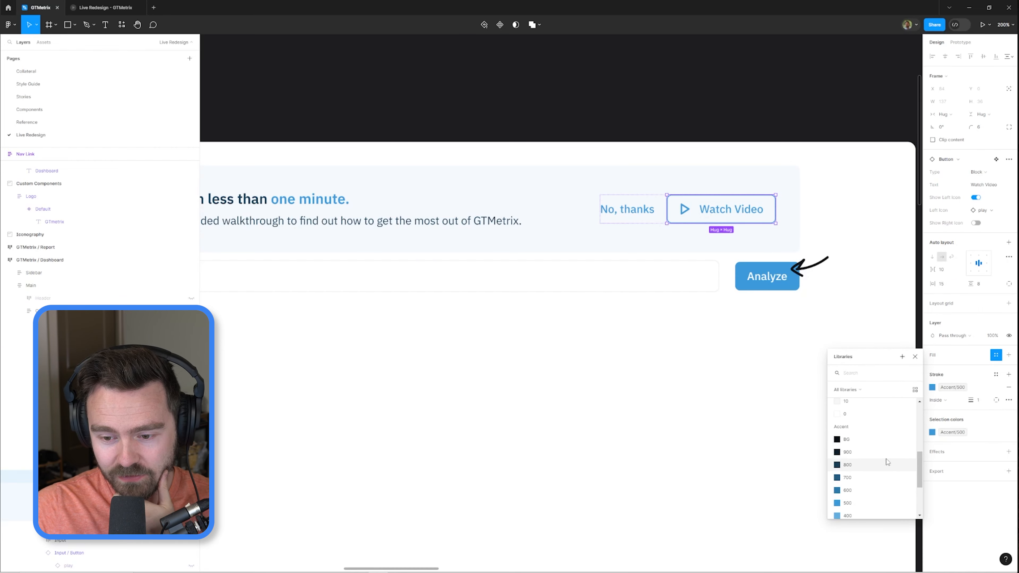
left_click(859, 477)
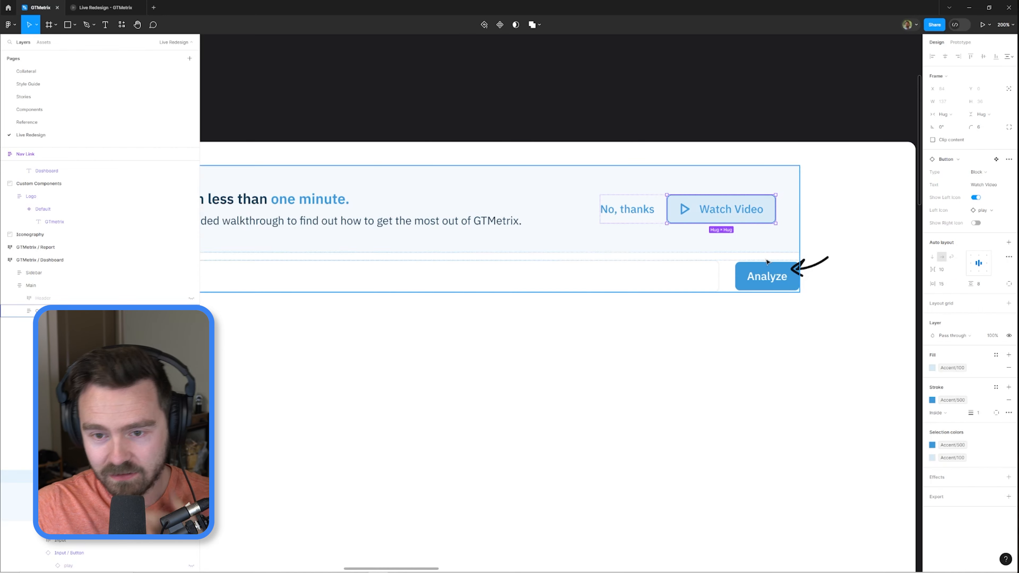
scroll(740, 89, "left", 6)
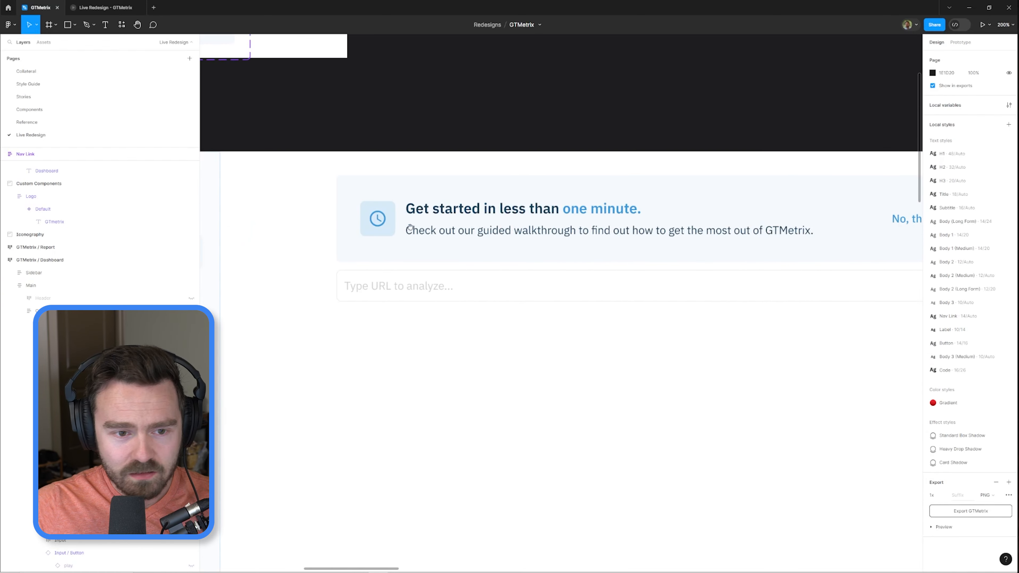
- Compare the button with the banner's clock icon box and remove the stroke from the Watch Video button
left_click(384, 224)
scroll(546, 91, "right", 5)
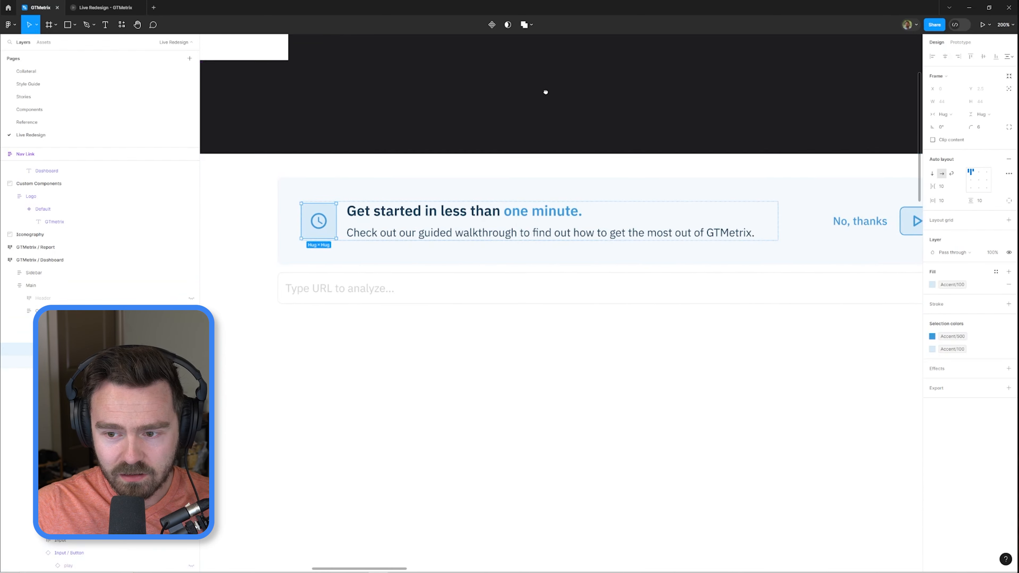
left_click(783, 236)
left_click(787, 114)
scroll(786, 114, "down", 1)
left_click_drag(782, 92, 689, 84)
triple_click(740, 212)
double_click(741, 213)
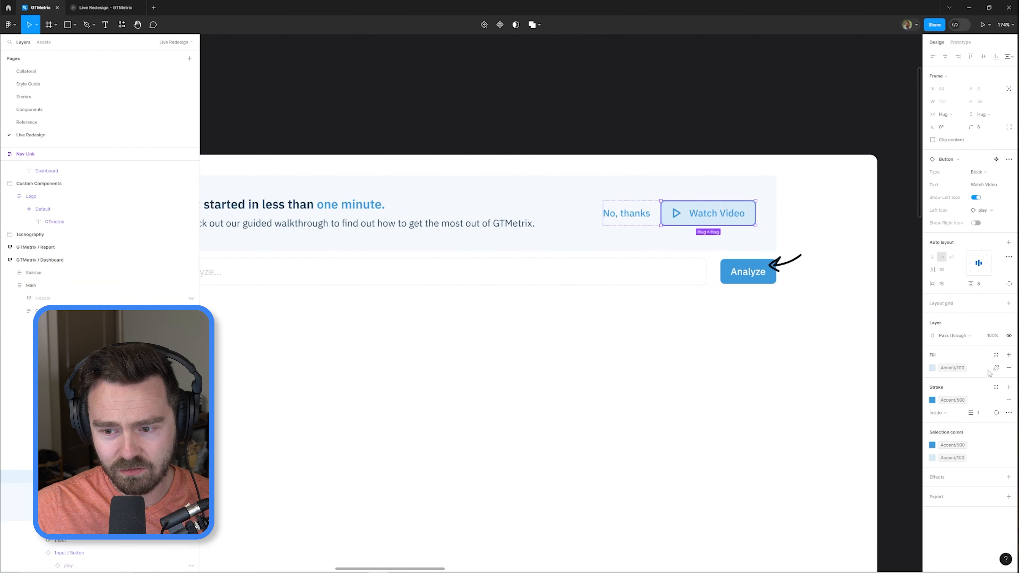
left_click(708, 46)
scroll(703, 89, "down", 1)
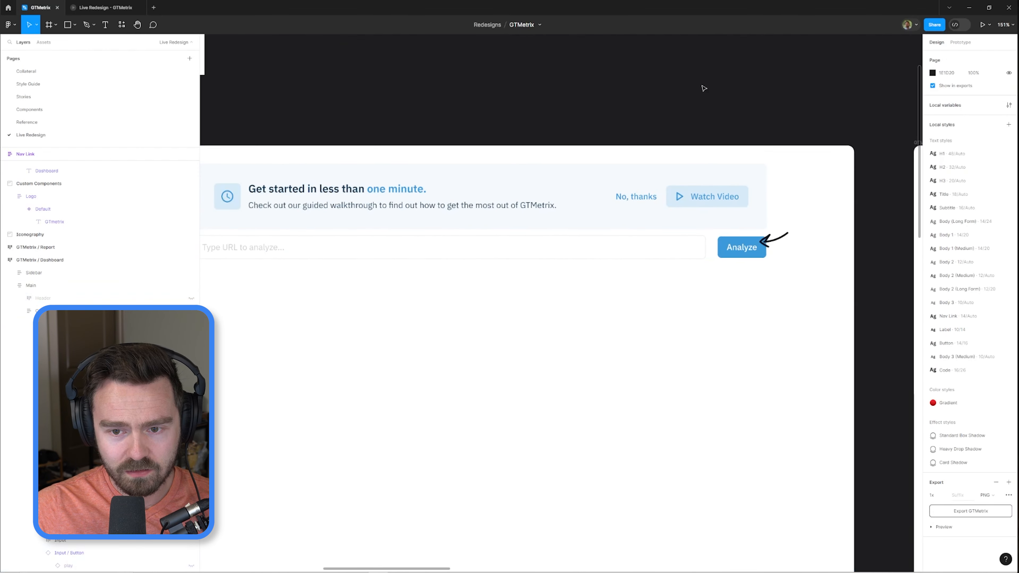
- Set the horizontal and vertical padding of the banner's clock icon box to 13
left_click_drag(703, 88, 816, 83)
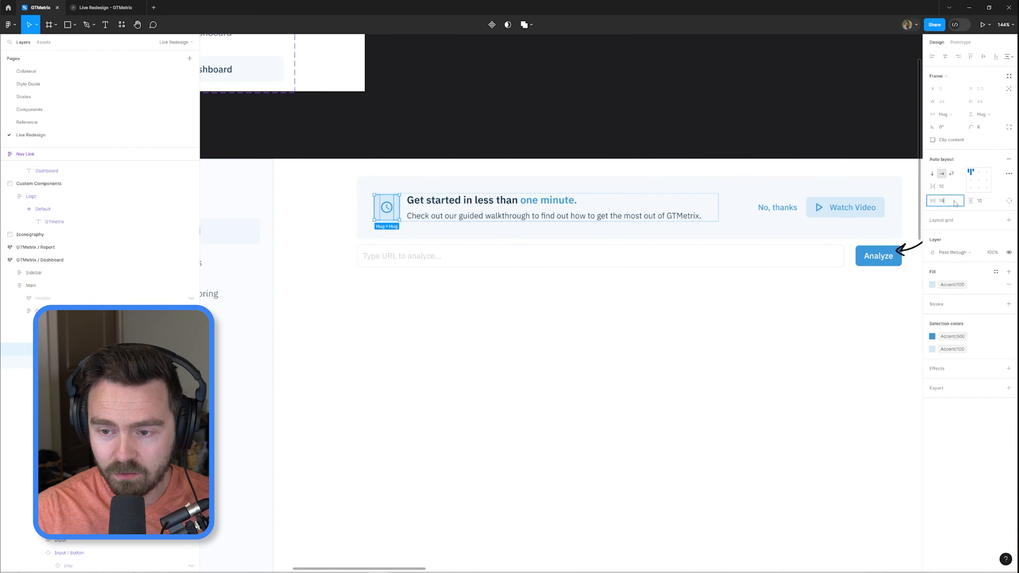
key("Tab")
key("Return")
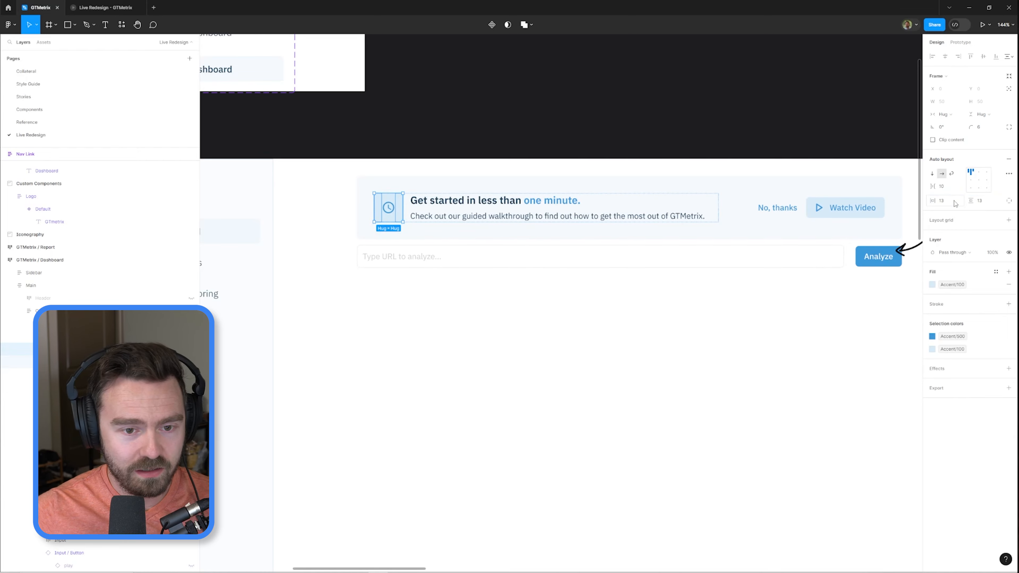
left_click(595, 100)
scroll(590, 99, "down", 1)
- Inspect the clock icon box's layout settings and review the banner together with the URL input row
left_click(405, 212)
double_click(405, 212)
double_click(405, 211)
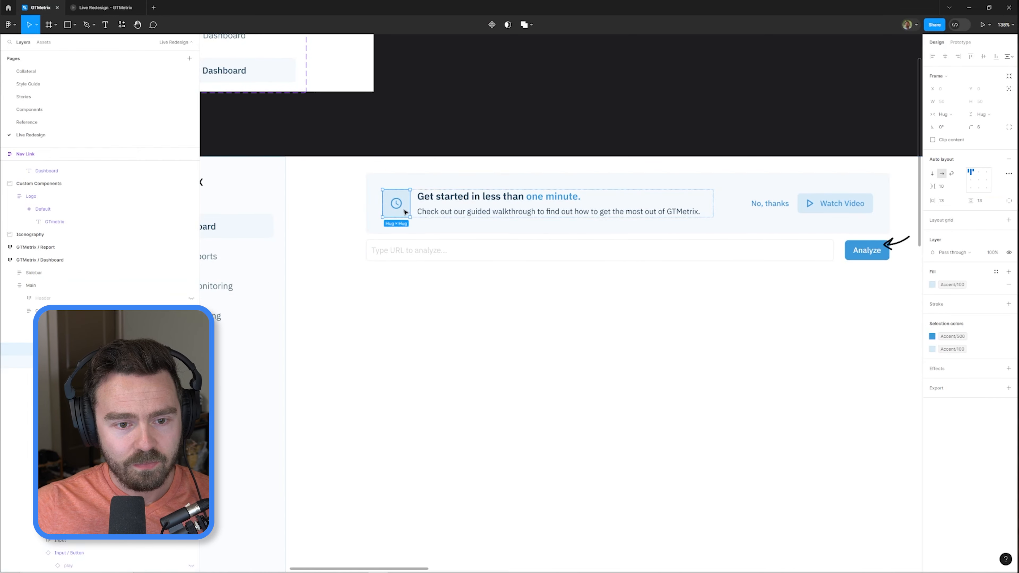
left_click(598, 84)
scroll(553, 104, "down", 1)
left_click_drag(601, 82, 506, 135)
scroll(536, 171, "down", 2)
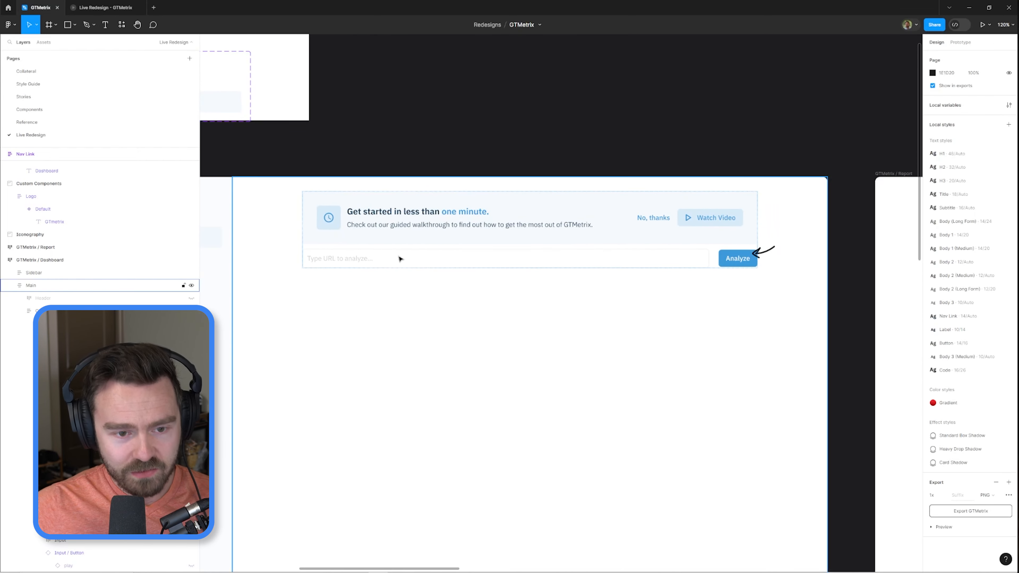
scroll(448, 265, "up", 2)
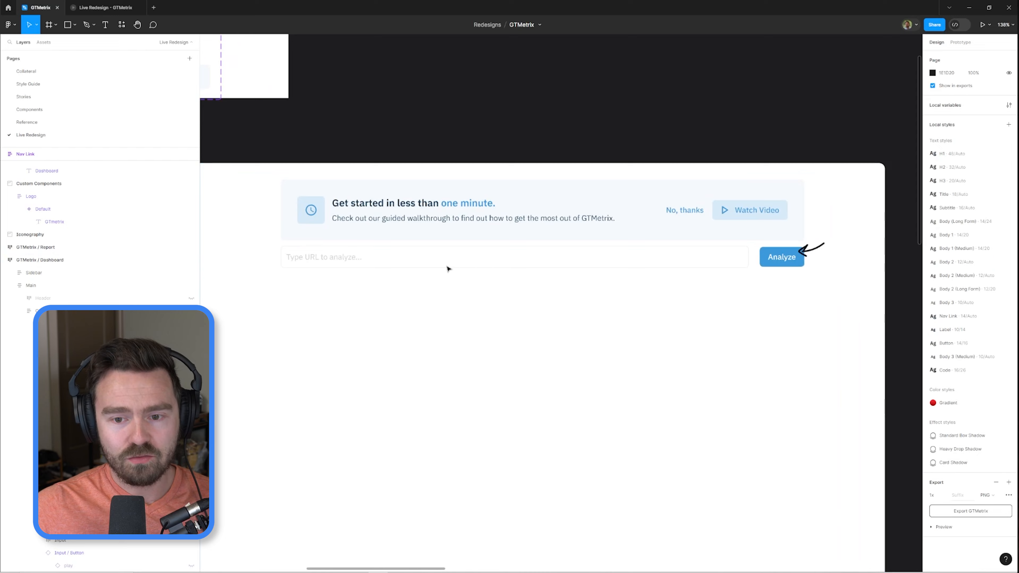
- Delete the hand-drawn arrow next to the Analyze button
left_click(840, 252)
left_click(835, 246)
key("Delete")
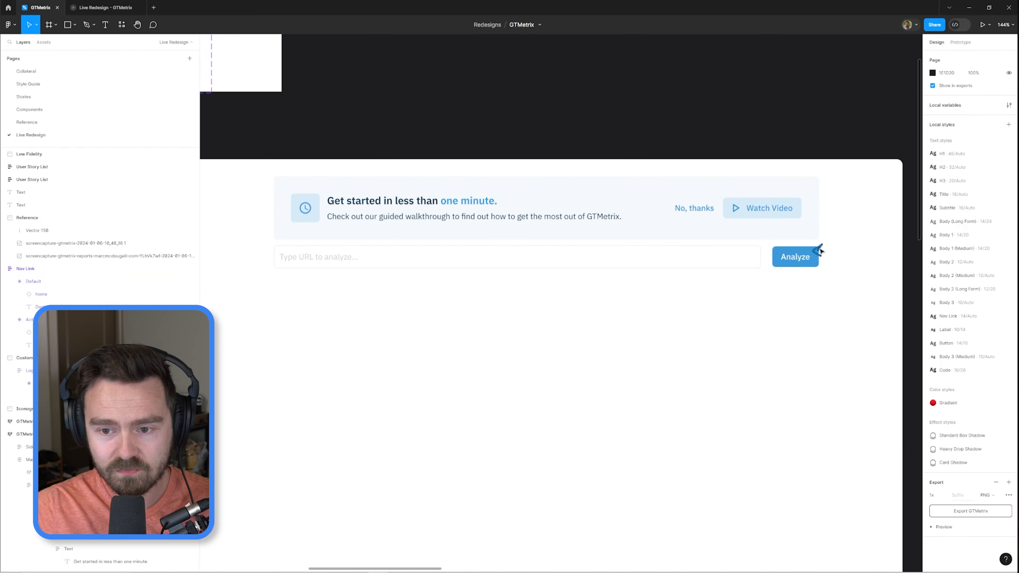
left_click(819, 251)
key("Delete")
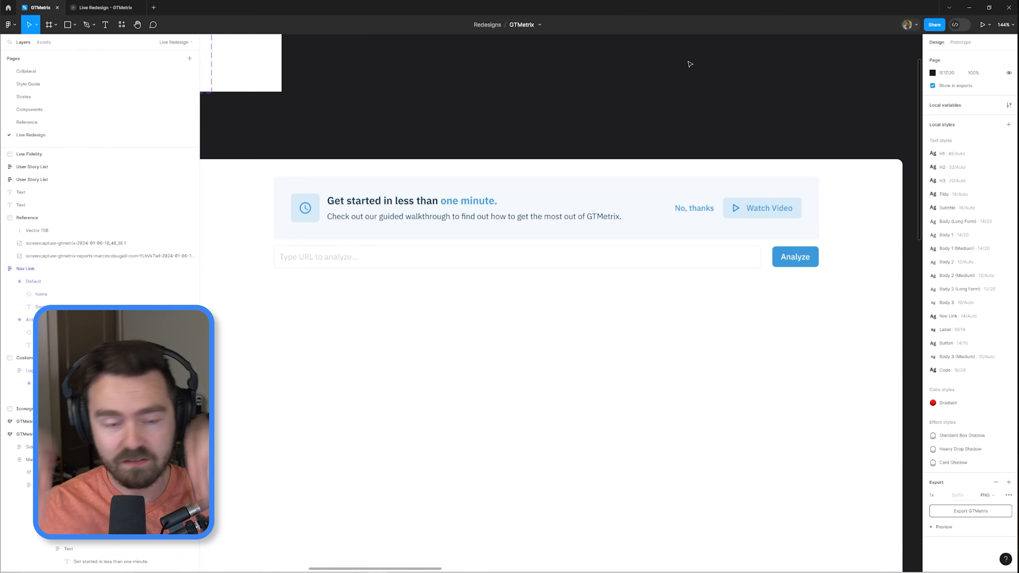
left_click(762, 208)
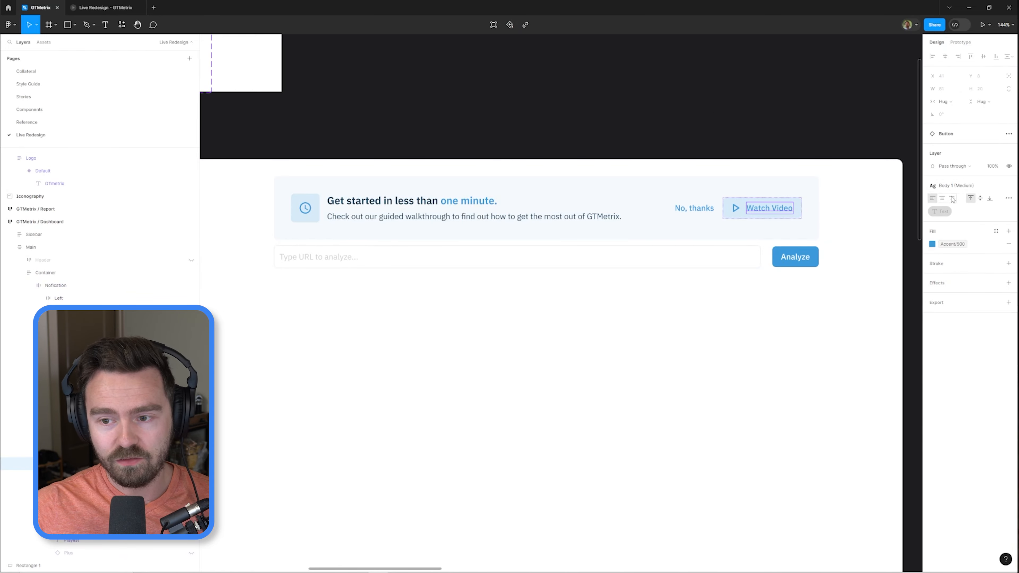
left_click(809, 116)
scroll(569, 211, "down", 2)
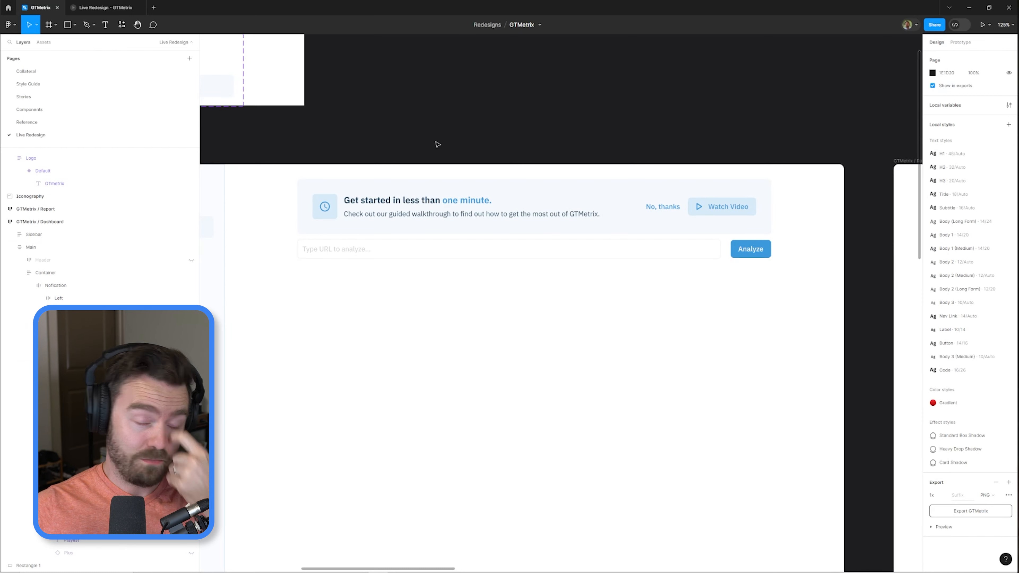
left_click_drag(478, 117, 486, 110)
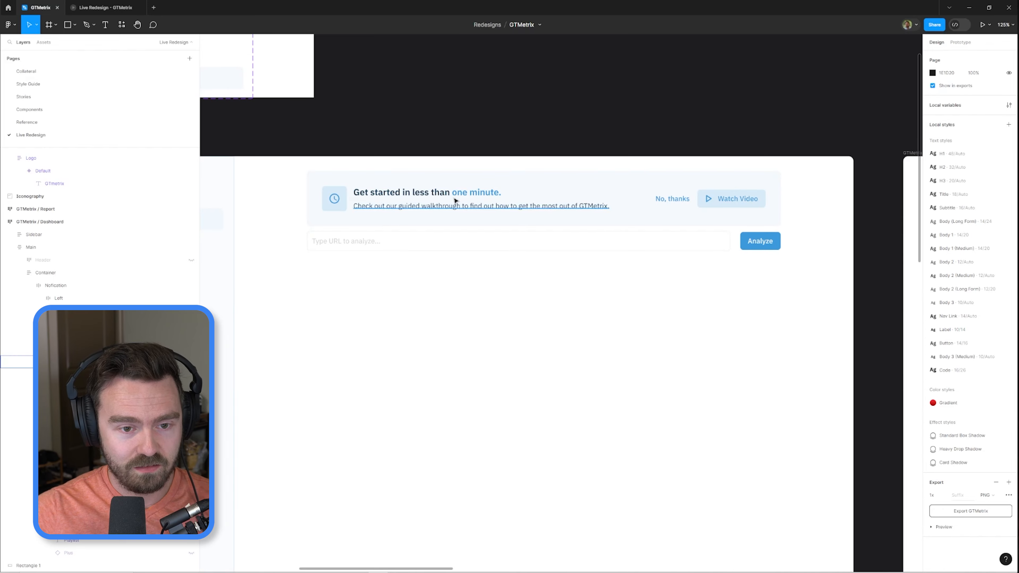
- Try to set the notification banner's horizontal padding to 20
scroll(477, 213, "up", 2)
left_click(518, 172, "ctrl")
left_click(948, 200)
type("20")
key("Return")
left_click(666, 108)
scroll(666, 108, "down", 1)
scroll(471, 92, "down", 2)
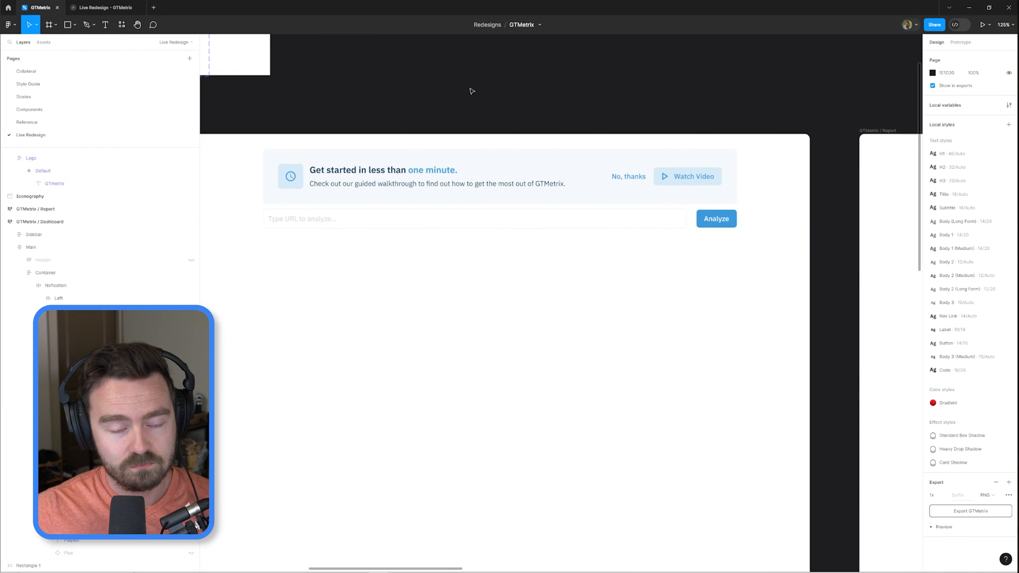
- Set the spacing between the URL input and the Analyze button to 15
scroll(471, 120, "up", 2)
left_click(339, 187, "ctrl")
left_click(954, 211)
left_click(733, 213)
left_click(756, 211, "ctrl")
left_click(952, 189)
type("15")
key("Return")
scroll(561, 281, "down", 1)
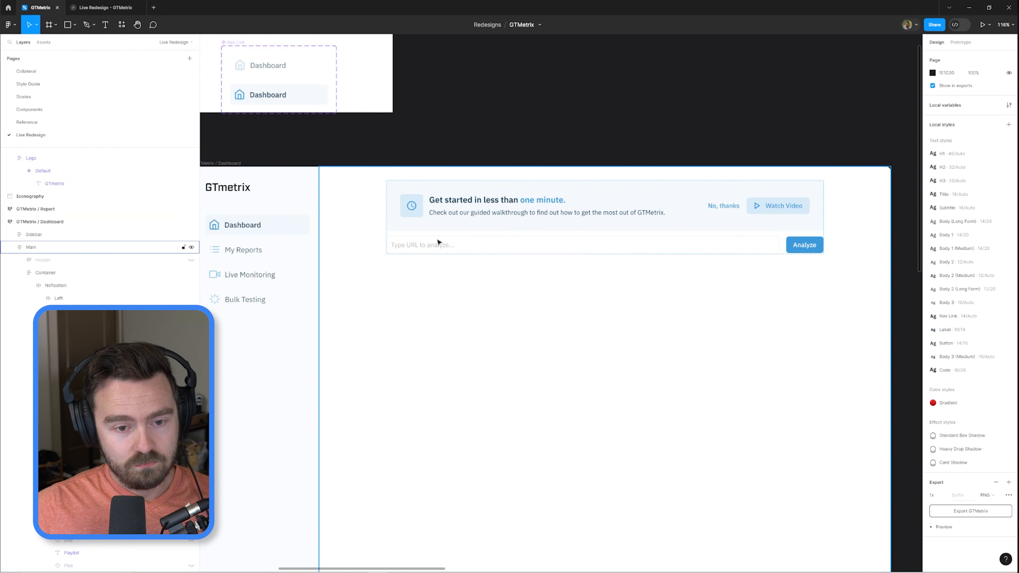
- Stack the URL row's container vertically and add a copy of the placeholder text above the row, reworded as "New analysis"
left_click(932, 174)
scroll(453, 249, "up", 3)
left_click(421, 244, "ctrl")
key("ctrl+c")
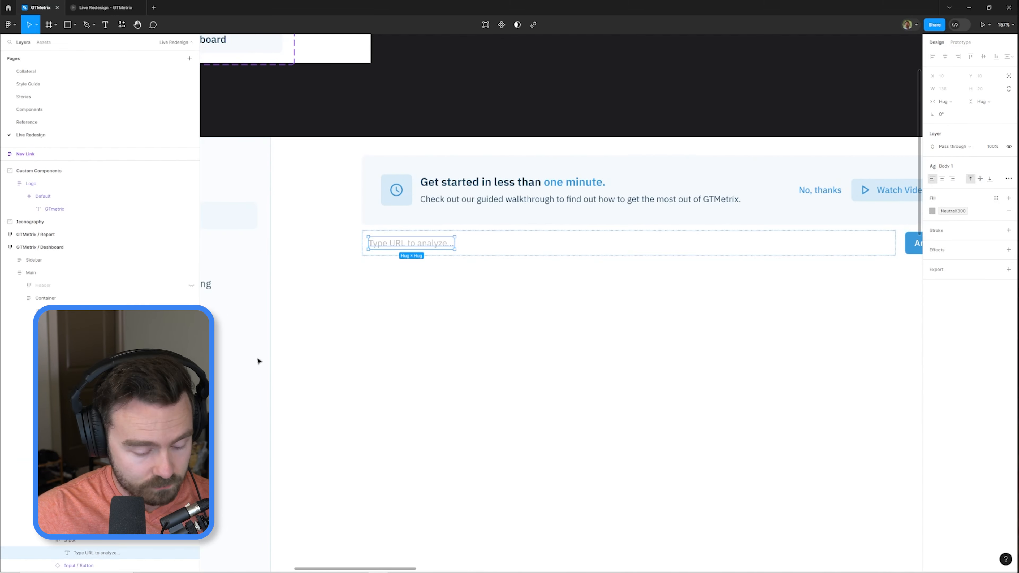
left_click(52, 514)
key("ctrl+v")
double_click(410, 237)
type("Analyze performNew analysis")
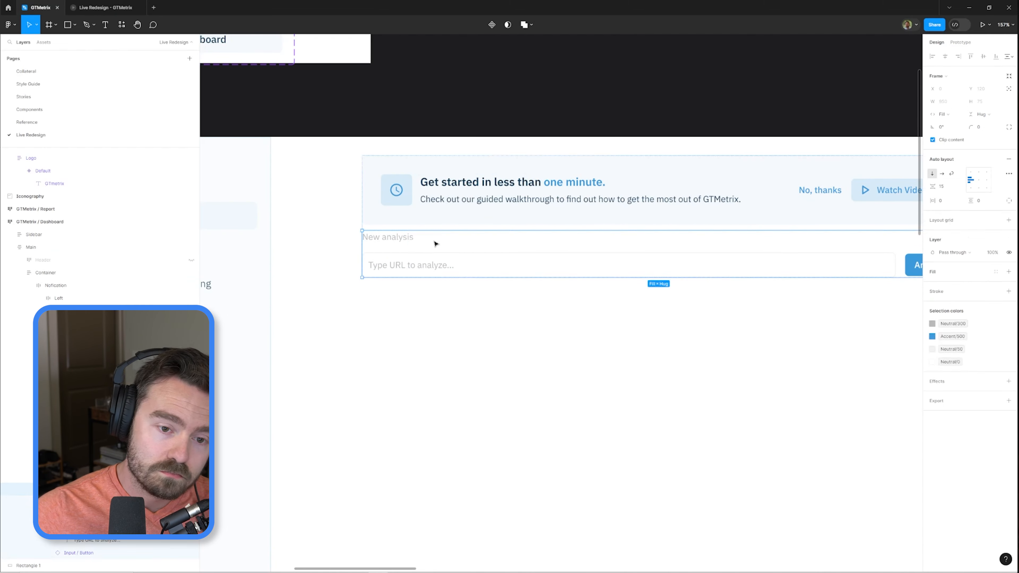
- Change the fill of the "New analysis" label to Accent/800
left_click(387, 237, "ctrl")
left_click(953, 211)
left_click(850, 297)
left_click(953, 211)
left_click(862, 341)
double_click(475, 182)
left_click(387, 237, "ctrl")
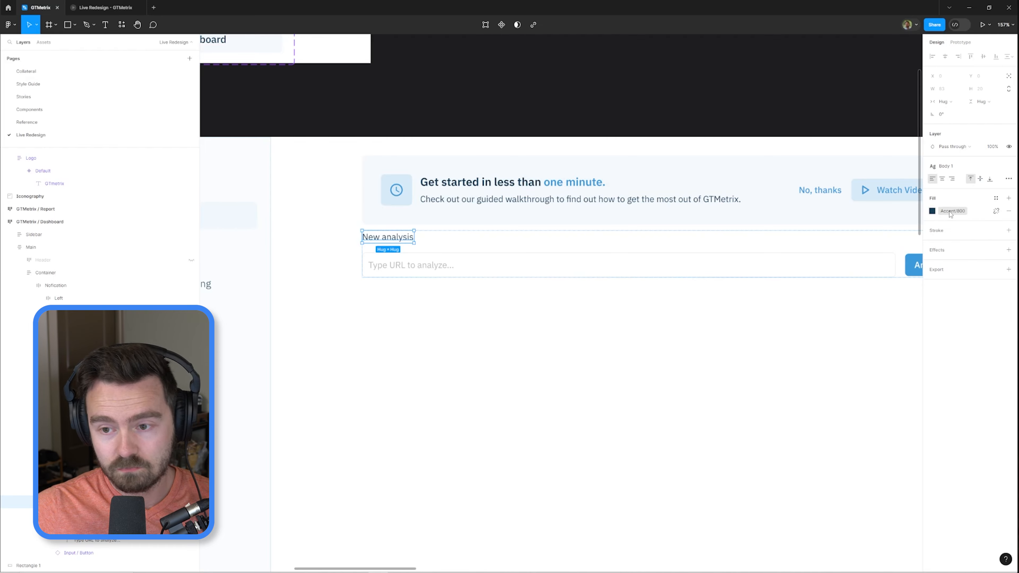
- Set the spacing between the label and the URL row to 5 and capitalise the label as "New Analysis"
key("shift+Return")
left_click(946, 187)
type("5")
key("Return")
left_click(366, 239)
type("A")
scroll(353, 238, "down", 4)
scroll(478, 280, "up", 2)
left_click(521, 241, "ctrl")
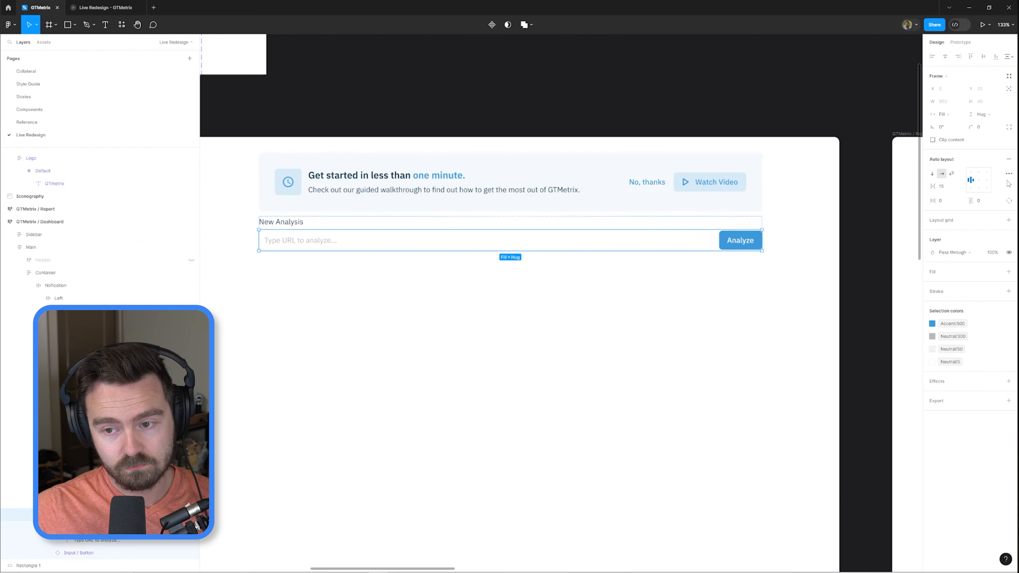
key("Escape")
left_click_drag(557, 306, 645, 337)
scroll(684, 334, "down", 1)
key("c")
left_click(414, 218)
key("Escape")
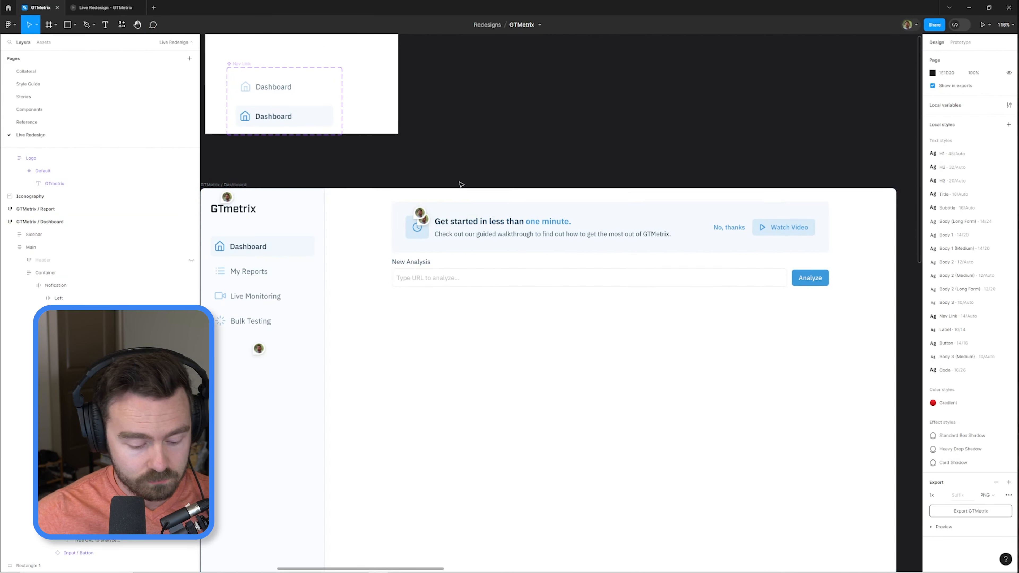
- Choose a text style for the description line under the get-started banner's heading
scroll(449, 229, "up", 5)
left_click(449, 220, "ctrl")
key("shift+a")
key("ctrl+d")
type("Check out our guided walkthrough to find out how to get the most out of GTMetrix.")
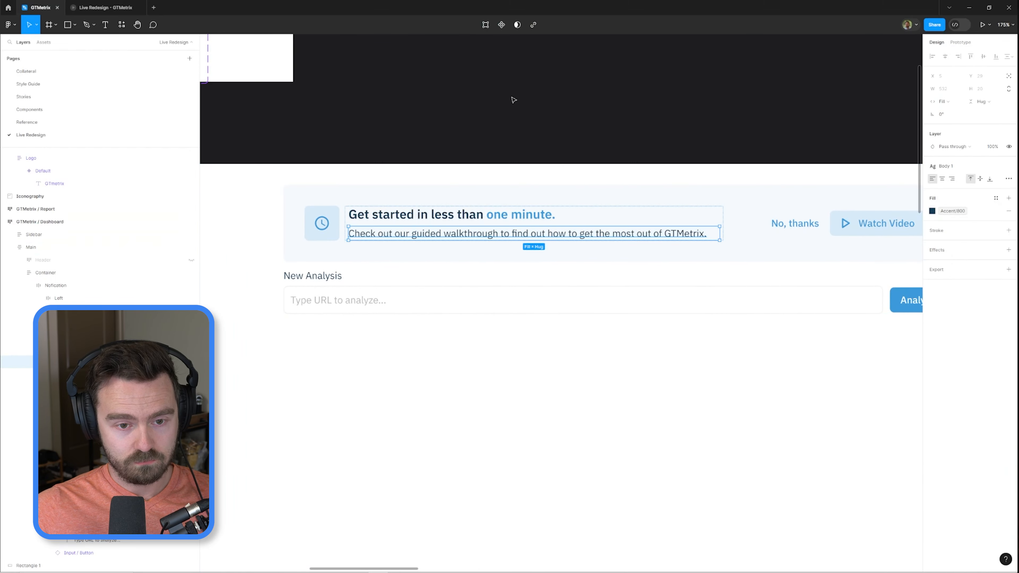
left_click(956, 166)
left_click(964, 285)
left_click(594, 98)
scroll(593, 98, "down", 2)
scroll(475, 314, "down", 1)
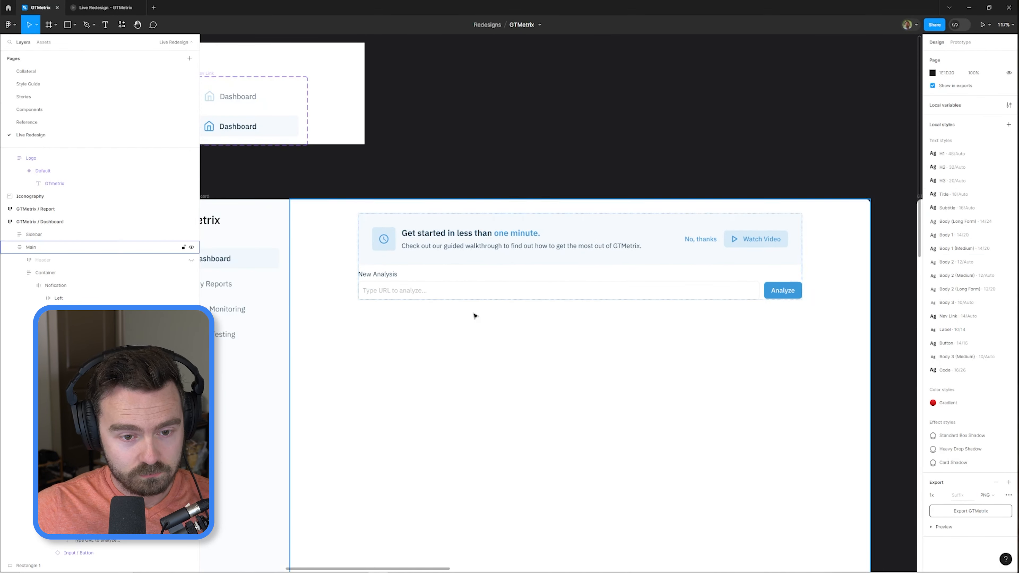
- Apply Body 1 (Medium) to the New Analysis label and set the container's spacing between banner and URL block to 20
scroll(371, 227, "up", 3)
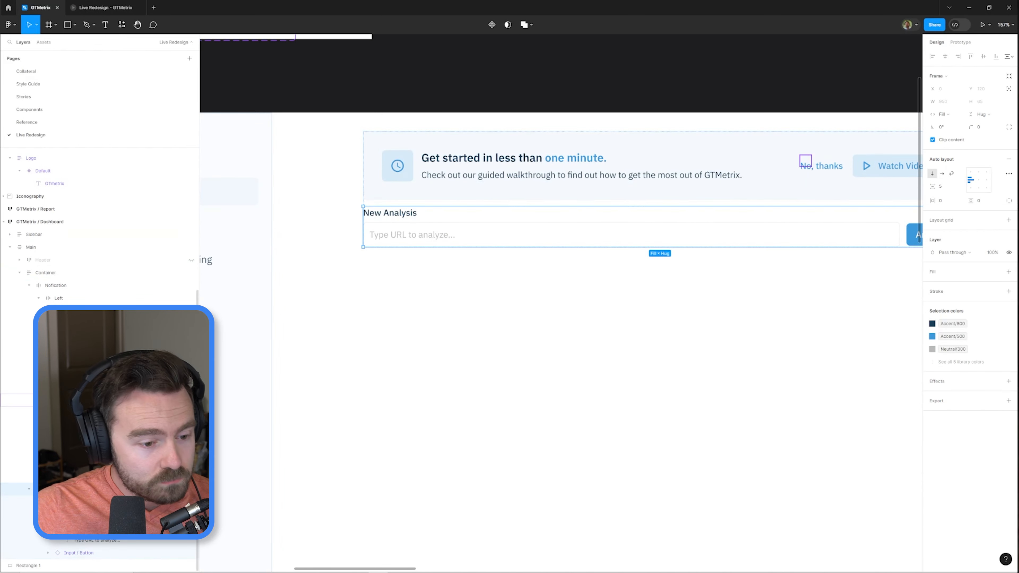
left_click(29, 285)
left_click(45, 272)
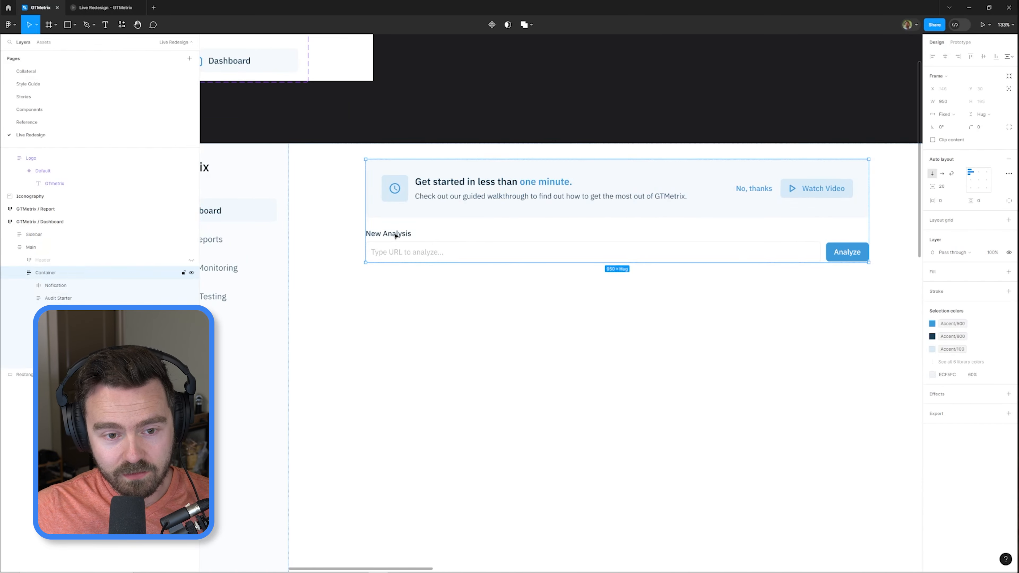
- Hide the New Analysis label above the URL row
left_click(443, 241)
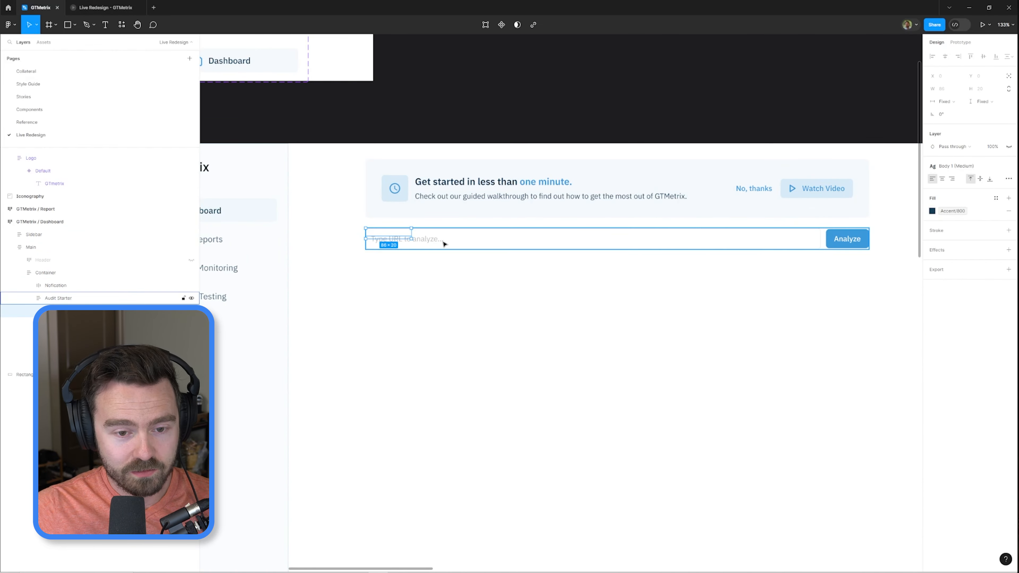
scroll(443, 236, "down", 1)
left_click(985, 118)
left_click(986, 128)
left_click(652, 265)
scroll(651, 265, "up", 1)
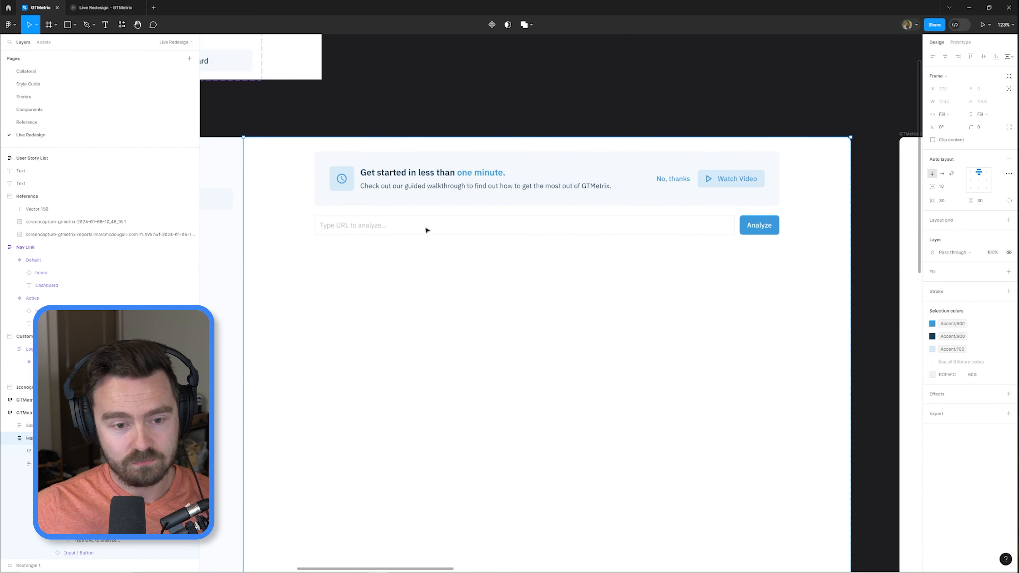
- Increase the inner padding of the URL input field
left_click(425, 228, "ctrl")
scroll(425, 228, "up", 2)
left_click(801, 318)
scroll(800, 318, "down", 1)
scroll(770, 313, "up", 1)
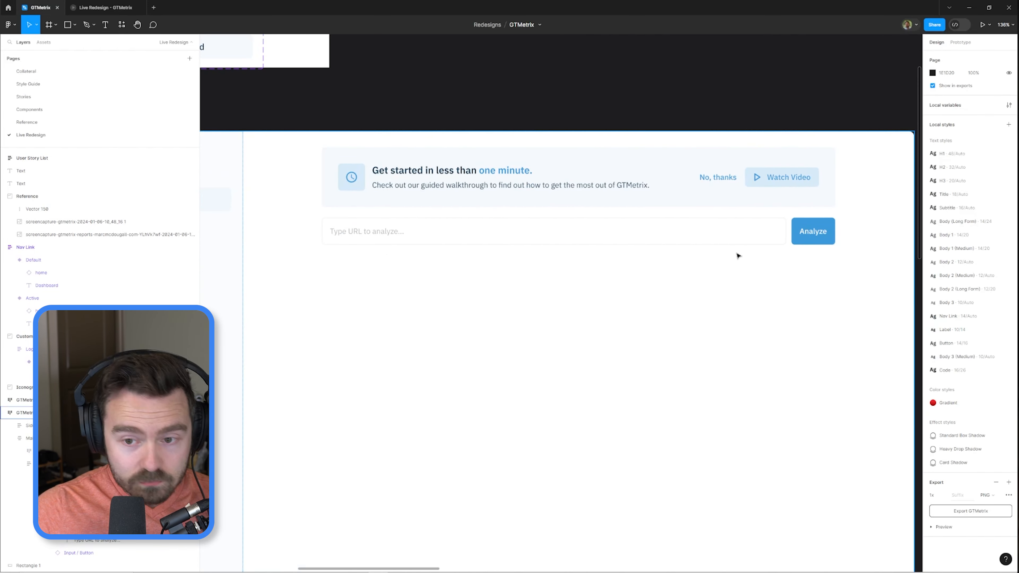
- Reword the banner's "No, thanks" link as "Skip for now"
left_click(728, 273)
scroll(714, 295, "down", 1)
left_click(792, 194, "ctrl")
scroll(753, 210, "up", 1)
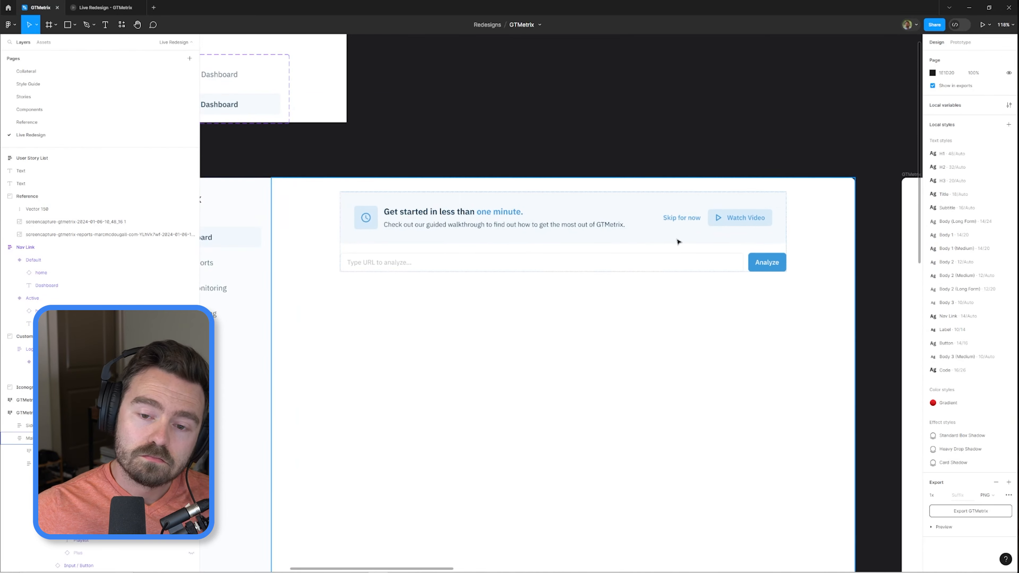
- Set the get-started banner's inner padding to 24
left_click(952, 202)
type("24")
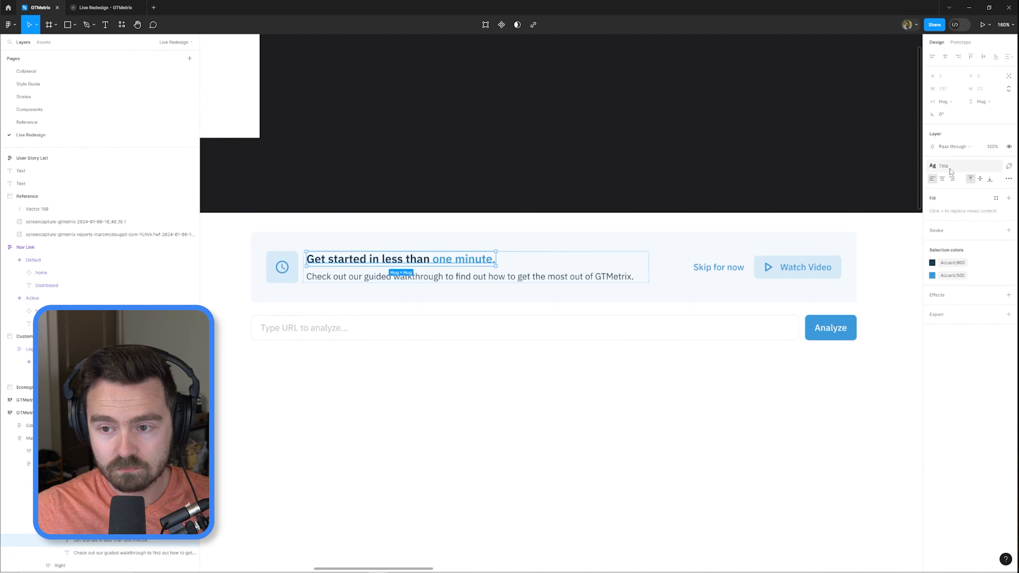
left_click(991, 200)
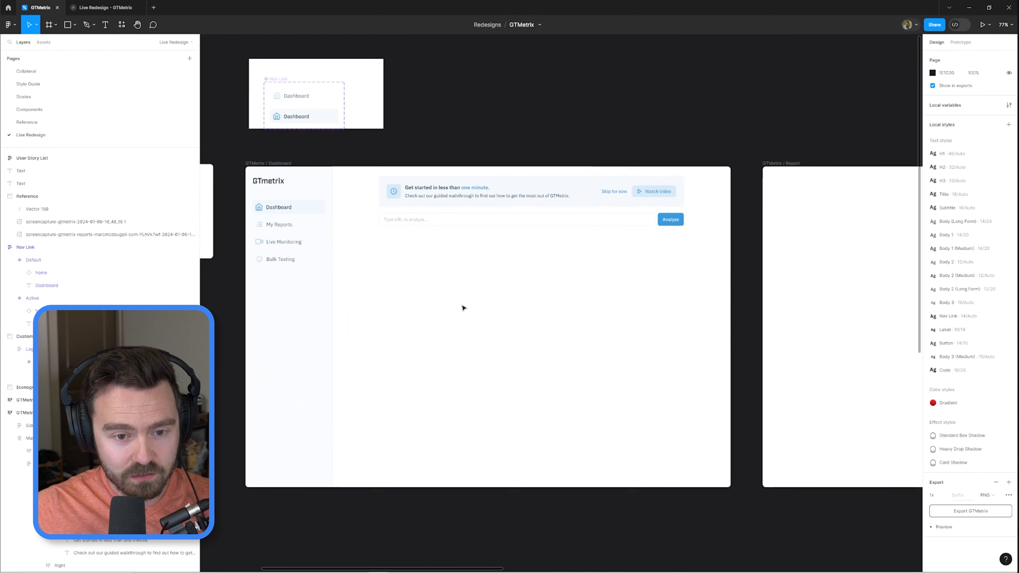
- Add a Table Header row inside a vertically stacked Audit Table frame below the URL row
scroll(463, 307, "up", 3)
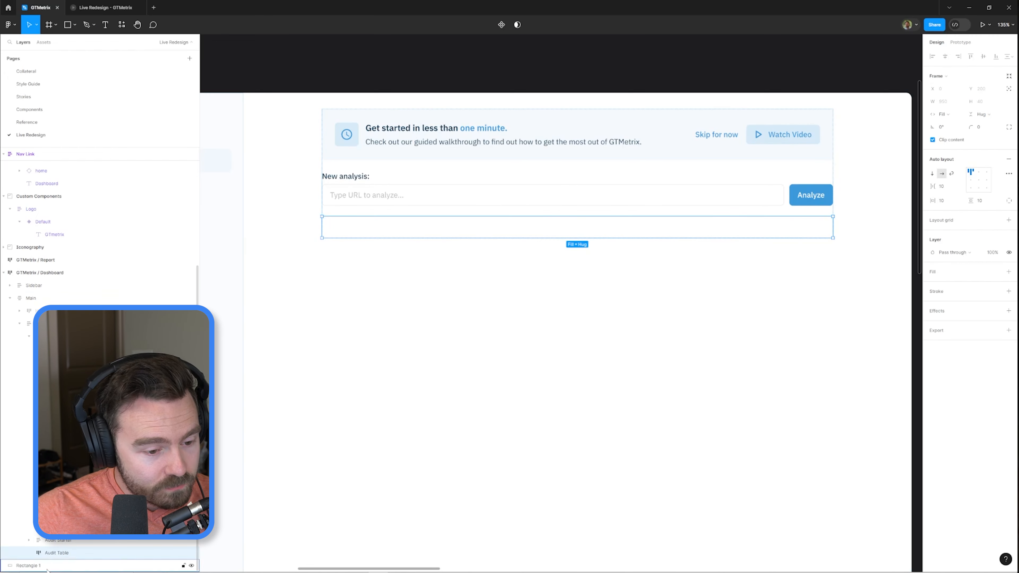
left_click_drag(388, 225, 447, 250)
key("shift+a")
left_click(353, 219)
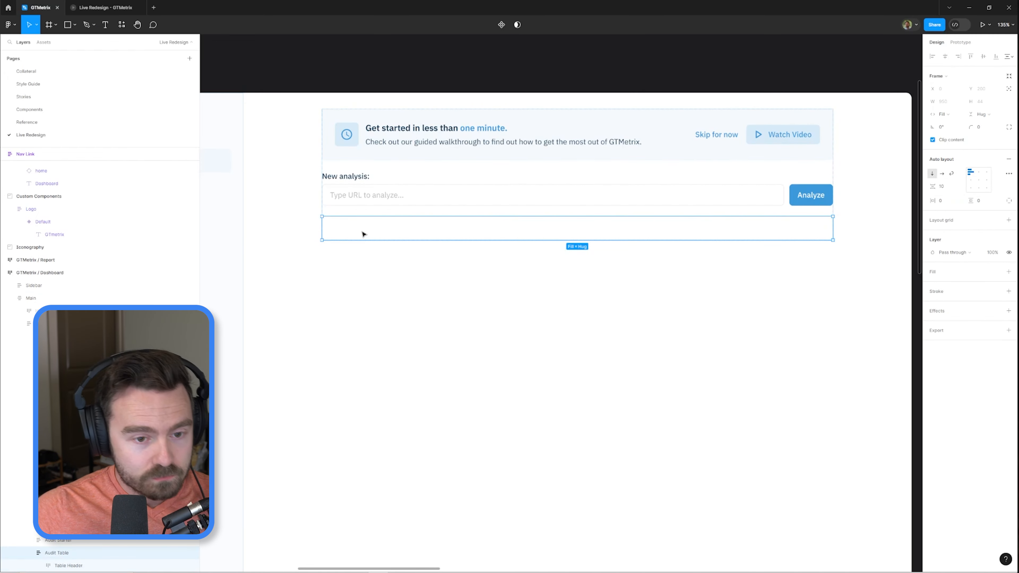
- Fill the table header row with the labels Url, Options, Grade, Performance, Load time and Last report
double_click(361, 232)
left_click(38, 335)
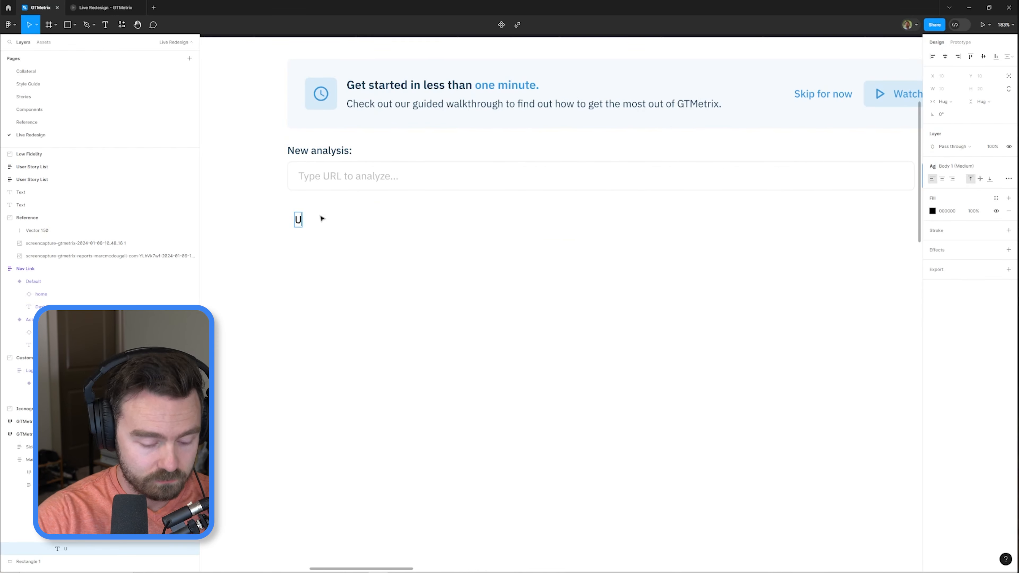
double_click(324, 220)
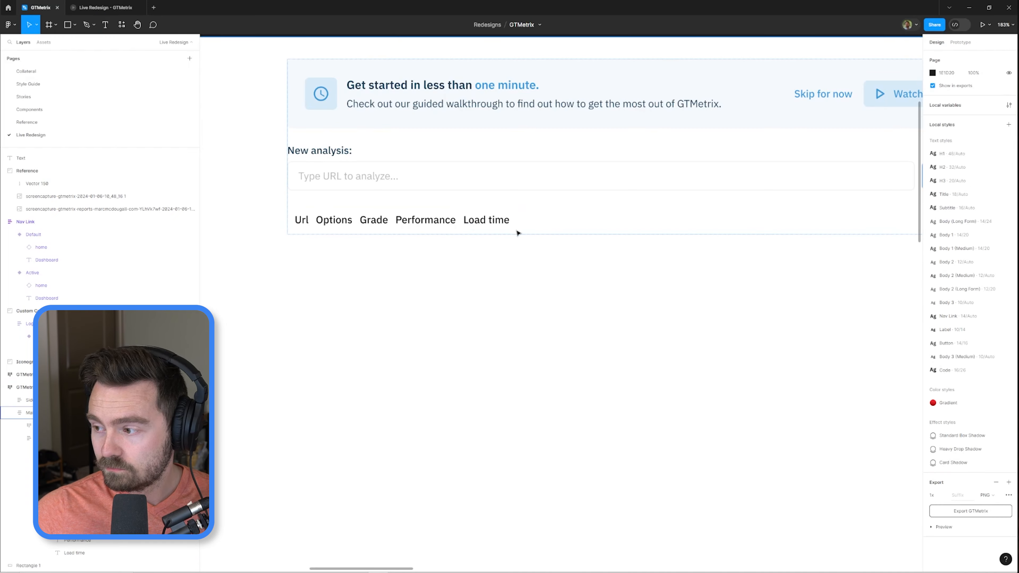
type("port")
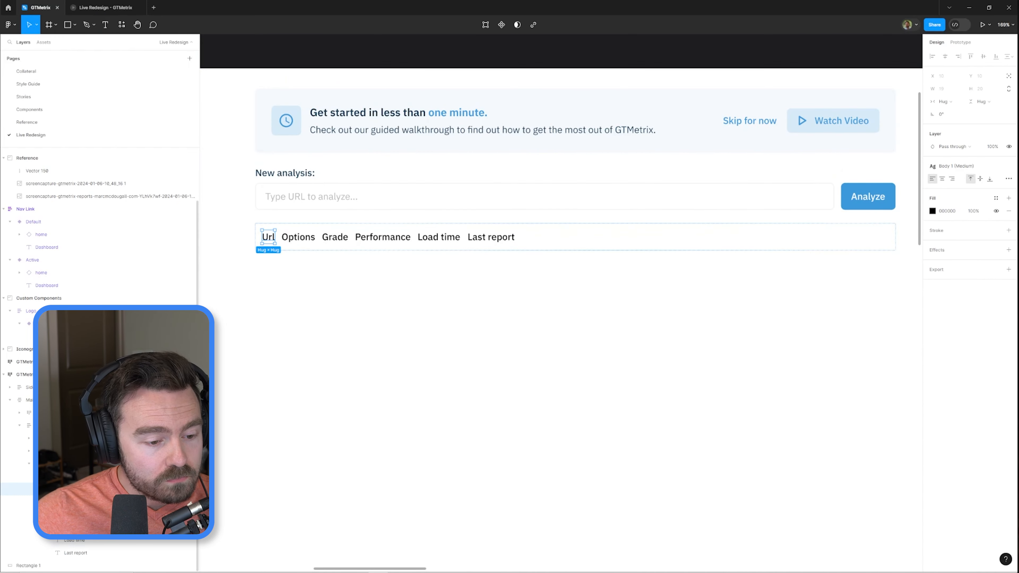
- Turn the Url label into a component named Table Header Text and duplicate it repeatedly along the header row
left_click(502, 29)
key("ctrl+d")
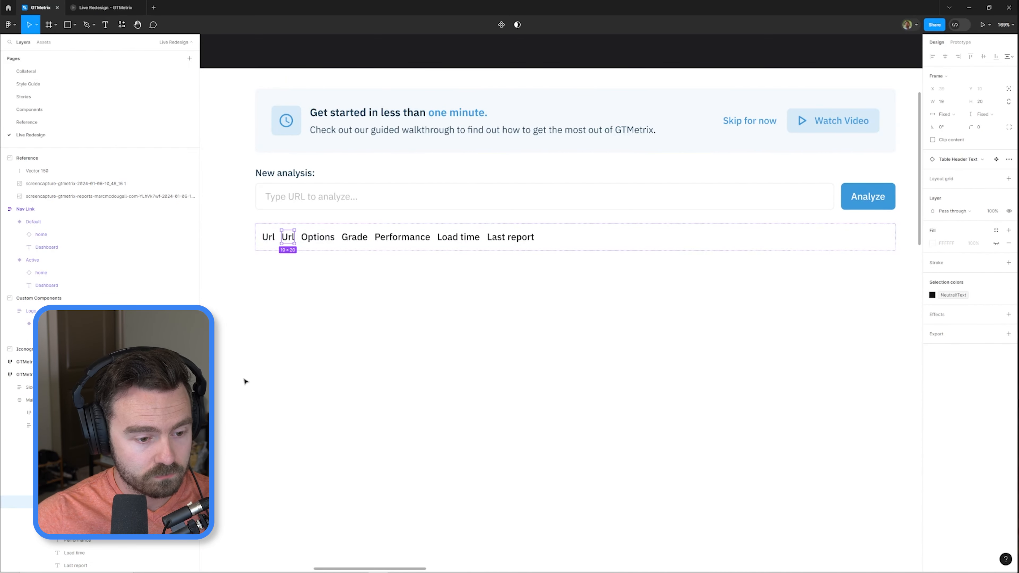
key("ctrl+d")
key("ctrl+d")
key("ctrl+d")
key("ctrl+d")
key("ctrl+d")
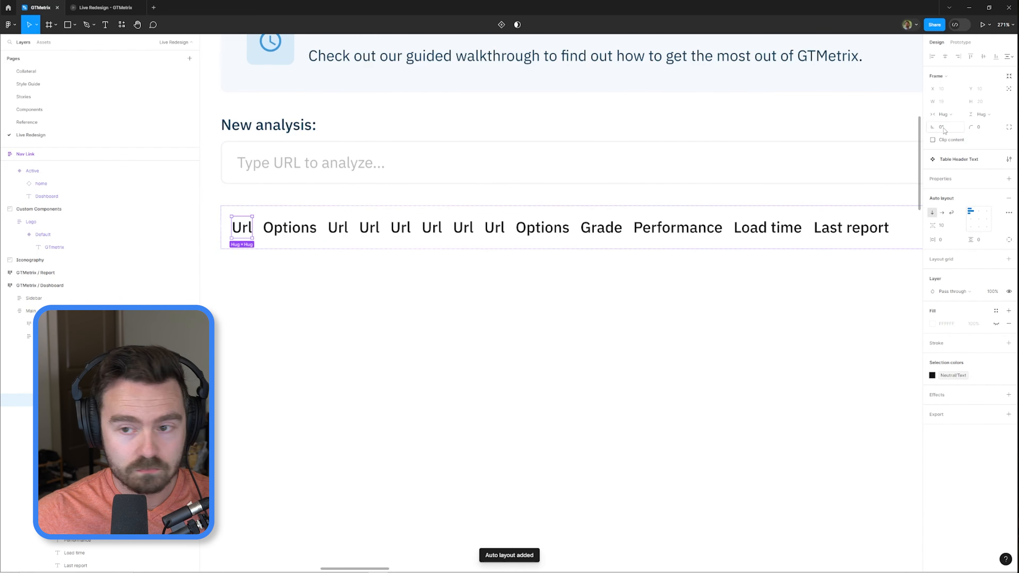
- Relabel the component copies Grade, Performance, Load time and Last Report, and delete the leftover plain labels
type("P")
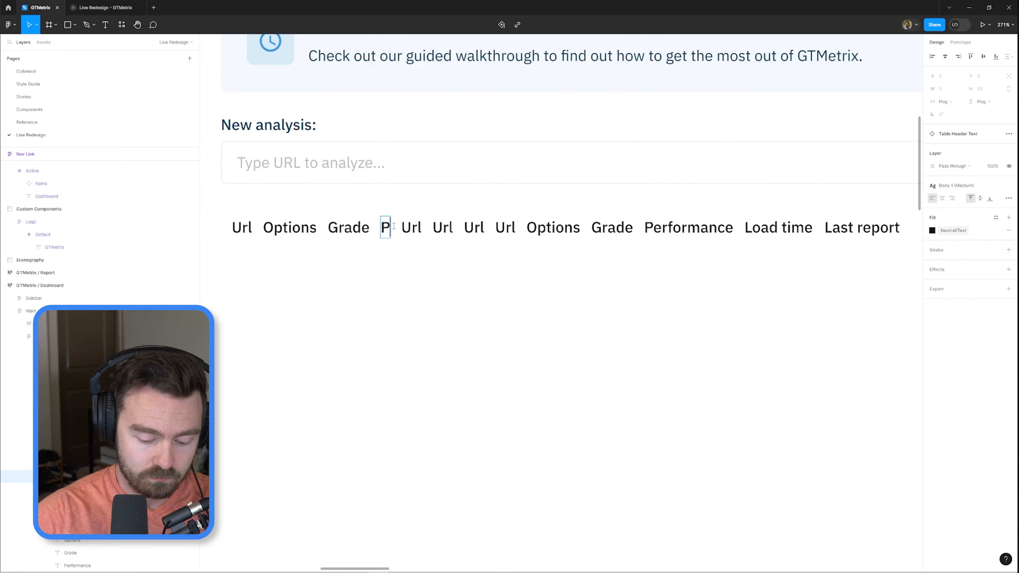
type("erformance")
double_click(491, 228)
type("Load time")
scroll(491, 228, "right", 3)
key("t")
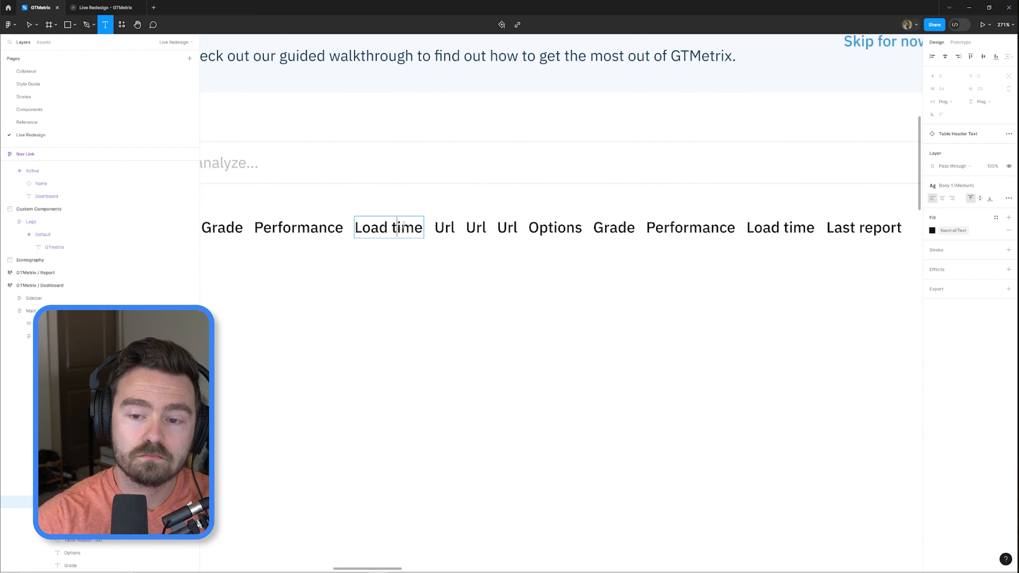
double_click(446, 228)
type("Last Report")
key("Delete")
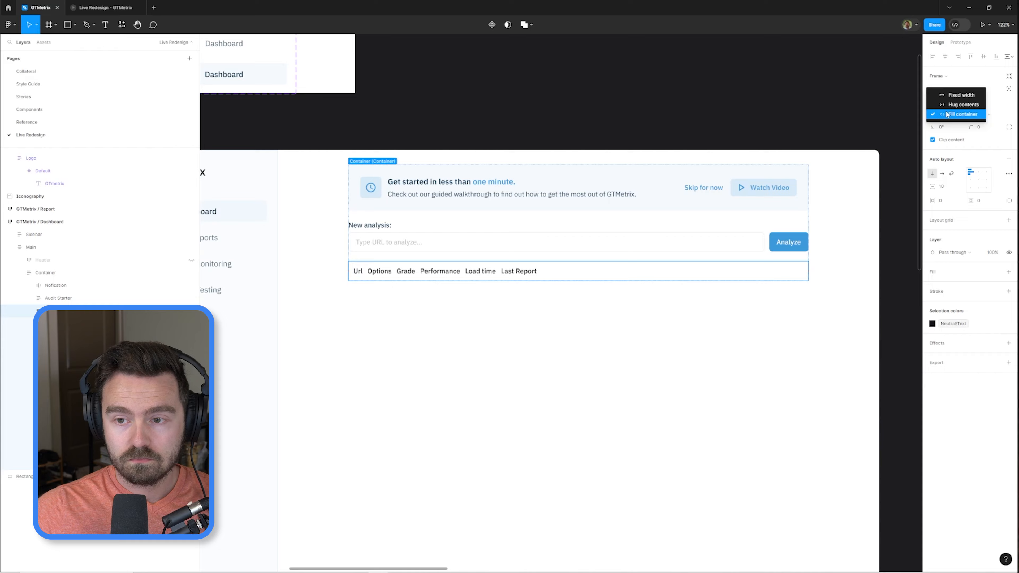
- Spread the header labels across the full row with automatic spacing and set the row's horizontal and vertical padding to 0
left_click(957, 109)
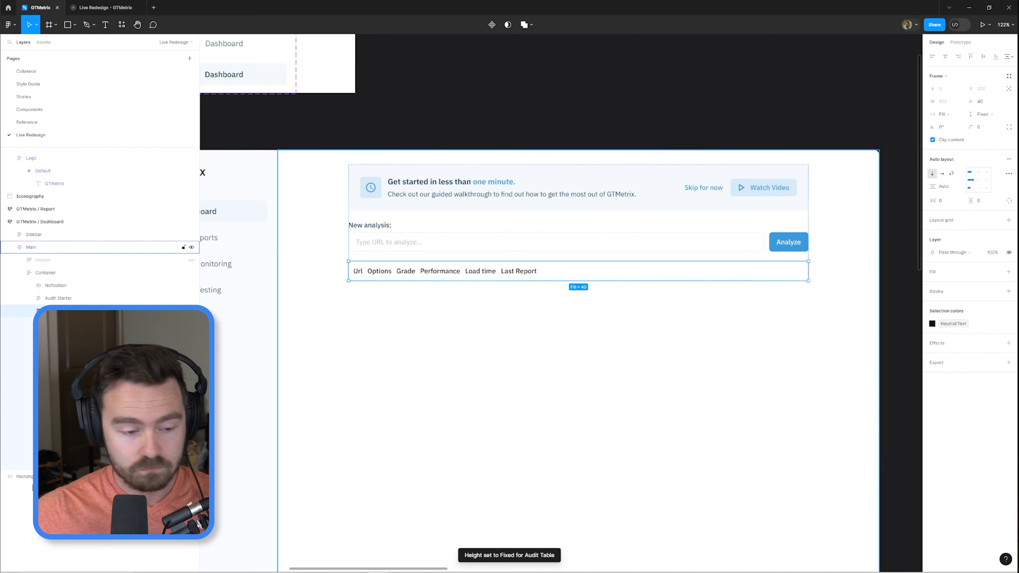
double_click(614, 270)
left_click(941, 200)
type("0")
key("Tab")
type("0")
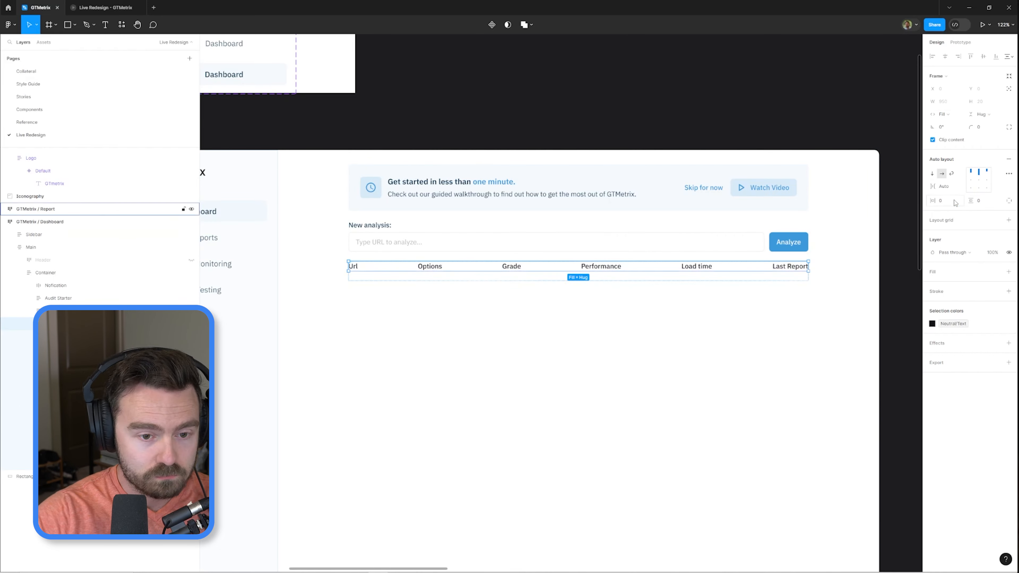
- Reword the first table header label as "SITE URL"
scroll(443, 305, "down", 2)
scroll(374, 277, "up", 4)
double_click(328, 263)
type("SITE URL")
scroll(393, 253, "down", 1)
- Set the Table Header Text component's label to uppercase in Regular weight with a Neutral/500 fill
double_click(441, 261)
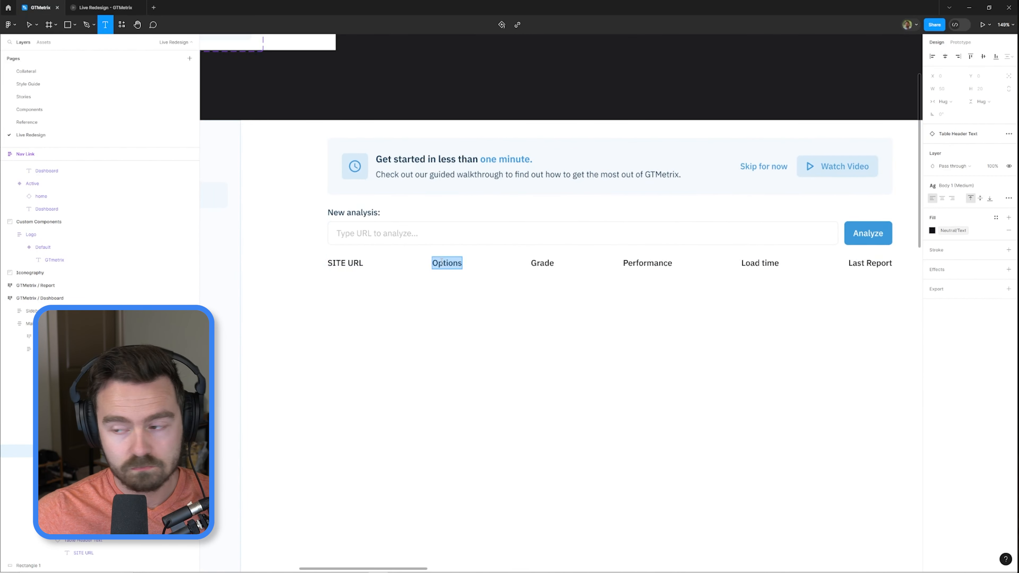
key("Escape")
left_click(1008, 211)
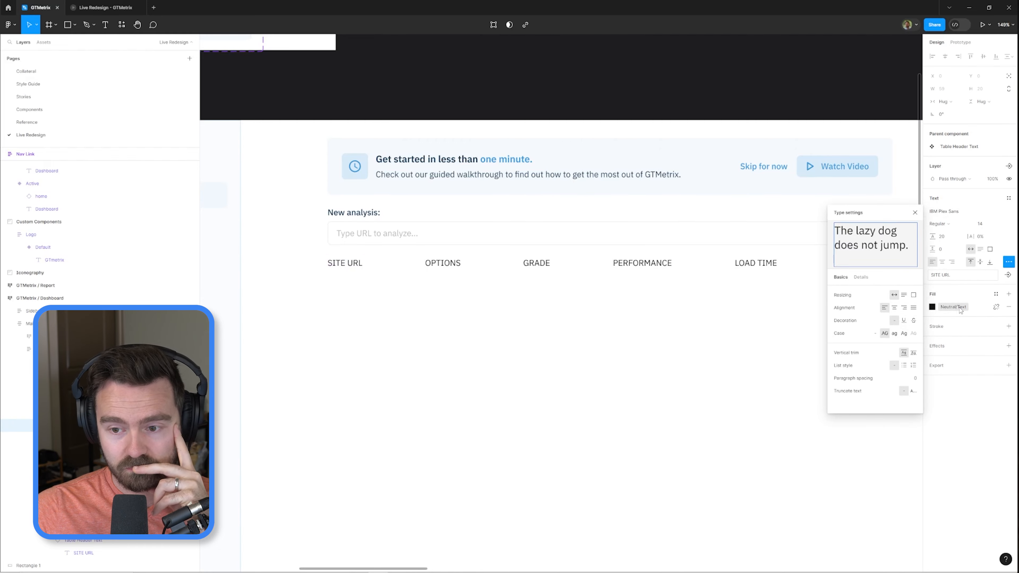
key("Escape")
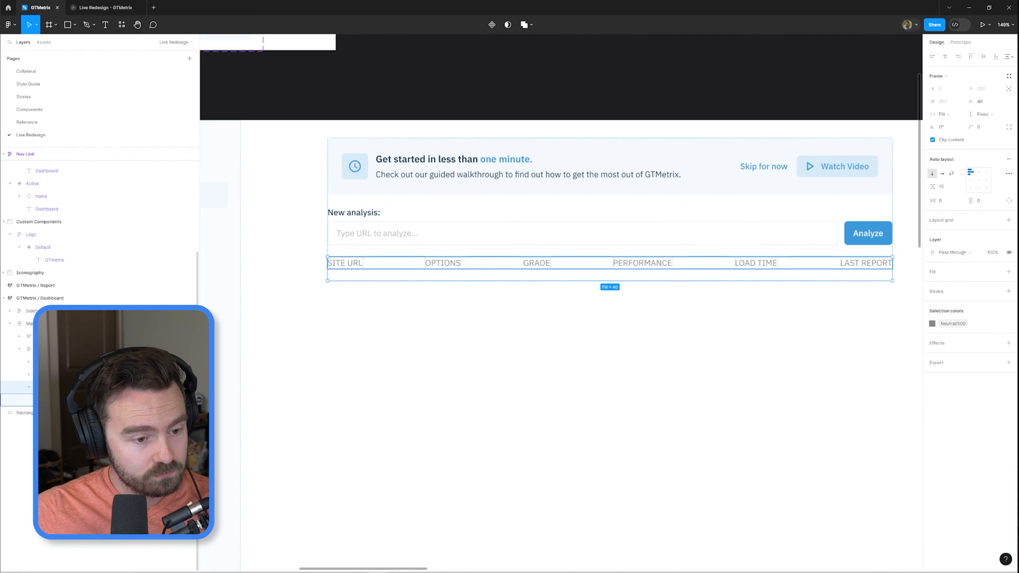
- Place the Table Header Text main component on the components frame above the dashboard and restyle its label as smaller, heavier text
key("ctrl+alt+k")
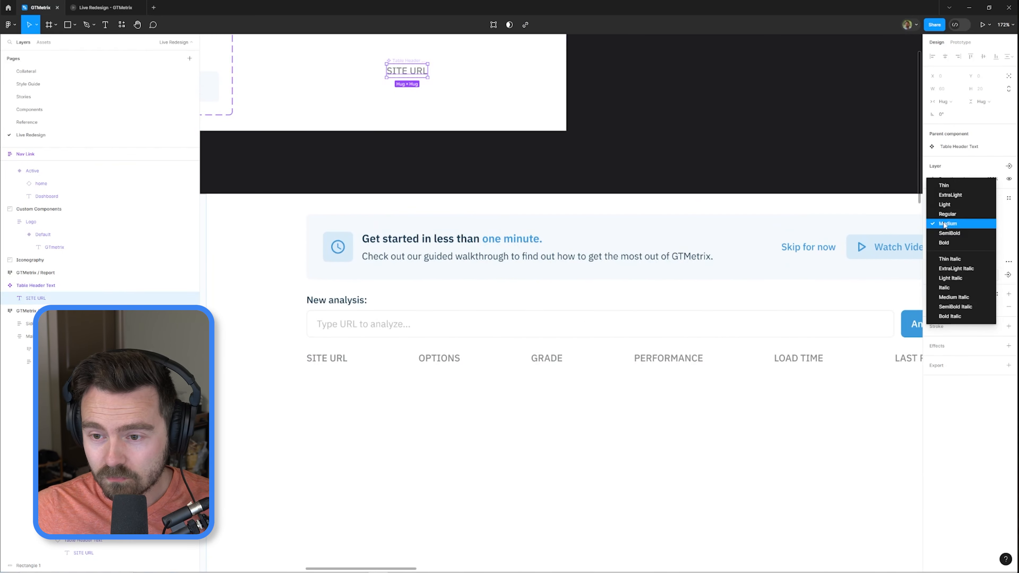
scroll(643, 213, "down", 2)
key("Escape")
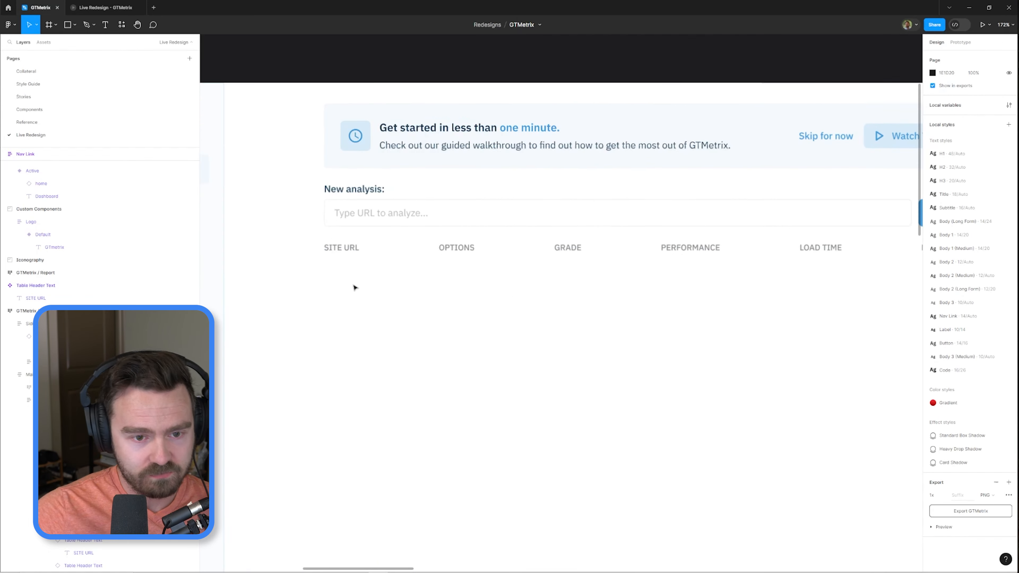
- Reword the URL row's label as "New Analysis" in a larger text style and add a matching "My Reports" heading above the table header
double_click(392, 188)
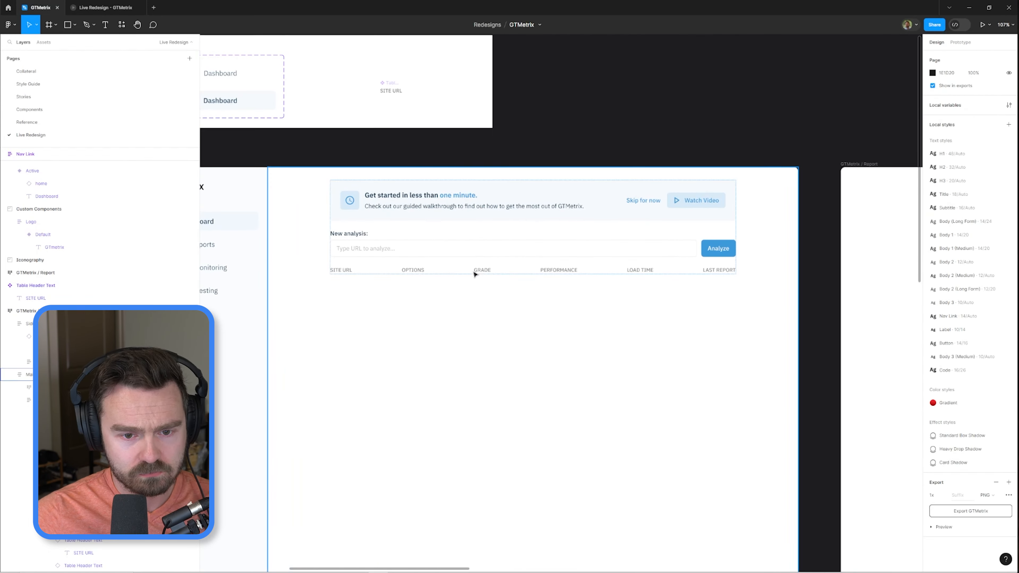
left_click(359, 273)
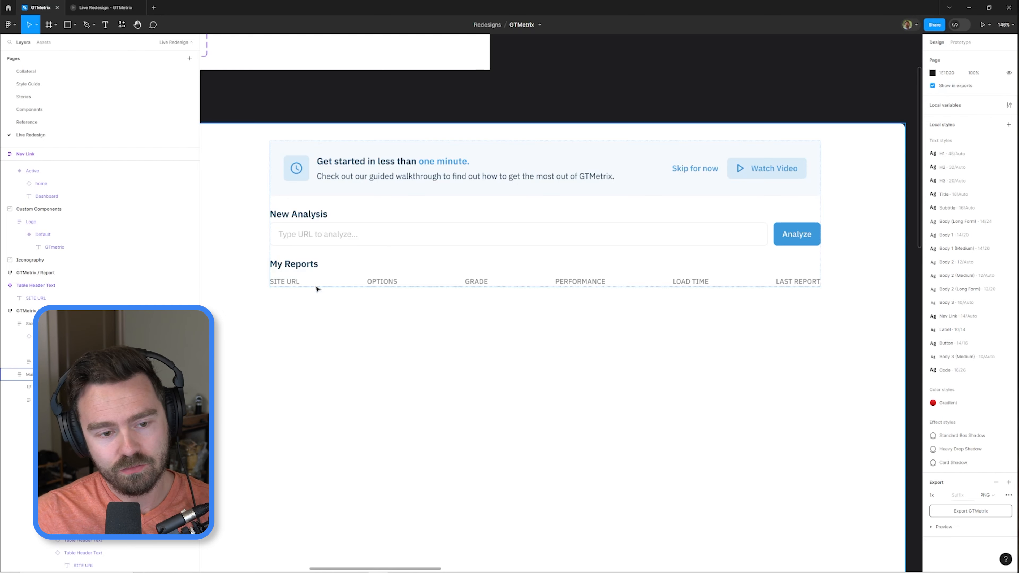
- Draw a freehand arrow pointing at the URL field under the New Analysis heading
key("p")
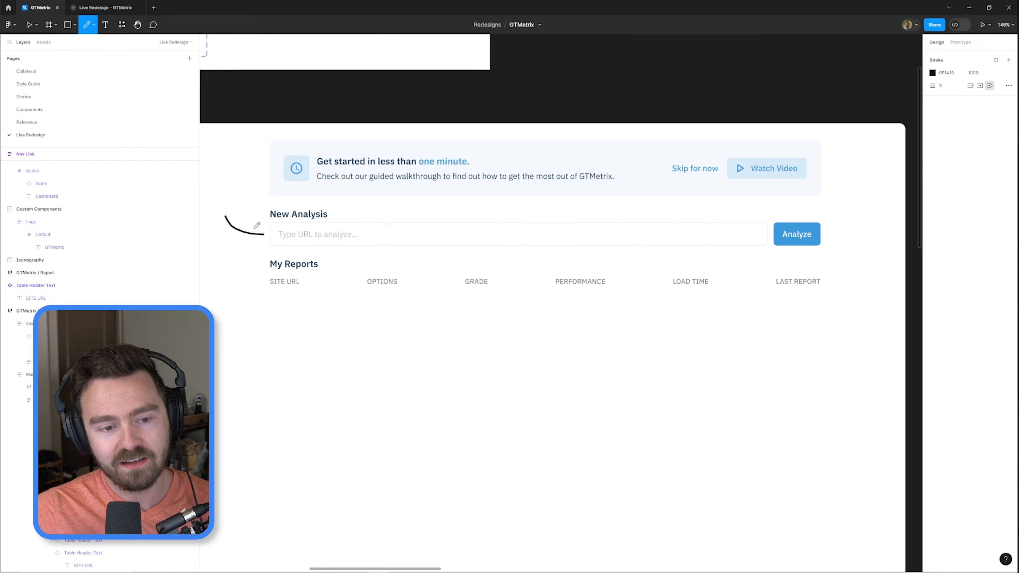
left_click_drag(258, 223, 257, 241)
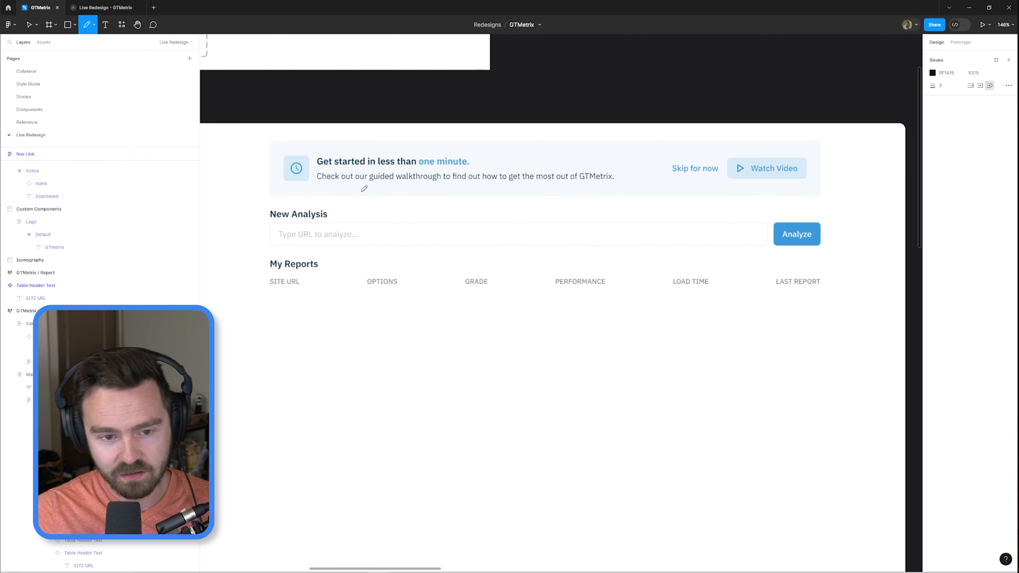
- Examine the text style of the New Analysis and My Reports headings
key("v")
left_click(310, 216, "ctrl")
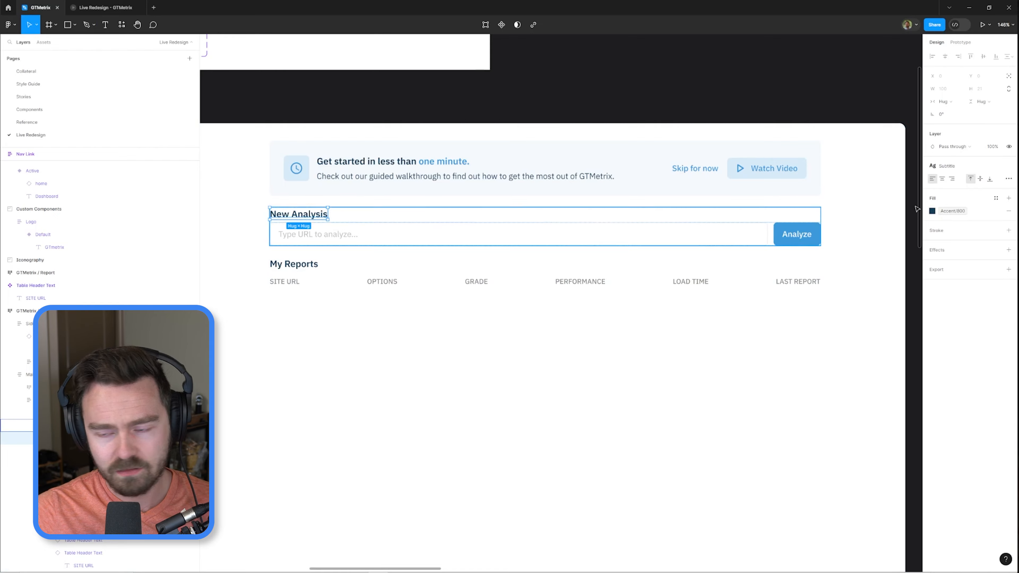
left_click(1006, 168)
left_click(294, 264, "ctrl")
key("Escape")
left_click_drag(547, 163, 524, 151)
- Set the vertical gap between the New Analysis heading and its URL row to 10
left_click(363, 207, "ctrl")
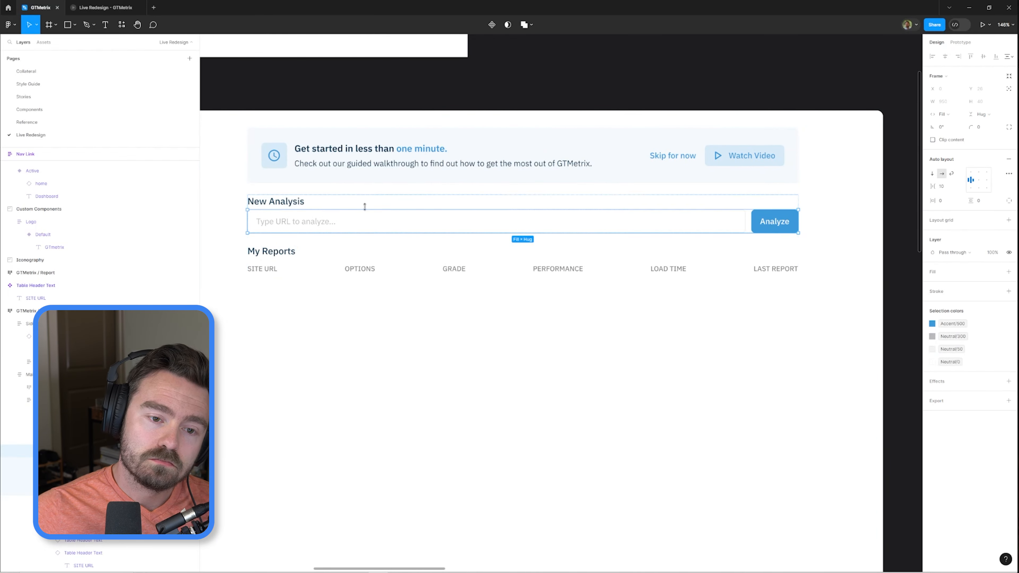
left_click_drag(530, 324, 558, 326)
left_click(360, 225, "ctrl")
key("shift+Return")
left_click(941, 187)
type("8")
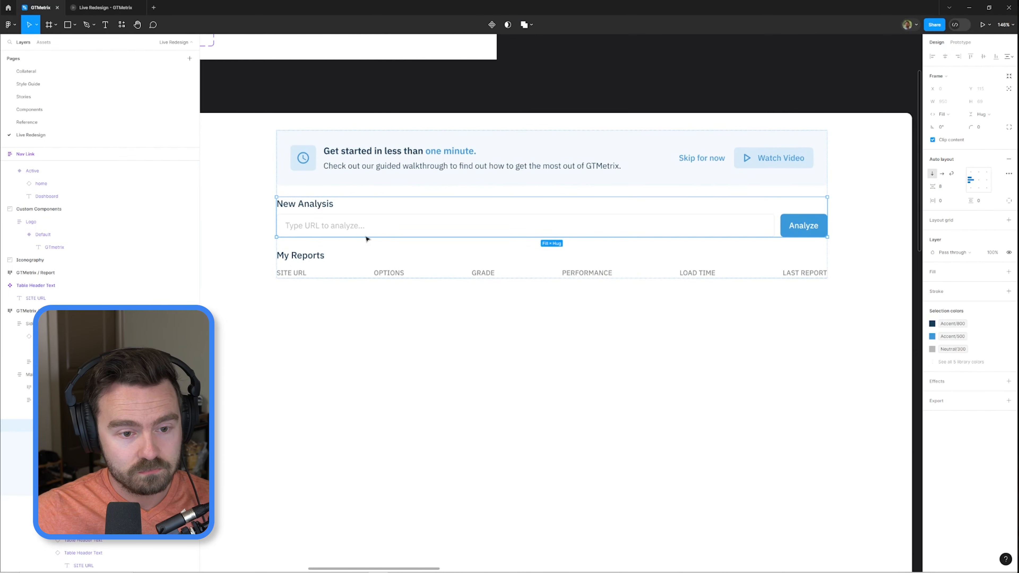
left_click(941, 186)
type("10")
key("Return")
- Give the New Analysis container 15 horizontal and 15 vertical padding
scroll(389, 271, "down", 1)
scroll(450, 355, "up", 1)
left_click(403, 260, "ctrl")
left_click(947, 202)
type("15")
key("Tab")
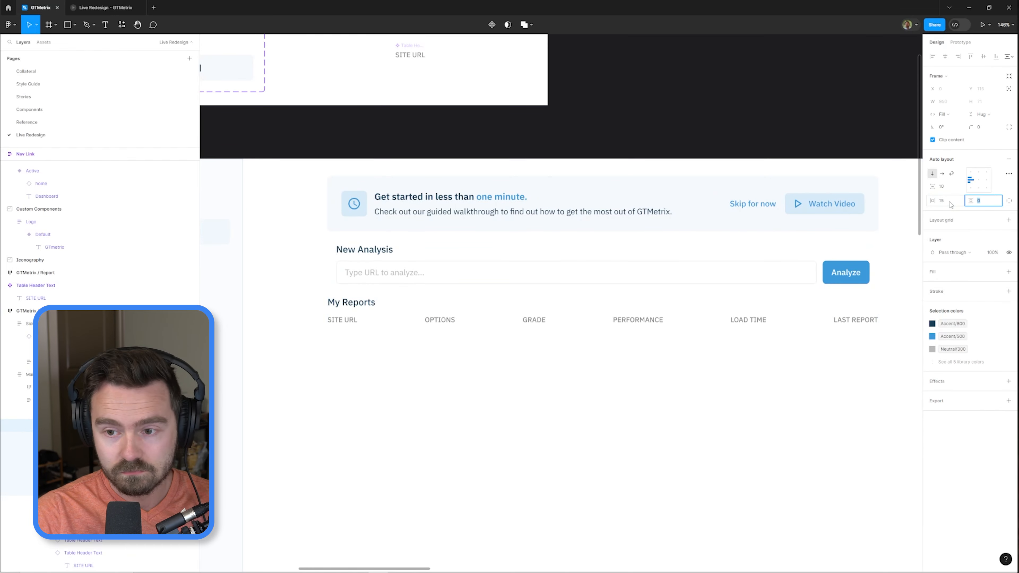
type("15")
key("Return")
- Apply the Card Shadow effect style and a Neutral/0 fill to the New Analysis container
left_click(995, 381)
left_click(955, 441)
left_click(996, 272)
scroll(880, 387, "down", 3)
left_click(853, 417)
scroll(478, 393, "down", 1)
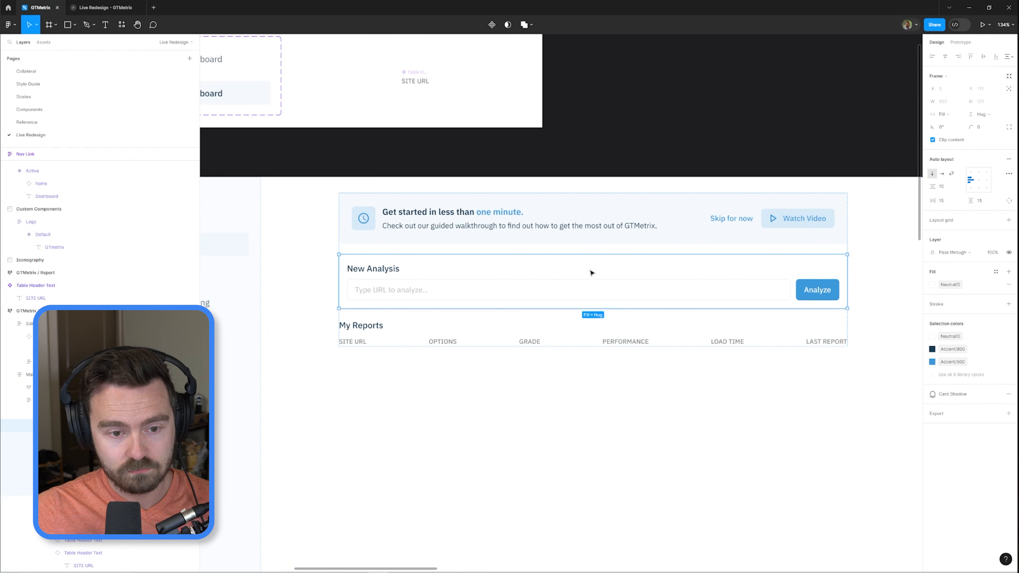
- Set the New Analysis card's horizontal and vertical padding to 30
left_click(947, 201)
type("30")
key("Tab")
type("30")
scroll(790, 375, "up", 2)
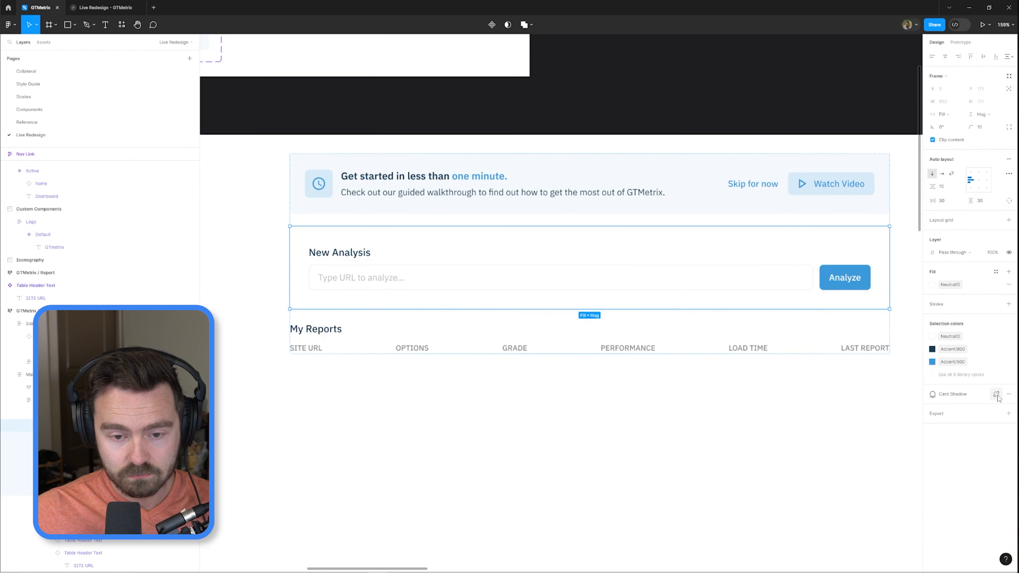
- Reduce the New Analysis card's horizontal and vertical padding to 24
left_click(949, 202)
type("24")
key("Tab")
type("24")
key("Return")
scroll(655, 86, "down", 2)
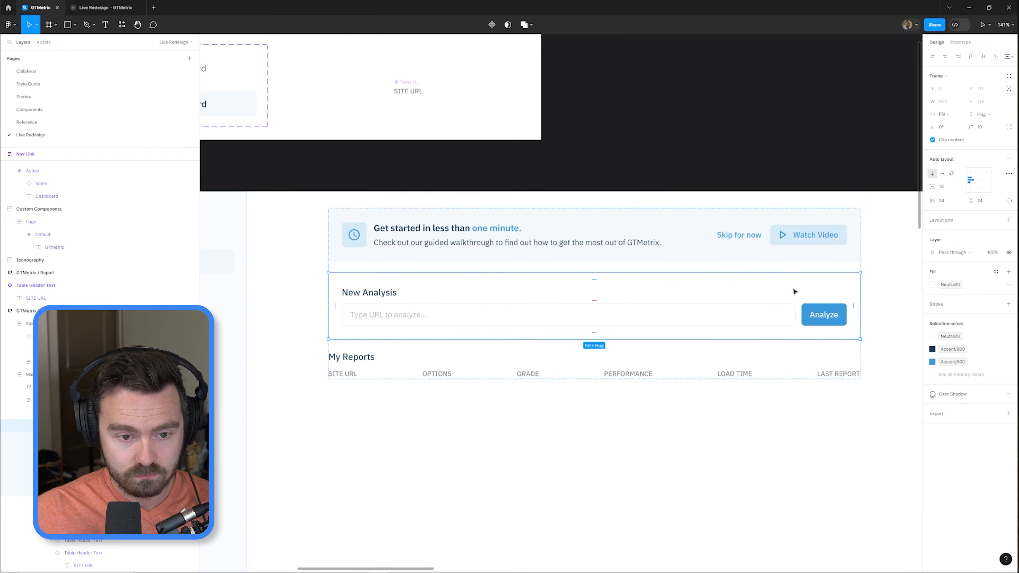
- Add a stroke with a library colour style to the New Analysis card
left_click(996, 304)
left_click(854, 424)
left_click(630, 126)
mouse_move(630, 125)
left_mouse_down()
mouse_move(739, 95)
mouse_move(623, 93)
left_mouse_up()
scroll(623, 92, "down", 2)
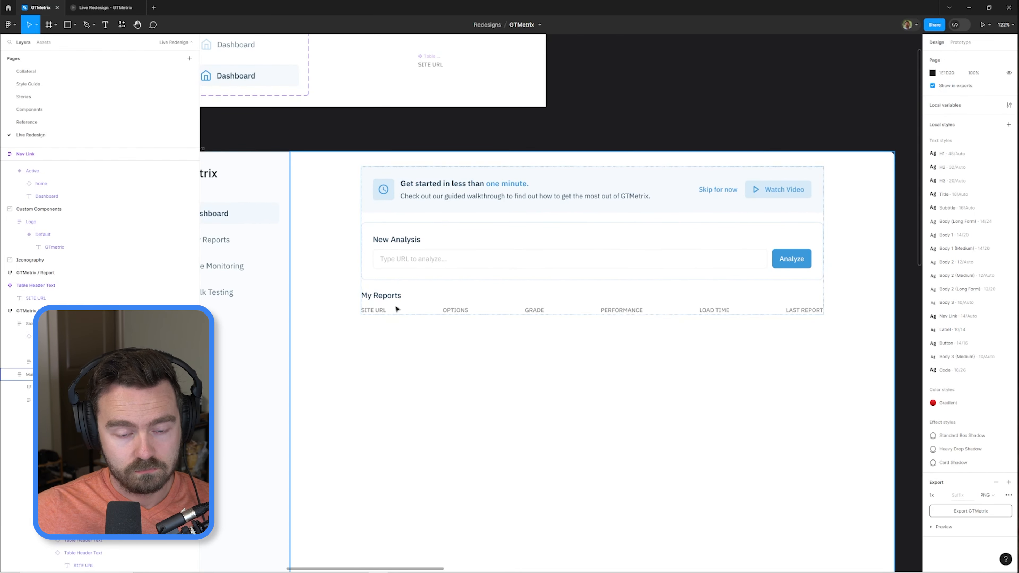
- Set the corner radius of the URL analysis section to 0
left_click(416, 243, "ctrl")
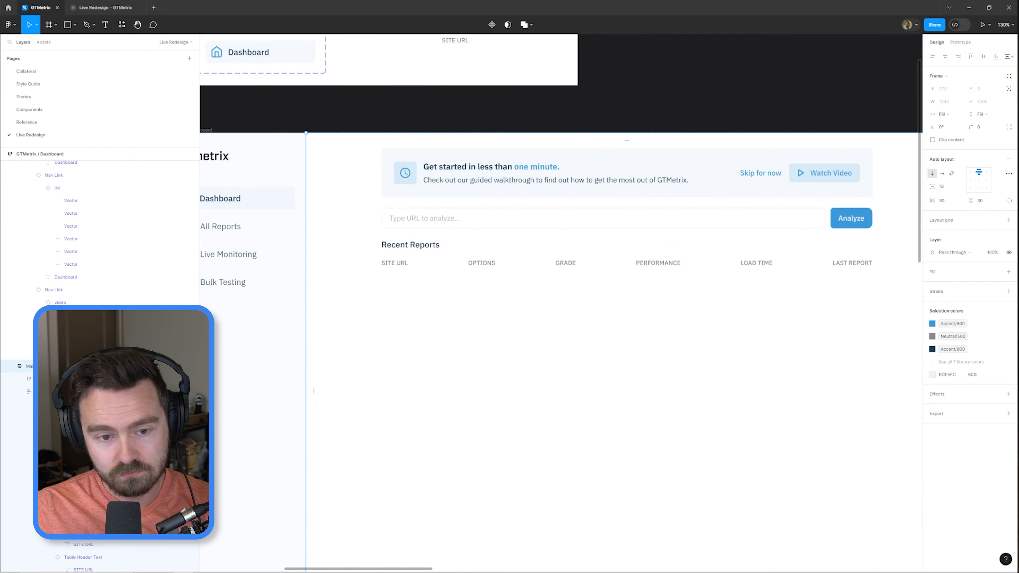
double_click(650, 215)
left_click(979, 127)
type("0")
left_click(796, 340)
double_click(424, 244)
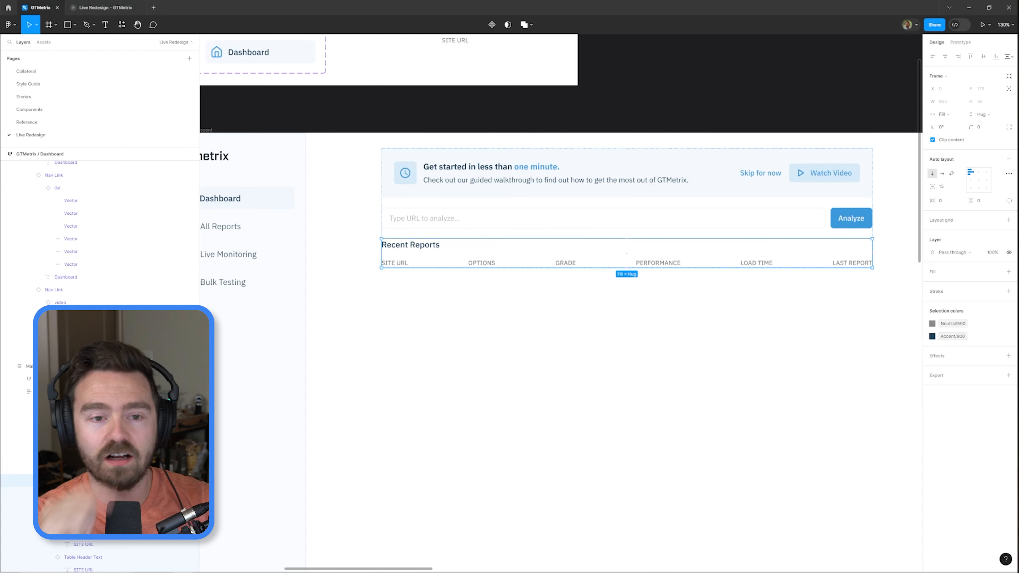
left_click(695, 87)
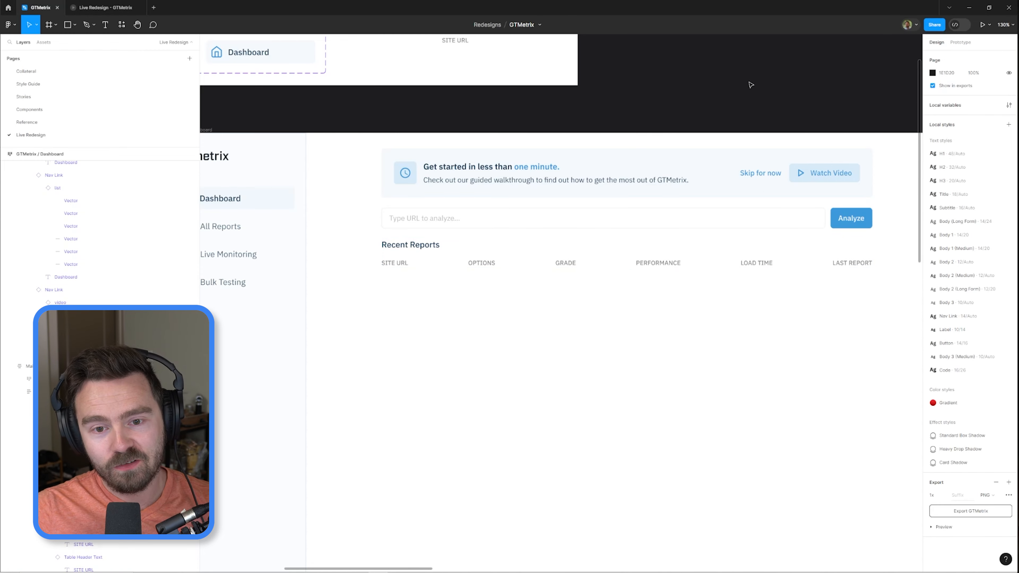
- Draw a freehand arrow pointing at the Recent Reports heading
scroll(750, 74, "down", 2)
scroll(576, 149, "up", 2)
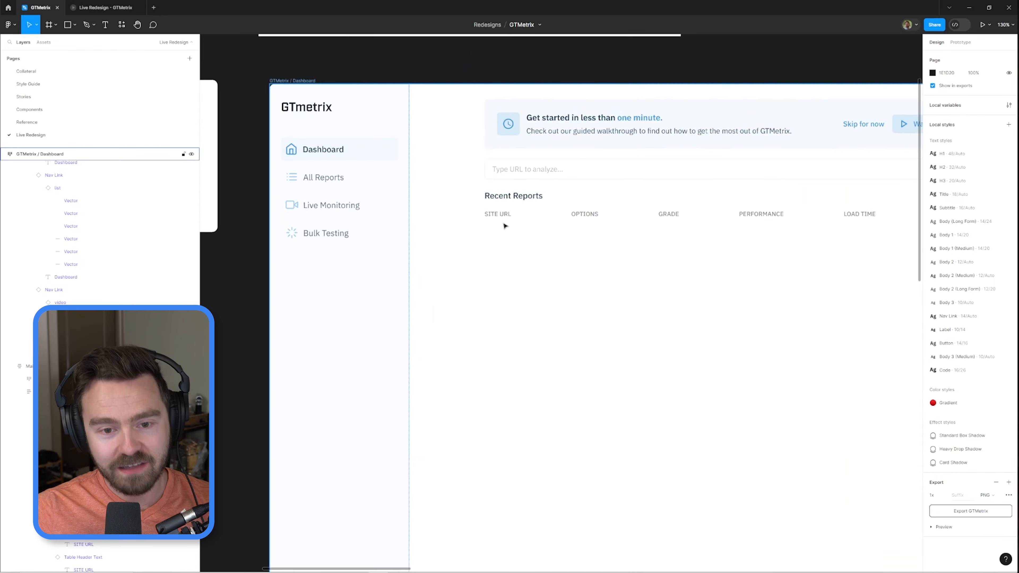
key("shift+p")
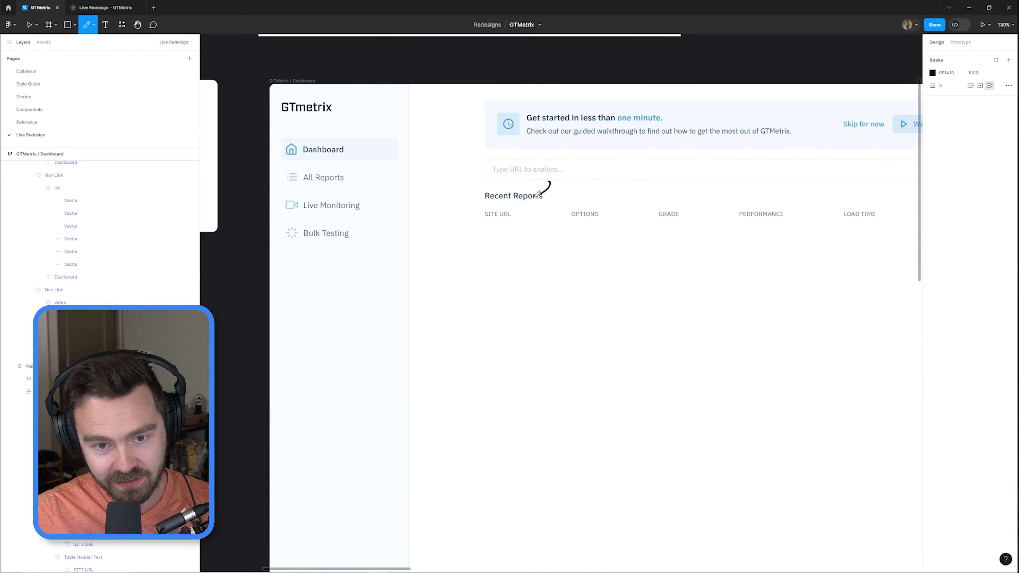
left_click_drag(538, 194, 544, 192)
scroll(573, 205, "down", 6)
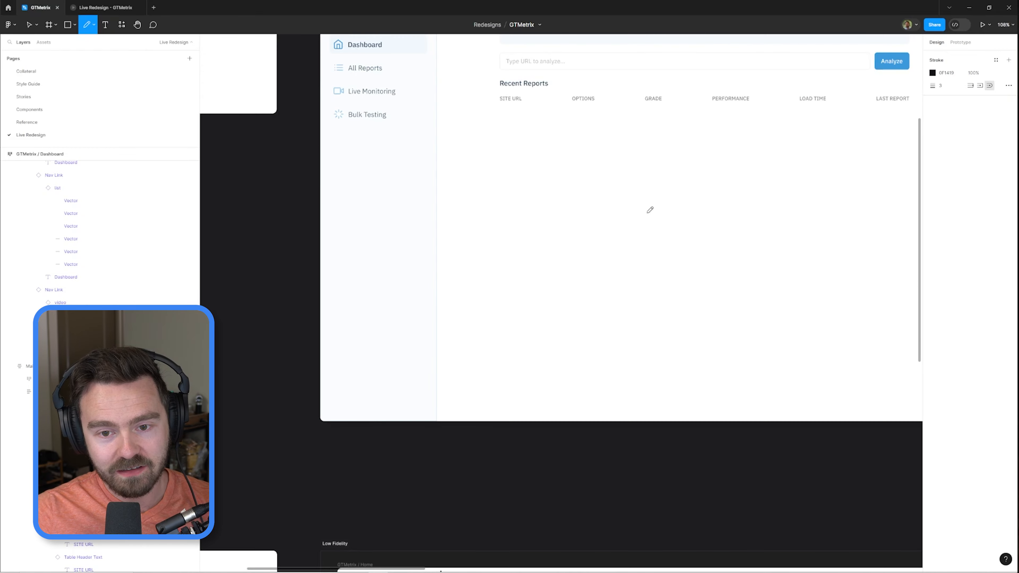
- Circle the All and Monitored tabs on the reference dashboard screenshot and draw arrows at the tabs and section headings
scroll(626, 276, "up", 10)
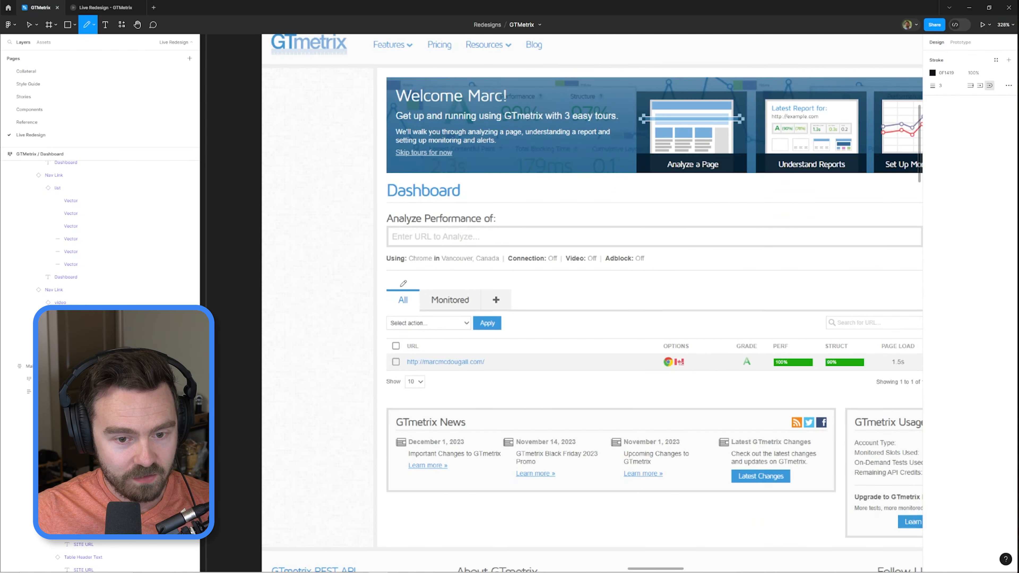
left_click_drag(412, 263, 409, 288)
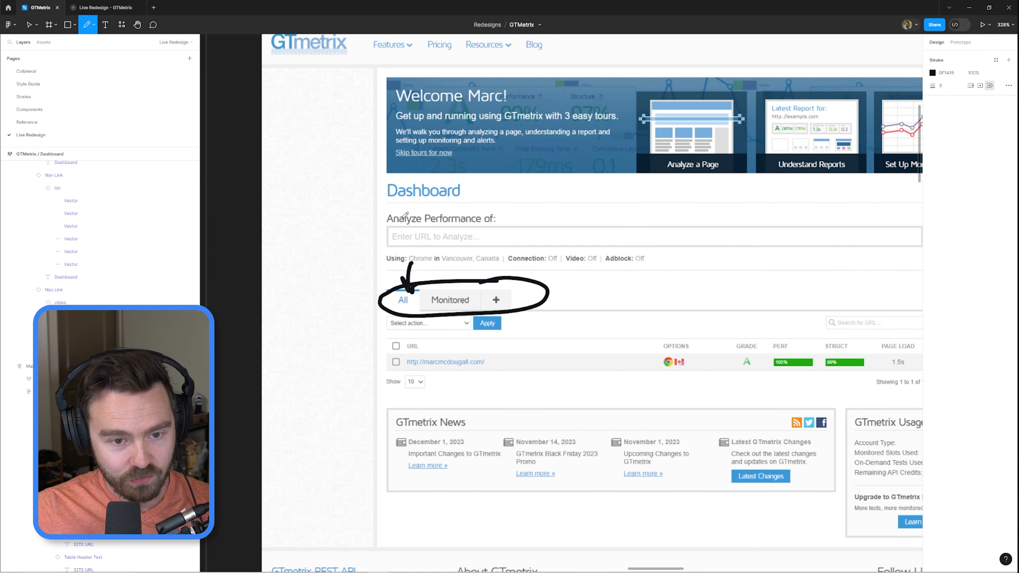
left_click_drag(368, 216, 408, 217)
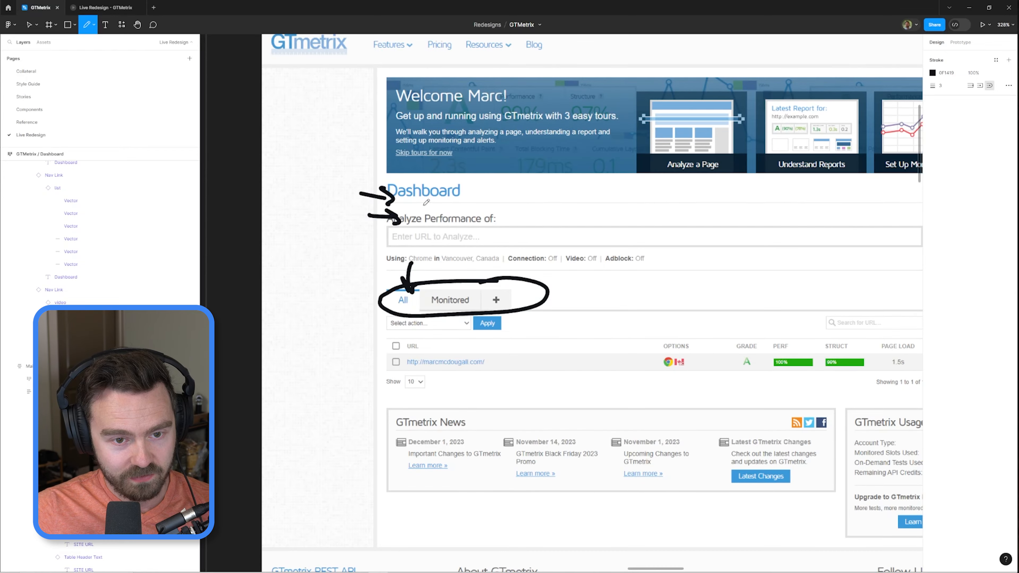
- Undo the freehand marks on the reference dashboard screenshot
key("ctrl+z")
key("ctrl+z")
key("ctrl+z")
key("ctrl+z")
key("ctrl+z")
- Move the Table Header Text component next to the Nav Link component set, above the dashboard frame
scroll(419, 217, "down", 10)
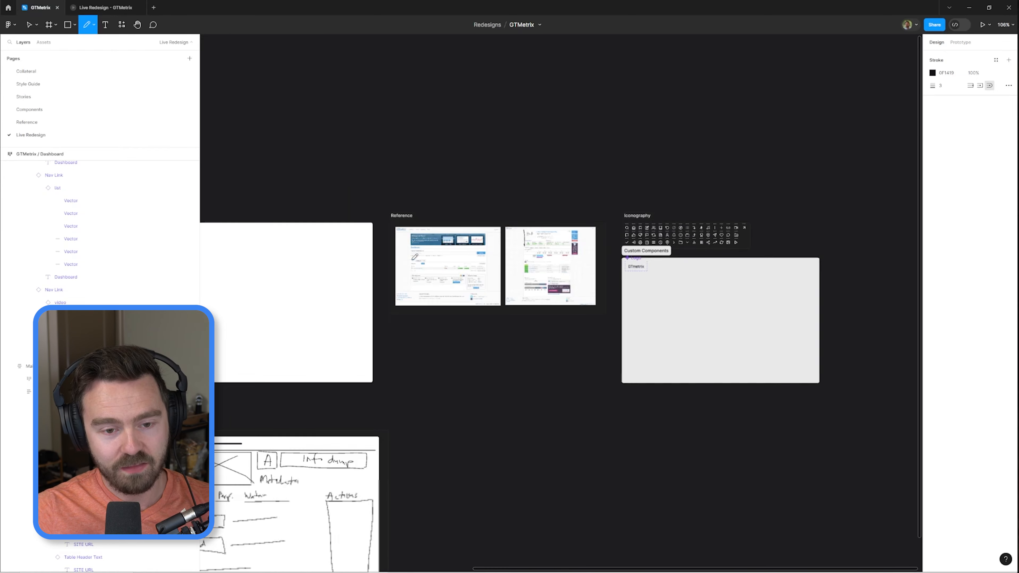
key("v")
left_click_drag(326, 165, 636, 139)
mouse_move(352, 185)
left_mouse_down()
mouse_move(576, 144)
mouse_move(646, 145)
left_mouse_up()
scroll(539, 207, "up", 5)
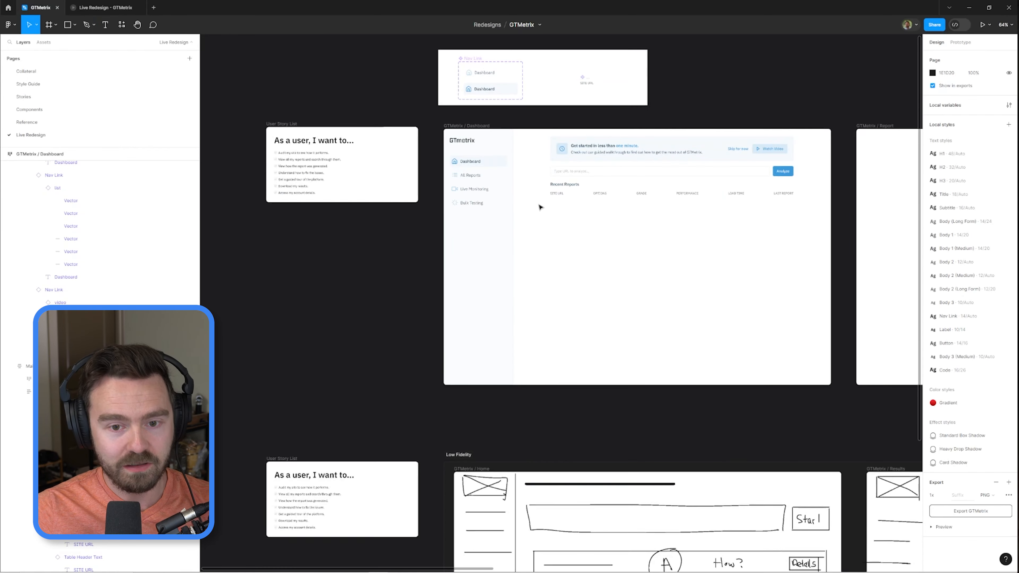
left_click_drag(614, 203, 575, 280)
scroll(562, 266, "down", 2)
left_click_drag(567, 188, 534, 248)
scroll(535, 248, "up", 1)
scroll(534, 248, "up", 3)
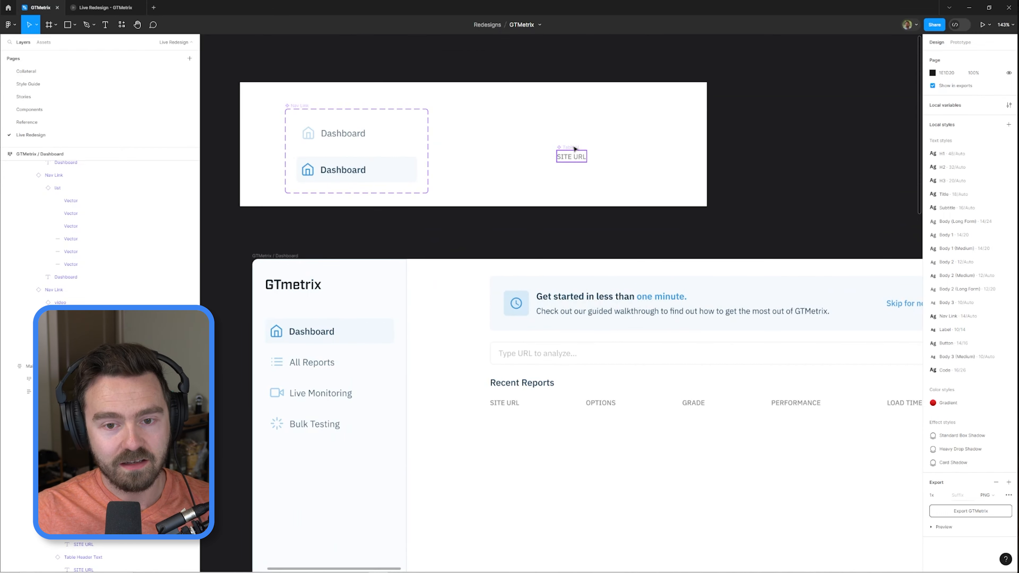
left_click_drag(575, 151, 460, 109)
left_click_drag(524, 119, 490, 155)
scroll(494, 182, "up", 2)
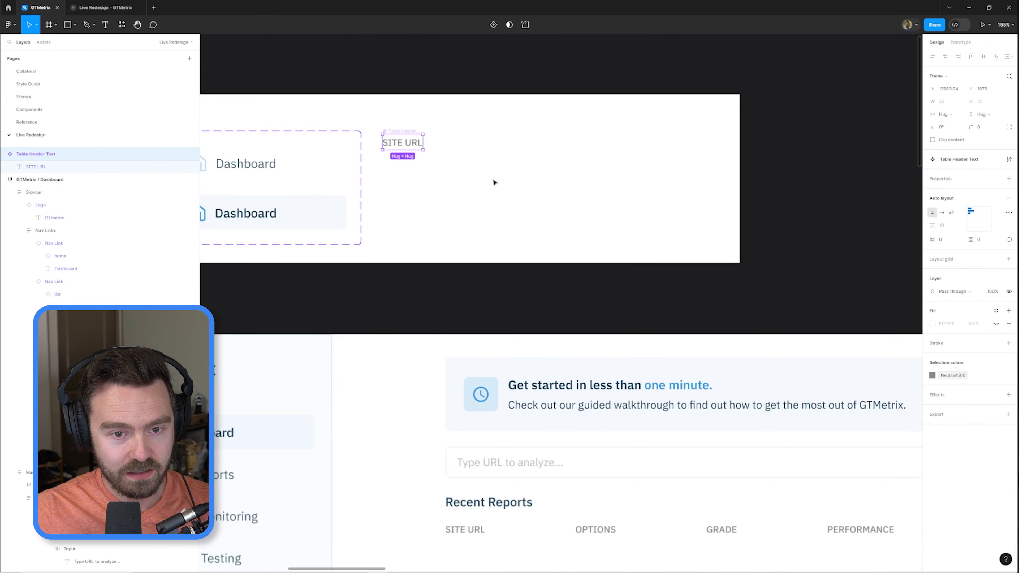
- Create an auto layout component named Secondary Nav Item beside the Table Header Text component, containing the text "This is a nav item"
key("f")
left_click_drag(463, 156, 520, 185)
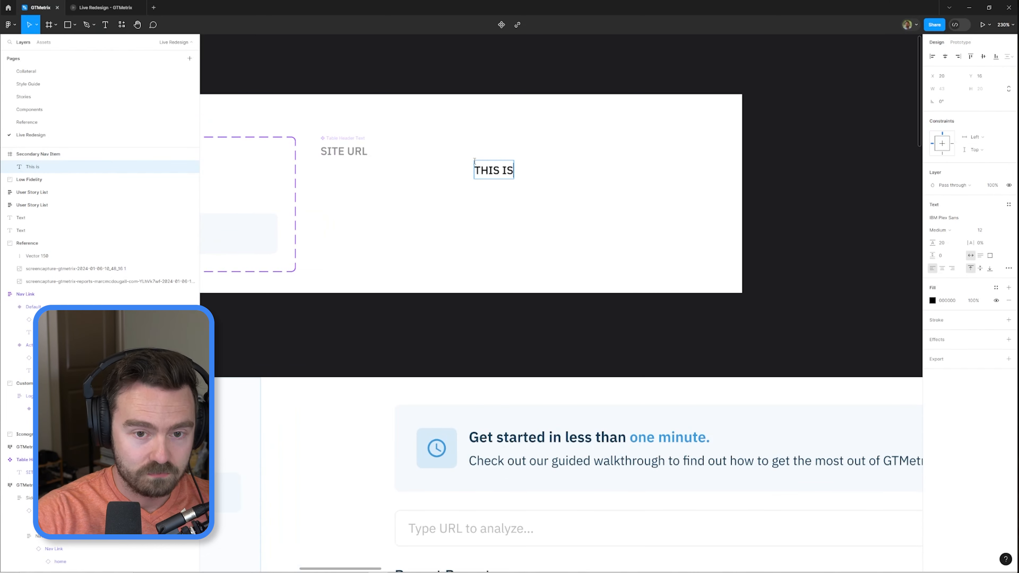
type("a nav item")
key("Escape")
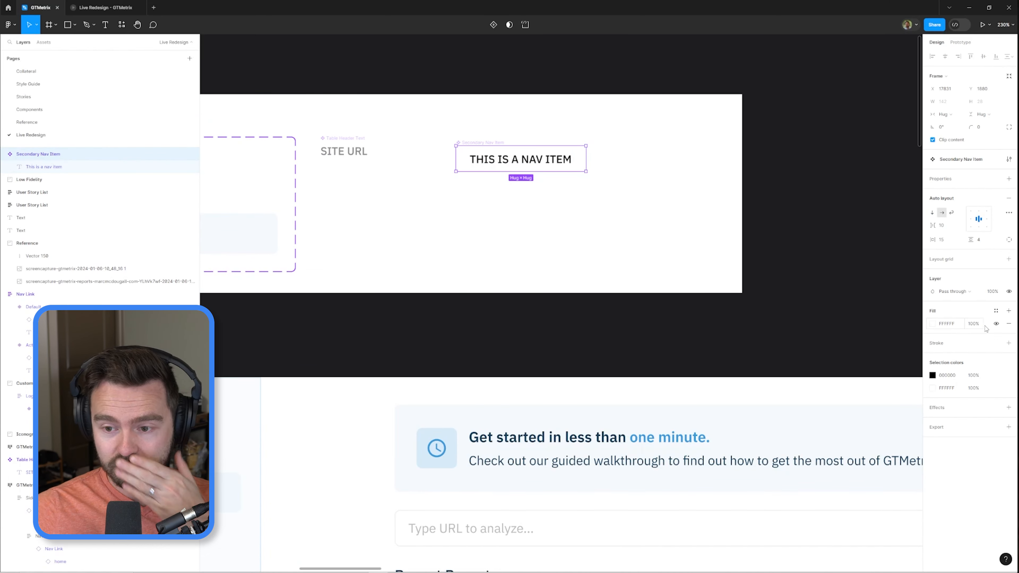
- Apply the Body 1 (Medium) text style and the Accent/800 fill to the nav item's text
key("Return")
left_click(1008, 198)
left_click(971, 337)
left_click(996, 243)
scroll(853, 369, "down", 5)
left_click(853, 396)
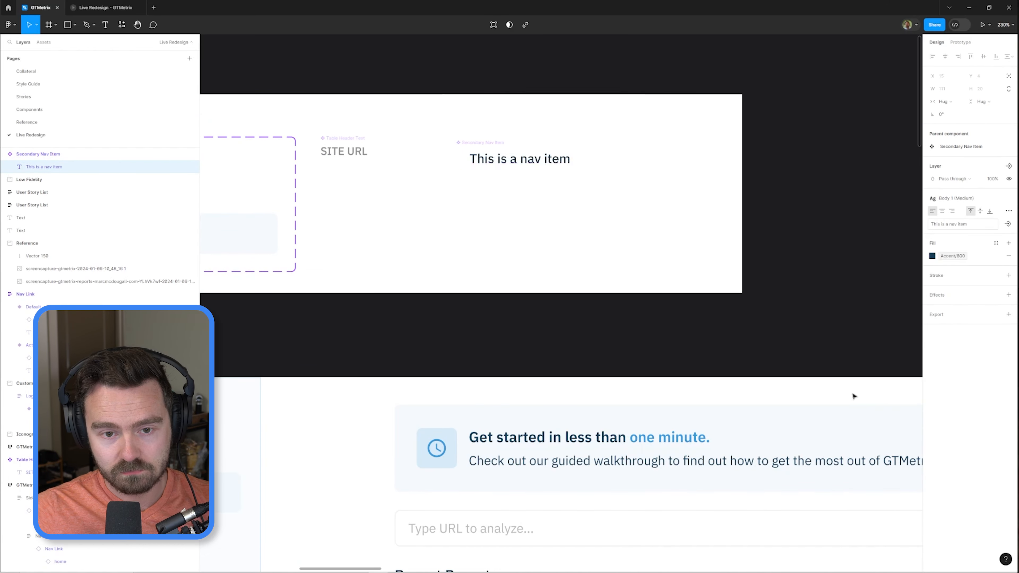
- Set the Secondary Nav Item's vertical padding to 8 and add a second variant to the component
key("shift+Return")
left_click(983, 243)
type("8")
key("Return")
left_click_drag(490, 142, 438, 130)
left_click(494, 25)
left_click(470, 228)
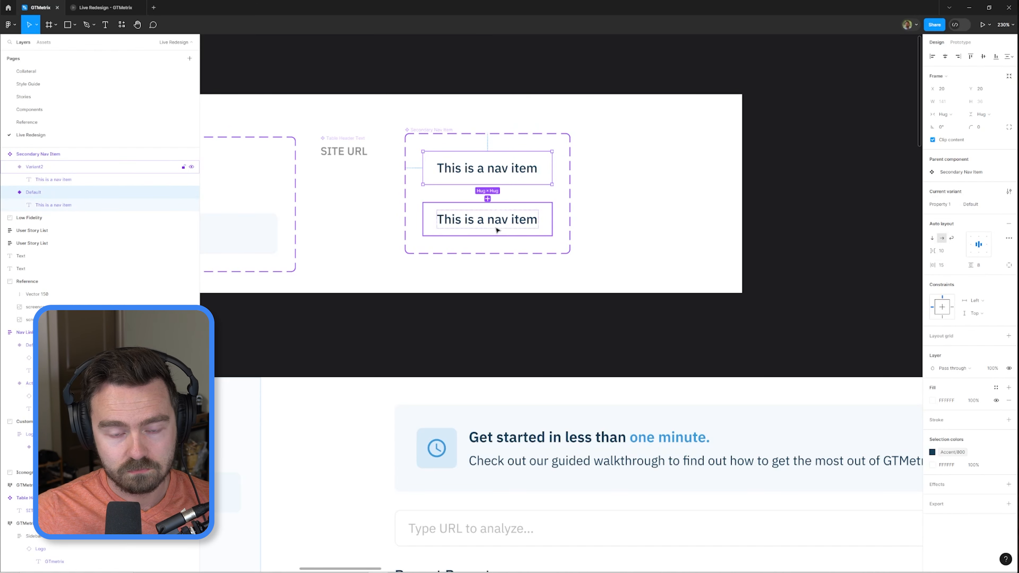
- Rename the Secondary Nav Item's variant property to State and name the second variant Active
left_click(960, 173)
double_click(950, 179)
type("State")
left_click(527, 215)
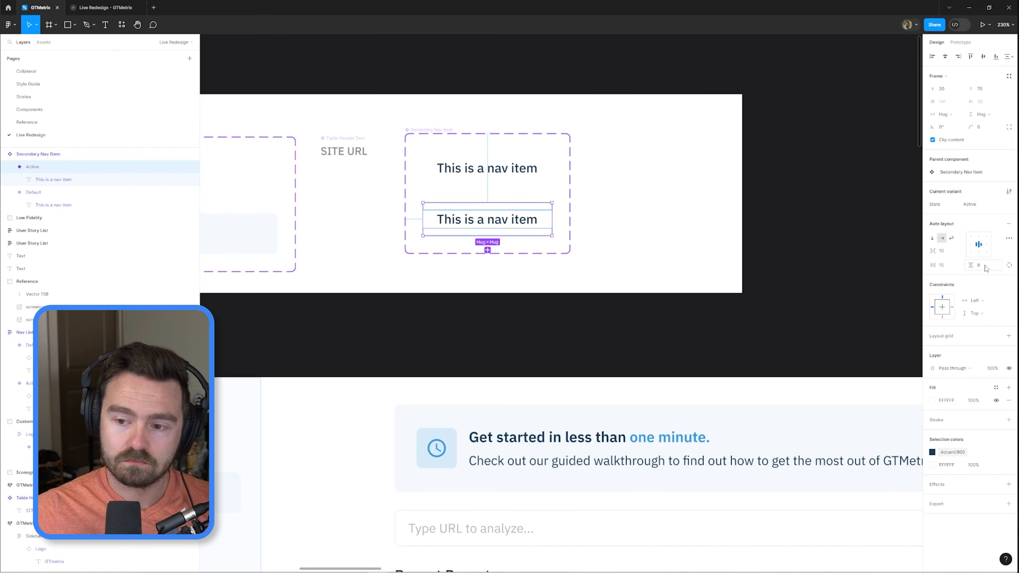
- Give the Active nav item variant an Accent/500 stroke on its bottom side only
left_click(996, 420)
scroll(885, 487, "down", 5)
left_click(886, 486)
left_click(996, 445)
left_click(974, 501)
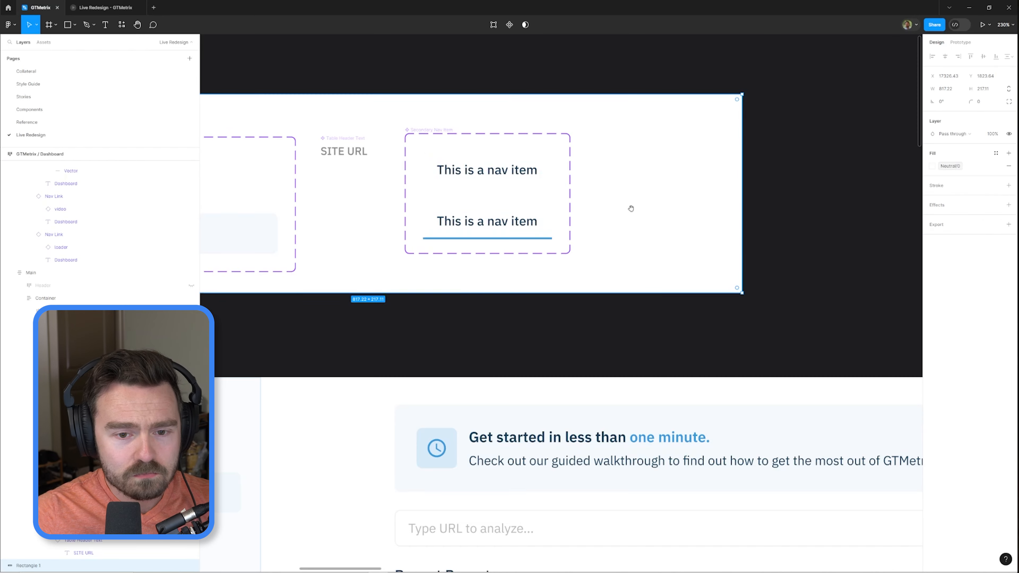
left_click(956, 261)
scroll(874, 357, "down", 1)
left_click(742, 353)
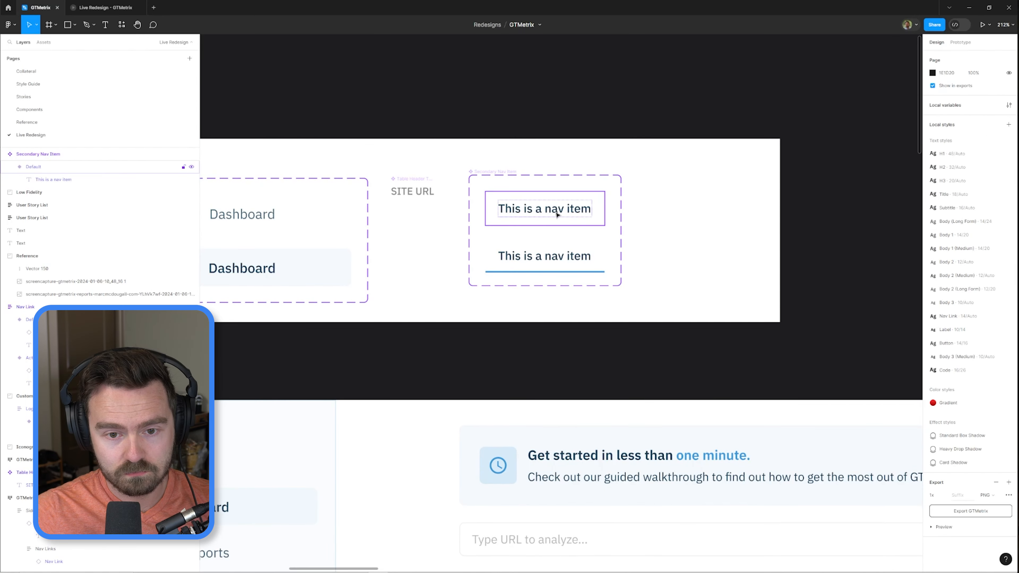
- Set the opacity of the Default nav item variant's text to 60%
double_click(557, 212)
key("6")
left_click(651, 92)
scroll(651, 92, "down", 3)
- Create a text property named Text linked to the labels of both nav item variants
left_click(597, 184)
left_click(596, 214, "shift")
key("Return")
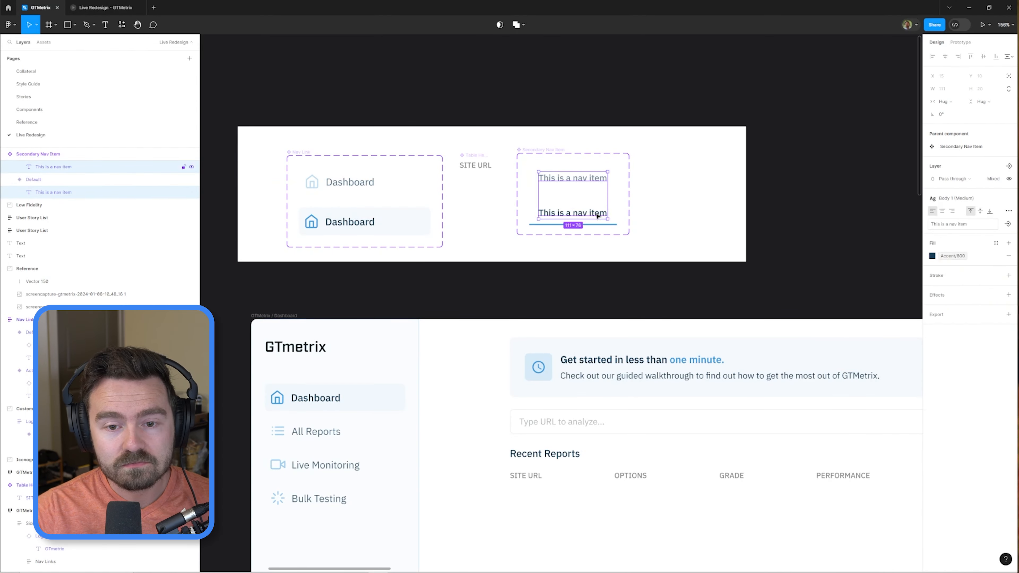
left_click(1009, 224)
key("Return")
- Paste an instance of the Default nav item into the Recent Reports section, above the table header row
left_click_drag(759, 246, 731, 248)
left_click(562, 219)
left_click_drag(561, 219, 517, 153)
double_click(494, 398)
key("ctrl+v")
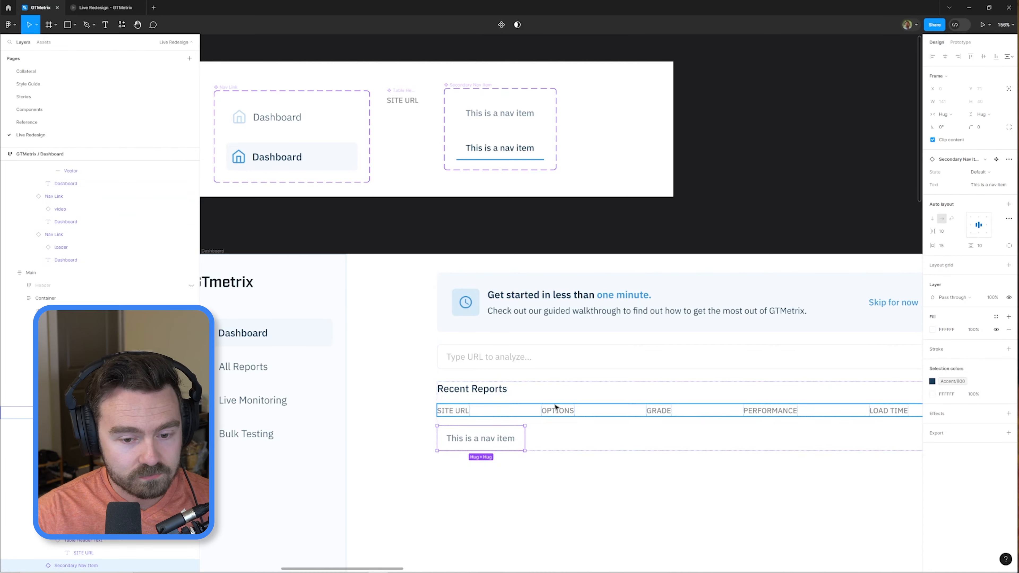
key("Up")
- Label the pasted nav item "Recent" and delete the Recent Reports heading
double_click(486, 416)
type("Recent")
left_click(472, 389)
key("Delete")
- Wrap the Recent nav item in an auto layout frame and add a duplicate labelled "Monitored"
double_click(457, 394)
key("shift+a")
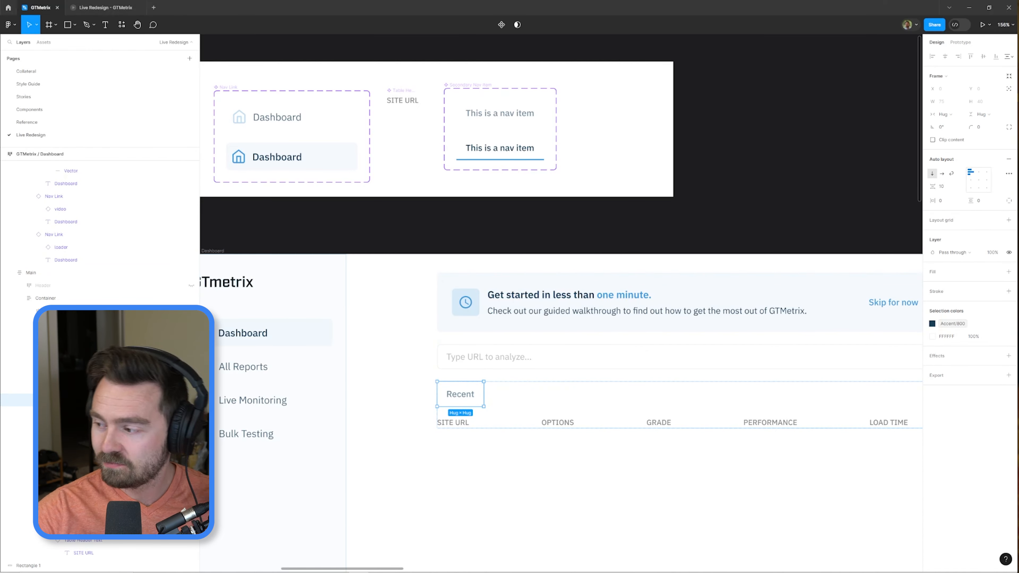
double_click(475, 395)
double_click(473, 396)
key("ctrl+d")
key("t")
double_click(456, 427)
type("Monitored")
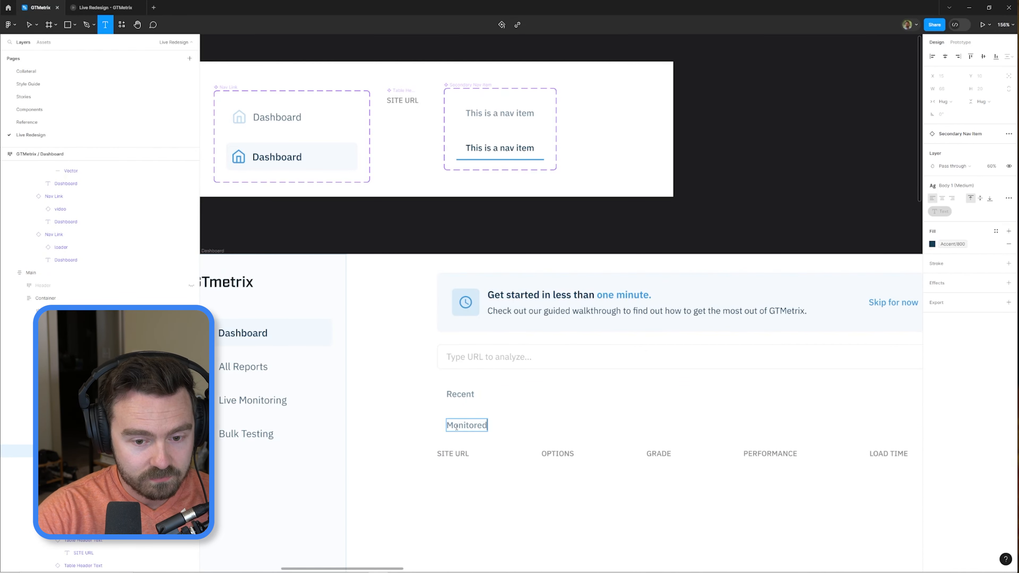
- Arrange the Recent and Monitored nav items side by side in a horizontal auto layout
key("Escape")
key("shift+Return")
key("shift+Return")
left_click(941, 173)
- Set the Recent nav item's State to Active
scroll(544, 400, "up", 1)
double_click(528, 394)
left_click(449, 393)
left_click(979, 187)
left_click(980, 172)
left_click(979, 185)
left_click(448, 381)
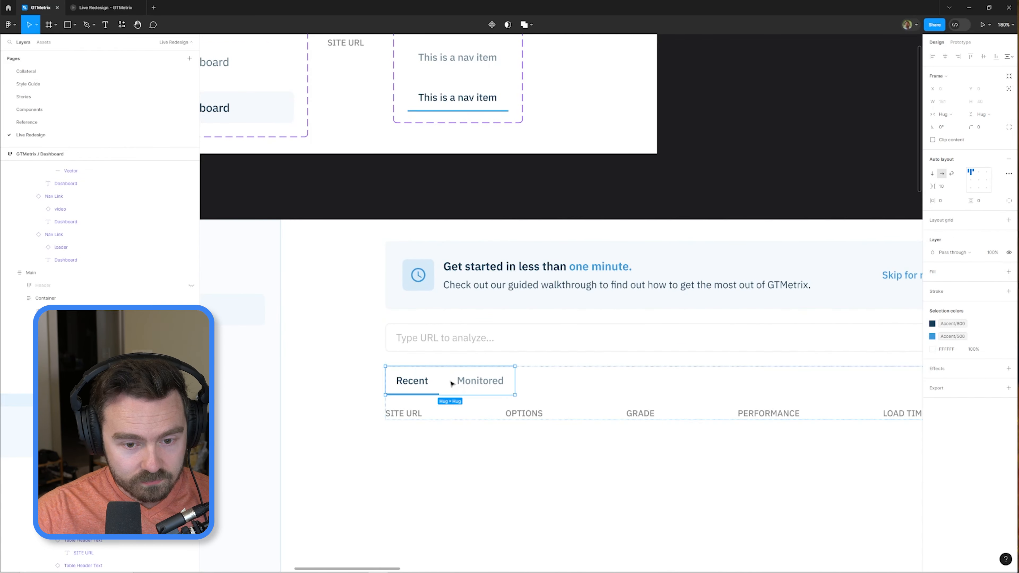
- Add a bottom-only Accent/100 stroke to the Recent and Monitored tab row and set its width to Fill
left_click(996, 291)
left_click(884, 399)
left_click(945, 114)
left_click(947, 127)
left_click(771, 181)
left_click_drag(771, 181, 626, 142)
scroll(626, 143, "down", 2)
triple_click(427, 292)
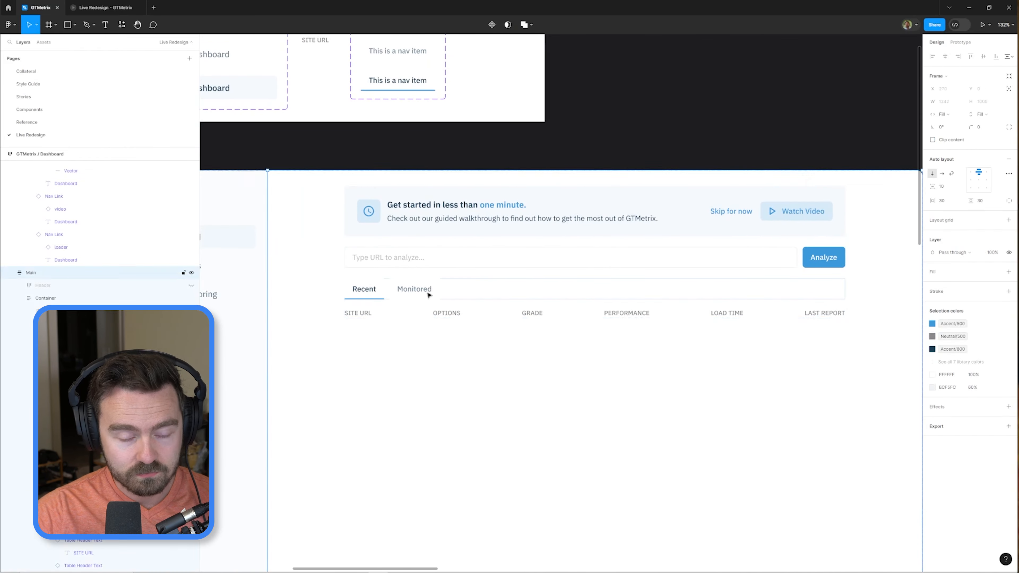
left_click(996, 317)
left_click(994, 353)
- Remove the white that covers the tab row's divider line beneath the Monitored nav item
scroll(426, 299, "up", 3)
double_click(412, 272)
double_click(412, 271)
left_click(996, 160)
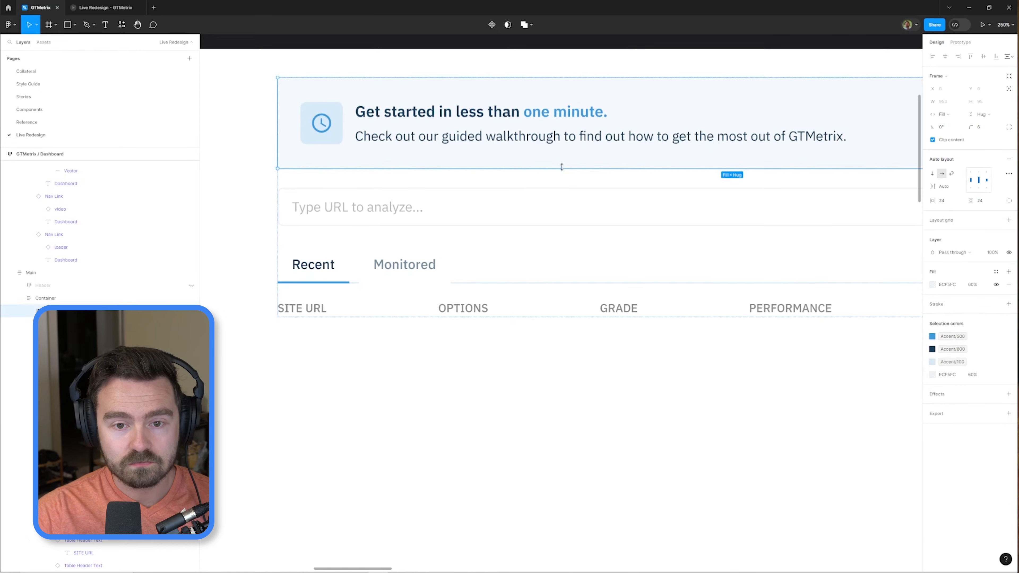
scroll(634, 285, "down", 4)
scroll(742, 269, "up", 1)
left_click(762, 216)
left_click_drag(762, 216, 617, 116)
scroll(618, 117, "down", 1)
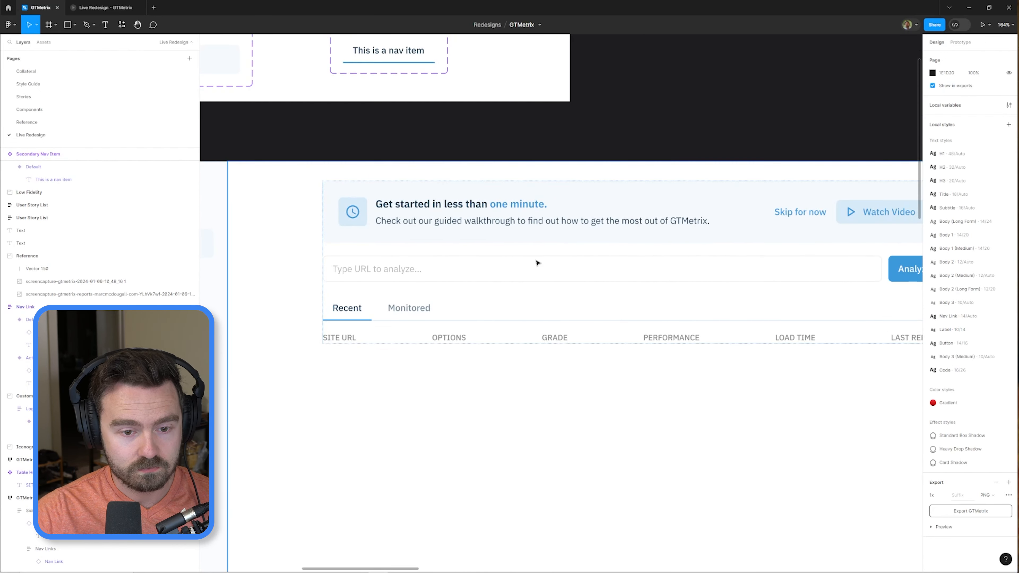
- Review the dashboard and inspect the tab row with its Recent and Monitored nav items
scroll(652, 150, "down", 4)
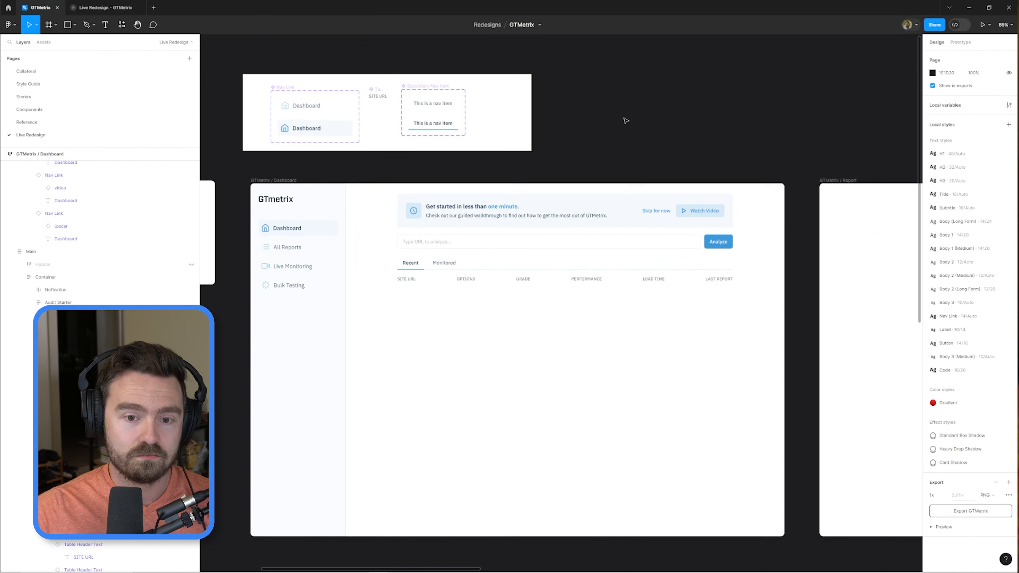
scroll(640, 138, "up", 2)
scroll(661, 80, "up", 1)
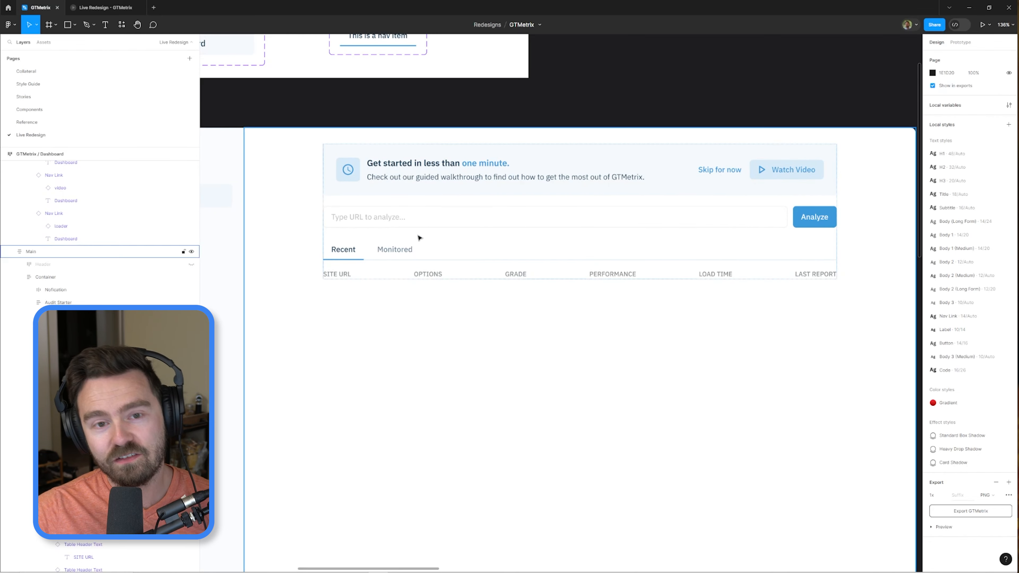
left_click(353, 257)
double_click(353, 257)
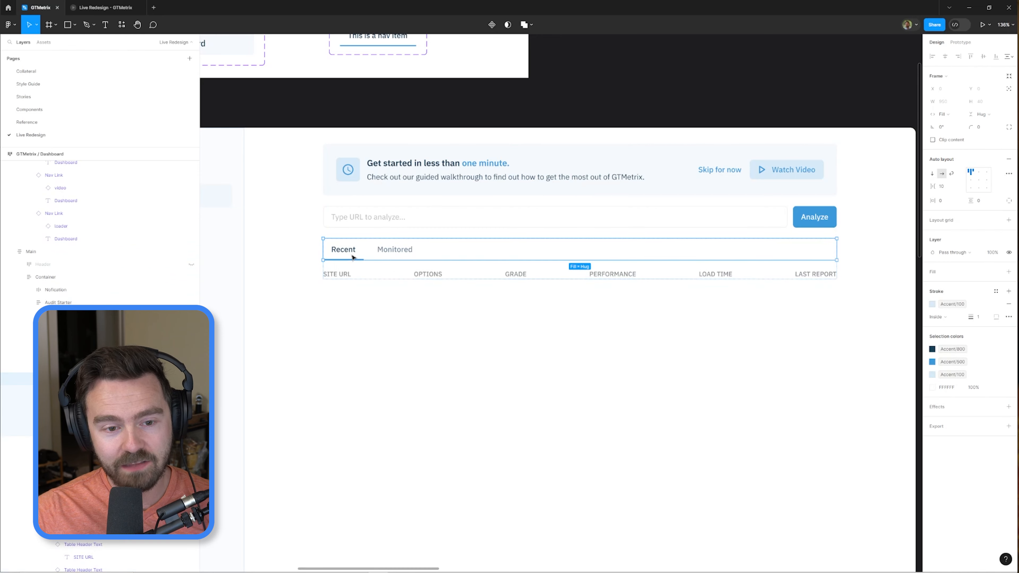
double_click(353, 257)
left_click(404, 259)
left_click(347, 259)
left_click(399, 255)
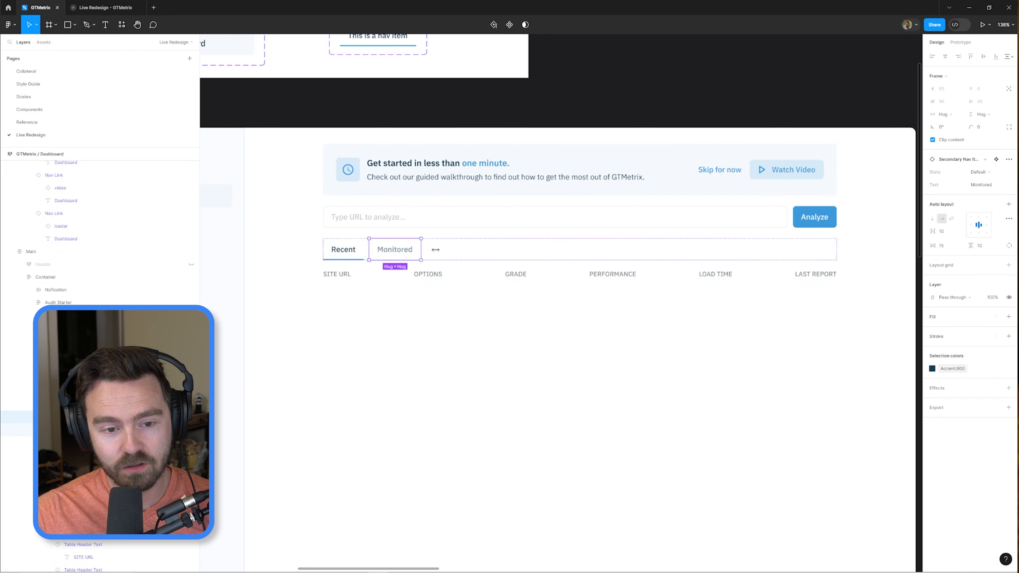
left_click(477, 248)
left_click(601, 85)
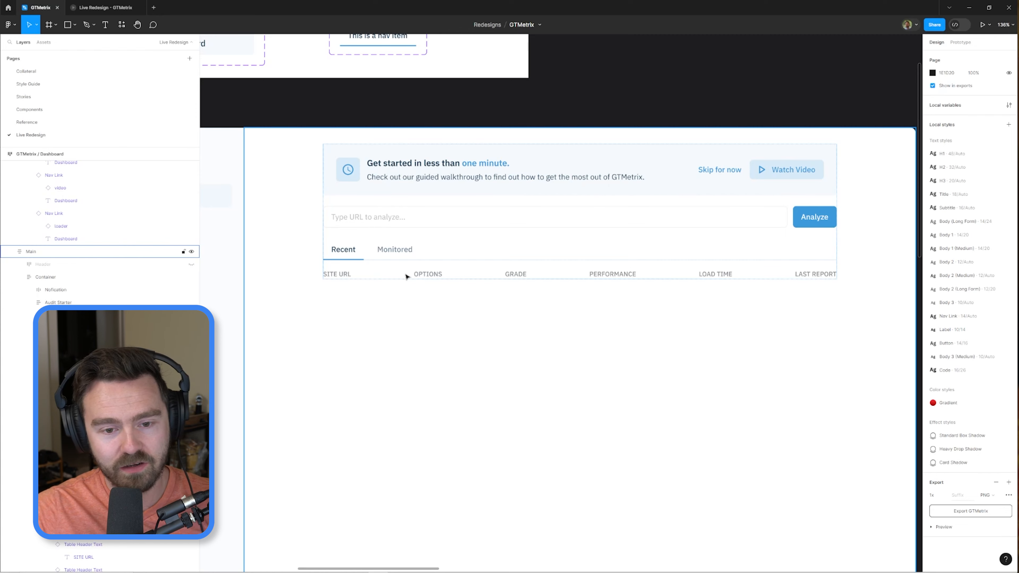
key("Escape")
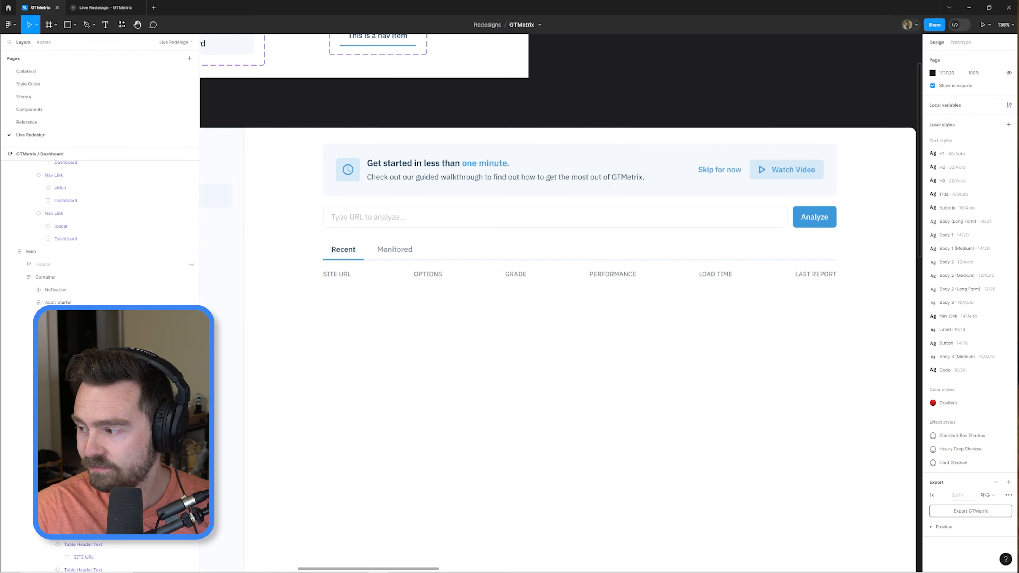
- Show the comments, look over the ones pinned around the dashboard, and hide them again
key("c")
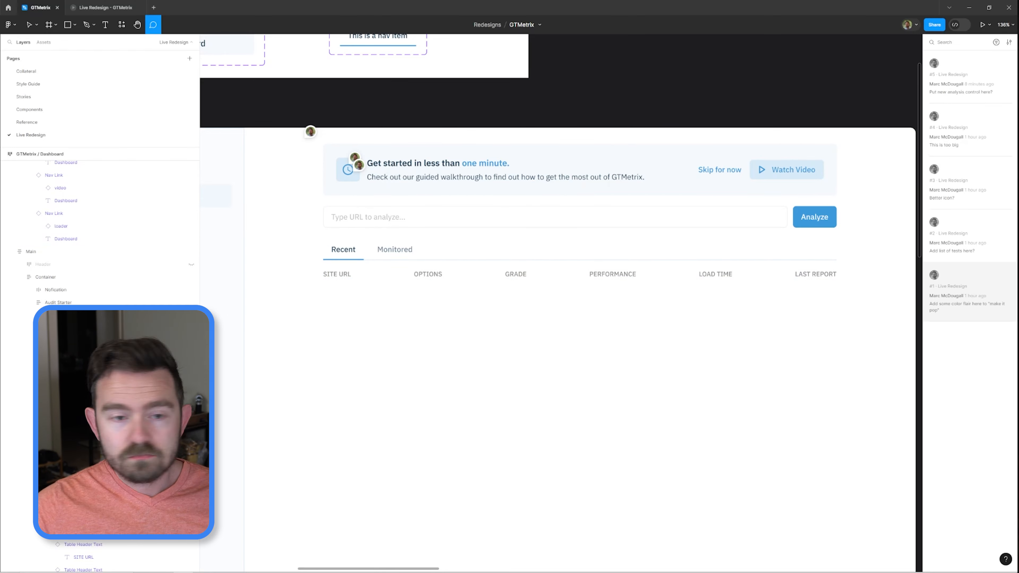
key("v")
key("shift+0")
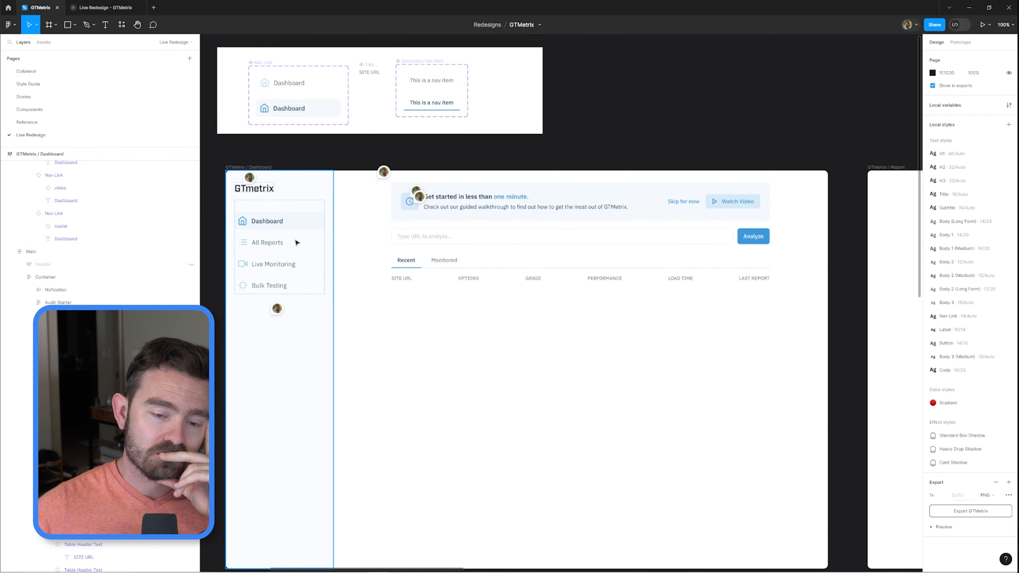
scroll(316, 231, "up", 3)
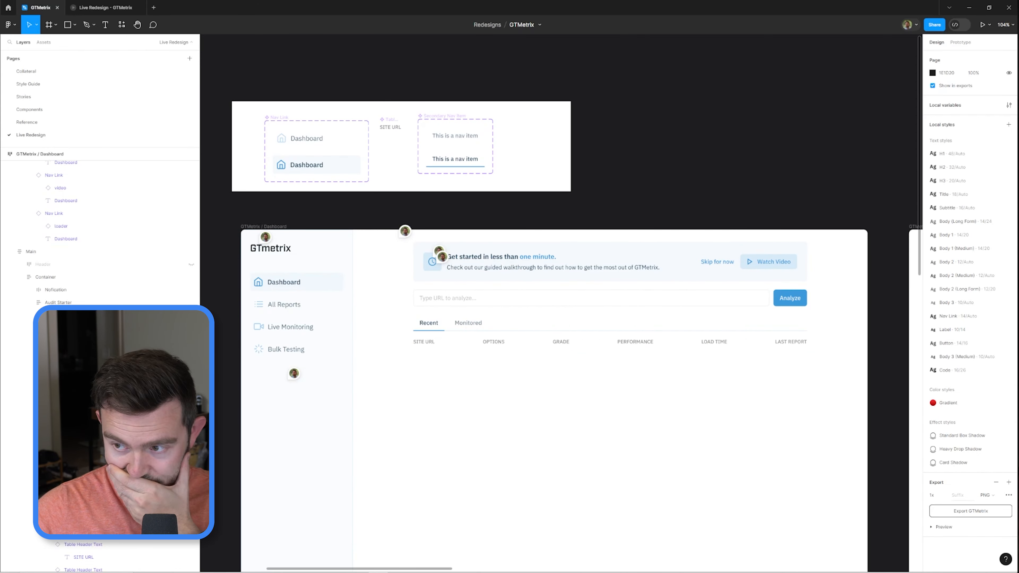
scroll(586, 218, "down", 1)
scroll(586, 219, "left", 1)
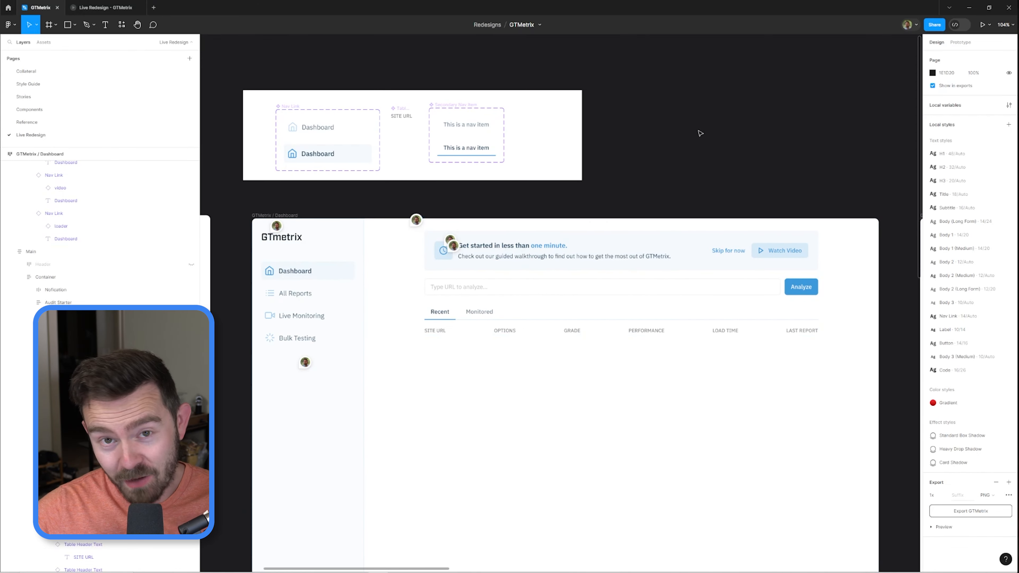
key("shift+c")
scroll(530, 263, "up", 4)
scroll(527, 264, "down", 3)
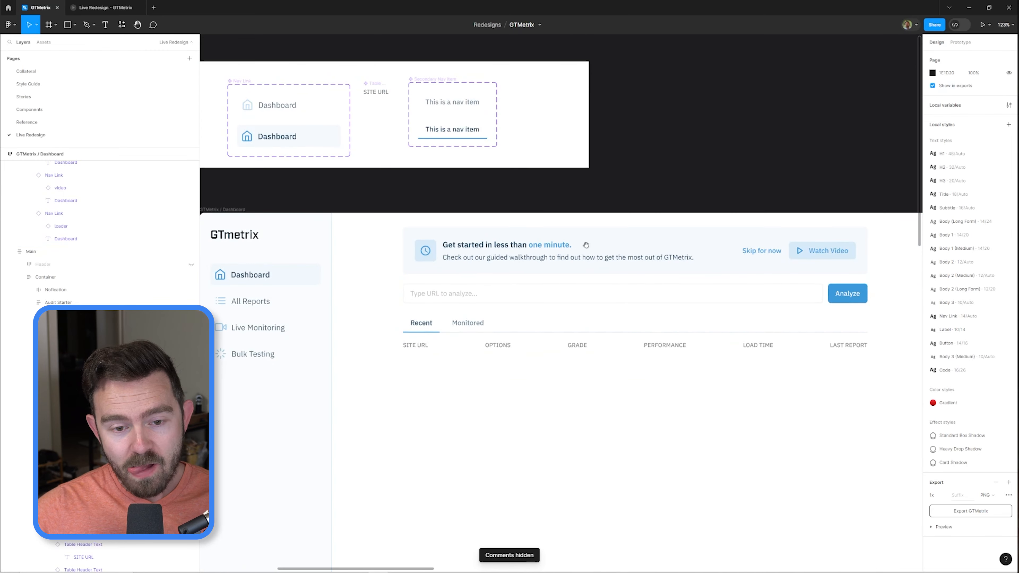
- Unhide the dashboard's Header frame and replace its contents with a copy of the Audit Starter section
left_click_drag(585, 244, 565, 240)
left_click(509, 298)
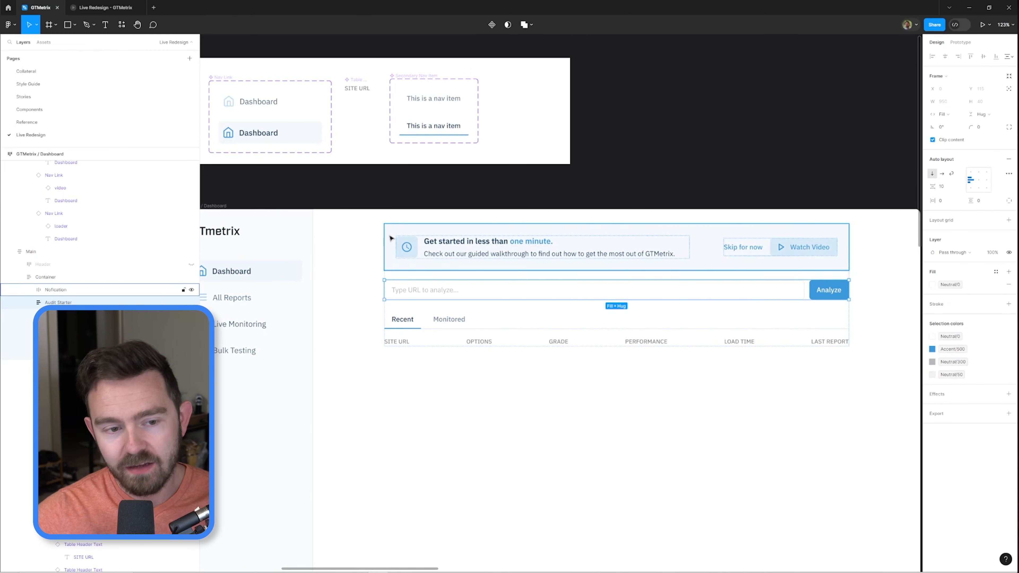
left_click_drag(285, 215, 384, 178)
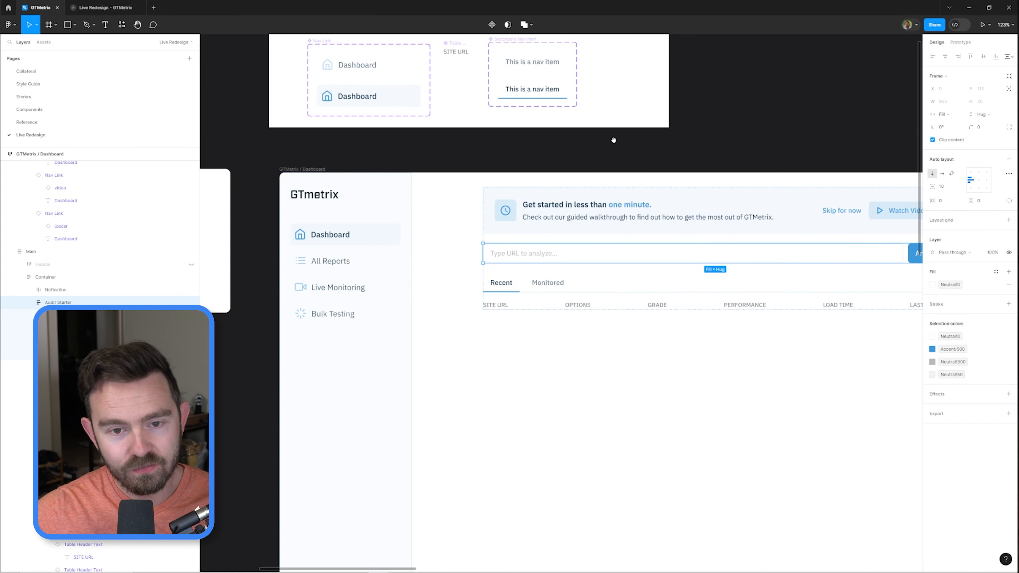
left_click_drag(613, 139, 544, 138)
left_click(352, 189)
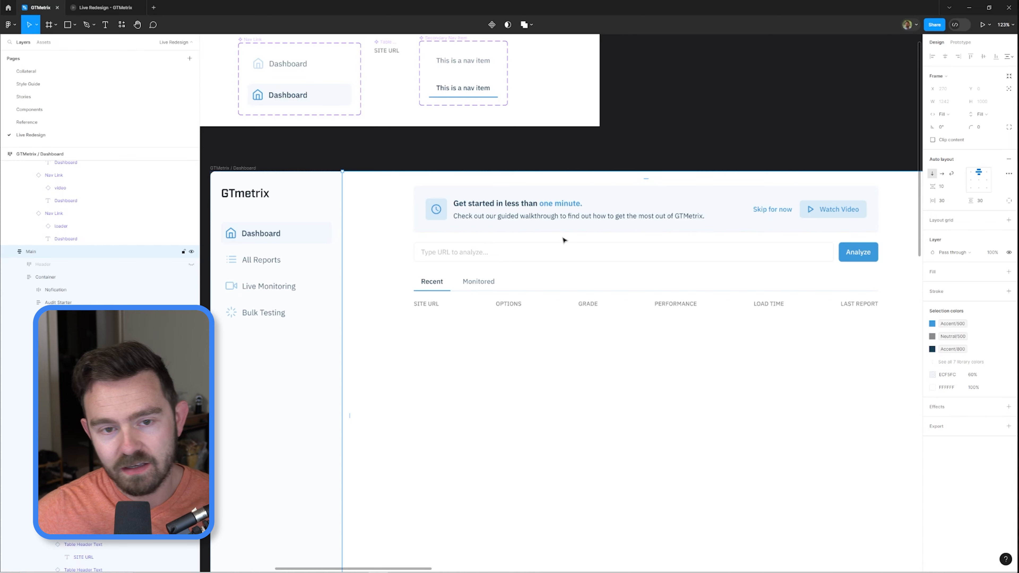
double_click(548, 256)
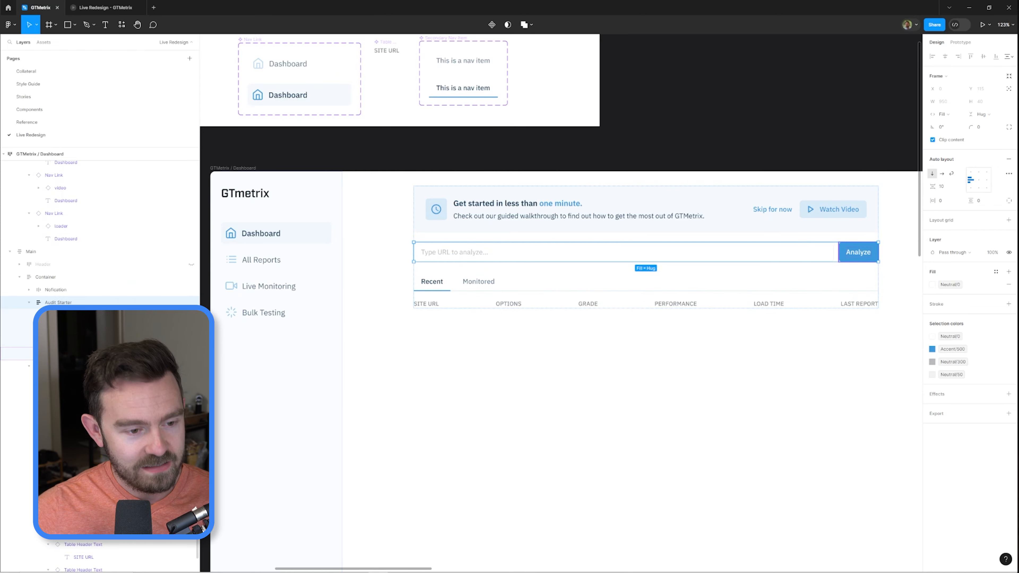
left_click(191, 264)
left_click(116, 264)
key("ctrl+v")
key("Delete")
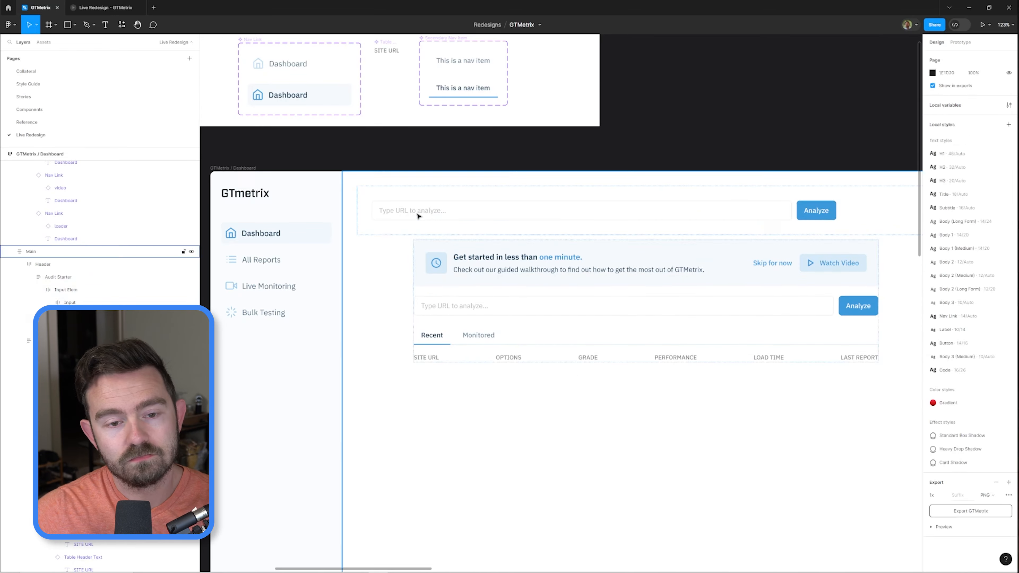
- Set the Header frame's padding to 0, with individual padding of 20 at the bottom
double_click(419, 216)
left_click(941, 200)
type("0")
scroll(474, 182, "down", 1)
double_click(465, 193)
left_click(1009, 201)
left_click(981, 214)
type("20")
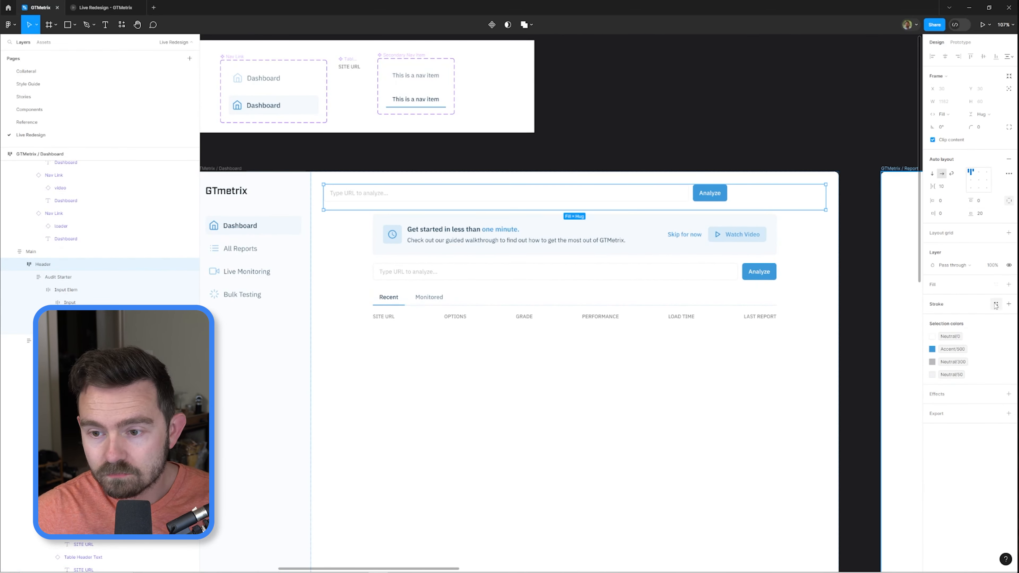
- Add an Accent/100 stroke to the Header frame
left_click(997, 304)
left_click(848, 423)
left_click(484, 160)
- Set the Header frame's left padding to 30
scroll(484, 161, "up", 1)
scroll(485, 160, "up", 1)
double_click(486, 198)
left_click(947, 200)
type("30")
key("Return")
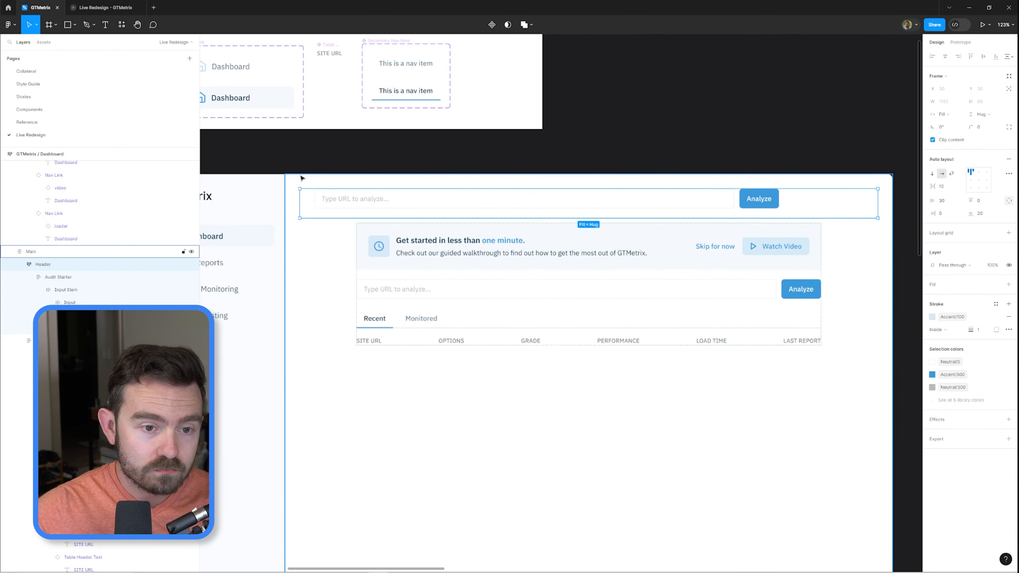
- Switch the Main frame to individual paddings and set its left and top padding to 0
left_click(300, 178)
left_click(951, 200)
left_click(1009, 200)
type("0")
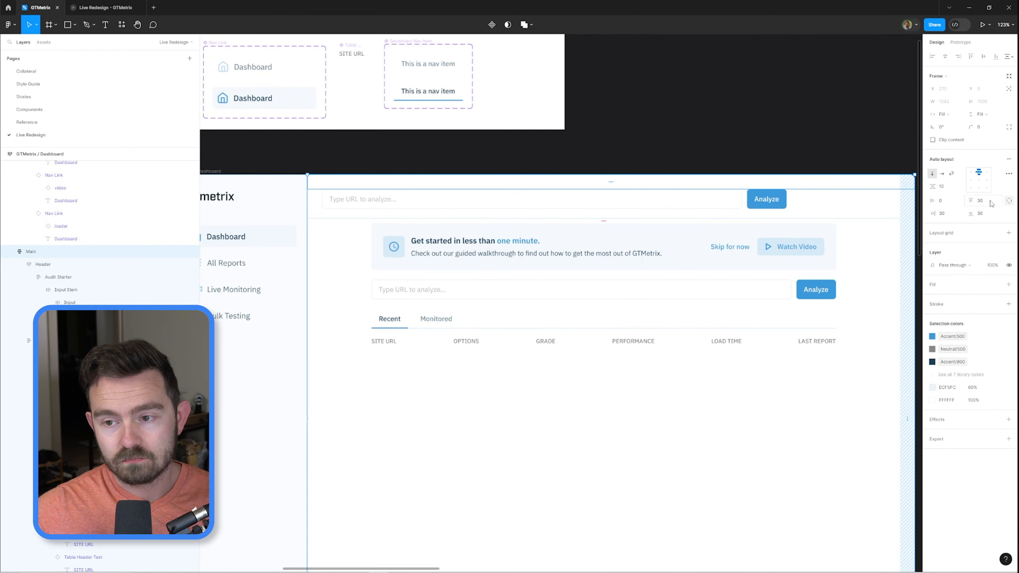
left_click(980, 201)
type("0")
- Set the Header frame's top padding to 30 and its left padding to 0
double_click(843, 191)
left_click(980, 200)
type("30")
double_click(416, 202)
key("shift+Return")
left_click(950, 200)
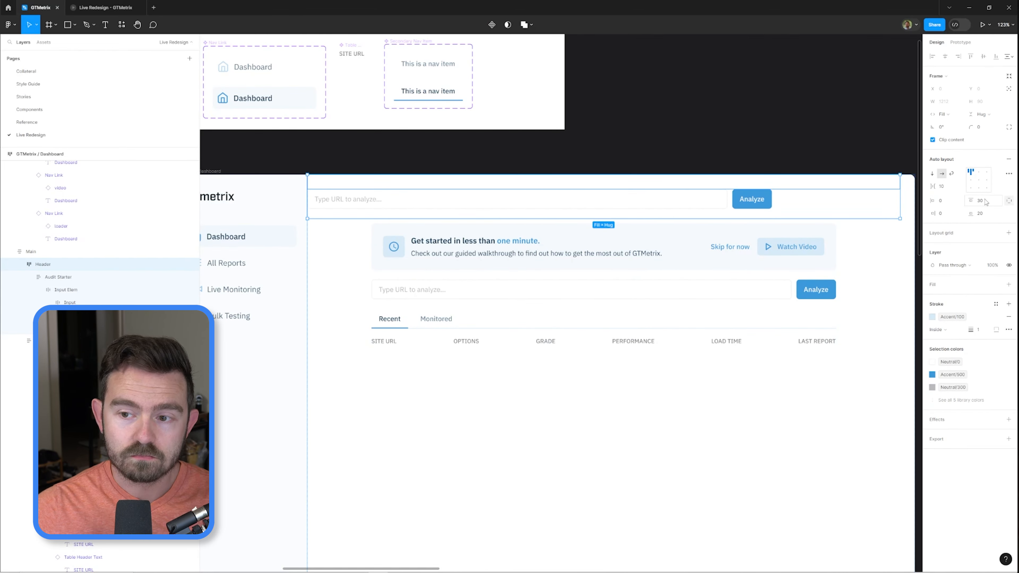
left_click(453, 157)
scroll(401, 149, "up", 3)
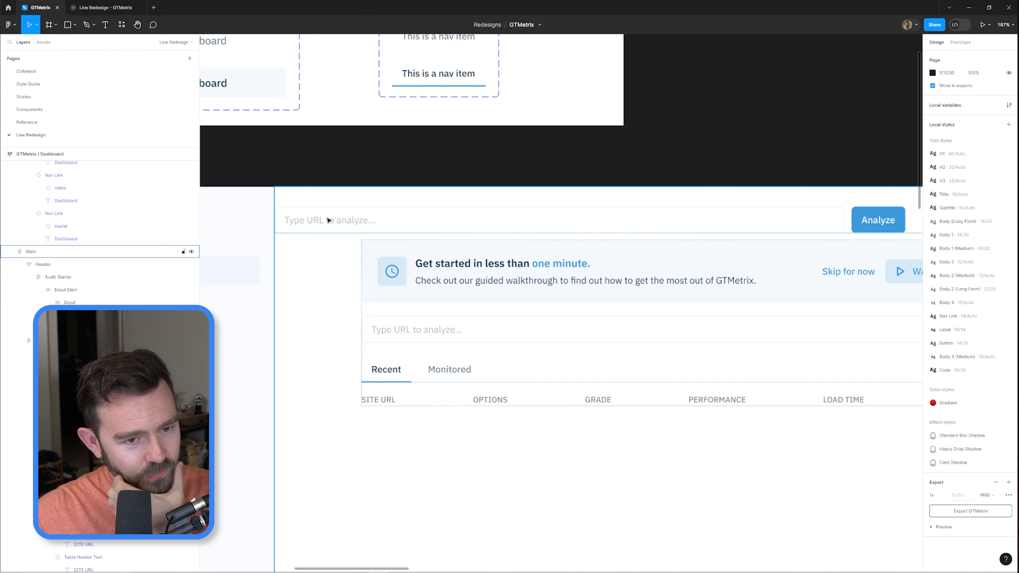
- Set the vertical resizing of the header's Audit Starter frame to Fill
left_click(342, 220)
left_click(342, 220)
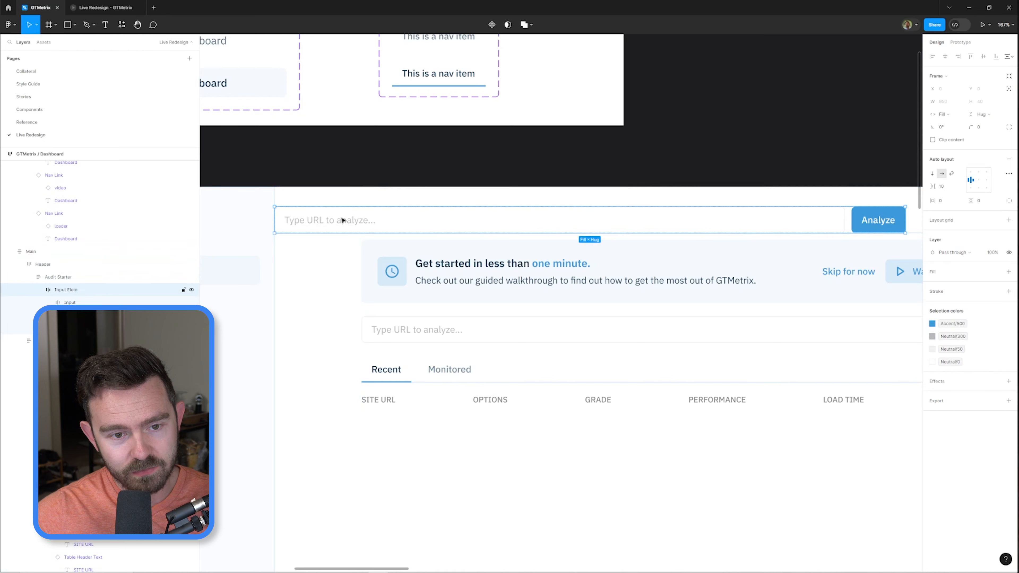
left_click(355, 200)
double_click(353, 225)
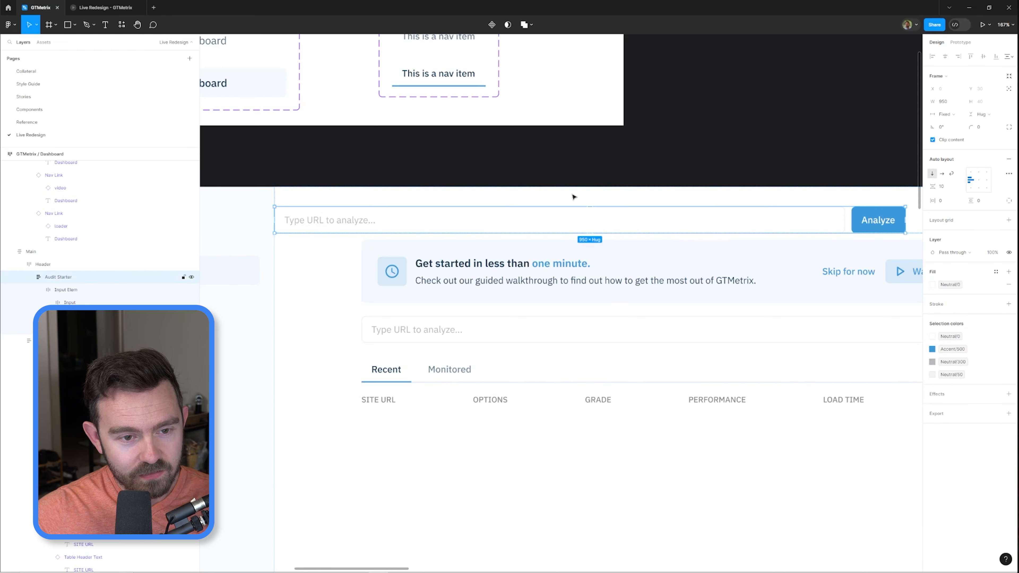
left_click(983, 114)
left_click(426, 156)
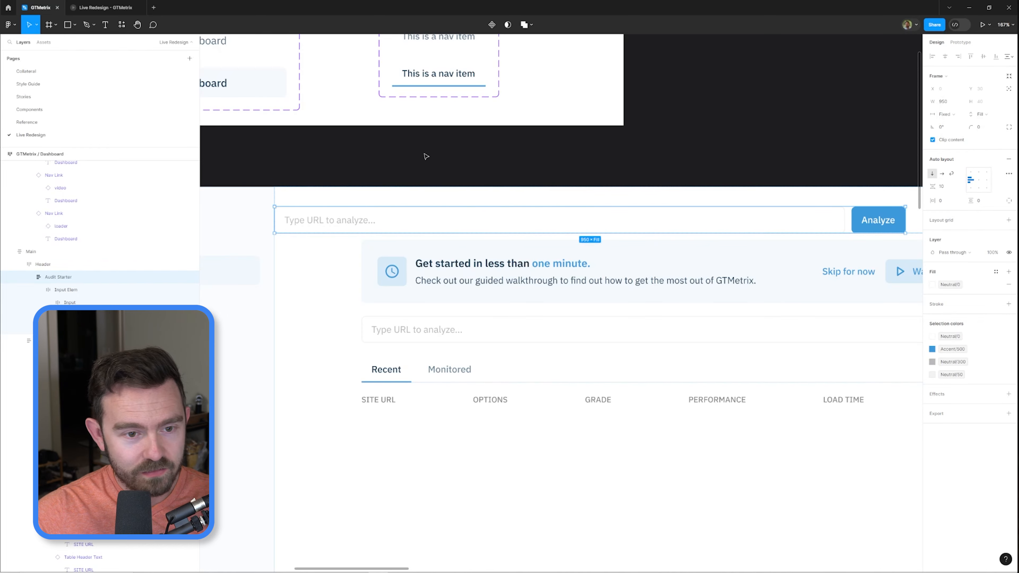
- Remove the Header's vertical padding, stretch its Audit Starter to about 78 tall, and make the Input Item fill that height
left_click(329, 197)
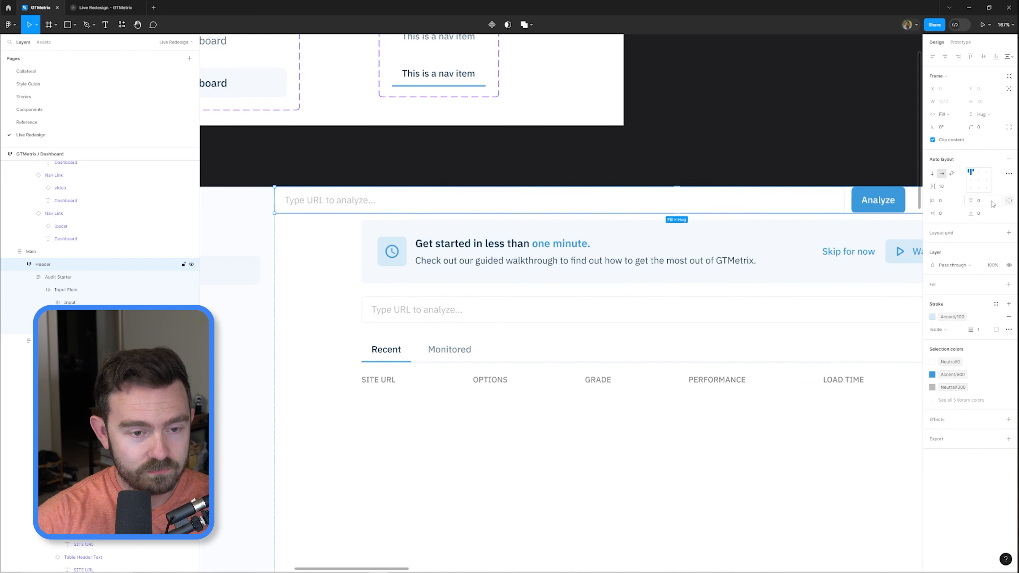
key("Return")
left_click_drag(409, 214, 410, 238)
key("Return")
left_click_drag(424, 198, 384, 191)
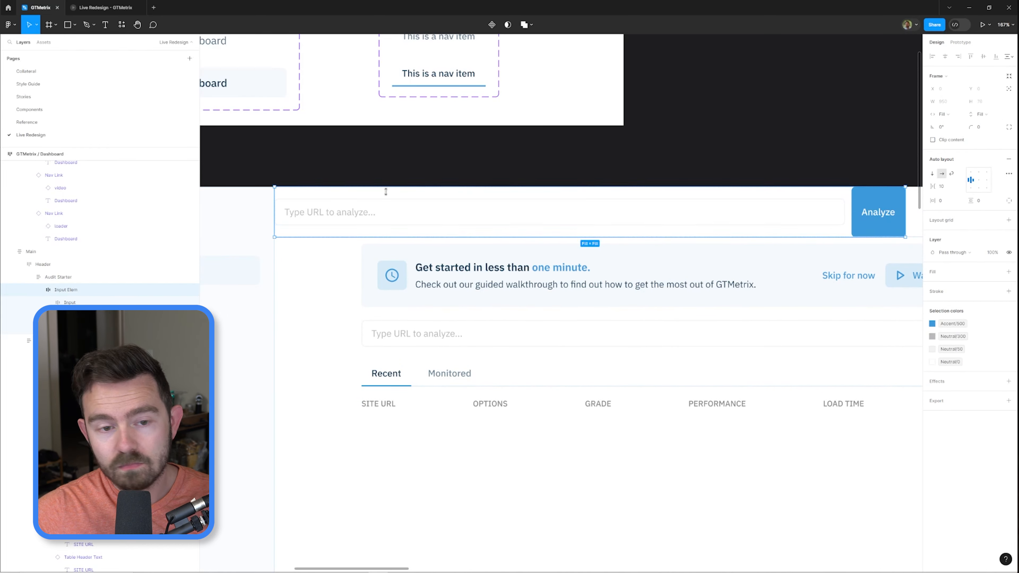
- Set the height of the header's Audit Starter frame to 60, after trying 50
left_click(415, 164)
scroll(417, 163, "down", 3)
left_click_drag(420, 162, 402, 172)
double_click(674, 214)
key("Return")
left_click(984, 103)
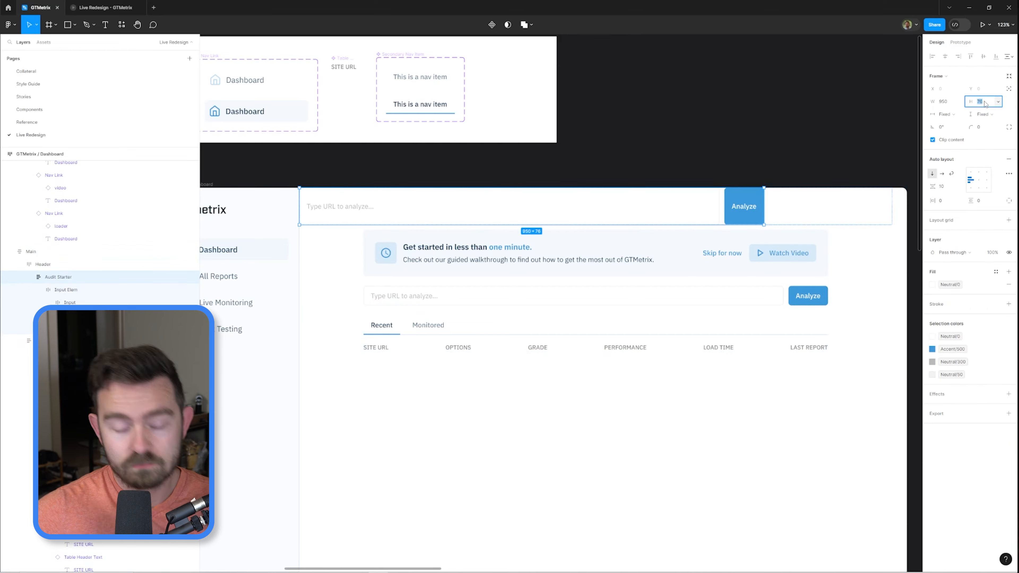
type("50")
key("Return")
left_click(986, 104)
type("60")
- Make the header's Input frame fill the available height and remove its border
left_click(386, 159)
scroll(387, 159, "up", 2)
left_click(66, 278)
left_click(69, 289)
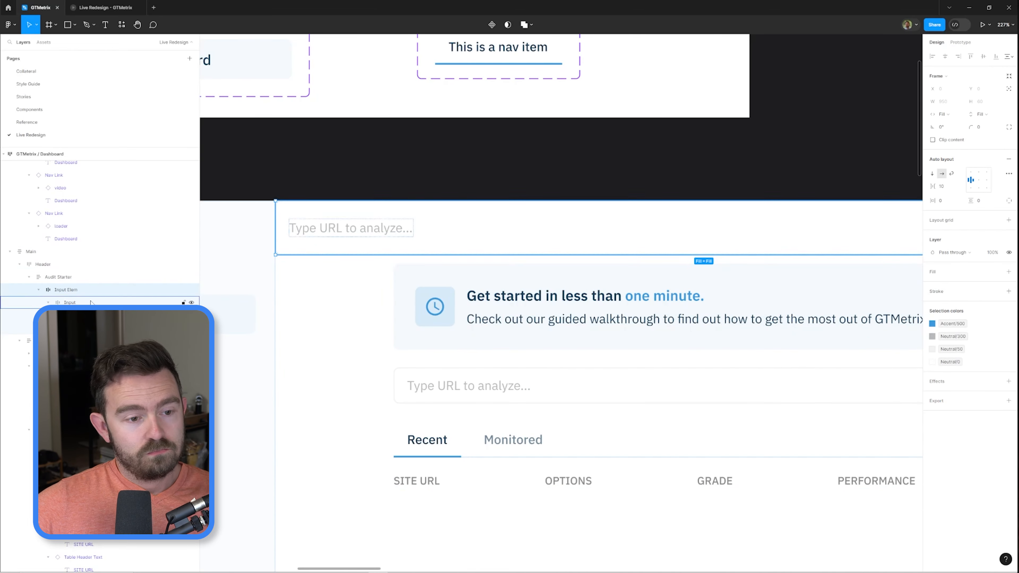
left_click(555, 143)
scroll(555, 143, "down", 1)
left_click_drag(537, 147, 429, 151)
scroll(429, 151, "down", 1)
- Copy the header's Analyze button into the Input frame and set the placeholder text's width to Fill
left_click(775, 200, "ctrl")
key("ctrl+c")
double_click(650, 202)
key("ctrl+v")
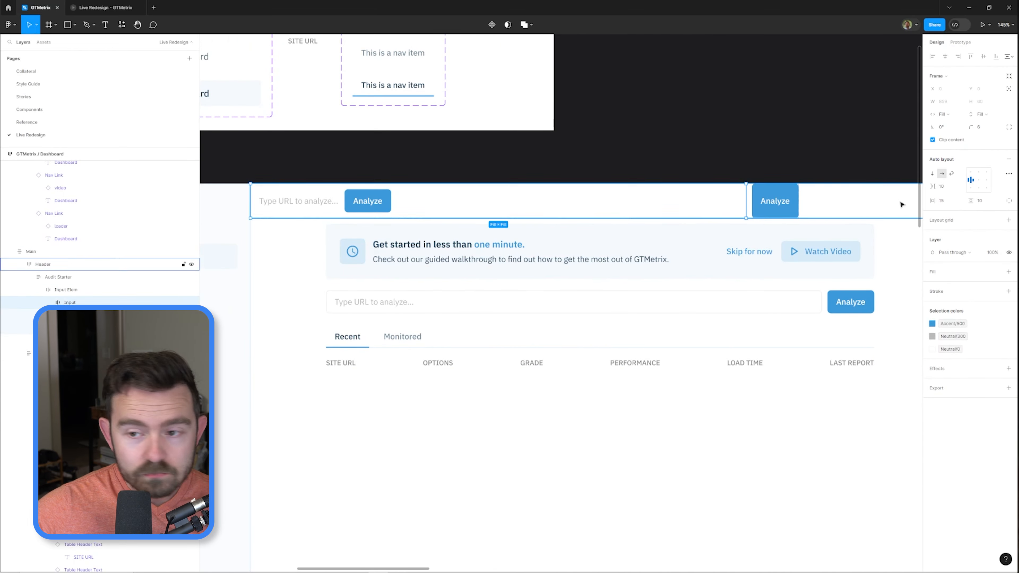
left_click(298, 201, "ctrl")
left_click(947, 102)
left_click(951, 112)
- Delete the original Analyze button outside the header's Input frame
left_click(775, 199, "ctrl")
key("Delete")
left_click(753, 109)
scroll(753, 109, "down", 2)
left_click_drag(753, 109, 660, 120)
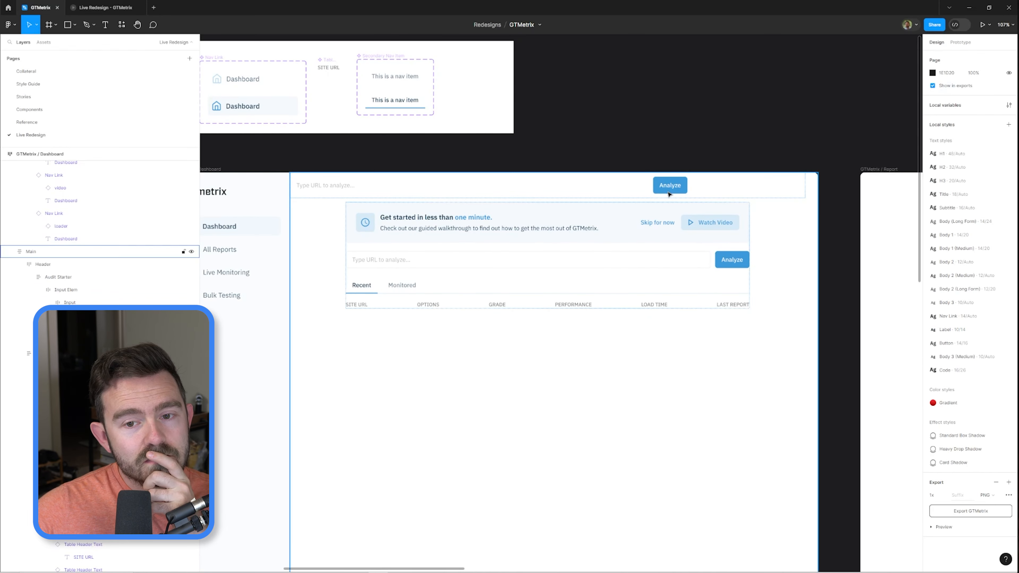
- Set the height of the header's Analyze button to 36
scroll(686, 226, "up", 2)
left_click(687, 227, "ctrl")
left_click(664, 172, "ctrl")
left_click(982, 101)
type("36")
left_click(675, 152)
scroll(674, 152, "down", 1)
- Hide the original URL analysis section between the notification banner and the tab row
left_click(417, 254, "ctrl")
key("ctrl+shift+h")
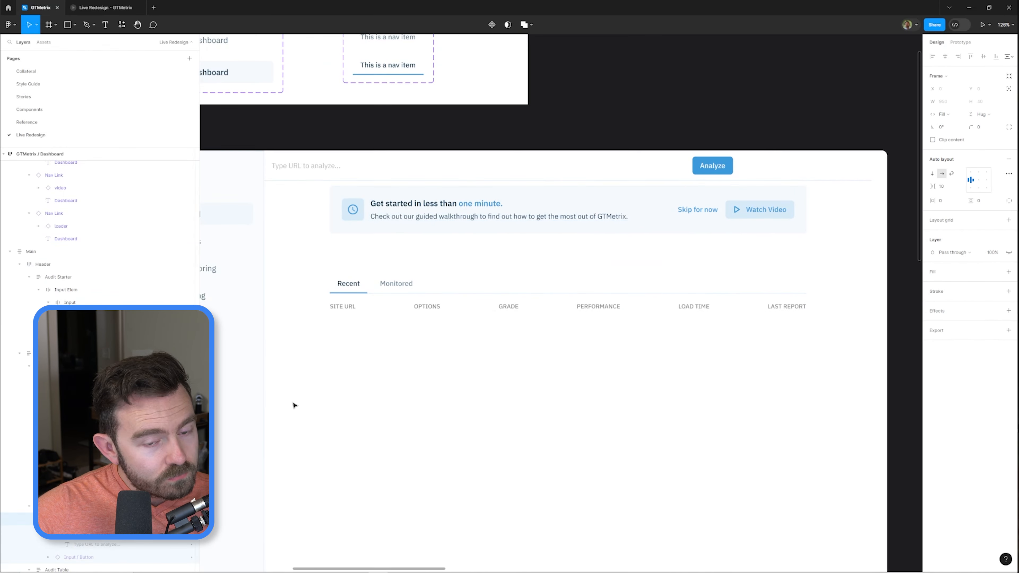
left_click(402, 260, "ctrl")
key("Delete")
- Set the width of the header's Audit Starter frame to 700
left_click(460, 172, "ctrl")
scroll(489, 143, "down", 1)
left_click_drag(489, 143, 562, 213)
key("Return")
key("shift+Return")
left_click(950, 103)
type("700")
key("Return")
scroll(578, 209, "up", 1)
left_click(746, 243, "ctrl")
left_click(627, 136)
scroll(628, 137, "up", 2)
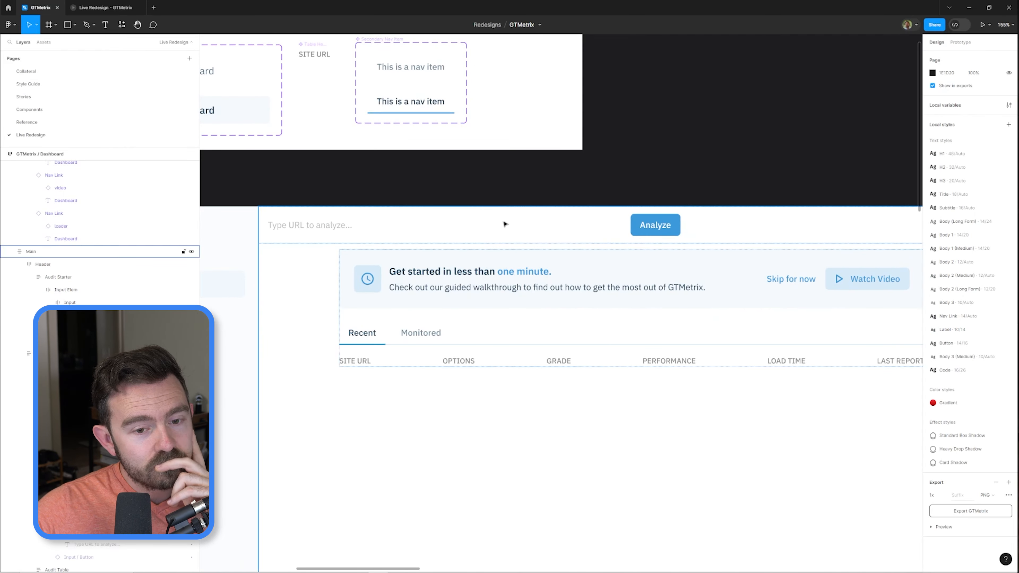
- Add an Accent/500 globe icon before the header's URL placeholder text and set the Audit Starter frame's width to 500
scroll(496, 201, "down", 2)
scroll(530, 213, "up", 5)
left_click(530, 213, "ctrl")
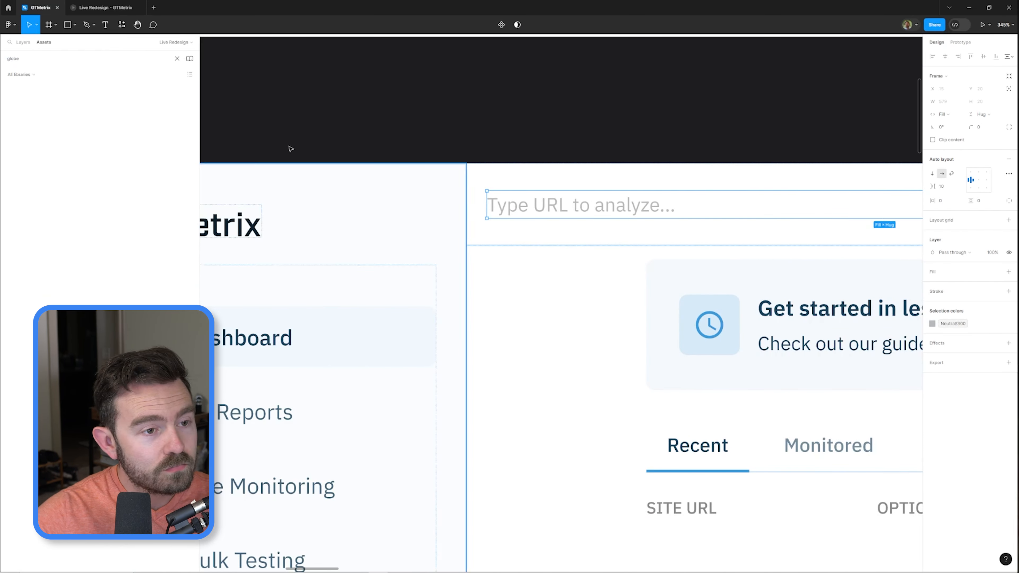
left_click(996, 295)
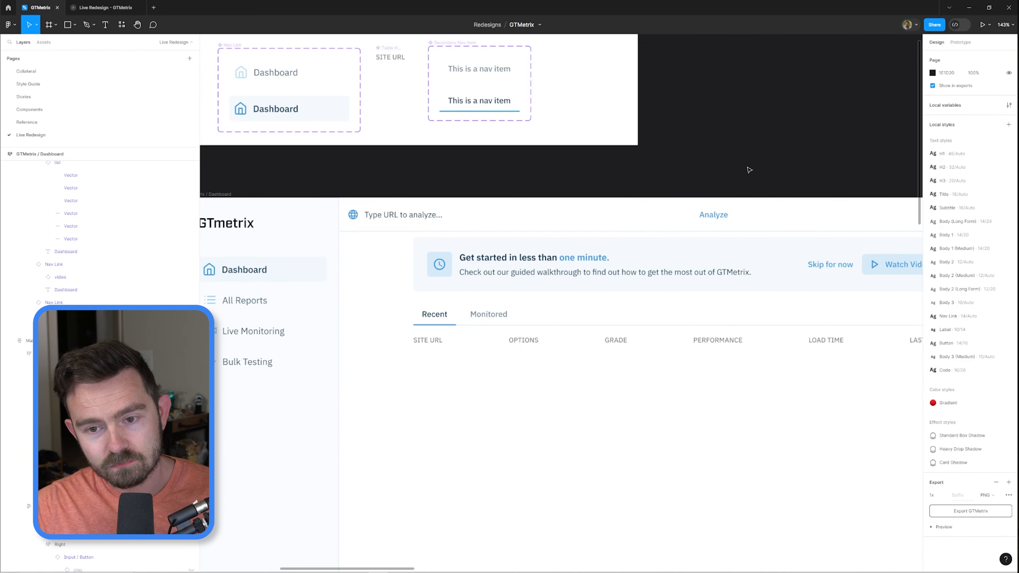
left_click(675, 227)
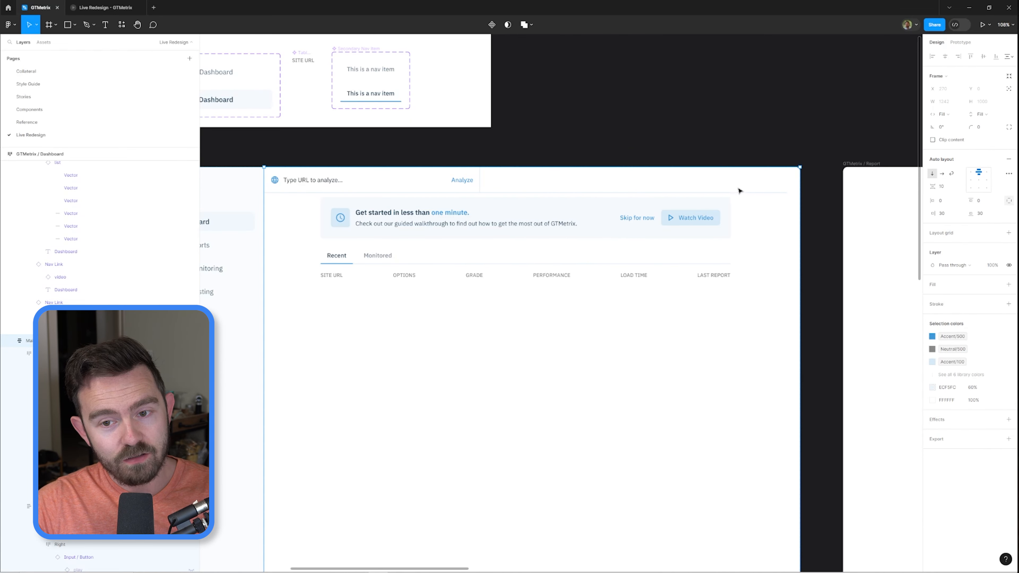
- Review the dashboard's header, notification banner and reports table layout
scroll(740, 191, "left", 3)
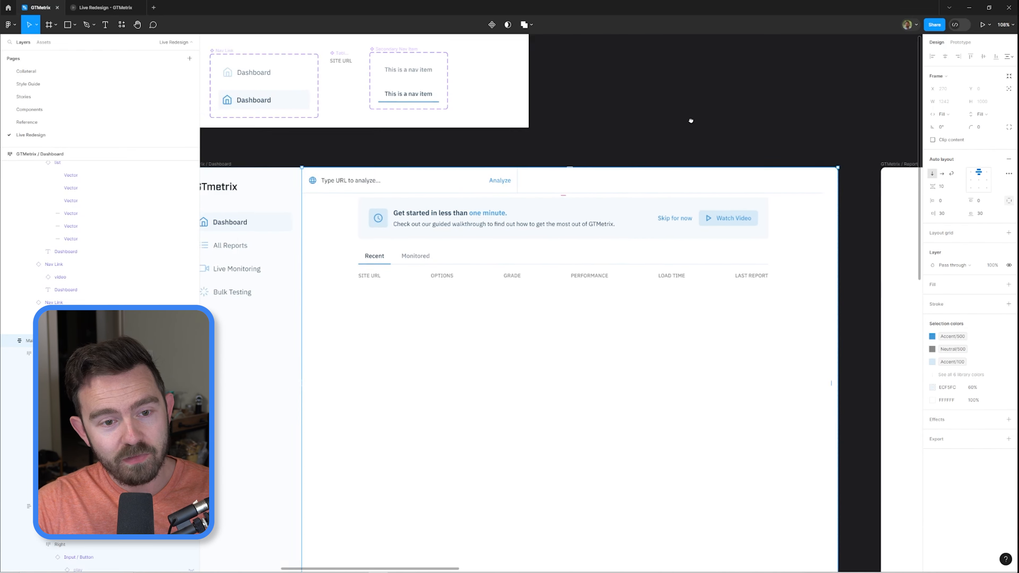
scroll(334, 453, "down", 3)
scroll(361, 454, "up", 4)
scroll(361, 453, "right", 3)
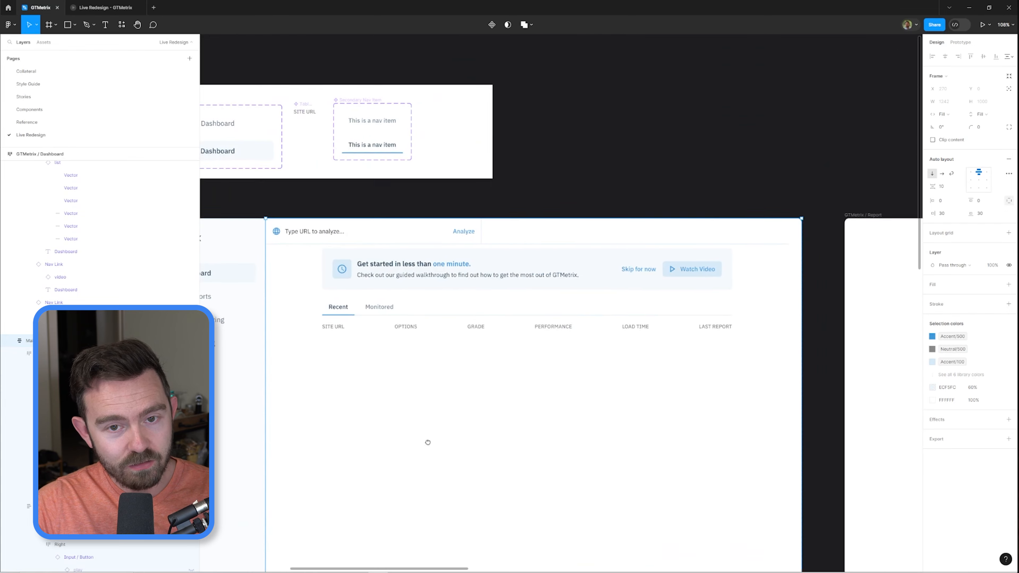
scroll(698, 234, "down", 2)
scroll(698, 234, "left", 3)
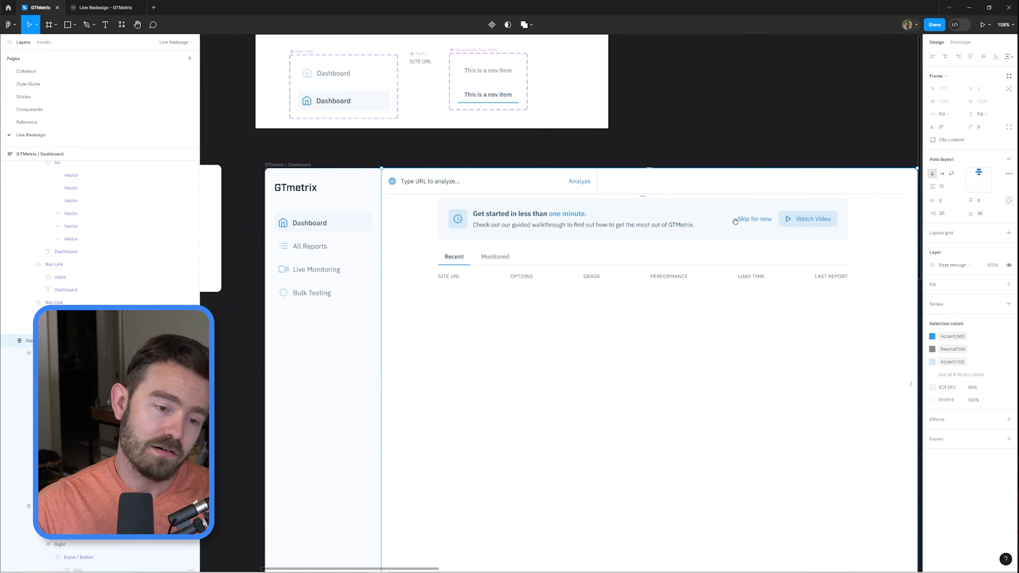
left_click_drag(453, 386, 420, 337)
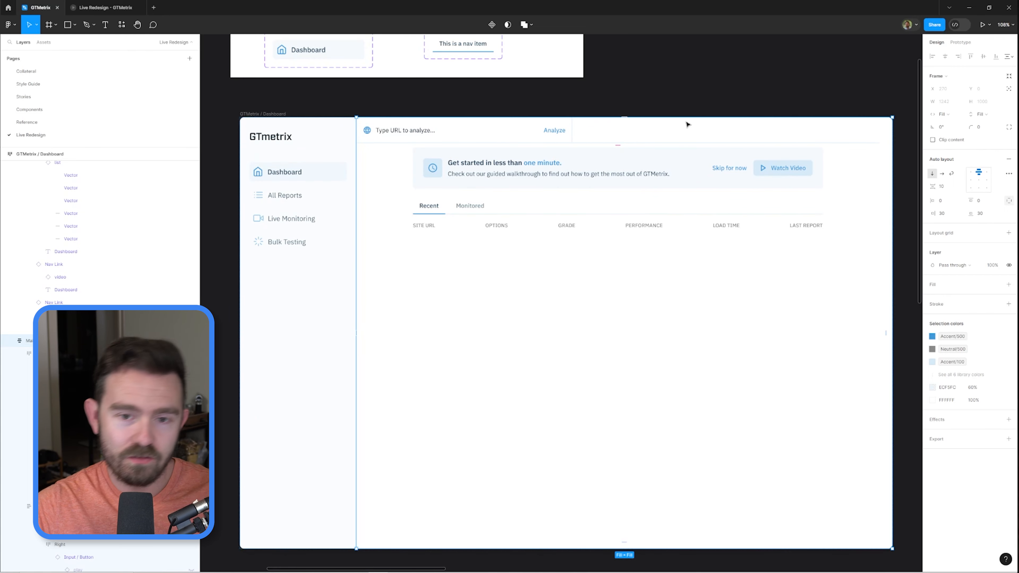
- Draw a frame in the header beside the Audit Starter frame and give it auto layout
left_click_drag(687, 79, 549, 120)
left_click(675, 186, "ctrl")
left_click(399, 185, "ctrl")
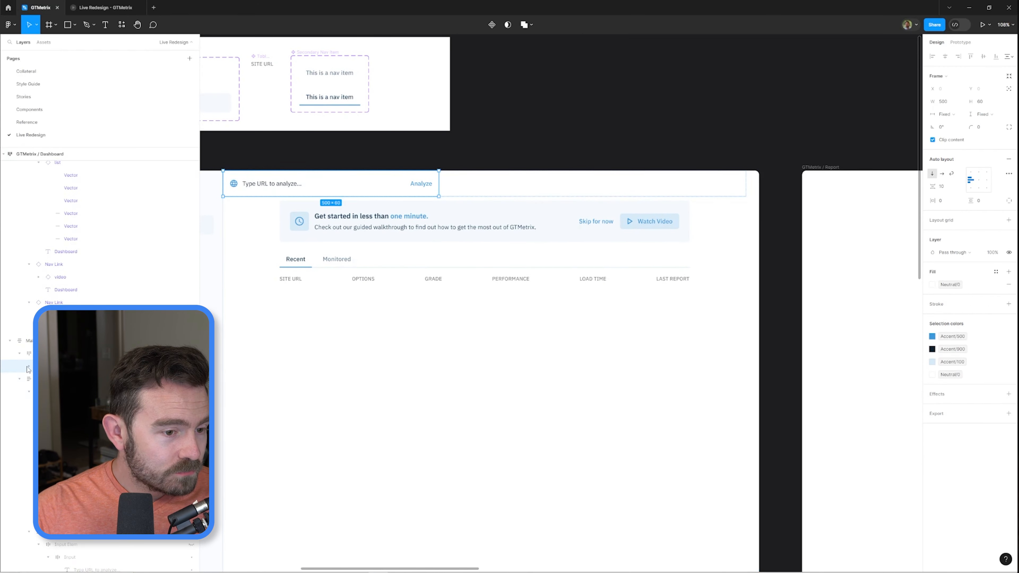
key("f")
mouse_move(443, 171)
left_mouse_down()
mouse_move(476, 189)
mouse_move(571, 200)
left_mouse_up()
key("shift+a")
scroll(492, 218, "up", 1)
scroll(571, 201, "up", 1)
scroll(570, 200, "down", 1)
- Paste a copy of the sidebar's Dashboard nav link into the new header frame
left_click_drag(503, 166, 693, 136)
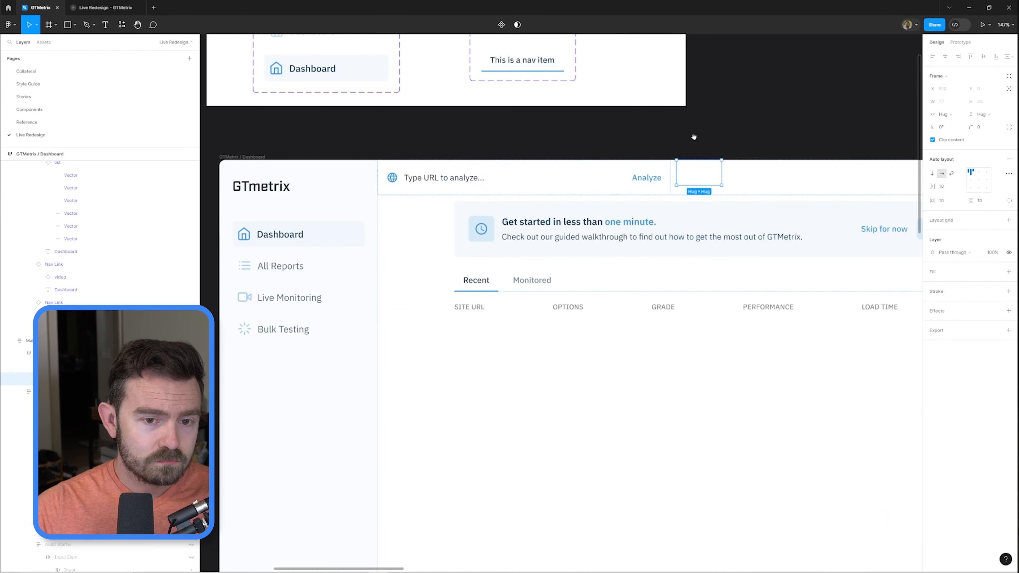
left_click(320, 234, "ctrl")
left_click(690, 182, "ctrl")
key("ctrl+v")
- Set the header's item spacing to Auto and relabel the pasted nav link, in its default state, with the user's name
key("shift+Return")
left_click_drag(903, 125, 715, 173)
key("shift+Return")
left_click(943, 187)
scroll(714, 226, "down", 1)
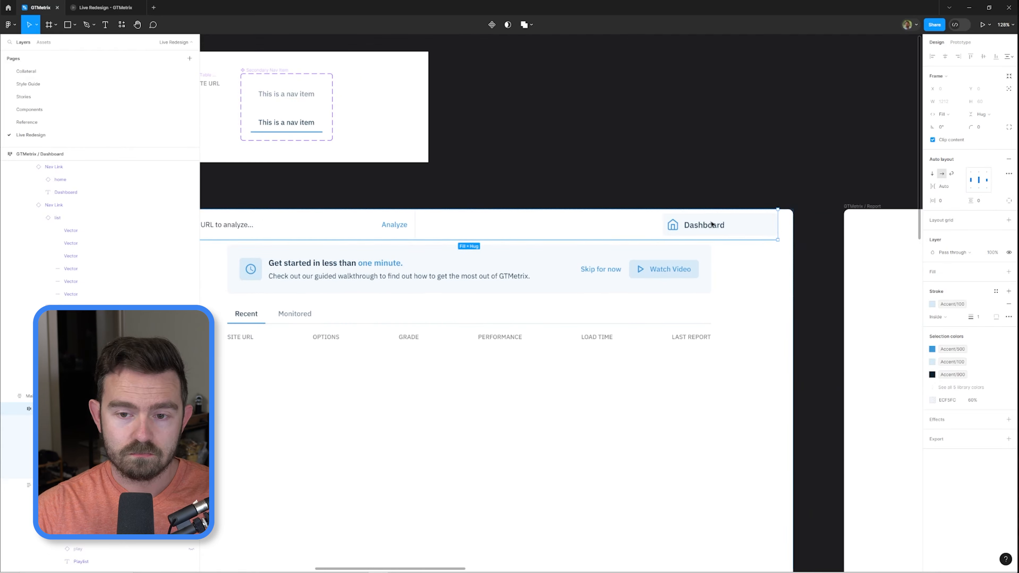
left_click(714, 225, "ctrl")
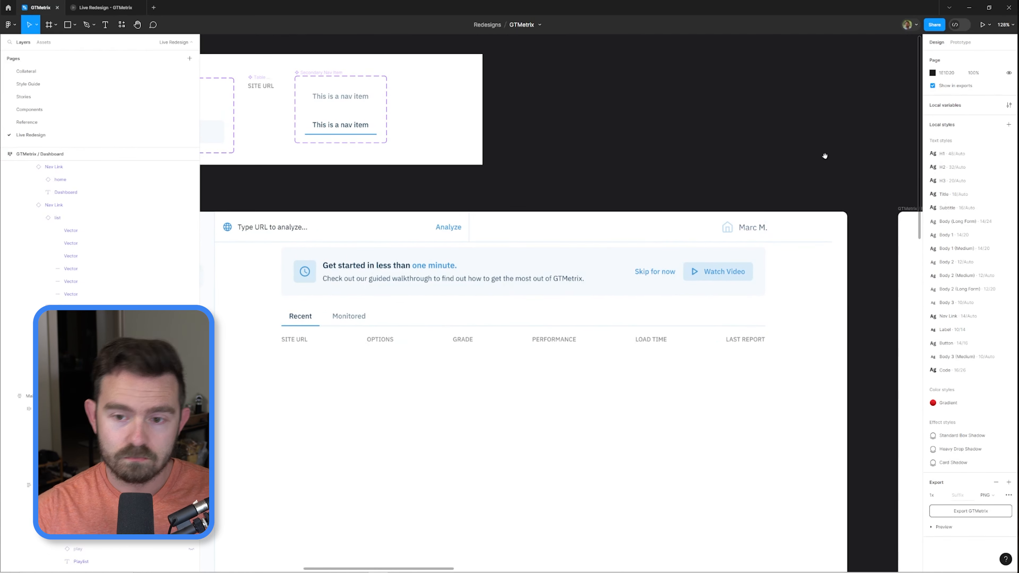
- Set the Main frame's left auto layout padding to 0 so the header spans its full width
scroll(546, 270, "down", 2)
left_click(545, 271)
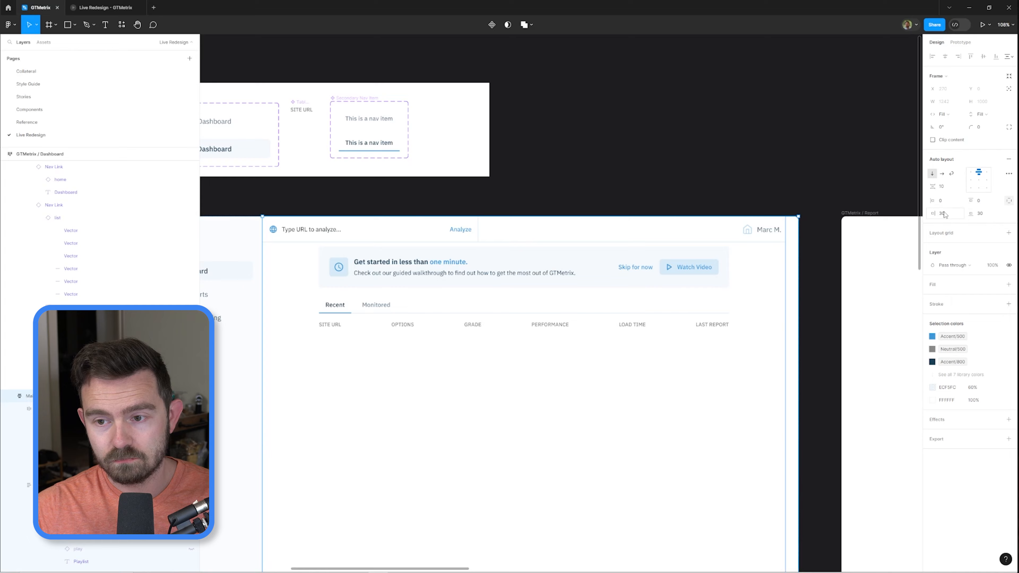
left_click(945, 214)
type("0")
key("Return")
- Set the horizontal padding of the header's URL input frame to 20
double_click(421, 229)
double_click(421, 229)
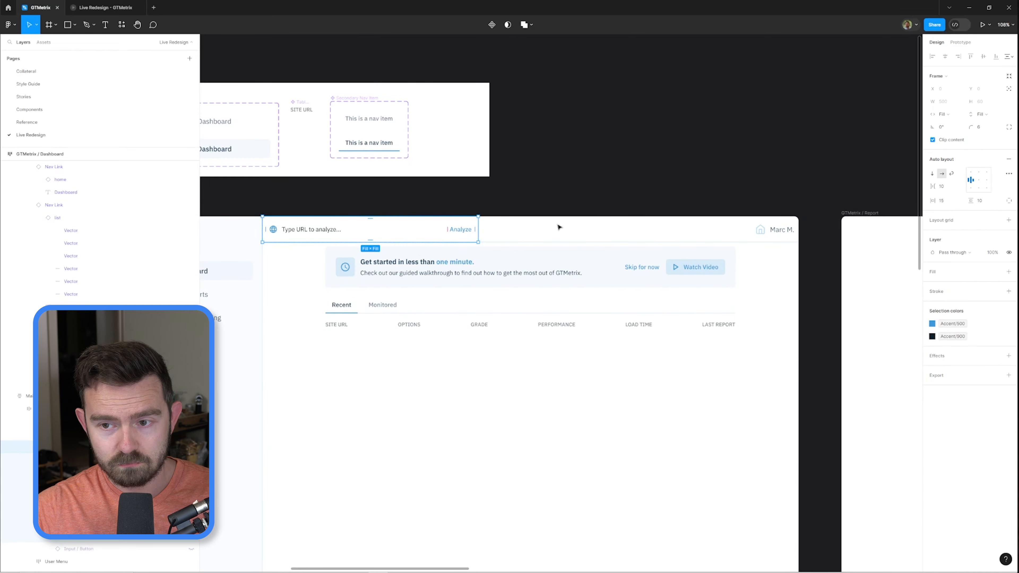
left_click(940, 200)
type("20")
- Set the header's right padding to 30 beside the user name link
left_click(760, 231)
left_click(741, 232)
left_click(945, 213)
type("20")
left_click(945, 214)
type("30")
- Set the header URL input's padding to 30 on the left and 20 on the right
double_click(307, 230)
left_click(947, 201)
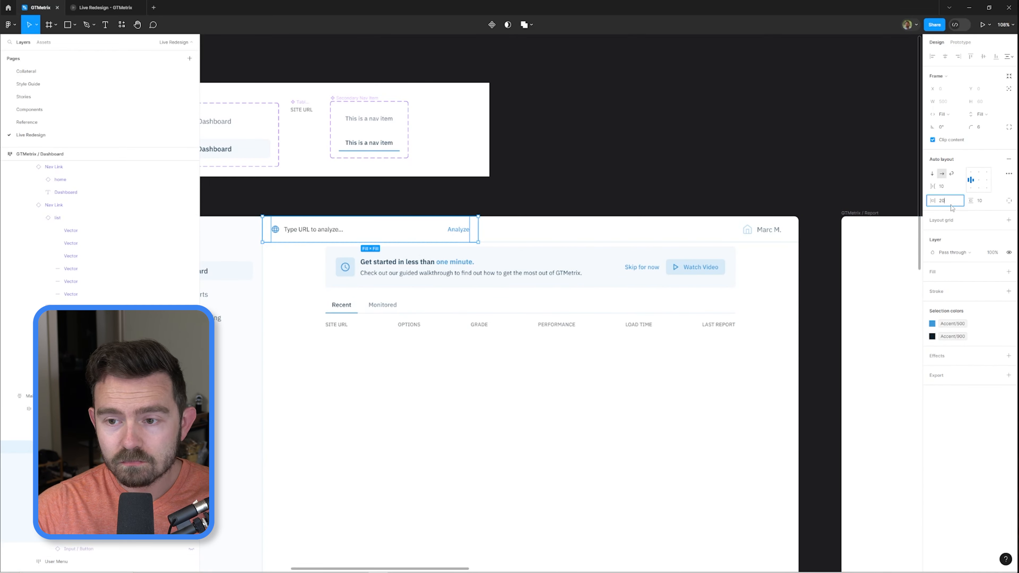
type("30")
double_click(426, 234)
double_click(426, 234)
left_click(947, 214)
type("20")
key("Return")
left_click(539, 182)
- Set the Main frame's vertical item spacing to 20
scroll(538, 182, "down", 1)
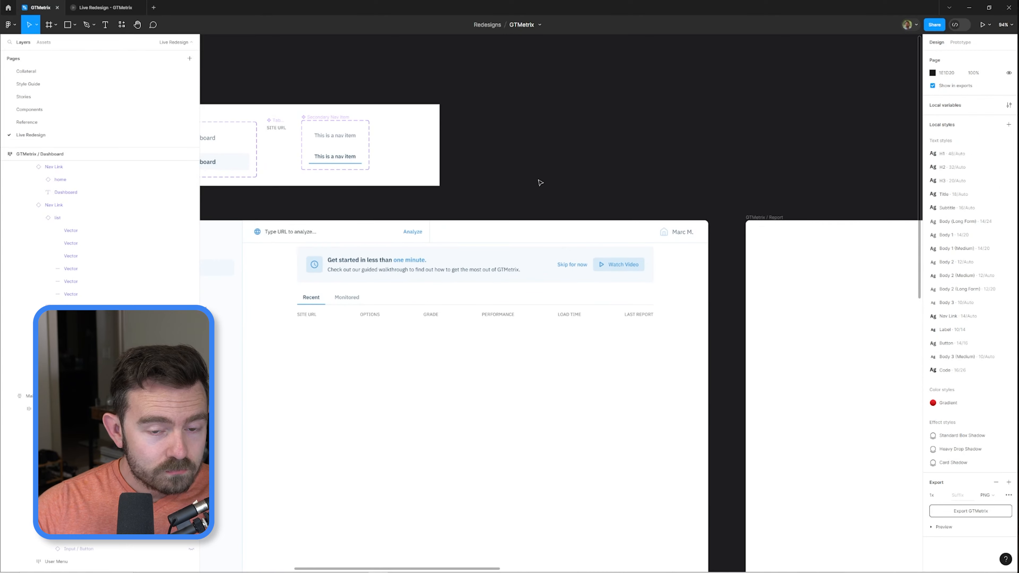
left_click(268, 259)
left_click(941, 186)
type("20")
key("Return")
left_click(566, 193)
- Change the header input's placeholder text to "Enter URL to analyze..."
left_click_drag(567, 192, 636, 141)
scroll(636, 141, "up", 1)
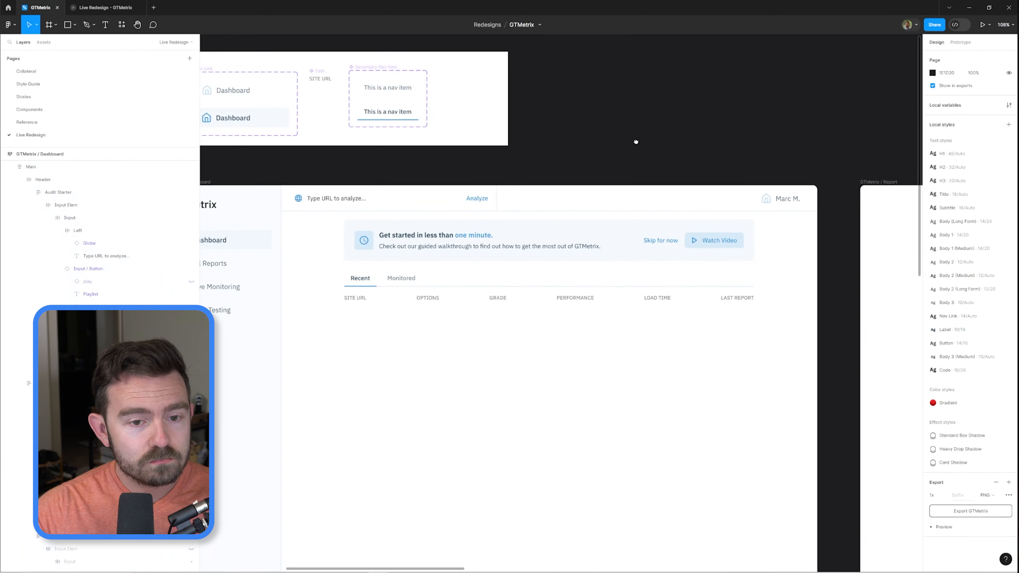
double_click(308, 216)
type("Enter")
left_click(466, 166)
- Copy the URL placeholder's properties onto the user name text in the header
left_click(345, 235, "ctrl")
key("ctrl+alt+c")
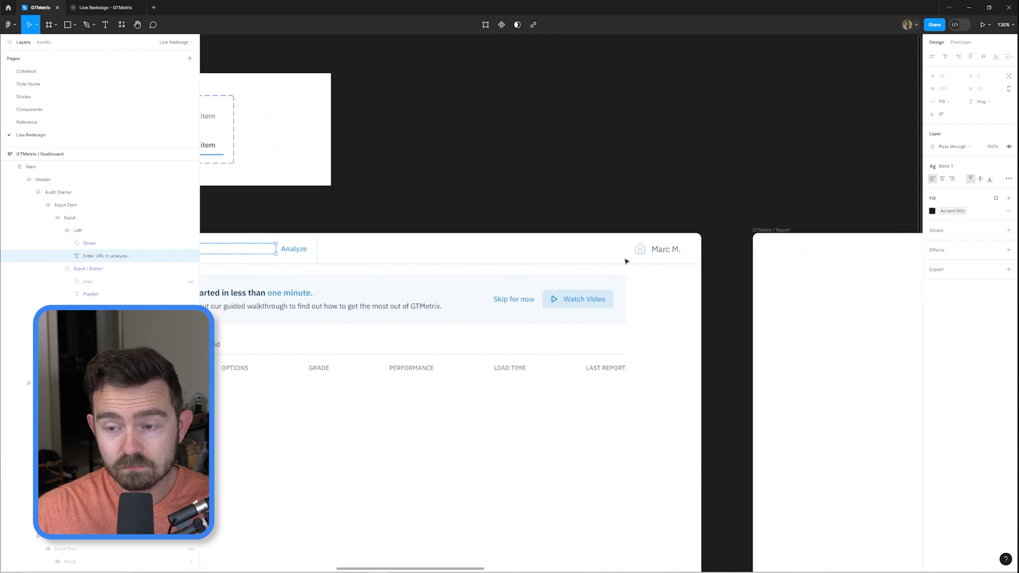
scroll(629, 259, "up", 3)
left_click(694, 242, "ctrl")
key("ctrl+alt+v")
- Replace the nav link in the header's user menu with a standalone copy of its user name text
key("ctrl+c")
key("ctrl+v")
left_click(610, 256)
key("Delete")
left_click(695, 242)
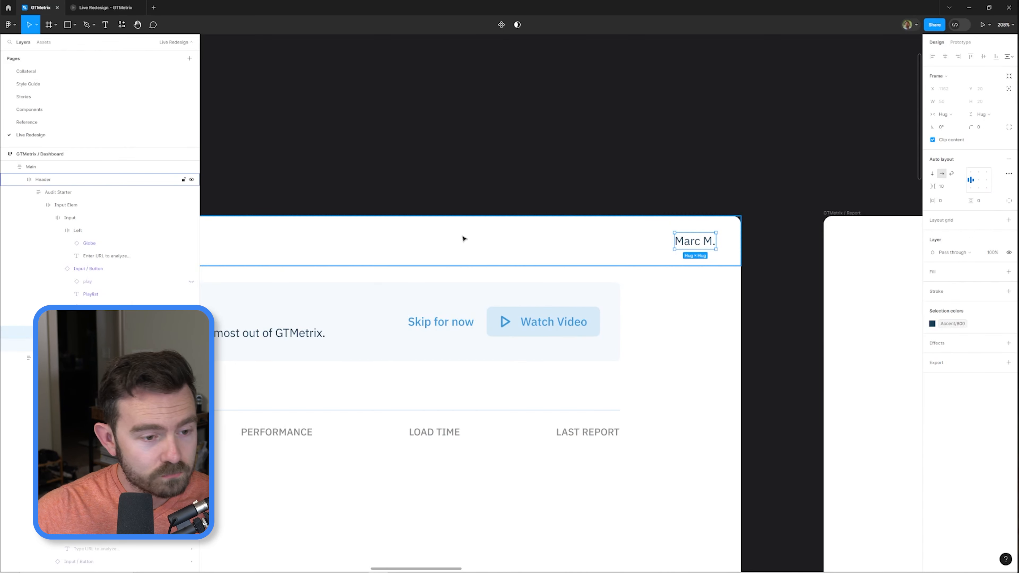
- Draw a circle before the user name in the header and set its size to 24 by 24
left_click(43, 42)
key("o")
left_click_drag(662, 231, 682, 251)
scroll(664, 214, "up", 1)
left_click(983, 89)
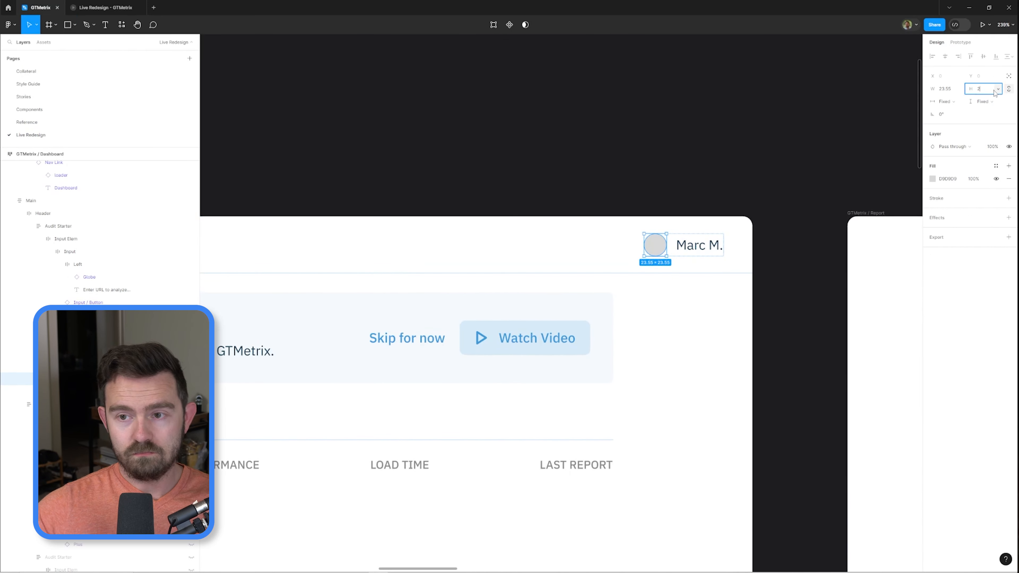
type("24")
key("Return")
- Run the Unsplash plugin and search its photos for "user"
key("ctrl+/")
type("unsplash")
key("Return")
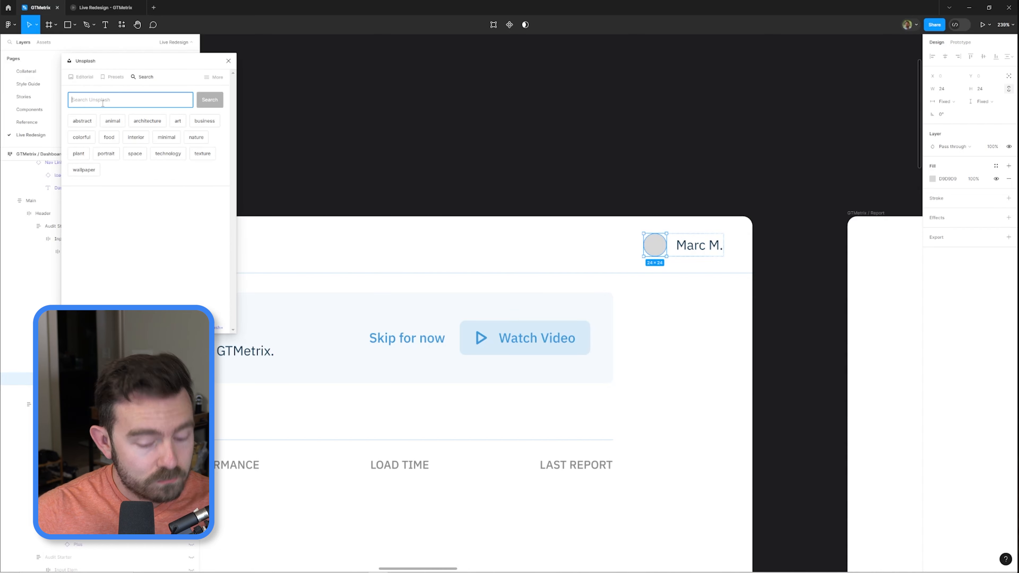
type("user")
key("Return")
- Fill the header's avatar circle with the photo of the man in glasses with crossed arms
scroll(127, 209, "down", 5)
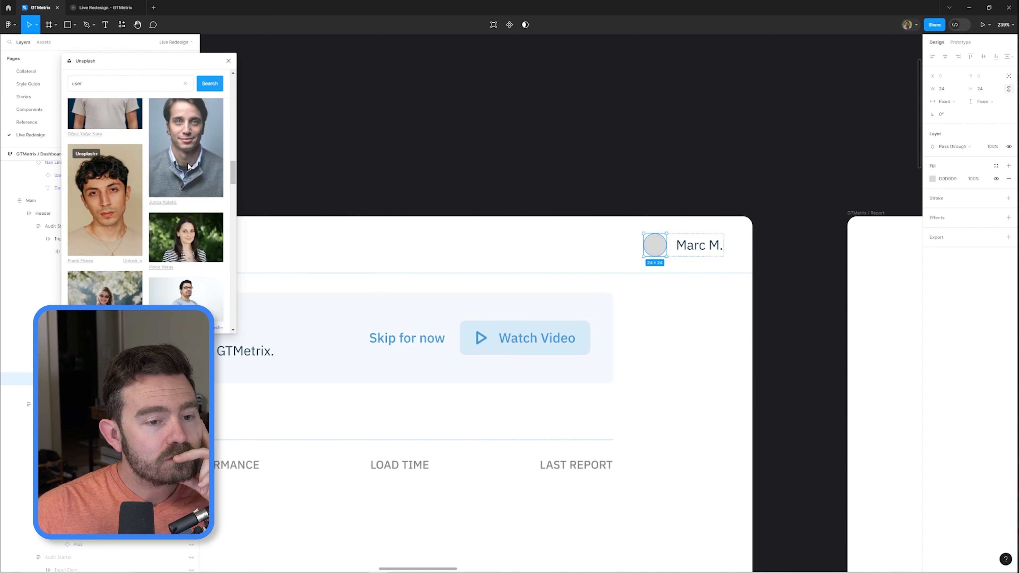
left_click(184, 165)
scroll(216, 172, "down", 3)
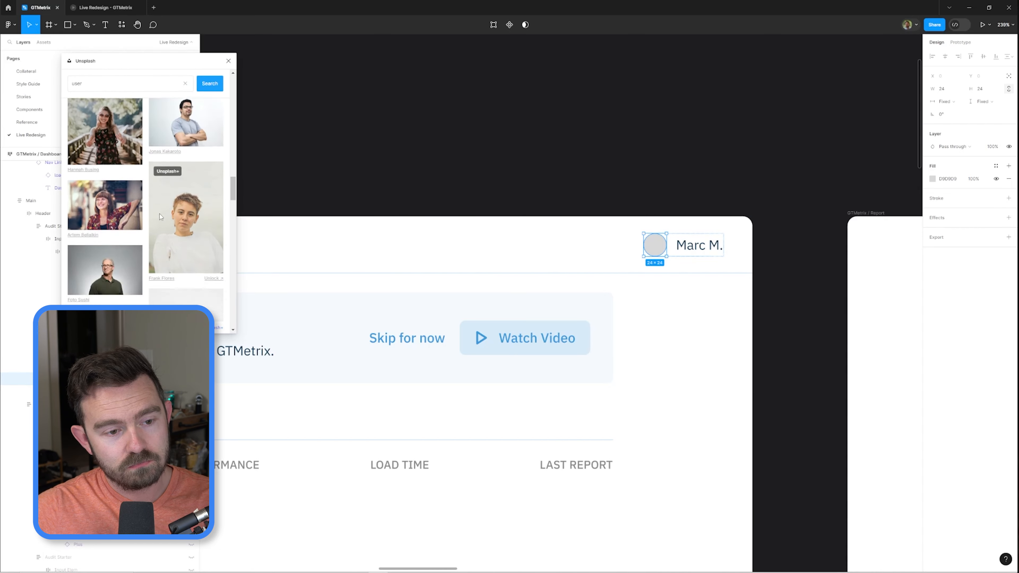
scroll(201, 178, "up", 1)
left_click(190, 183)
- Crop the avatar's image fill so the man's head and shoulders sit within the circle
scroll(668, 226, "up", 4)
double_click(649, 258)
scroll(672, 281, "up", 6)
left_click_drag(530, 265, 459, 313)
left_click_drag(469, 306, 501, 306)
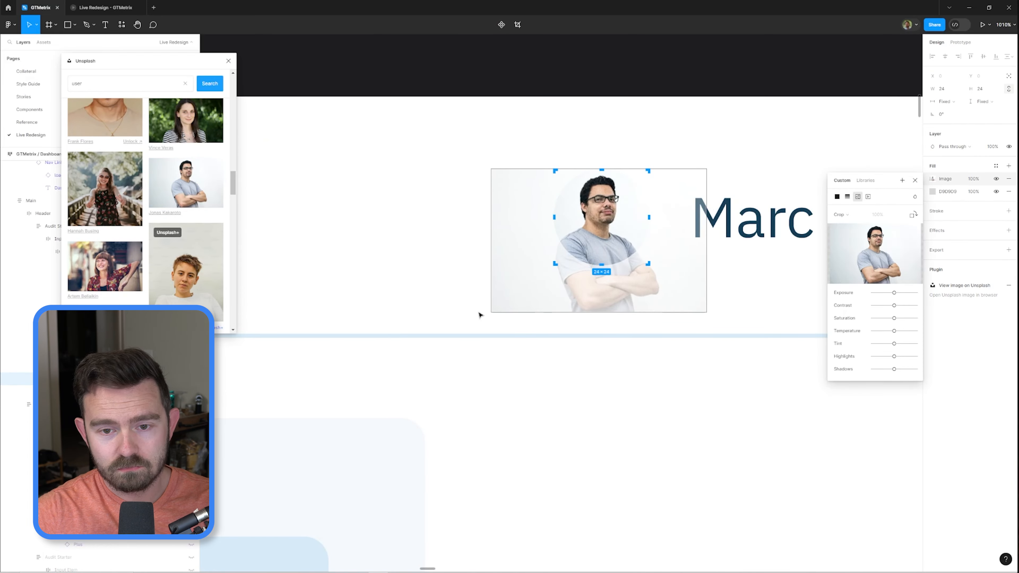
scroll(682, 168, "down", 5)
- Wrap the avatar and user name in their own auto layout frame
left_click(680, 130)
scroll(658, 160, "up", 2)
scroll(658, 165, "down", 4)
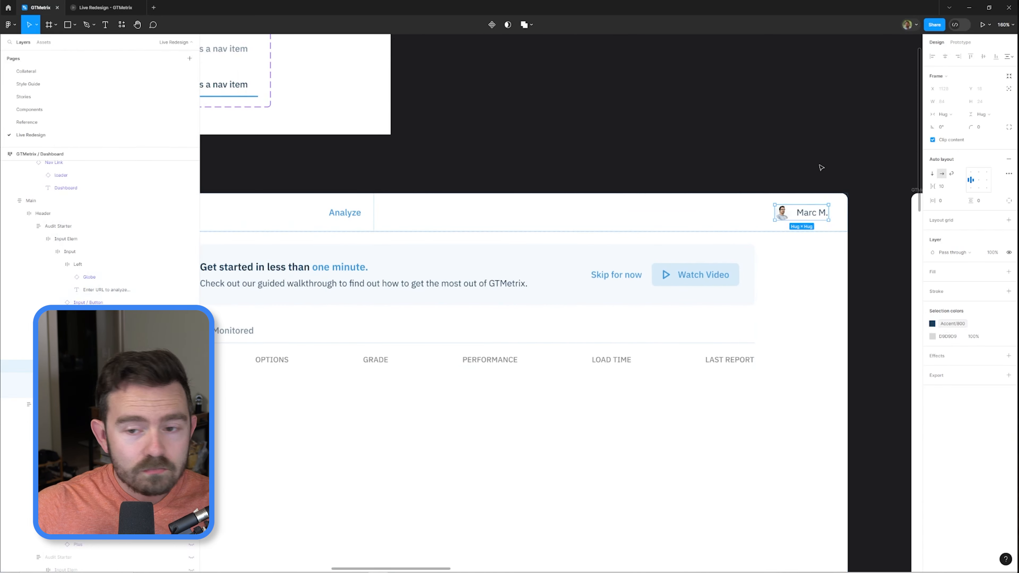
key("shift+a")
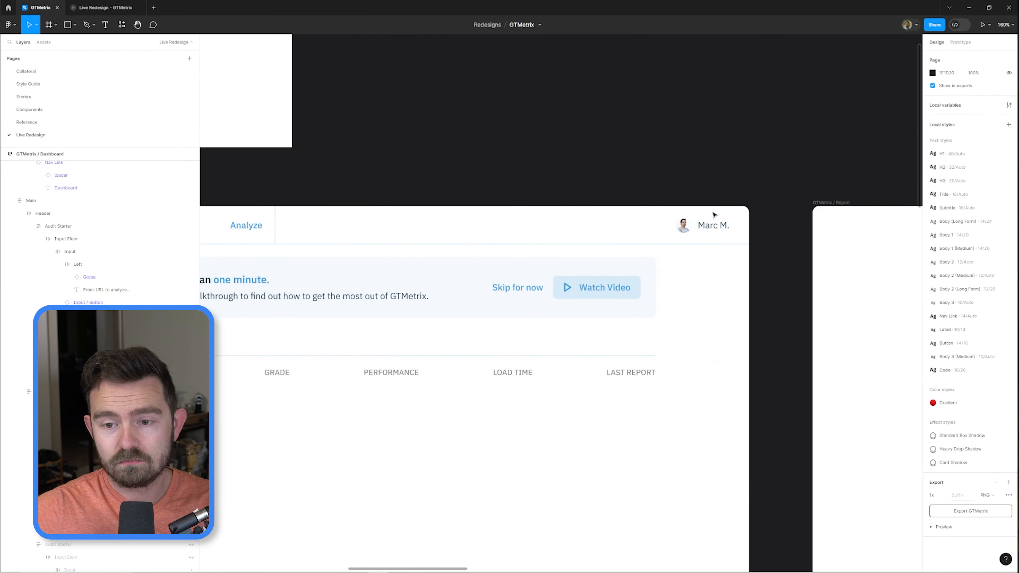
left_click(713, 224)
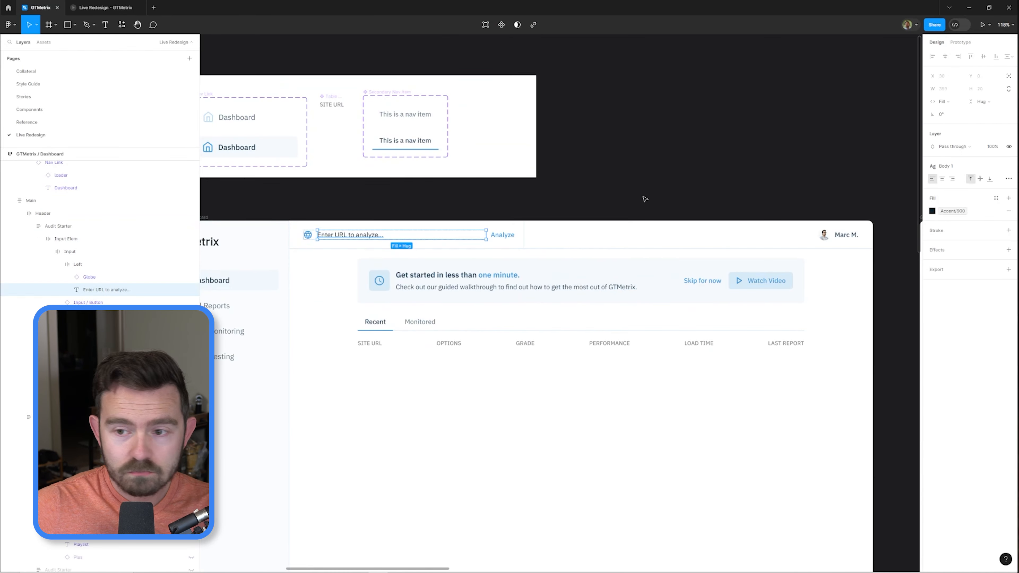
left_click(642, 201)
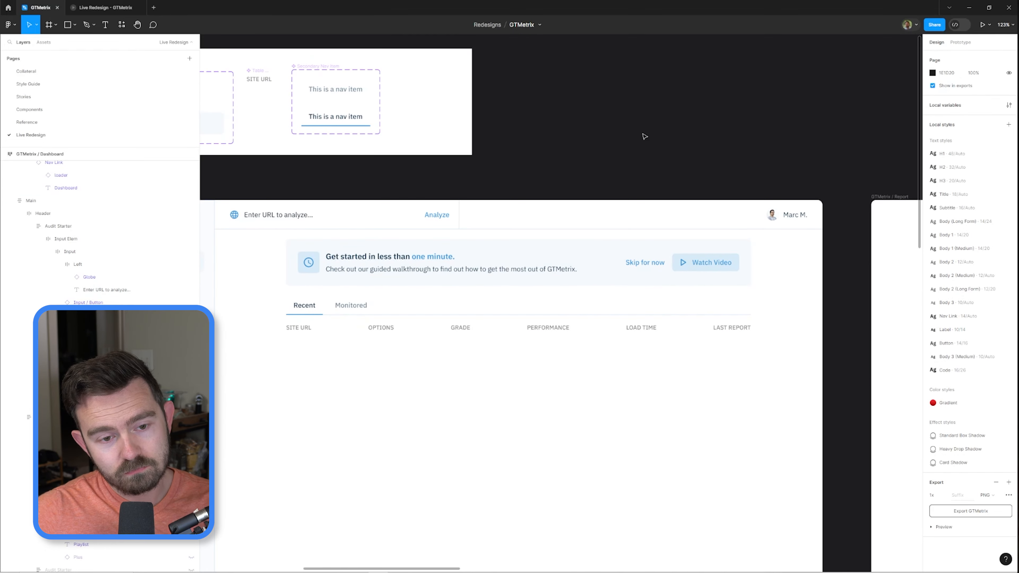
- Replace the notification banner's clock icon with the Trending up icon in Accent/500
left_click(312, 263, "ctrl")
left_click(960, 282)
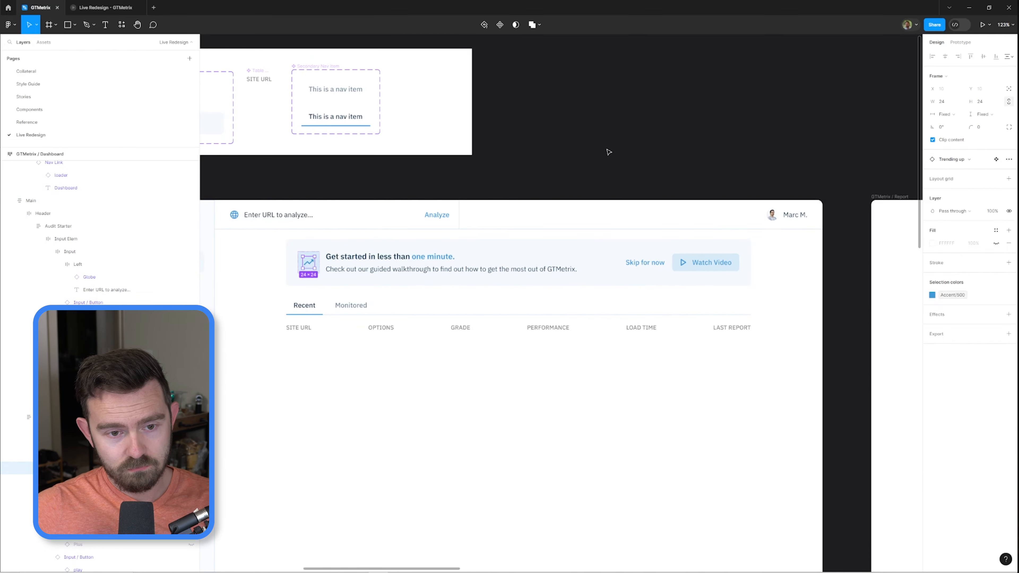
left_click(608, 152)
- Insert the Light notification bell icon from the assets before the avatar in the user menu
scroll(797, 215, "up", 4)
left_click(630, 247, "ctrl")
left_click(62, 104)
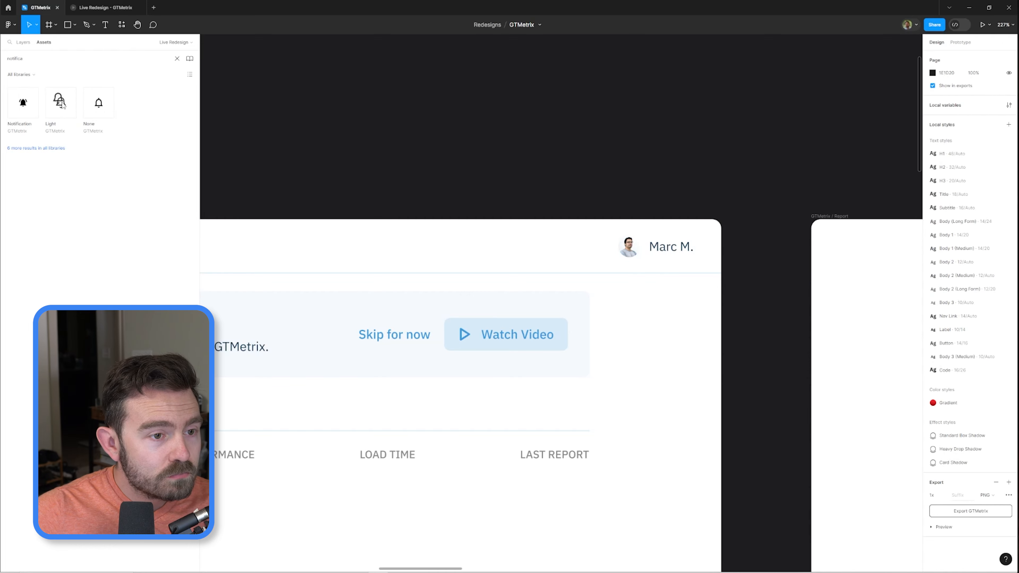
left_click_drag(250, 154, 679, 247)
key("Left")
key("Left")
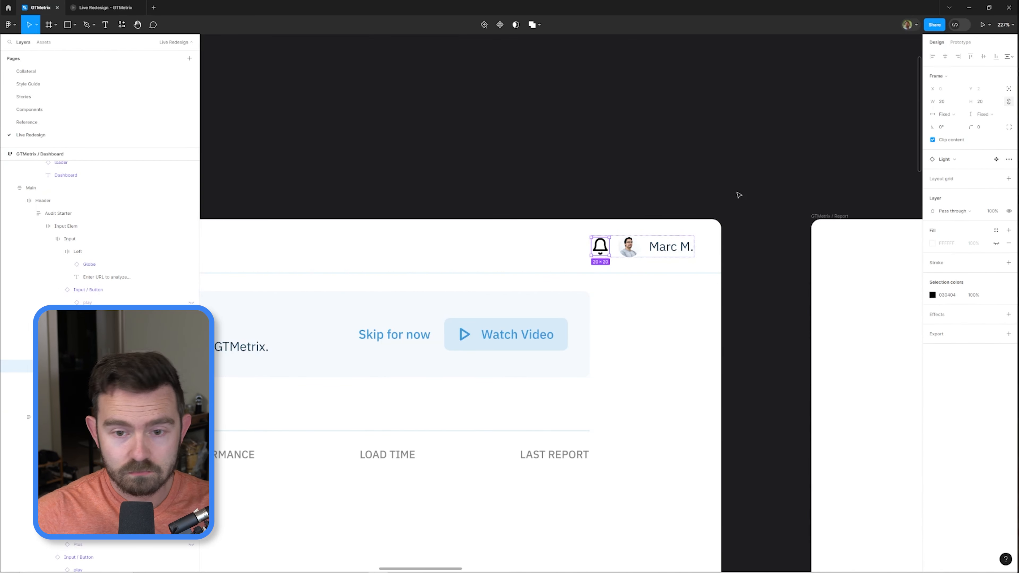
- Set the user menu's item spacing to 16
scroll(670, 232, "up", 4)
key("shift+Return")
left_click(943, 187)
type("16")
- Recolour the notification bell icon with a light grey Neutral library colour
left_click(544, 257, "ctrl")
left_click(996, 294)
scroll(854, 405, "down", 3)
left_click(851, 397)
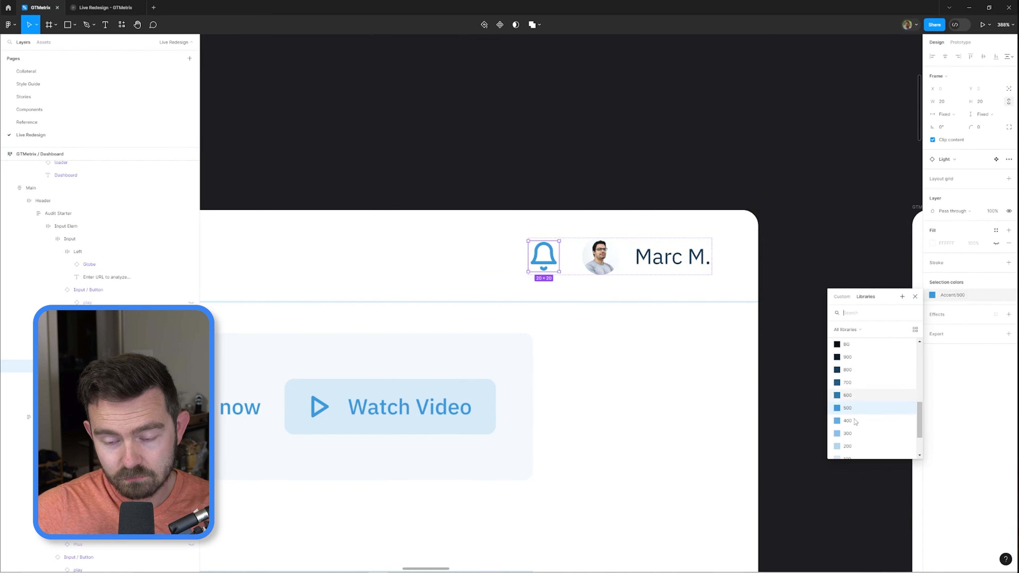
left_click(852, 421)
scroll(714, 107, "down", 6)
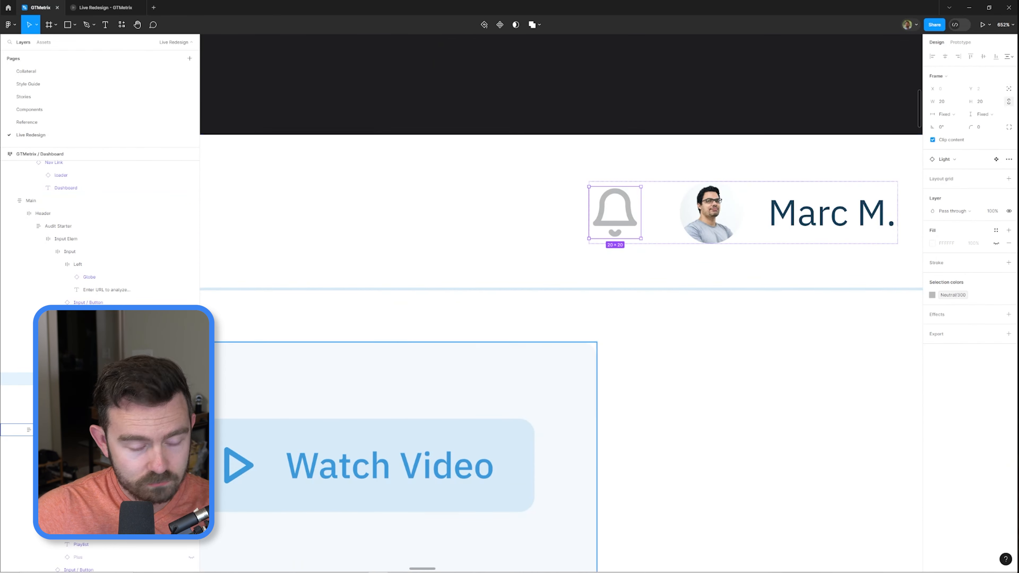
- Wrap the bell icon in an auto layout frame and add a small blue notification dot at its upper corner
key("shift+a")
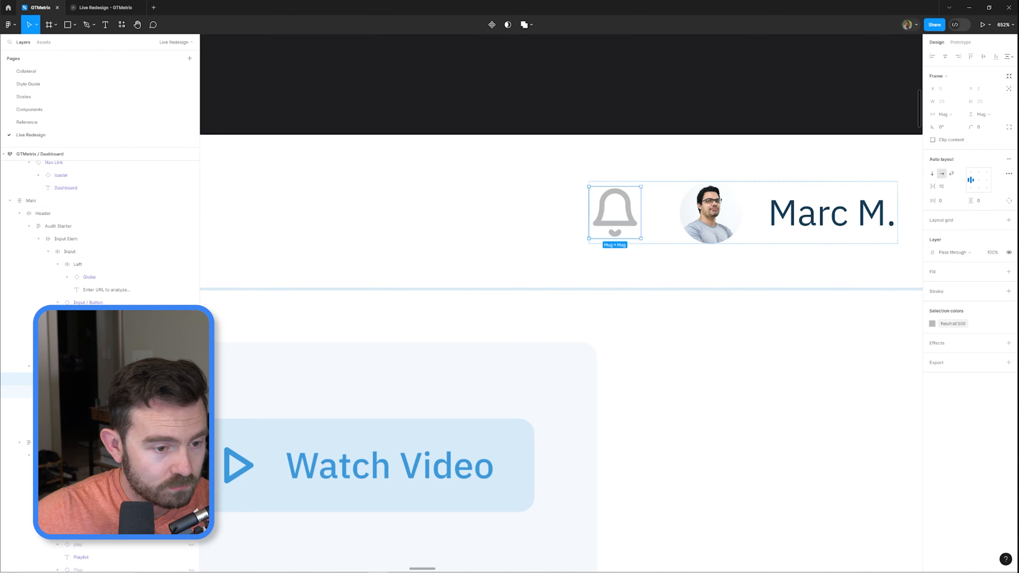
left_click(982, 225)
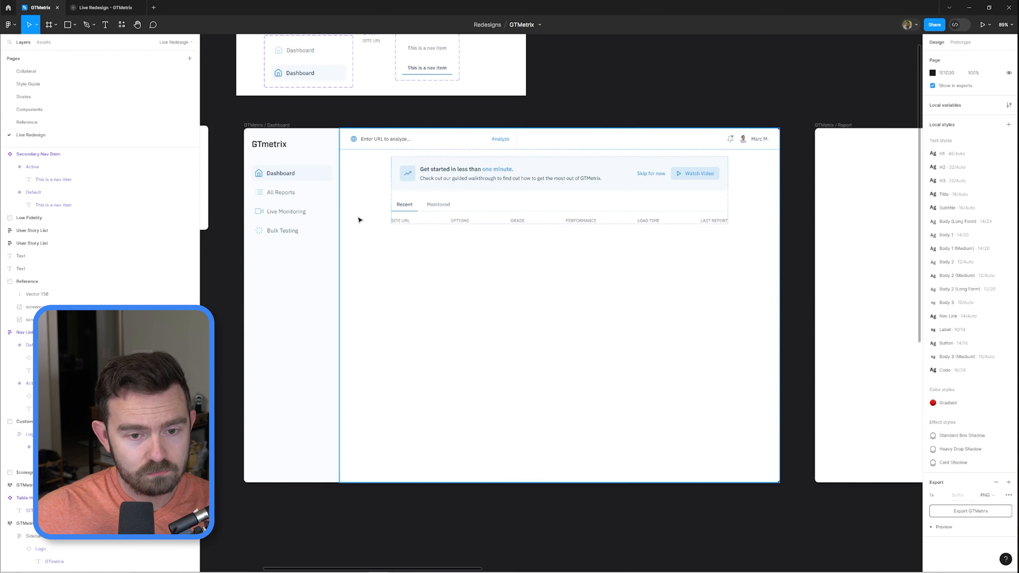
- Adjust the spacing between the avatar and the user name in the header, and check it in the prototype preview
key("6")
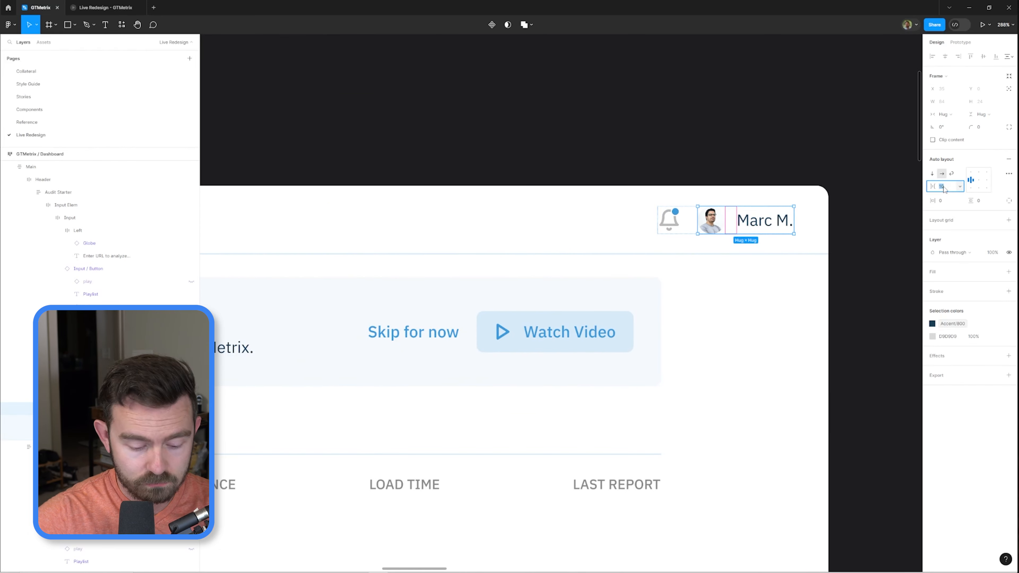
left_click(731, 156)
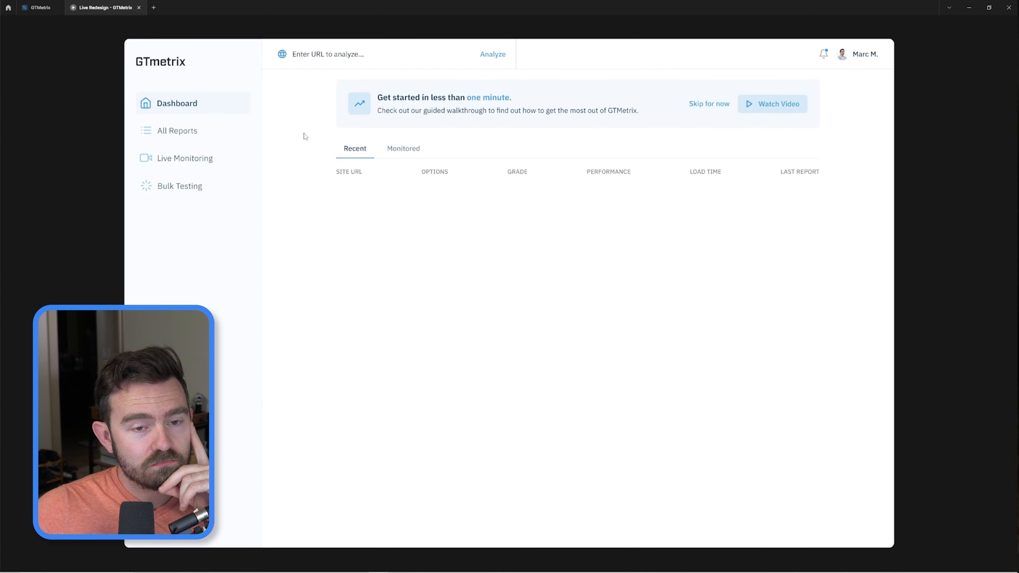
left_click(40, 8)
left_click_drag(498, 139, 675, 146)
scroll(521, 207, "up", 1)
left_click(562, 203, "ctrl")
left_click(562, 202, "ctrl")
scroll(570, 200, "down", 3)
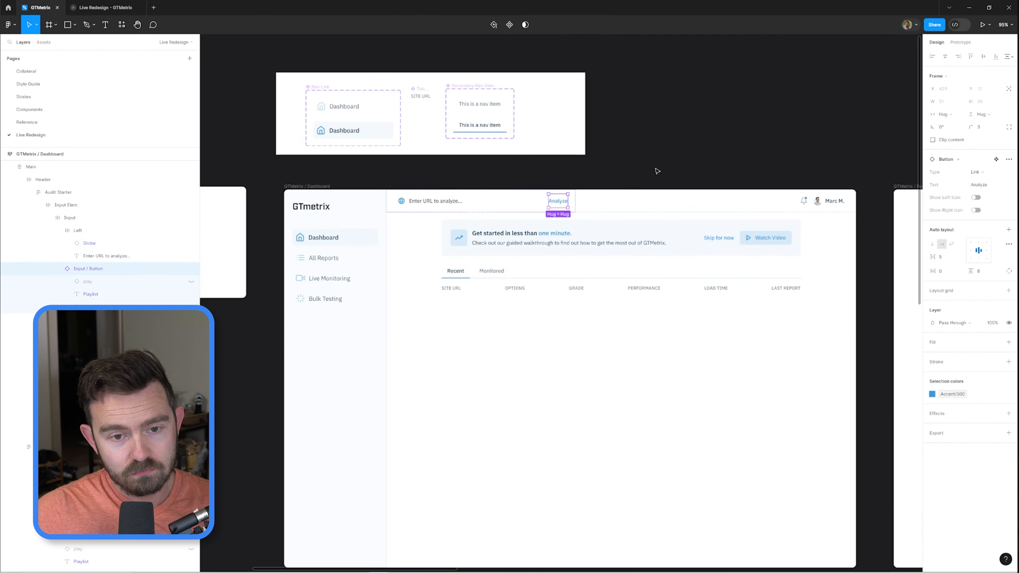
left_click(657, 170)
left_click(461, 241, "ctrl")
scroll(509, 246, "up", 3)
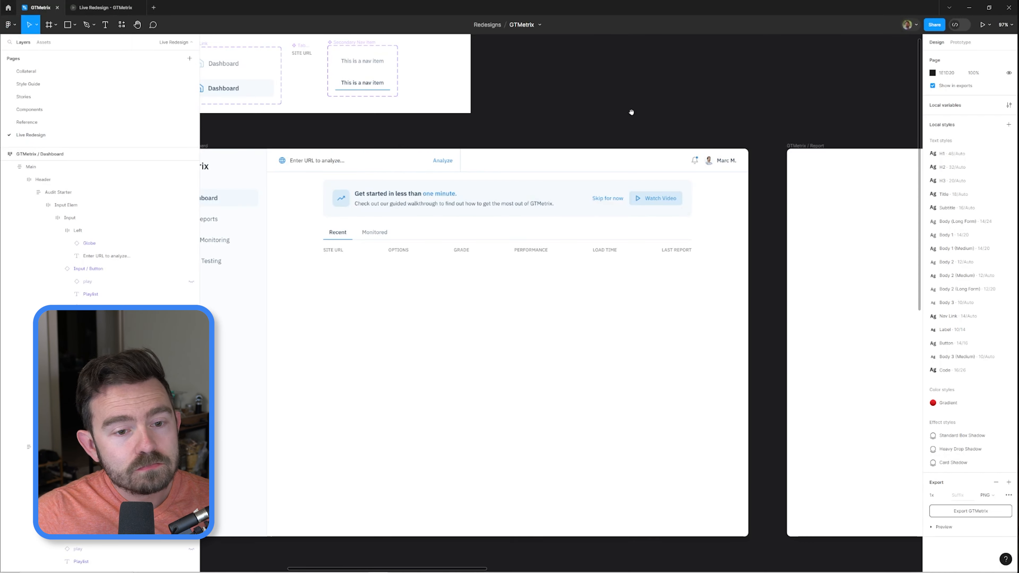
- Copy the banner's Watch Video button before the notification bell and turn it into a filled, icon-free button labelled "Upgrade Now"
scroll(521, 281, "up", 3)
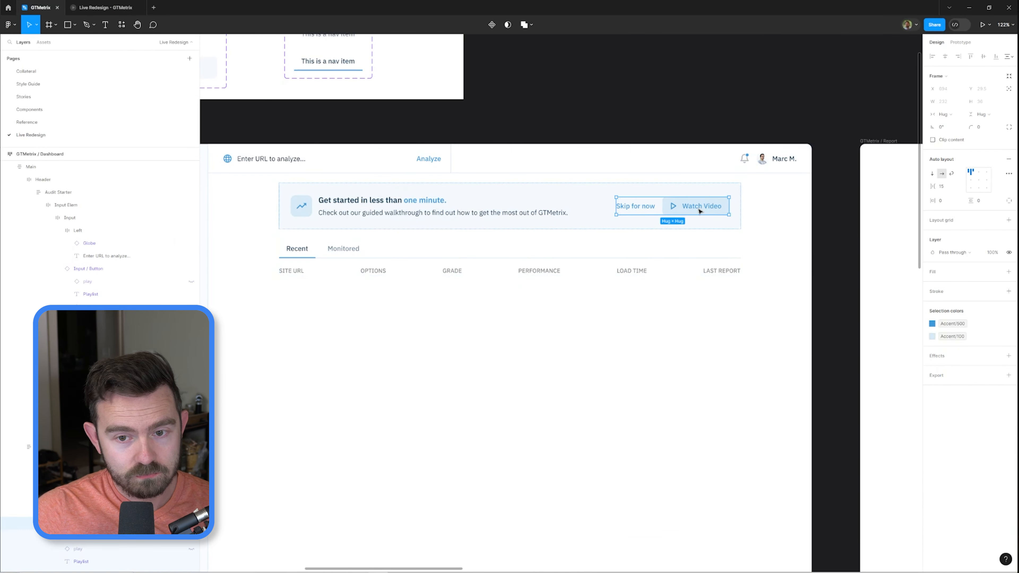
left_click(56, 169)
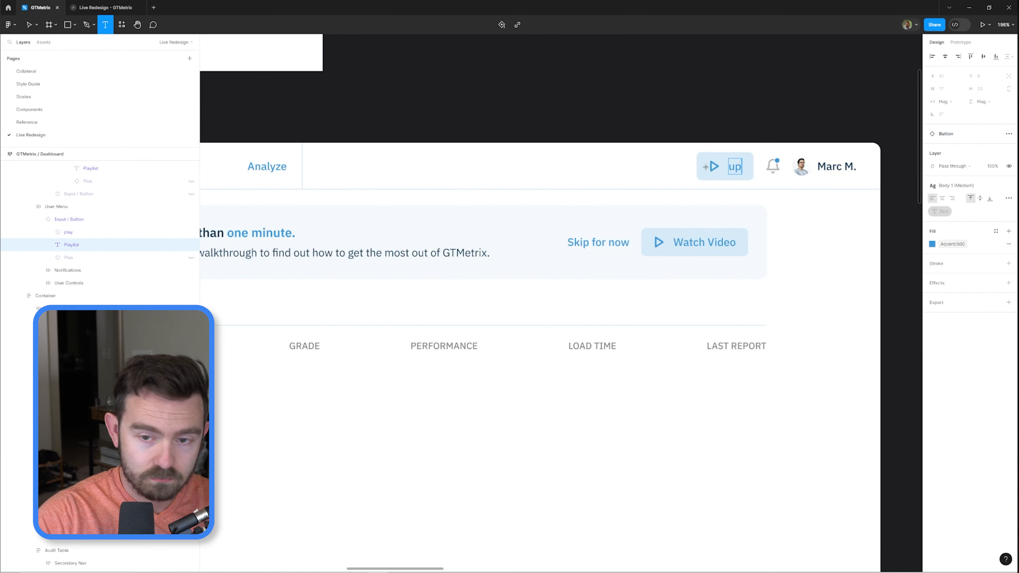
key("Escape")
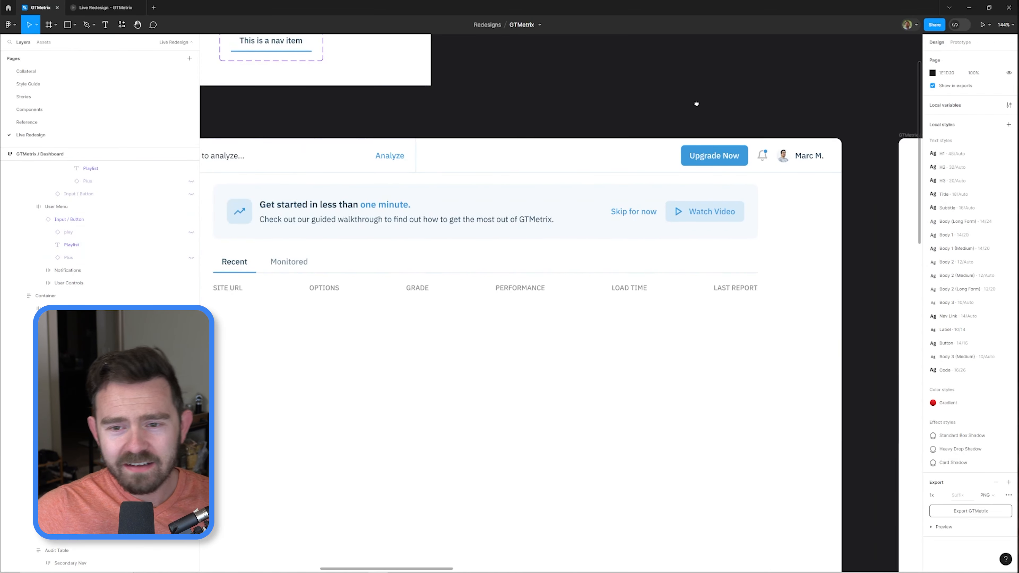
scroll(722, 151, "up", 1)
left_click_drag(776, 194, 772, 220)
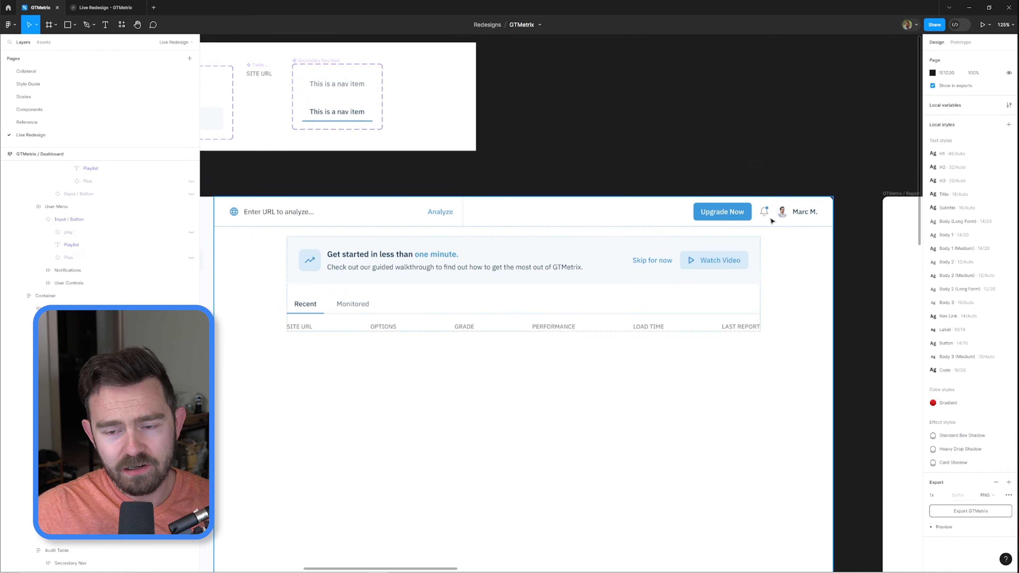
- Review the header with its Upgrade Now button in the prototype preview
scroll(774, 218, "up", 3)
double_click(715, 209)
left_click(118, 4)
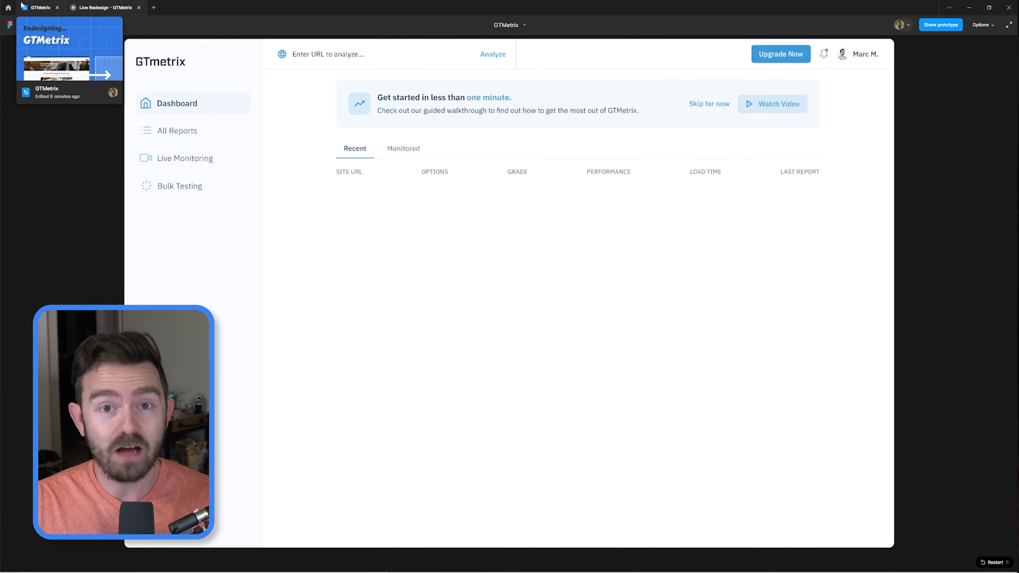
left_click(34, 4)
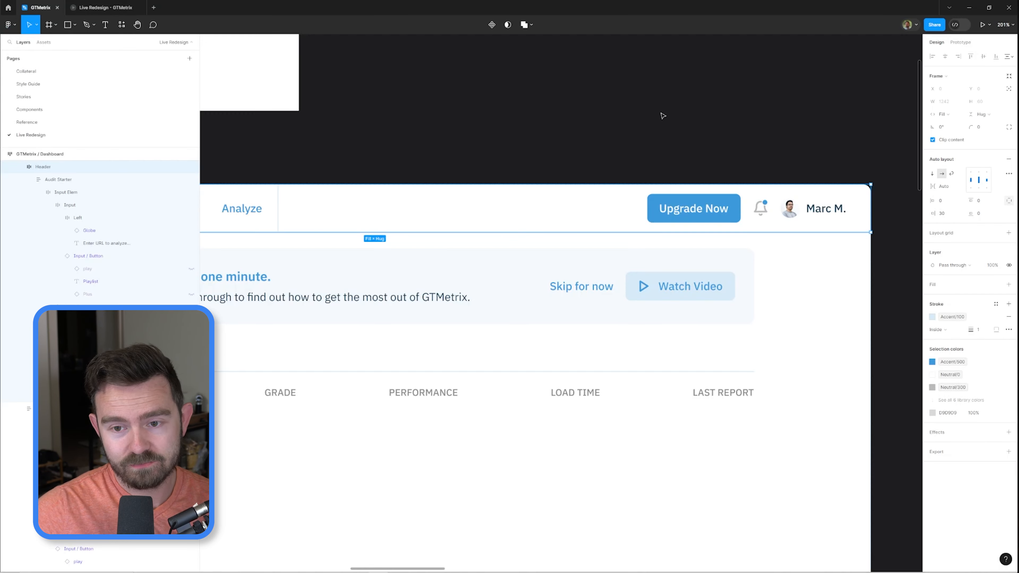
- Wrap the notification bell and user controls in an auto layout frame and set the user menu's item spacing to 24
left_click(690, 221)
key("Return")
left_click(691, 222, "shift")
key("shift+a")
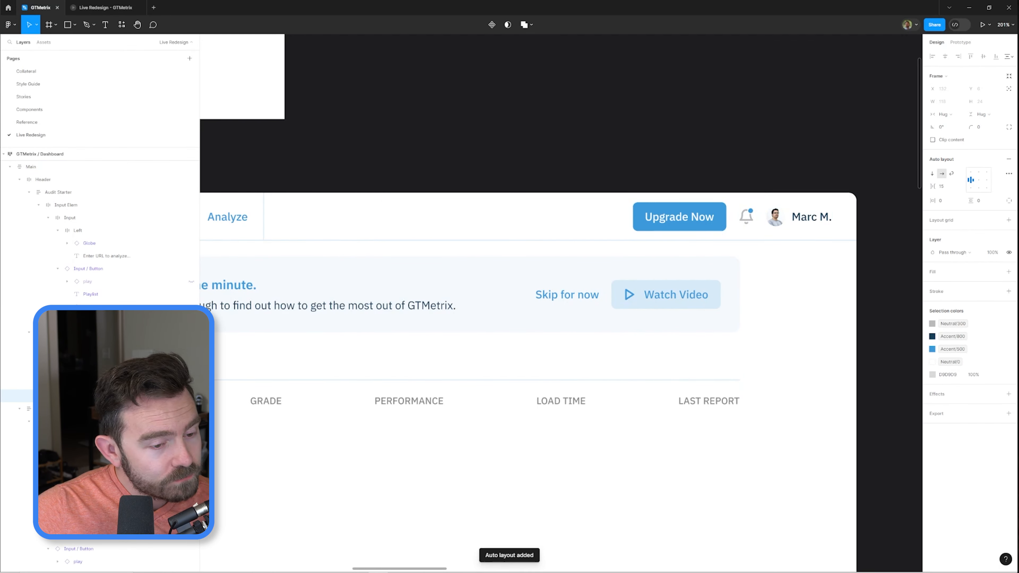
key("shift+Return")
left_click(942, 187)
type("24")
left_click(867, 147)
scroll(867, 147, "down", 5)
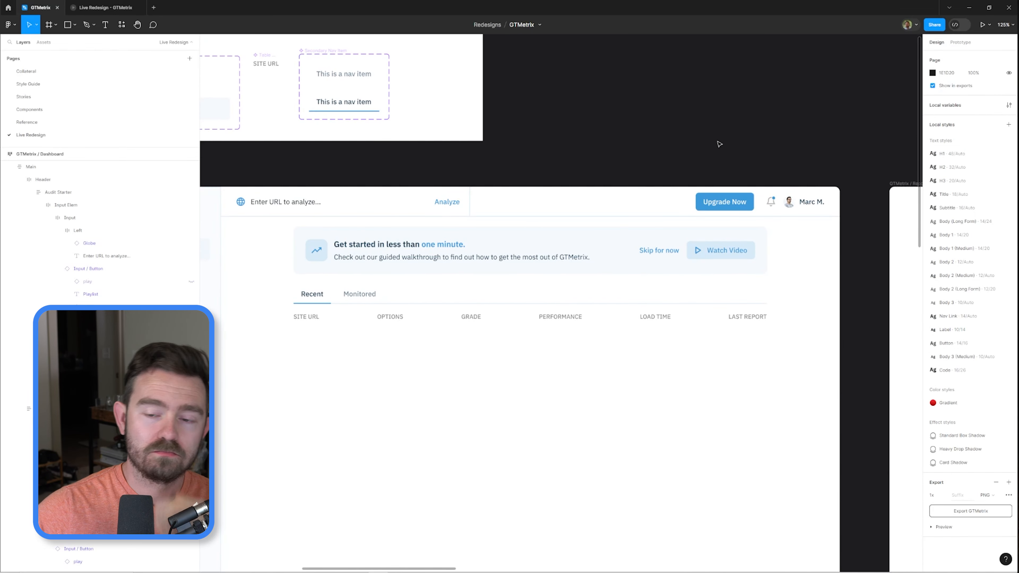
left_click(105, 7)
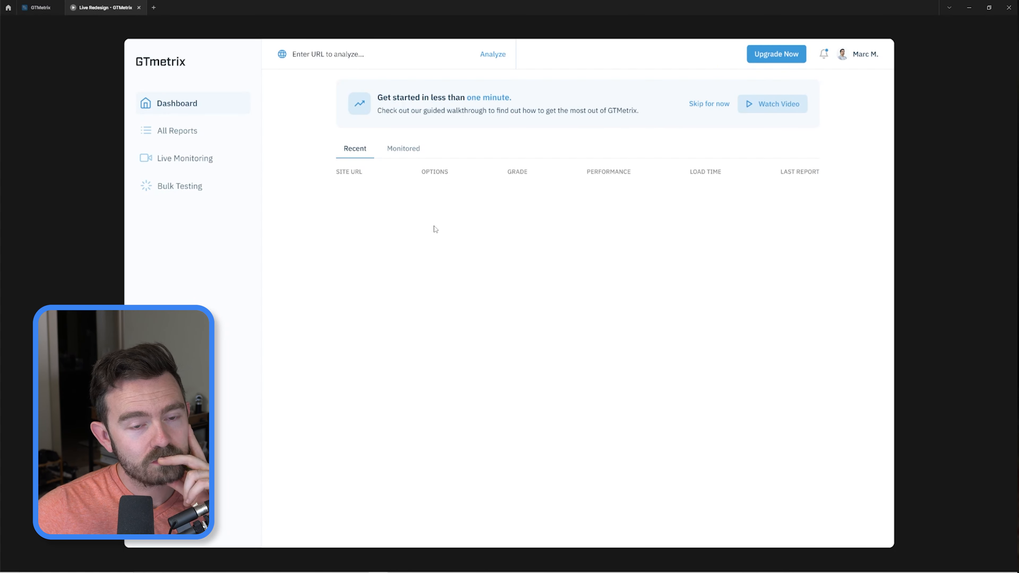
- Copy the header's URL input into the main container directly below the walkthrough banner and make its width fill the container
left_click(40, 7)
left_click(330, 201, "ctrl")
key("ctrl+c")
left_click(360, 280, "ctrl")
key("ctrl+v")
key("Up")
left_click(943, 114)
left_click(944, 139)
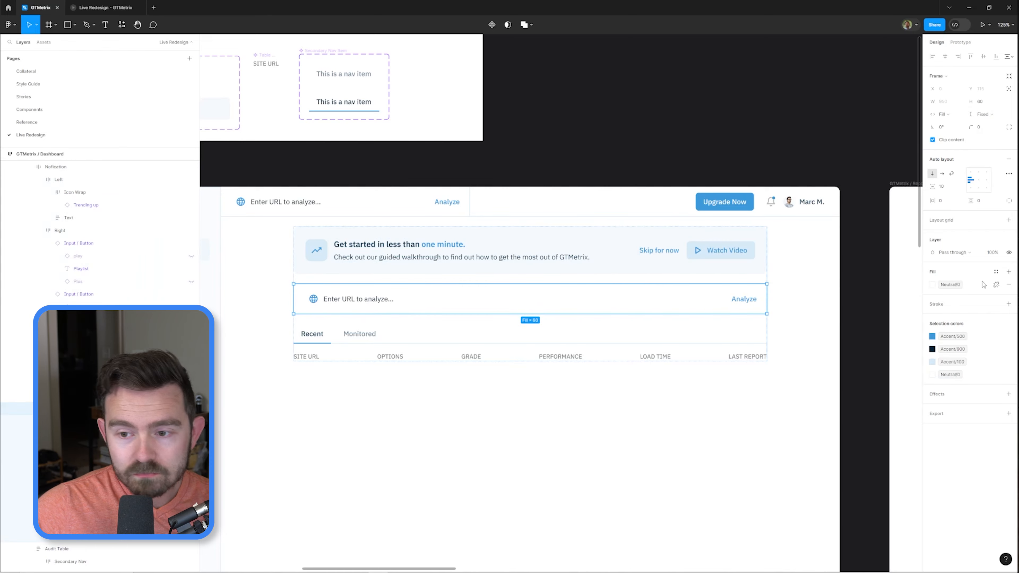
- Give the URL input card below the banner a thin Accent/50 outline
left_click(996, 304)
scroll(862, 405, "down", 5)
left_click(854, 424)
key("Return")
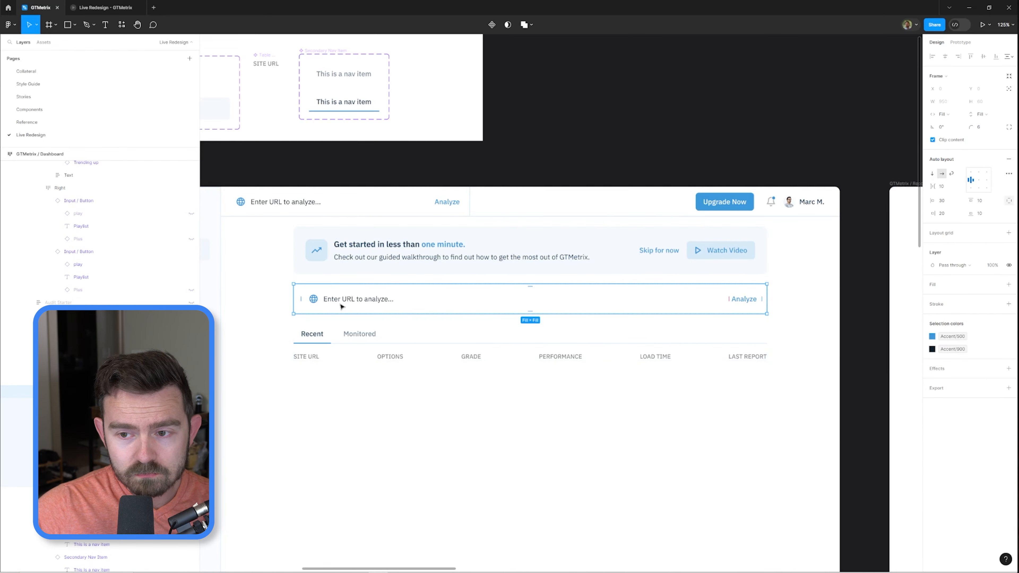
left_click(549, 178)
left_click_drag(549, 178, 594, 171)
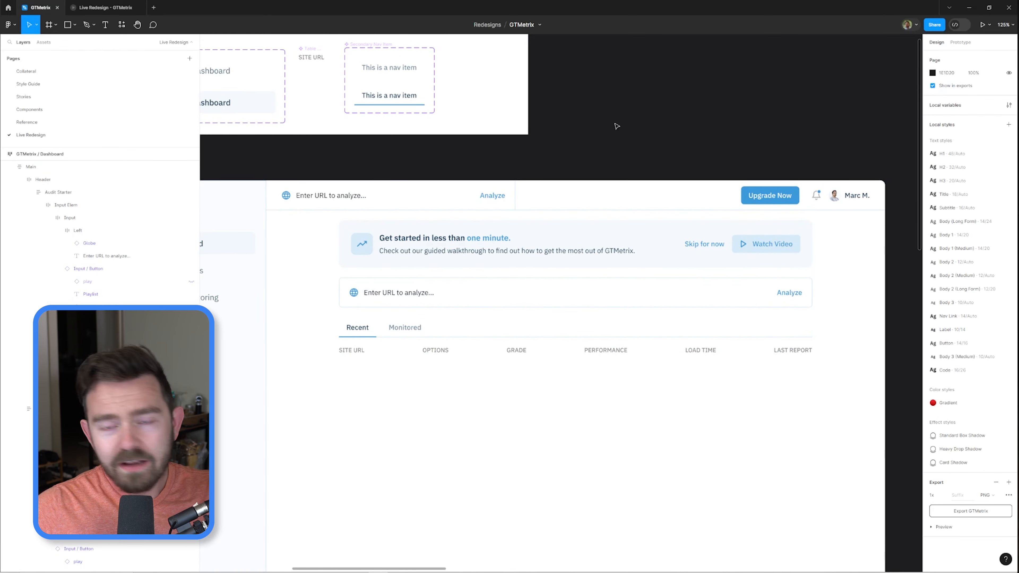
- Compare the header's URL input with the URL input card below the banner and the sidebar navigation
scroll(481, 168, "left", 3)
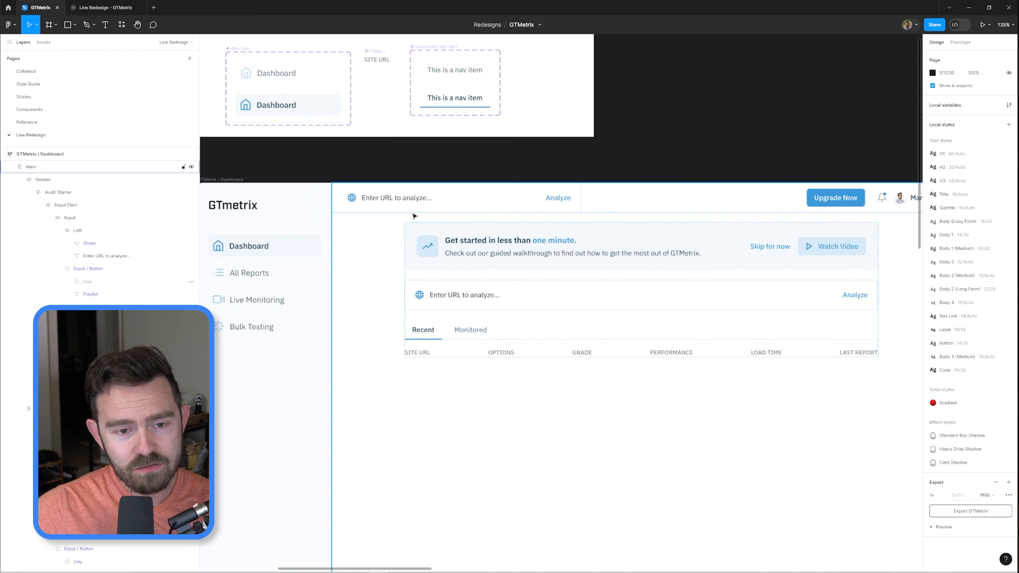
left_click_drag(615, 162, 571, 167)
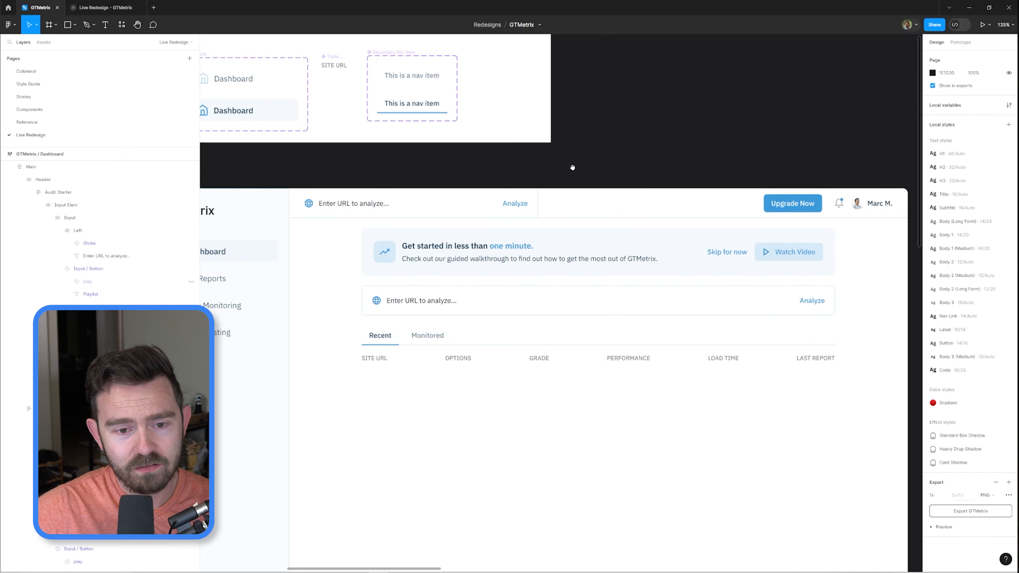
scroll(502, 313, "up", 1)
scroll(502, 312, "down", 1)
left_click_drag(482, 258, 504, 273)
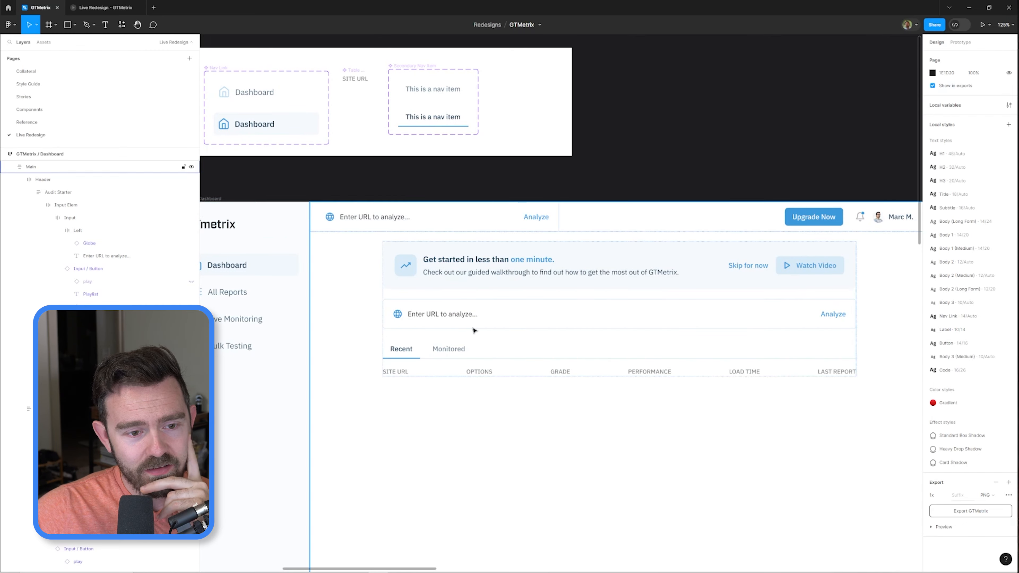
scroll(743, 146, "left", 5)
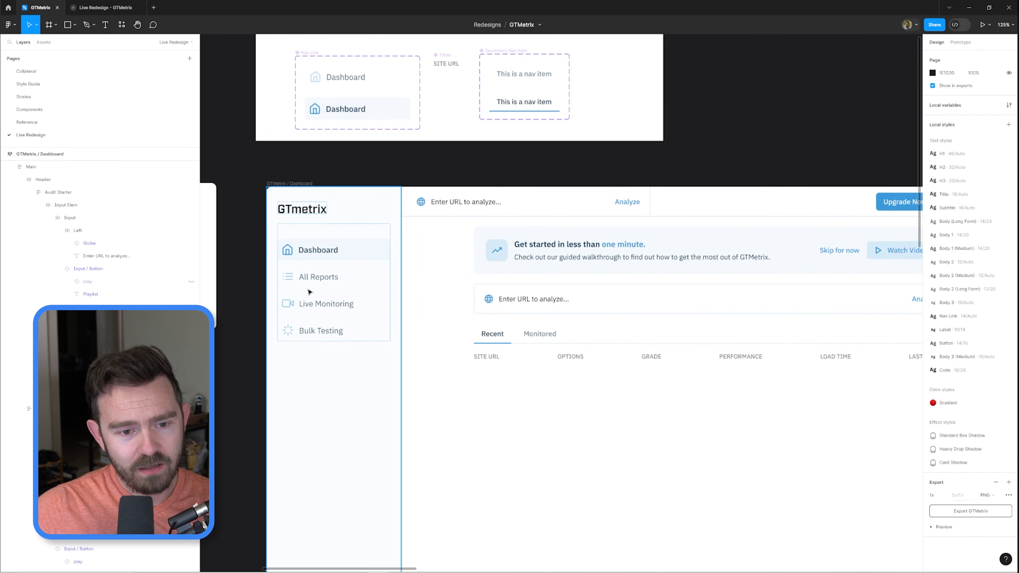
scroll(674, 256, "left", 2)
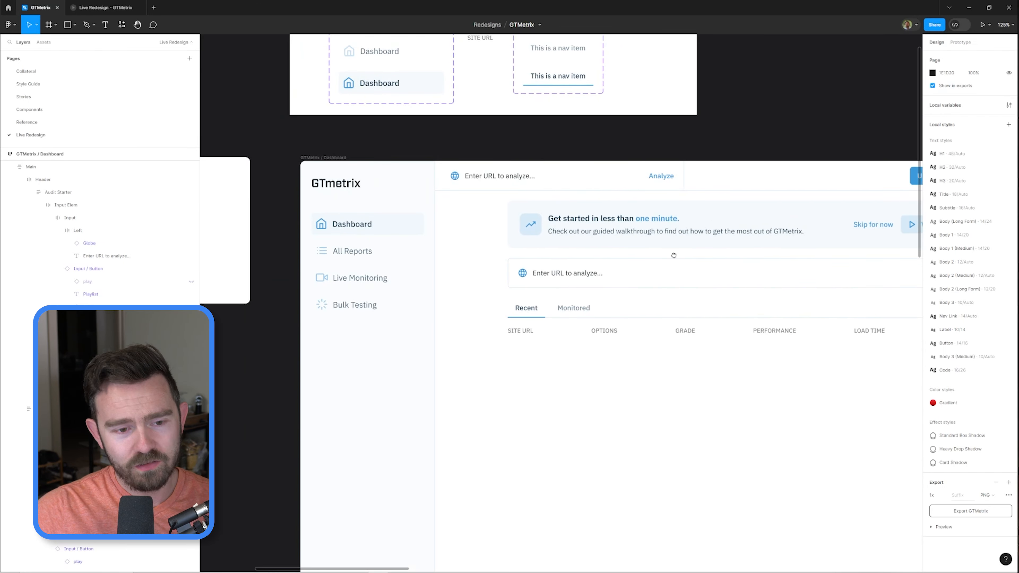
scroll(371, 258, "right", 10)
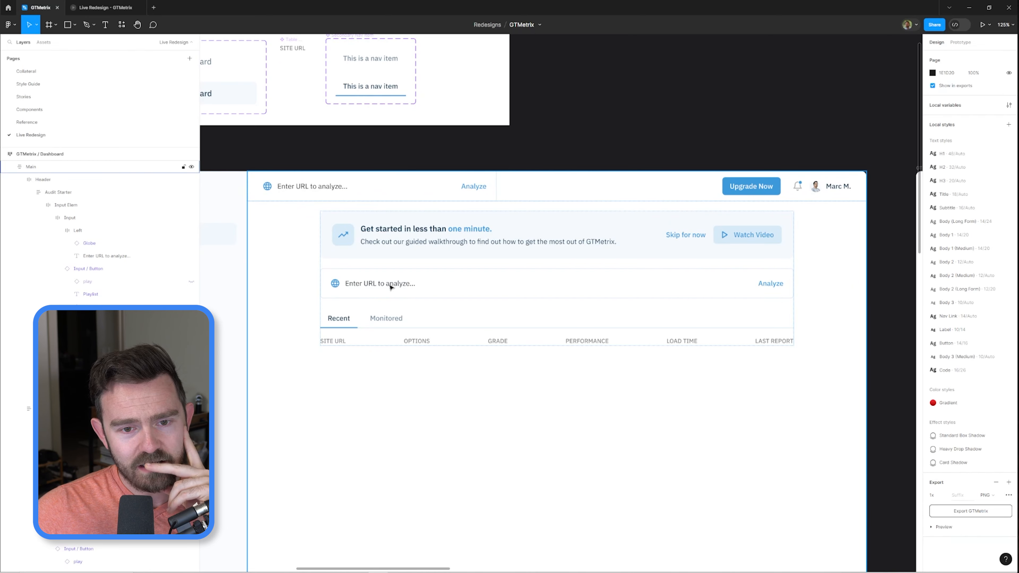
scroll(401, 161, "left", 3)
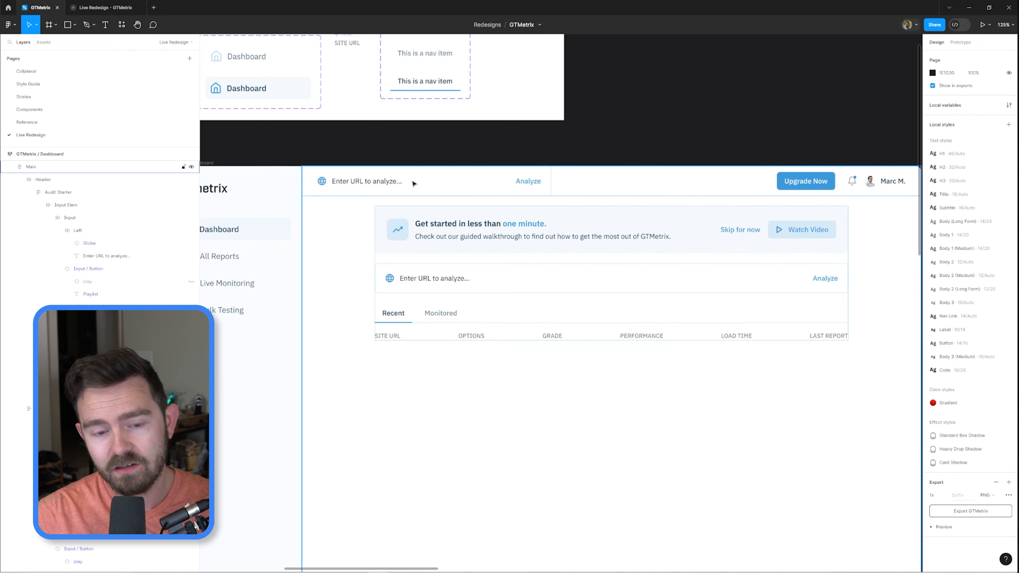
left_click_drag(707, 92, 649, 80)
scroll(476, 371, "up", 2)
left_click_drag(448, 355, 424, 366)
- Recolour the header's bottom border with a lighter accent library colour
left_click(542, 255, "ctrl")
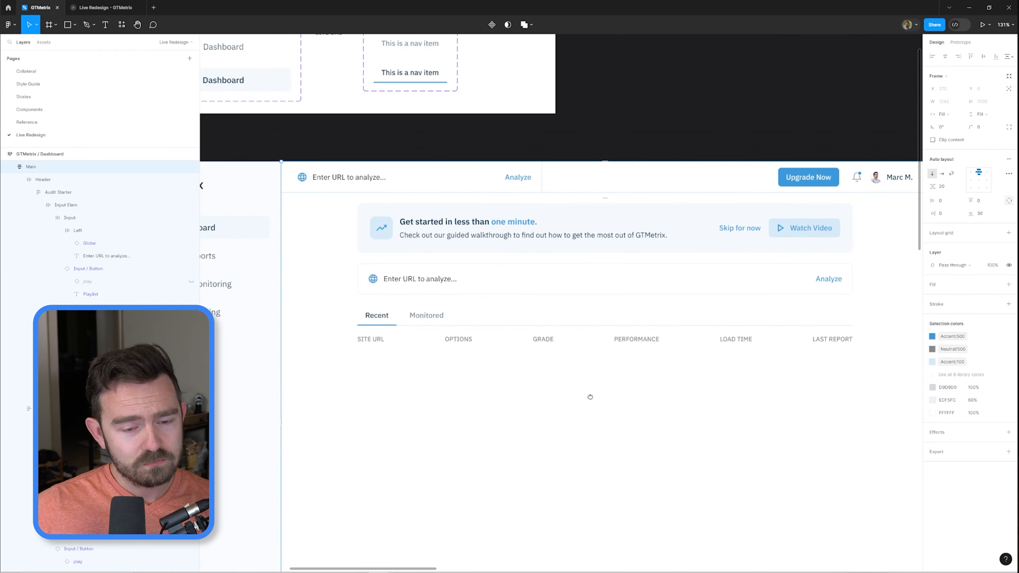
scroll(562, 301, "left", 1)
left_click(421, 177)
left_click(932, 361)
left_click(862, 490)
- Recolour the sidebar's border and the header URL input's divider with a lighter accent library colour
left_click(257, 382, "ctrl")
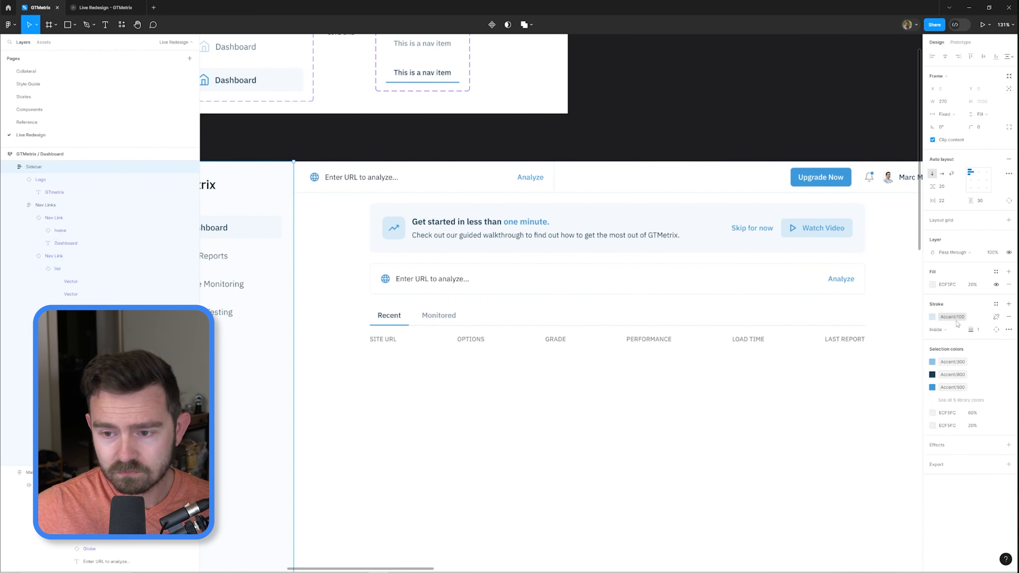
left_click(661, 127)
scroll(762, 157, "down", 1)
left_click_drag(661, 127, 618, 126)
left_click(373, 173, "ctrl")
left_click(960, 212)
left_click(633, 120)
- Add the comment "Visual hierarchy needs work here." between the header and the walkthrough banner
left_click_drag(728, 116, 764, 139)
scroll(703, 257, "up", 2)
left_click(703, 264, "ctrl")
scroll(671, 181, "down", 2)
key("c")
left_click(678, 190)
type("Visual hierarchy needs work here.")
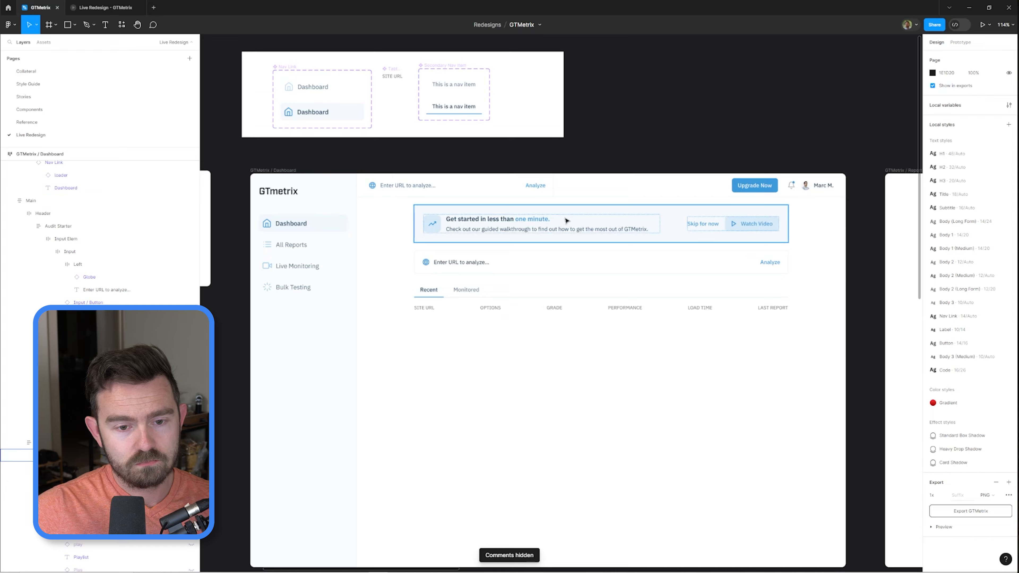
- Apply the Card Shadow effect style to the URL input card below the banner
scroll(567, 221, "up", 2)
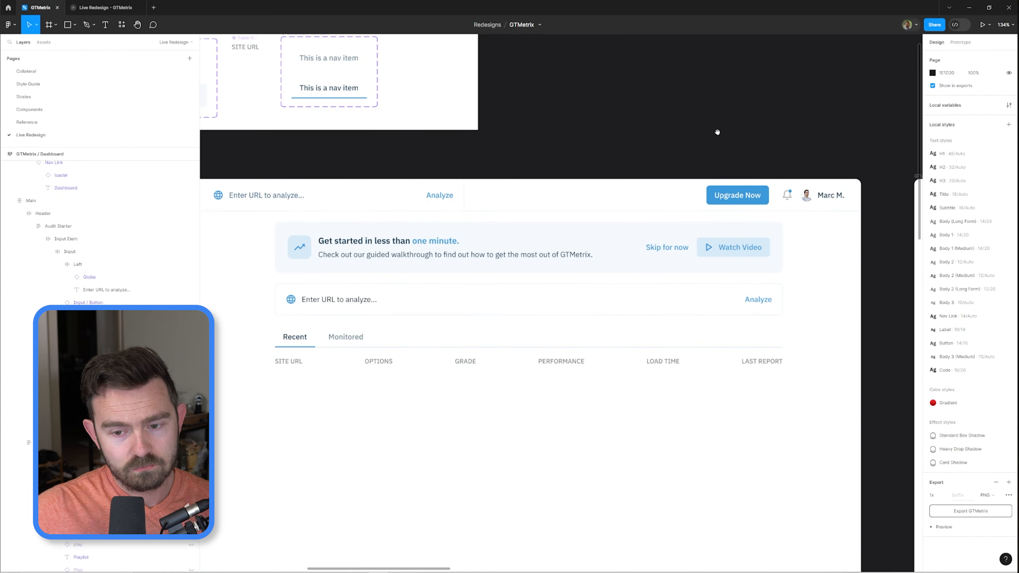
left_click(580, 296)
left_click(996, 419)
left_click(960, 494)
left_click(701, 90)
- Replace the URL input card's shadow style, trying Standard Box Shadow before applying Heavy Drop Shadow
scroll(700, 89, "down", 2)
left_click(582, 217, "ctrl")
left_click(959, 420)
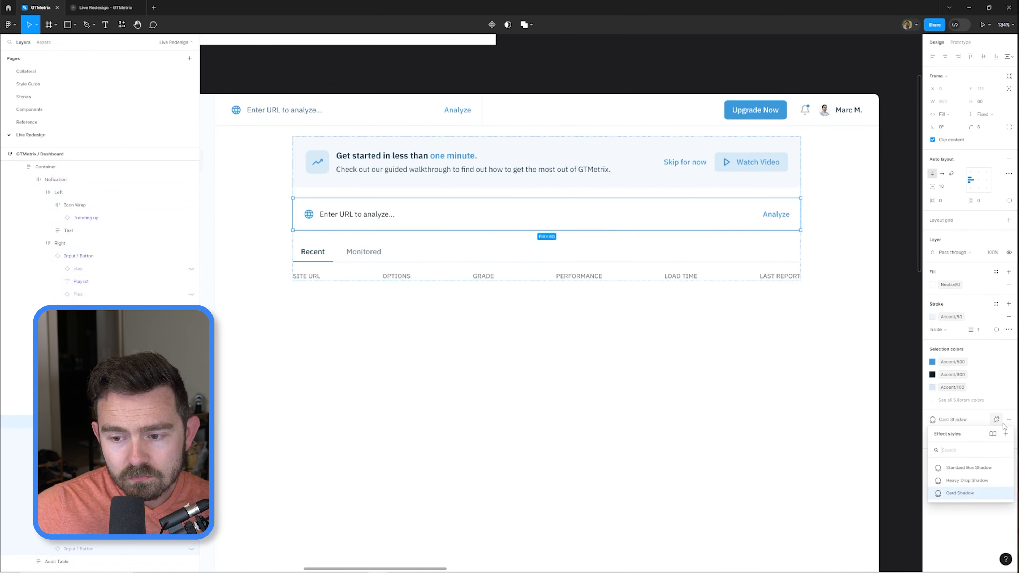
left_click(1008, 419)
left_click(995, 420)
left_click(966, 469)
left_click(966, 419)
left_click(967, 481)
left_click(718, 335)
scroll(718, 335, "down", 2)
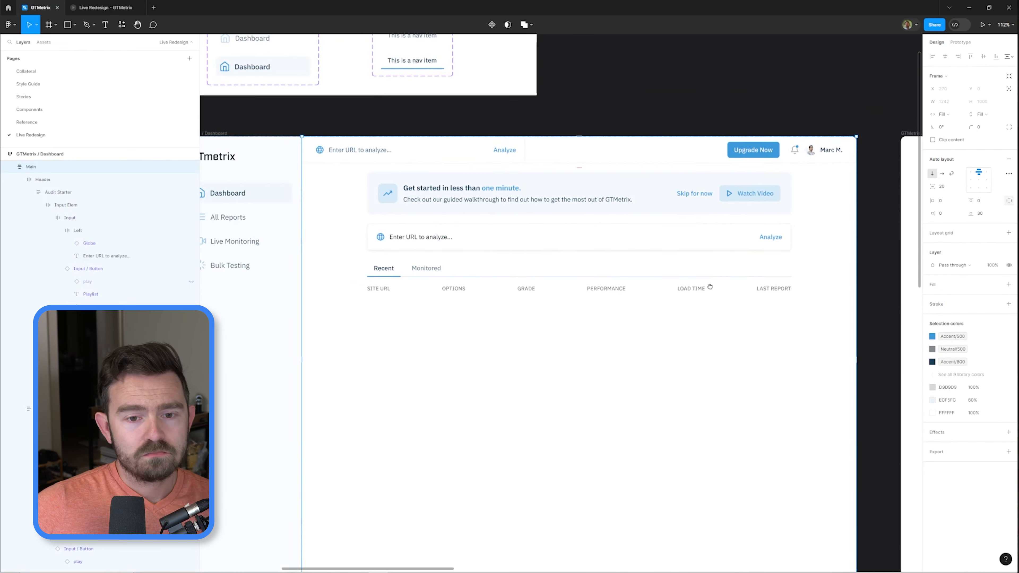
- Apply a larger, less bold text style to the banner heading "Get started in less than one minute."
left_click_drag(755, 368, 686, 405)
left_click_drag(398, 154, 491, 158)
left_click(491, 158)
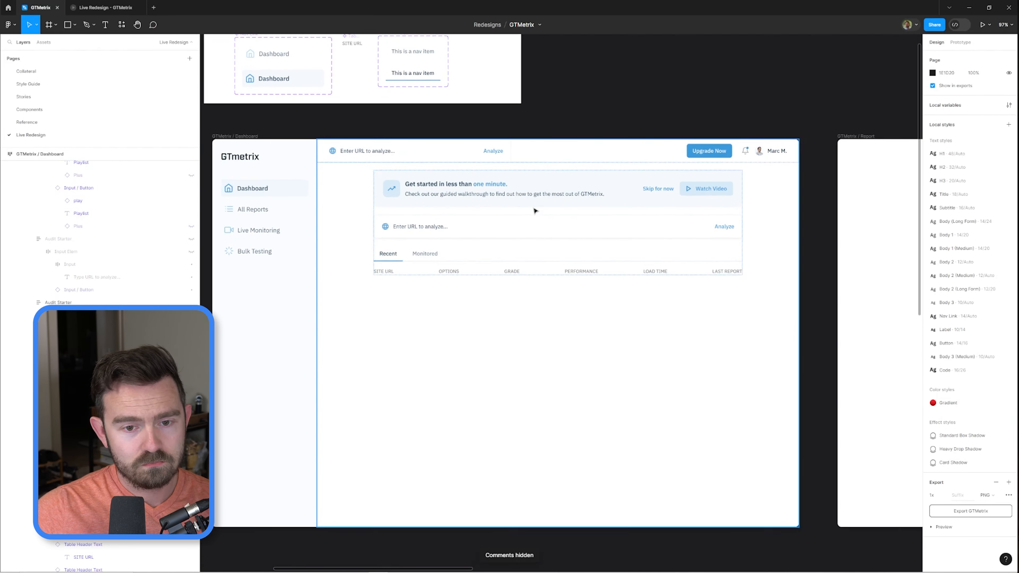
scroll(521, 201, "up", 3)
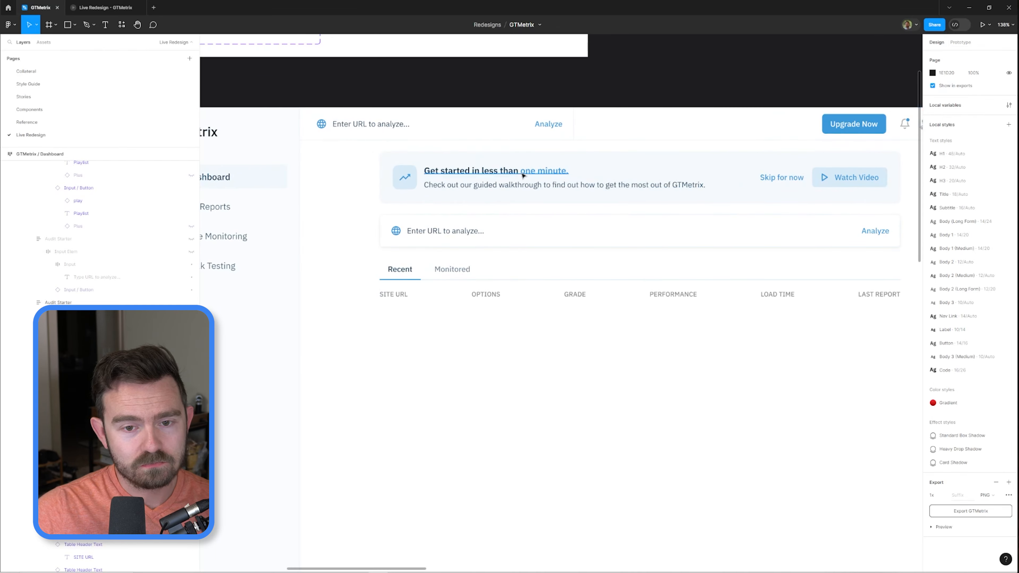
left_click(522, 173)
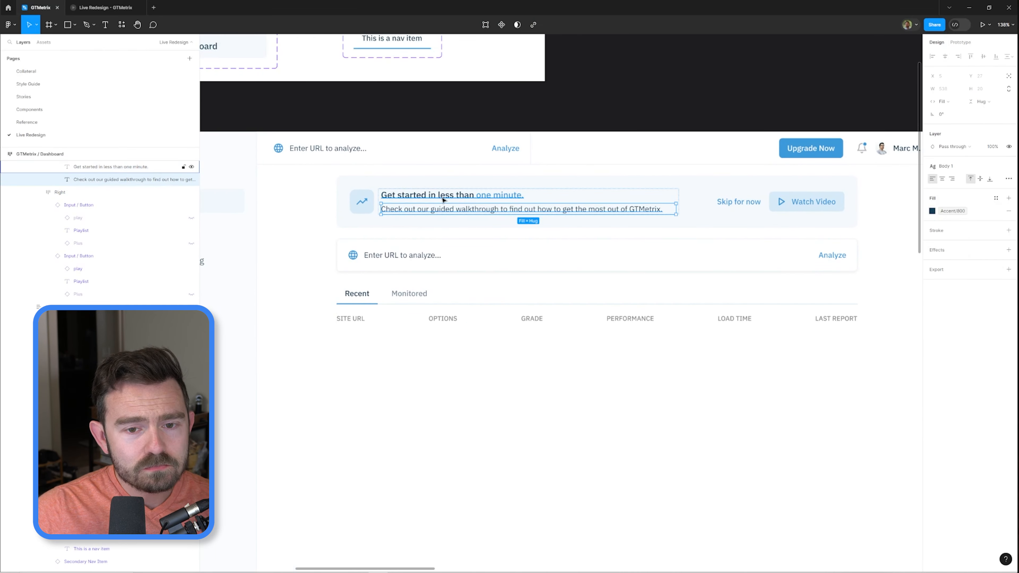
left_click(443, 198)
key("Escape")
left_click(405, 201, "ctrl")
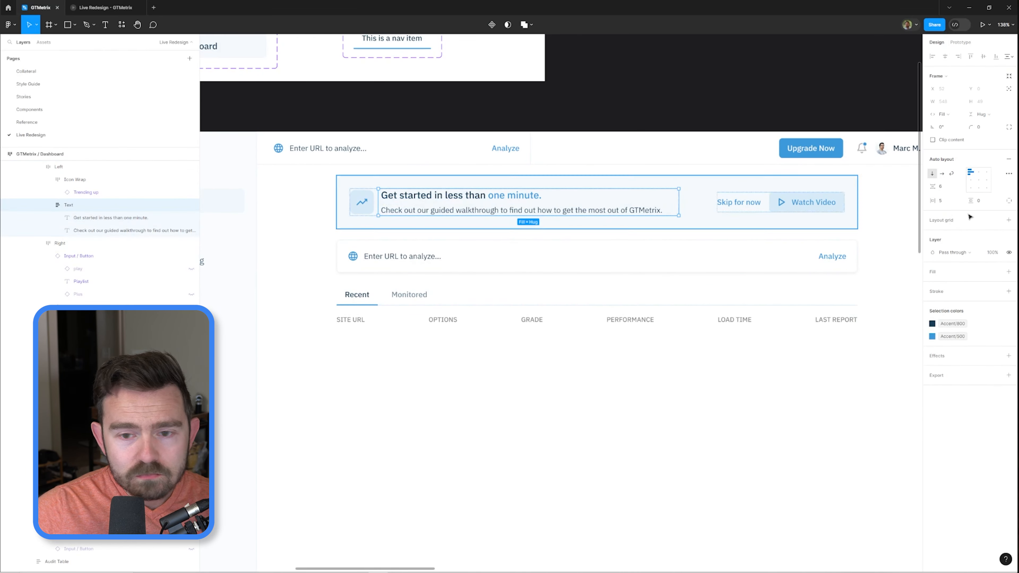
- Set the spacing between the banner's icon and text to 12, and swap the trending icon for a right arrow
key("Escape")
scroll(464, 216, "down", 1)
left_click(464, 216, "ctrl")
left_click(951, 188)
type("10")
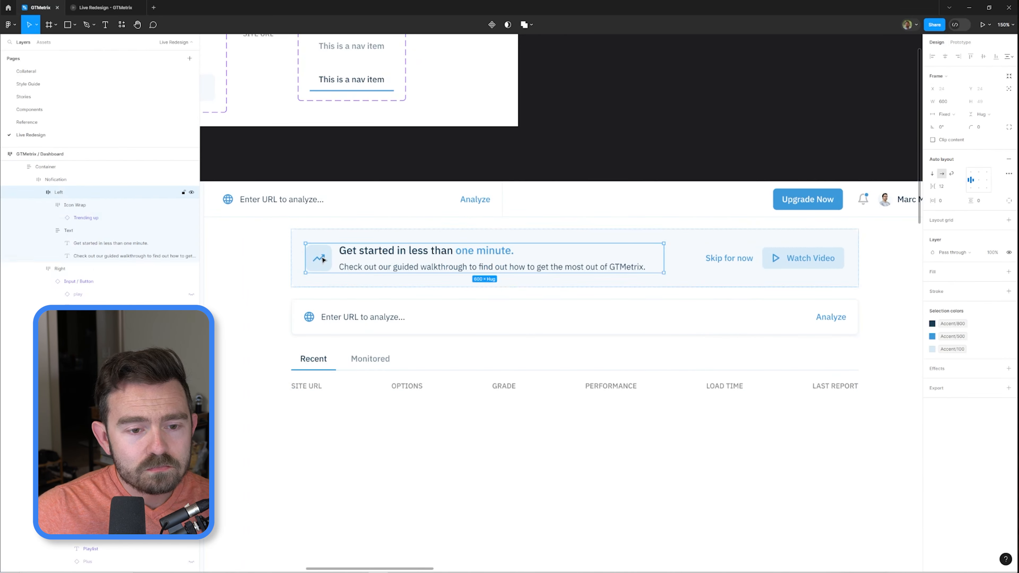
left_click(971, 164)
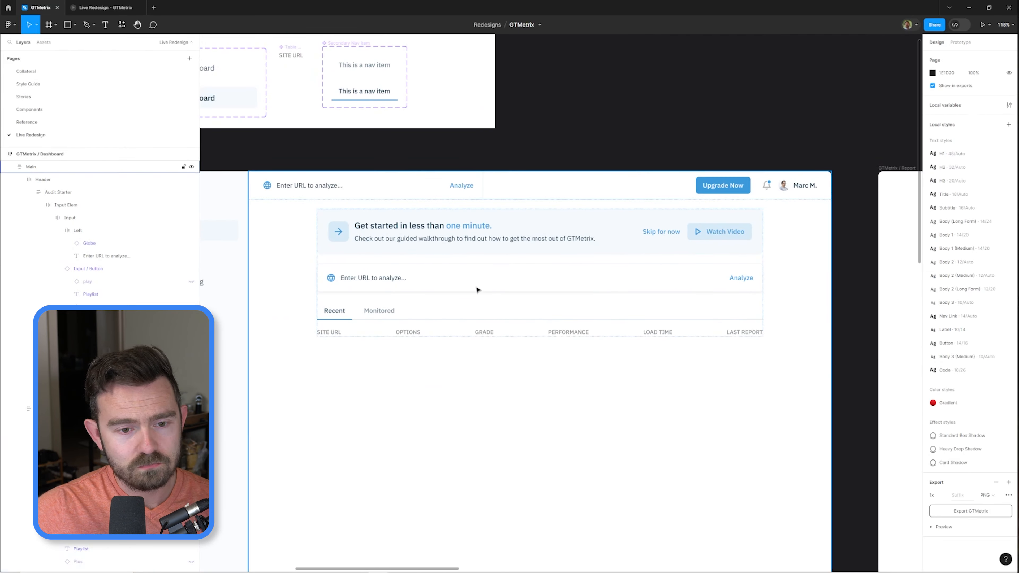
- Place the new frame directly below the table header, name it Table Body, and apply auto layout to it
scroll(477, 289, "up", 3)
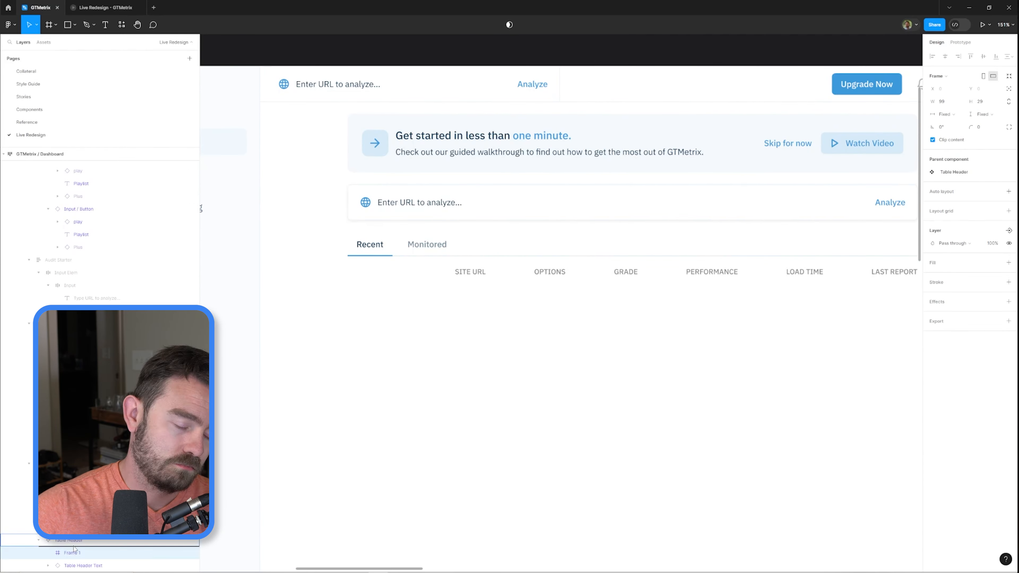
left_click_drag(548, 269, 624, 237)
key("ctrl+z")
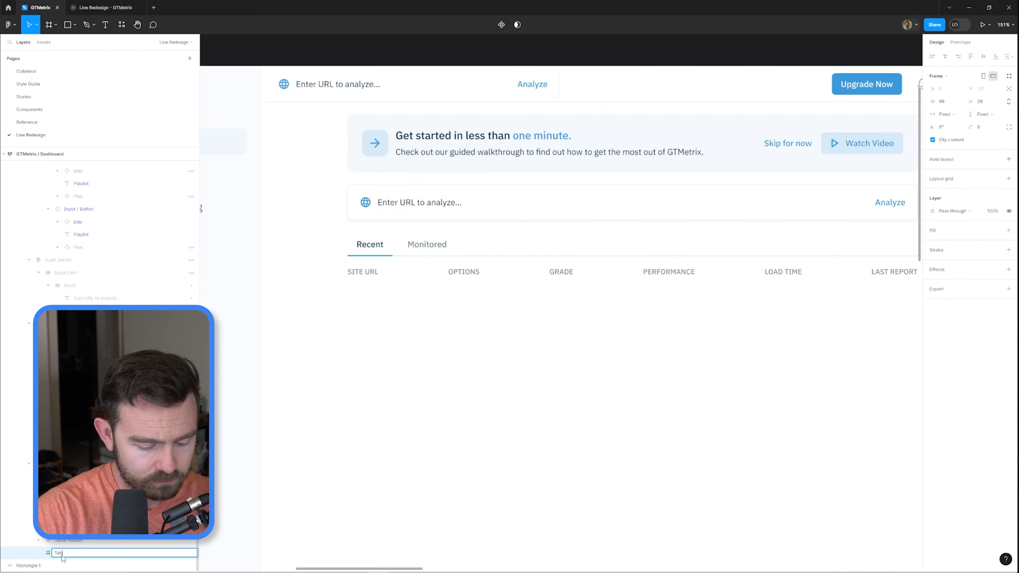
type("le Body")
key("Return")
key("shift+a")
- Add the sample site URL as text in the Table Body frame, and set the frame's horizontal and vertical padding to 0
key("t")
left_click(361, 308)
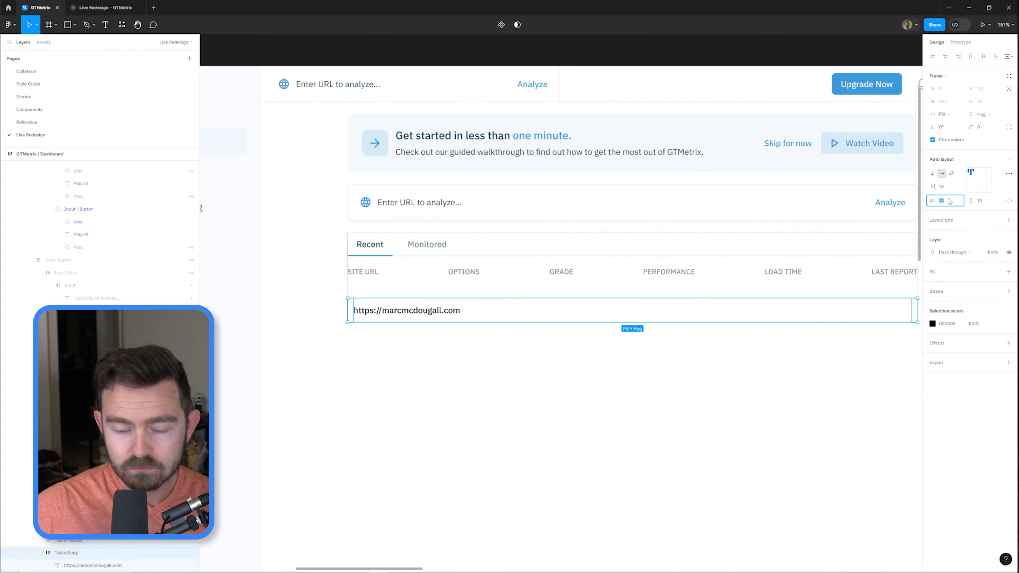
type("0")
key("Tab")
type("0")
- Color the site URL text Accent/500 and apply the Body 2 (Medium) text style to it
double_click(406, 306)
left_click(996, 198)
left_click(854, 241)
left_click(414, 339)
scroll(413, 337, "up", 3)
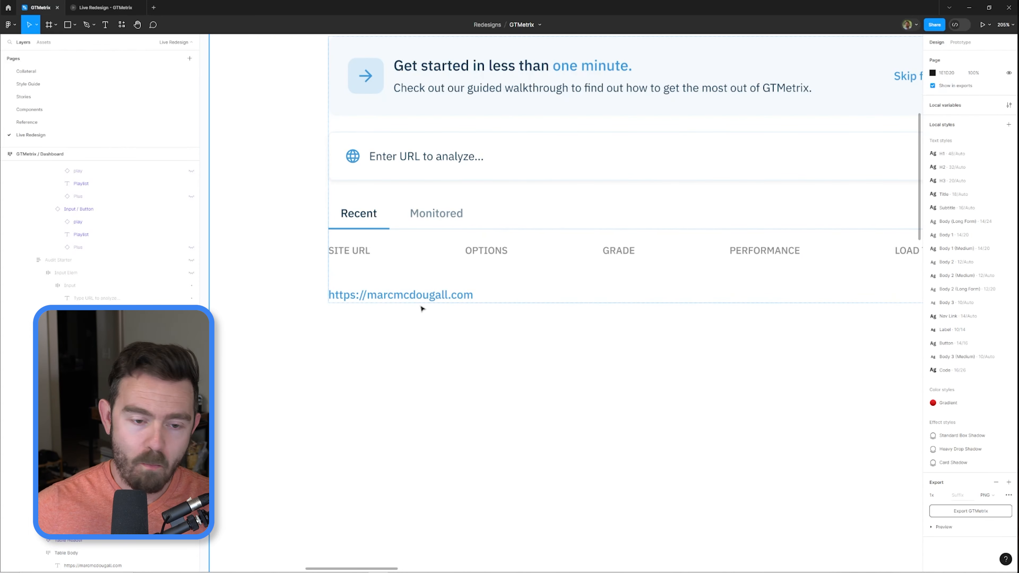
left_click(420, 296, "ctrl")
left_click(958, 167)
left_click(966, 283)
left_click(313, 292)
- Tighten the vertical gap between the table header row and the site URL row
scroll(313, 292, "down", 4)
left_click(404, 282, "ctrl")
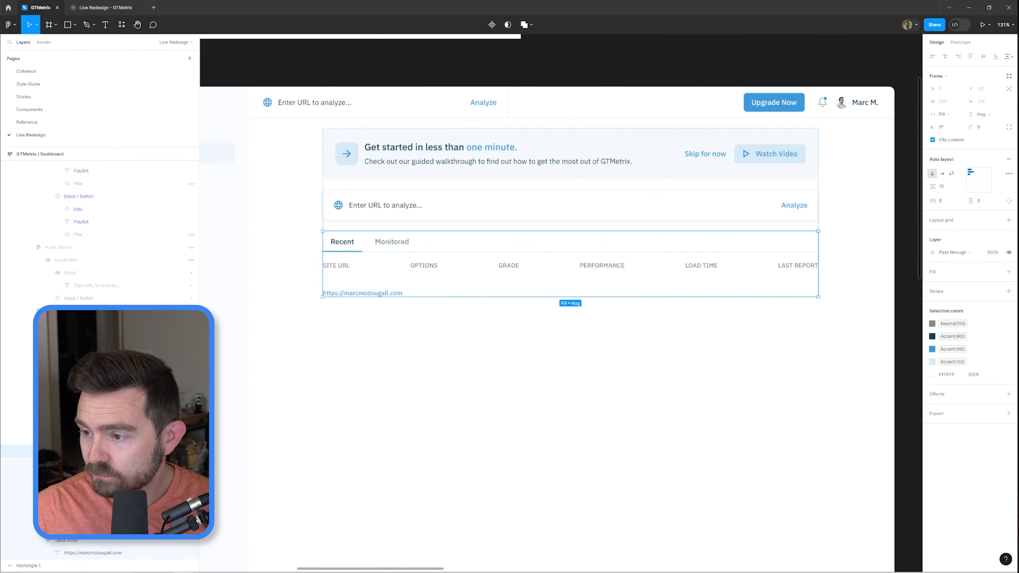
left_click(357, 278, "ctrl")
left_click(421, 293, "ctrl")
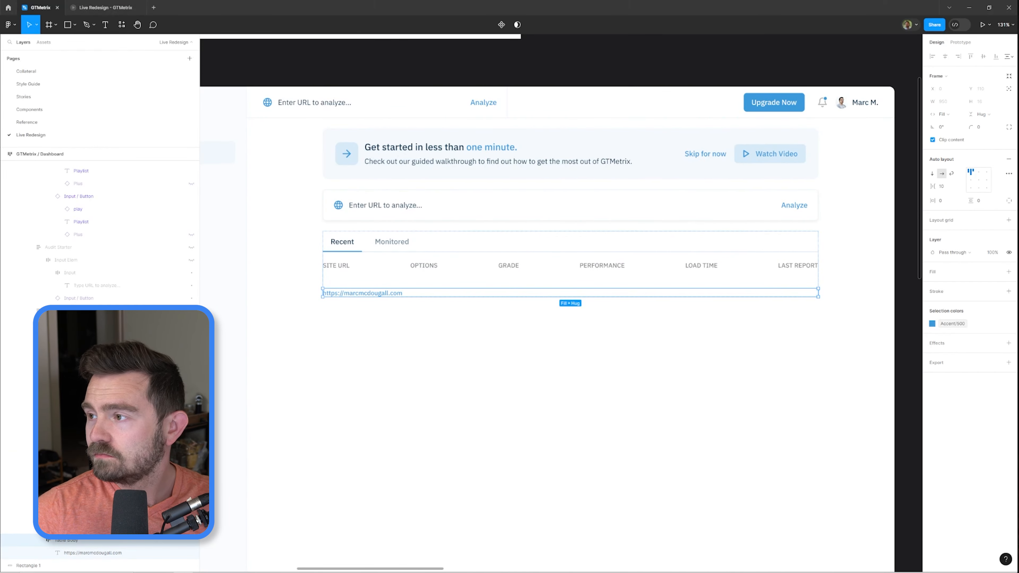
left_click(377, 321)
double_click(376, 296)
scroll(376, 296, "up", 2)
scroll(381, 299, "down", 2)
double_click(382, 266)
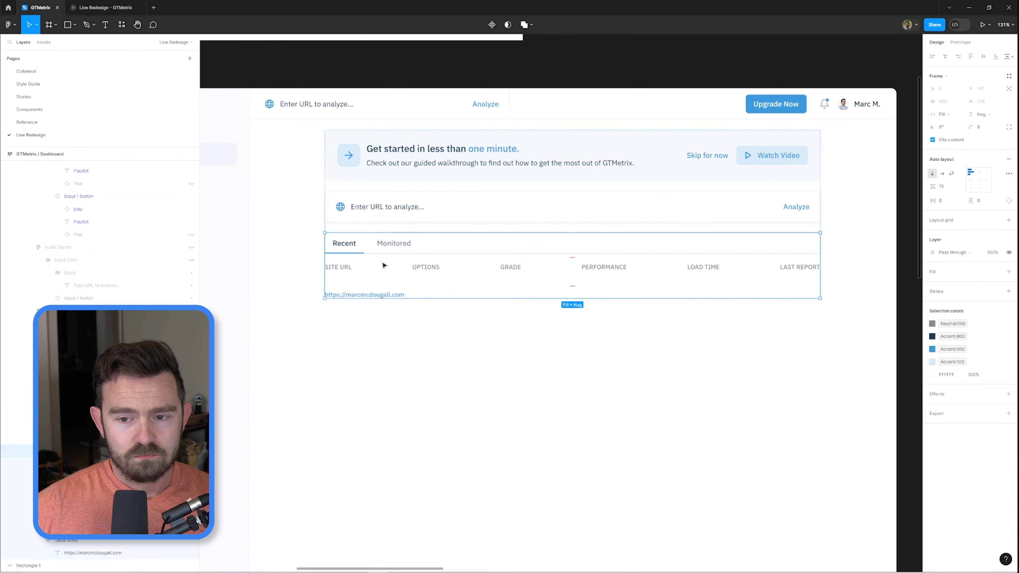
double_click(384, 268)
left_click(38, 527)
scroll(382, 285, "up", 2)
- Turn the Table Body row into a component and duplicate the site URL text inside it as a second cell
left_click(403, 284, "ctrl")
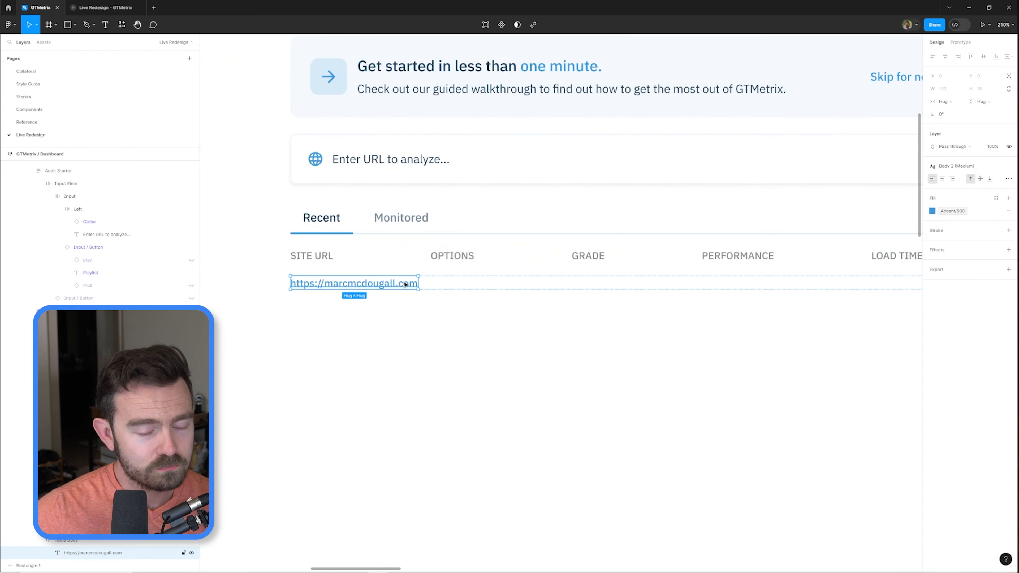
left_click(441, 284, "ctrl")
left_click(497, 26)
left_click(385, 284, "ctrl")
key("ctrl+d")
left_click(385, 284)
double_click(452, 256)
- Set the horizontal spacing between the Table Body row's cells to 20
left_click(443, 286)
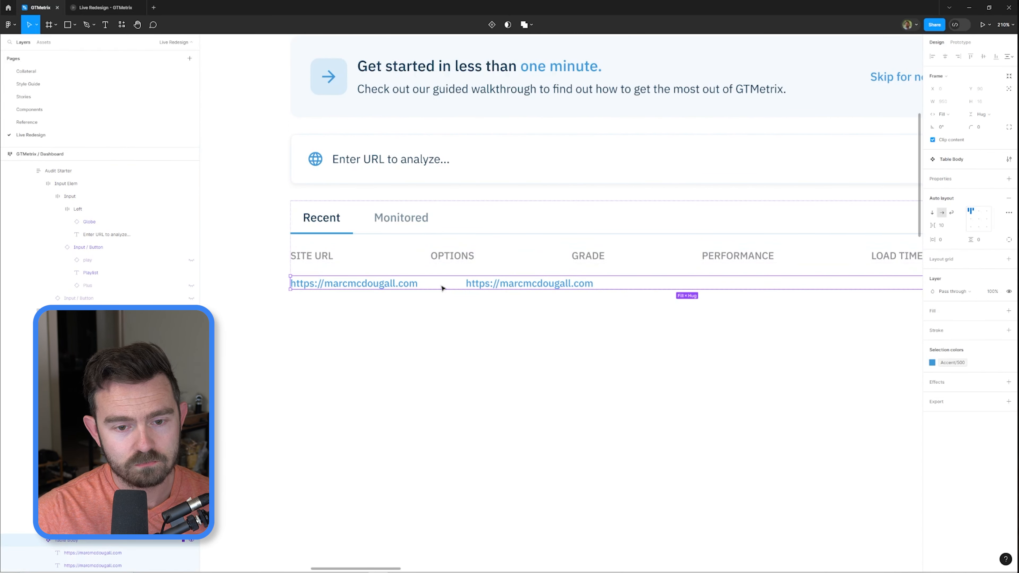
left_click(949, 225)
type("20")
key("Return")
- Widen the SITE URL header to match the URL cell, and change the second cell's text to "Option 1, Option 2"
double_click(452, 256)
double_click(528, 284)
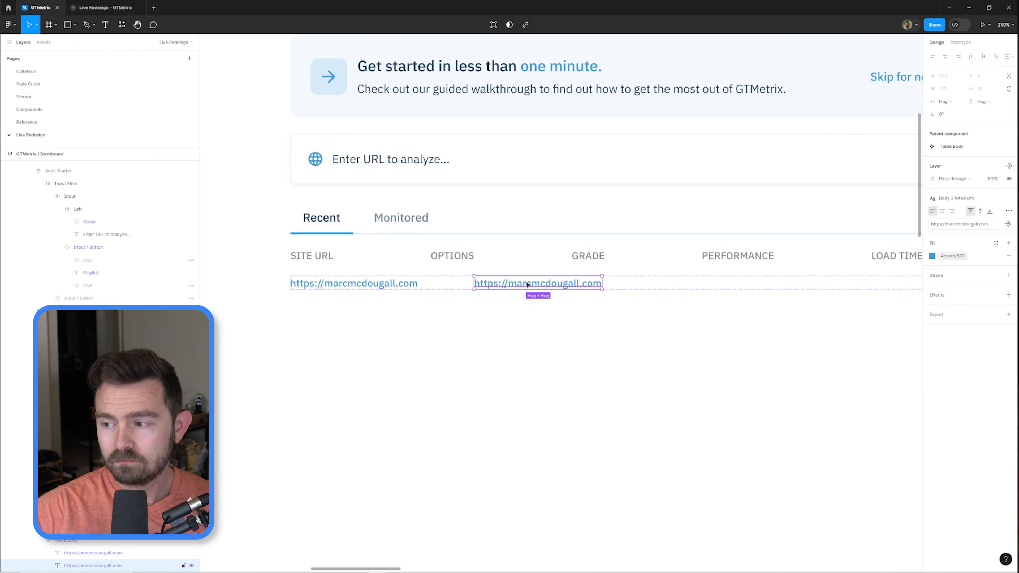
left_click(321, 257, "ctrl")
double_click(501, 284)
double_click(317, 256)
left_click(946, 115)
left_click(951, 125)
left_click(502, 283)
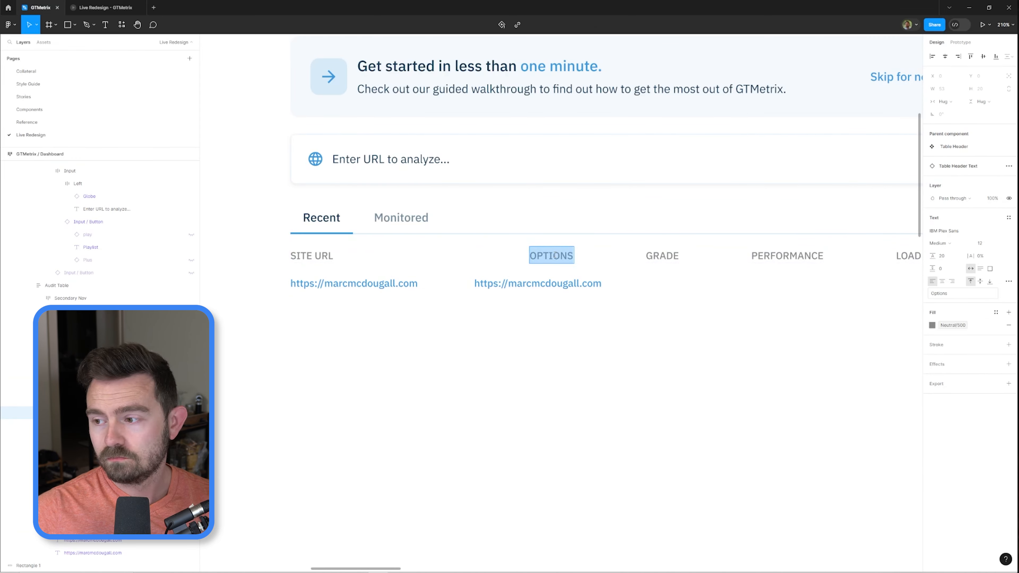
double_click(556, 281)
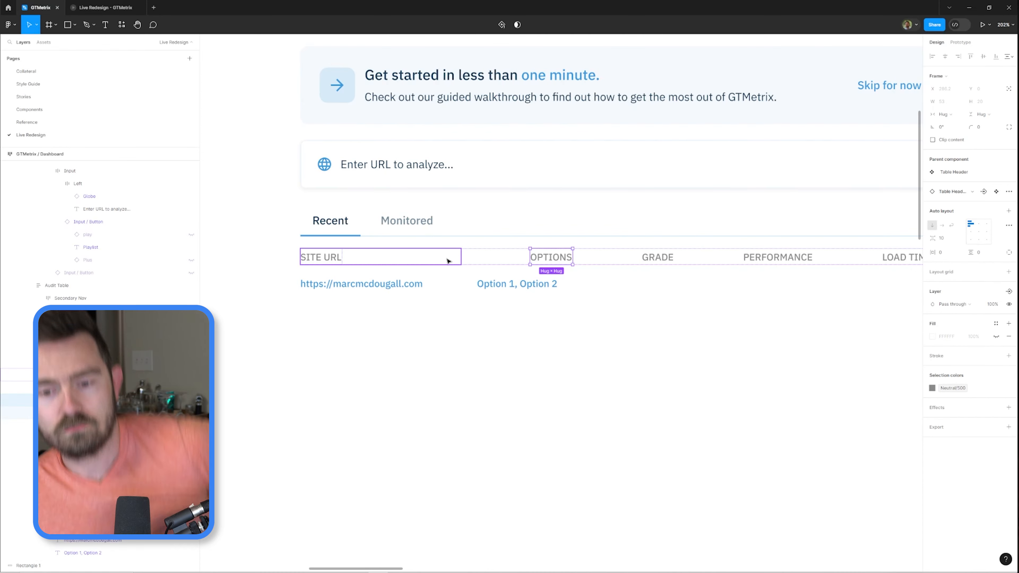
- Set both the OPTIONS header and the options cell below it to a fixed width of 80
double_click(488, 286)
left_click(947, 88)
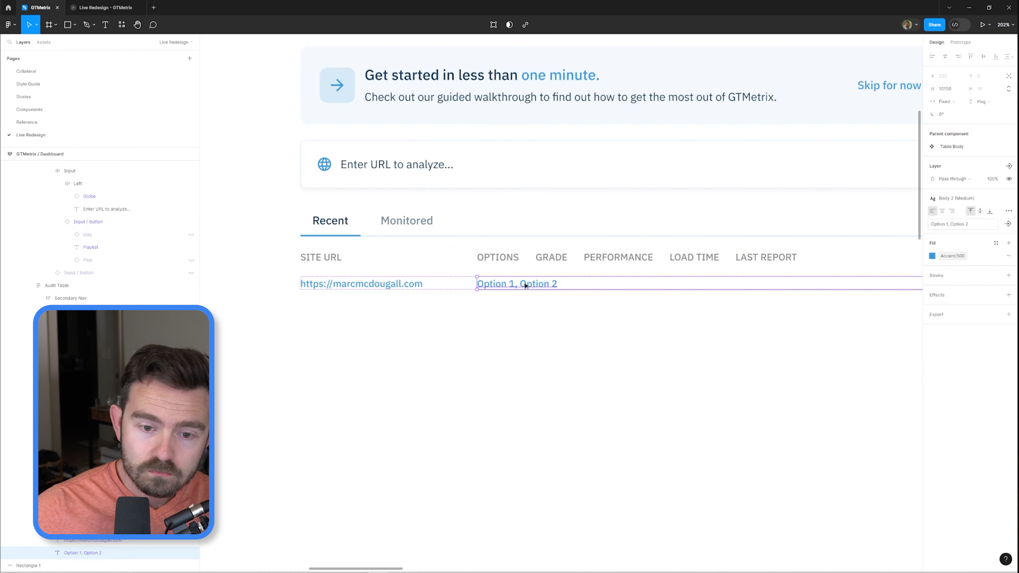
double_click(505, 258)
left_click(942, 102)
type("80")
key("Return")
double_click(498, 285)
left_click(943, 89)
type("80")
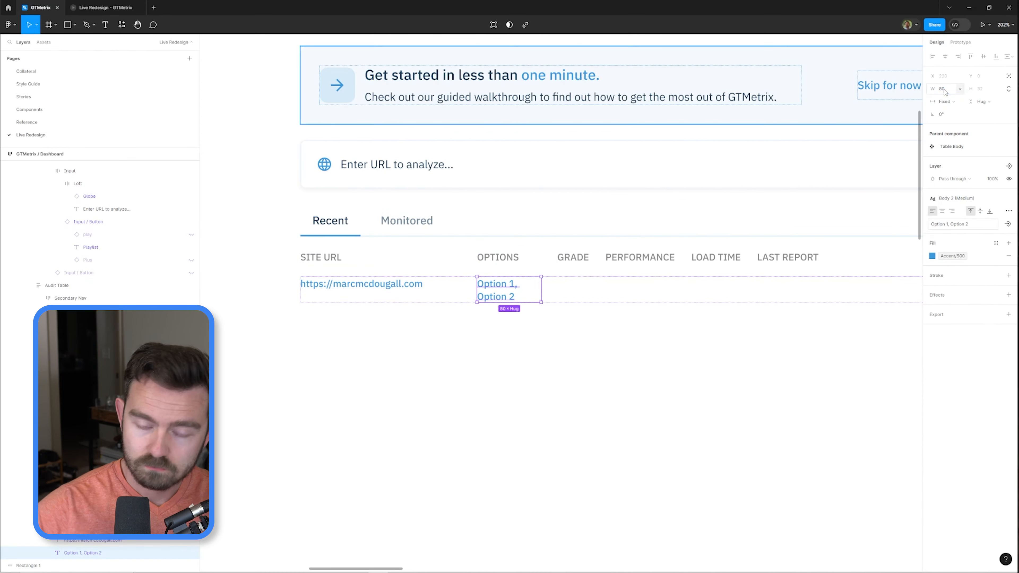
- Duplicate the options cell and change the copy's text to "A" for the GRADE column
double_click(476, 295)
double_click(476, 295)
key("ctrl+d")
double_click(540, 294)
type("A")
key("Escape")
- Set the GRADE header and the "A" cell below it to a fixed width of 50
left_click(946, 102)
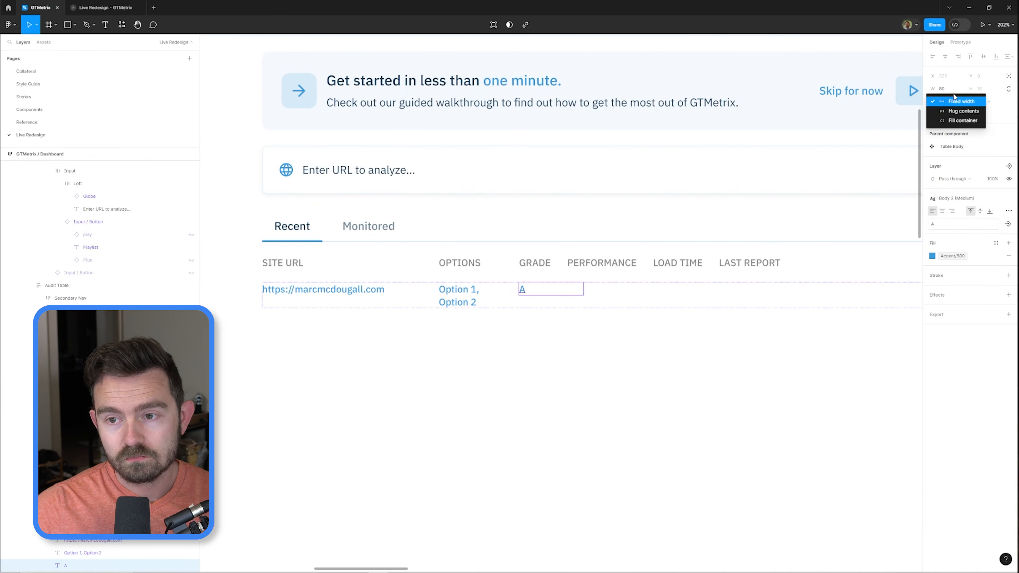
left_click(963, 111)
double_click(541, 262)
left_click(942, 101)
type("50")
key("Return")
double_click(523, 290)
left_click(943, 88)
type("50")
key("Return")
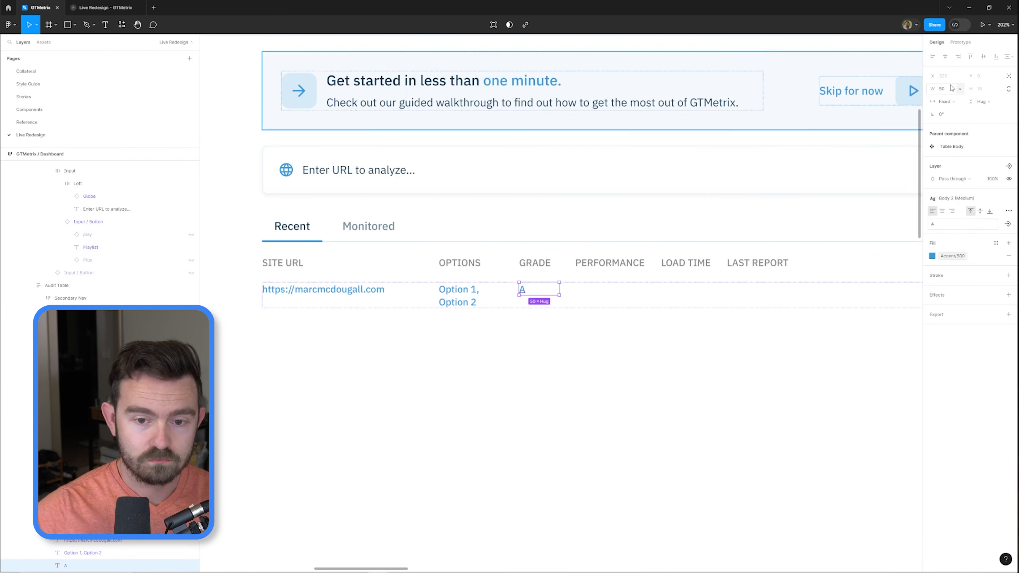
- Duplicate the "A" cell for the PERFORMANCE column, and set that column's header and cell to a width of 100
key("ctrl+d")
double_click(587, 268)
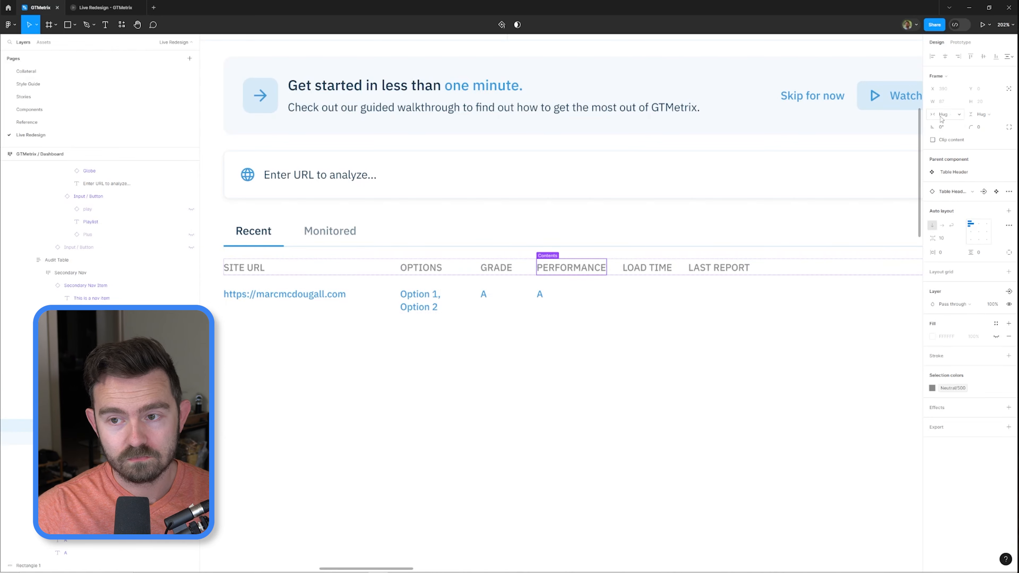
left_click(954, 106)
type("100")
key("Return")
double_click(508, 294)
key("ctrl+d")
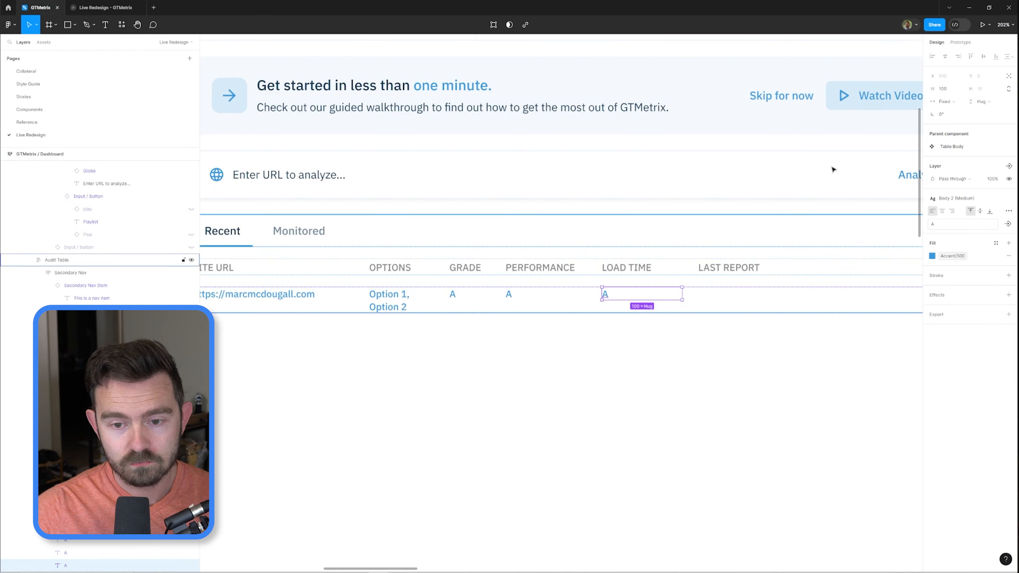
- Make the LOAD TIME header fill the remaining row width and set the LAST REPORT header's width to 150
scroll(742, 287, "down", 2)
double_click(746, 276)
scroll(745, 276, "up", 3)
left_click(601, 268)
left_click(961, 133)
left_click(698, 259)
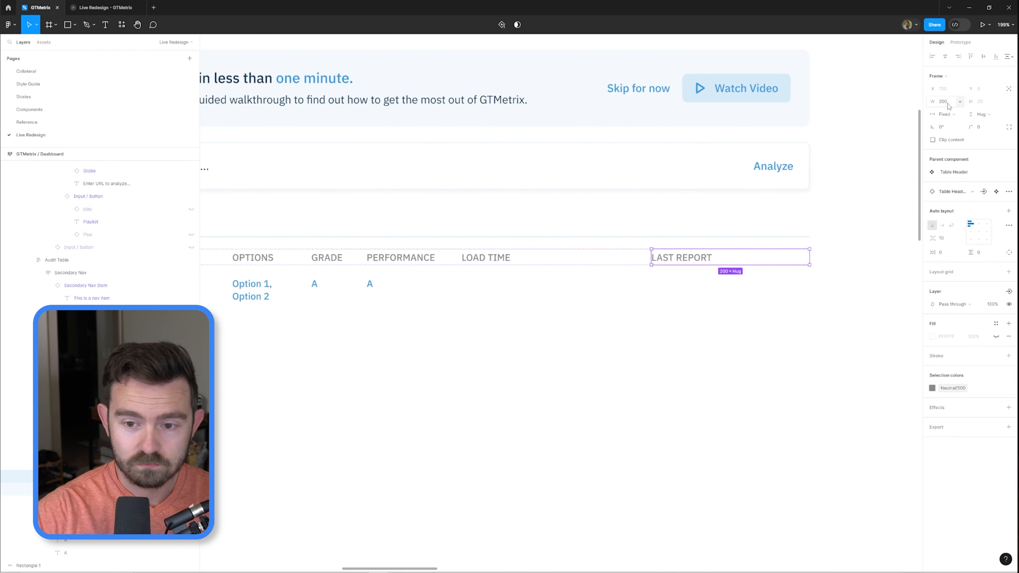
type("150")
- Add duplicated "A" cells under LOAD TIME and LAST REPORT, aligning them to their headers by letting the LOAD TIME cell fill the container
double_click(439, 284)
key("ctrl+d")
left_click(952, 102)
left_click(958, 121)
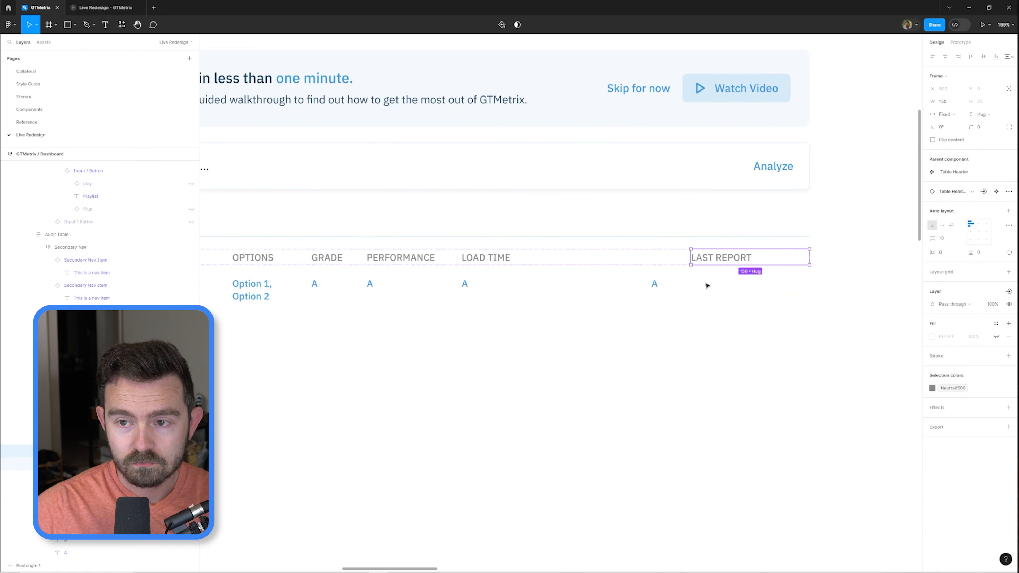
left_click(948, 102)
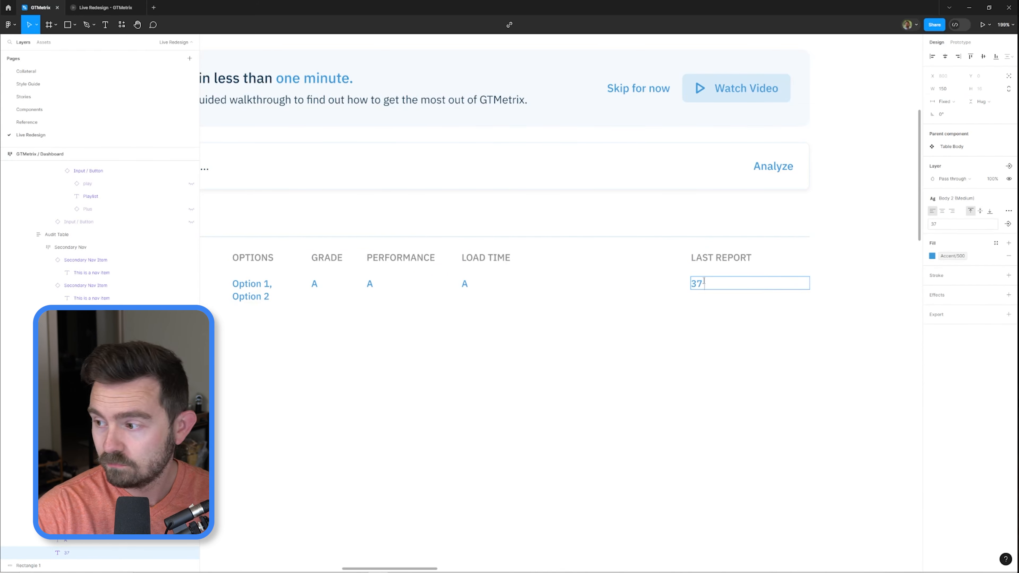
- Change the LAST REPORT cell's text to "37 minutes ago", with the Body 2 text style and the Accent/800 color
type("minutes ago")
key("Escape")
left_click(956, 199)
left_click(953, 277)
left_click(952, 256)
left_click(867, 353)
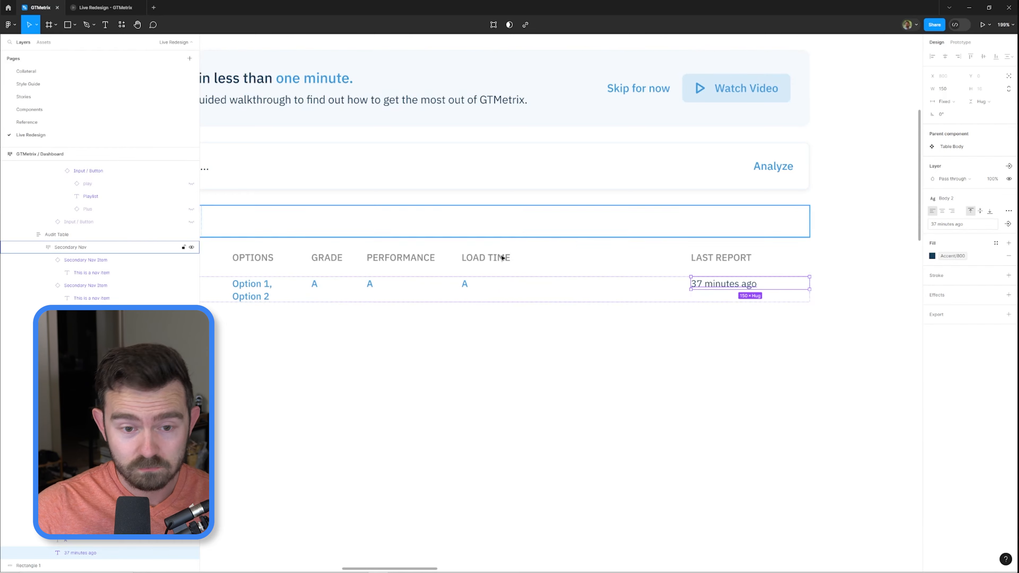
- Lighten the table header labels by changing their text color to Neutral/300
left_click(502, 258)
scroll(777, 361, "down", 3)
left_click(776, 362)
left_click(745, 290)
left_click(952, 362)
left_click(865, 480)
left_click(602, 396)
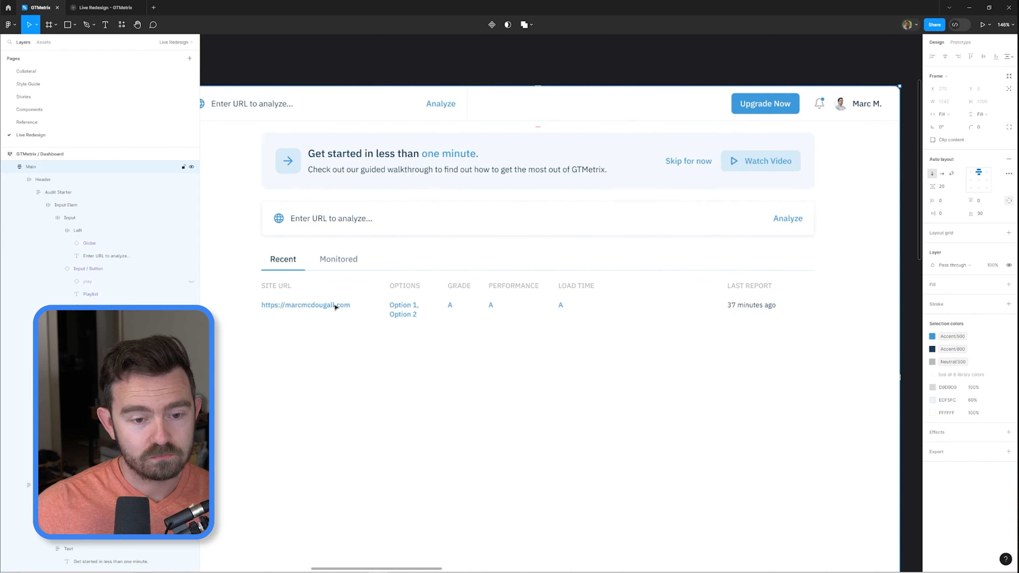
- Change the LOAD TIME cell's text to "1.5s" and color it Accent/800
left_click(561, 305, "ctrl")
left_click(450, 305, "ctrl")
left_click(562, 306)
key("t")
double_click(562, 305)
type("1.5s")
key("Escape")
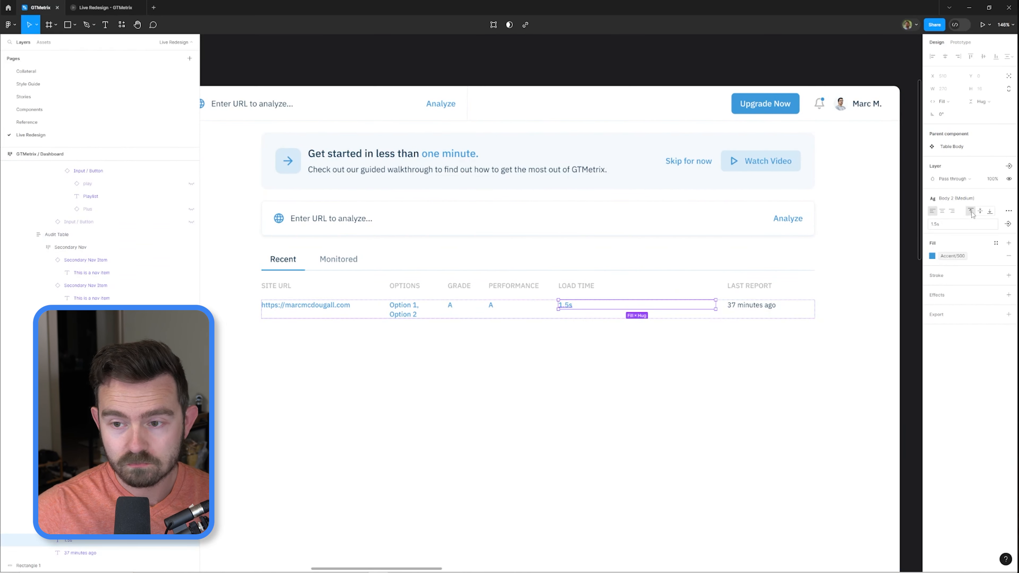
left_click(543, 326)
- Make the site URL cell and its header fill the container, and add a STRUCTURE column with an "A" cell
double_click(343, 305)
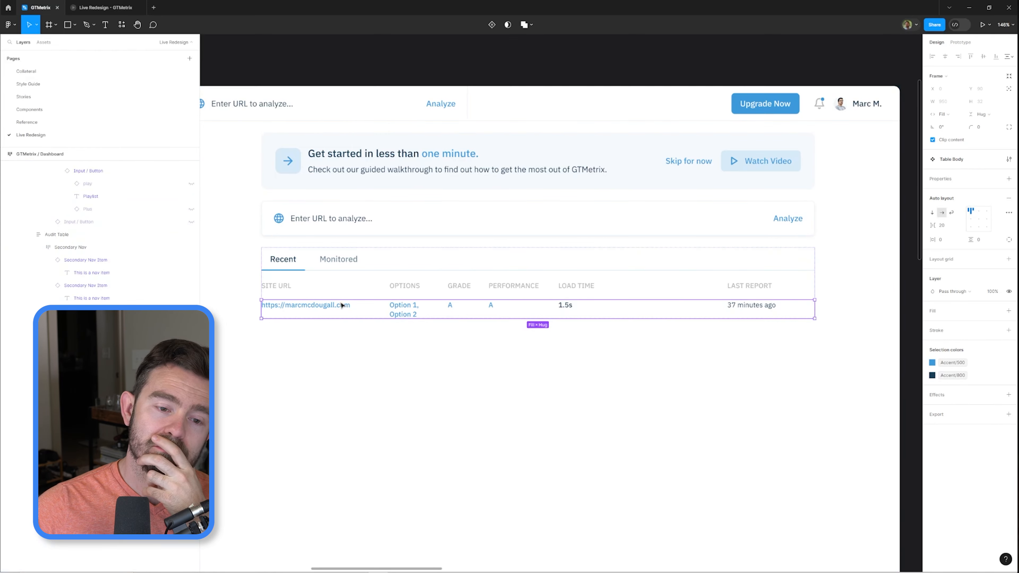
double_click(342, 305)
left_click(944, 114)
left_click(954, 127)
double_click(353, 283)
left_click(944, 115)
left_click(955, 127)
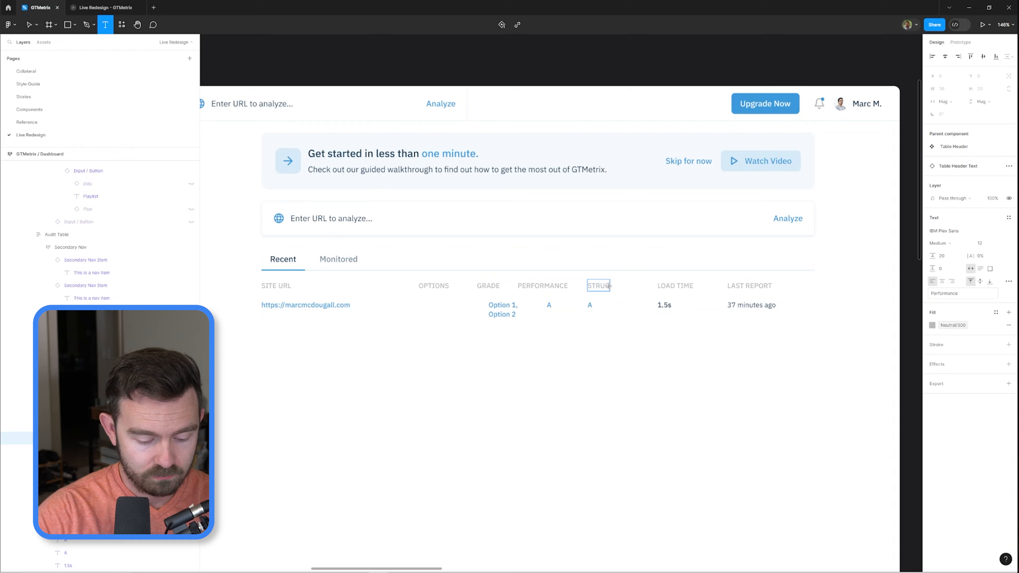
double_click(590, 306)
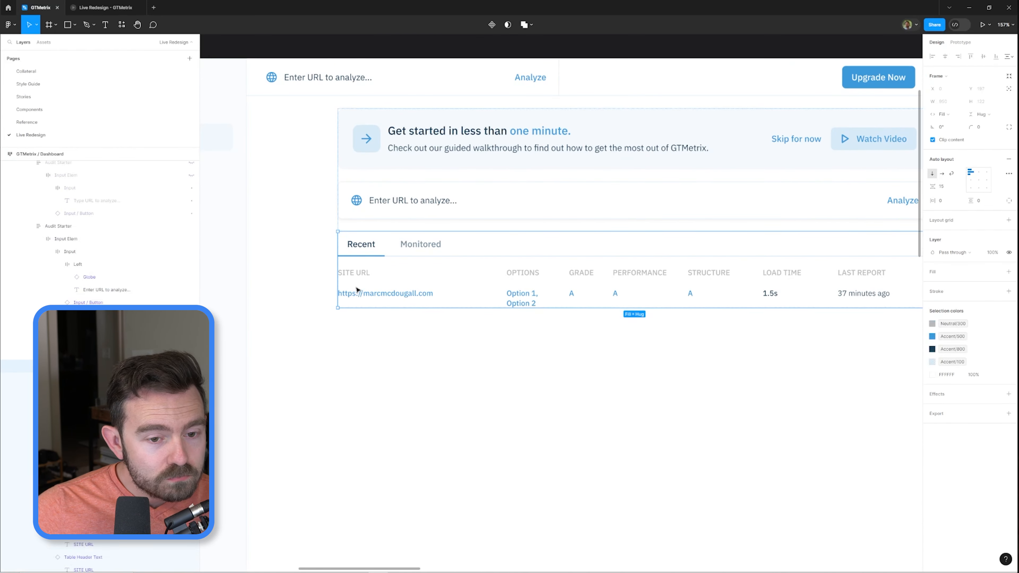
- Wrap the table's data row in a vertical auto layout frame named Table Body
key("shift+a")
double_click(60, 286)
type("Table Body")
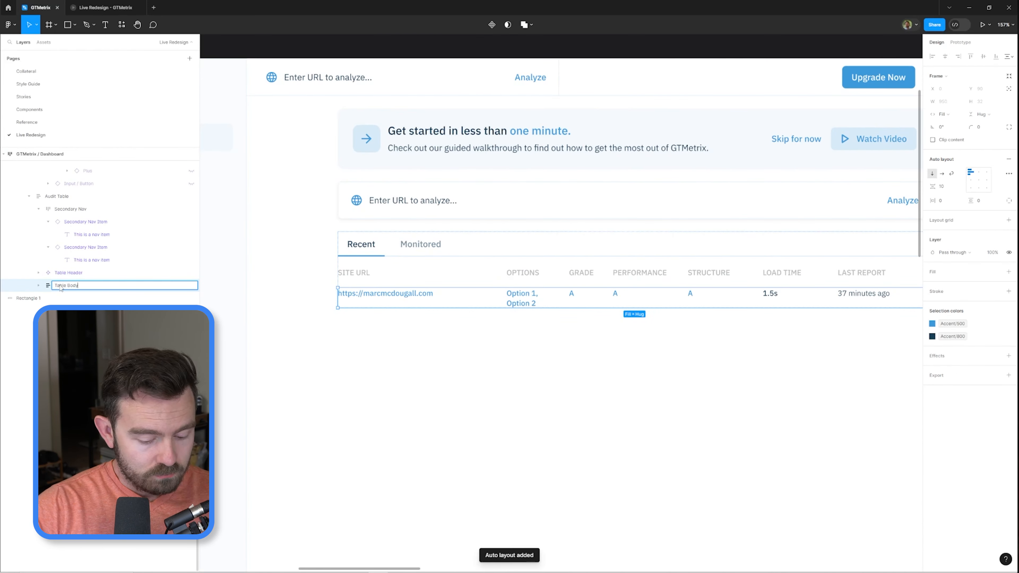
key("Return")
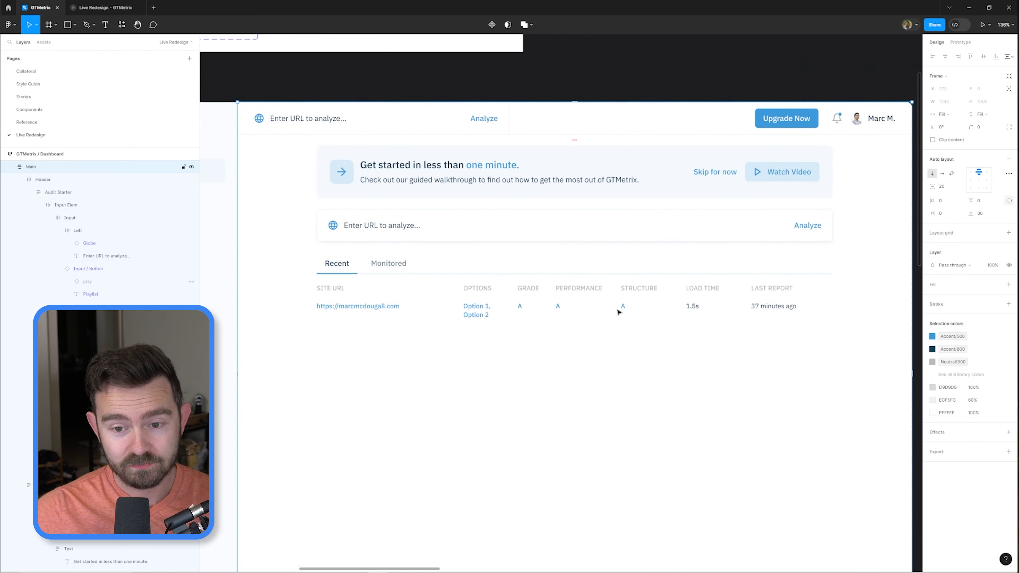
- Color the options and grade cells Accent/800, and set the OPTIONS header and cell to a width of 100
left_click(484, 312)
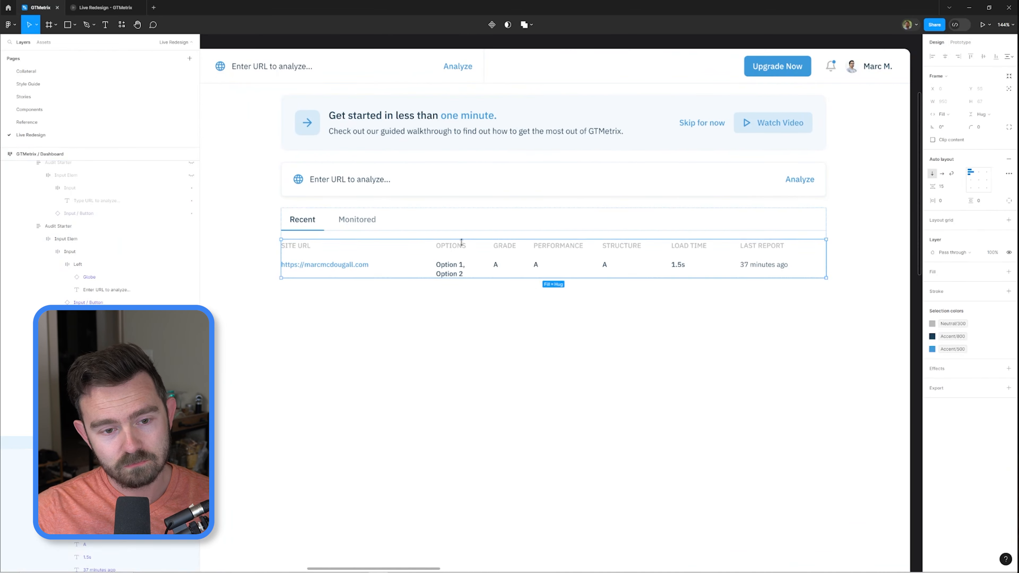
left_click(461, 245, "ctrl")
left_click(946, 101)
type("100")
key("Return")
left_click(453, 267, "ctrl")
left_click(952, 90)
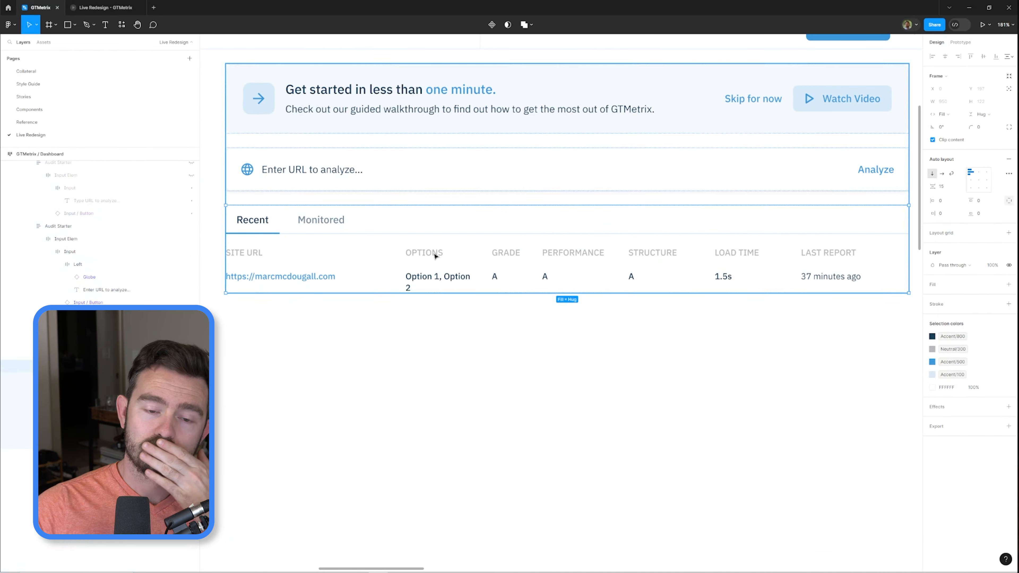
key("Escape")
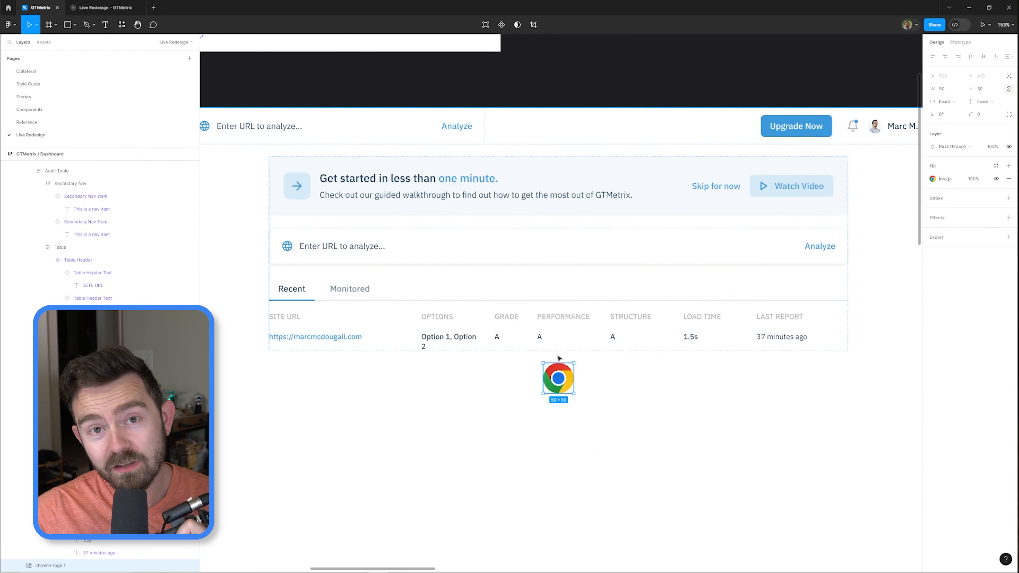
- Scale the Chrome logo below the table down to 25 × 25, and remove it from the canvas
scroll(570, 392, "up", 5)
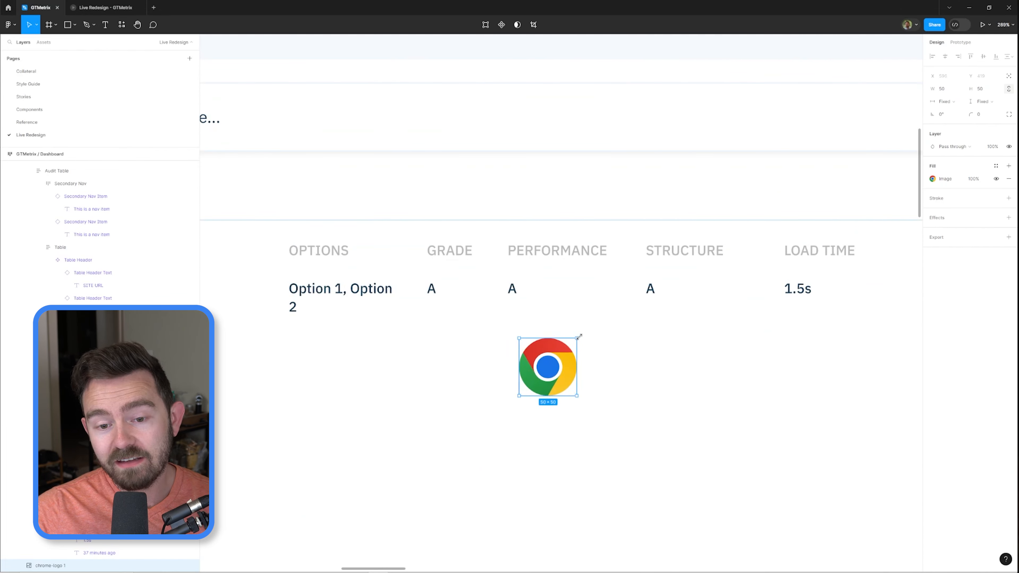
left_click_drag(574, 341, 556, 358)
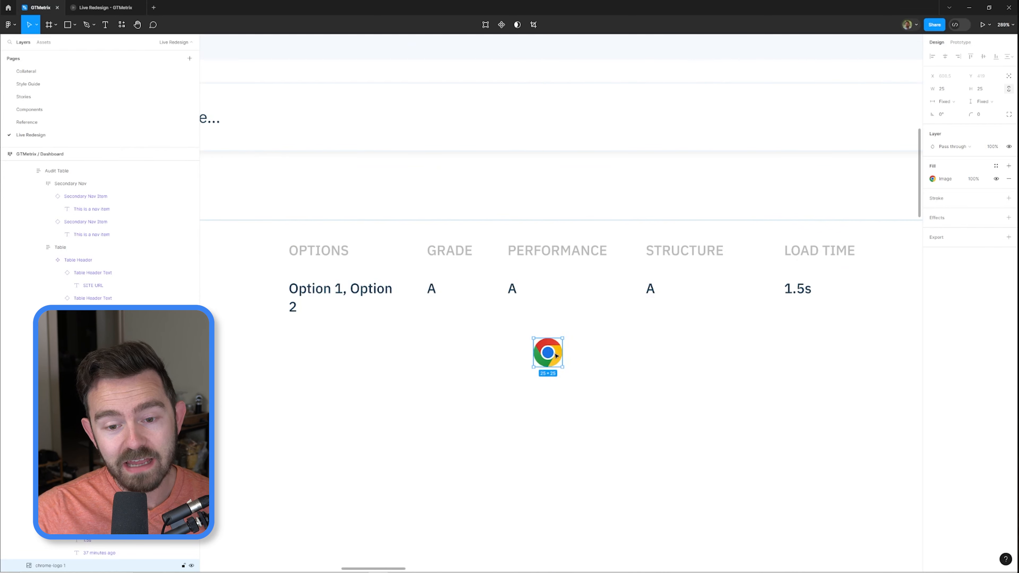
key("Delete")
scroll(387, 291, "left", 3)
scroll(387, 290, "up", 1)
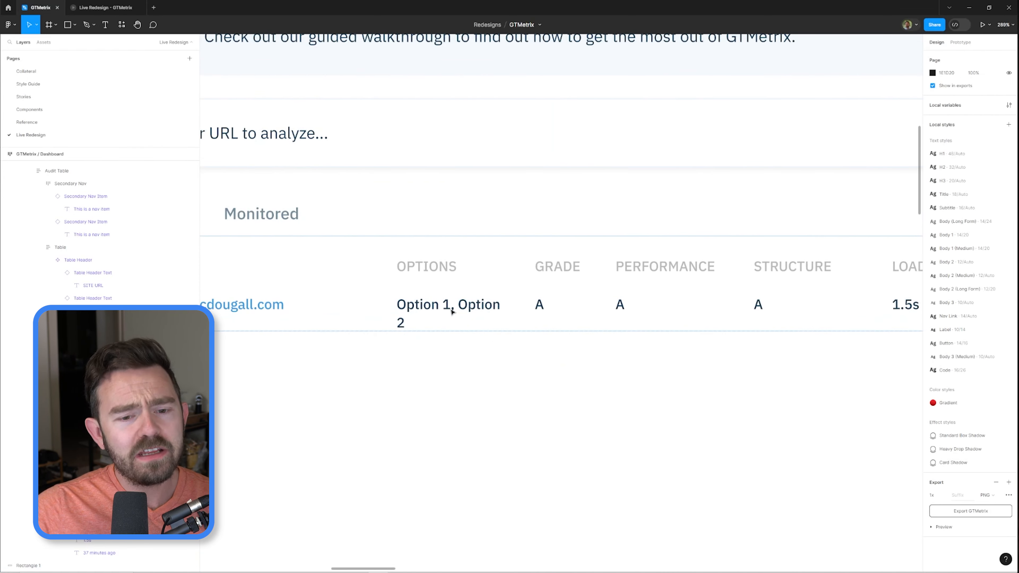
- Examine how the original GTmetrix dashboard in the Reference frame shows its OPTIONS column
left_click(452, 309)
double_click(452, 312)
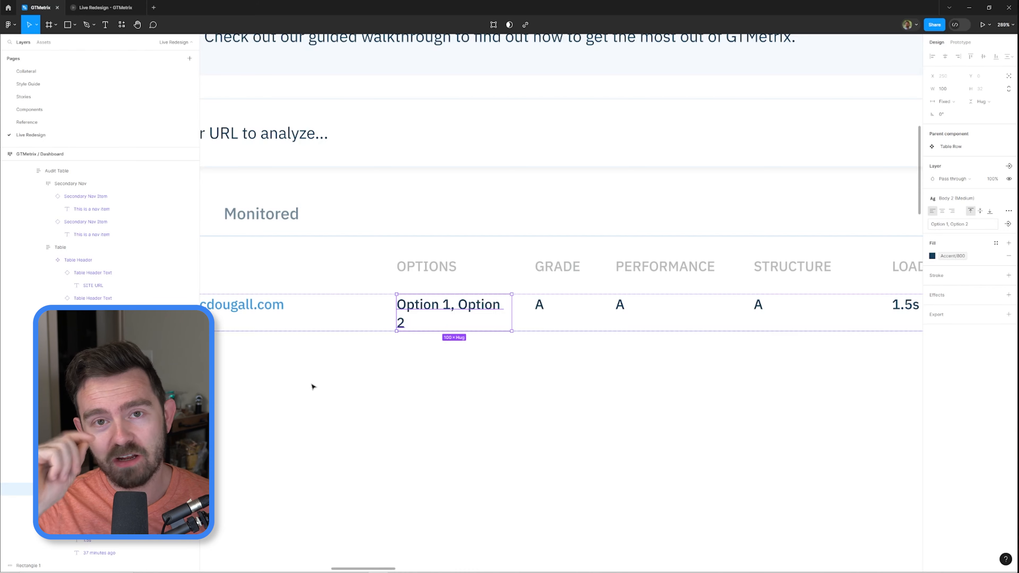
left_click(573, 245)
scroll(571, 241, "down", 6)
left_click_drag(741, 174, 582, 280)
left_click_drag(899, 97, 406, 179)
scroll(406, 178, "down", 3)
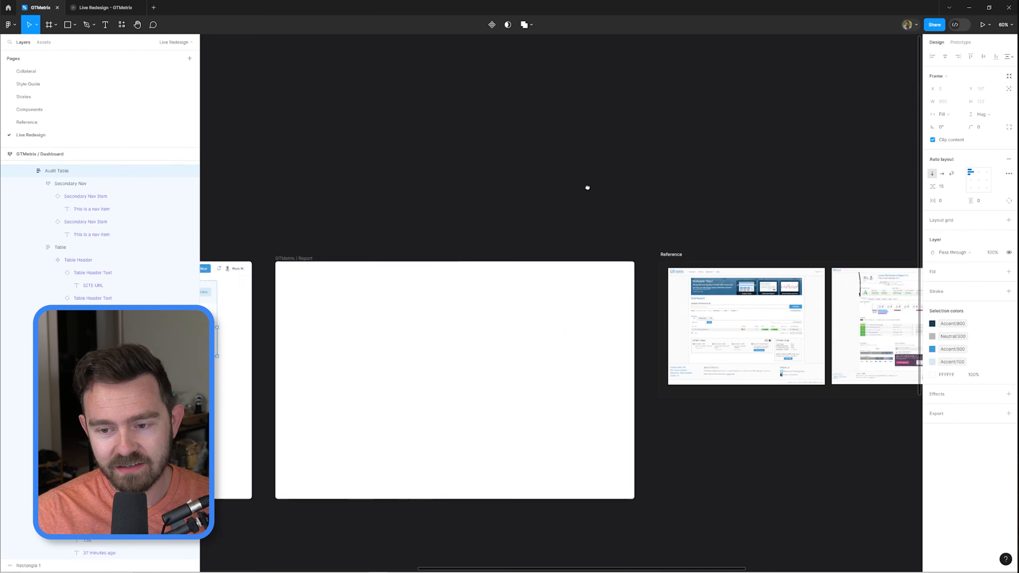
left_click_drag(787, 192, 546, 168)
scroll(627, 296, "up", 3)
left_click_drag(393, 328, 550, 314)
scroll(551, 314, "up", 4)
scroll(550, 312, "up", 5)
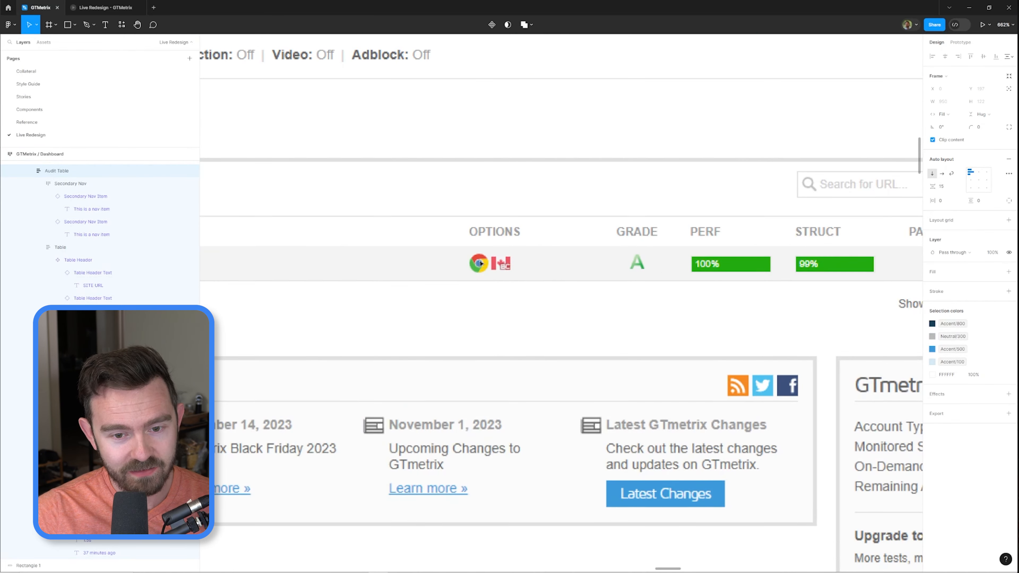
left_click_drag(522, 248, 633, 237)
scroll(639, 272, "down", 2)
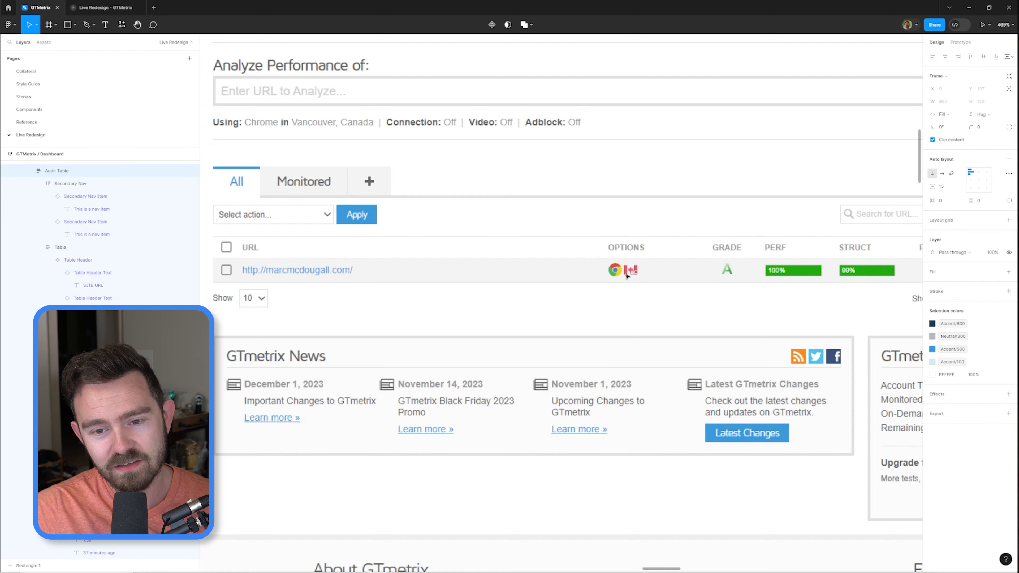
scroll(626, 275, "down", 5)
left_click_drag(426, 249, 754, 242)
left_click_drag(469, 254, 756, 236)
left_click_drag(502, 261, 779, 201)
scroll(521, 285, "down", 2)
left_click_drag(509, 307, 698, 265)
left_click_drag(449, 281, 785, 276)
left_click_drag(517, 299, 503, 325)
scroll(571, 266, "up", 2)
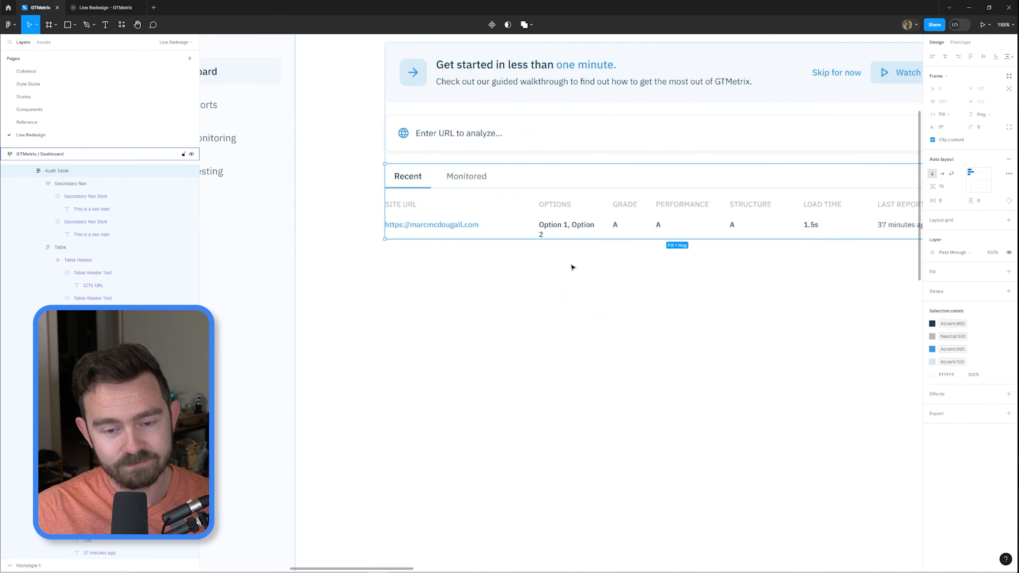
- Replace the "Option 1, Option 2" text in the data row with the Chrome logo and wrap the logo in auto layout
scroll(572, 267, "up", 3)
left_click(562, 195, "ctrl")
key("ctrl+v")
left_click(557, 194, "ctrl")
key("Delete")
left_click(613, 194, "ctrl")
key("shift+a")
- Set the width of the Chrome logo's auto layout frame to 100 to match the OPTIONS header
left_click(558, 151, "ctrl")
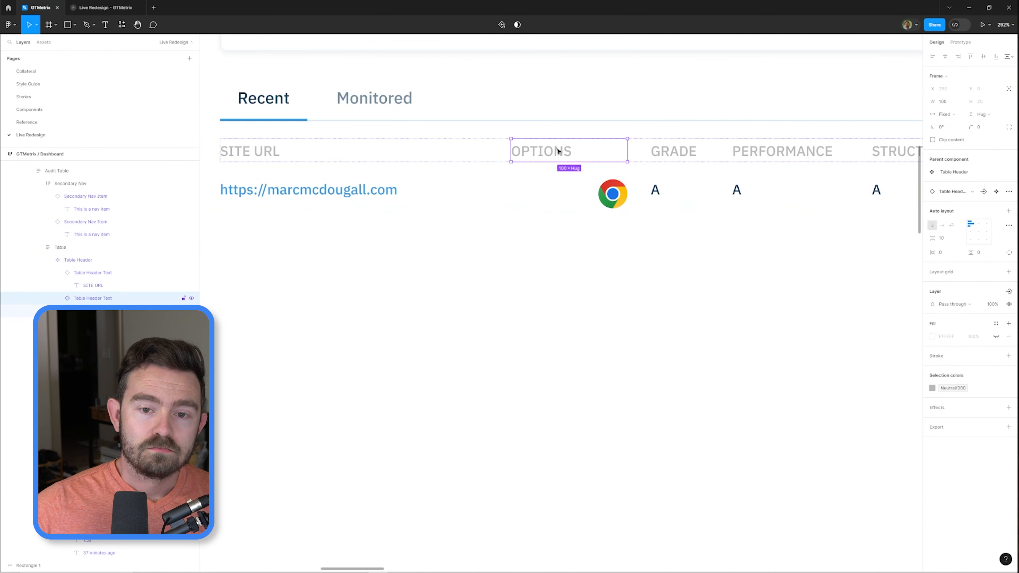
double_click(613, 194)
left_click(943, 101)
type("100")
key("Return")
double_click(531, 195)
left_click(575, 191)
scroll(575, 192, "down", 2)
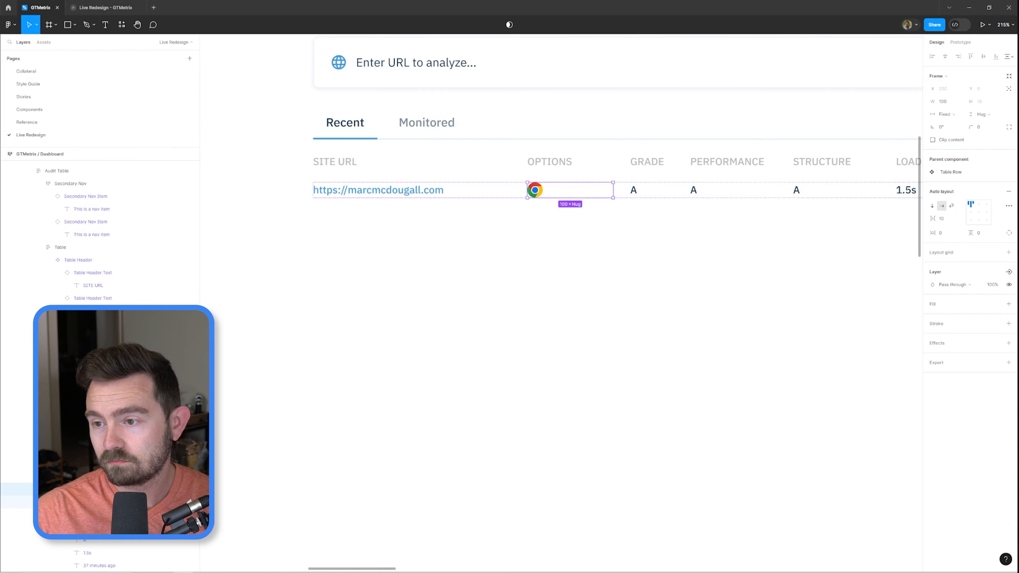
- Paste the Canadian flag into the options cell beside the Chrome logo and size it to 18
left_click(608, 230)
key("ctrl+v")
left_click(983, 89)
type("18")
scroll(533, 156, "up", 4)
left_click(601, 230)
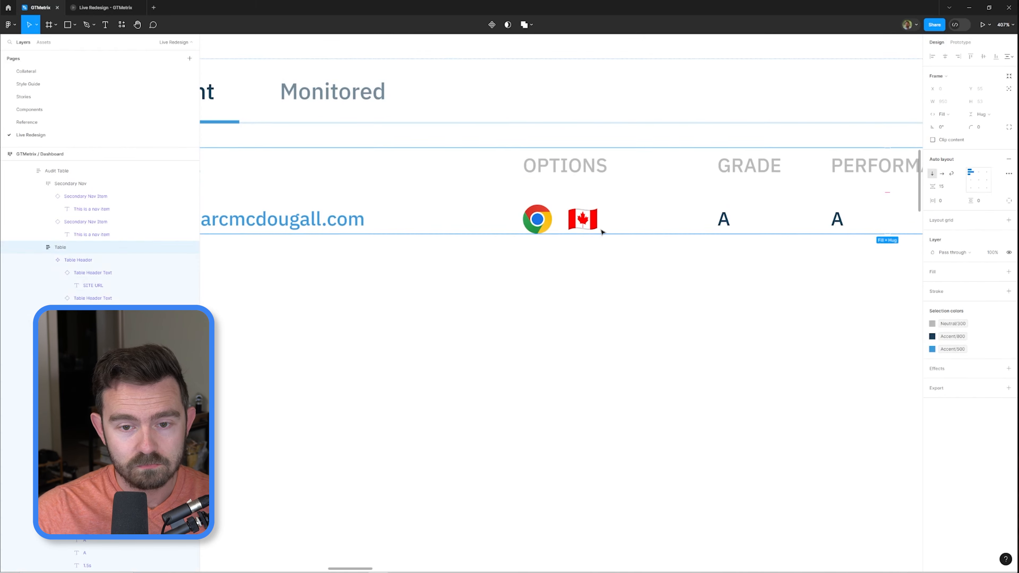
double_click(600, 230)
left_click(573, 337)
- Set the LAST REPORT header and its "37 minutes ago" cell to a width of 125
scroll(573, 336, "down", 6)
left_click(751, 293)
double_click(751, 293)
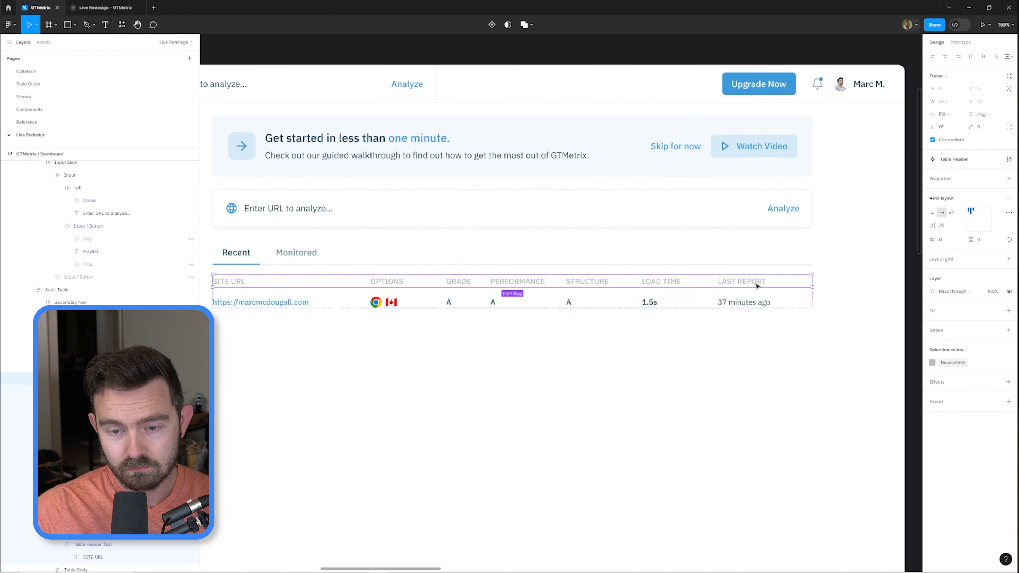
double_click(756, 286)
left_click(942, 88)
type("125")
double_click(751, 302)
left_click(943, 88)
type("125")
left_click(913, 161)
- Widen the OPTIONS header and the icon cell below it to 150
double_click(415, 284)
left_click(950, 102)
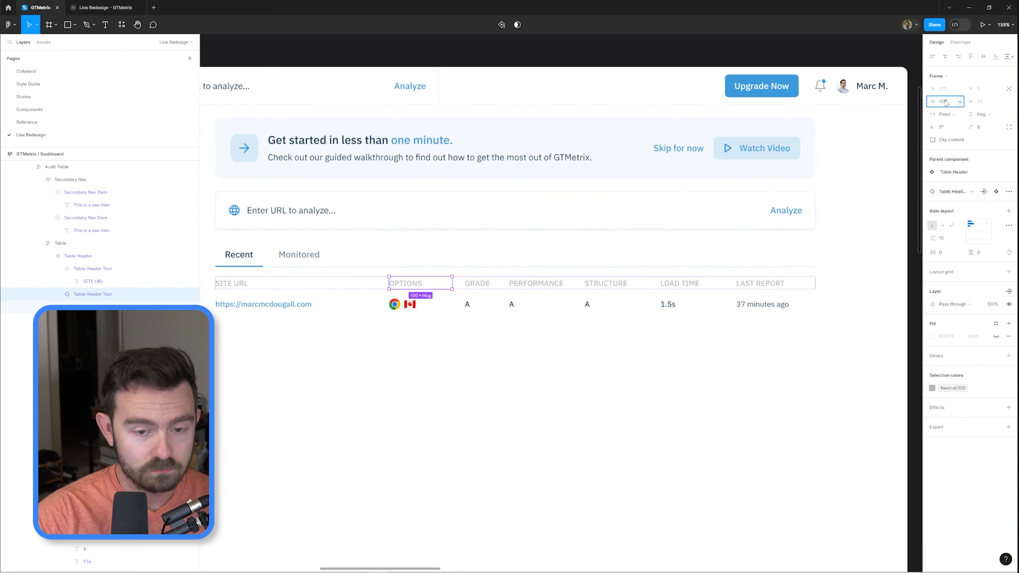
type("150")
double_click(417, 304)
left_click(950, 101)
type("150")
- Duplicate the Table Body row four times to fill the audit table with five rows
double_click(457, 309)
key("ctrl+d")
key("ctrl+d")
key("ctrl+d")
key("ctrl+d")
left_click_drag(483, 296, 427, 287)
left_click(910, 241)
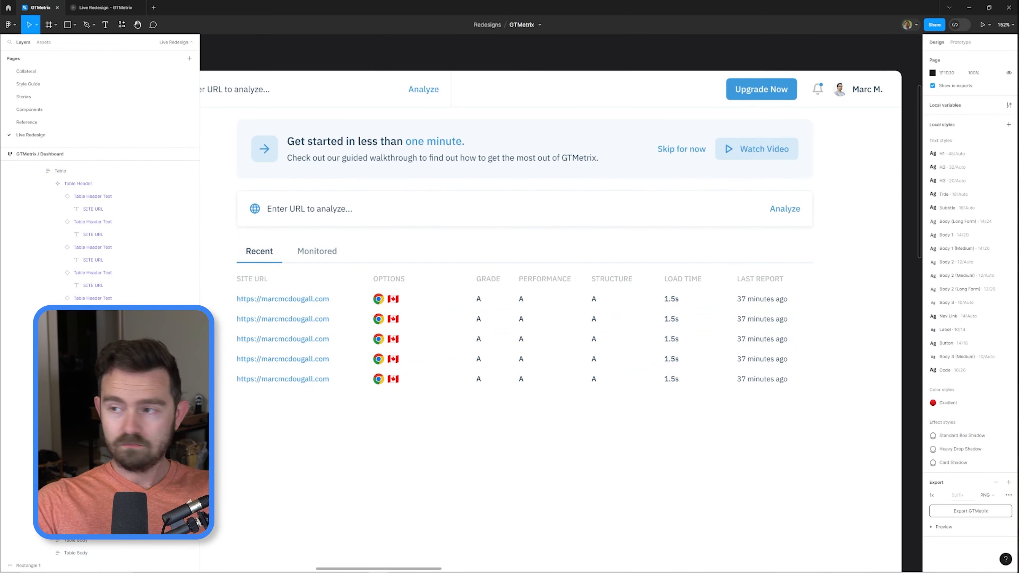
- Shorten the first column's header text to "SITE"
left_click(435, 306)
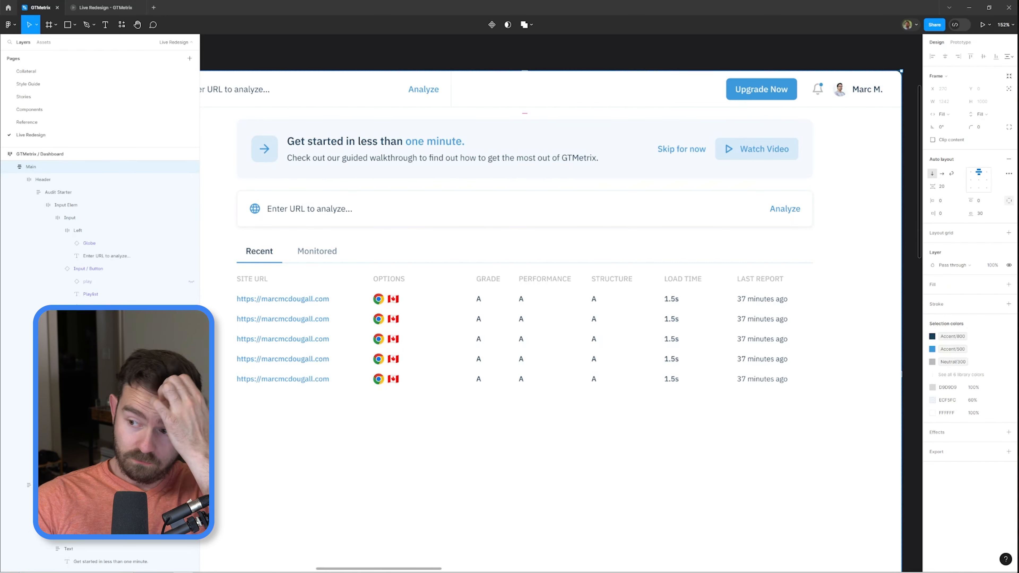
left_click(284, 302, "ctrl")
key("Escape")
left_click_drag(305, 279, 385, 268)
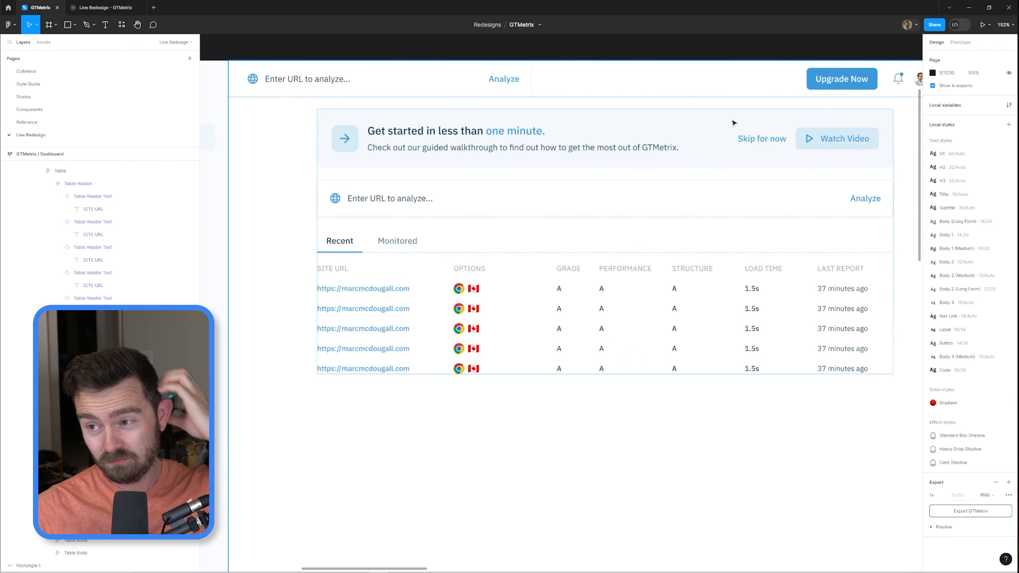
key("t")
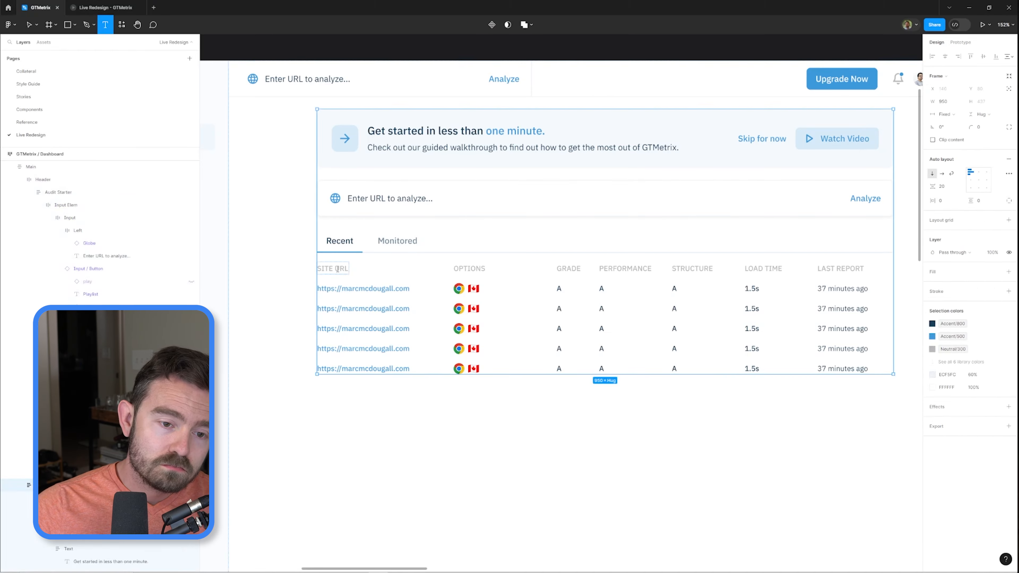
left_click(341, 268)
left_click(364, 289)
- Wrap the first row's site URL in an auto layout frame and rename the frame
scroll(297, 371, "up", 3)
double_click(417, 240)
key("shift+a")
double_click(107, 558)
type("Site U")
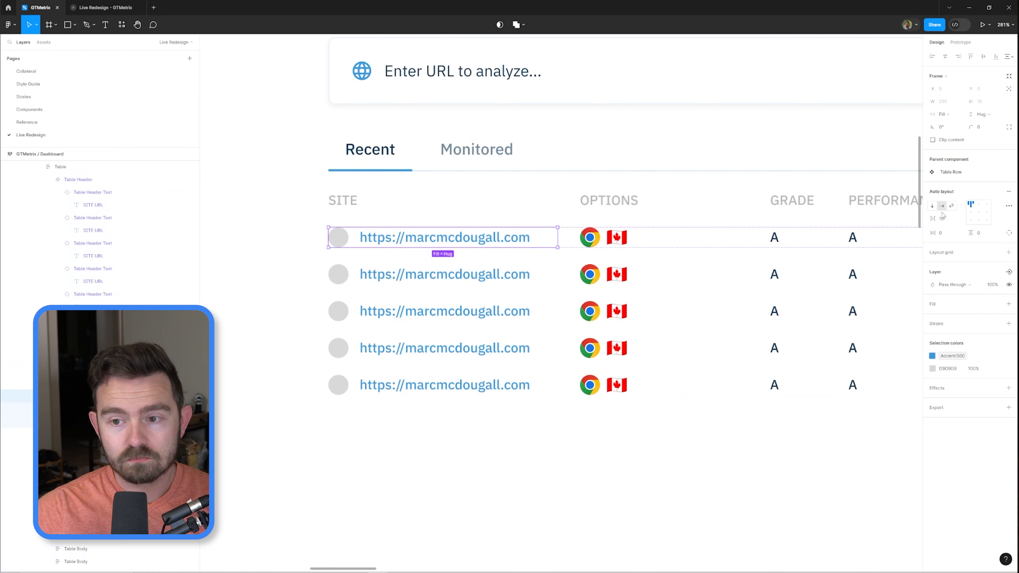
- Fill the circle before the site URL with the Sketch logo from Content Reel's Logos images
left_click(348, 242)
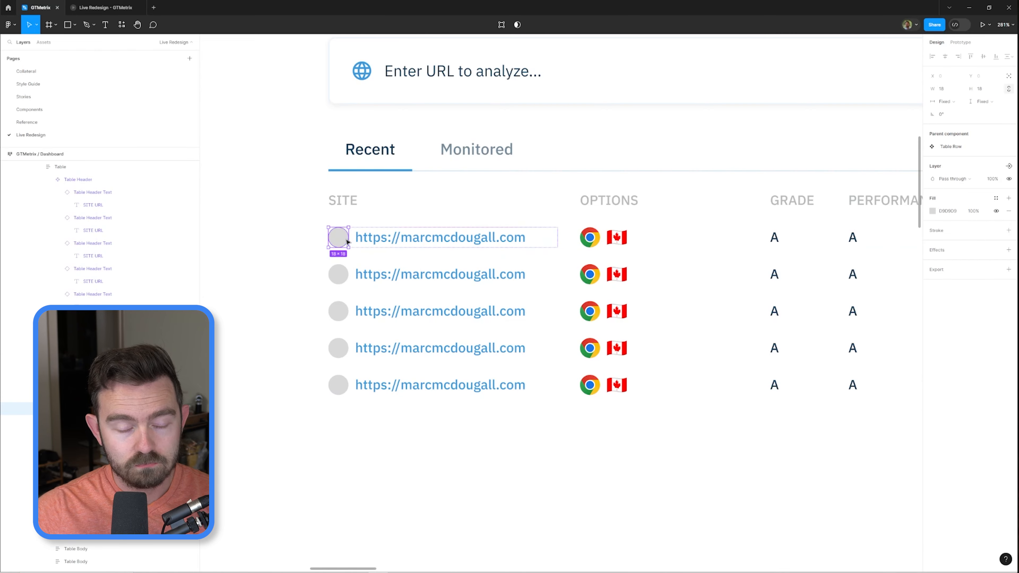
key("ctrl+alt+p")
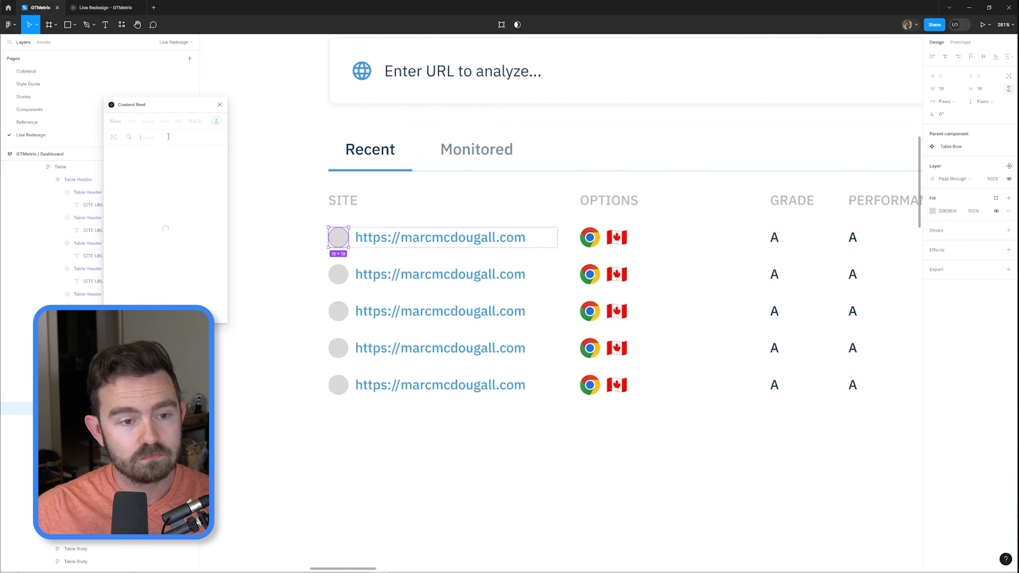
left_click(146, 257)
left_click(211, 312)
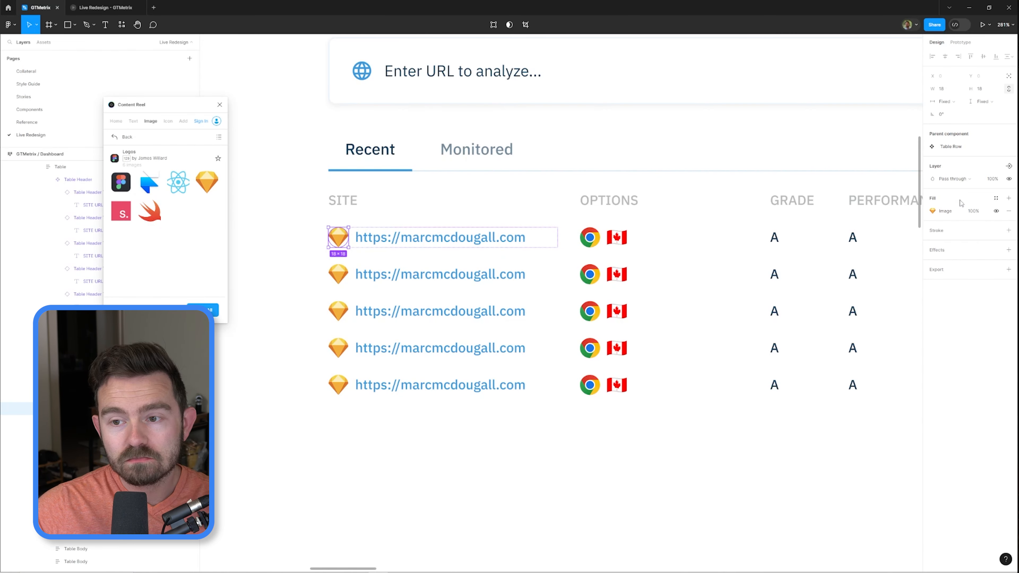
- Paste an 18 × 18 logo frame before the site URL and delete the circular logo
left_click(403, 238)
key("ctrl+v")
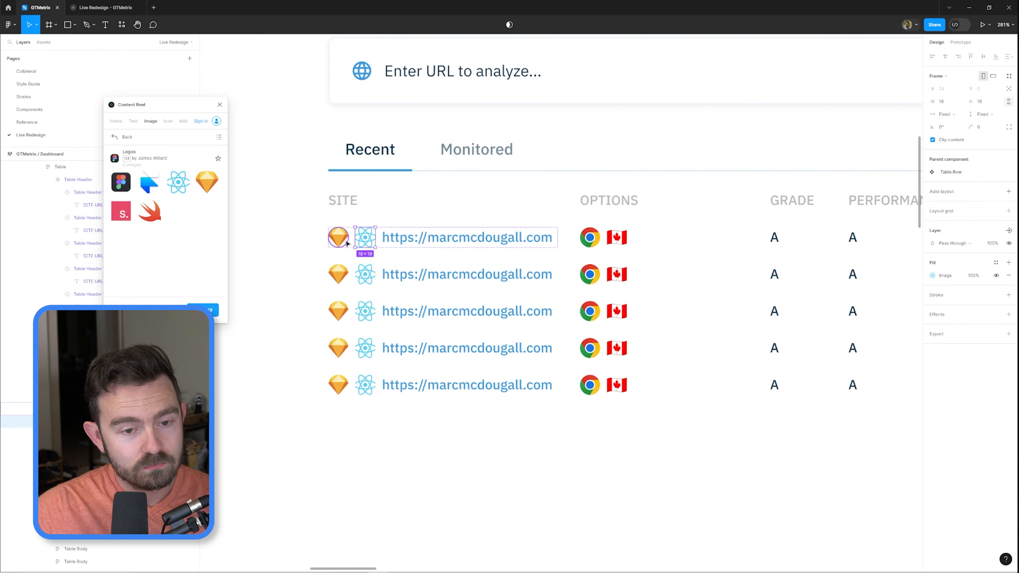
key("shift+2")
left_click(312, 257)
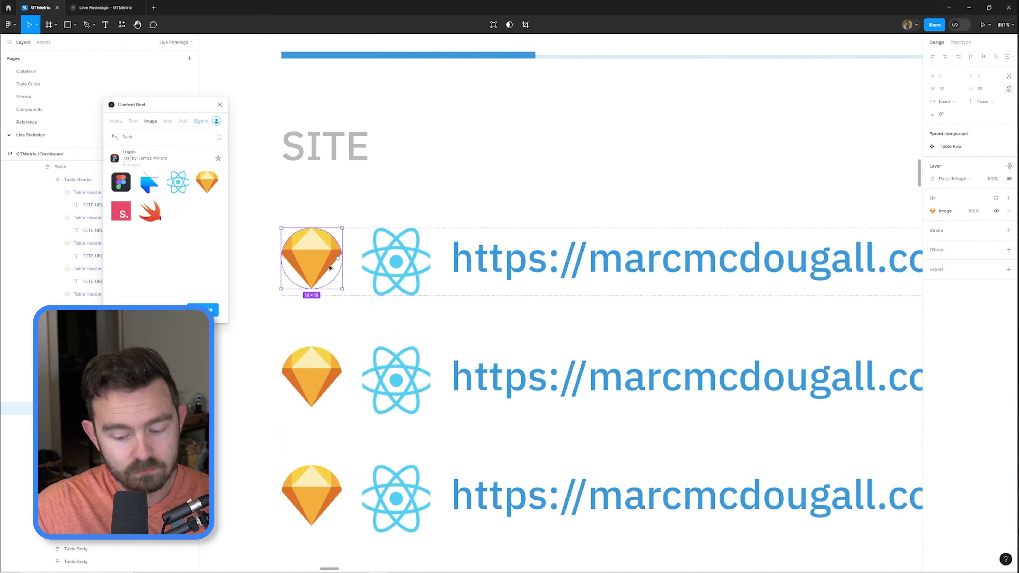
key("Delete")
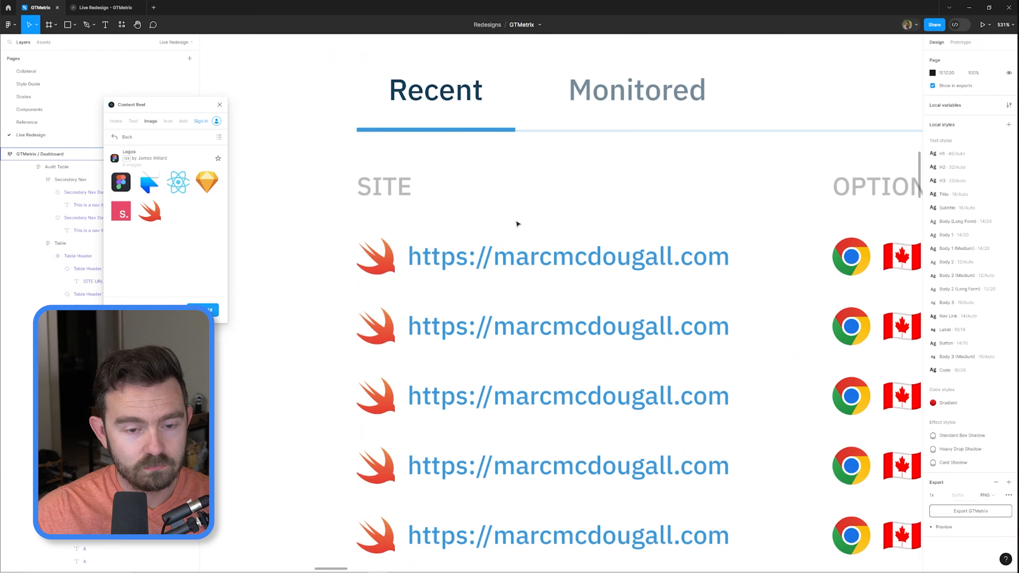
- Close Content Reel and delete the Swift logo in front of the site URL
scroll(517, 224, "down", 2)
left_click(448, 236)
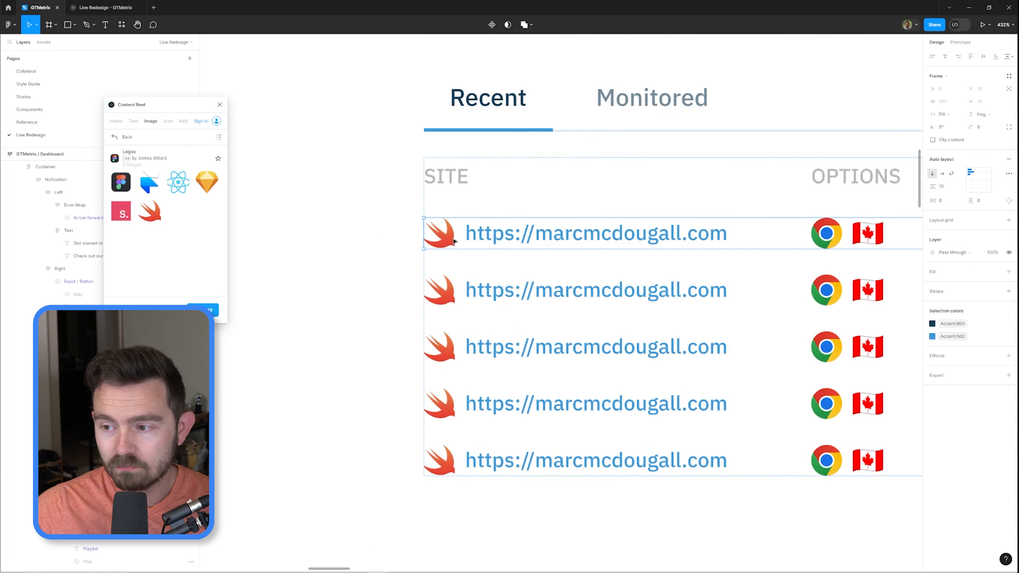
double_click(448, 236)
key("Escape")
scroll(497, 241, "down", 5)
scroll(496, 240, "up", 4)
left_click(300, 227, "ctrl")
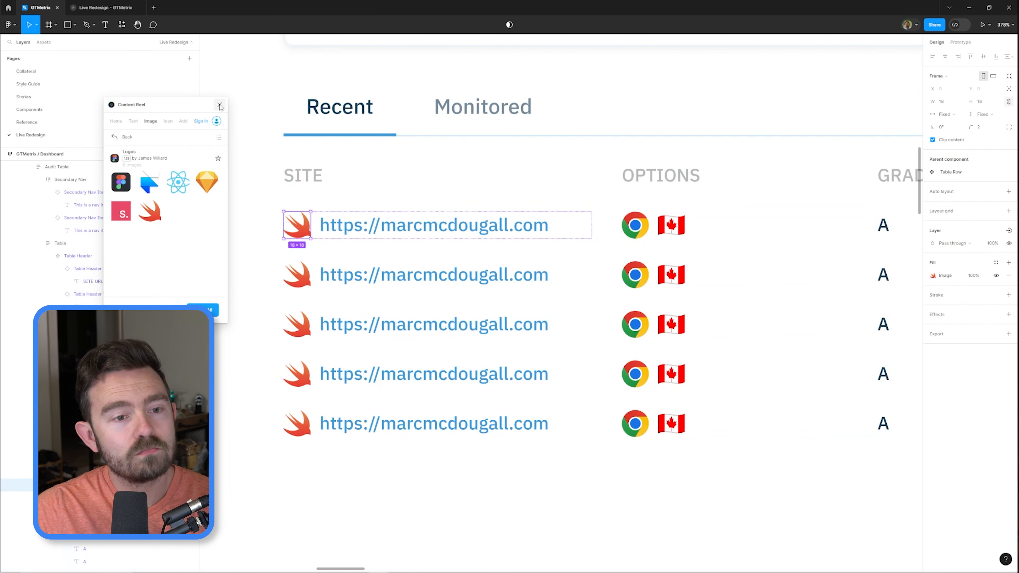
left_click(219, 104)
key("Delete")
- Set the Chrome logo and Canadian flag in the options cell to 80% opacity and a size of 14 × 14
scroll(455, 267, "down", 4)
left_click_drag(455, 266, 413, 290)
left_click(459, 292, "ctrl")
left_click(479, 291, "ctrl+shift")
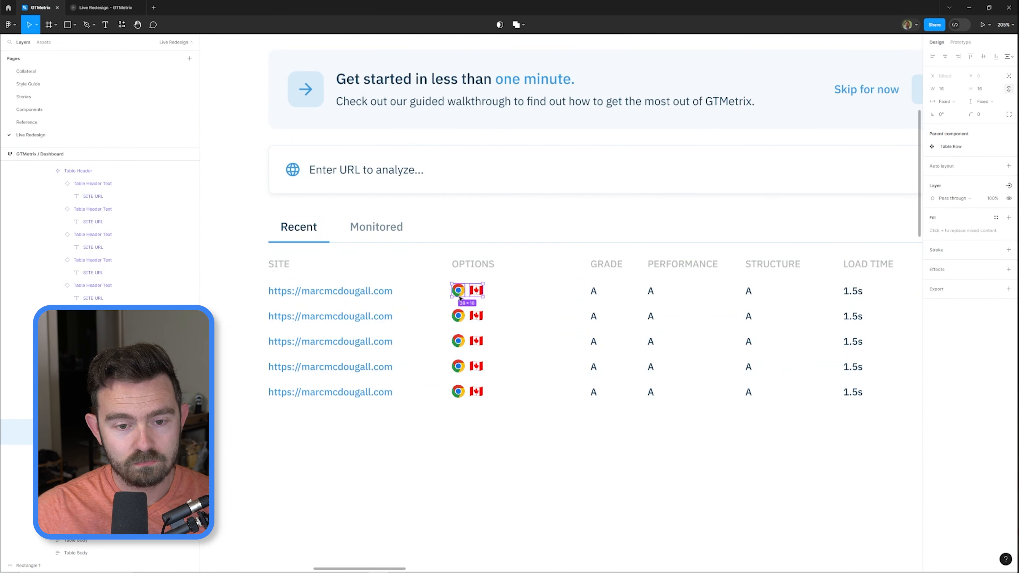
key("8")
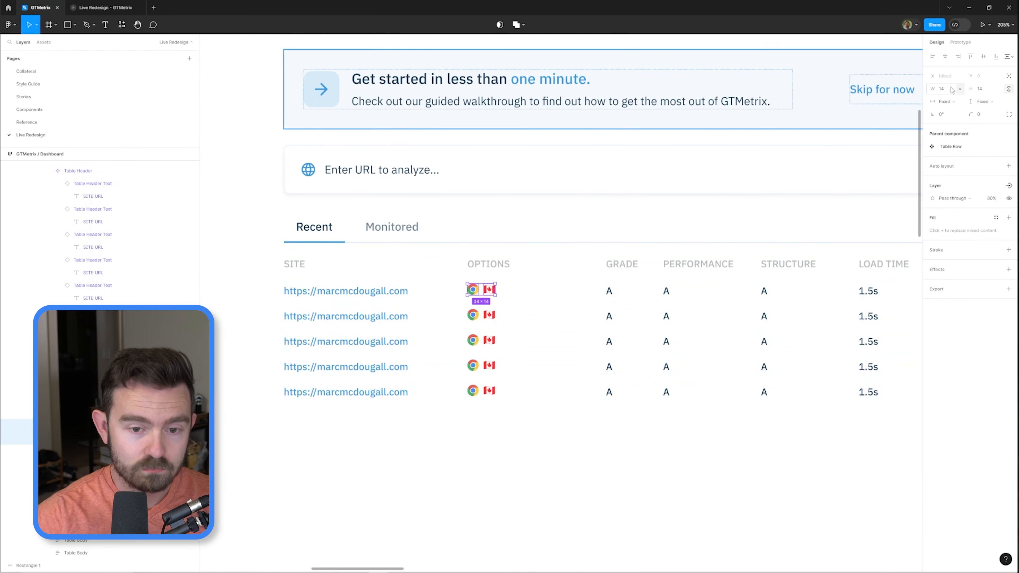
scroll(514, 293, "up", 1)
- Align the Table Row component's contents to the left and vertically centered
left_click(514, 293, "ctrl")
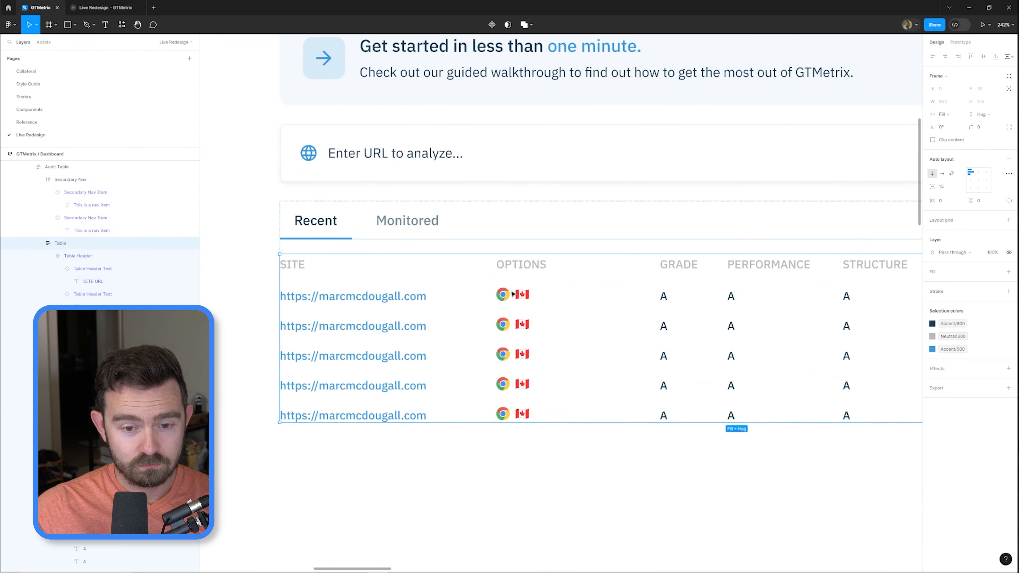
left_click(515, 295, "ctrl")
left_click(971, 220)
key("Escape")
left_click_drag(597, 317, 577, 326)
scroll(431, 296, "down", 2)
- Give the first Table Body a bottom padding of 15 and a bottom-only Accent/50 stroke
left_click(582, 293, "ctrl")
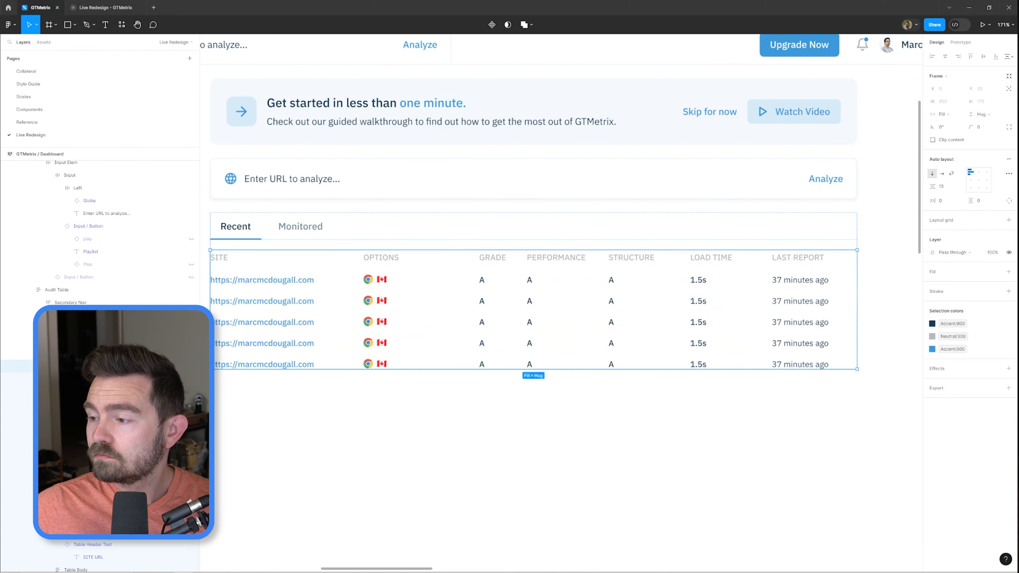
left_click(413, 280, "ctrl")
left_click(1008, 201)
left_click(978, 214)
type("15")
key("Return")
left_click(995, 304)
scroll(864, 438, "down", 8)
left_click(864, 436)
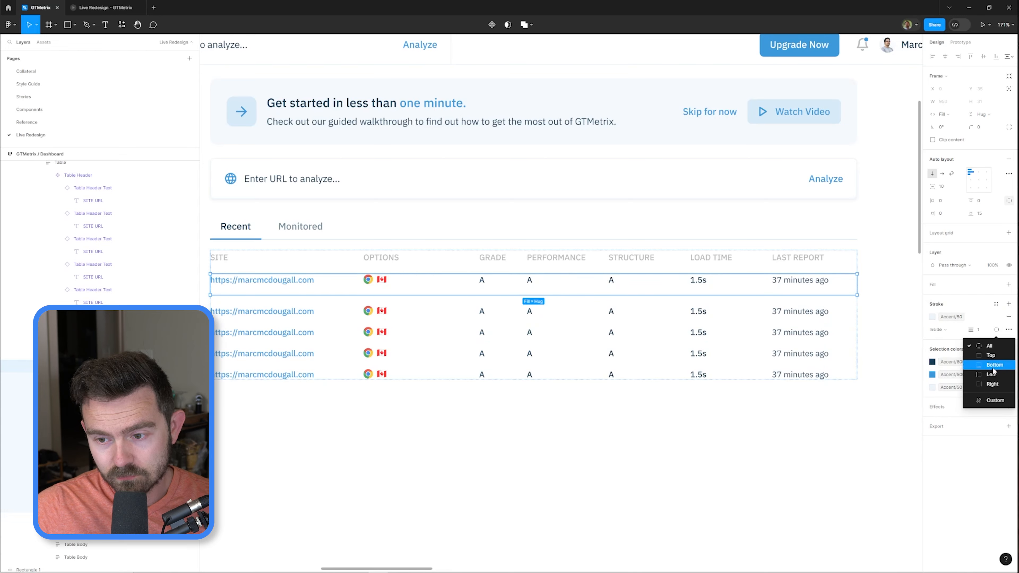
- Reset the Table Body's bottom padding to 0, and give the Table Row component 15 bottom padding and a bottom-only Accent/50 stroke
left_click(990, 214)
type("0")
key("Return")
key("Return")
left_click(982, 252)
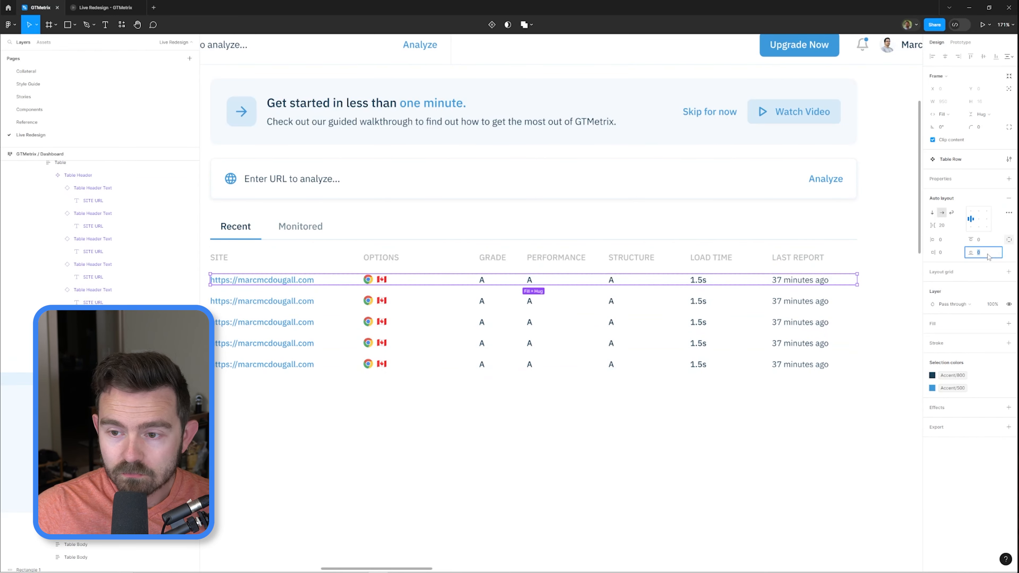
type("15")
key("Return")
left_click(995, 344)
left_click(852, 471)
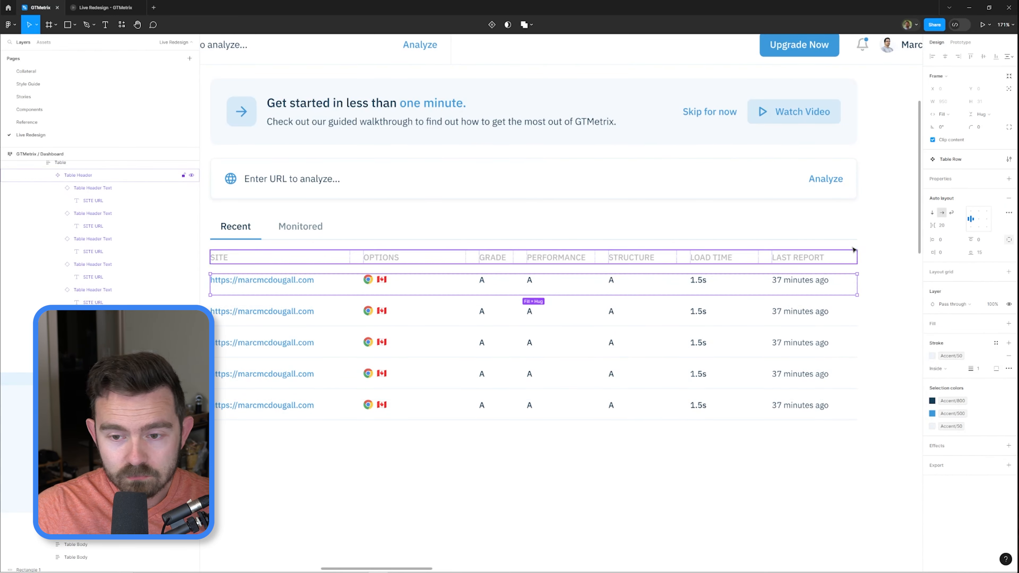
- Move the second row into the first Table Body and delete the leftover Table Body frames
left_click(440, 307)
left_click(326, 275)
double_click(324, 276)
left_click_drag(121, 485, 121, 464)
left_click(121, 485)
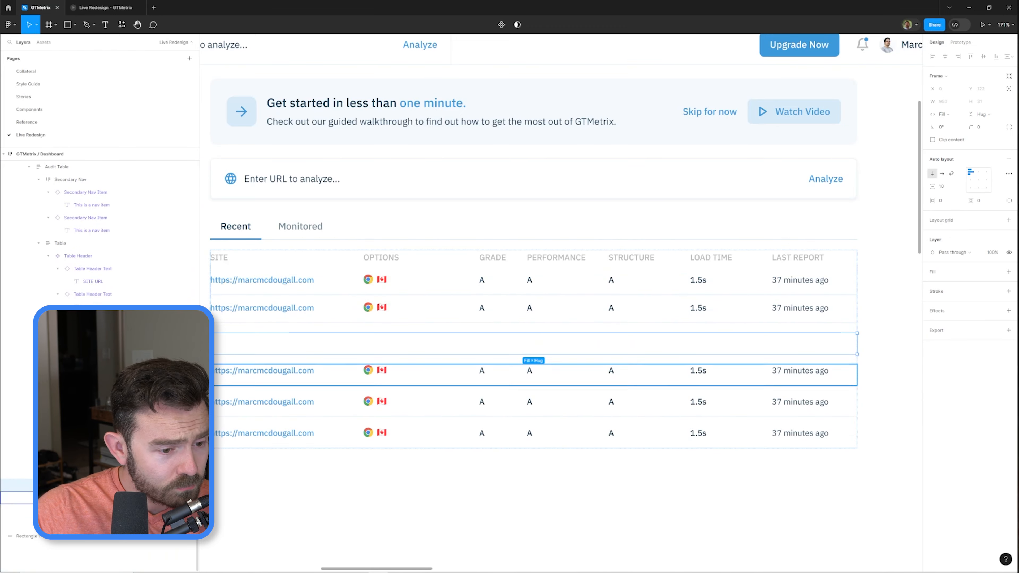
key("Delete")
- Duplicate the second table row five times within the Table Body
left_click(333, 310)
key("ctrl+d")
key("ctrl+d")
key("ctrl+d")
key("ctrl+d")
key("ctrl+d")
- Set the Table Row component's top padding to 15 and the Table Body's item spacing to 0
left_click(310, 365)
left_click(320, 283)
left_click(986, 241)
type("15")
key("Return")
key("shift+Return")
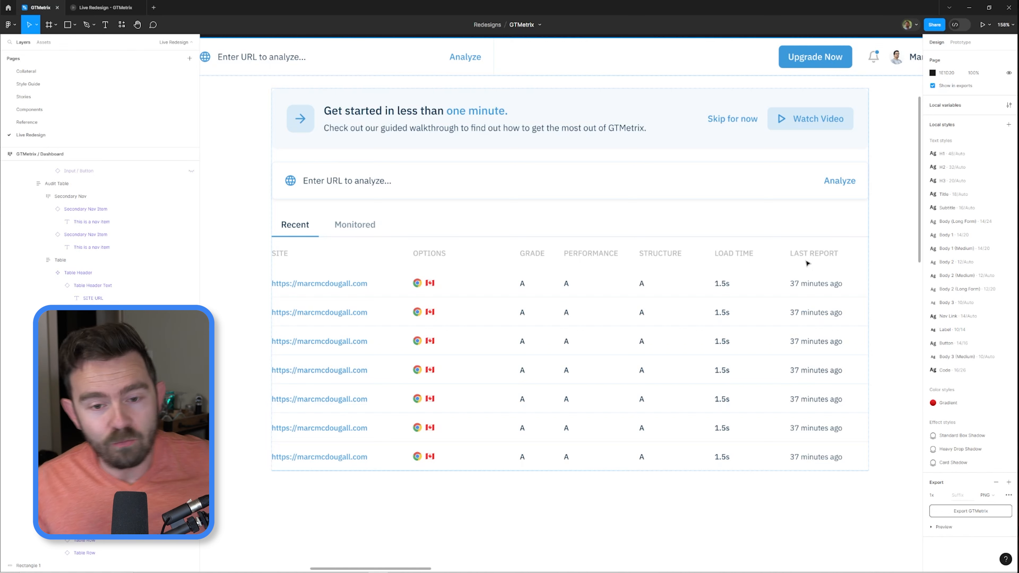
key("shift+p")
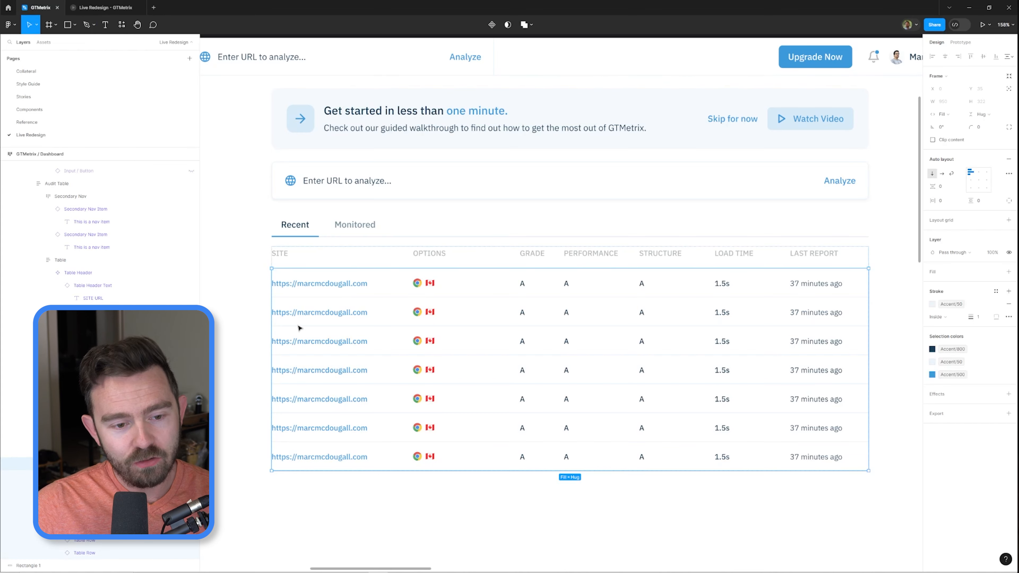
key("Escape")
left_click_drag(310, 300, 389, 293)
scroll(339, 323, "up", 1)
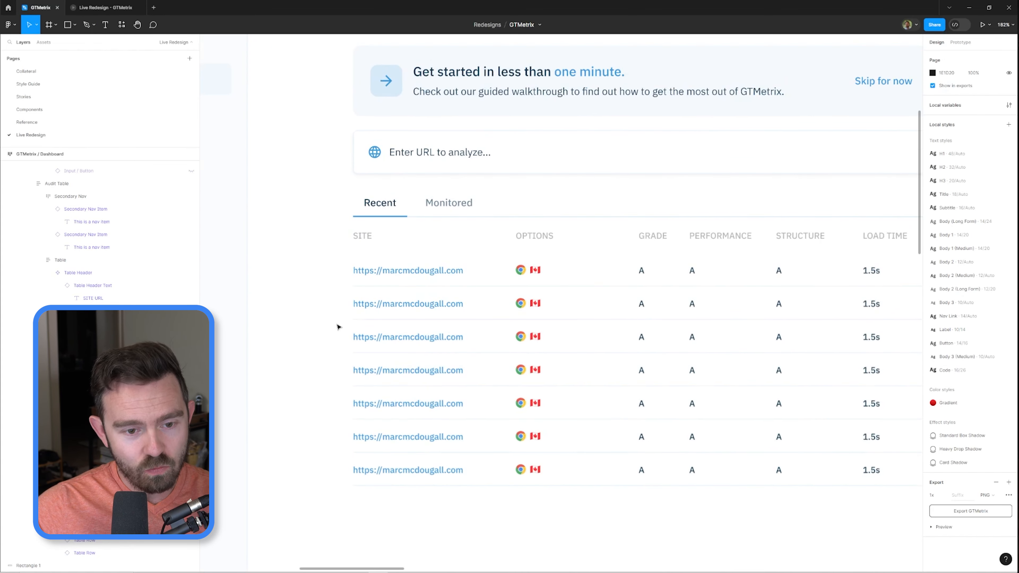
key("shift+p")
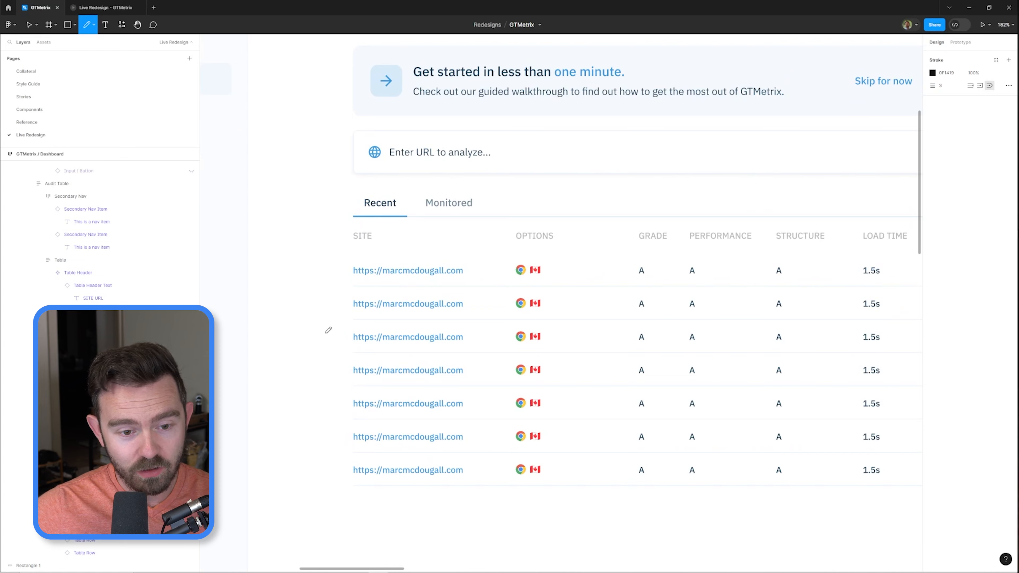
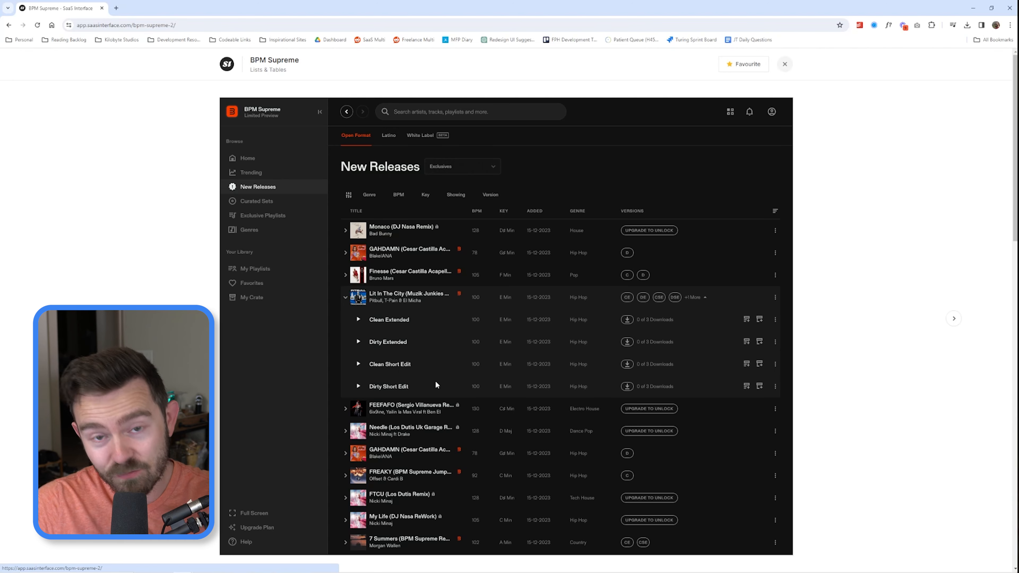
- Close the BPM Supreme reference and open another list and table example from the gallery
left_click(783, 64)
scroll(509, 361, "down", 8)
left_click(511, 368)
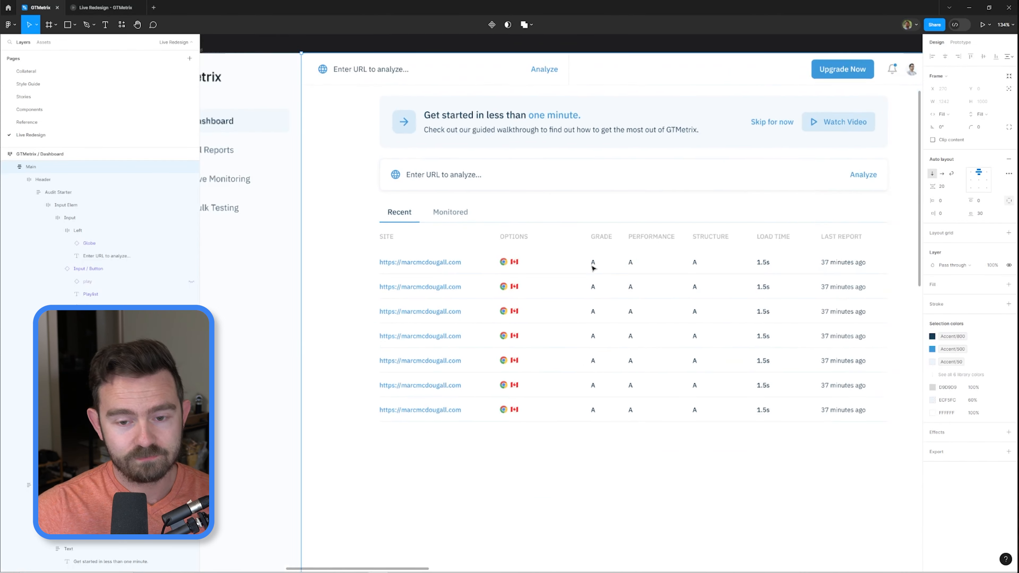
- Set the item spacing between the table header and the table body to 0
scroll(593, 264, "up", 3)
left_click(307, 289)
left_click(944, 187)
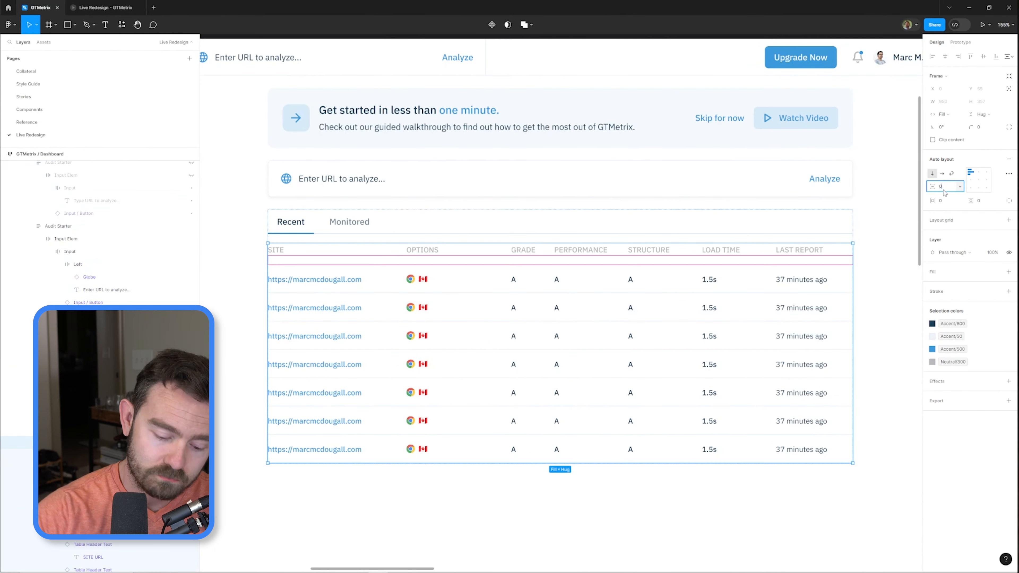
type("0")
key("Return")
- Reset the letter case of the Table Header Text component's text from uppercase to as typed
scroll(484, 302, "down", 3)
scroll(454, 277, "up", 3)
left_click(454, 277, "ctrl")
double_click(359, 275)
key("ctrl+a")
left_click(358, 275)
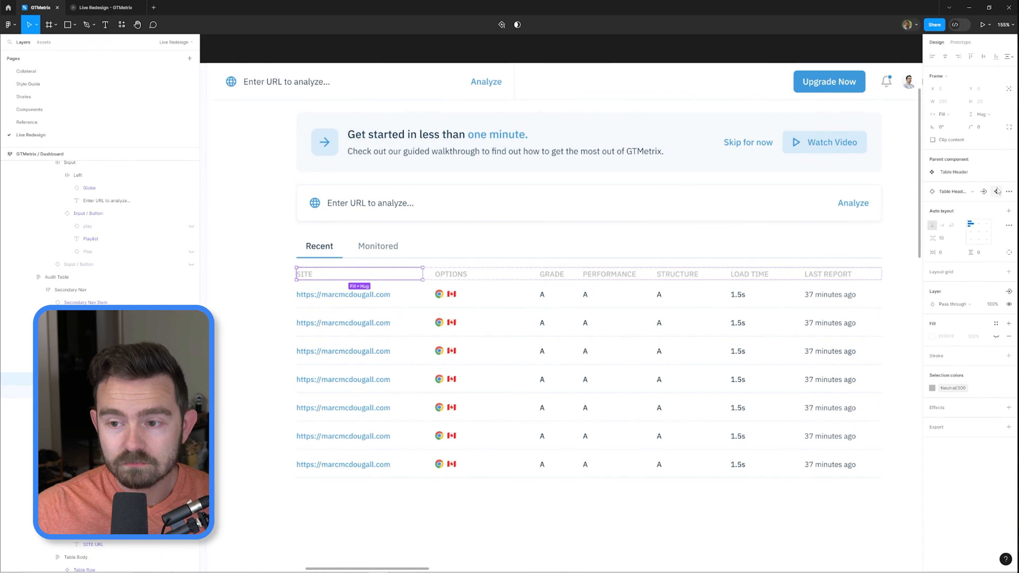
left_click(998, 192)
key("Return")
left_click(1009, 199)
left_click(966, 327)
left_click(1008, 210)
scroll(561, 304, "down", 3)
left_click_drag(622, 482, 551, 299)
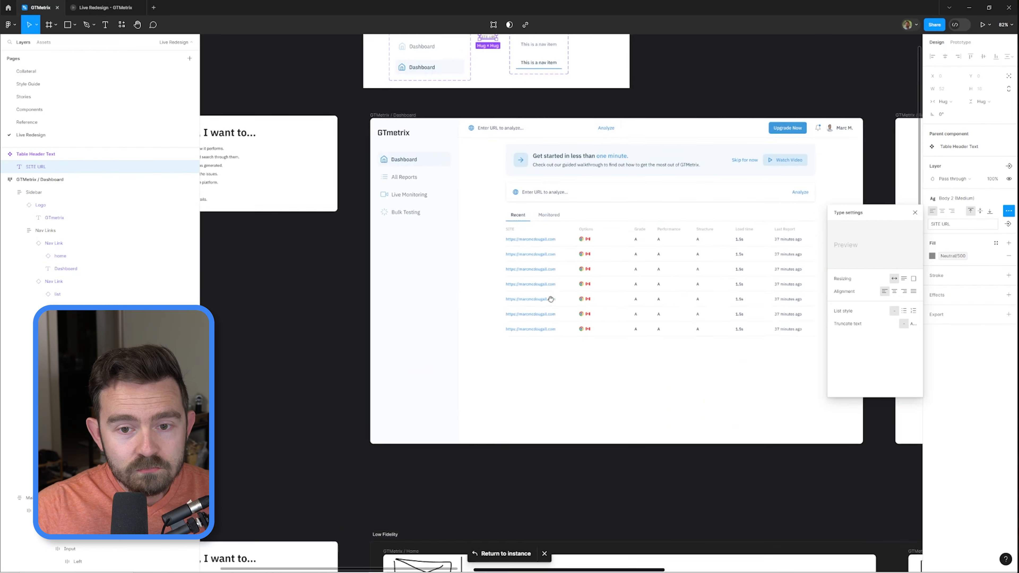
- Change the first table header's label to "Site URL"
scroll(538, 223, "up", 4)
double_click(478, 235)
type("Site URL")
key("Escape")
key("Escape")
scroll(466, 239, "down", 2)
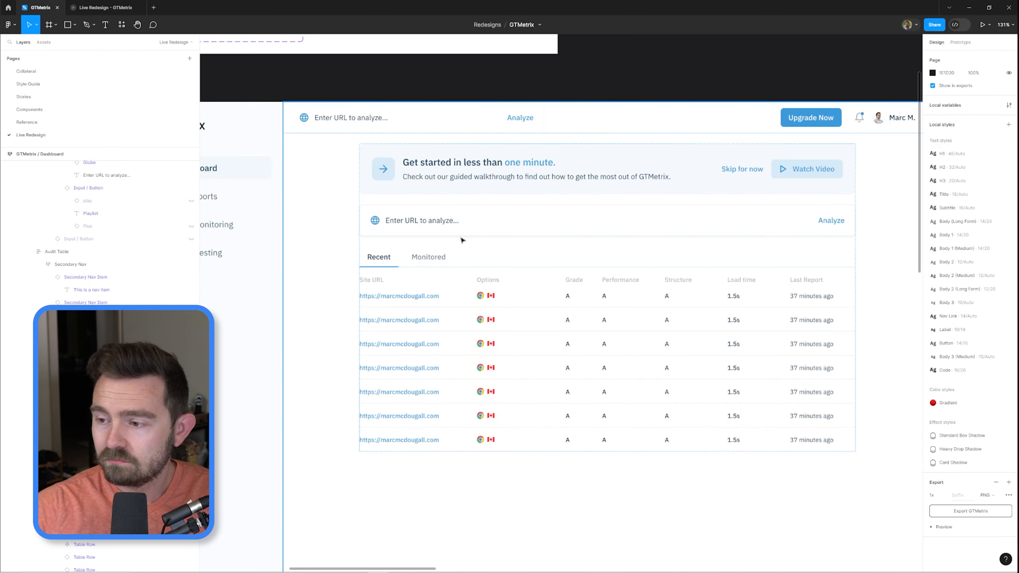
left_click(382, 284, "ctrl")
left_click(525, 270)
key("Escape")
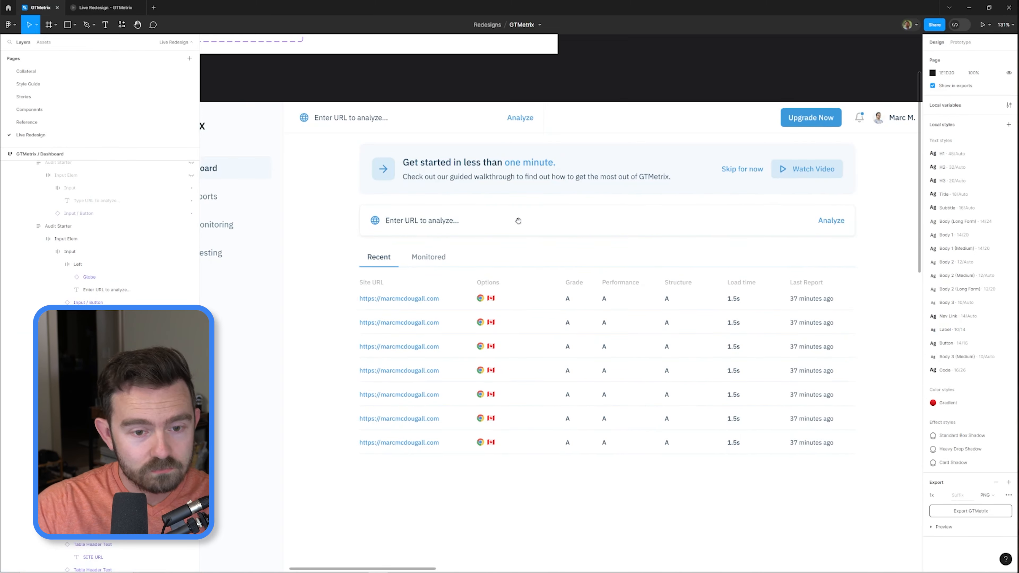
scroll(517, 233, "down", 1)
left_click(506, 277, "ctrl")
left_click(506, 277)
scroll(498, 273, "up", 2)
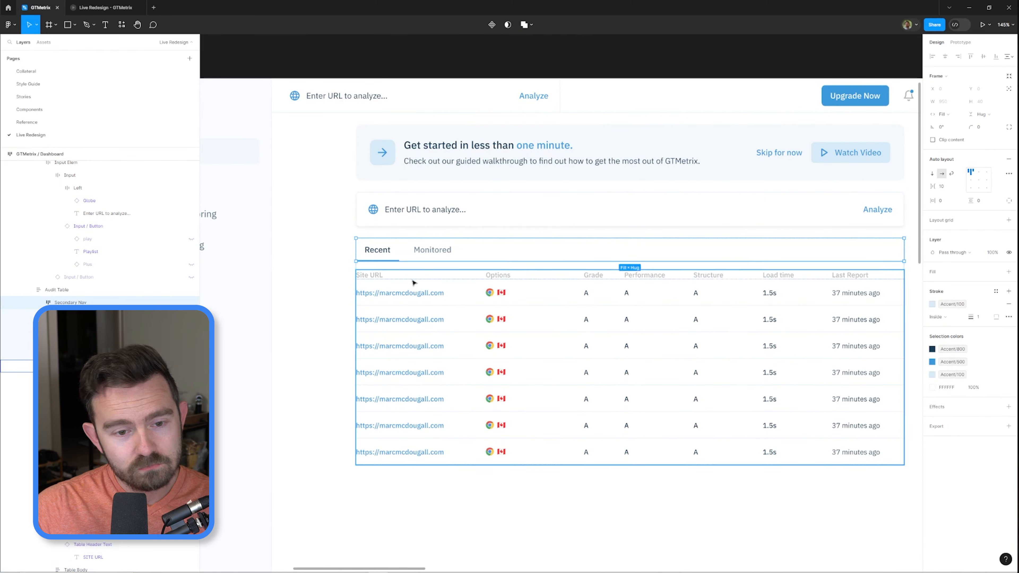
key("Escape")
scroll(504, 233, "down", 1)
left_click_drag(504, 233, 448, 237)
left_click(336, 279)
double_click(336, 279)
double_click(331, 276)
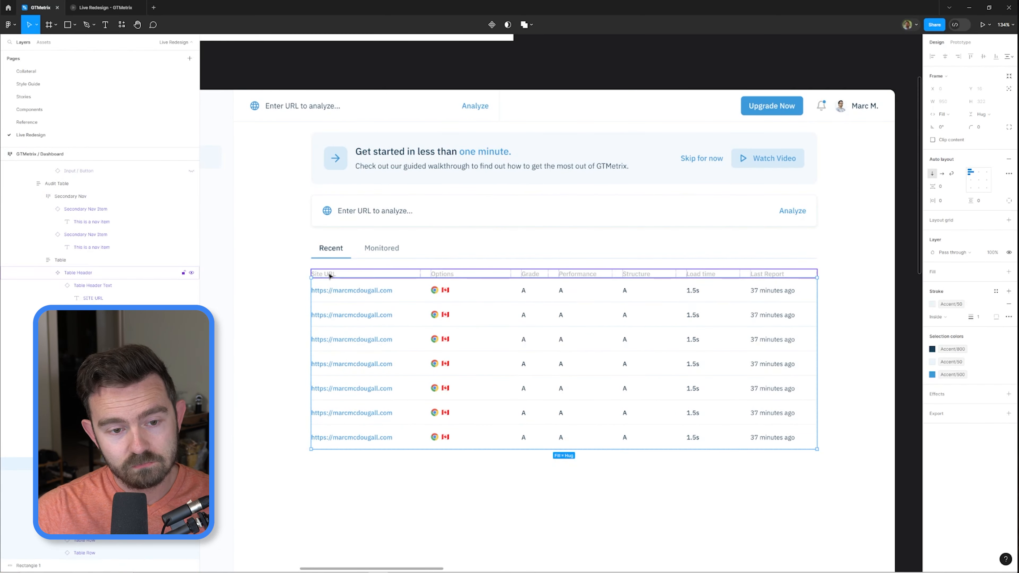
key("Escape")
- Recolour the text of the main Table Header Text component with a blue accent colour
left_click_drag(514, 275, 527, 273)
left_click(470, 273)
double_click(470, 273)
double_click(469, 274)
double_click(470, 273)
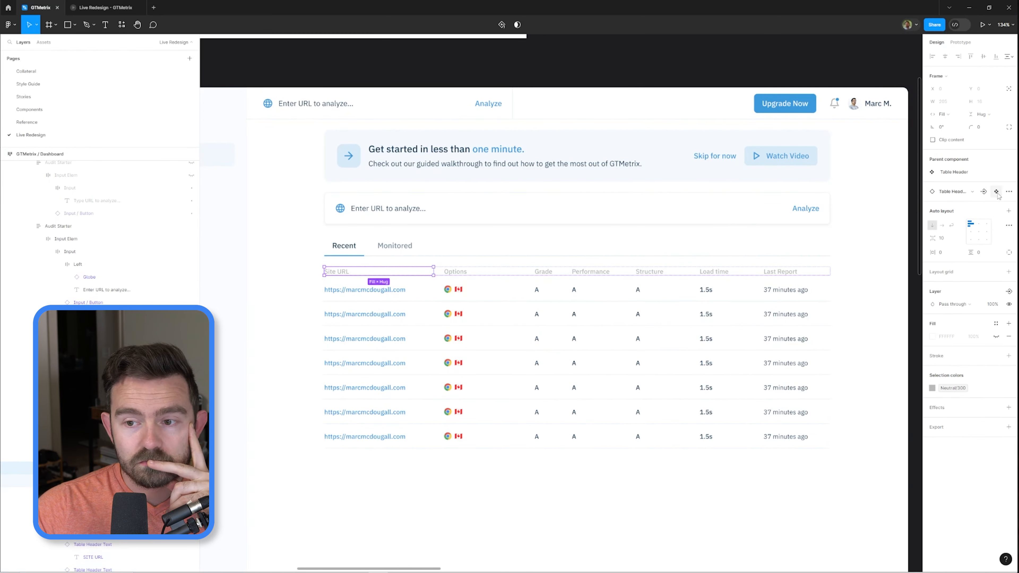
left_click(996, 192)
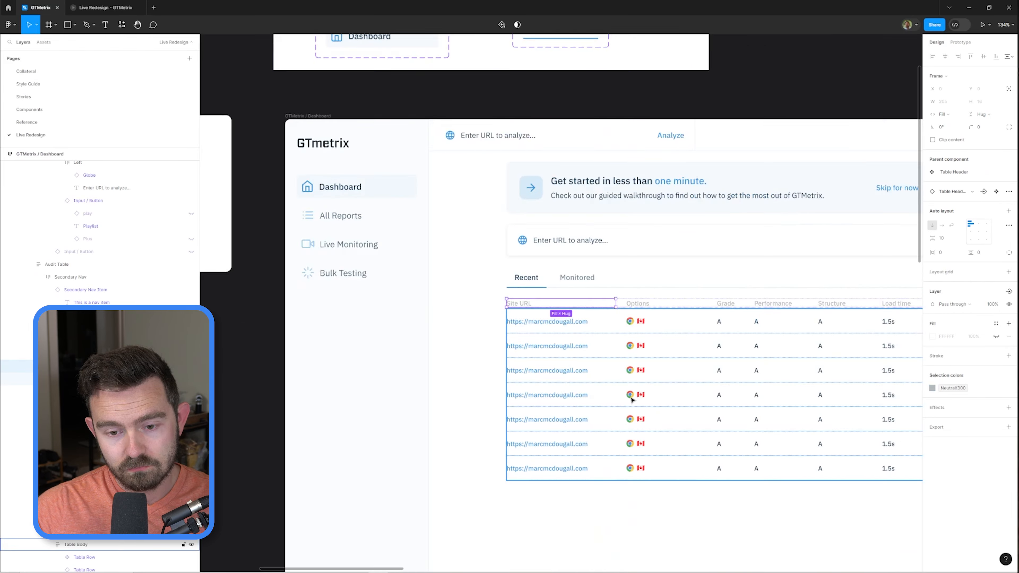
left_click_drag(631, 400, 541, 471)
key("ctrl+a")
left_click(953, 388)
left_click(864, 528)
left_click_drag(843, 281, 710, 274)
left_click(797, 204, "ctrl")
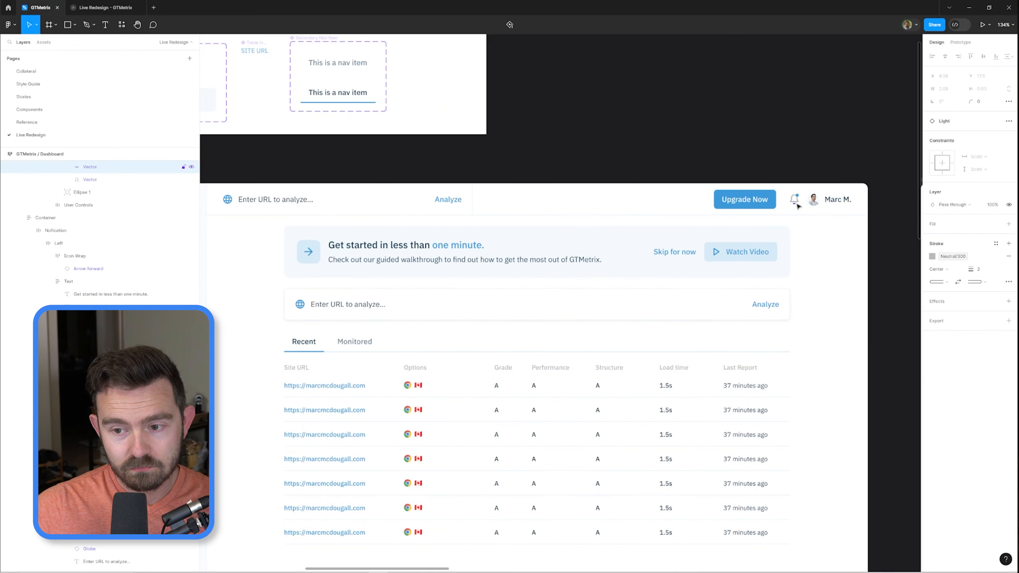
key("Escape")
- Recolour all the table header cells with Accent/800 and set the header's opacity to 60%
left_click_drag(576, 372, 609, 275)
left_click(452, 275, "ctrl")
key("ctrl+a")
left_click(952, 389)
left_click(863, 502)
key("Escape")
left_click_drag(613, 197, 664, 221)
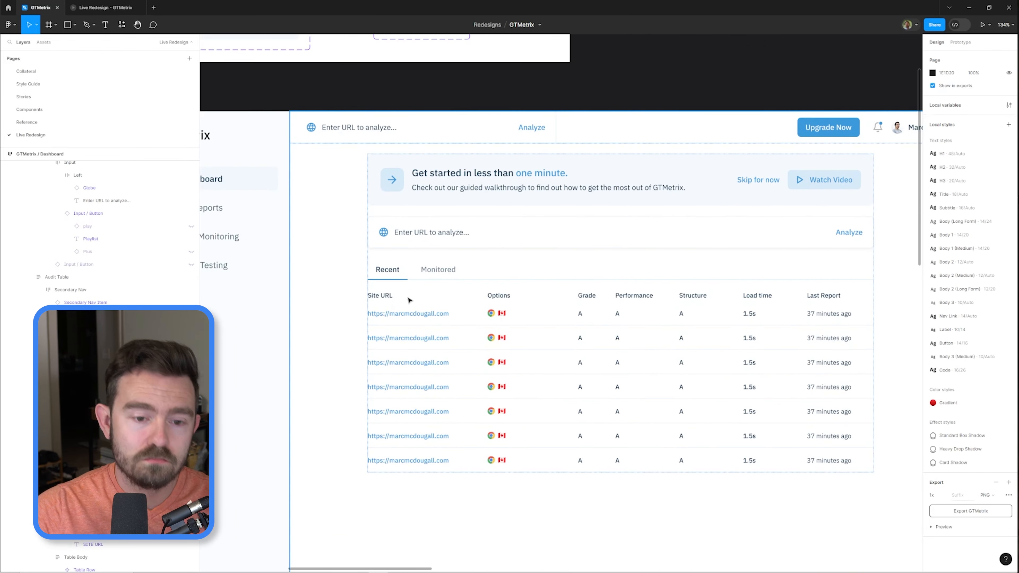
left_click(409, 297, "ctrl")
key("6")
- Recolour the notification bell icon in the page header with Accent/800 and set its opacity to 60%
scroll(701, 184, "up", 3)
left_click(700, 185, "ctrl")
left_click(951, 294)
left_click(857, 397)
key("6")
scroll(733, 129, "down", 5)
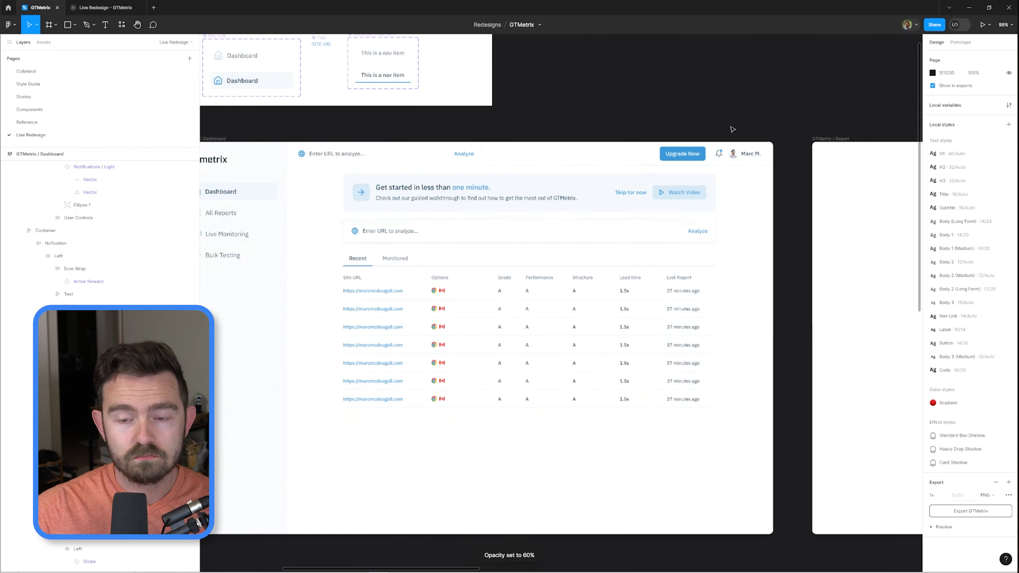
- Recolour the home icon of the inactive Nav Link variant with Accent/800 at 60% opacity
left_click_drag(237, 82, 384, 160)
scroll(385, 161, "up", 5)
left_click(436, 117, "ctrl")
left_click(379, 117, "ctrl")
left_click(952, 327)
left_click(859, 433)
key("6")
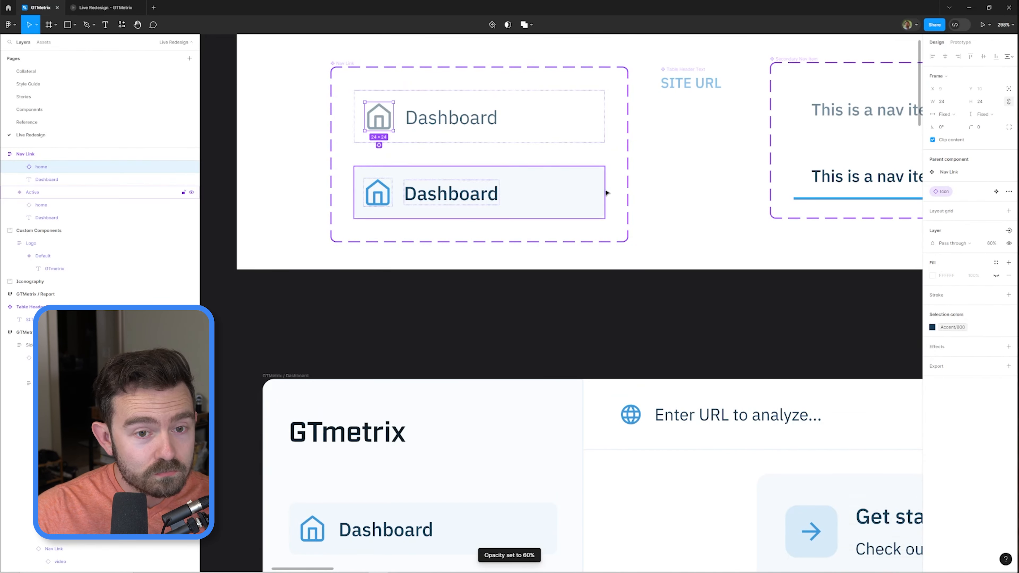
- Recolour the All Reports, Live Monitoring and Bulk Testing icons in the sidebar with Accent/800
scroll(607, 193, "down", 3)
left_click(391, 305)
left_click(357, 304, "ctrl")
left_click(417, 361, "shift")
left_click(417, 418, "shift")
left_click(951, 369)
left_click(849, 468)
- Set the opacity of the All Reports and Live Monitoring sidebar icons to 60%
left_click(357, 304, "ctrl")
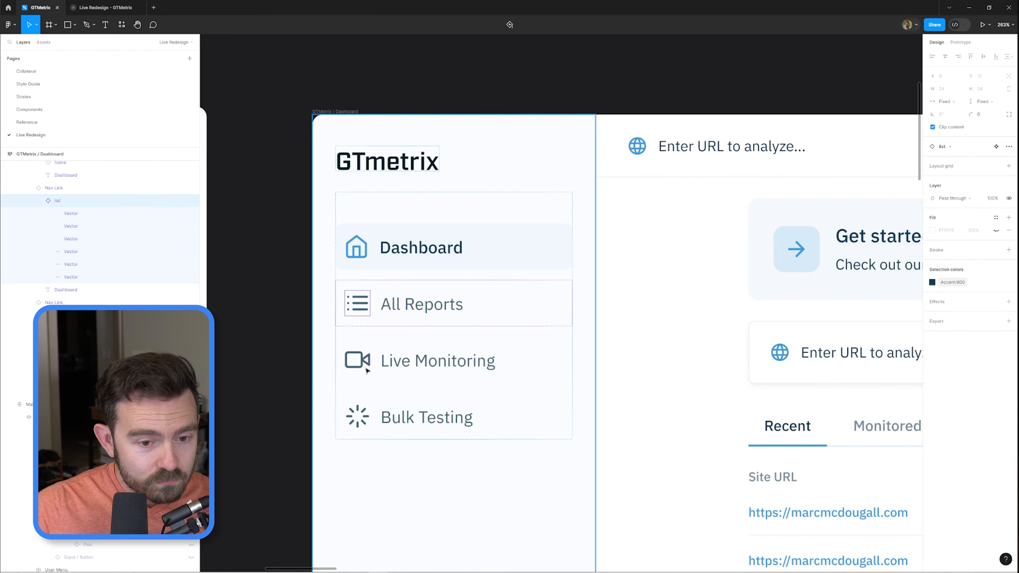
key("6")
left_click(366, 366, "ctrl")
key("6")
key("Escape")
- Set the opacity of the Site URL table header cell to 100%
scroll(434, 285, "down", 5)
left_click_drag(738, 473, 539, 329)
scroll(591, 285, "up", 2)
left_click_drag(591, 285, 588, 338)
left_click(336, 221, "ctrl")
key("Escape")
scroll(409, 291, "down", 1)
left_click_drag(410, 291, 453, 314)
left_click(335, 276, "ctrl")
key("0")
key("shift+Return")
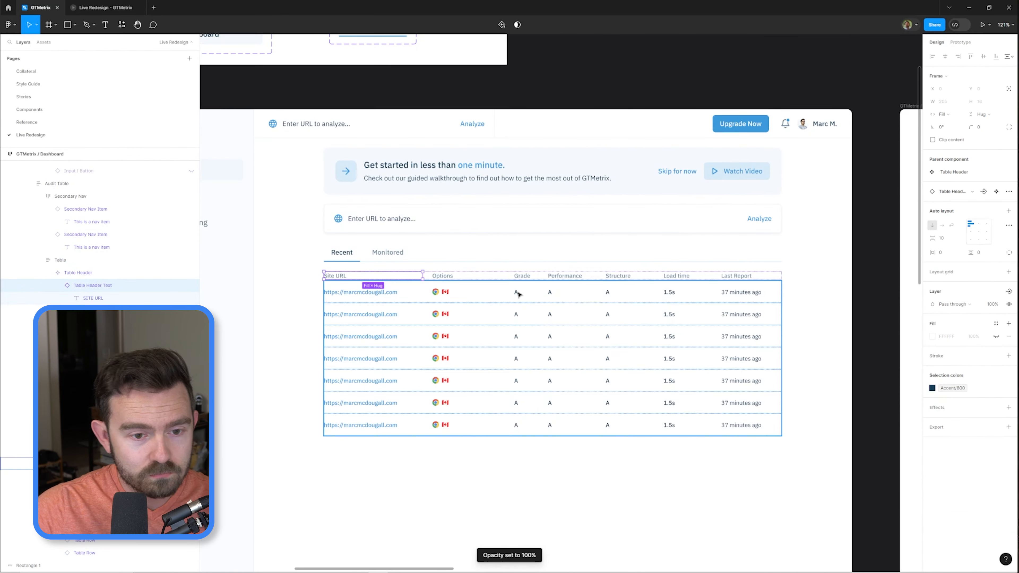
- Set the opacity of the whole Table Header component to 100%
scroll(399, 270, "up", 2)
left_click(315, 277, "ctrl")
left_click(93, 285)
left_click(97, 276)
key("0")
scroll(409, 237, "down", 2)
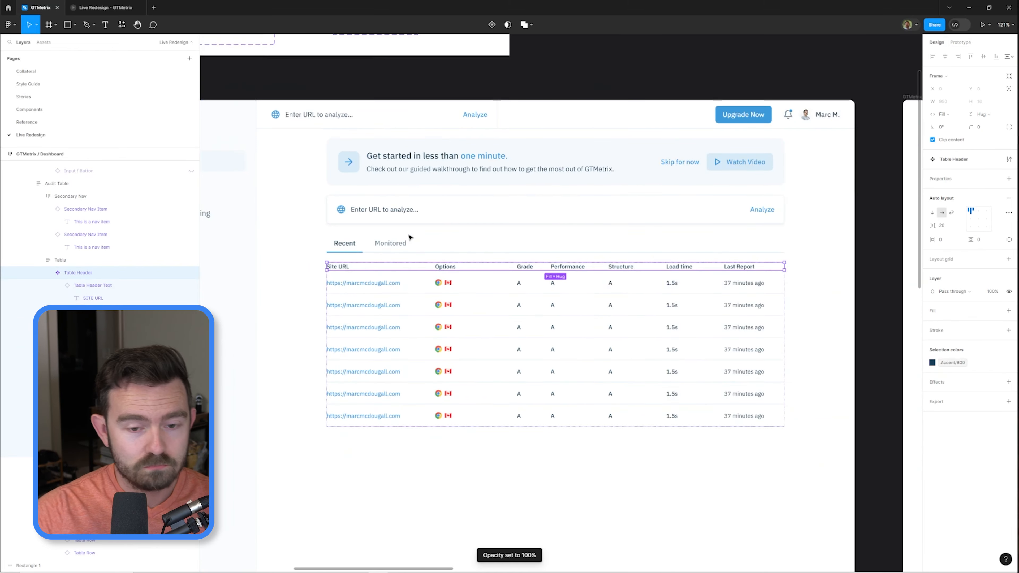
- Set the opacity of the header cells from Options through Last Report to 60%
key("Escape")
left_click_drag(409, 237, 774, 268)
scroll(488, 201, "down", 3)
scroll(471, 260, "up", 3)
key("6")
key("Escape")
scroll(446, 341, "up", 3)
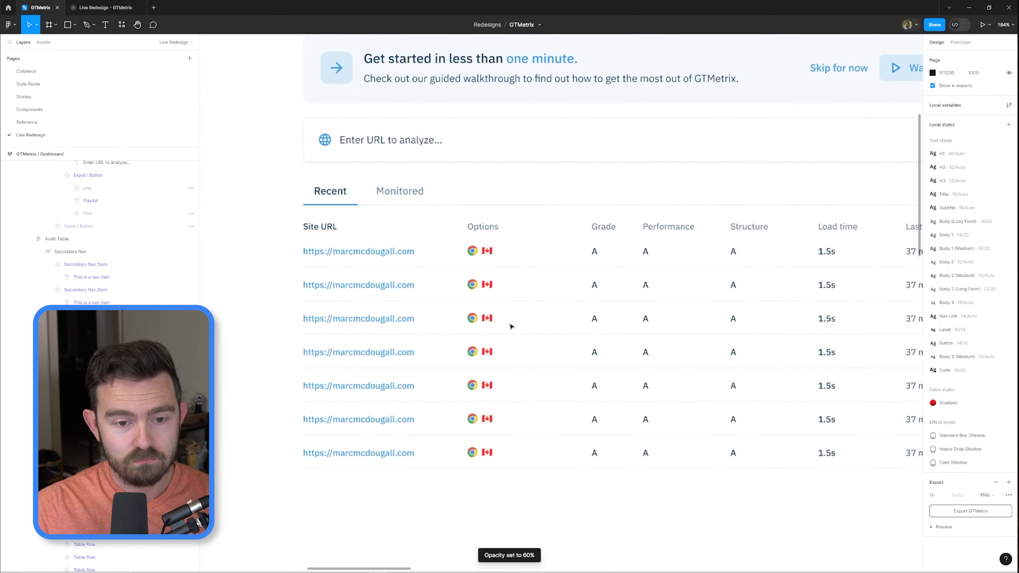
scroll(510, 326, "down", 3)
left_click_drag(567, 316, 503, 319)
left_click(503, 319)
double_click(502, 319)
left_click(844, 309)
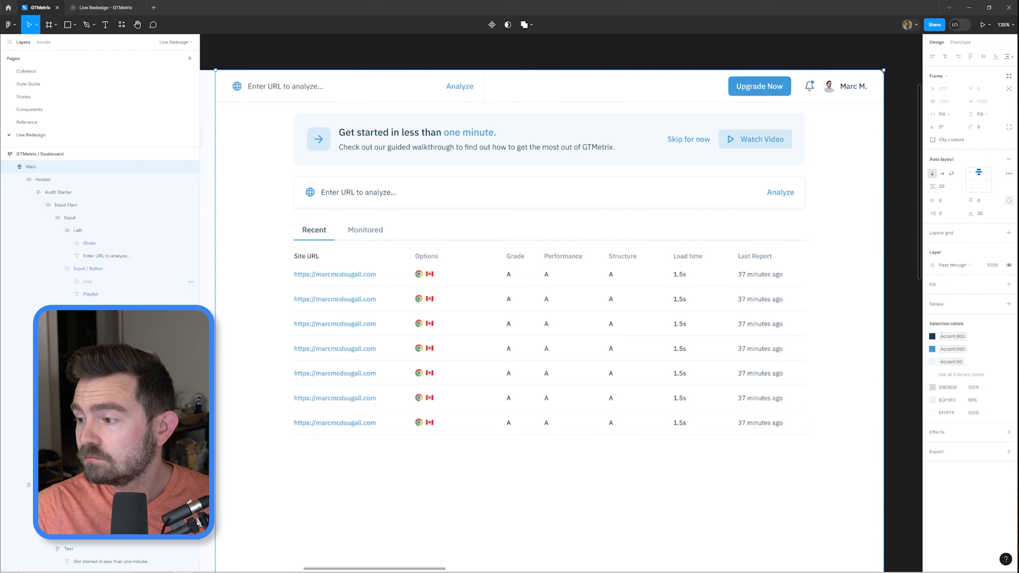
double_click(312, 256)
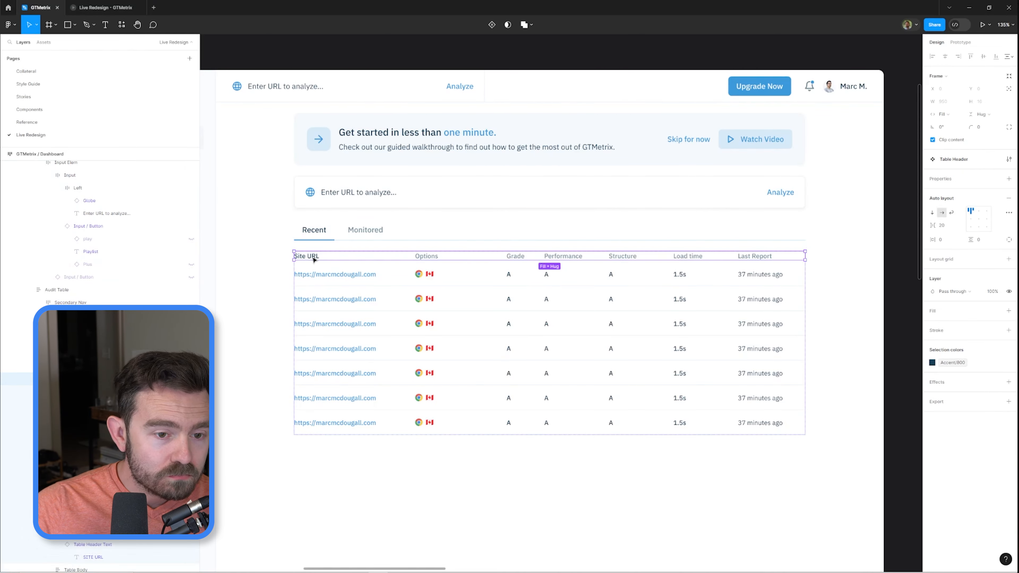
double_click(312, 257)
scroll(312, 256, "up", 3)
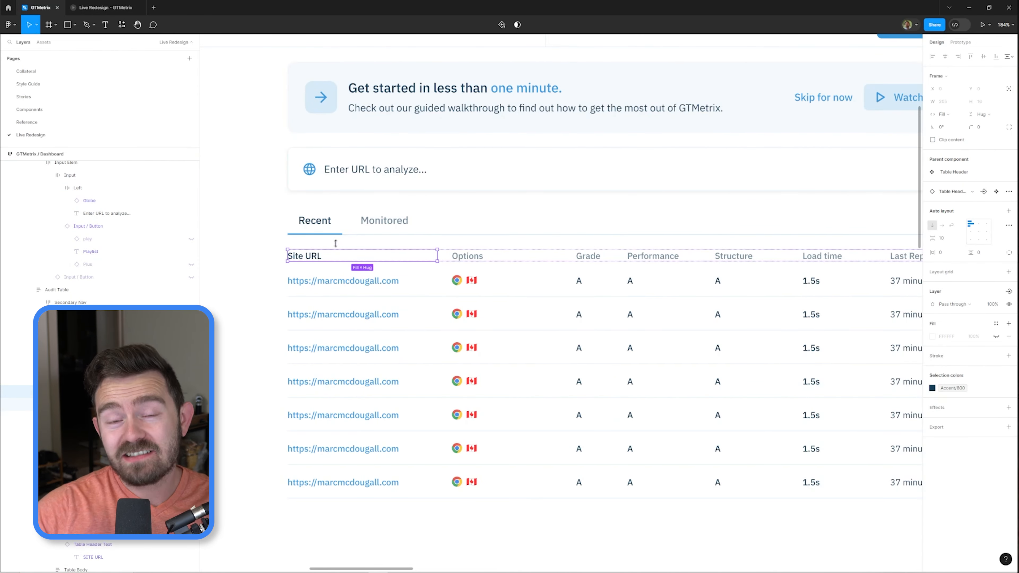
scroll(419, 230, "down", 3)
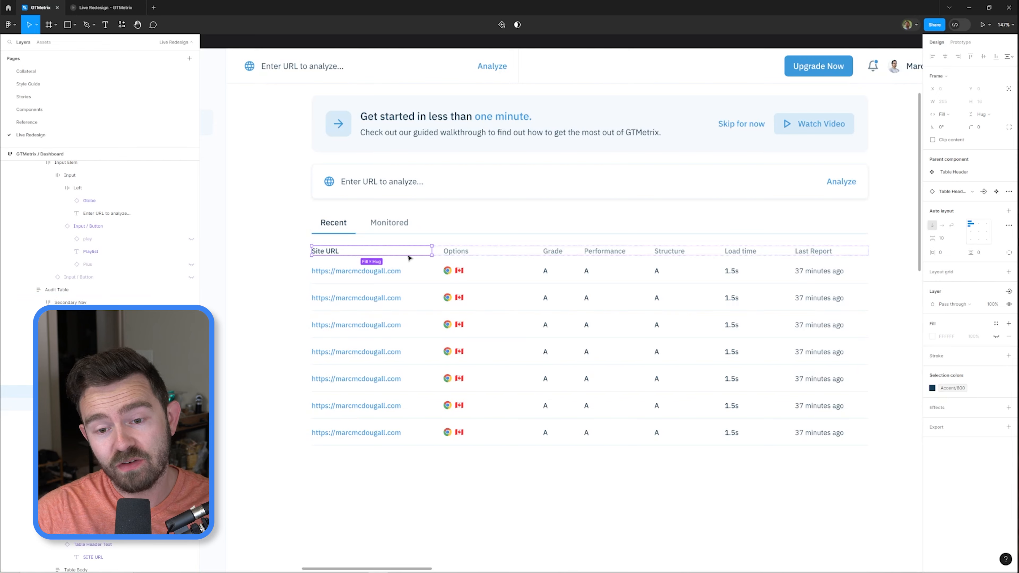
- Add the text "Search table" between the tabs and the table header and wrap it in an auto layout frame
left_click(327, 243)
scroll(327, 243, "up", 1)
key("t")
left_click(323, 260)
key("shift+a")
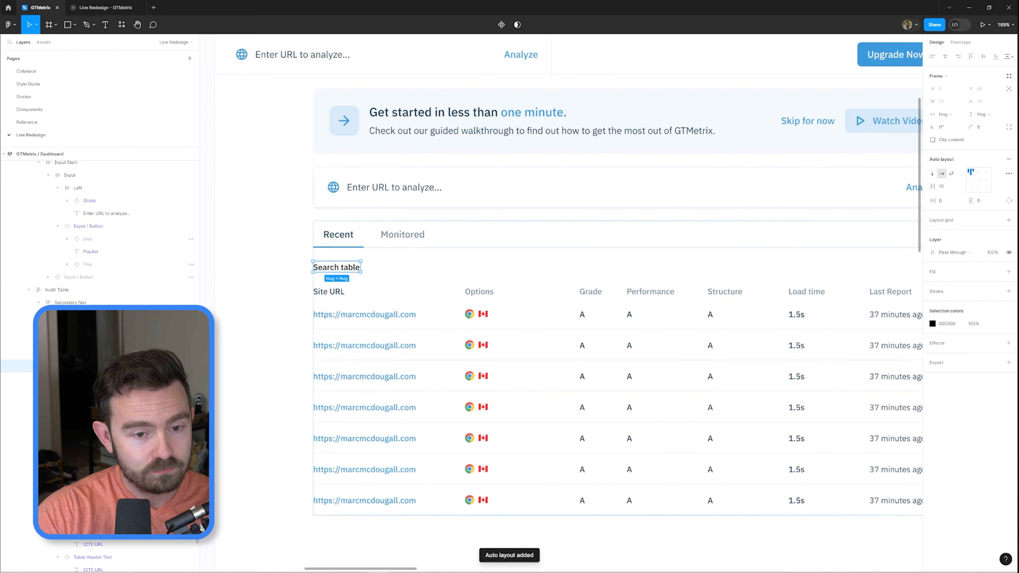
- Colour the "Search table" text Accent/800 and give its frame a vertical padding of 15
scroll(516, 277, "up", 1)
double_click(329, 266)
key("shift+Return")
left_click(995, 323)
left_click(898, 355)
left_click(978, 201)
type("15")
key("Return")
- Set the opacity of the "Search table" text to 60%
key("Return")
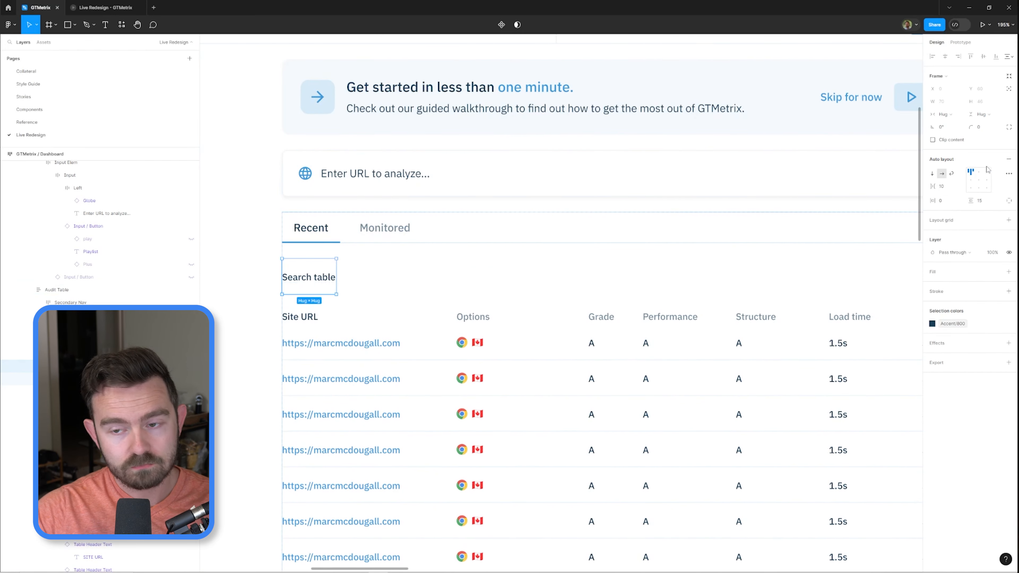
key("6")
key("shift+Return")
- Find a search icon in the component assets and place it before the "Search table" text
scroll(313, 276, "up", 1)
left_click(44, 42)
type("search")
left_click_drag(29, 106, 296, 273)
scroll(312, 266, "up", 4)
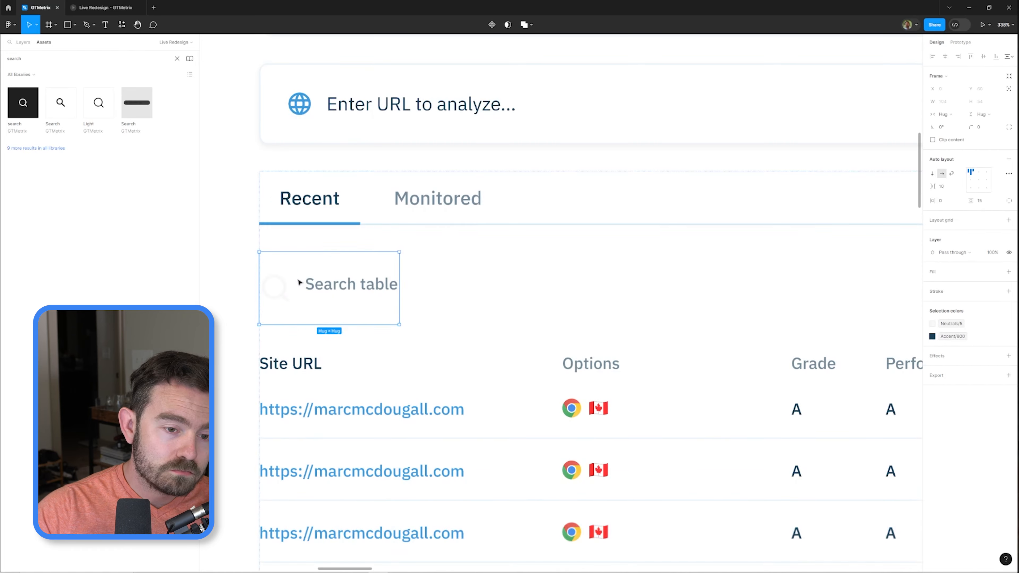
- Recolour the search icon with Accent/800 and set its opacity to 60%
double_click(281, 287)
left_click(951, 295)
left_click(879, 417)
key("6")
- Vertically centre the contents of the table search frame and resize its search icon to 18 × 18
key("shift+Return")
left_click(971, 180)
double_click(275, 288)
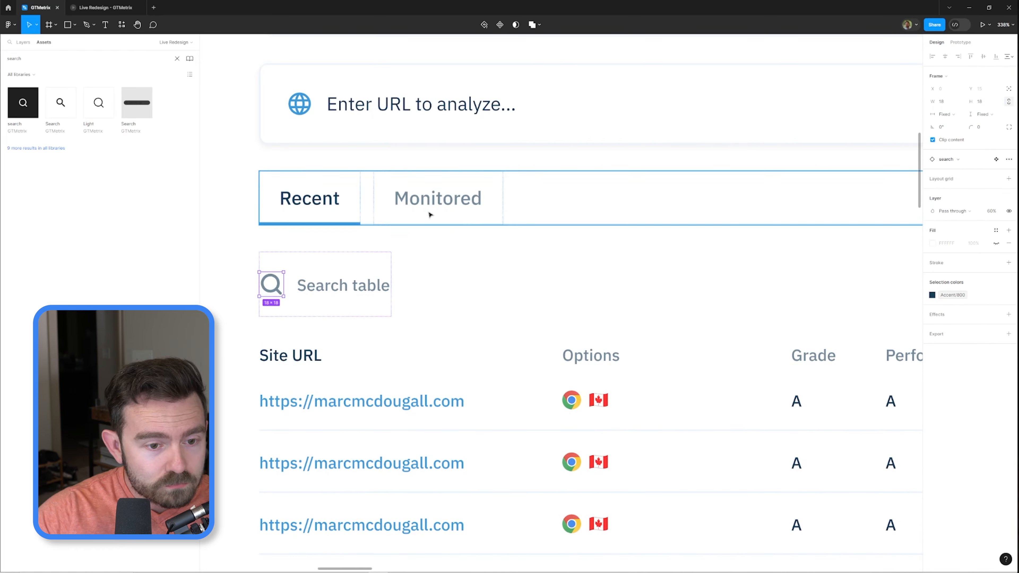
- Set the gap between the search icon and "Search table" to 6 and the text's opacity to 40%
key("shift+Return")
scroll(331, 269, "down", 1)
left_click(941, 186)
double_click(324, 287)
key("4")
key("shift+Return")
- Remove the table search frame's vertical padding and set the Audit Table frame's item gap to 0
key("shift+Return")
key("shift+Return")
scroll(328, 295, "down", 3)
double_click(329, 296)
left_click(979, 200)
type("0")
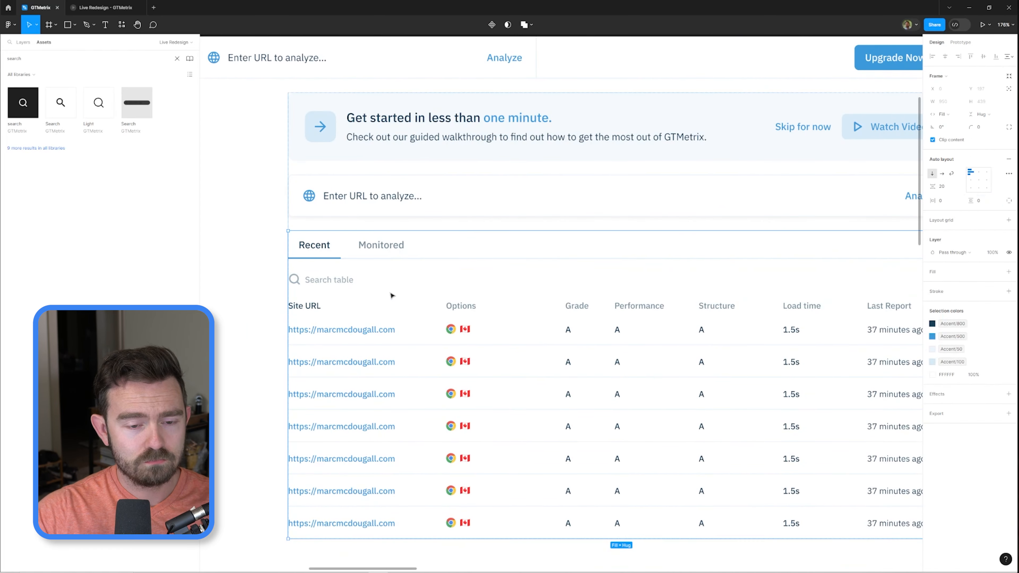
left_click(941, 187)
type("0")
- Wrap the search input in an auto layout frame with 15 vertical padding
double_click(348, 266)
left_click(23, 42)
key("shift+a")
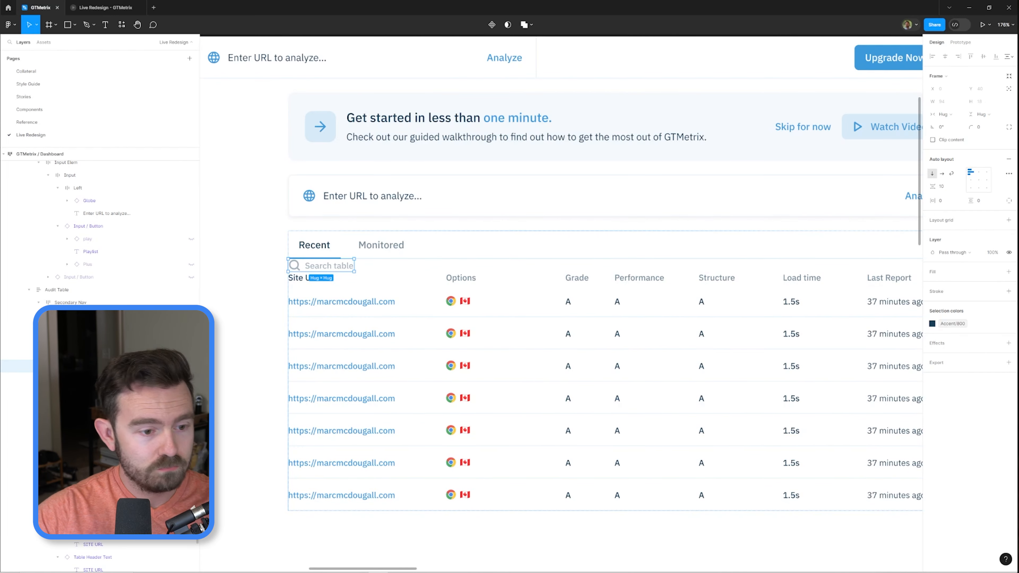
left_click(980, 200)
type("10")
key("Return")
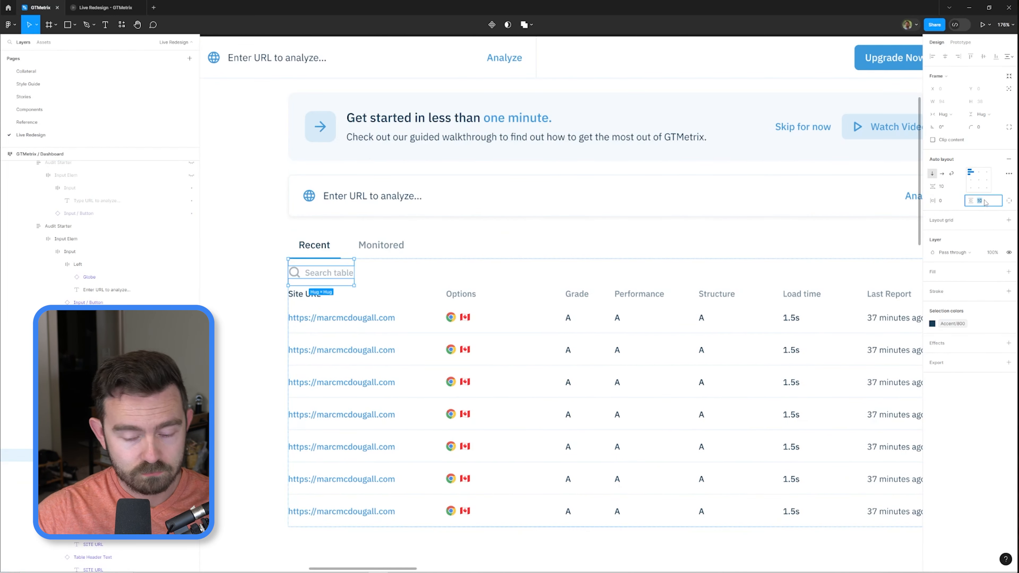
type("15")
key("Return")
- Go to the main component of the Site URL header and insert an empty checkbox before its SITE URL text
left_click(464, 277)
scroll(407, 271, "down", 1)
double_click(320, 298)
double_click(321, 298)
key("ctrl+alt+shift+k")
scroll(610, 337, "up", 3)
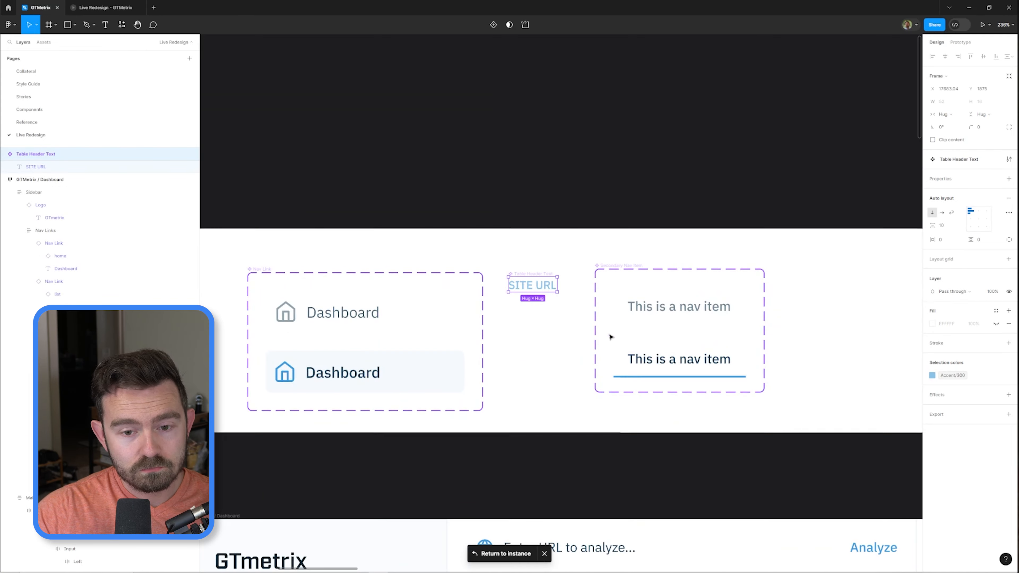
key("alt+2")
scroll(535, 307, "up", 5)
left_click_drag(98, 103, 523, 285)
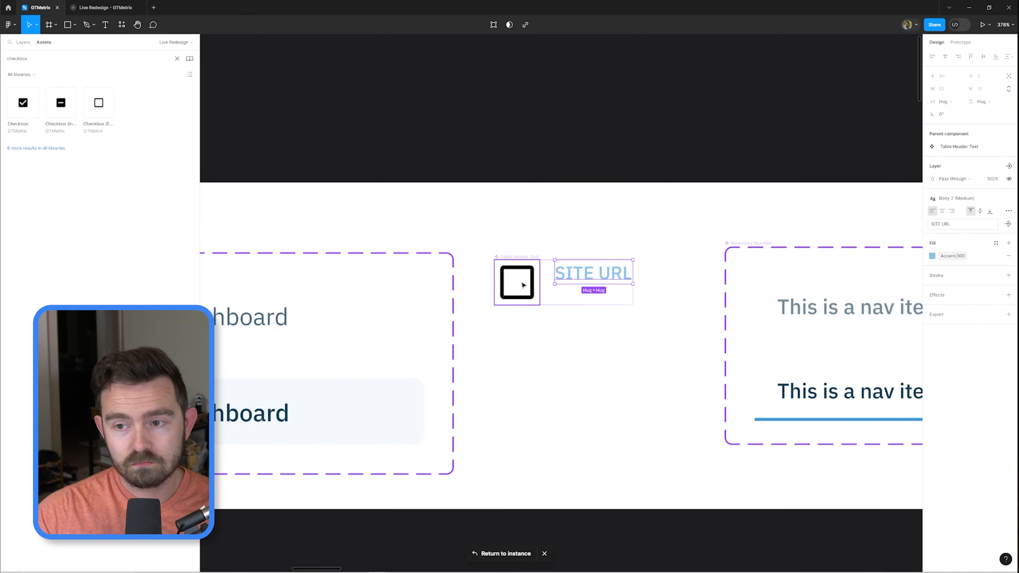
- Resize the header component's checkbox to 16 × 16 and set the component's gap to 6
left_click(981, 102)
type("16")
left_click(531, 271)
left_click(943, 225)
type("6")
- Recolour the header component's checkbox with Accent/800 and set its opacity to 60%
left_click(507, 274)
left_click(996, 327)
scroll(848, 428, "down", 2)
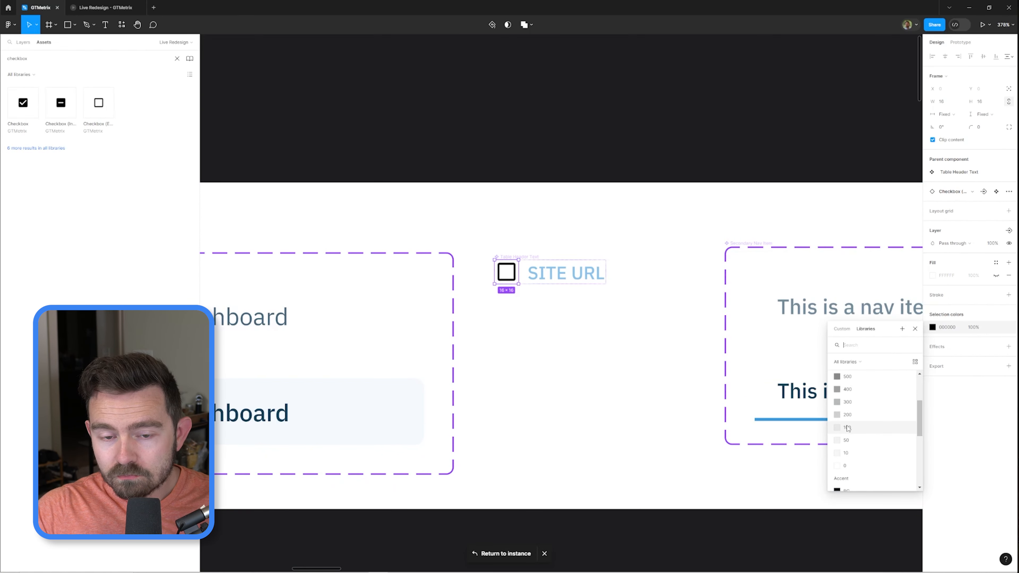
left_click(847, 384)
scroll(855, 458, "down", 3)
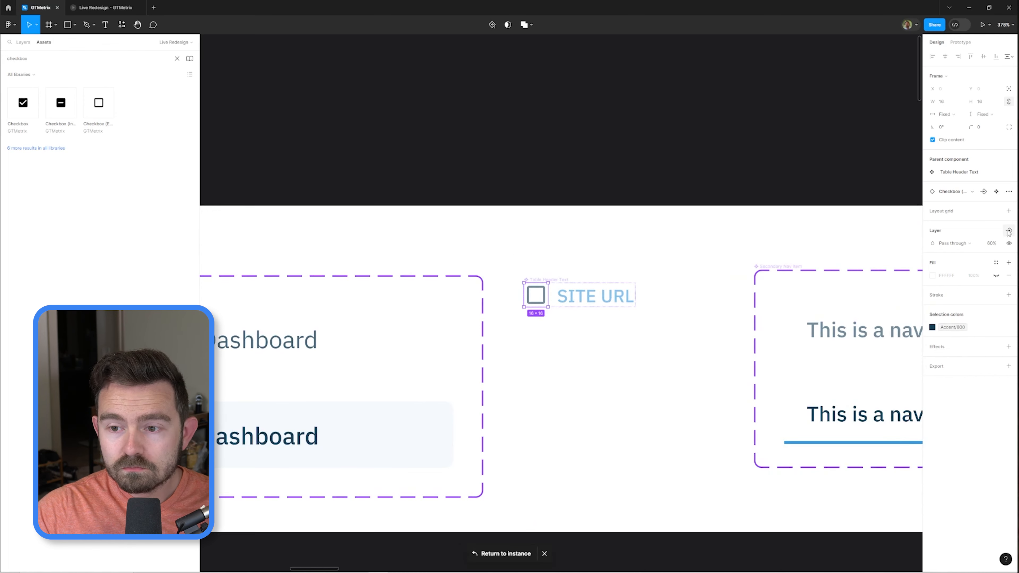
- Create a visibility property named "Icon" for the header component's checkbox and return to the instance
left_click(1008, 230)
type("Icon")
key("Return")
scroll(603, 285, "down", 3)
left_click(506, 553)
- Turn off the Icon property on all table headers except Site URL
left_click(412, 269)
left_click(641, 265)
left_click(23, 43)
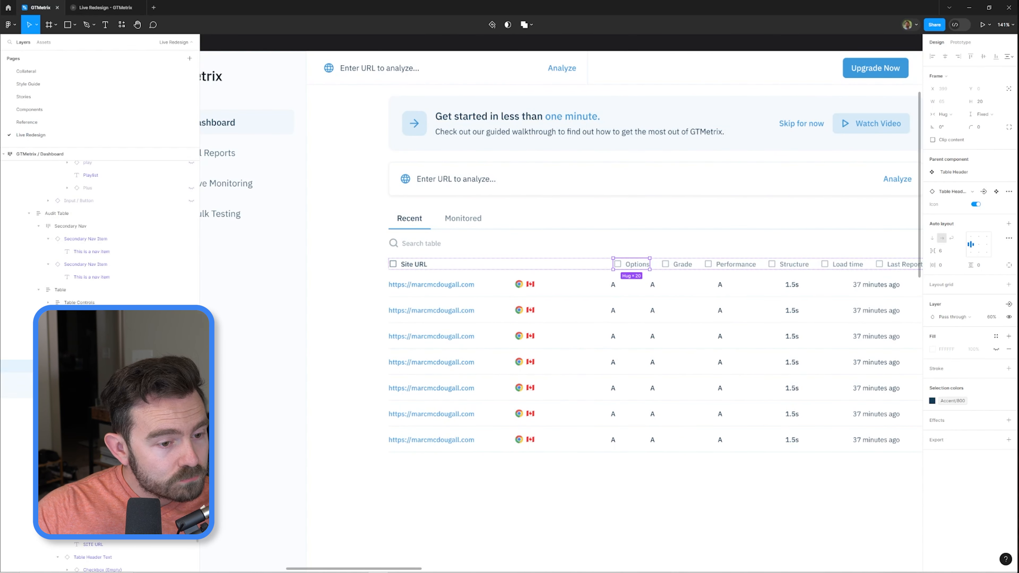
left_click(96, 417, "shift")
left_click(976, 205)
left_click_drag(652, 285, 498, 284)
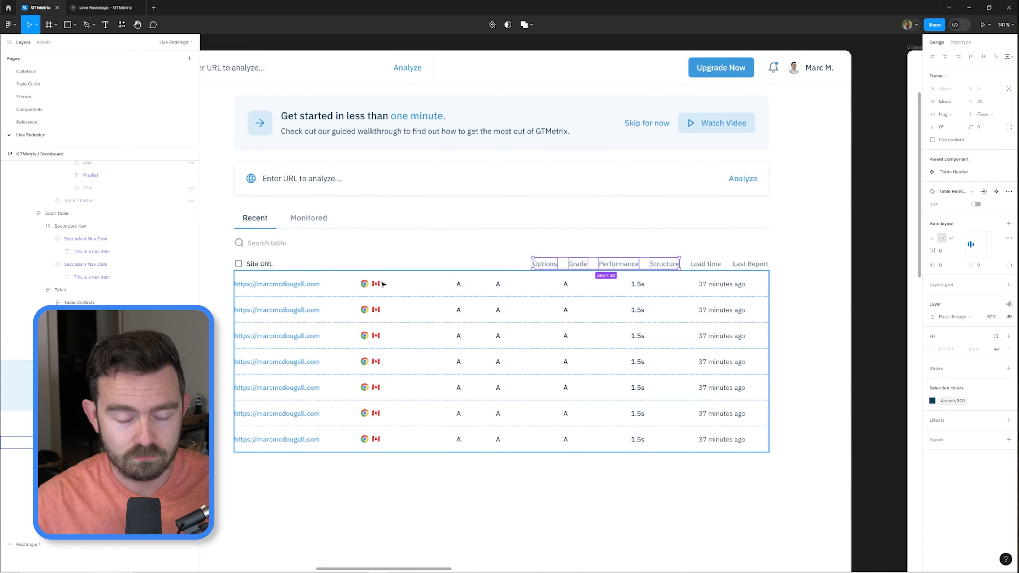
- Set the Options header's width to 150
left_click(545, 264)
left_click(945, 101)
type("150")
key("Return")
left_click(509, 288)
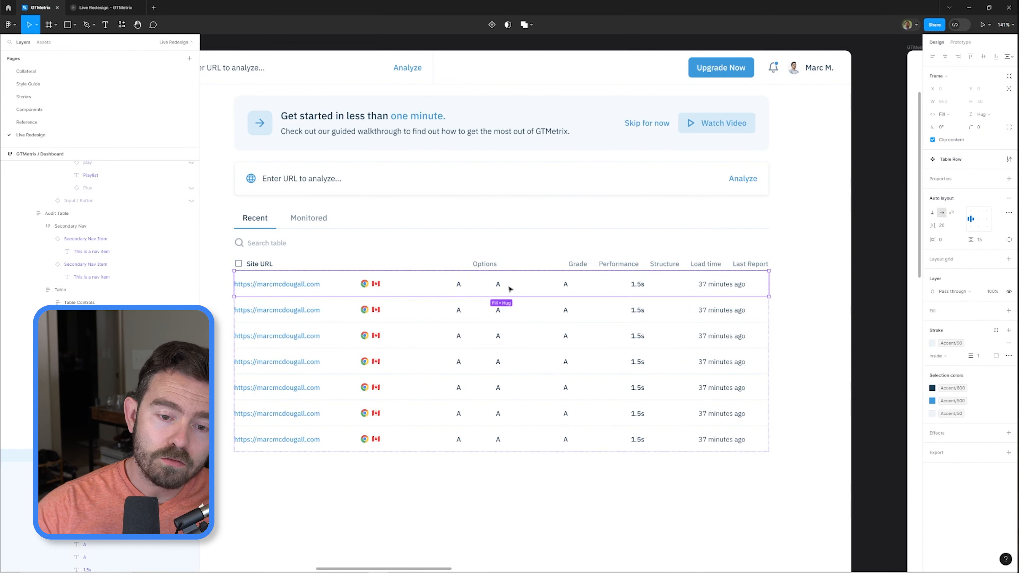
- Give the Grade header a fixed width of 50
double_click(577, 264)
left_click(948, 114)
left_click(961, 104)
left_click(944, 101)
type("50")
- Give the Performance and Structure headers a fixed width of 100
left_click(617, 264)
left_click(947, 114)
left_click(950, 104)
type("100")
left_click(638, 284)
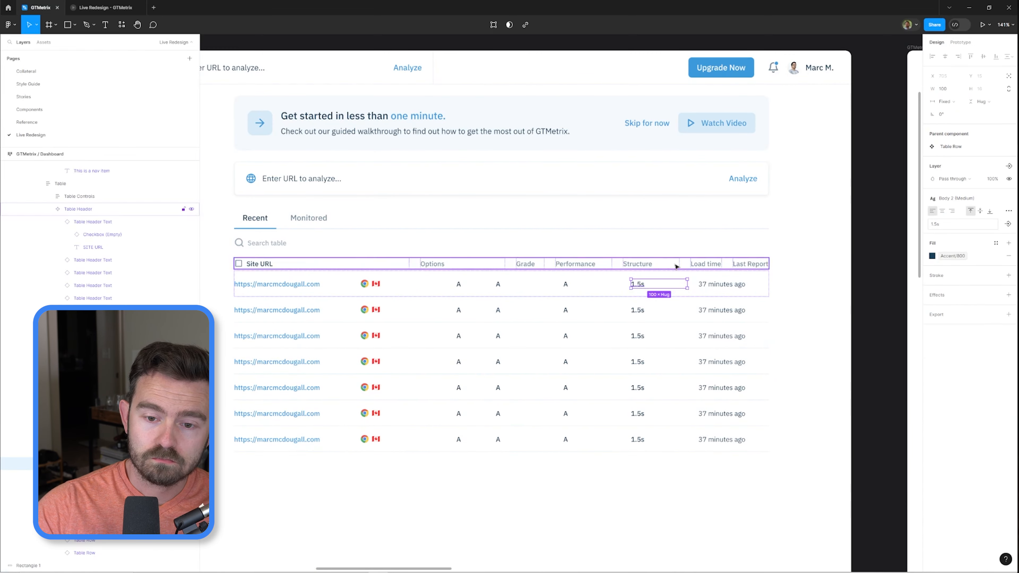
- Set the Load time header's width to 100 and the Last Report header's fixed width to 125
left_click(567, 284)
left_click(705, 264)
type("100")
left_click(750, 264)
left_click(948, 114)
left_click(955, 104)
type("125")
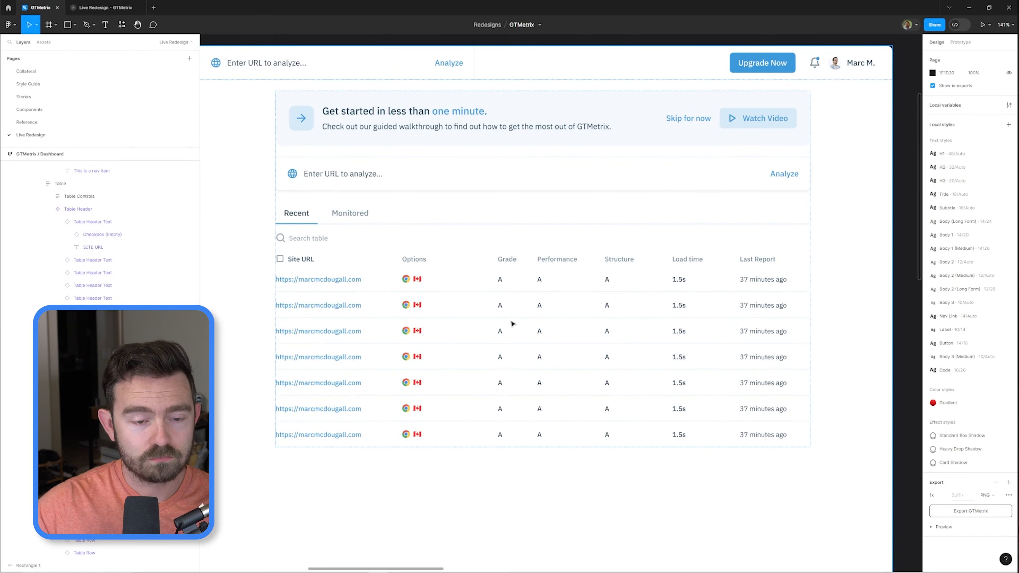
- Copy the Site URL header's checkbox into the main Table Row and move it before the URL
left_click(291, 258)
double_click(281, 259)
key("ctrl+c")
left_click(293, 281)
key("ctrl+v")
key("Left")
key("Left")
key("Left")
key("Left")
key("Left")
key("Left")
key("Left")
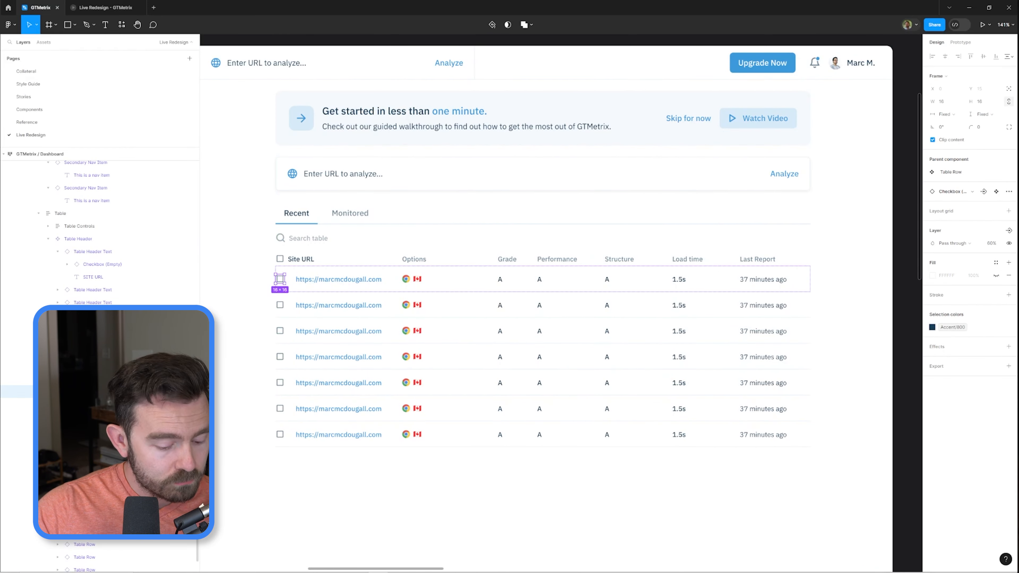
- Wrap the row's checkbox and URL in an auto layout with a gap of 6, aligned left and vertically centred
left_click(339, 279, "shift")
key("shift+a")
left_click(941, 219)
type("6")
key("Escape")
scroll(405, 277, "up", 4)
left_click(435, 269, "ctrl")
left_click(971, 212)
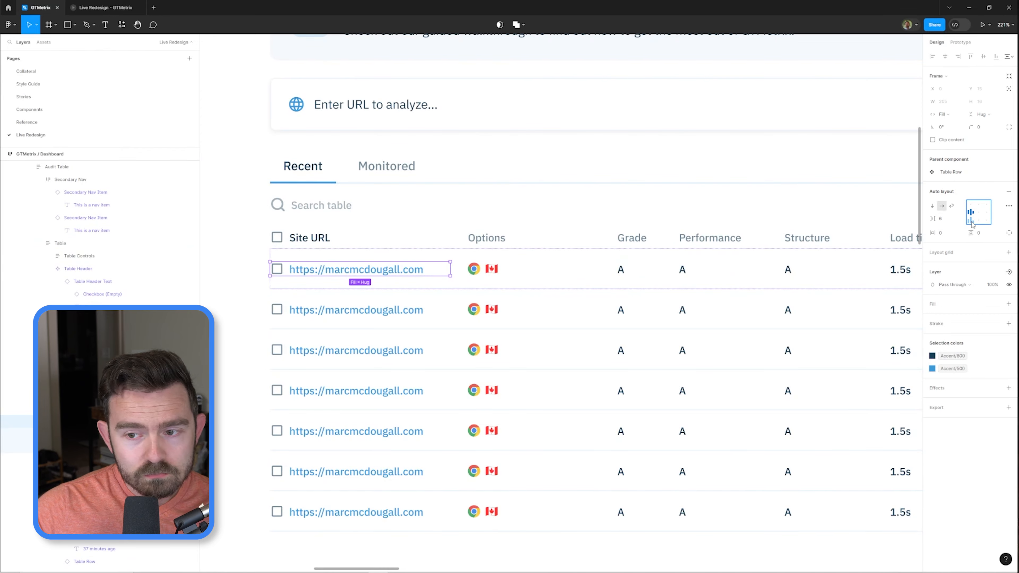
- Examine how the first row's checkbox lines up with its URL and with the header's checkbox
scroll(282, 280, "up", 4)
left_click(278, 260, "ctrl")
left_click(372, 199, "ctrl")
scroll(372, 199, "down", 4)
scroll(356, 210, "up", 4)
left_click(278, 242, "ctrl")
right_click(114, 434)
left_click(290, 292)
scroll(289, 292, "up", 4)
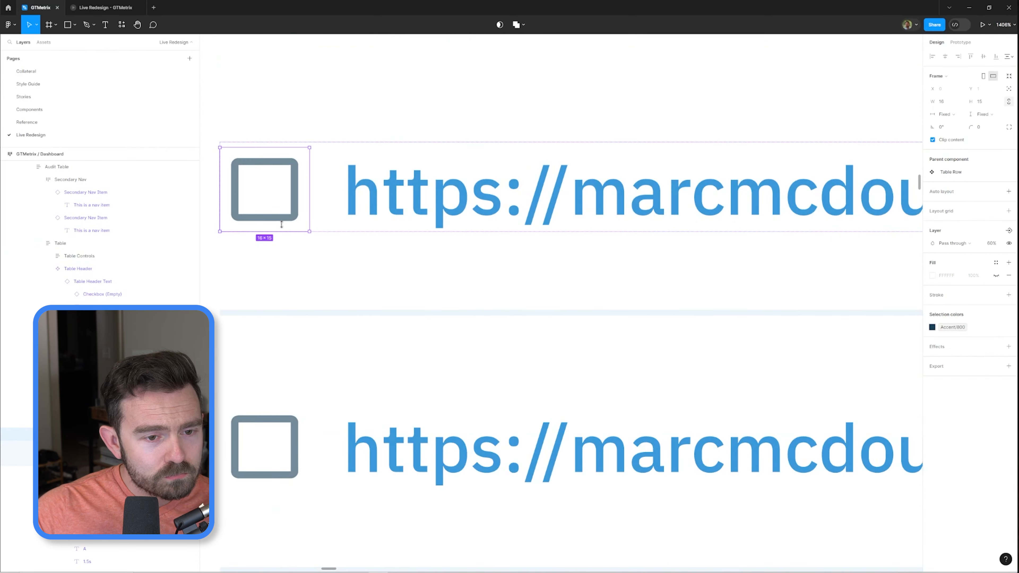
- Inspect the type settings of the first row's URL text and its alignment within the checkbox frame
left_click(282, 221, "ctrl")
left_click(304, 226, "ctrl")
left_click(395, 228, "ctrl")
scroll(394, 229, "down", 4)
left_click(1008, 212)
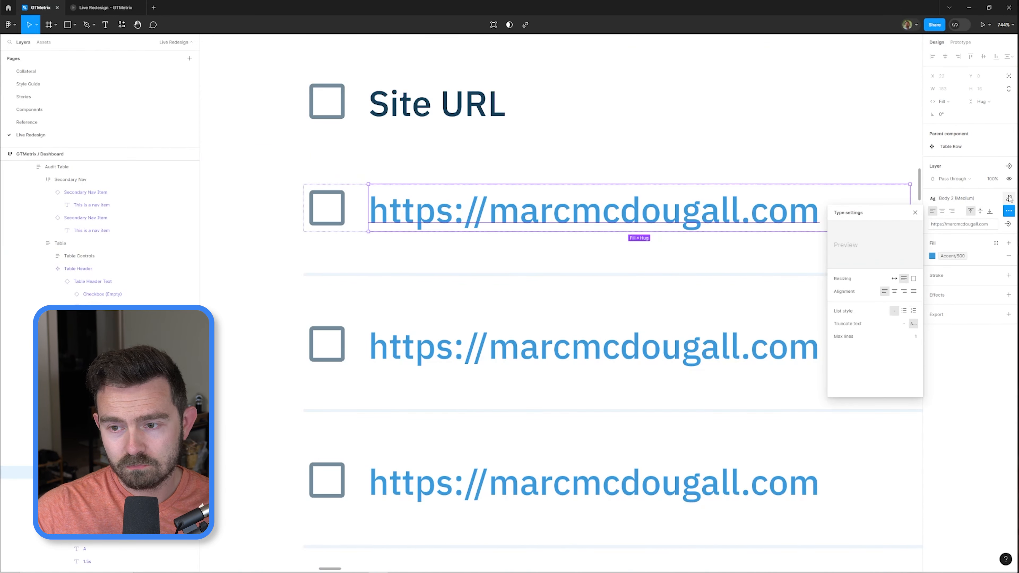
key("ctrl+z")
key("ctrl+shift+z")
scroll(626, 177, "down", 5)
scroll(650, 180, "up", 3)
left_click(431, 144, "ctrl")
left_click(671, 186, "ctrl")
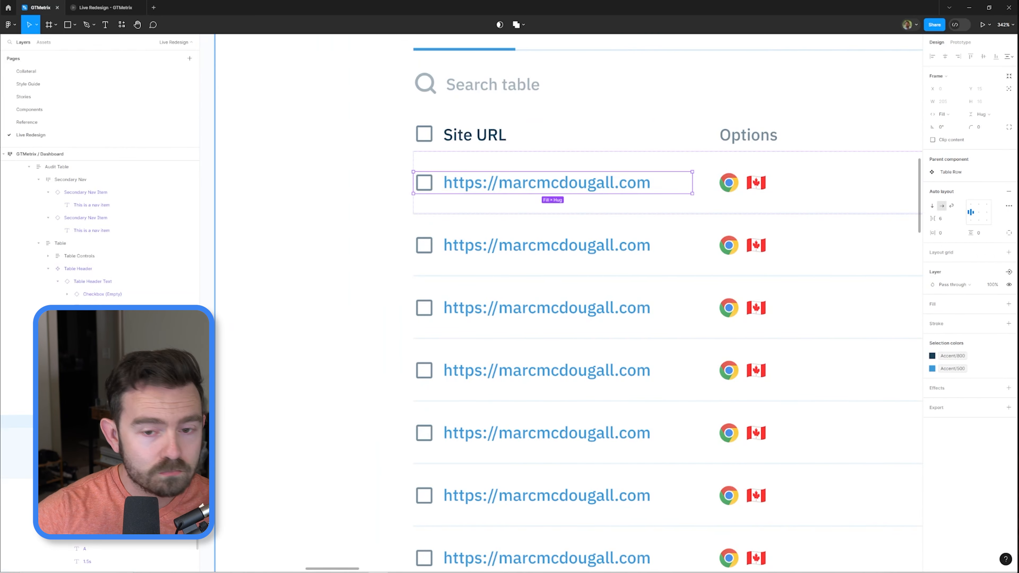
key("Escape")
- Duplicate the search input within its wrapper frame and set the wrapper's layout direction to horizontal
scroll(550, 228, "down", 5)
scroll(521, 261, "up", 2)
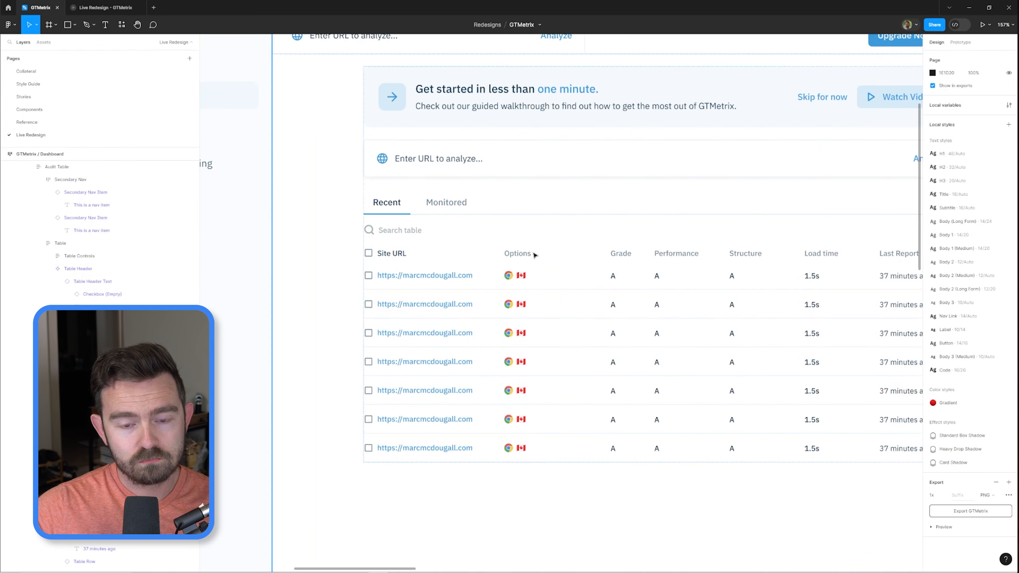
left_click(534, 255)
scroll(523, 243, "down", 2)
scroll(407, 248, "up", 2)
double_click(351, 244)
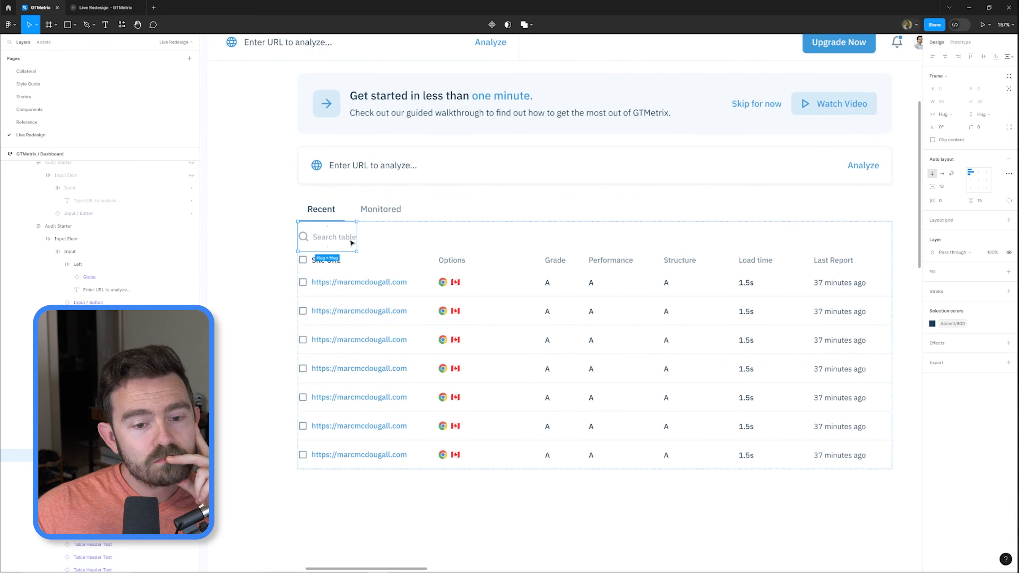
key("ctrl+d")
left_click(942, 174)
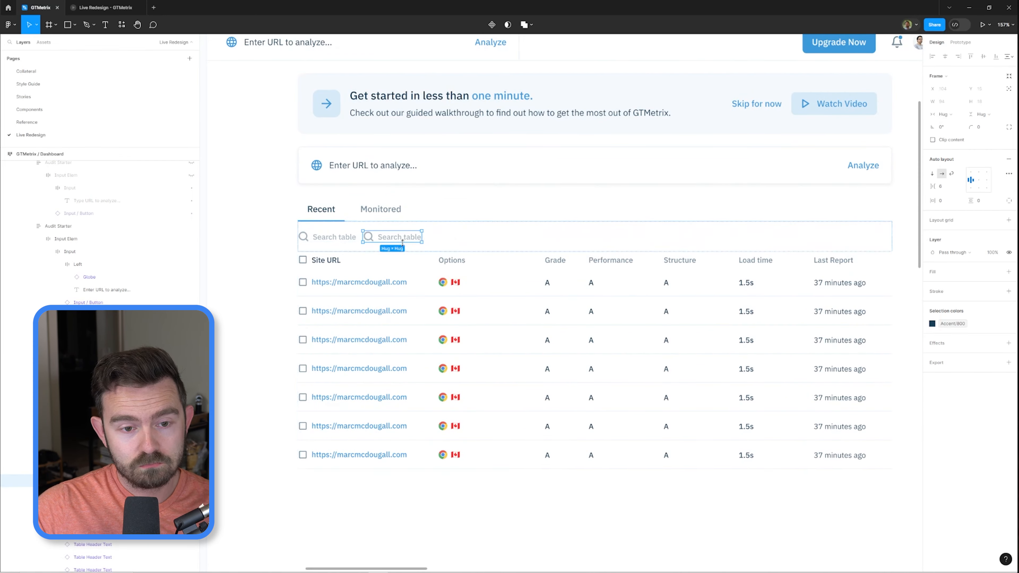
- Set the table controls' gap to auto and change the duplicated input's text to "Sort by"
left_click(943, 186)
type("auto")
key("Return")
double_click(871, 240)
type("Sort by")
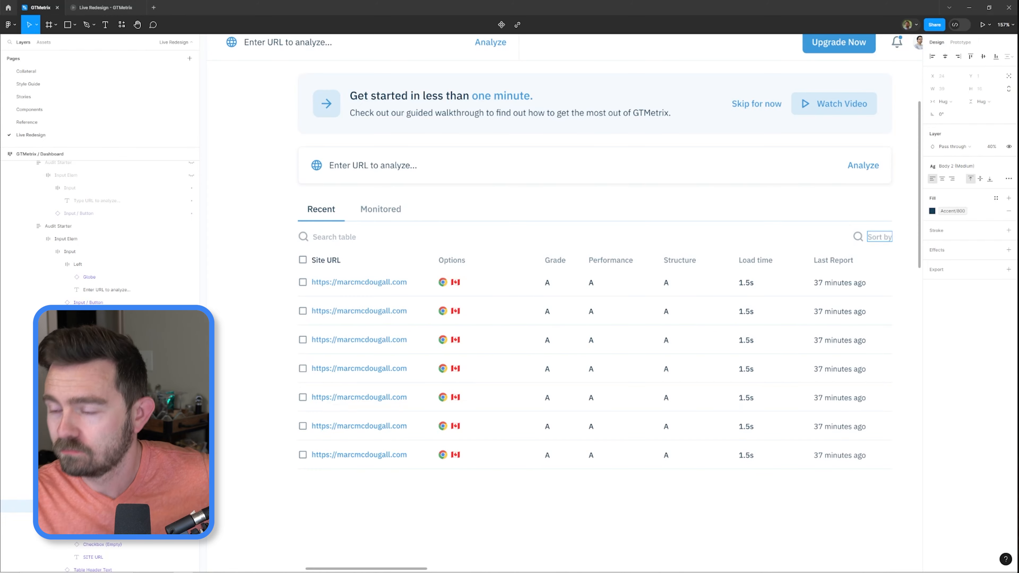
- Inspect the stroke settings of the table search icon's vectors
double_click(304, 237)
scroll(304, 243, "up", 5)
double_click(303, 225)
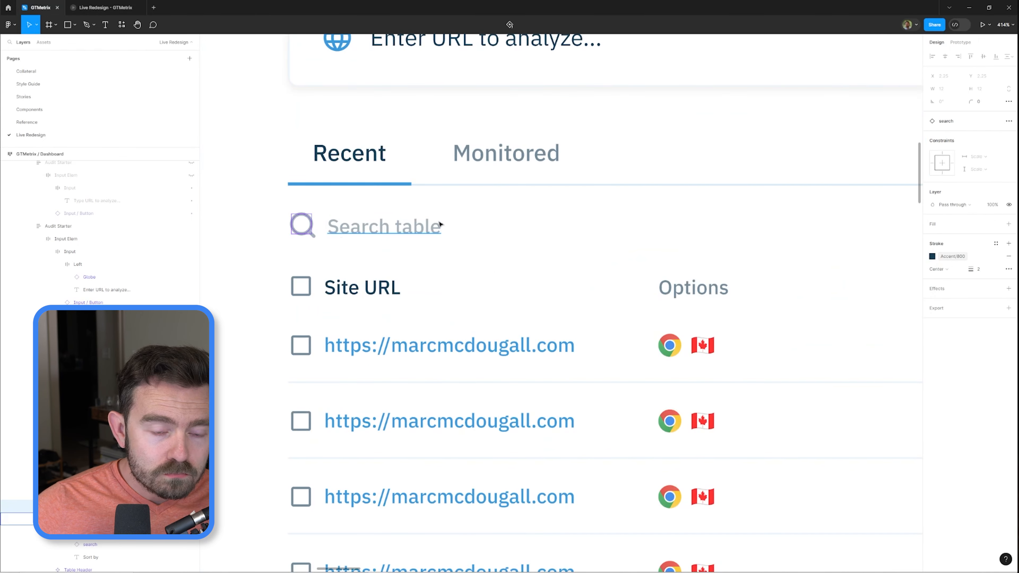
left_click(305, 227)
double_click(304, 224)
key("Return")
scroll(357, 275, "down", 5)
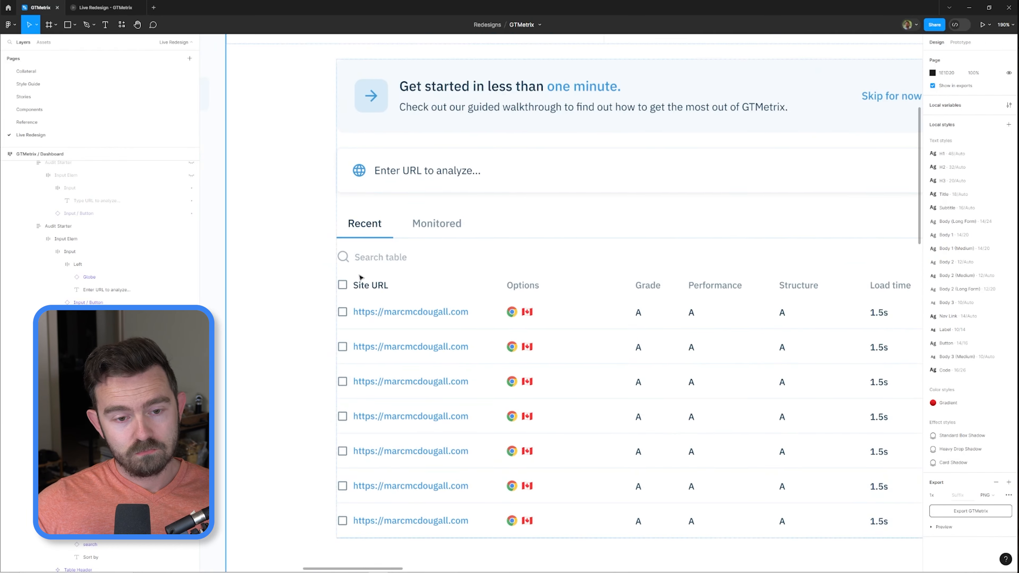
- Set the opacity of the checkbox in the Table Header Text component to 40%
scroll(346, 255, "up", 3)
left_click(402, 255, "ctrl")
scroll(402, 257, "down", 2)
left_click(475, 292)
left_click(535, 303, "ctrl")
key("4")
scroll(579, 333, "down", 10)
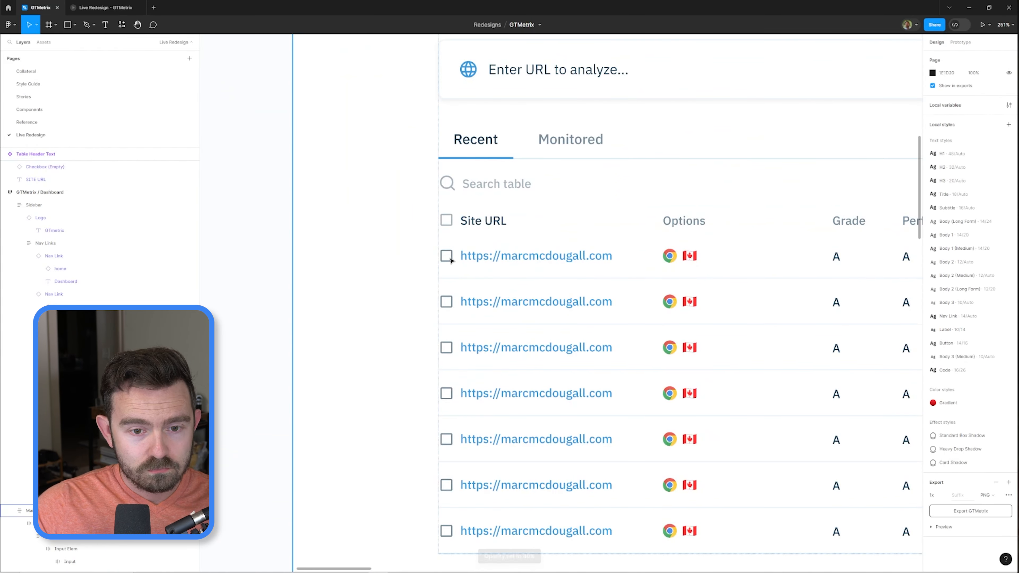
- Set the vertical padding of the table controls frame to 20
left_click(394, 185)
double_click(483, 185)
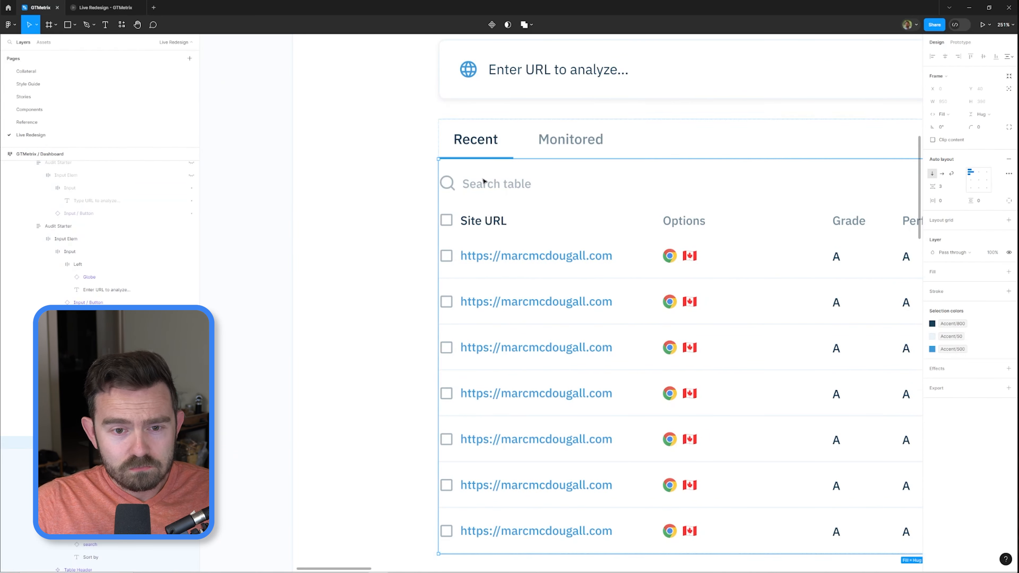
double_click(482, 185)
left_click(980, 200)
type("20")
key("Return")
left_click_drag(582, 182, 372, 196)
scroll(372, 197, "down", 3)
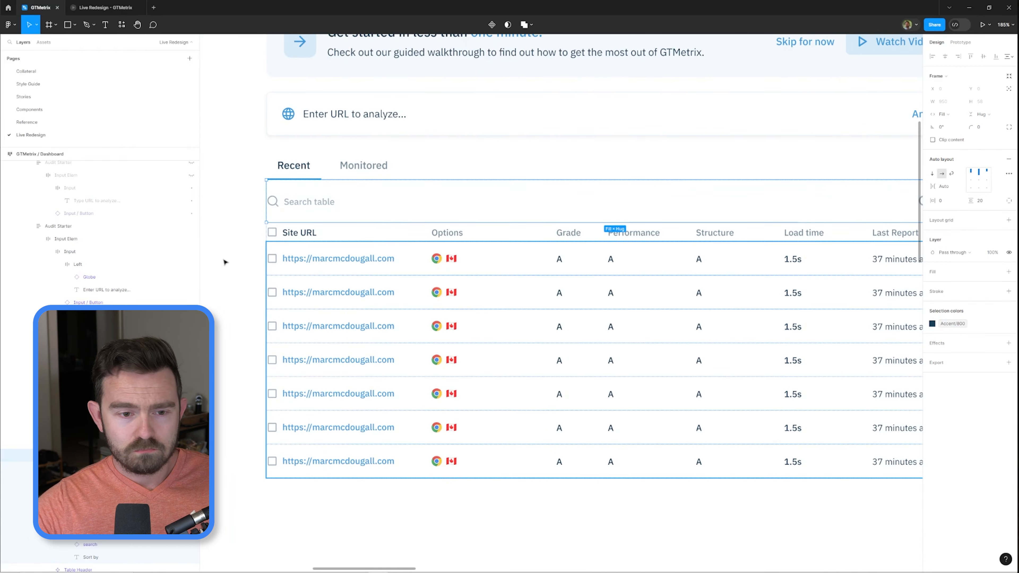
left_click(290, 265)
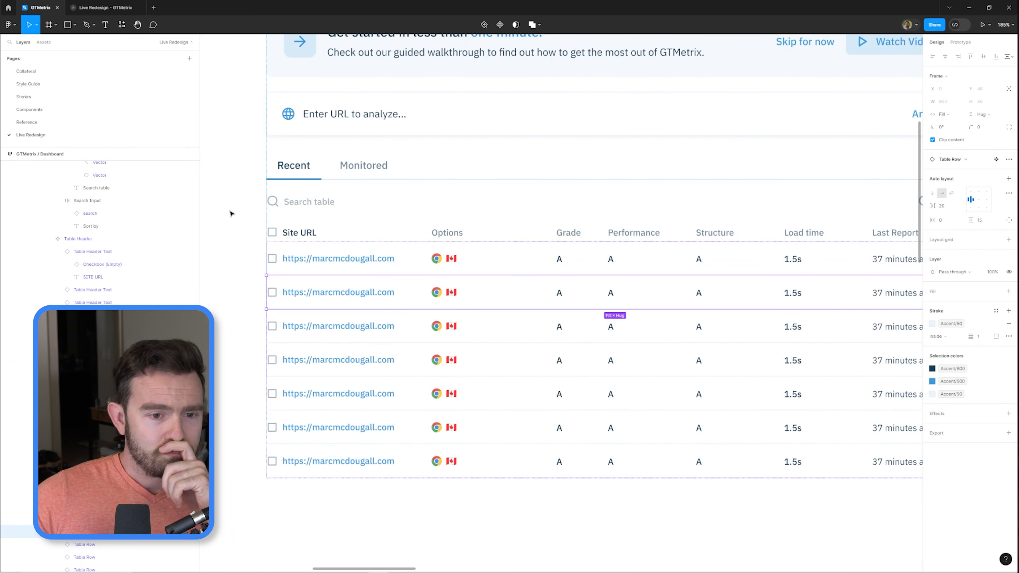
key("Escape")
scroll(405, 433, "down", 4)
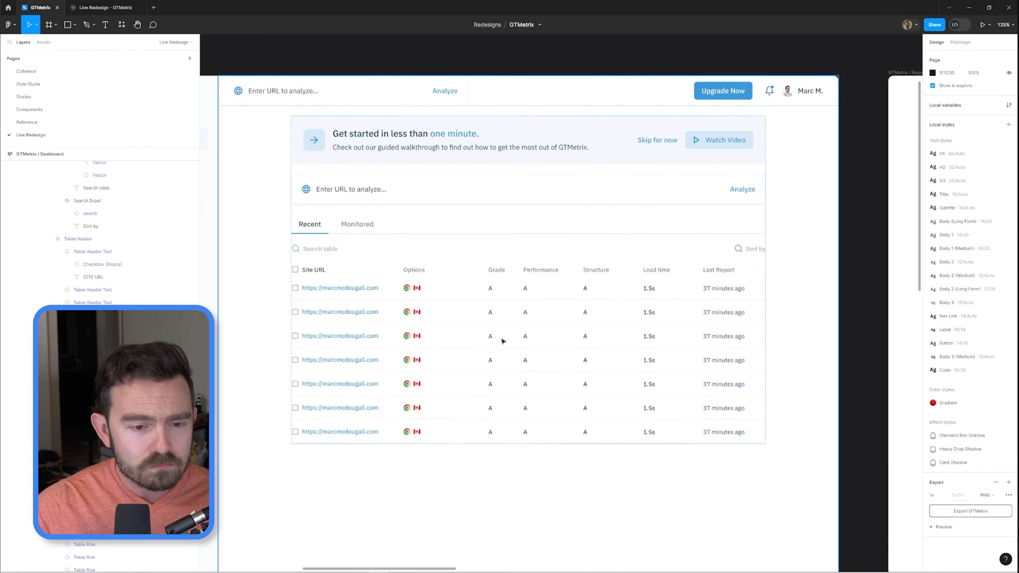
- Recolour the Grade column's "A" in the main Table Row to green, #82DC3C
scroll(417, 340, "up", 4)
left_click(630, 273, "ctrl")
double_click(534, 259)
left_click(932, 256)
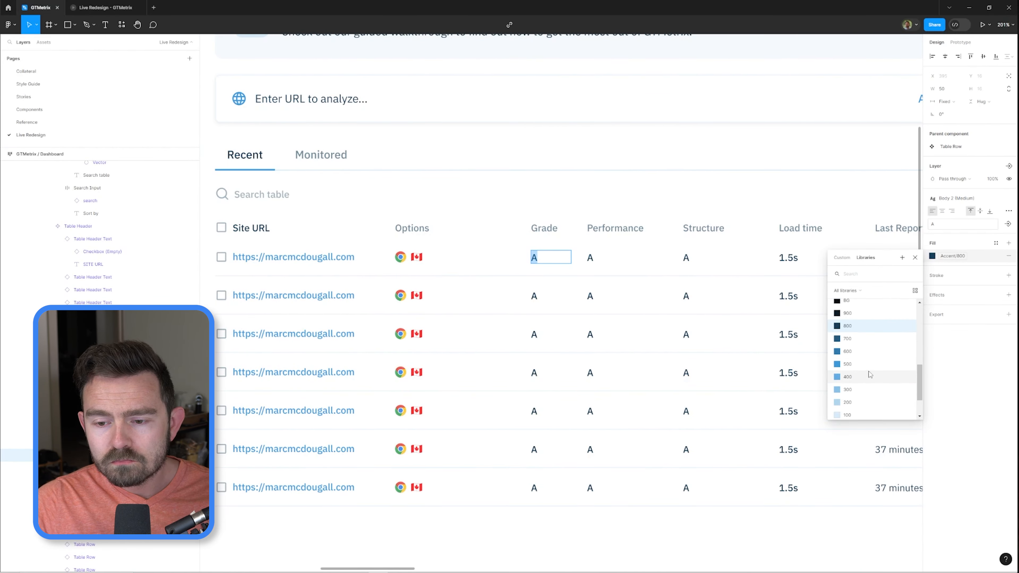
left_click(949, 259)
left_click(932, 257)
left_click(867, 388)
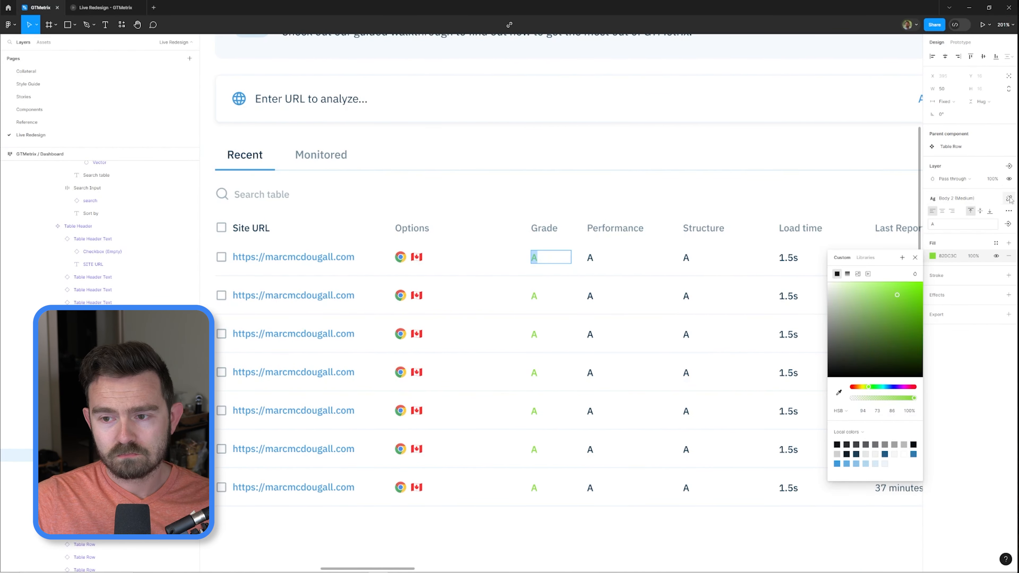
- Try the Grade column's "A" in the main Table Row in bold at size 16, detached from its text style
left_click(1008, 199)
scroll(540, 263, "down", 1)
scroll(543, 259, "up", 5)
double_click(535, 258)
left_click(984, 224)
type("16")
key("Return")
scroll(577, 225, "down", 4)
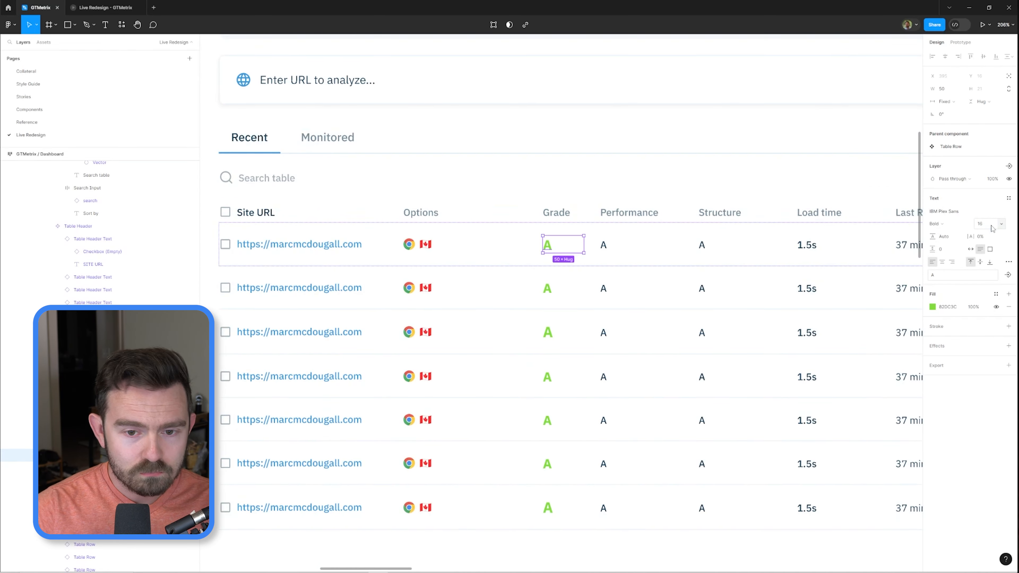
scroll(553, 225, "up", 3)
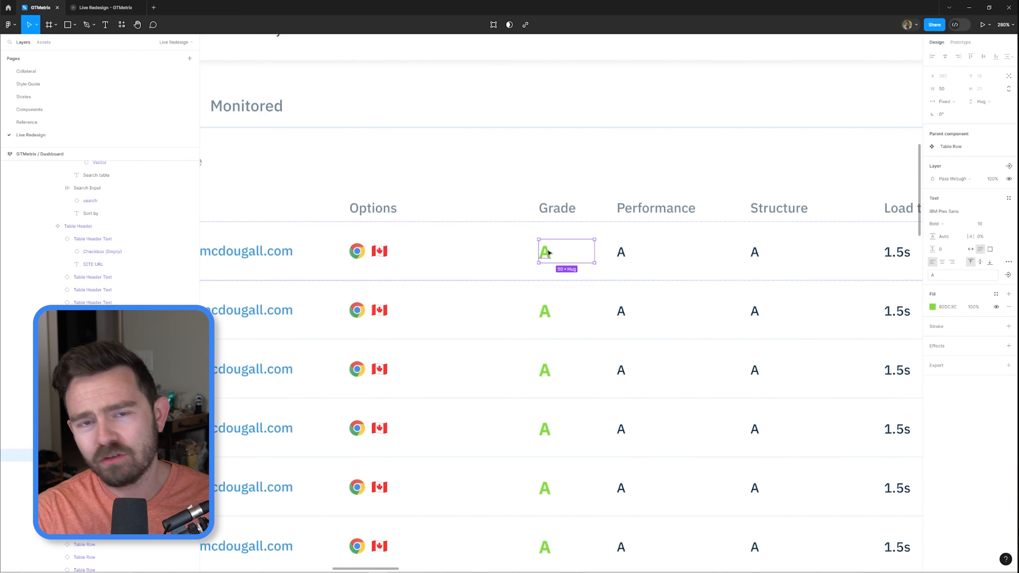
scroll(548, 249, "down", 5)
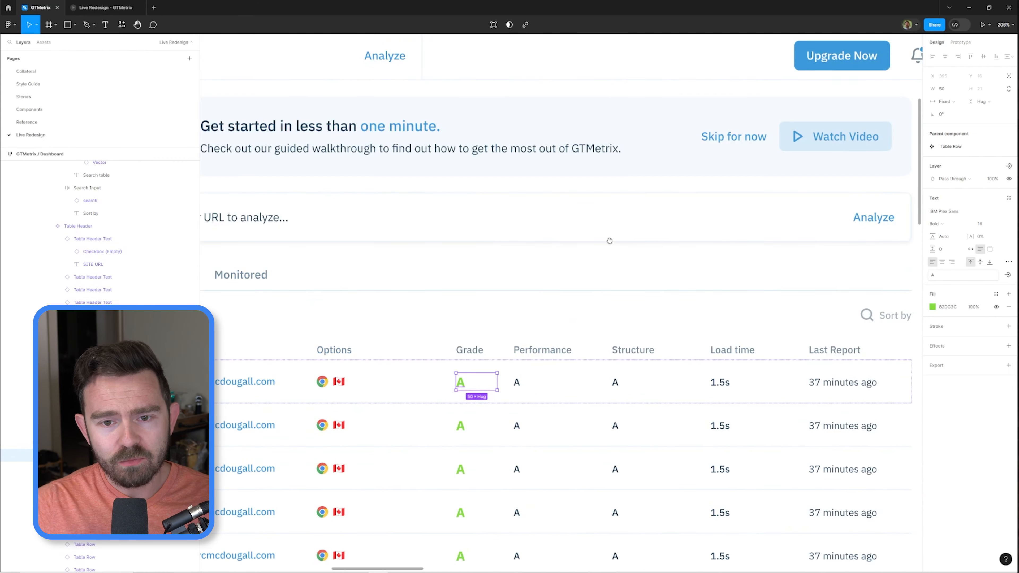
scroll(698, 265, "up", 3)
left_click_drag(514, 292, 754, 246)
left_click_drag(269, 223, 350, 229)
left_click_drag(617, 480, 546, 357)
scroll(546, 356, "up", 4)
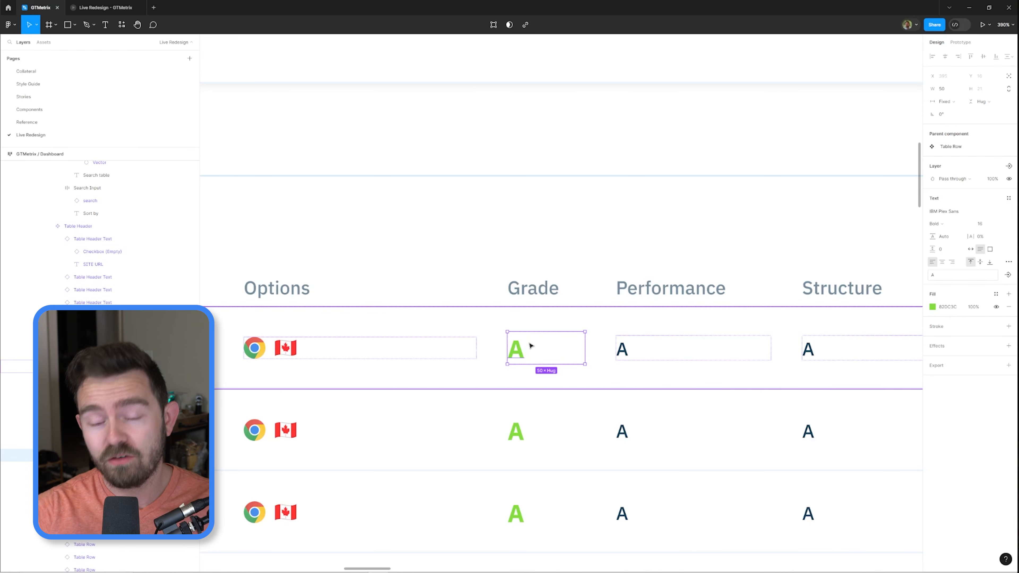
double_click(626, 348)
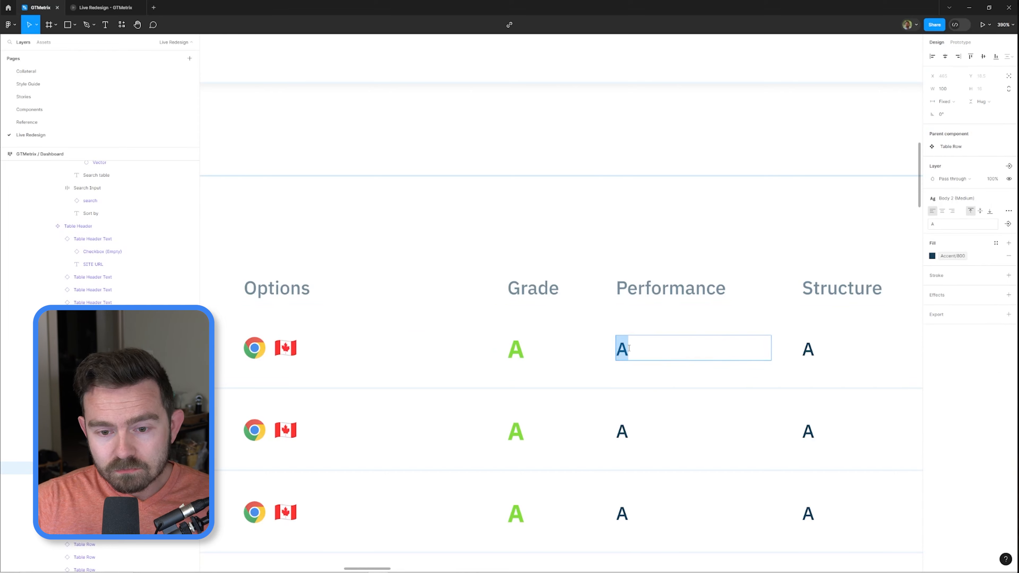
- Wrap the Grade column's "A" in two nested auto layout frames, the outer one with a fixed width of 50
left_click(521, 347)
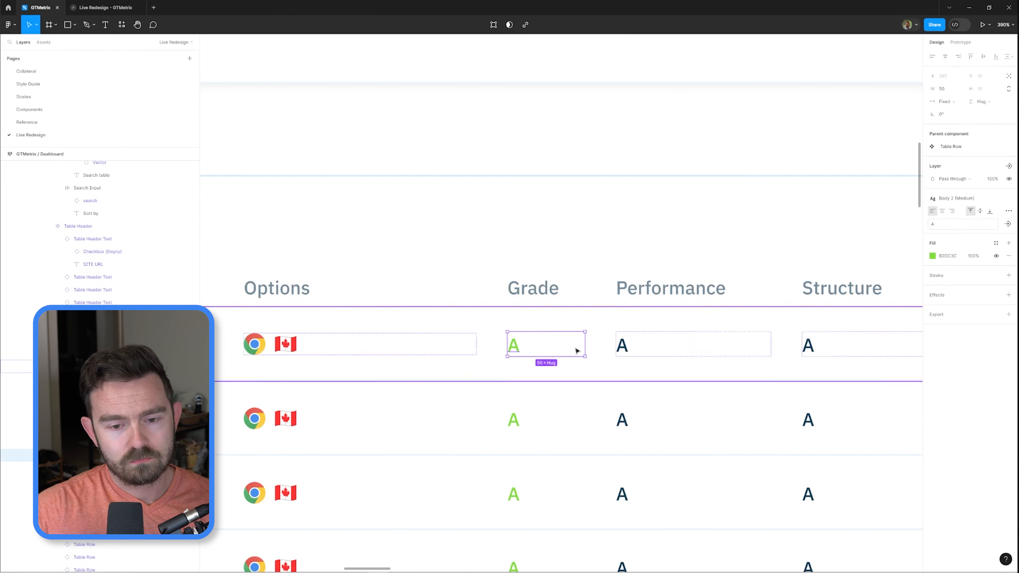
key("shift+a")
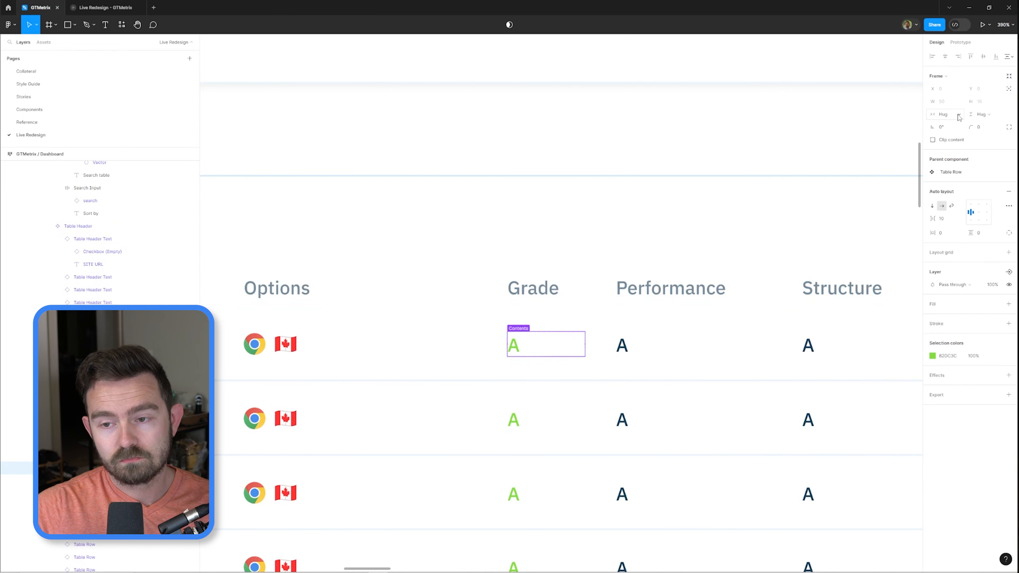
left_click(962, 112)
key("shift+Return")
left_click(943, 102)
type("50")
key("Return")
double_click(514, 347)
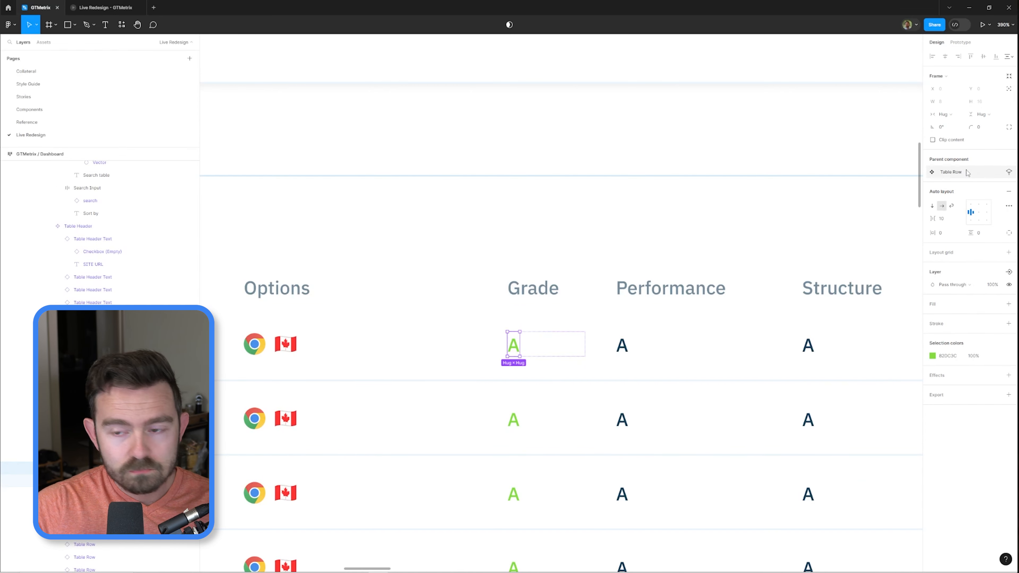
- Turn the inner frame around the Grade "A" into a filled 24 by 24 badge with corner radius 3 and horizontal padding 8
left_click(945, 235)
type("8")
left_click(996, 303)
left_click(866, 413)
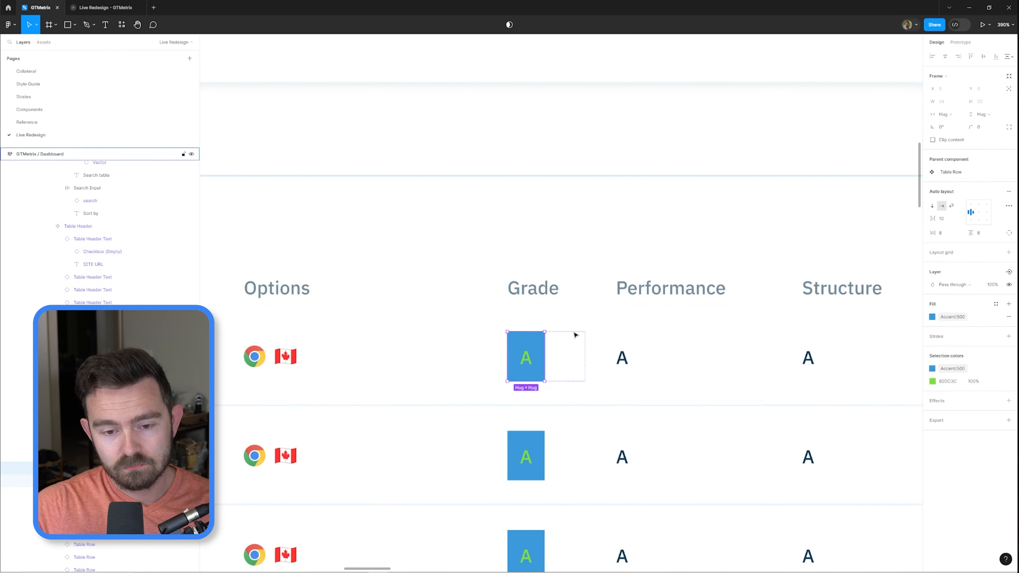
scroll(575, 334, "up", 2)
left_click(943, 101)
type("24")
key("Tab")
type("24")
key("Return")
- Change the grade badge's fill to green #6FDC3C at 26% opacity
left_click(952, 317)
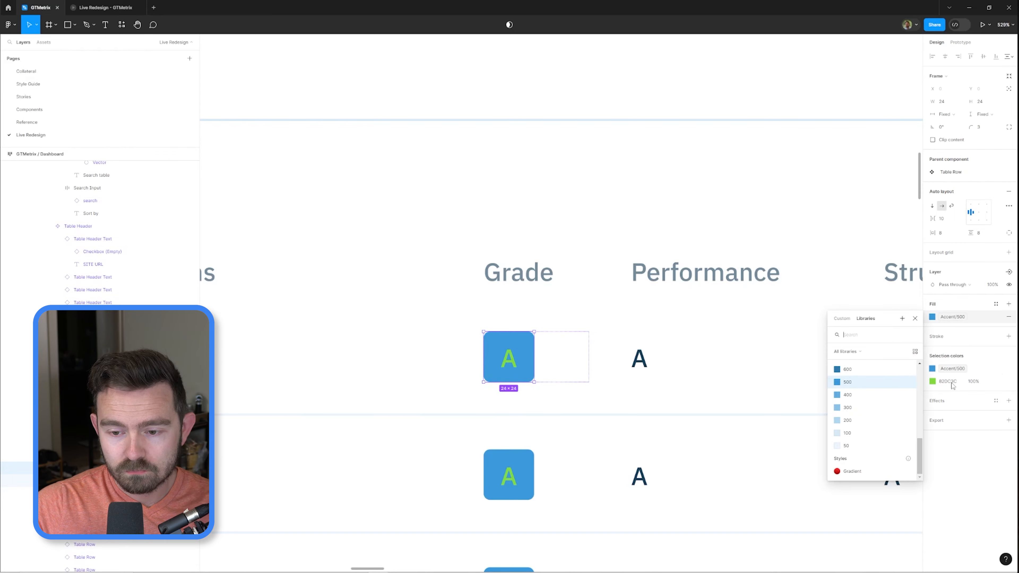
left_click(996, 368)
left_click(932, 368)
left_click_drag(882, 474, 868, 472)
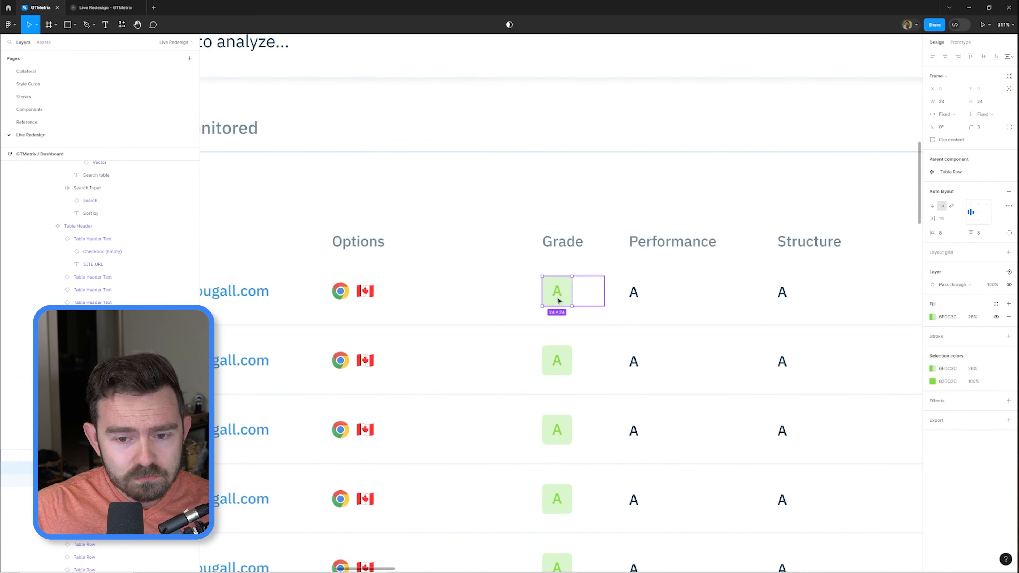
key("Tab")
type("20")
key("Return")
left_click(736, 204)
scroll(735, 253, "down", 3)
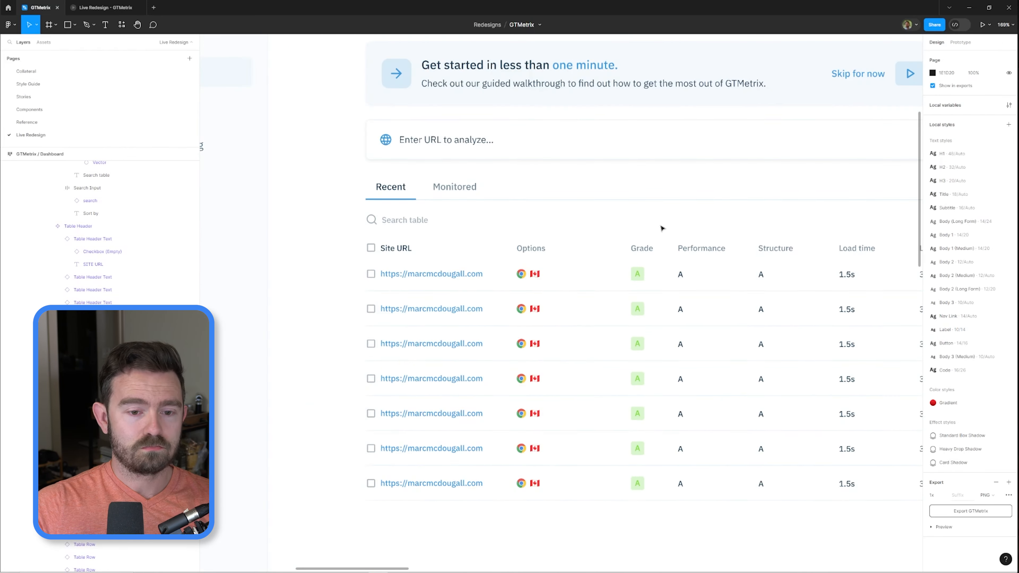
- Wrap the Performance column's "A" in the main Table Row in an auto layout frame with a fixed width of 100
left_click_drag(662, 173, 550, 259)
scroll(882, 141, "up", 3)
scroll(562, 229, "down", 3)
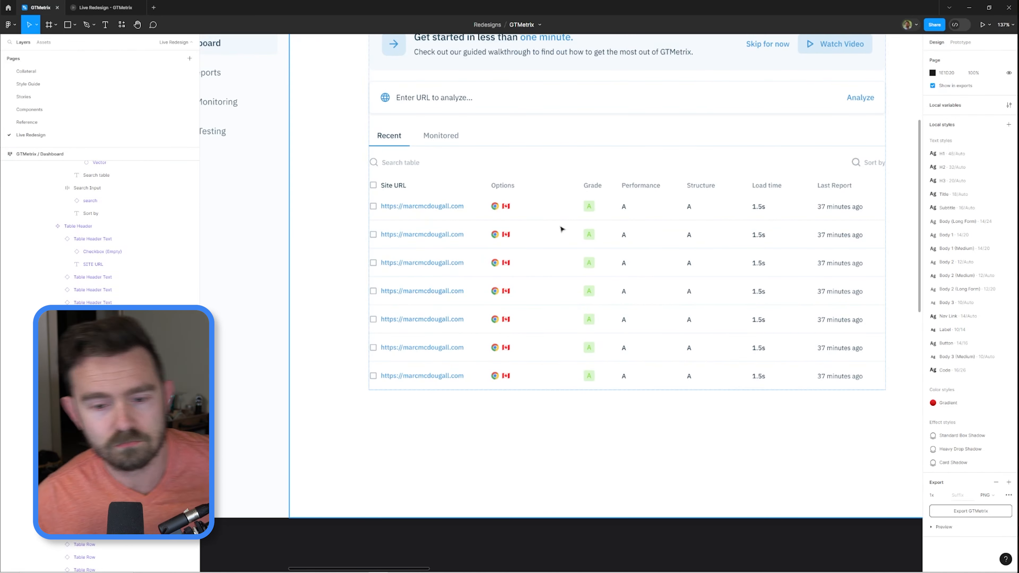
scroll(584, 357, "down", 1)
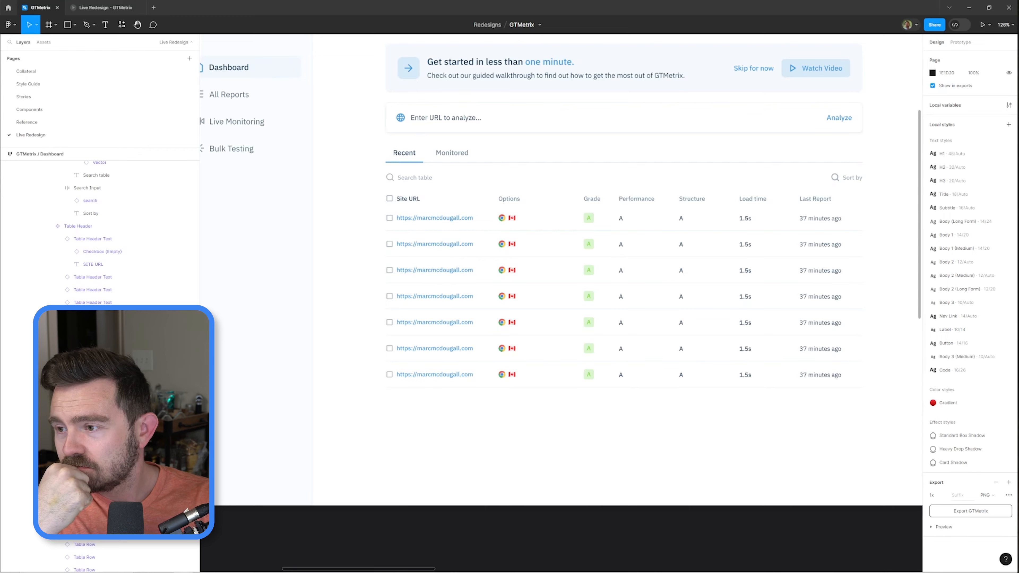
double_click(541, 198)
scroll(635, 227, "up", 5)
double_click(591, 213)
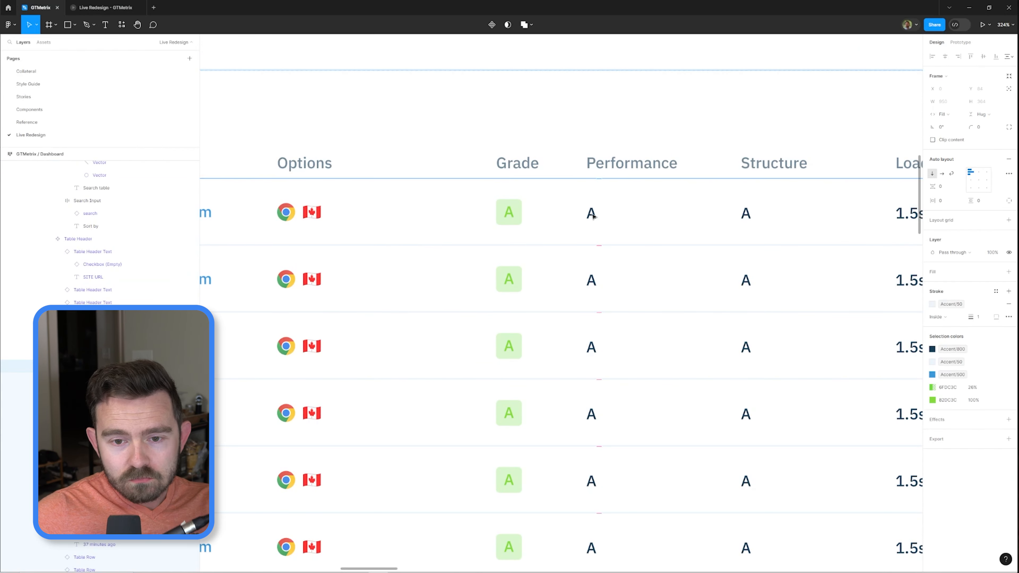
double_click(591, 213)
key("shift+a")
key("Return")
key("shift+Return")
left_click(947, 114)
left_click(948, 104)
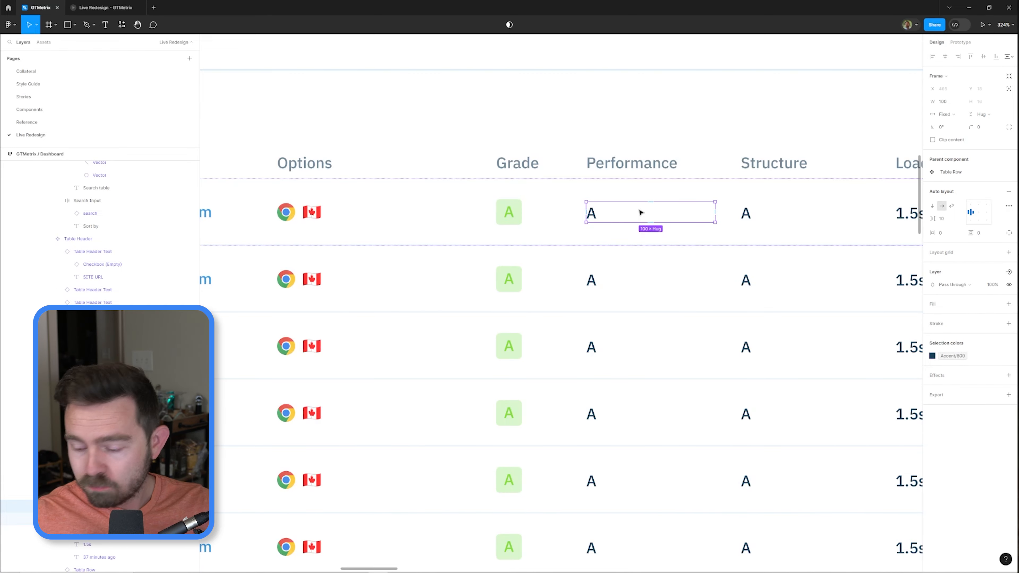
- Nest the Performance "A" in a further auto layout frame and fill that frame with the grade badge's pale green, #DAF6CD
scroll(616, 195, "down", 2)
key("Return")
key("shift+a")
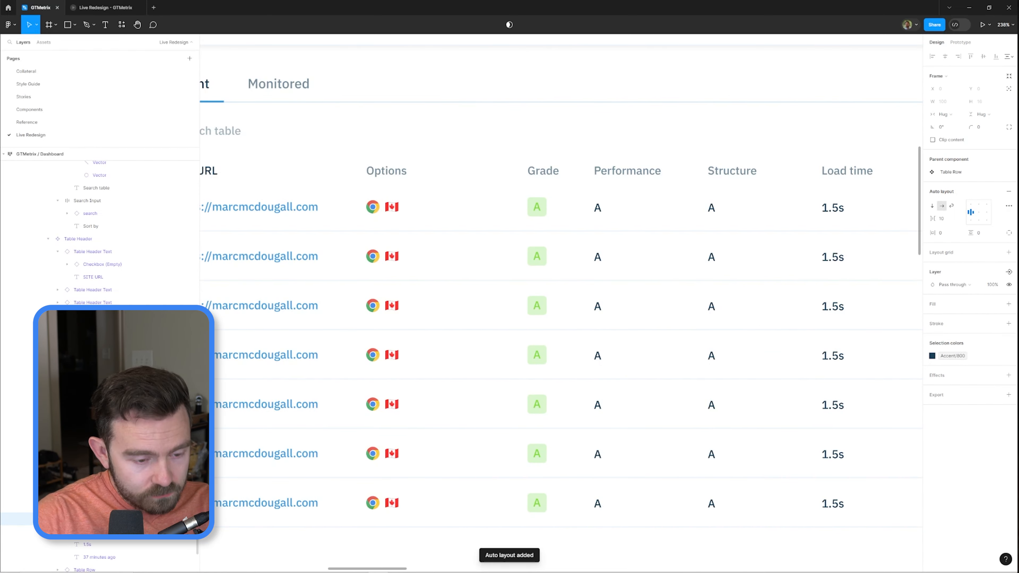
left_click(847, 372)
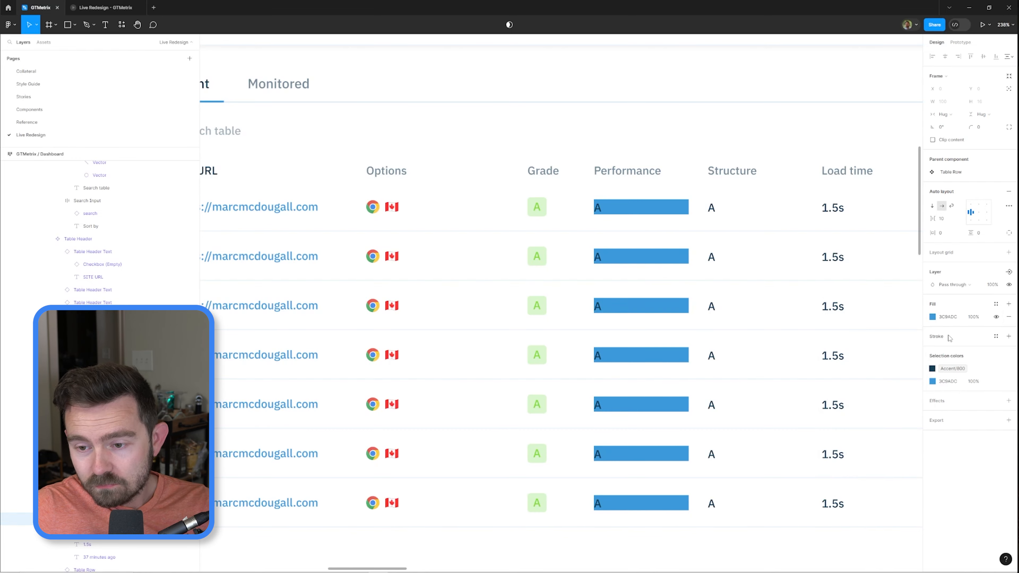
left_click(932, 317)
left_click(544, 213)
left_click(657, 207)
left_click(932, 317)
key("i")
left_click(544, 208)
key("Escape")
key("ctrl+v")
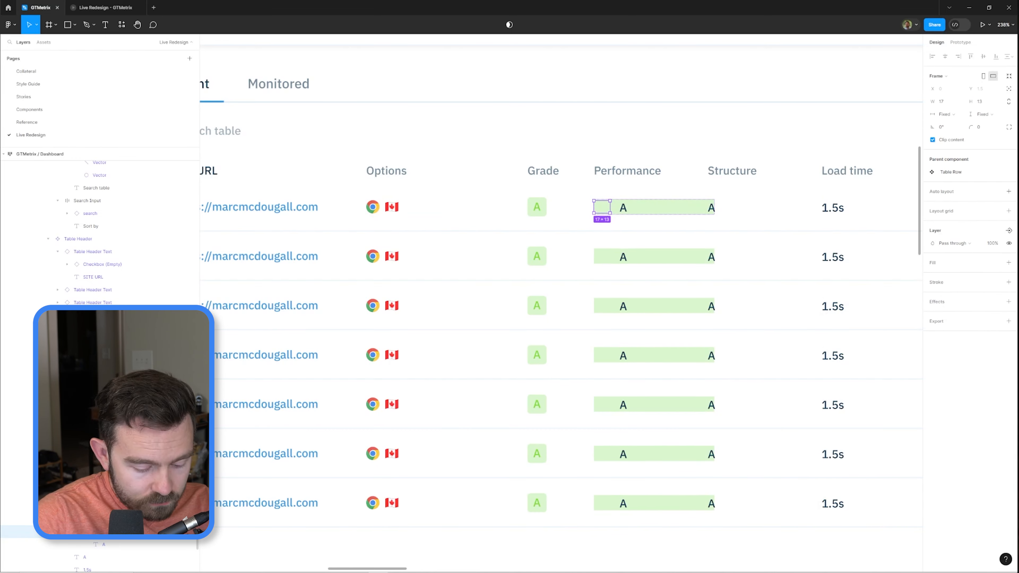
- Delete the Performance "A", let the pale green track fill its container's width, and widen the frame inside it to 90
left_click(671, 207)
key("Delete")
key("Return")
left_click(947, 114)
left_click(954, 130)
scroll(579, 245, "up", 2)
left_click_drag(629, 183, 740, 184)
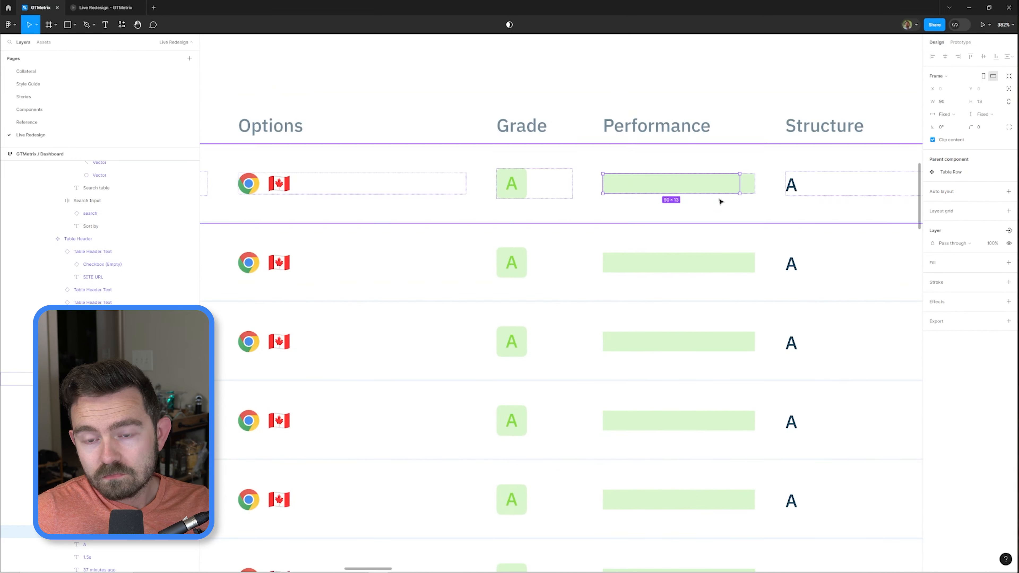
- Fill the inner Performance bar with the grade letter's green, #82DC3C, and round the surrounding track with corner radius 3, clipping its content
left_click(996, 263)
left_click(1009, 262)
key("i")
left_click(518, 183)
scroll(535, 252, "up", 1)
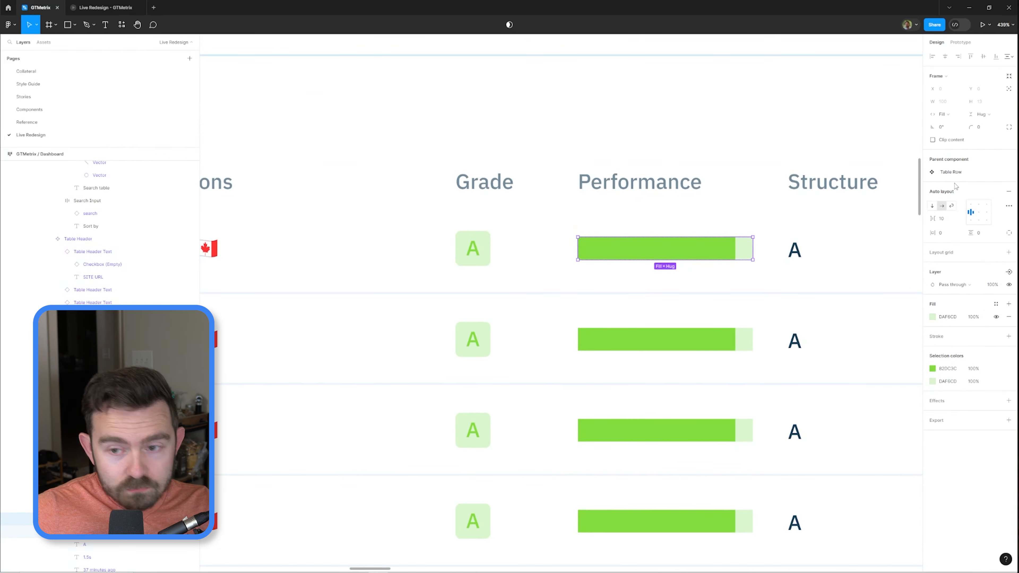
key("shift+Return")
left_click(979, 127)
type("4")
scroll(666, 270, "down", 6)
left_click(696, 220)
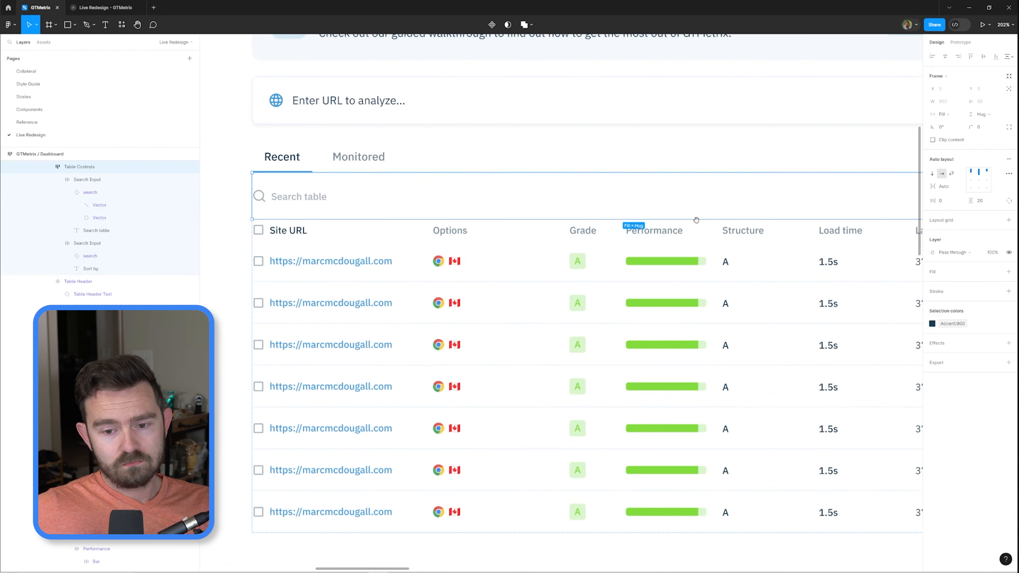
- Add a "98" score text before the Performance bar in the main Table Row and colour it Accent/800
scroll(678, 266, "up", 4)
key("t")
left_click(611, 266)
key("shift+a")
left_click(996, 243)
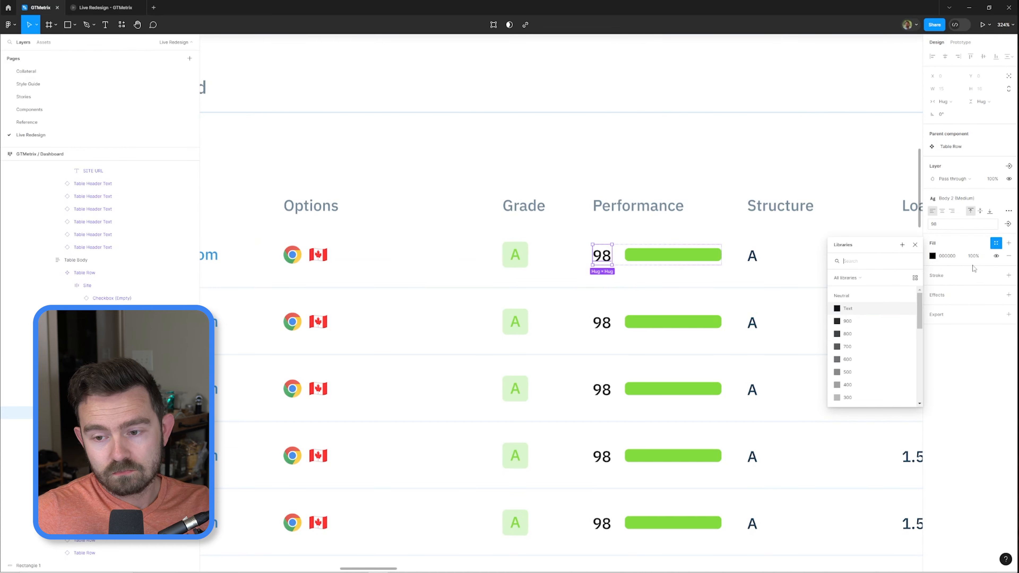
scroll(870, 331, "down", 5)
left_click(869, 330)
scroll(707, 256, "down", 1)
key("shift+Return")
- Shorten the green Performance bar so that a small part of the pale track shows at its end
left_click(648, 256, "ctrl")
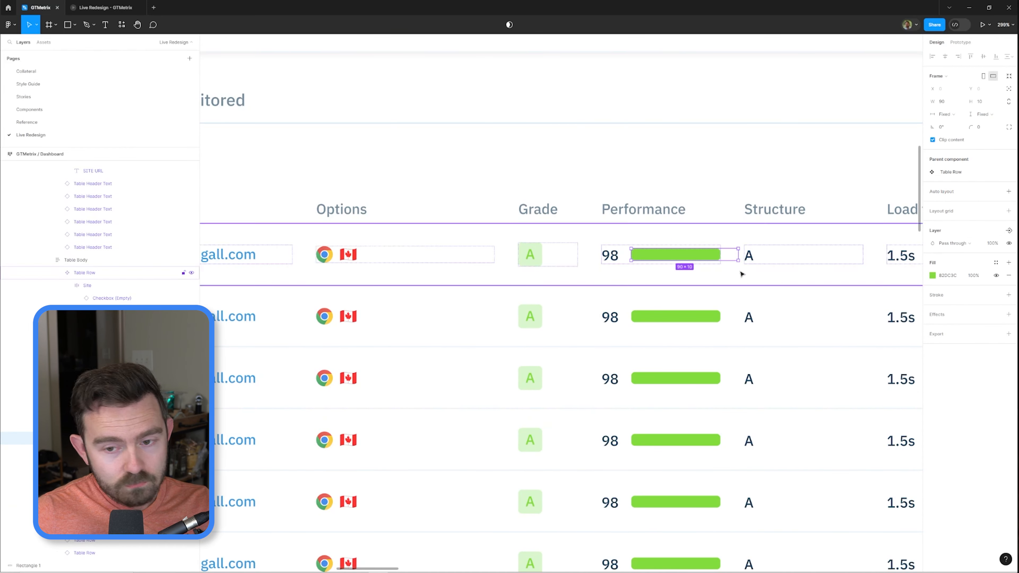
left_click_drag(701, 256, 710, 256)
scroll(600, 278, "down", 4)
scroll(602, 277, "up", 4)
- Try placing the "98" score after the Performance bar instead of before it
left_click(543, 286, "ctrl")
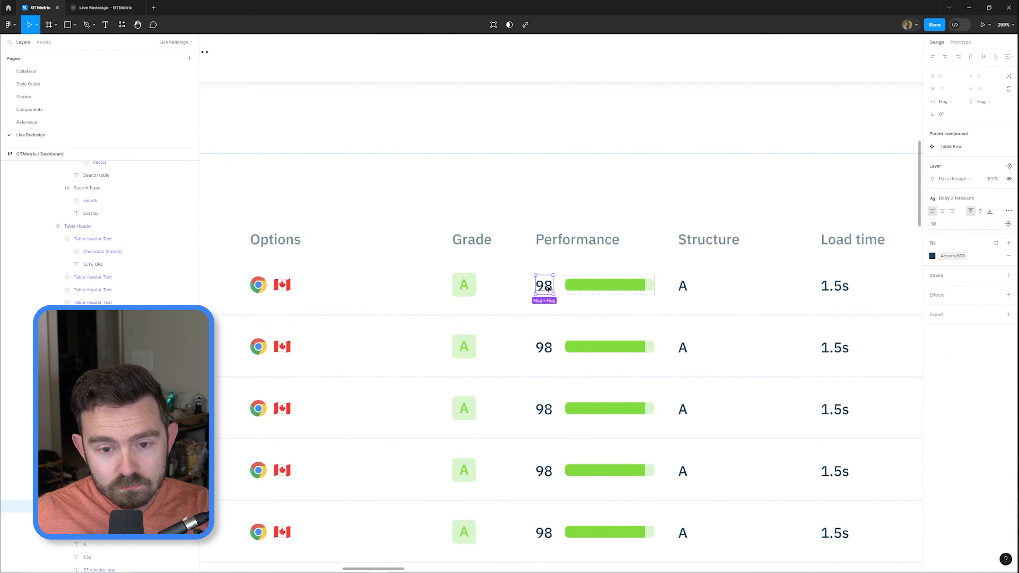
key("Right")
left_click(578, 239)
scroll(582, 346, "down", 6)
scroll(597, 344, "up", 4)
left_click(573, 294, "ctrl")
left_click(632, 295, "ctrl")
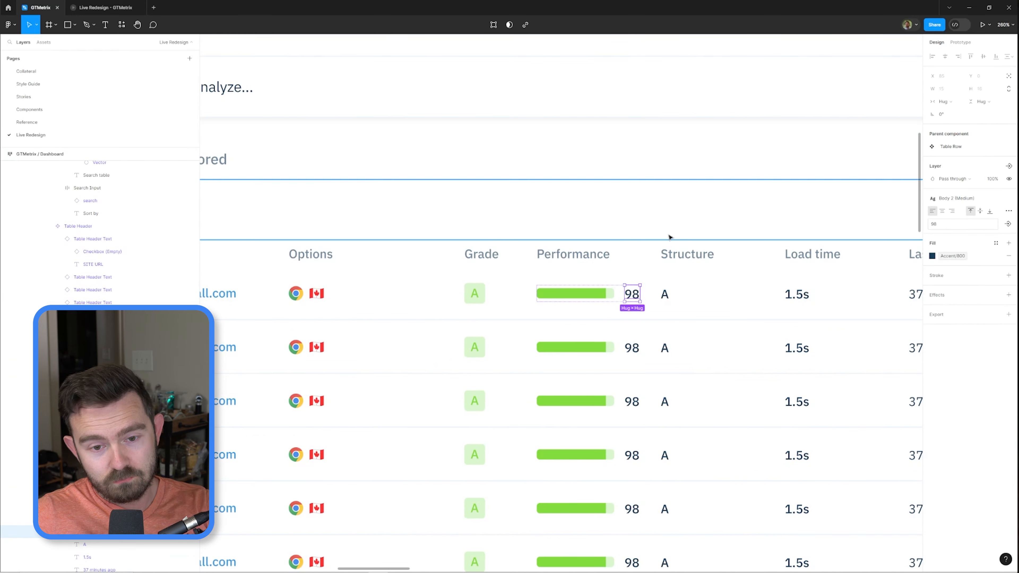
key("Left")
key("Escape")
scroll(616, 298, "down", 4)
- Duplicate the Performance score and bar, and replace the Structure column's "A" with the copy
left_click(558, 286)
left_click(558, 286, "ctrl")
key("ctrl+d")
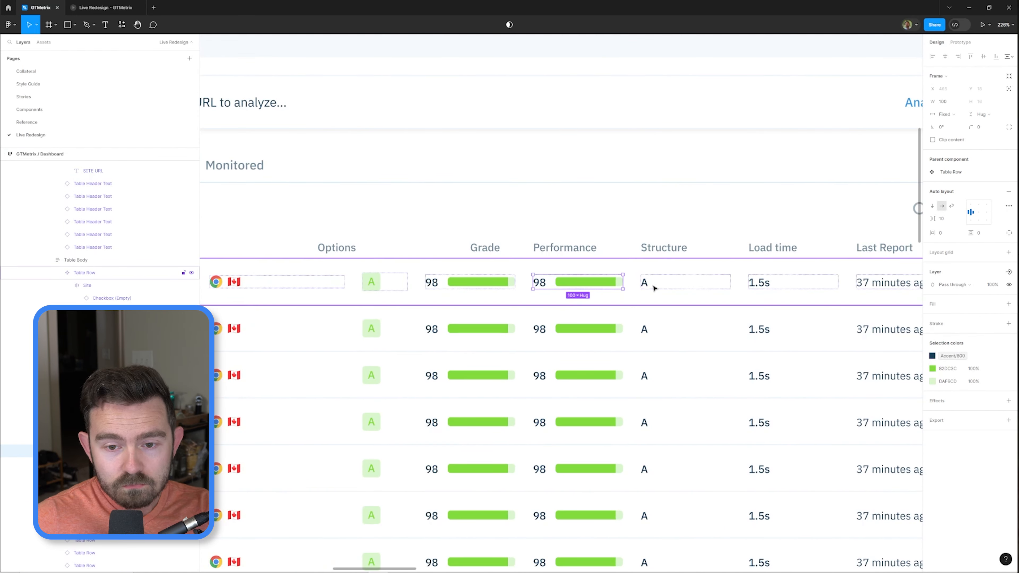
left_click(647, 284, "ctrl")
key("Delete")
- Change the Structure score to 64 and shorten its filled bar to a width of 45
double_click(647, 283, "ctrl")
type("42")
key("Escape")
key("Escape")
double_click(647, 282, "ctrl")
type("64")
left_click(706, 282)
scroll(704, 280, "up", 4)
left_click_drag(740, 284, 703, 283)
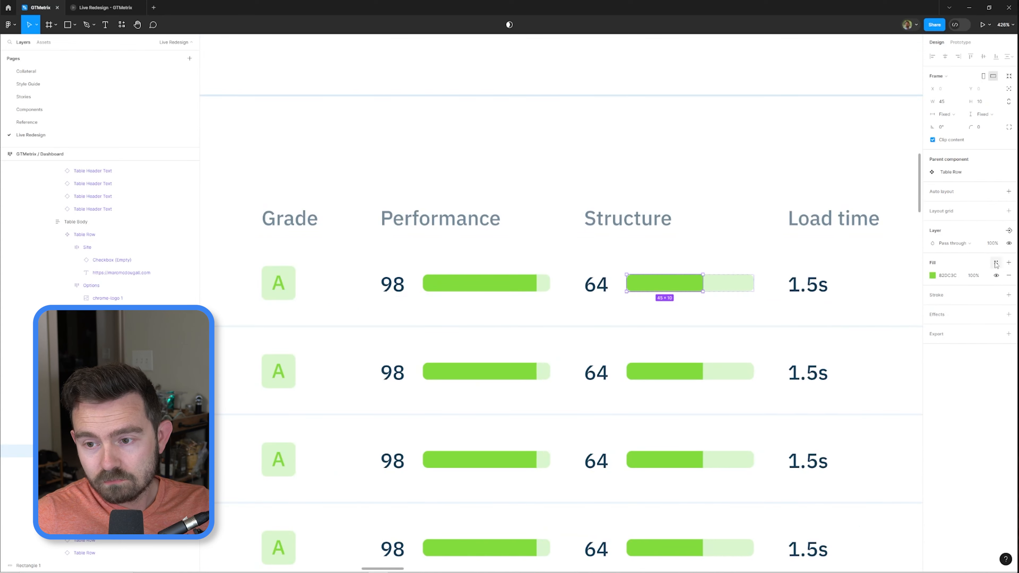
- Recolour the Structure score's filled bar yellow and its track #DCC23C at 20% opacity
left_click(933, 276)
left_click_drag(867, 407, 863, 409)
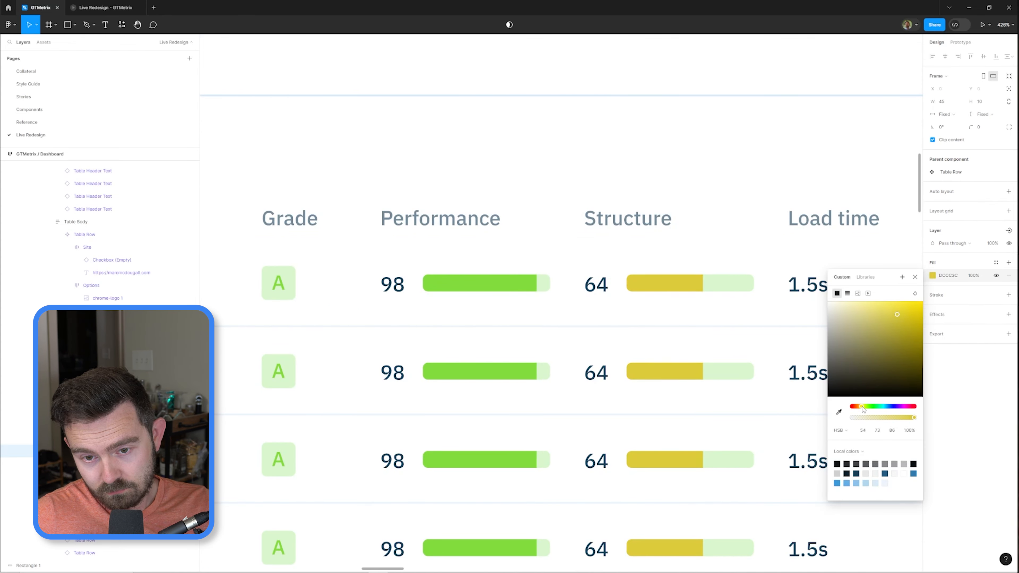
left_click(730, 284)
left_click(933, 316)
left_click(838, 452)
left_click(682, 284)
left_click(973, 317)
type("20")
key("Return")
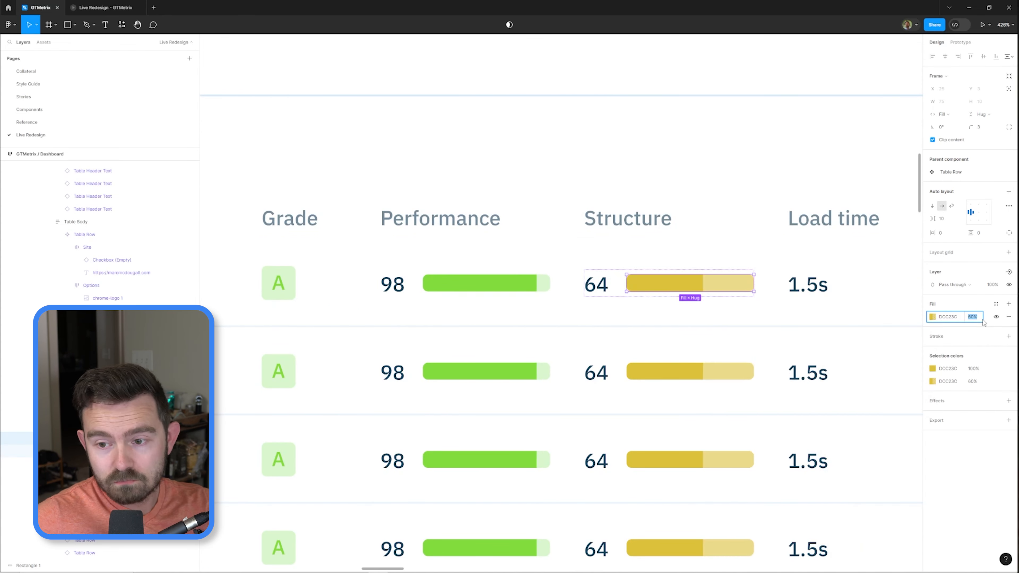
double_click(546, 285)
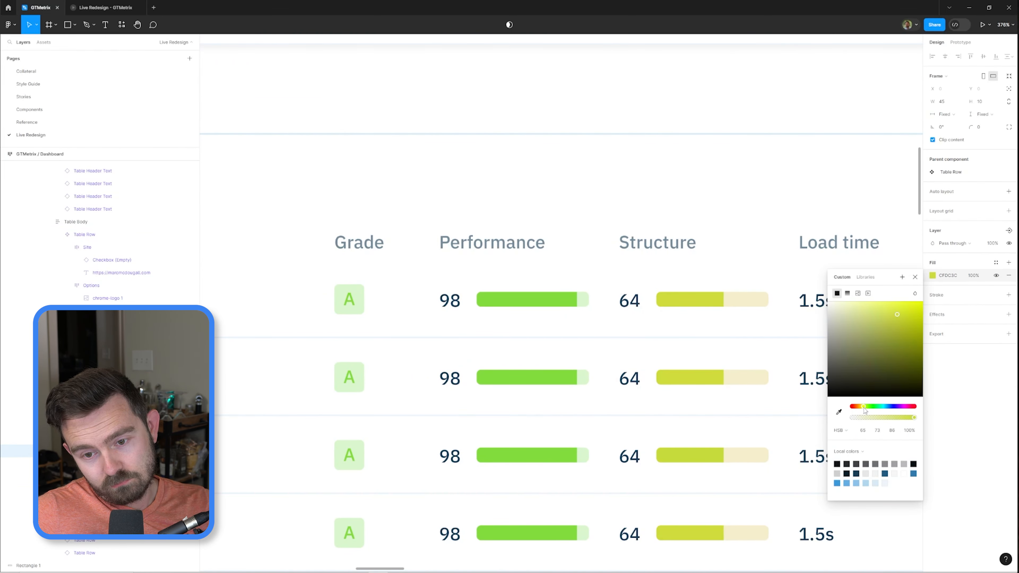
left_click_drag(864, 409, 861, 409)
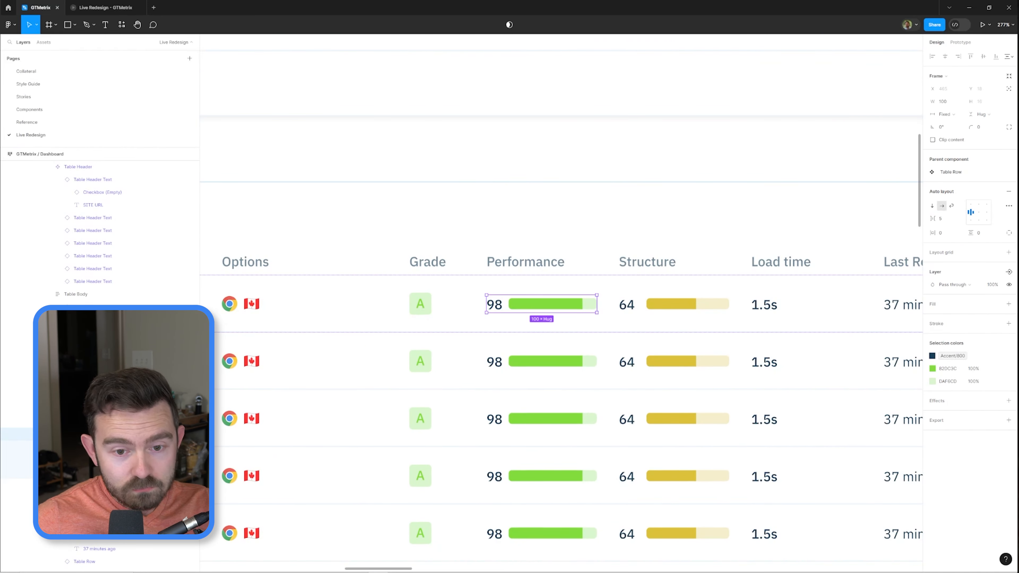
- Detach the "98" and "64" score texts from the Body 2 (Medium) style and trim their vertical bounds from cap height to baseline
double_click(495, 305)
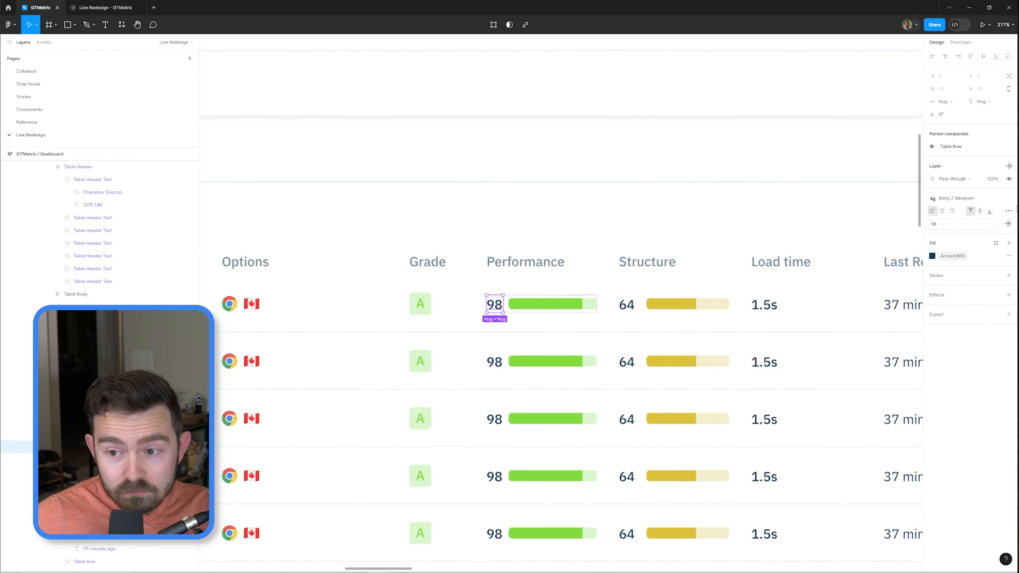
left_click(1009, 211)
left_click(1009, 198)
left_click(914, 353)
double_click(627, 306)
left_click(1008, 199)
left_click(1007, 261)
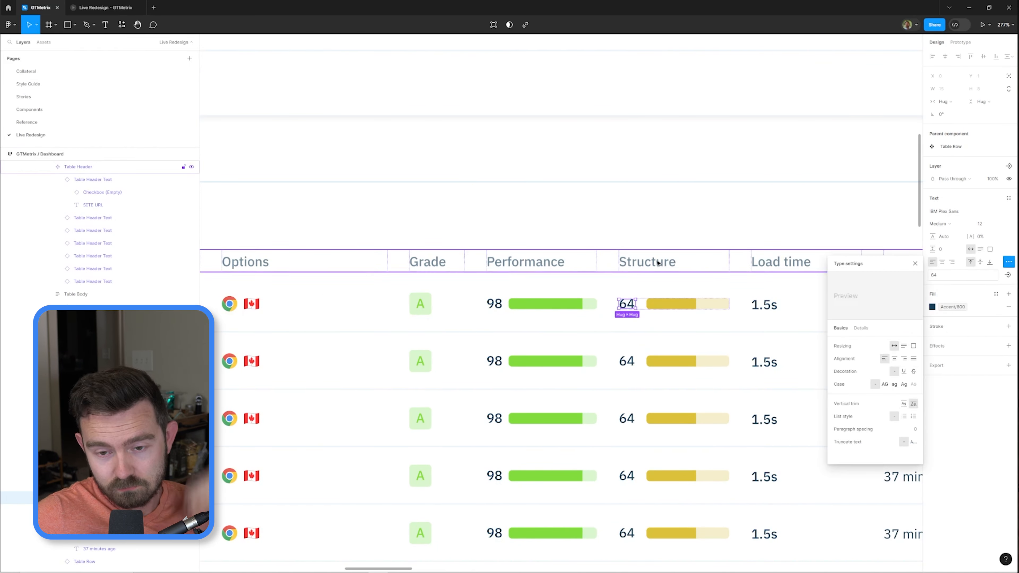
double_click(494, 305)
double_click(627, 305)
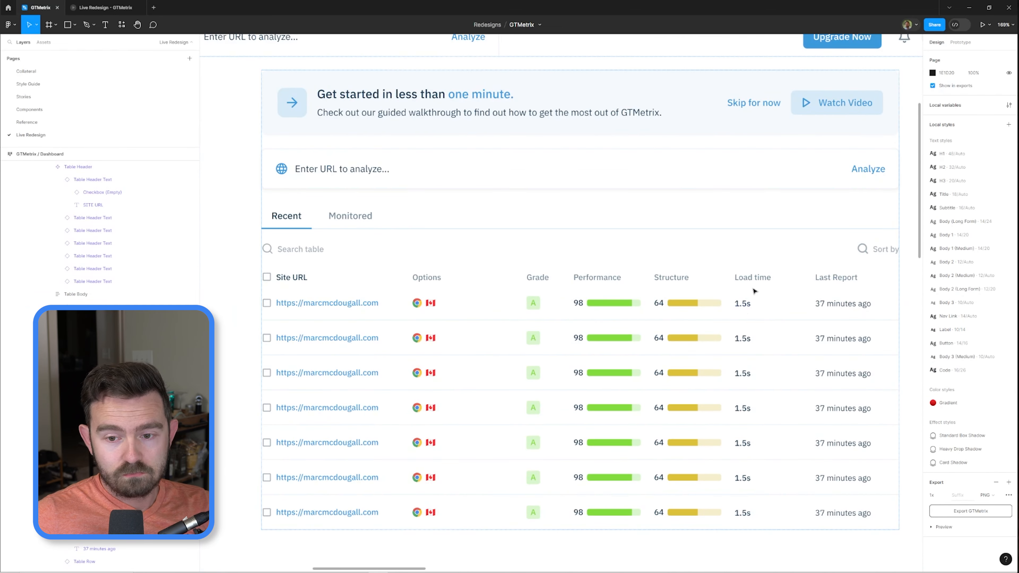
- Reduce the opacity of the Last Report text in the table row to 60%
double_click(750, 304)
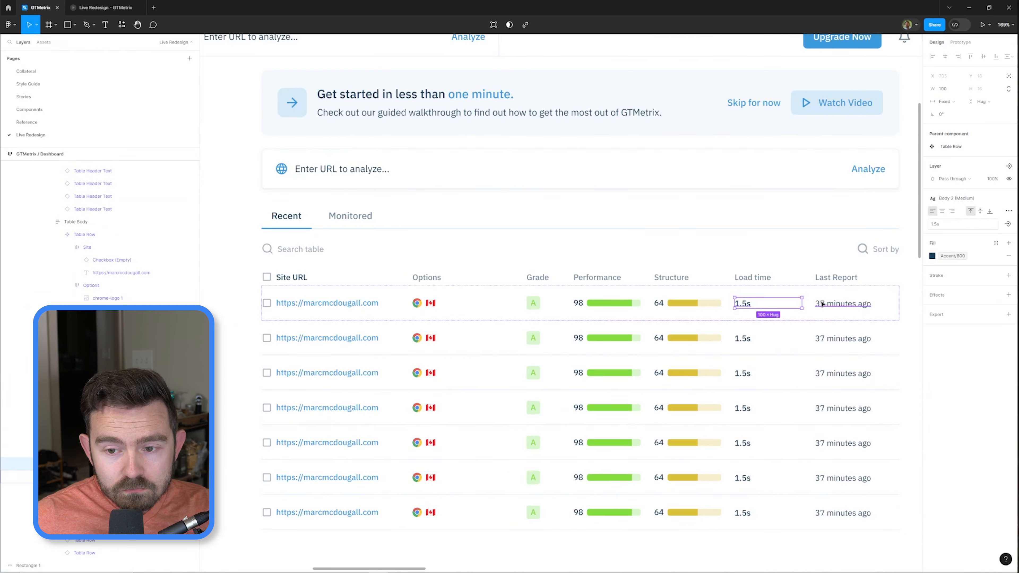
key("6")
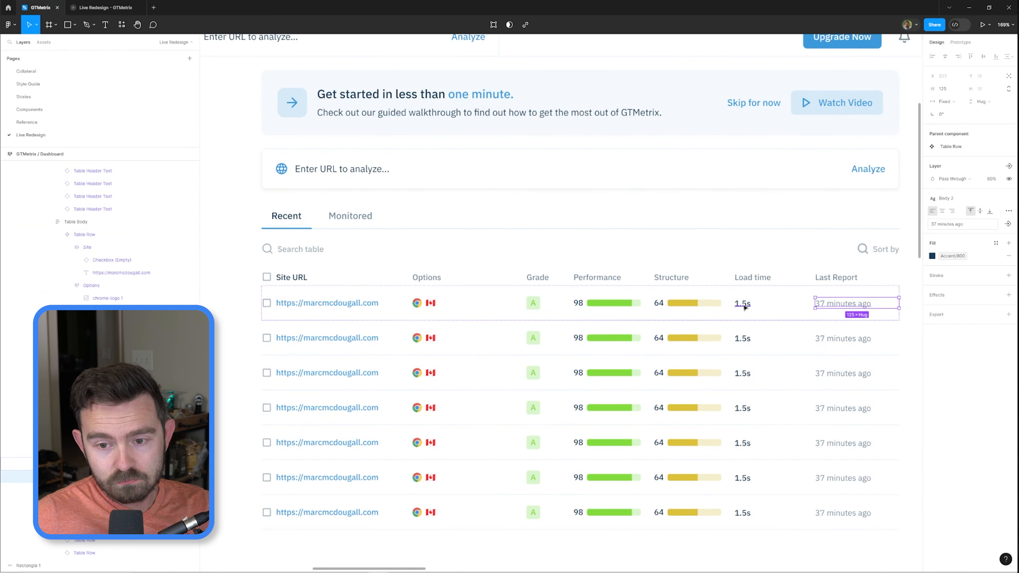
scroll(786, 309, "down", 2)
scroll(771, 325, "up", 3)
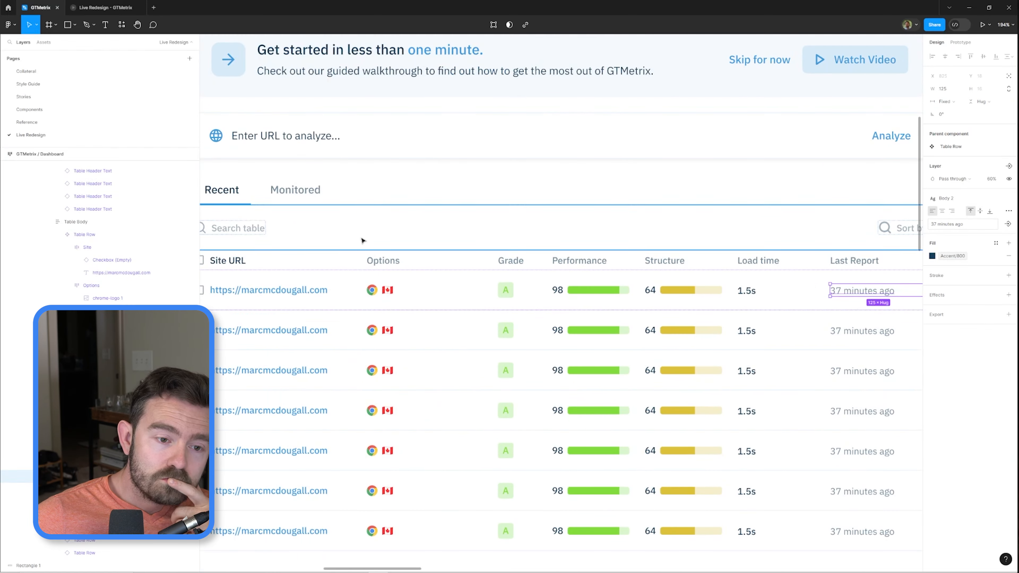
- Set the padding of the audit table's header row to 10
left_click(362, 239)
scroll(601, 233, "down", 2)
left_click(539, 281)
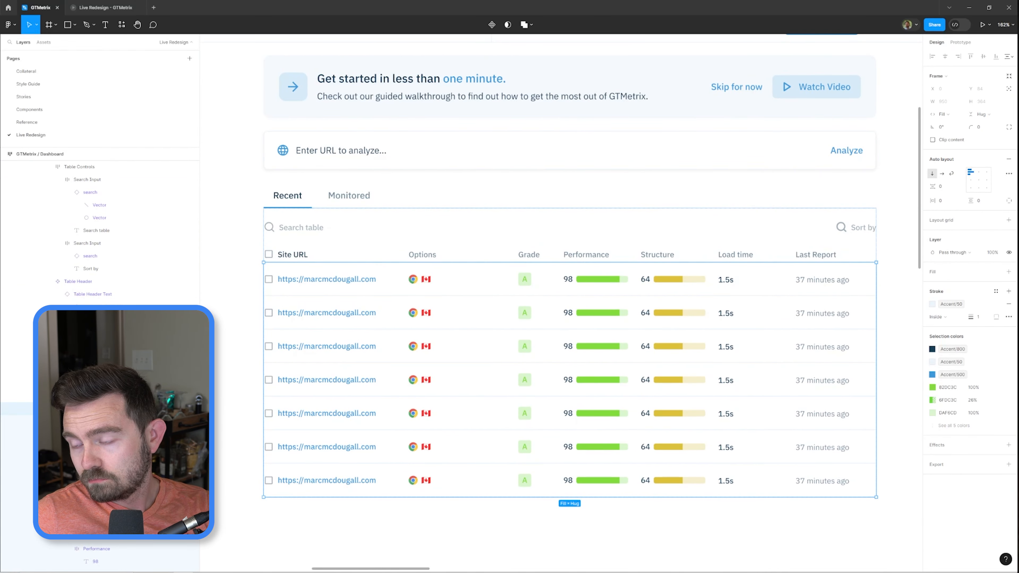
double_click(345, 282)
left_click(418, 261)
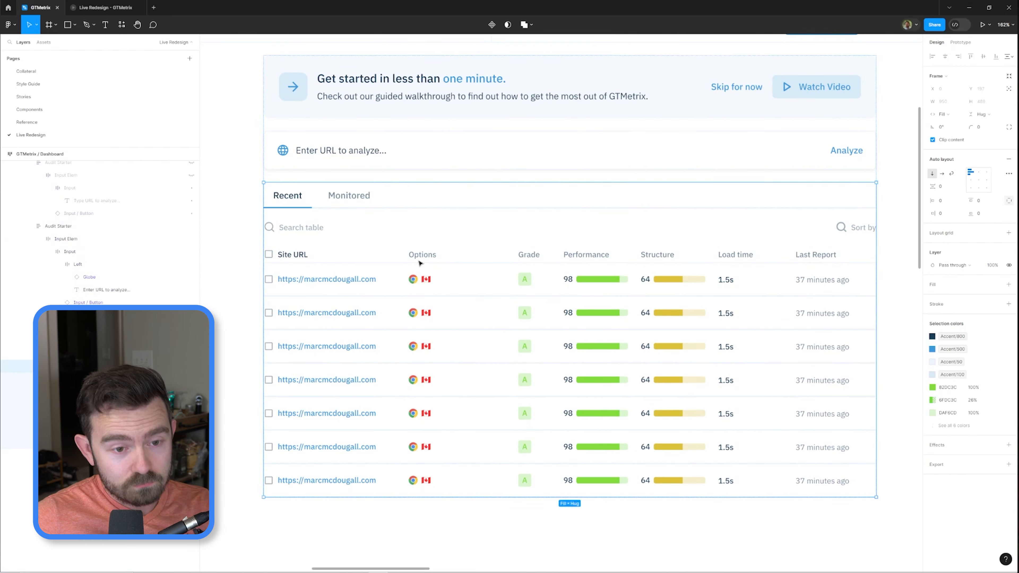
double_click(595, 255)
left_click(980, 252)
type("10")
key("Return")
- Limit the strokes of the main table row and the table header to their bottom edges
left_click(428, 222)
double_click(392, 288)
left_click(996, 356)
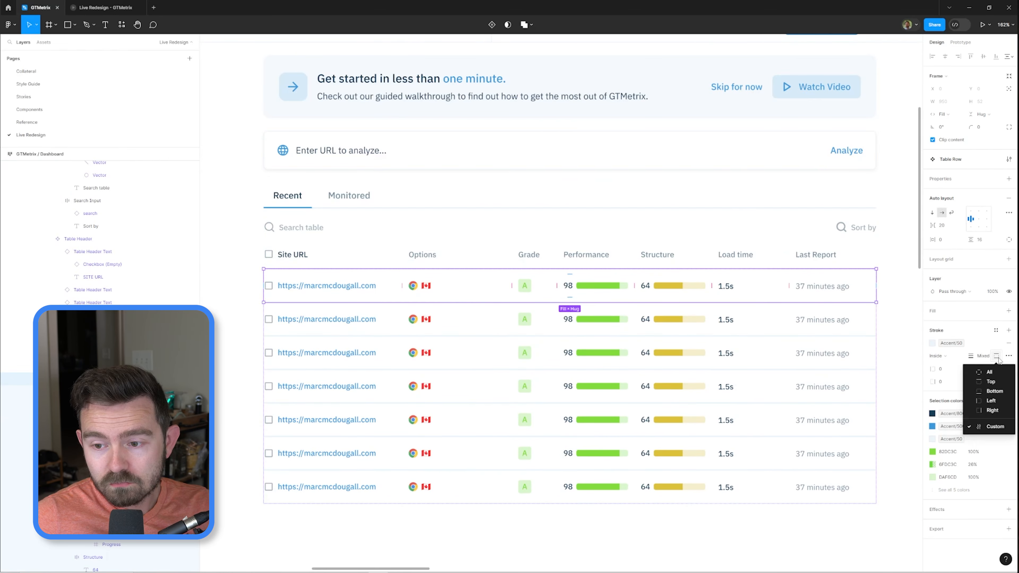
left_click(993, 391)
left_click(362, 263)
double_click(362, 262)
left_click(851, 477)
left_click(996, 369)
left_click(993, 404)
double_click(303, 236)
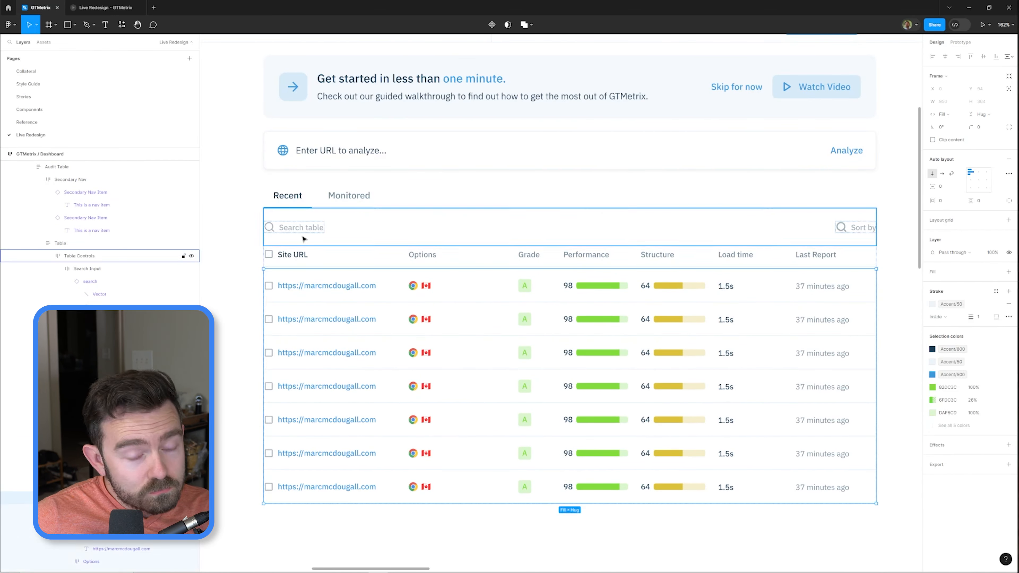
left_click(462, 158)
scroll(530, 197, "down", 2)
scroll(720, 270, "up", 3)
left_click(785, 268, "ctrl")
left_click(882, 293)
scroll(878, 297, "down", 3)
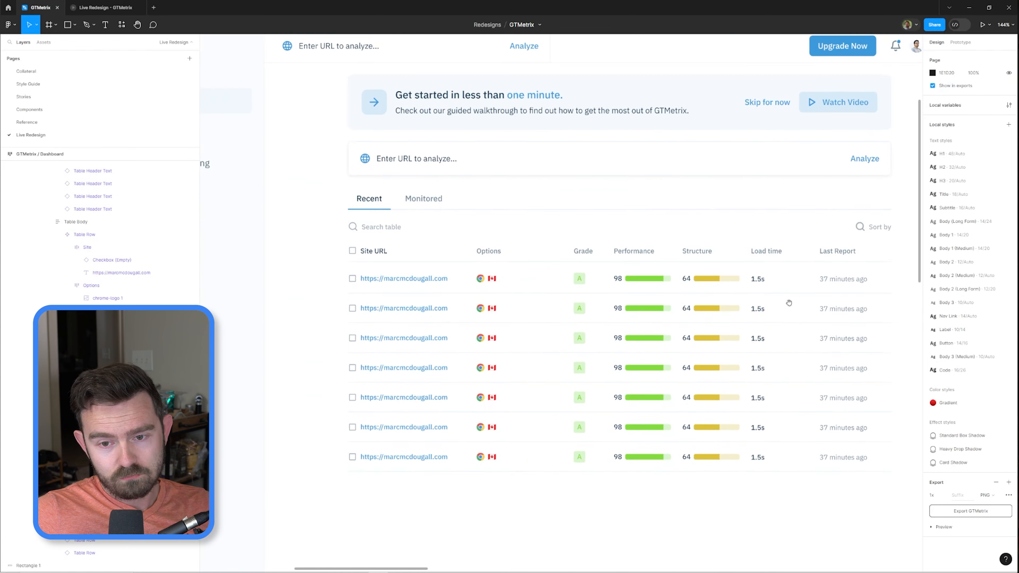
- Try a gap of 30 between the columns of the main table row
double_click(653, 298)
double_click(653, 298)
left_click(946, 225)
type("30")
key("Return")
key("ctrl+z")
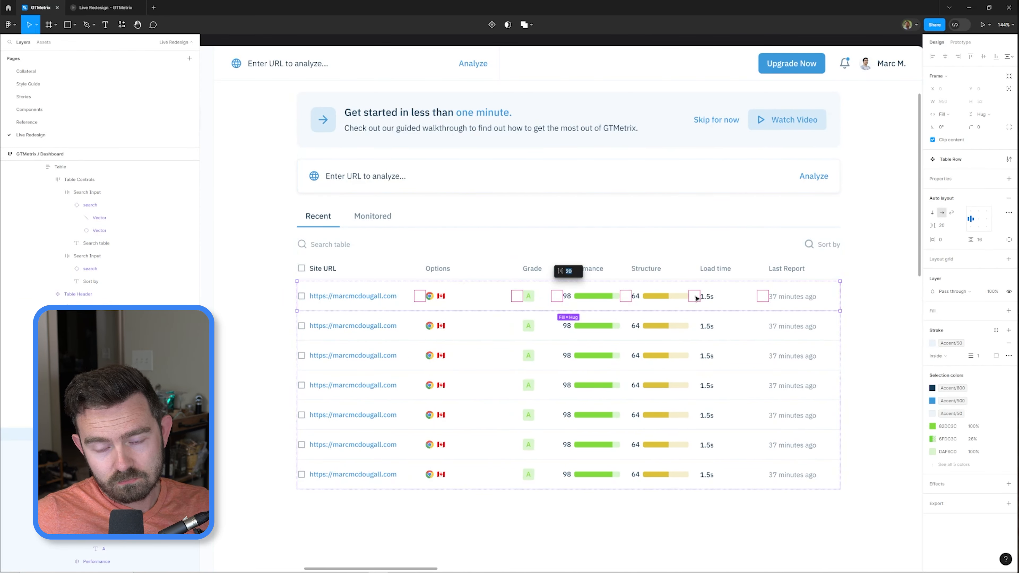
scroll(709, 296, "up", 3)
left_click(718, 261)
left_click(732, 299)
scroll(746, 300, "down", 4)
double_click(645, 300)
double_click(645, 300)
scroll(645, 299, "up", 4)
left_click(950, 102)
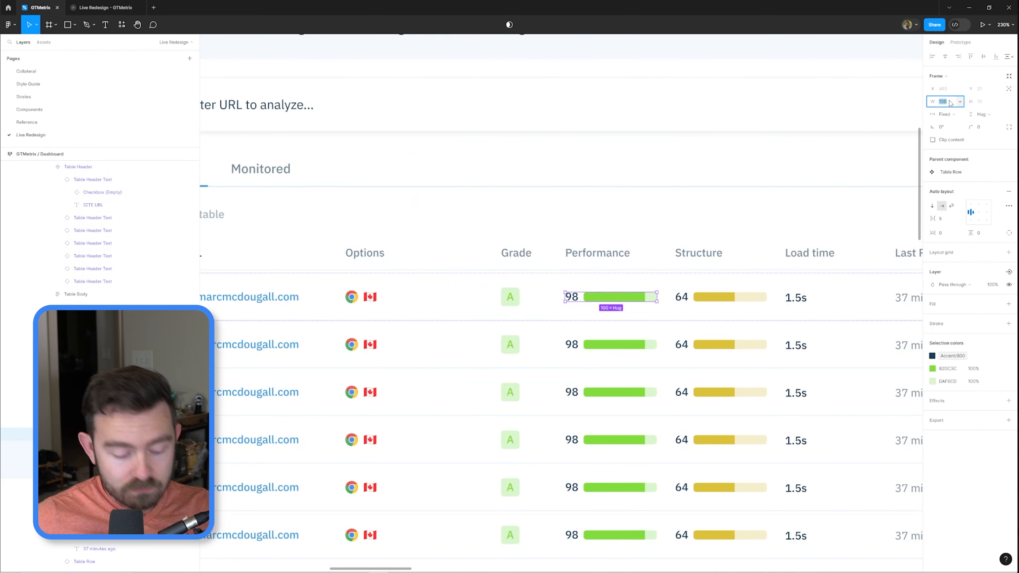
scroll(742, 229, "down", 3)
left_click(741, 232)
left_click_drag(741, 231, 661, 235)
- Try a width of 50 for the Options column and settle on 100 in both the table row and the header
left_click(425, 273, "ctrl")
left_click(946, 102)
type("50")
key("Return")
double_click(436, 246)
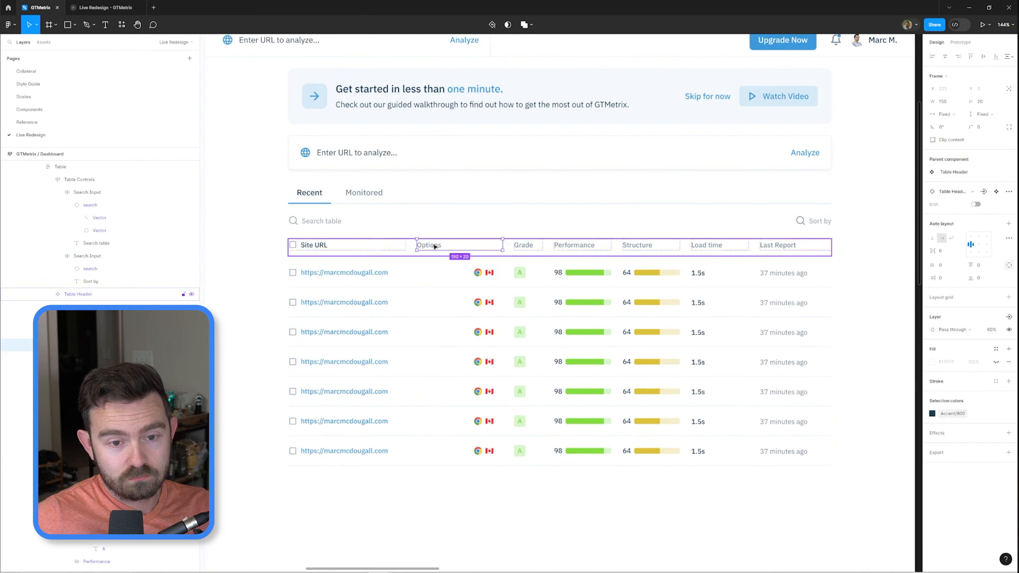
left_click(943, 101)
type("50")
key("Return")
type("100")
left_click(482, 273, "ctrl")
left_click(943, 101)
type("100")
- Shift the hue of the Structure score's filled bar to a brighter yellow
left_click(650, 276, "ctrl")
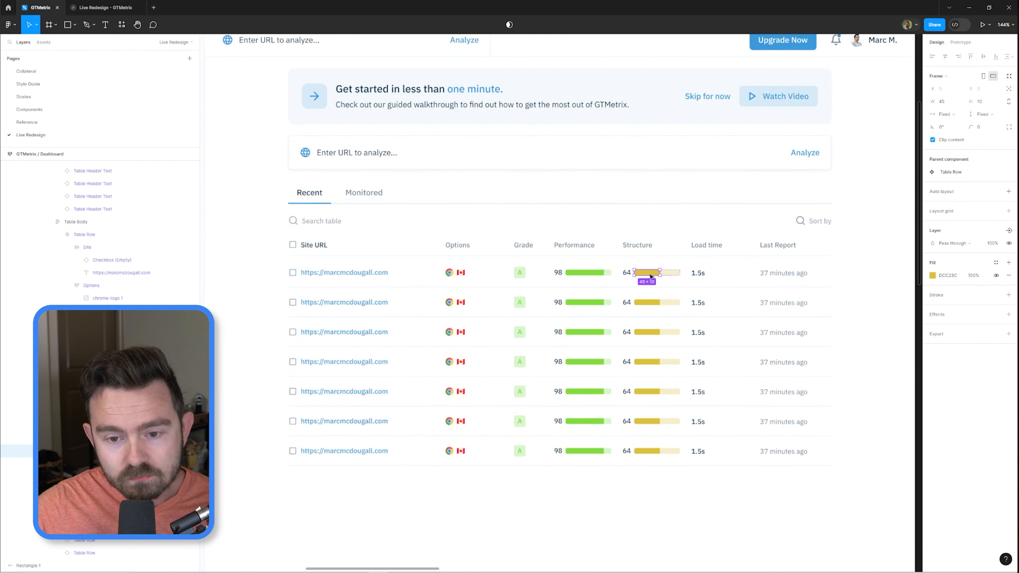
left_click(932, 275)
scroll(618, 268, "up", 3)
left_click_drag(860, 407, 862, 408)
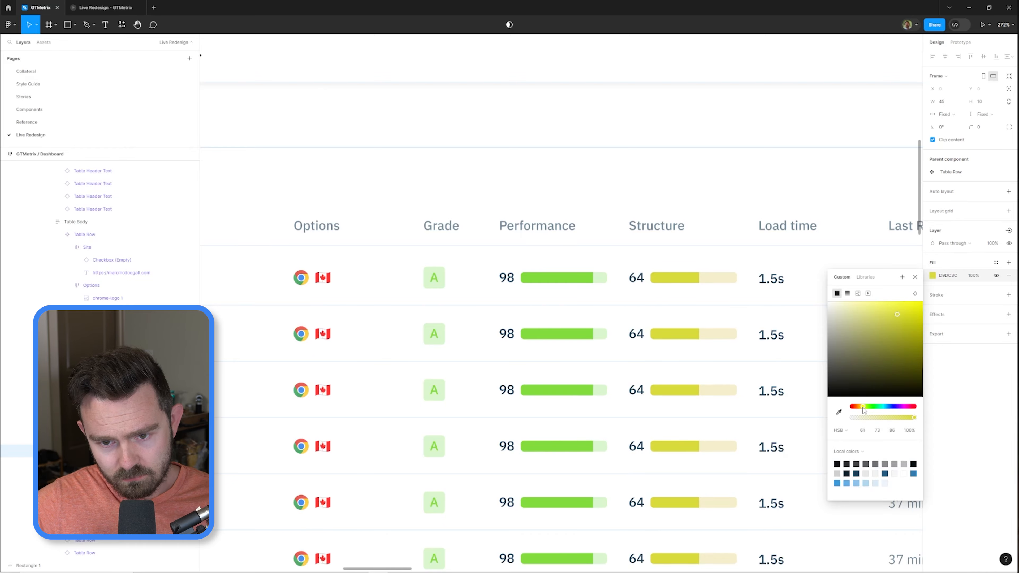
left_click(745, 229)
scroll(745, 229, "down", 3)
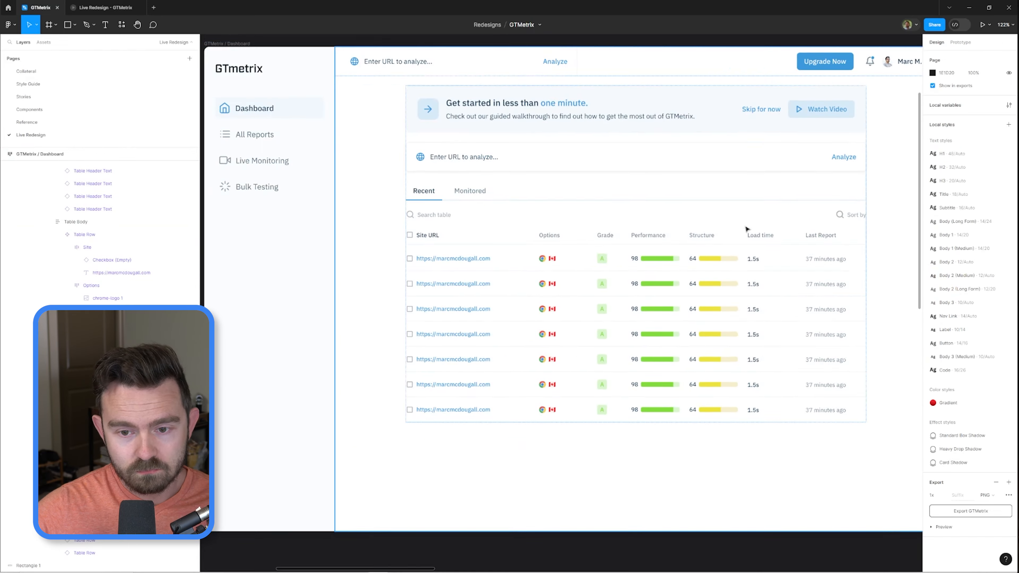
- Copy the Performance score and bar onto the component sheet, beside the secondary nav item variants
scroll(746, 228, "up", 2)
left_click_drag(746, 228, 691, 271)
double_click(552, 312)
double_click(552, 312)
scroll(552, 311, "down", 2)
scroll(485, 183, "up", 4)
scroll(485, 183, "up", 4)
left_click(449, 281)
left_click_drag(484, 296, 697, 296)
key("ctrl+v")
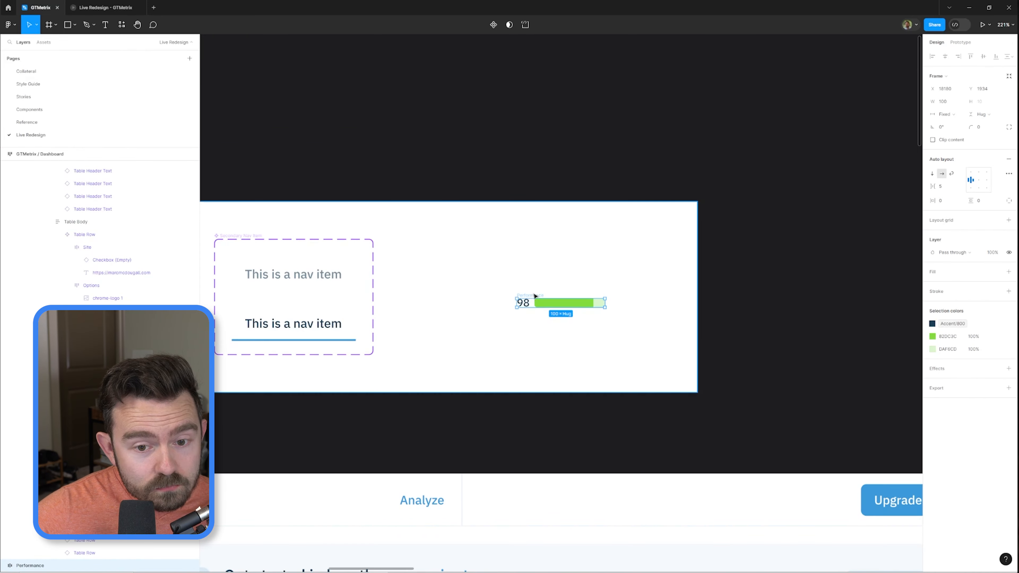
- Turn the copied score and bar into a component named Bar Stat and expose its score as a text property
type("Bar Stat")
key("Return")
scroll(453, 257, "up", 3)
double_click(427, 249)
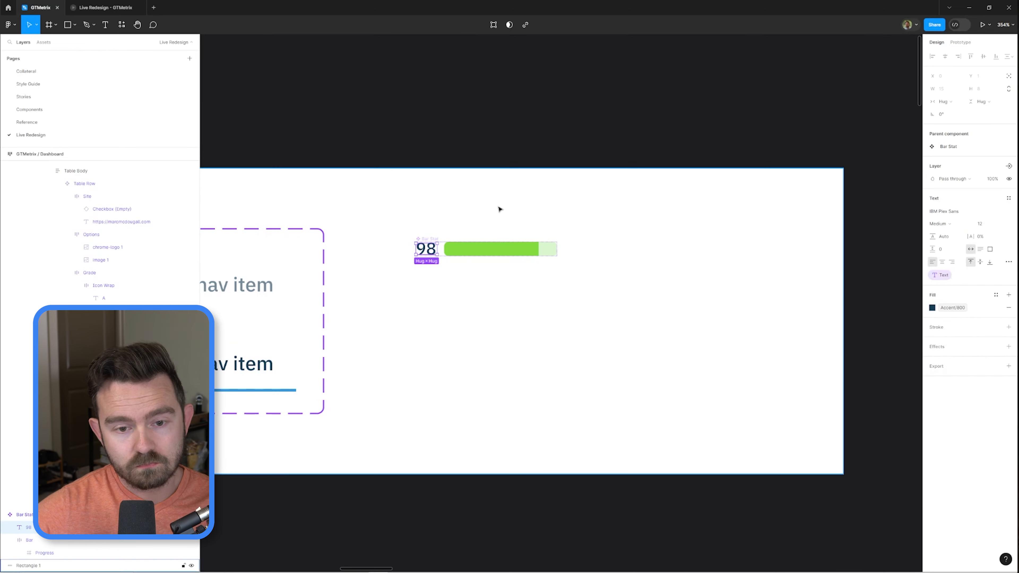
- Add two variants to Bar Stat and name the three variants High, Medium and Low
left_click(430, 239)
left_click(486, 25)
left_click_drag(401, 210, 380, 225)
left_click(496, 248)
left_click(983, 205)
type("High")
left_click(496, 290)
type("Medium")
left_click(496, 312)
type("Low")
scroll(382, 227, "left", 2)
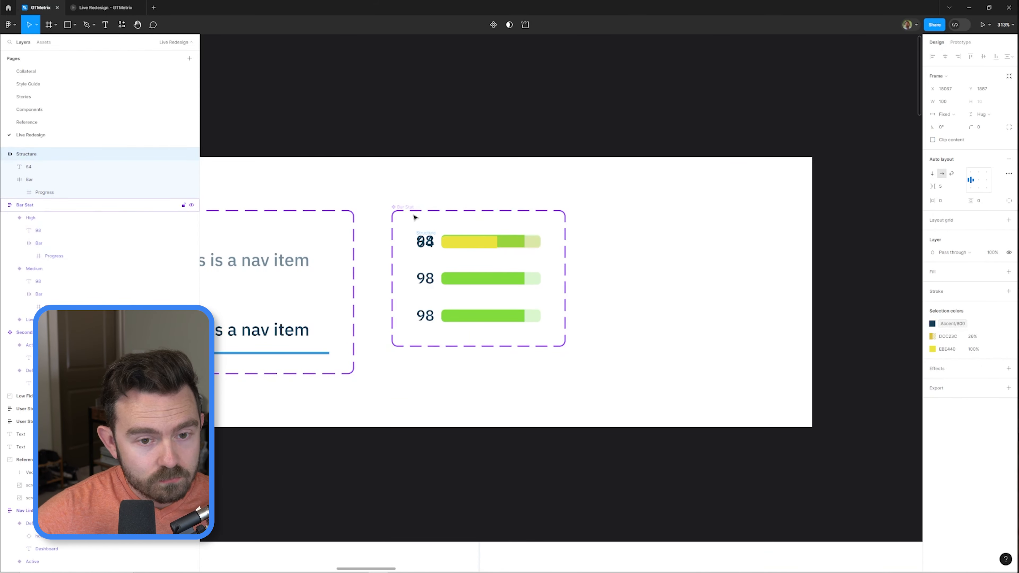
- Place a copy of the Structure stat beside Bar Stat for reference and give the Medium variant a shorter yellow fill and matching track
left_click(630, 259)
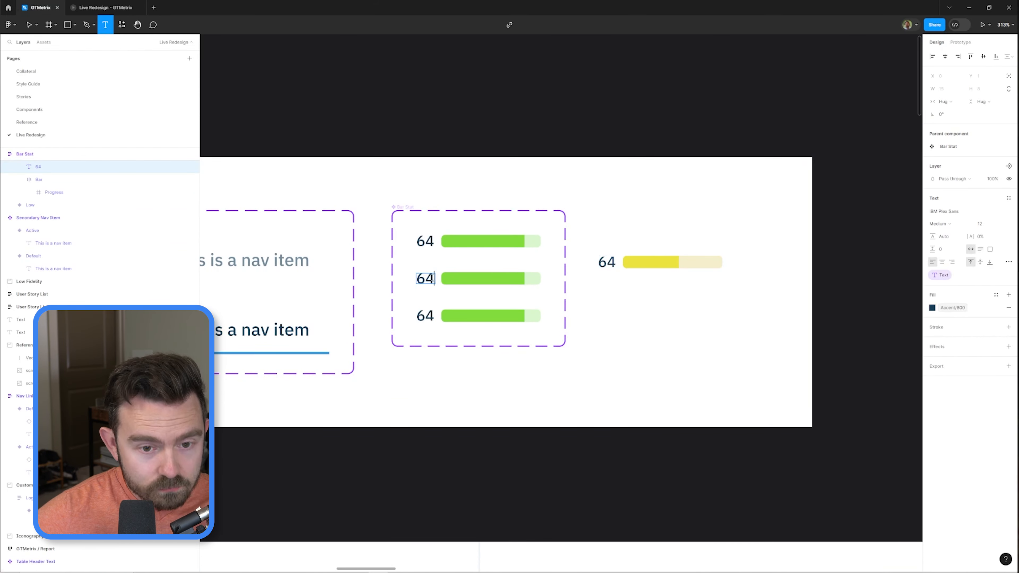
left_click(517, 279)
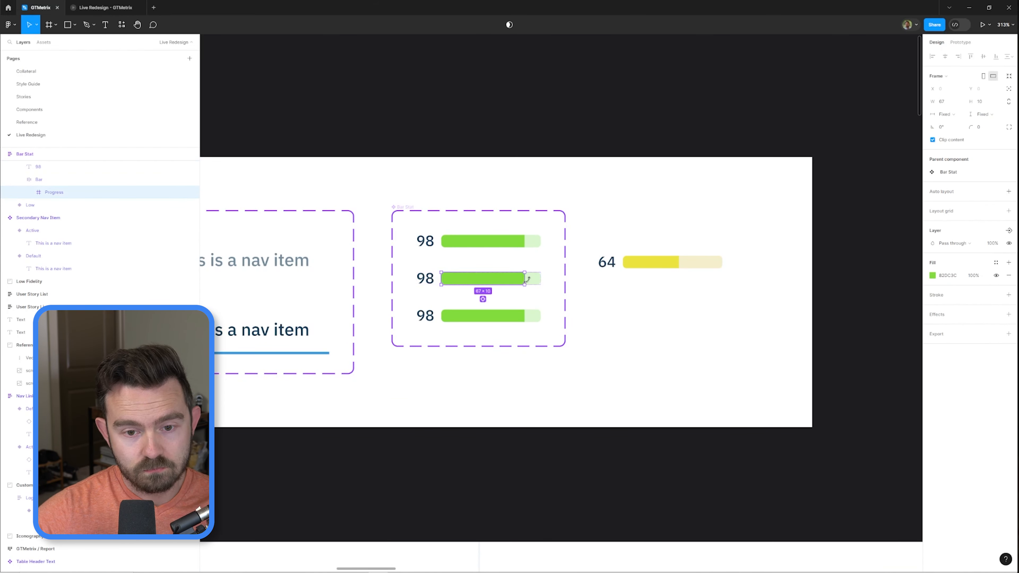
scroll(516, 281, "up", 3)
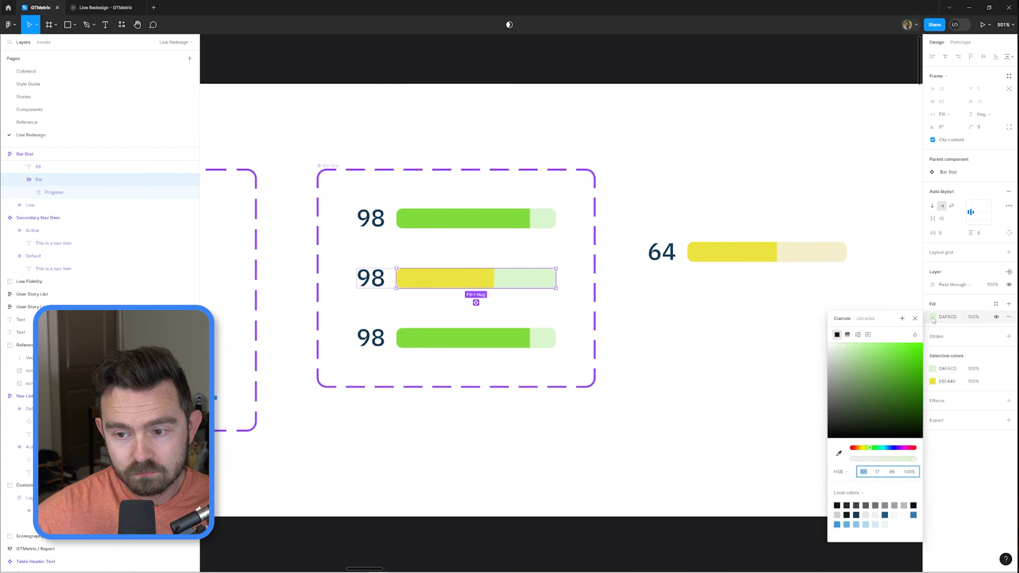
- Recolour the Low variant's filled bar red DC3C3C and set its track to the same red at 20% opacity
left_click_drag(868, 406, 850, 409)
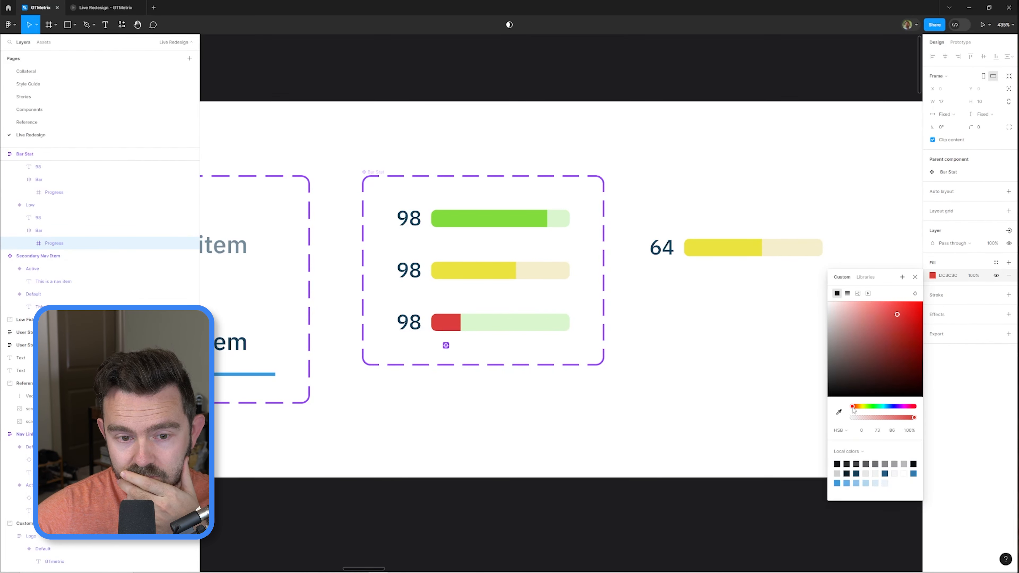
key("Escape")
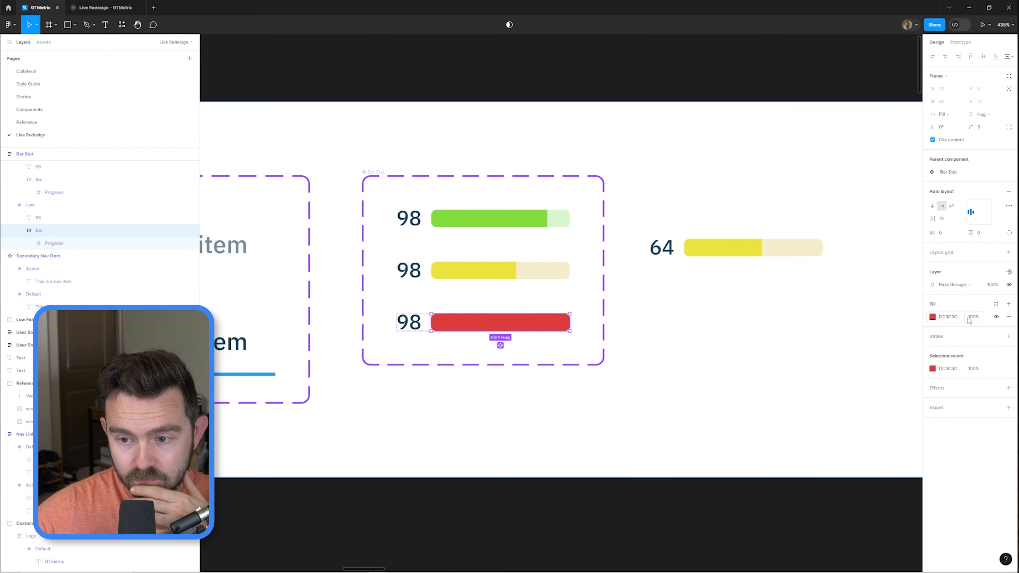
left_click(972, 316)
type("20")
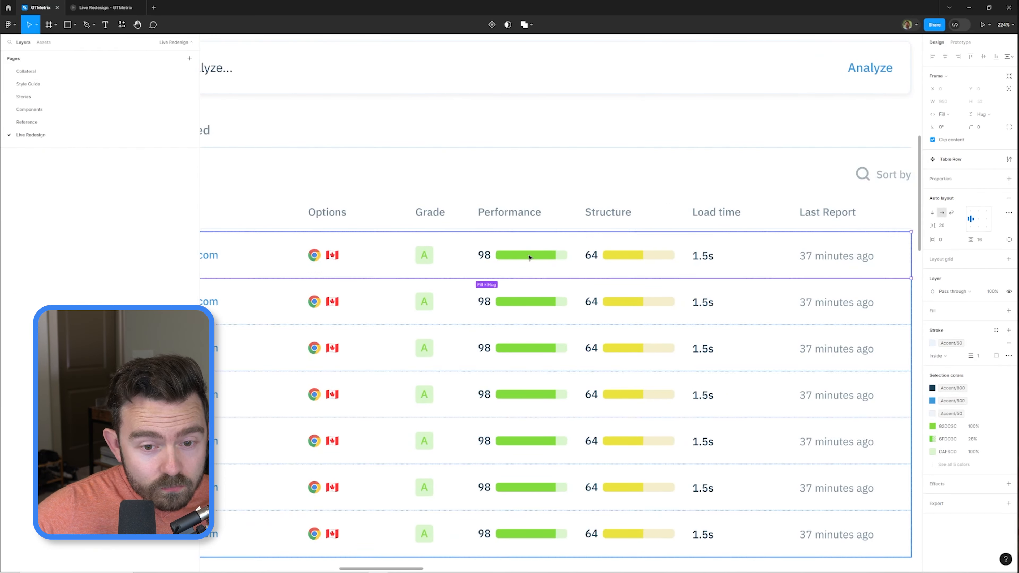
- Replace the Performance score and bar in the main table row with an instance of Bar Stat
left_click(78, 239)
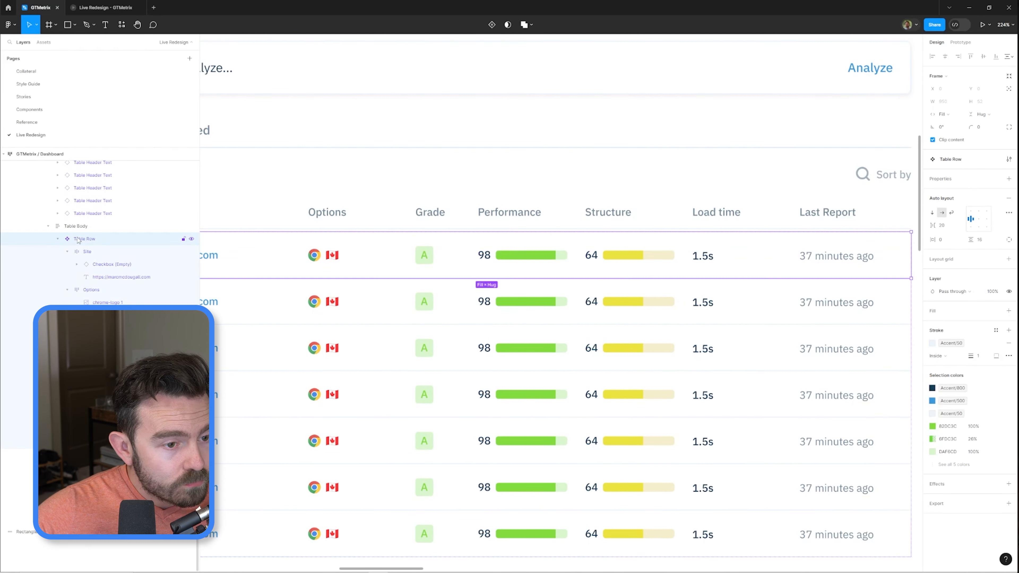
key("ctrl+v")
key("Left")
key("Left")
key("Left")
key("Left")
left_click(503, 257)
key("Delete")
left_click(610, 256, "ctrl")
left_click(522, 255)
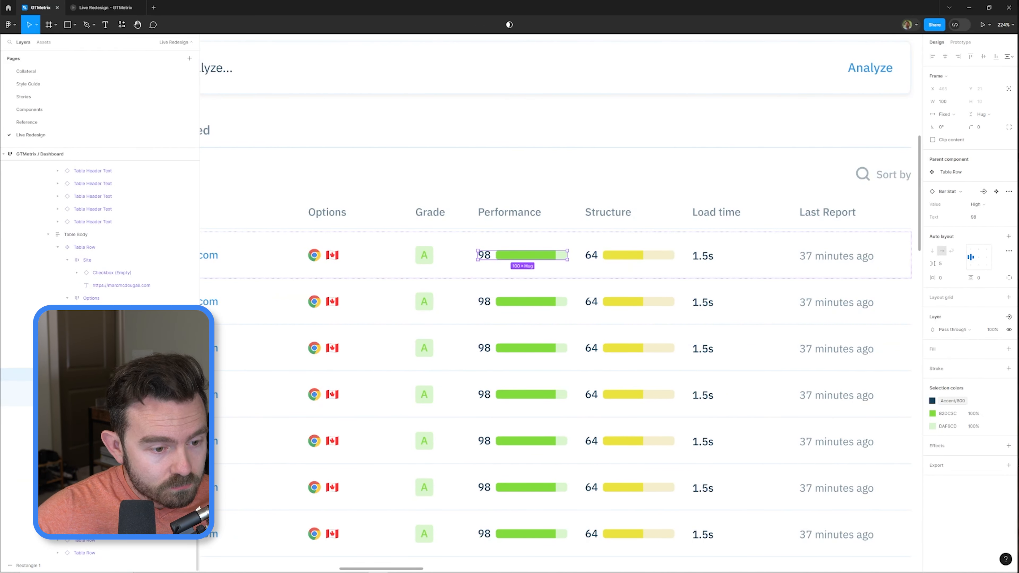
- Replace the Structure stat with a duplicate of the Bar Stat instance, set to score 64 and the Medium variant
key("ctrl+d")
left_click(605, 257)
key("Delete")
double_click(592, 255)
type("64")
key("Escape")
double_click(610, 257)
left_click(977, 205)
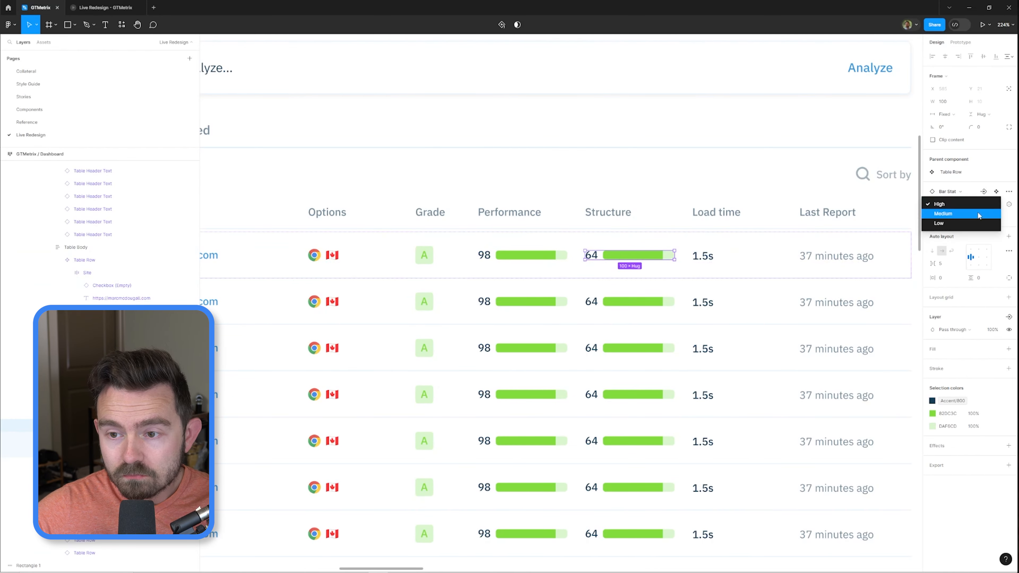
left_click(977, 214)
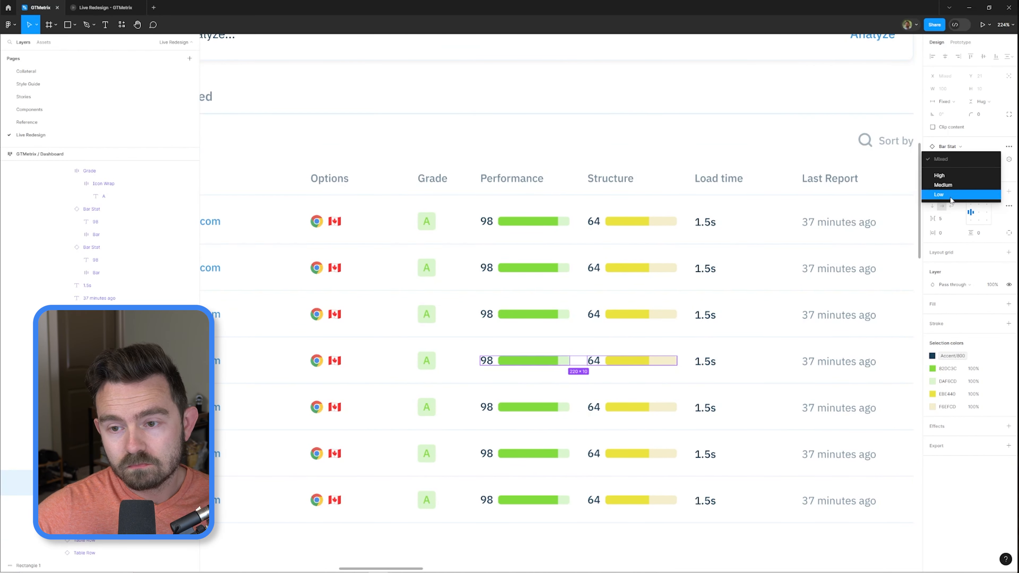
- Switch both bar stats in the fourth table row to Low, with scores 18 for Performance and 24 for Structure
left_click(940, 194)
double_click(486, 360)
key("Escape")
key("Escape")
scroll(576, 363, "down", 6)
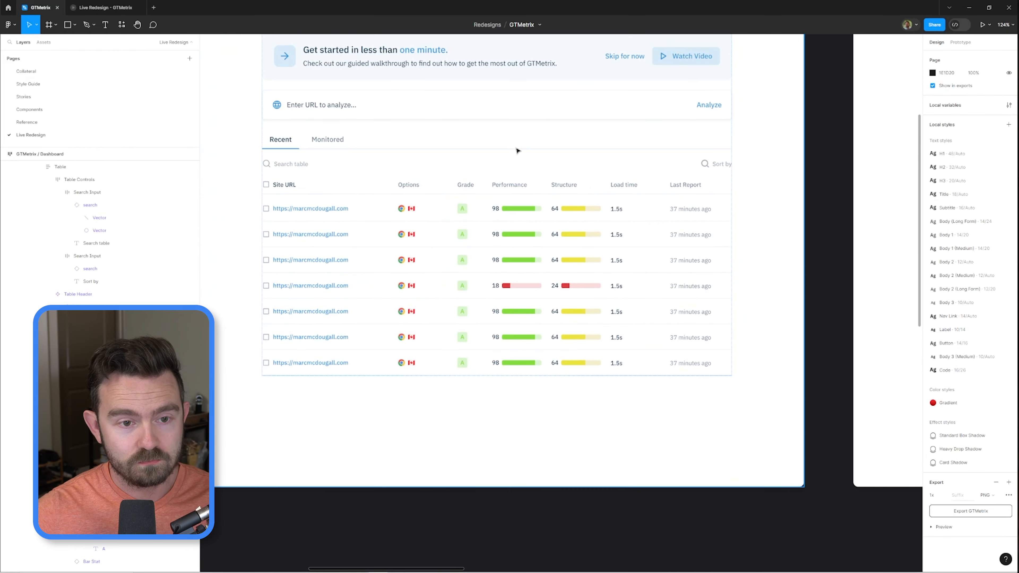
scroll(379, 227, "up", 5)
double_click(338, 206)
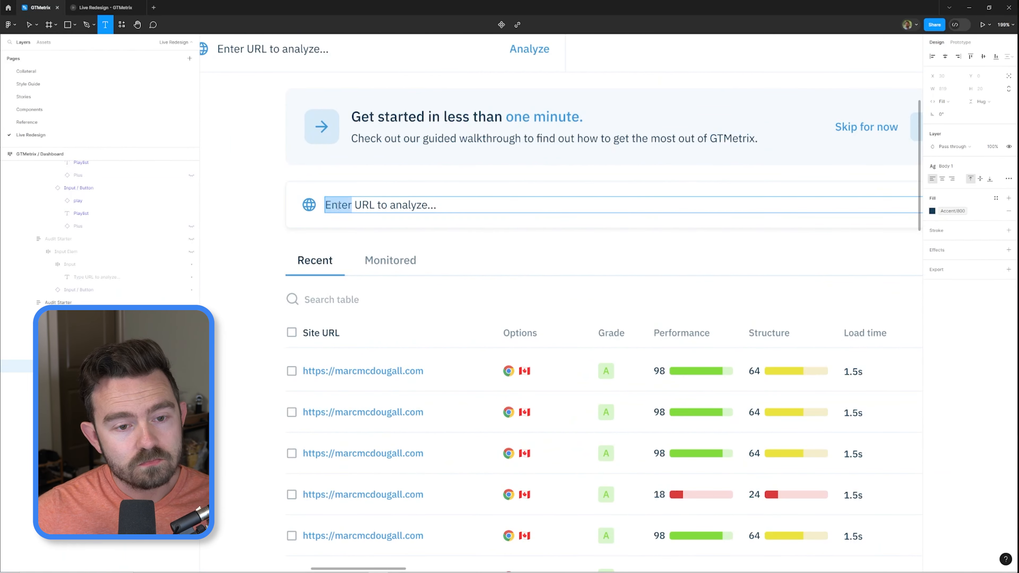
key("ctrl+z")
key("Escape")
scroll(481, 249, "down", 5)
key("Escape")
scroll(640, 401, "up", 4)
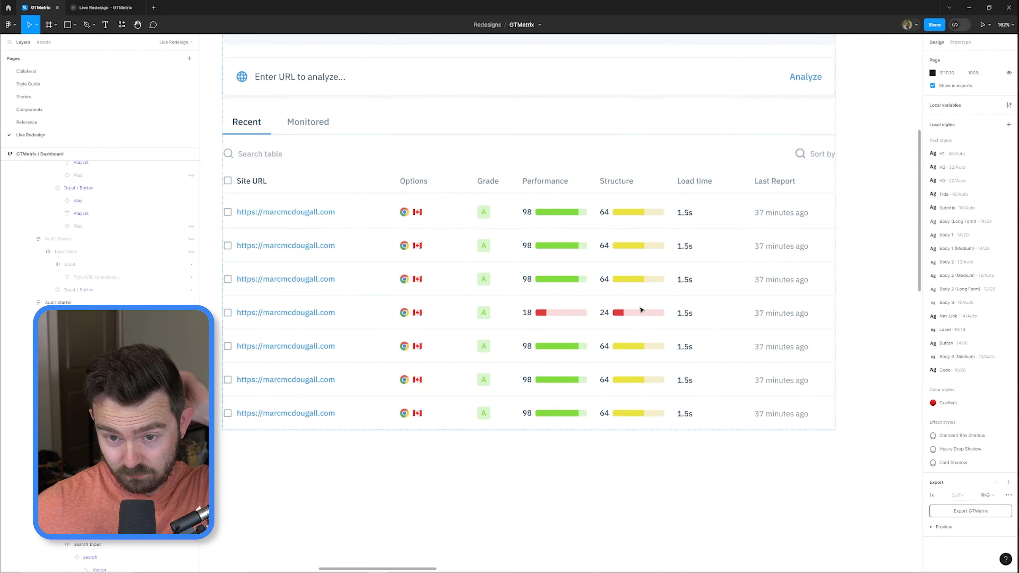
left_click_drag(720, 212, 672, 284)
left_click_drag(672, 284, 670, 287)
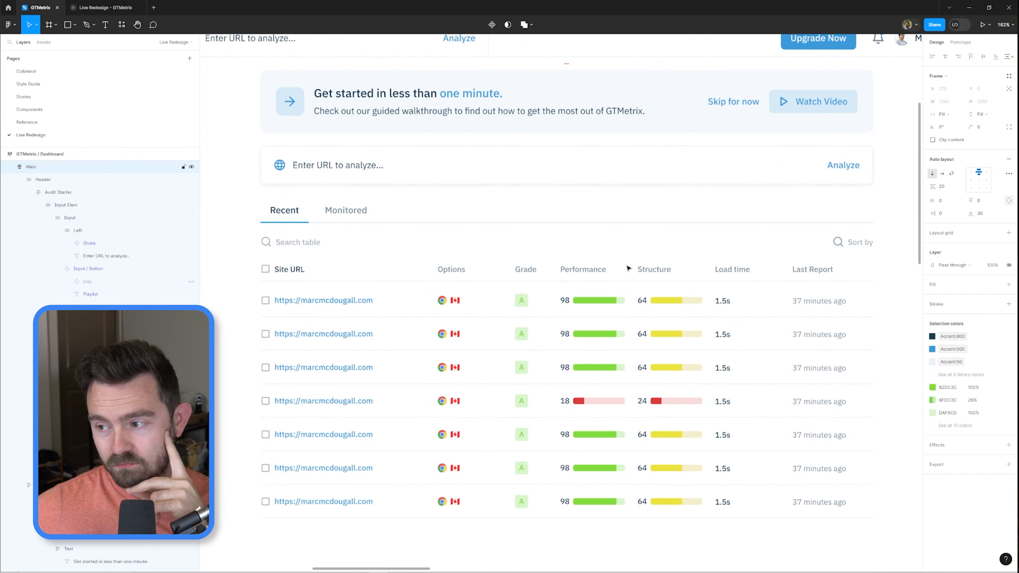
scroll(628, 268, "down", 3)
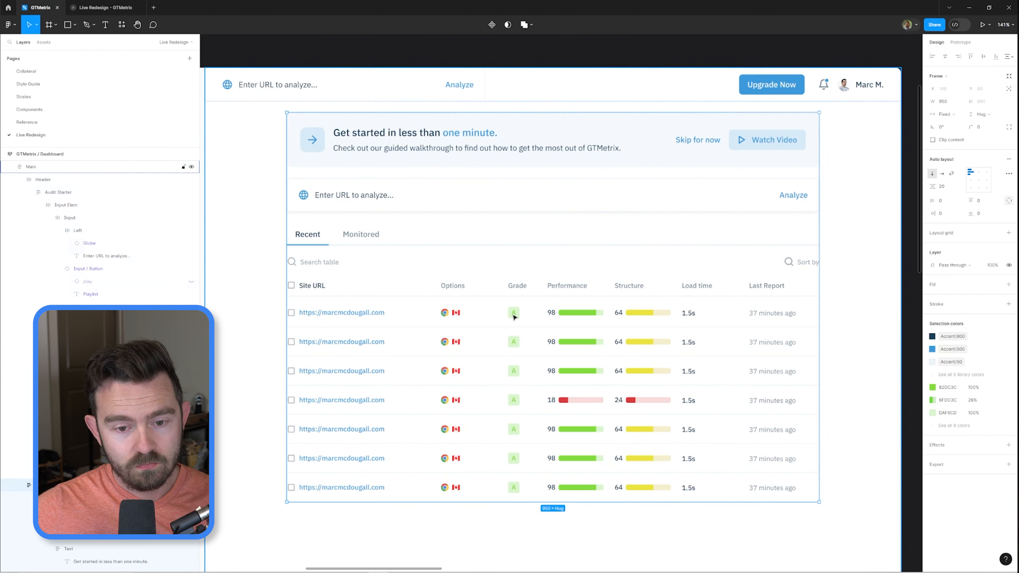
- Build a Grade stat component with five variants from the grade badge and change the second variant's letter to B
left_click(512, 317)
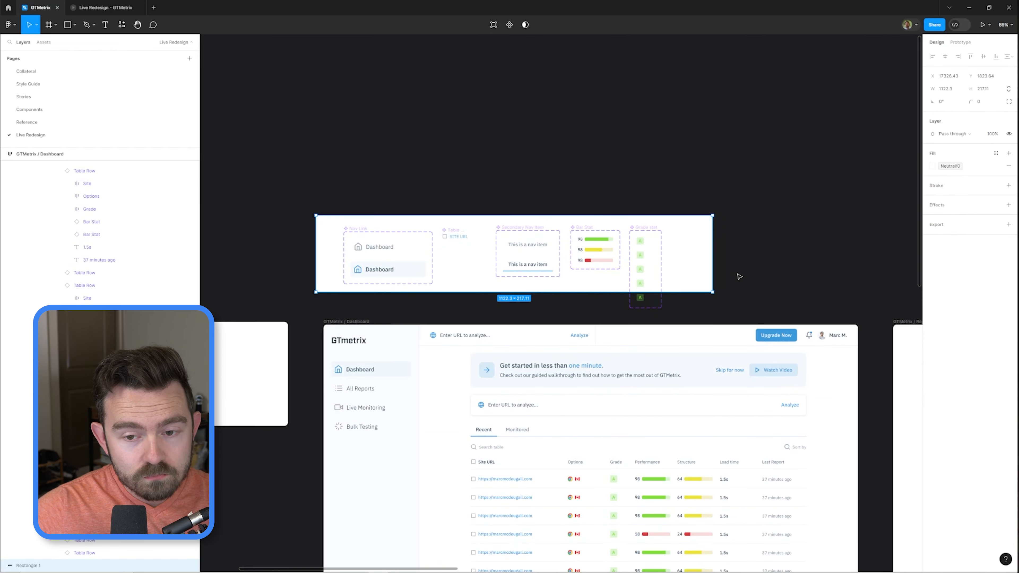
scroll(627, 281, "up", 5)
left_click(478, 235)
double_click(478, 283)
type("B")
double_click(478, 332)
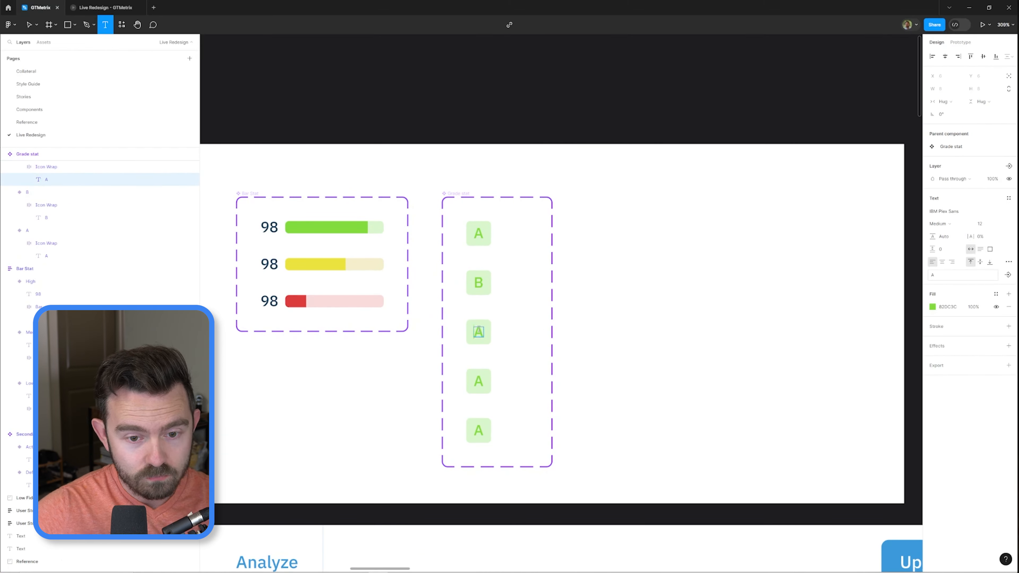
- Change the letters of the third, fourth and fifth grade badges to C, D and F
type("C")
double_click(478, 381)
type("D")
double_click(478, 431)
type("F")
key("Return")
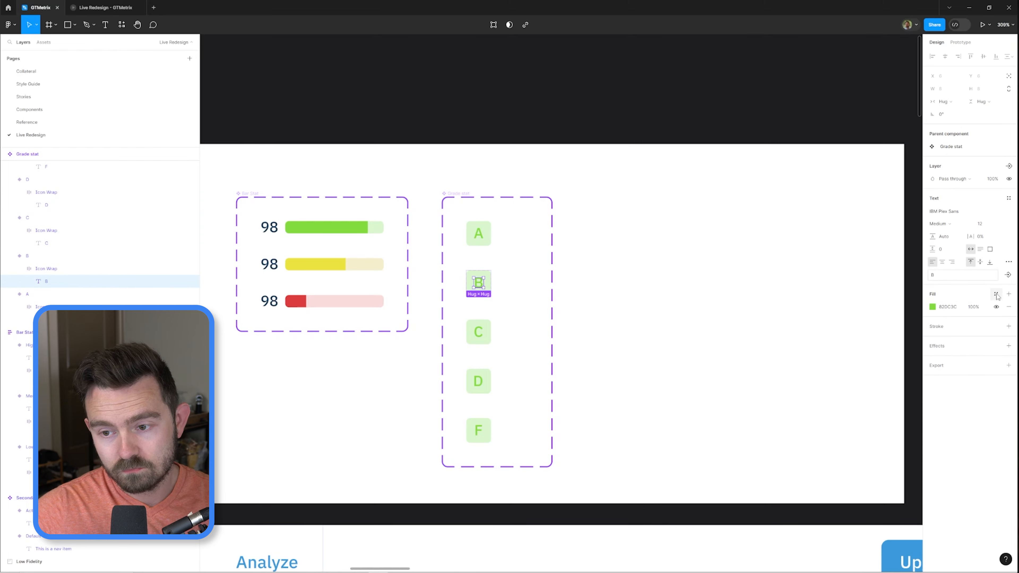
- Recolour the B badge blue and the C badge with the medium bar's yellow, giving the C background 20% opacity
left_click(847, 424)
left_click(485, 339, "ctrl")
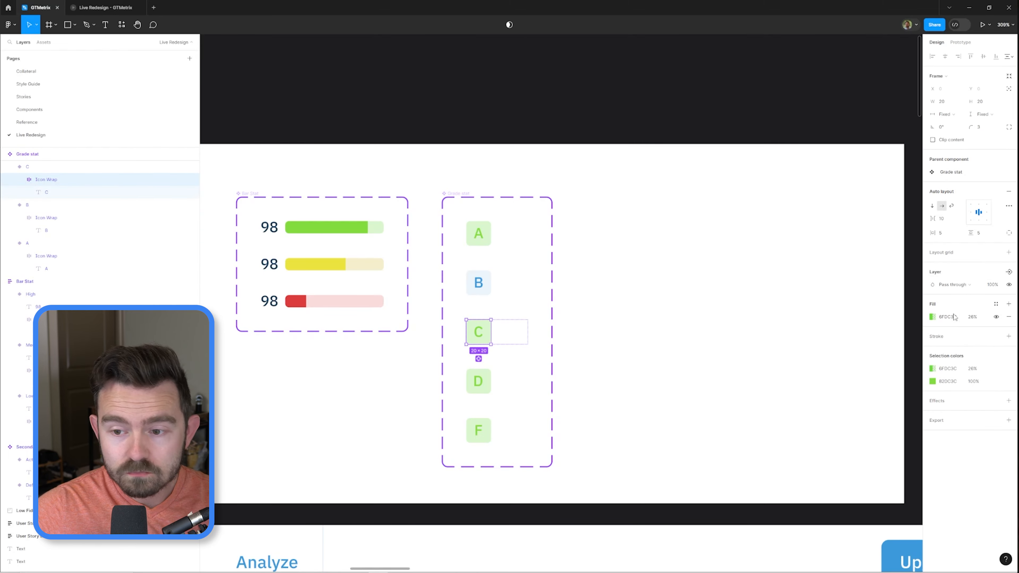
key("Return")
left_click(933, 307)
left_click(317, 265)
key("shift+Return")
left_click(932, 317)
left_click(979, 320)
type("20")
key("Return")
scroll(478, 387, "up", 4)
left_click(570, 273)
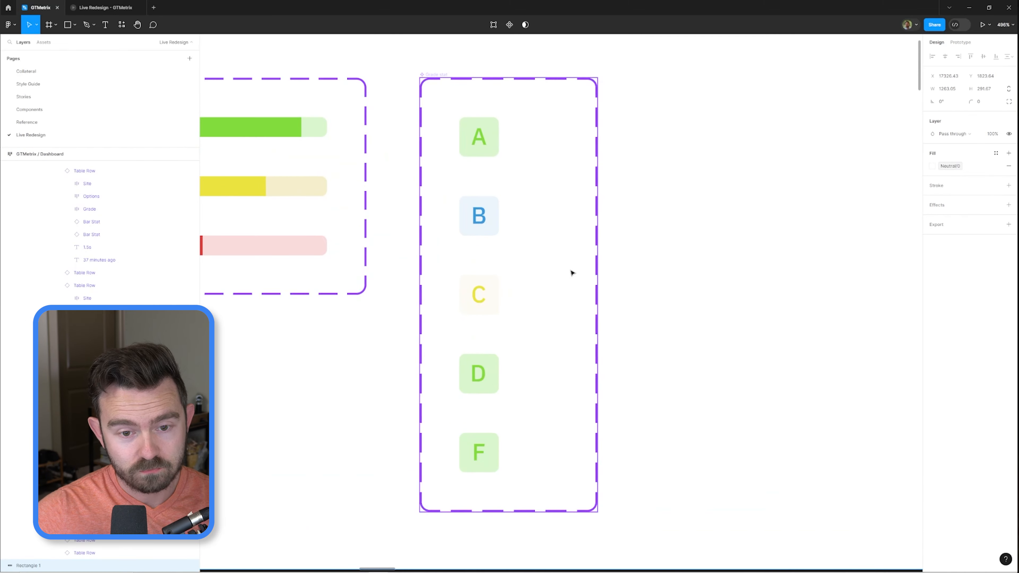
- Recolour the F badge's letter with the low bar's red and its background with that bar's pale red
left_click(479, 373, "ctrl")
scroll(606, 314, "down", 1)
left_click(532, 429, "ctrl")
left_click(933, 307)
left_click(838, 445)
left_click(283, 251)
left_click(932, 317)
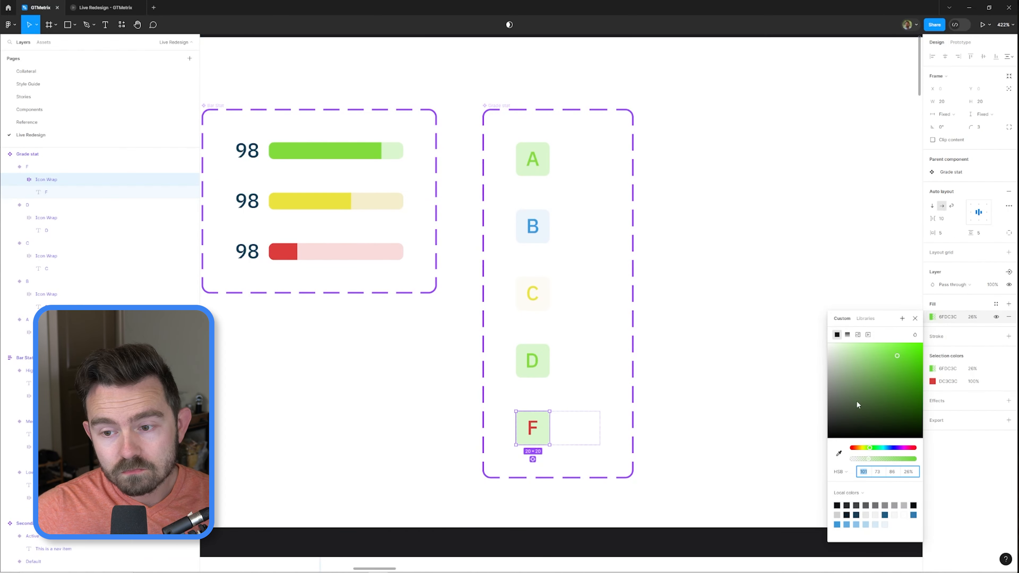
left_click(345, 251)
- Recolour the D badge's letter with the low bar's red and shift its hue to orange
left_click(532, 362, "ctrl")
left_click(932, 317)
left_click(532, 361, "ctrl")
left_click(932, 307)
left_click(839, 444)
left_click(289, 254)
key("shift+Return")
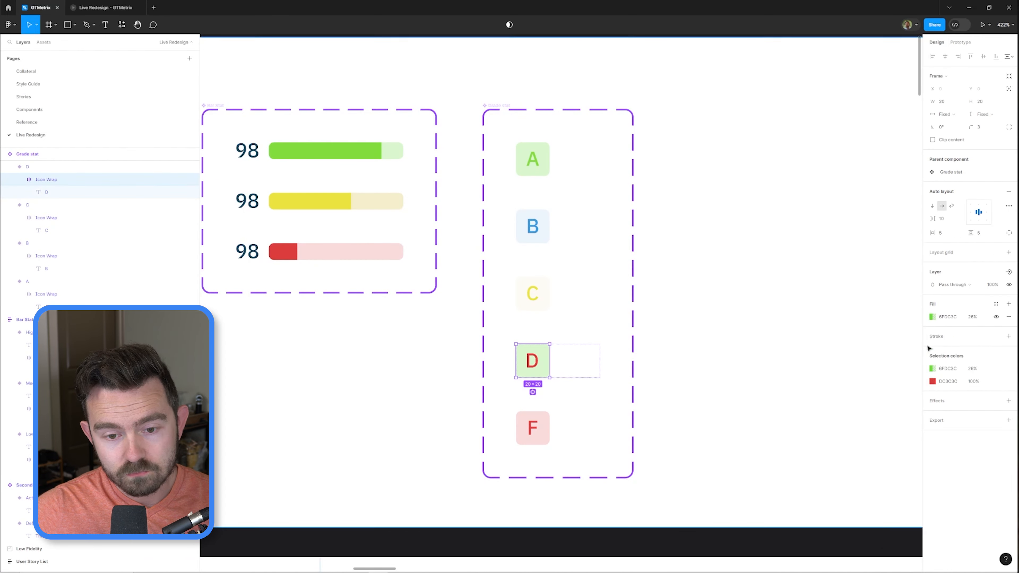
left_click(933, 381)
left_click_drag(852, 471, 855, 471)
- Give the D badge's background the same orange as its letter at 20% opacity
left_click(933, 368)
left_click(838, 476)
left_click(532, 361)
left_click(972, 317)
type("20")
left_click(742, 259)
scroll(743, 259, "down", 3)
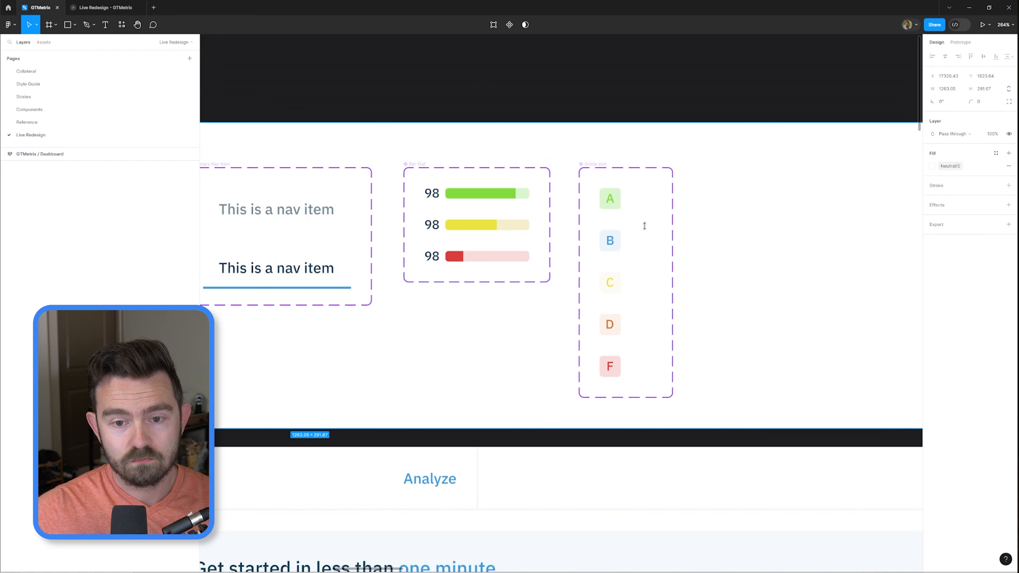
- Replace the old grade badge in the main table row with a copy of the A grade component
left_click(636, 196, "ctrl")
left_click(535, 259, "ctrl")
key("ctrl+v")
scroll(541, 257, "right", 4)
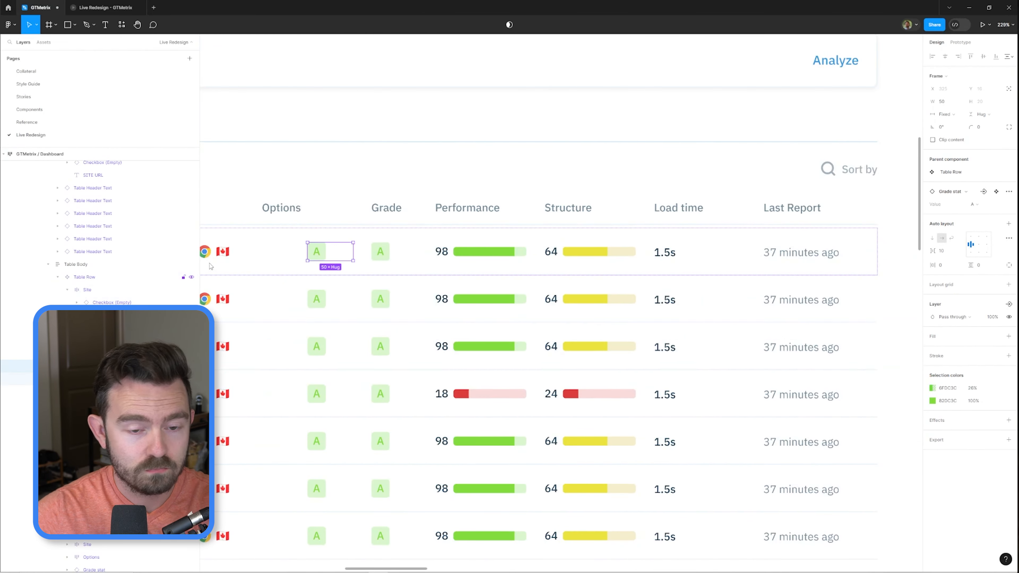
key("Delete")
scroll(519, 269, "down", 2)
- Set the fourth table row's grade to F and its load time to 6.9s
left_click(474, 337, "ctrl")
left_click(970, 162)
left_click(486, 304)
scroll(485, 304, "down", 1)
double_click(672, 336)
type("6.9s")
left_click_drag(661, 304, 698, 325)
key("Escape")
key("Escape")
- Review the updated dashboard in the Live Redesign prototype preview, and return to the design file
scroll(694, 321, "down", 3)
left_click(692, 318)
left_click_drag(641, 237, 604, 163)
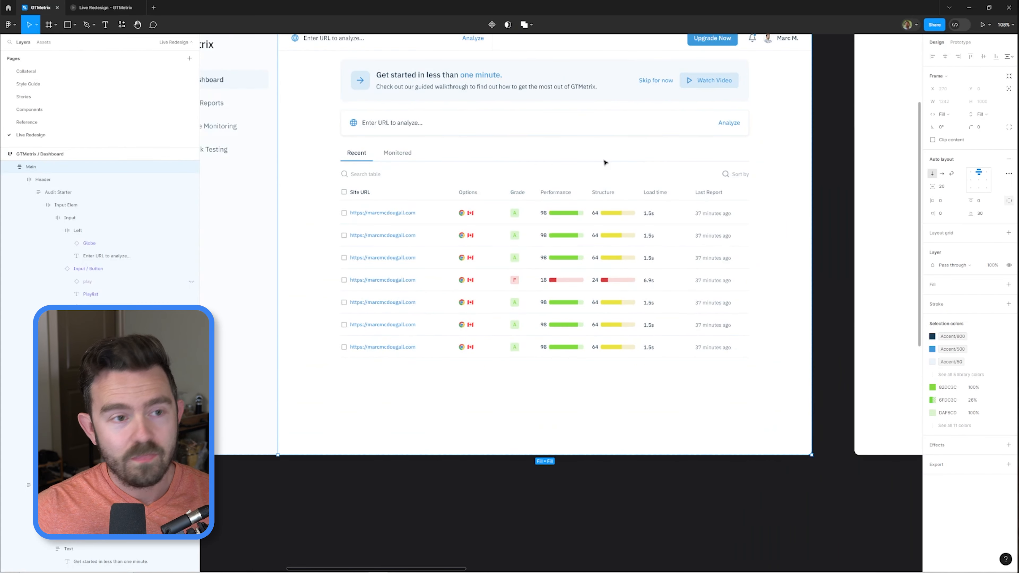
left_click(87, 12)
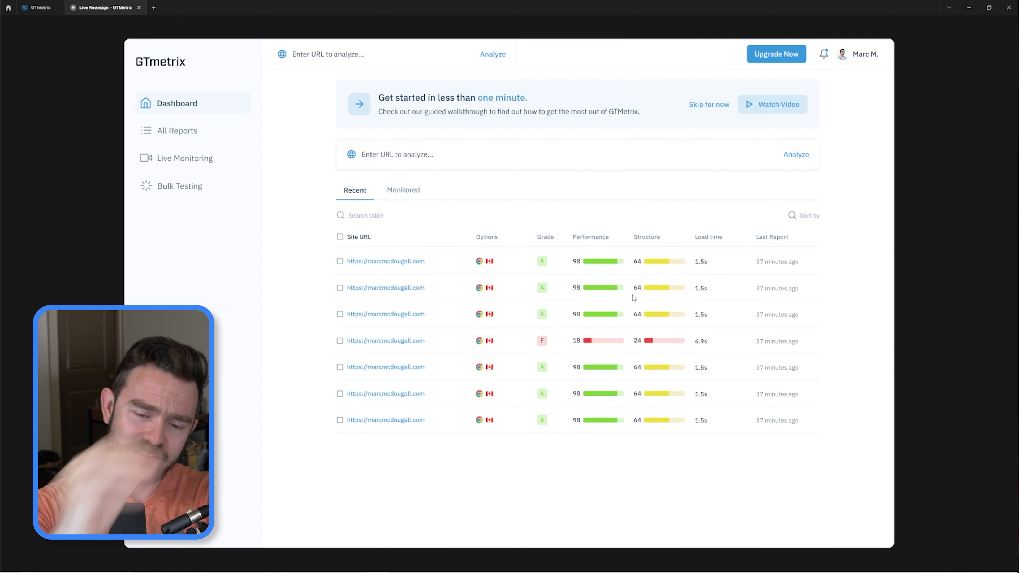
left_click(42, 8)
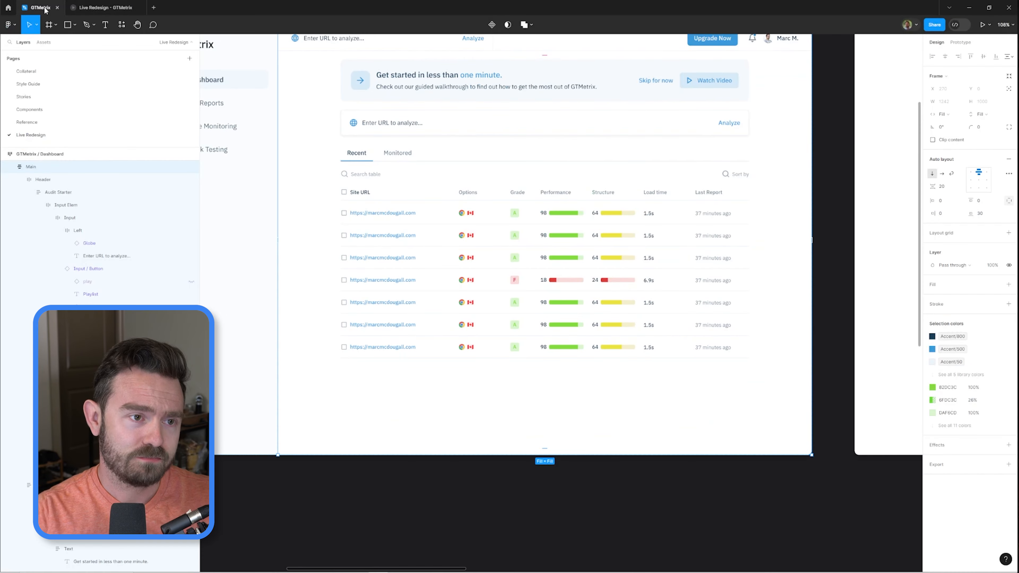
- Set the third table row's grade badge to C
left_click(778, 510)
scroll(589, 407, "up", 4)
left_click(546, 314)
left_click(460, 312, "ctrl")
left_click(978, 159)
left_click(979, 178)
- Set the fifth table row's grade to D and the sixth and seventh rows' grades to B
left_click(464, 278, "ctrl")
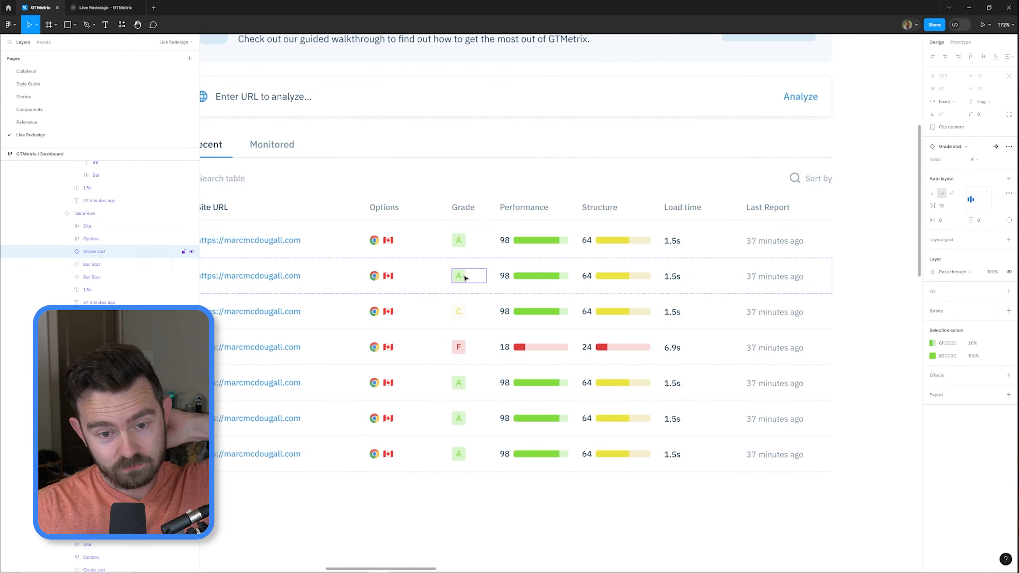
left_click(461, 383, "ctrl")
left_click(979, 160)
left_click(979, 188)
left_click(472, 417, "ctrl")
left_click(983, 159)
left_click(987, 169)
left_click(504, 454, "ctrl")
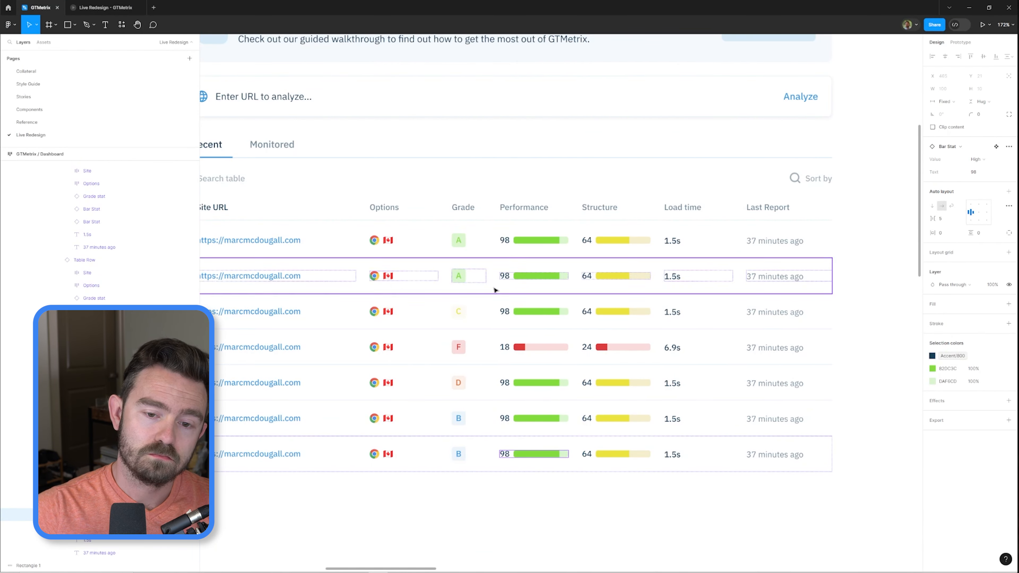
- Switch the third row's Structure bar to the red Low variant and set its score to 22
left_click(594, 312, "ctrl")
left_click(991, 159)
left_click(986, 169)
double_click(587, 311)
key("BackSpace")
type("2")
key("Delete")
type("2")
key("Escape")
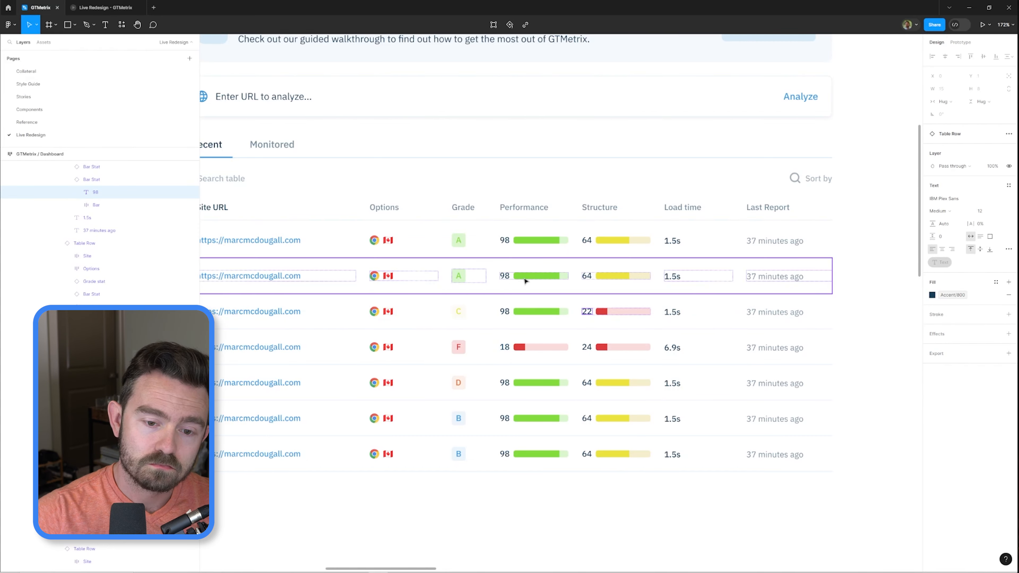
double_click(614, 241)
left_click(980, 204)
left_click(980, 195)
key("ctrl+z")
scroll(645, 271, "down", 1)
- Duplicate the main table row as an instance and move the main component out of the dashboard table
left_click(329, 251)
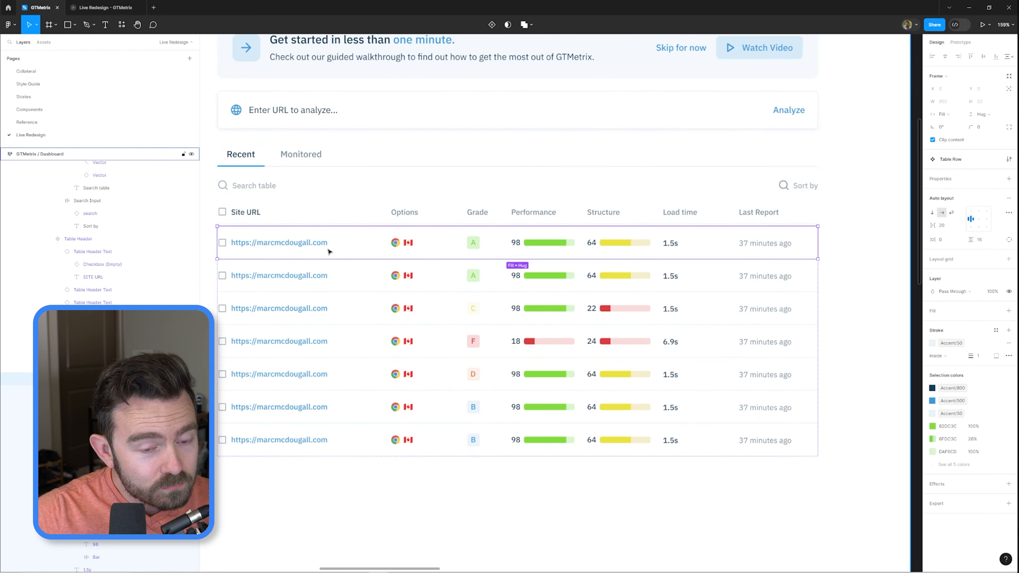
key("ctrl+d")
scroll(330, 251, "down", 4)
left_click_drag(327, 249, 506, 60)
scroll(612, 226, "up", 4)
- Switch the first row's Structure bar to the High variant
left_click(626, 221)
double_click(633, 216)
left_click(975, 159)
left_click(975, 149)
- Set the third row's load time to 2.9s and the second row's grade to B
key("t")
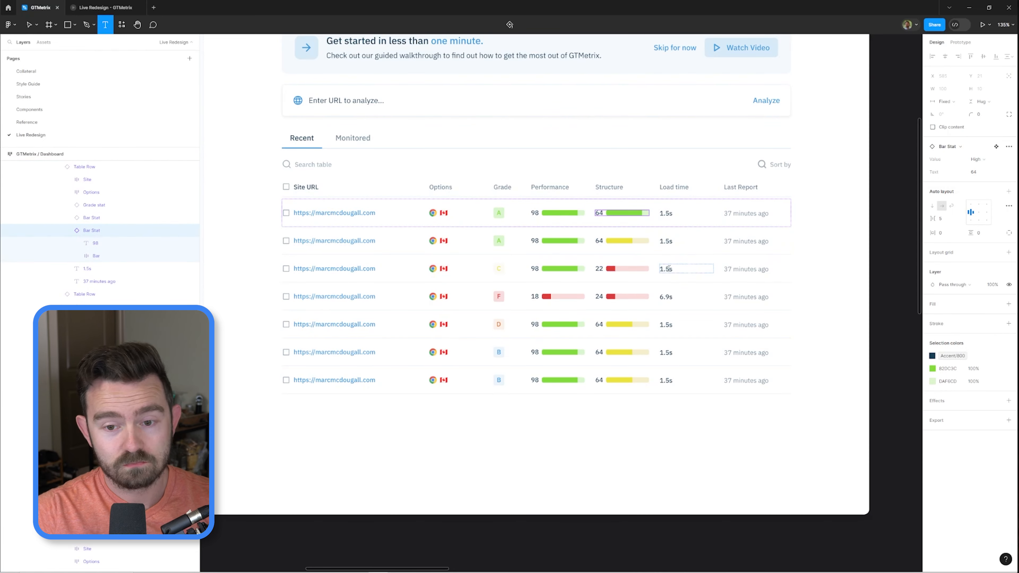
left_click(668, 269)
key("BackSpace")
key("BackSpace")
key("BackSpace")
type("2.9")
left_click(698, 243)
left_click(559, 243)
scroll(565, 257, "up", 3)
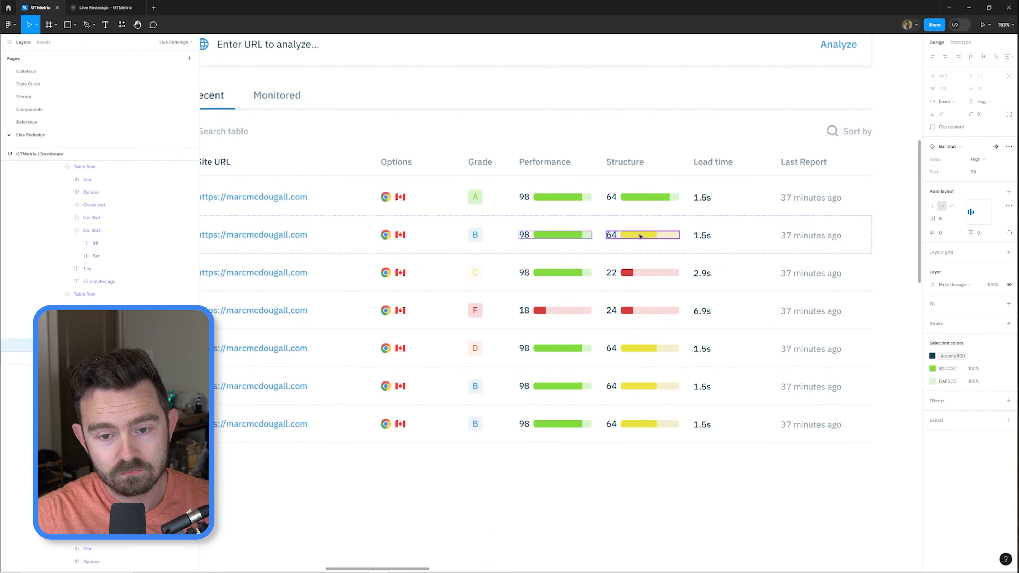
left_click(639, 234)
- Switch the fifth row's Performance bar to the red Low variant and set its score to 12
double_click(561, 349)
left_click(974, 159)
left_click(975, 178)
double_click(524, 348)
type("12")
- Set the fifth row's load time to 4.4s
scroll(623, 328, "down", 1)
key("t")
left_click(666, 346)
key("BackSpace")
key("BackSpace")
key("BackSpace")
type("4.4")
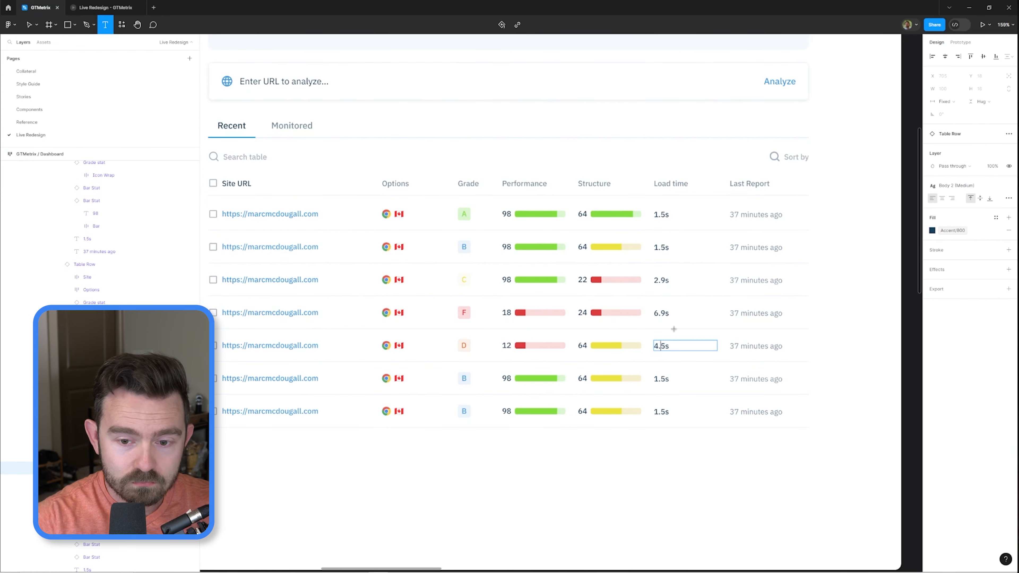
- Set the sixth row's load time to 2.3s and the seventh row's to 2.2s
left_click(665, 378)
key("BackSpace")
key("BackSpace")
key("BackSpace")
type("2.5")
scroll(700, 386, "down", 1)
- Set the last report text to "Jan 3, 2024" in the third row and "About 4h ago" in the second row
double_click(722, 297)
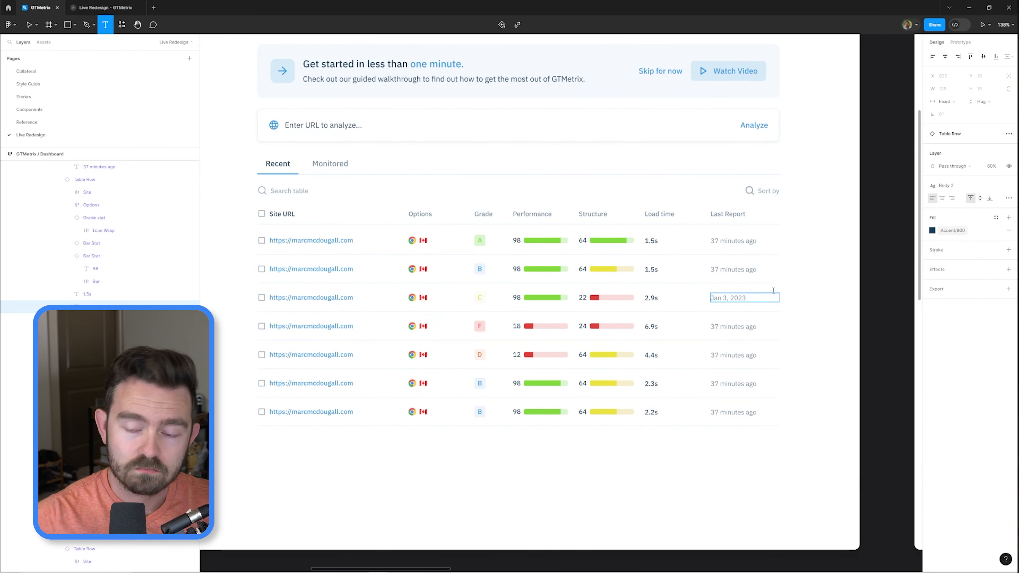
key("BackSpace")
type("4")
left_click_drag(720, 269, 684, 262)
type("About 4h ago")
key("ctrl+shift+Right")
key("ctrl+shift+Right")
key("BackSpace")
key("Escape")
- Set the last report dates of rows four to seven to Dec 12, Oct 14, Oct 8 and Sep 24, 2023
left_click_drag(744, 327, 730, 312)
double_click(731, 312)
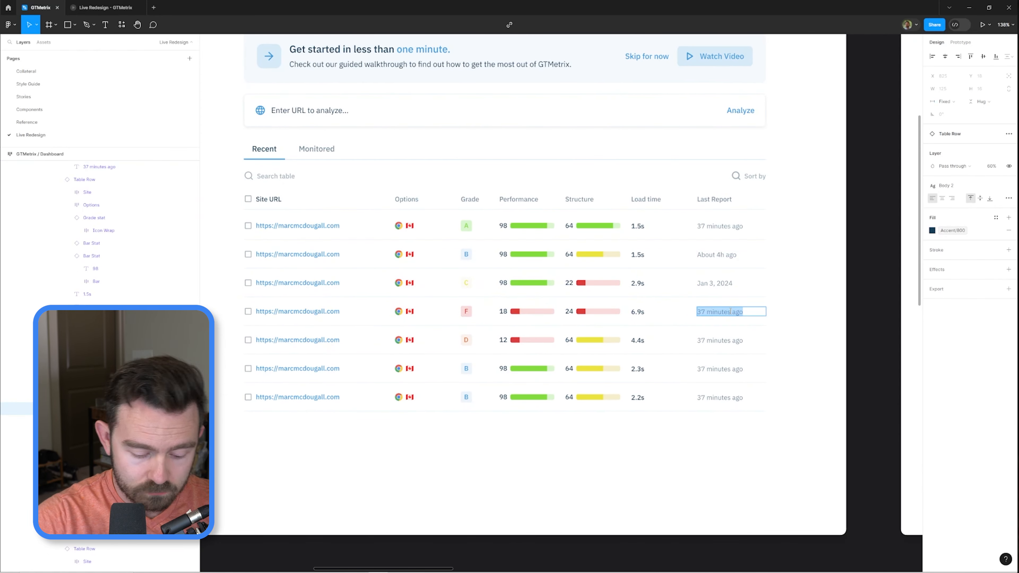
double_click(722, 369)
type("Oct 8")
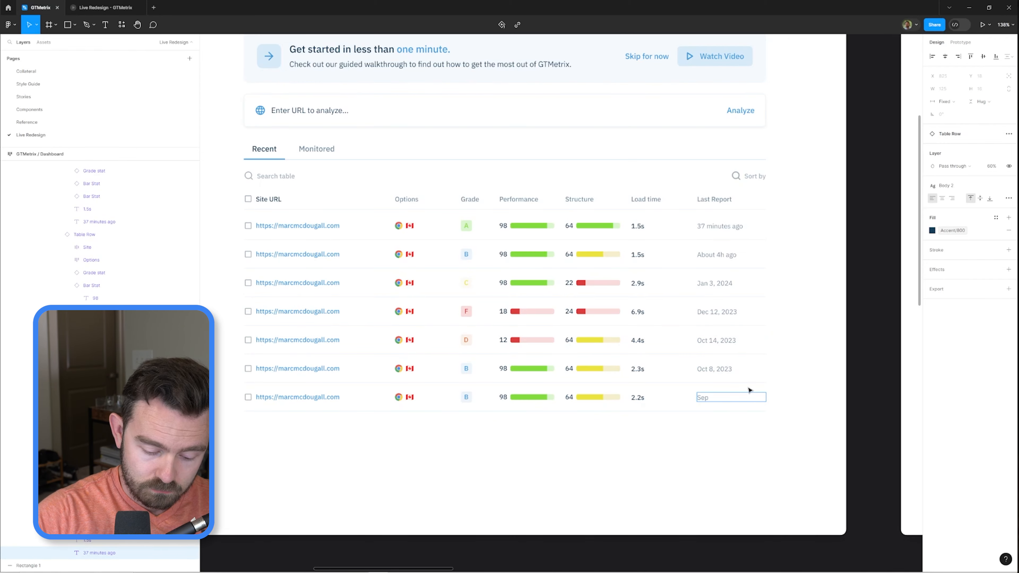
type(", 2023")
key("Escape")
- Replace the second row's Canadian flag with the US flag and copy it for reuse
scroll(749, 390, "down", 1)
scroll(505, 358, "up", 4)
left_click(485, 314, "ctrl")
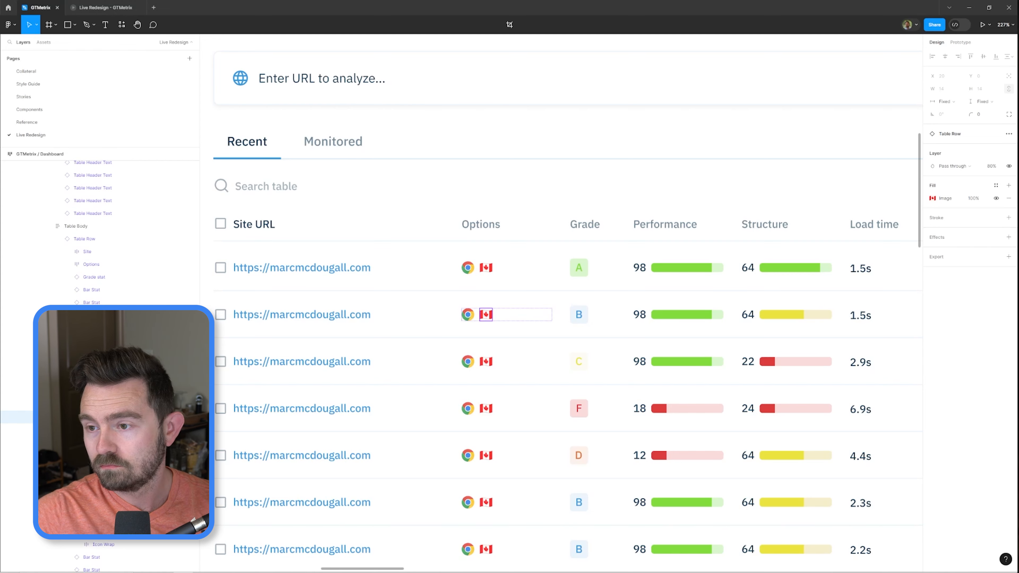
double_click(486, 314)
right_click(484, 313)
left_click(529, 332)
- Replace the Canadian flags in the fourth, sixth and seventh rows with the copied US flag
left_click(486, 408, "ctrl")
scroll(508, 406, "down", 4)
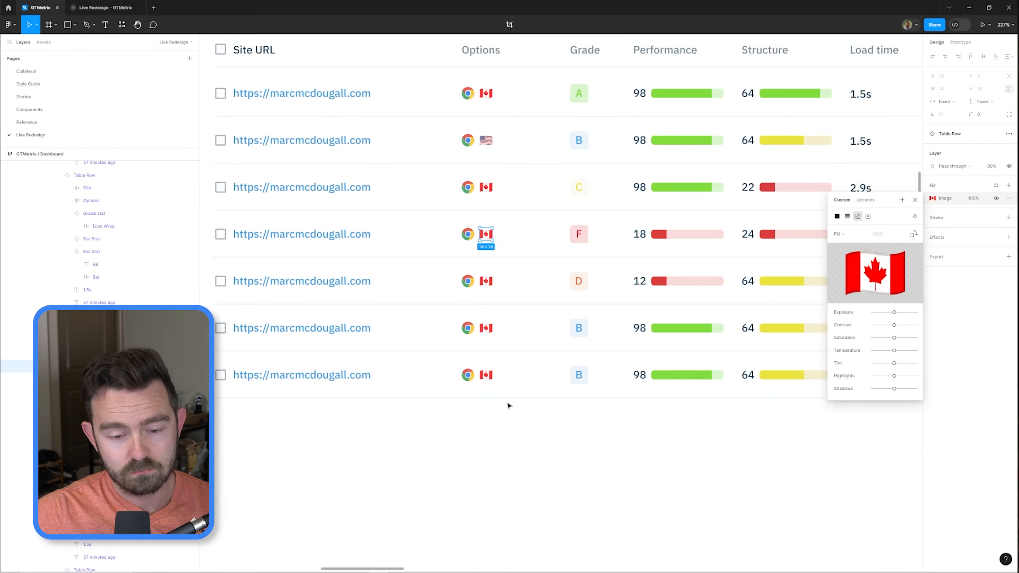
left_click(486, 332, "ctrl+shift")
left_click(485, 376, "ctrl+shift")
right_click(487, 376)
left_click(517, 402)
key("Escape")
scroll(548, 305, "up", 3)
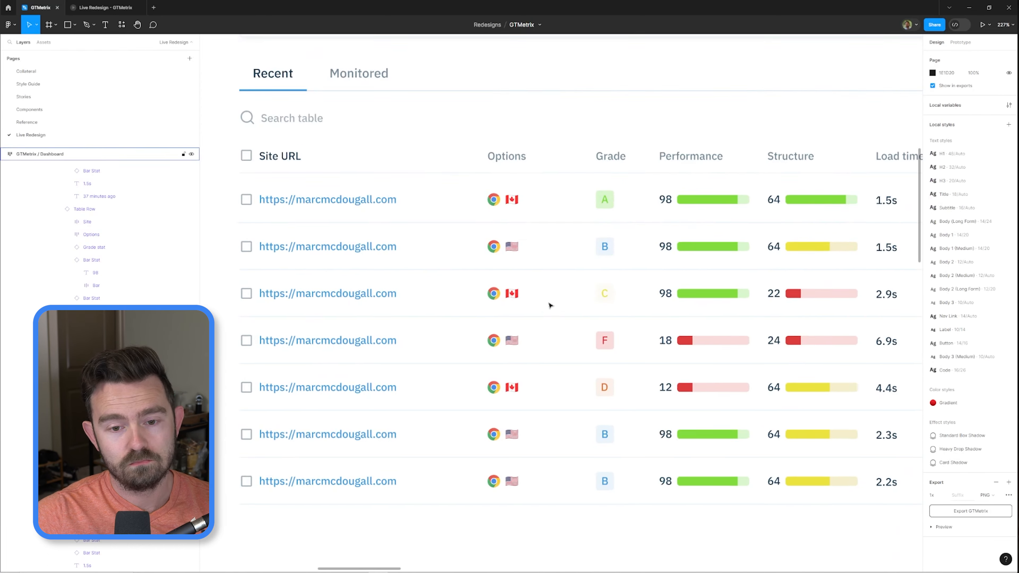
scroll(504, 297, "down", 2)
scroll(504, 297, "down", 2)
left_click(677, 277)
scroll(677, 277, "up", 2)
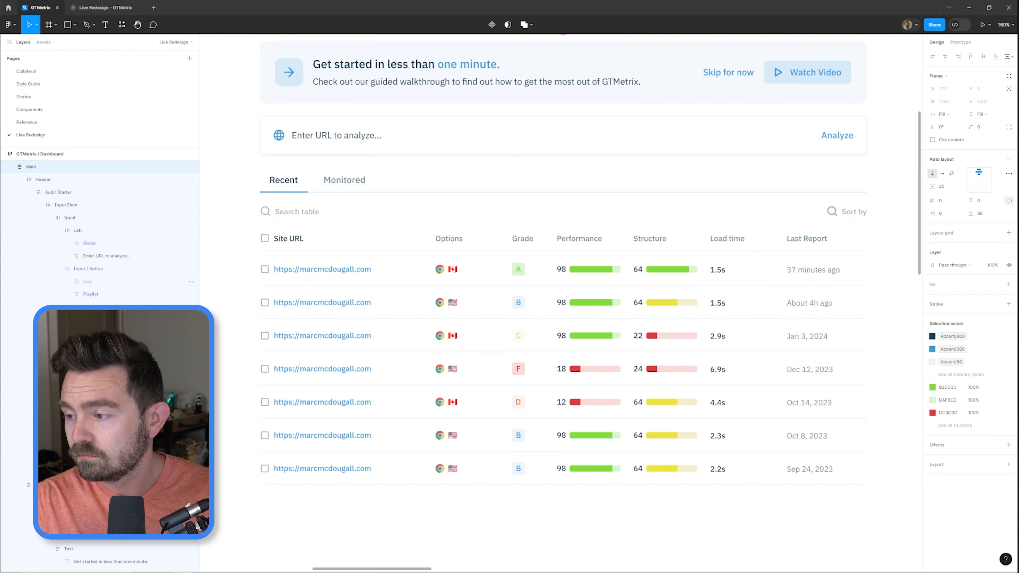
- Replace the Chrome logos in the first, second, fifth and seventh table rows with the copied Firefox logo
left_click(440, 269, "ctrl")
left_click(439, 302, "ctrl+shift")
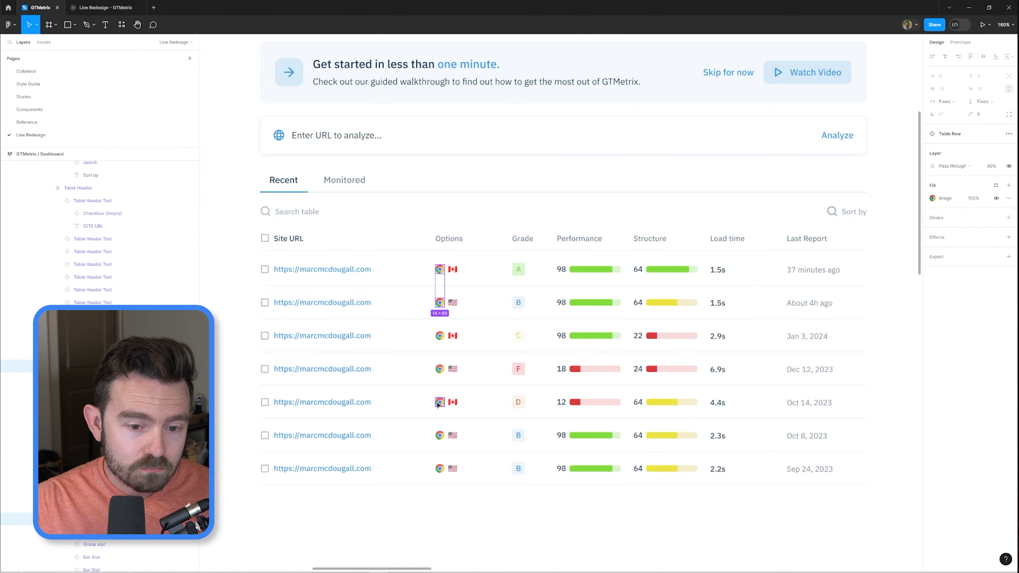
left_click(440, 403, "ctrl+shift")
left_click(440, 469, "ctrl+shift")
key("ctrl+shift+r")
key("Escape")
scroll(497, 281, "down", 3)
scroll(510, 315, "up", 2)
scroll(510, 315, "down", 2)
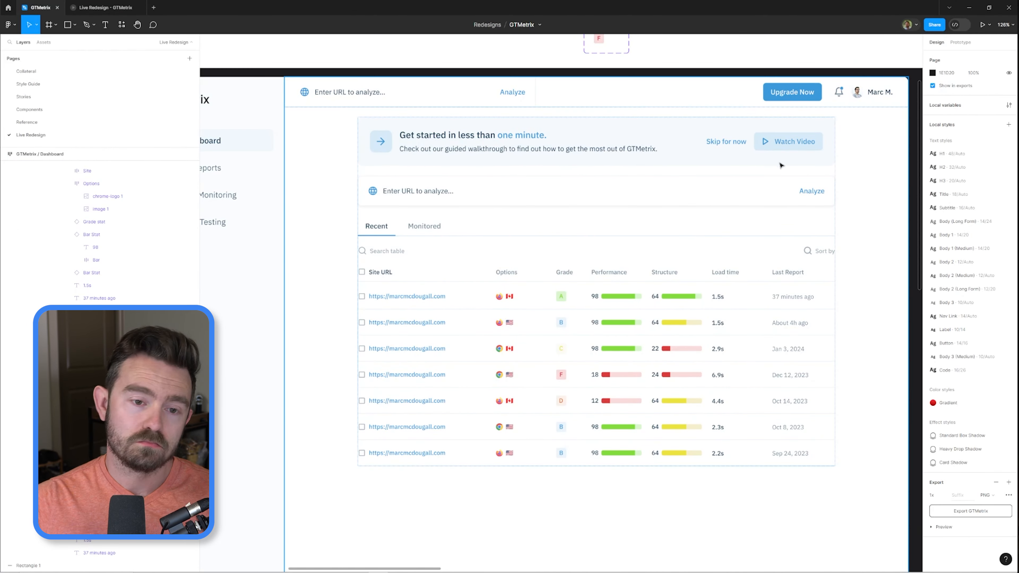
- Try adding the browser and flag icon group to the main URL input beside Analyze
left_click(331, 122)
scroll(541, 325, "up", 4)
double_click(484, 438)
double_click(484, 438)
scroll(554, 373, "down", 3)
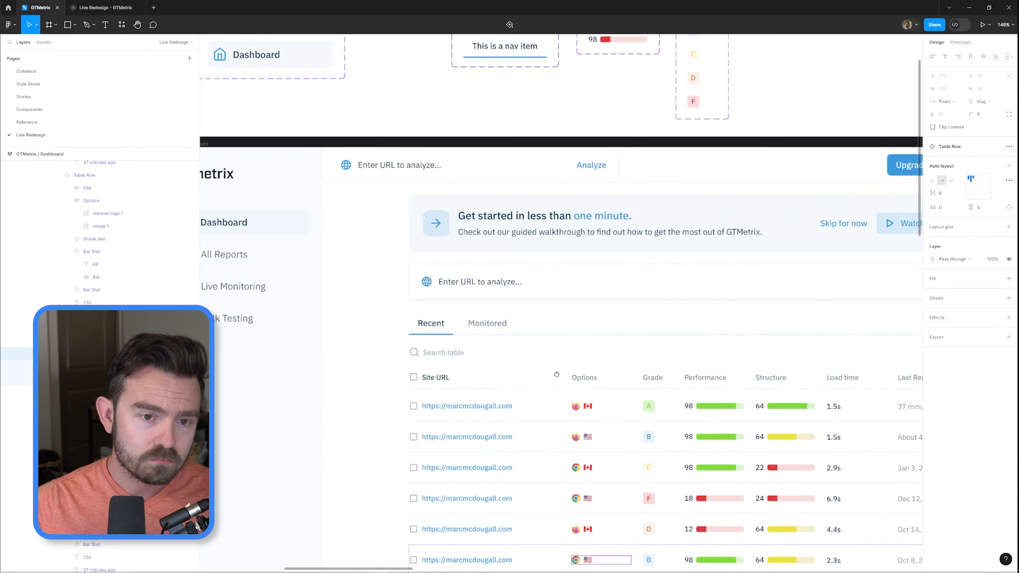
left_click(429, 283, "ctrl")
key("ctrl+v")
key("ctrl+shift+h")
scroll(544, 257, "down", 3)
key("ctrl+v")
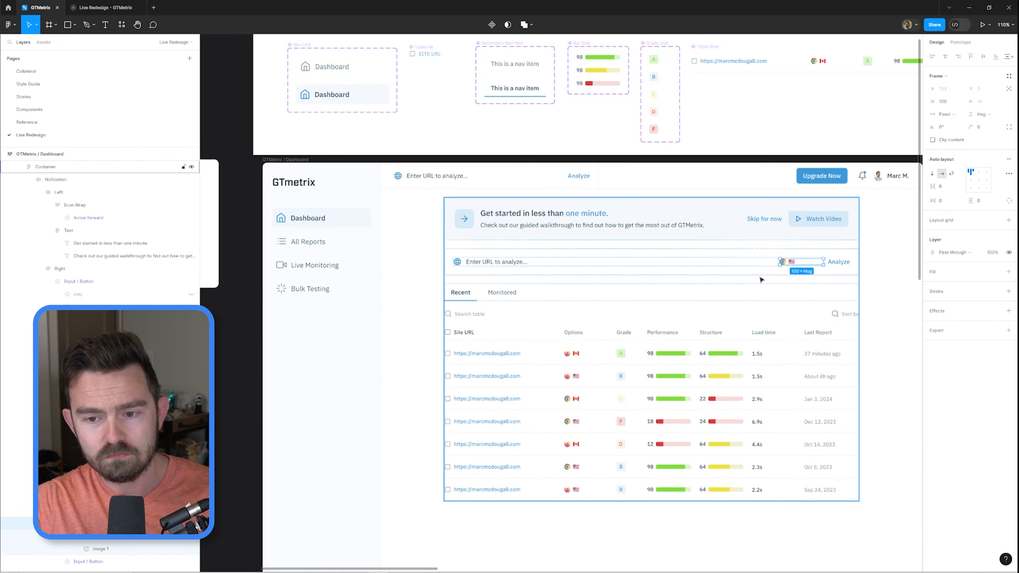
key("Delete")
scroll(831, 263, "up", 4)
double_click(799, 257)
left_click(785, 207)
scroll(784, 206, "down", 3)
scroll(766, 182, "down", 1)
left_click(784, 242)
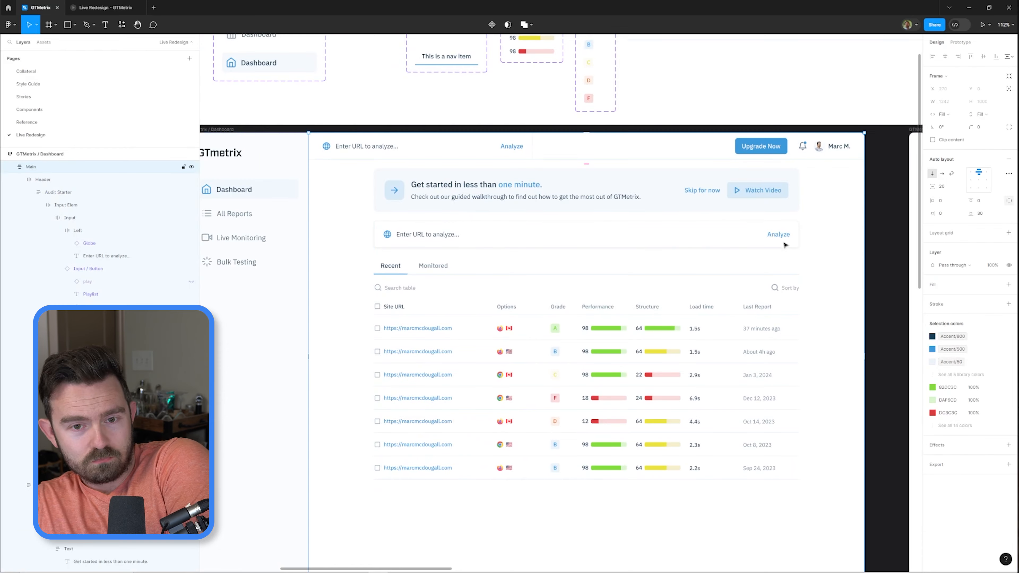
- Try hiding the Analyze button in the header's URL input
scroll(547, 162, "up", 3)
left_click(548, 161, "ctrl")
double_click(543, 152)
left_click(191, 268)
scroll(656, 186, "down", 3)
left_click(702, 125)
left_click(573, 166)
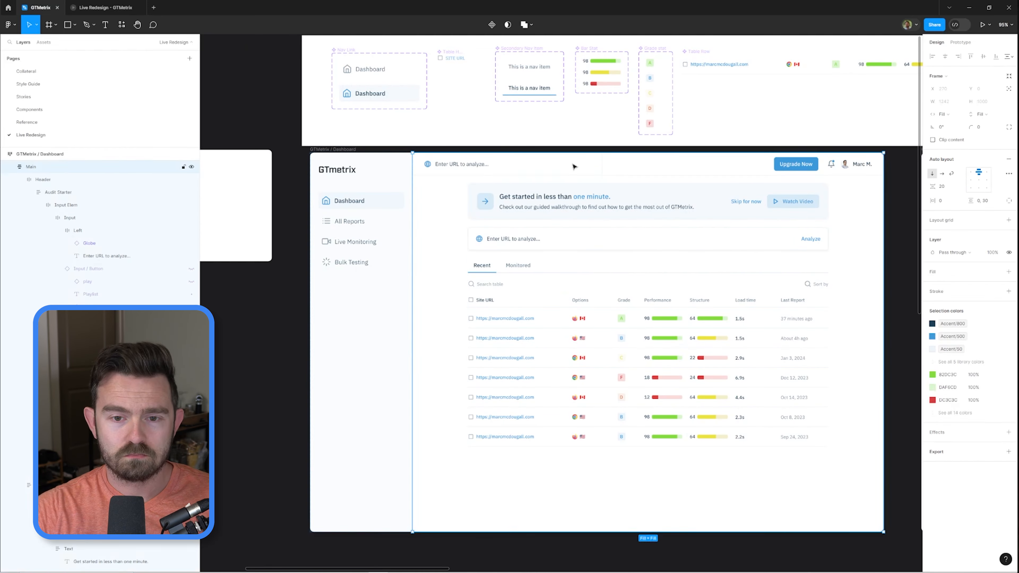
double_click(573, 166)
double_click(573, 166)
left_click(602, 133)
scroll(577, 177, "up", 3)
double_click(557, 169)
left_click(191, 269)
- Give the header input's Analyze button a forward-arrow right icon in place of its text
left_click(88, 268)
left_click(976, 210)
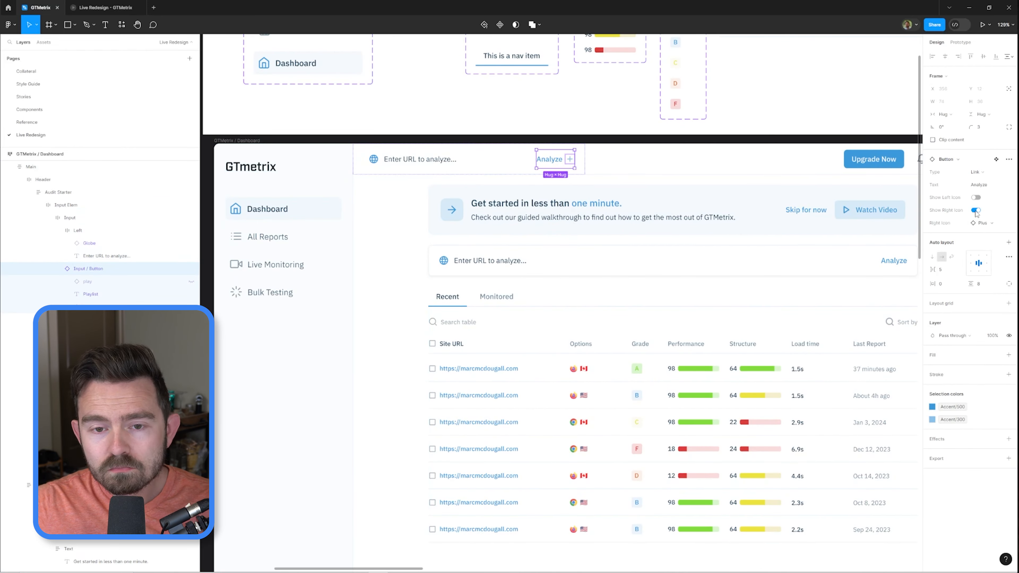
left_click(989, 223)
type("arrow")
left_click(958, 295)
key("Escape")
scroll(646, 281, "down", 4)
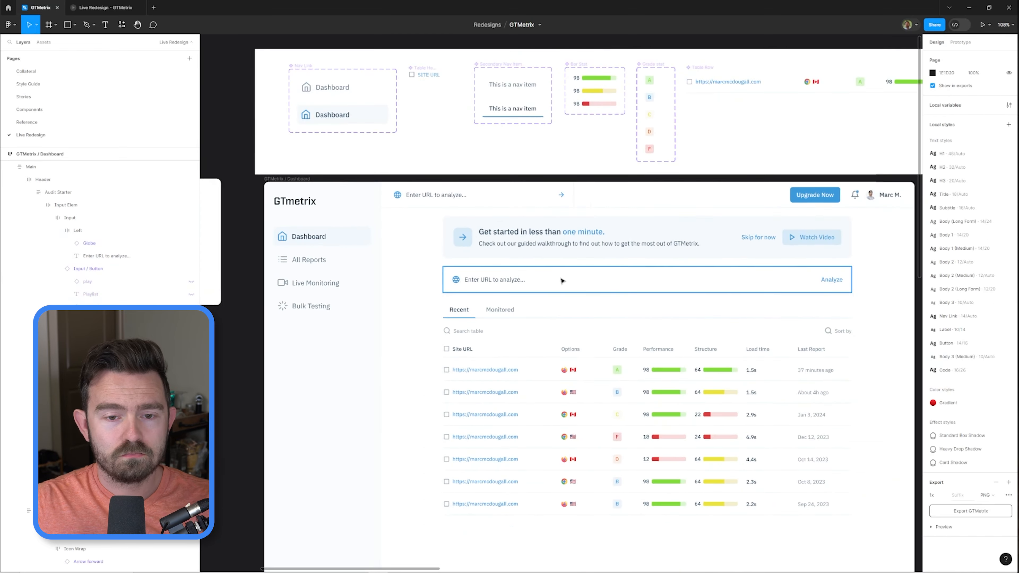
- Recolour the first Bar Stat variant with Accent/800 for the progress layer and Neutral/900 for the bar background
scroll(646, 280, "up", 3)
scroll(585, 175, "up", 5, "ctrl")
left_click(578, 174, "ctrl")
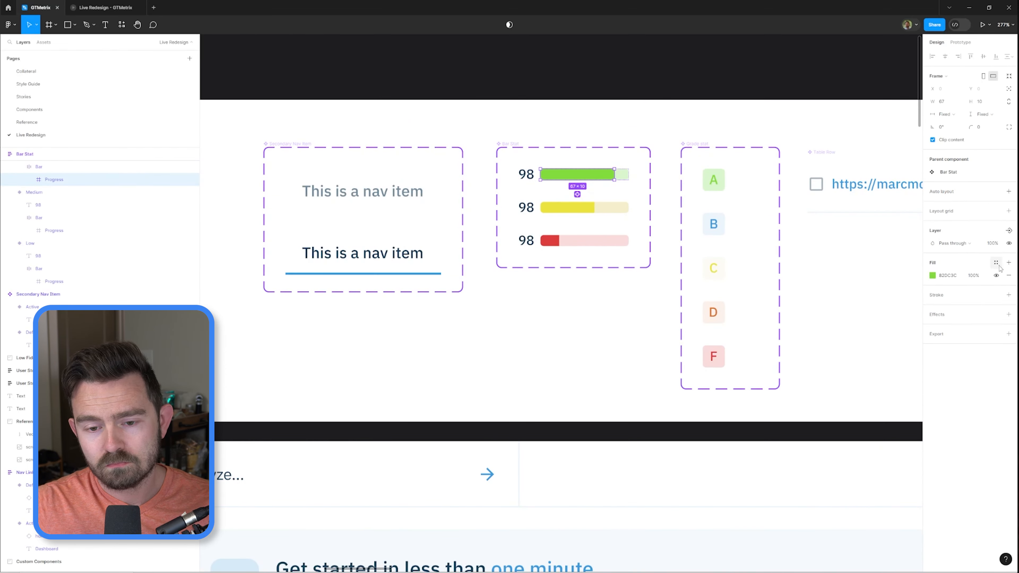
left_click(996, 262)
left_click(847, 333)
left_click(627, 178)
left_click(996, 304)
left_click(855, 398)
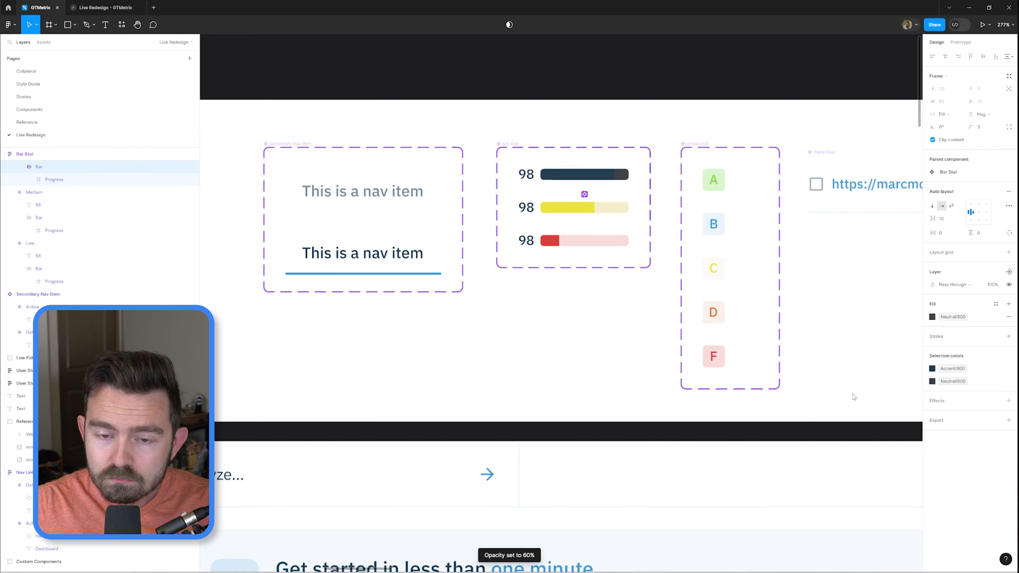
- Lower the first bar variant's background fill to 20% and fade its progress layer to 20% opacity
key("1")
key("Return")
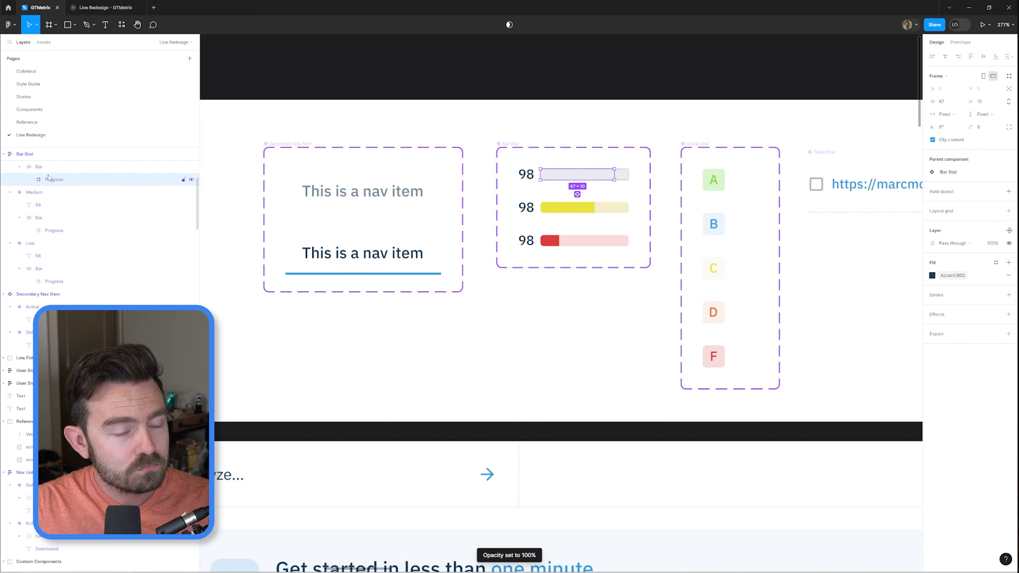
key("shift+Return")
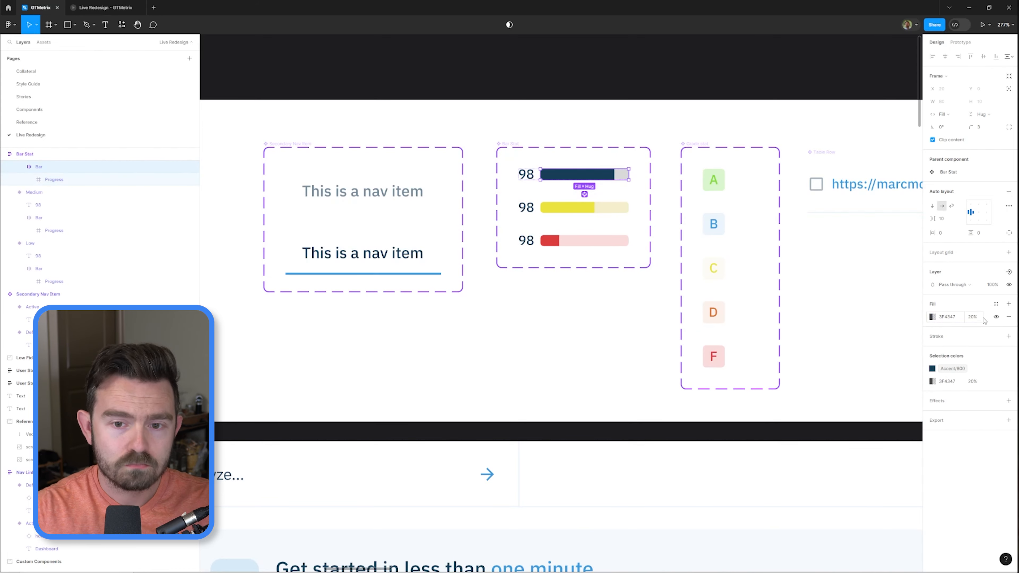
key("Return")
type("20")
scroll(681, 258, "down", 5)
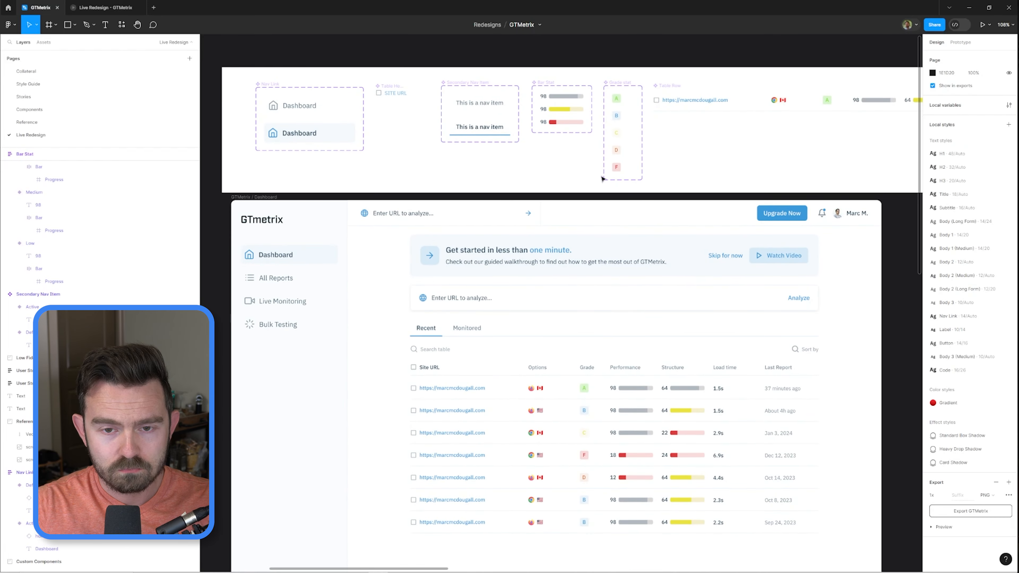
- Reduce the background fill opacity of the first bar variant to 5%
scroll(565, 91, "up", 6)
left_click(624, 118, "ctrl")
left_click(979, 318)
type("10")
key("Return")
type("5")
key("Return")
key("Escape")
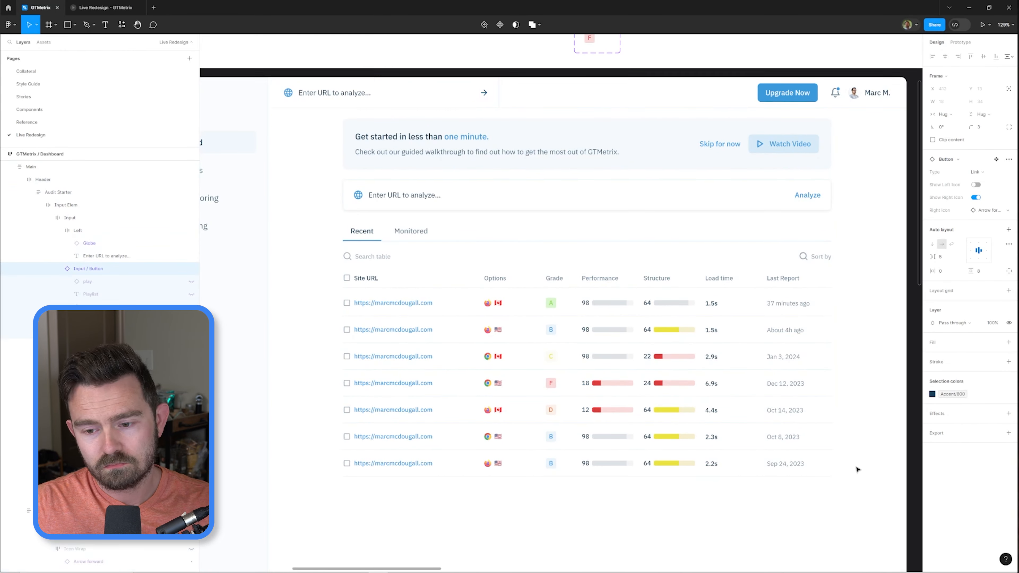
- Fade the header's arrow button to 40% opacity and detach it from its component
key("4")
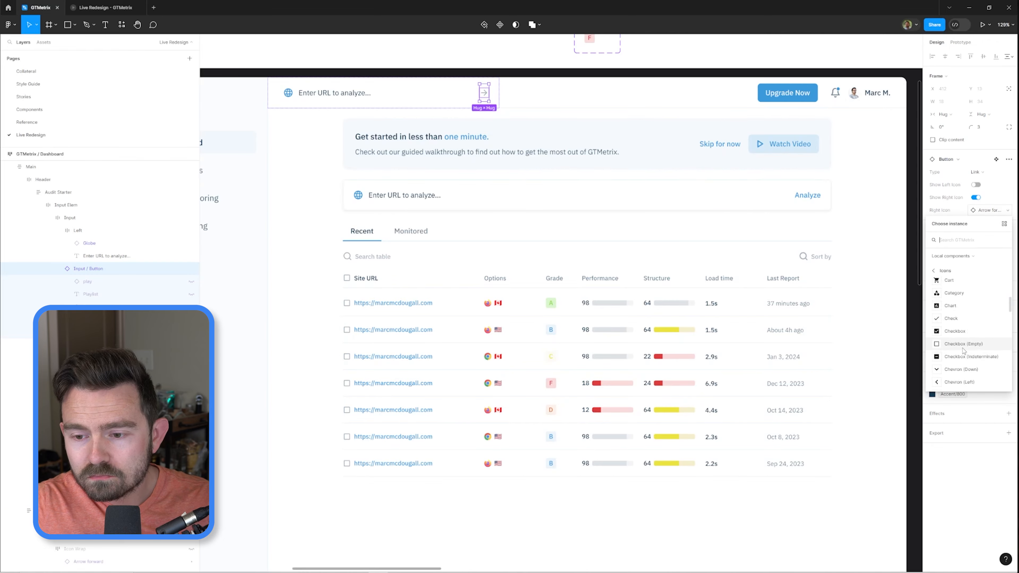
left_click(972, 394)
left_click(192, 269)
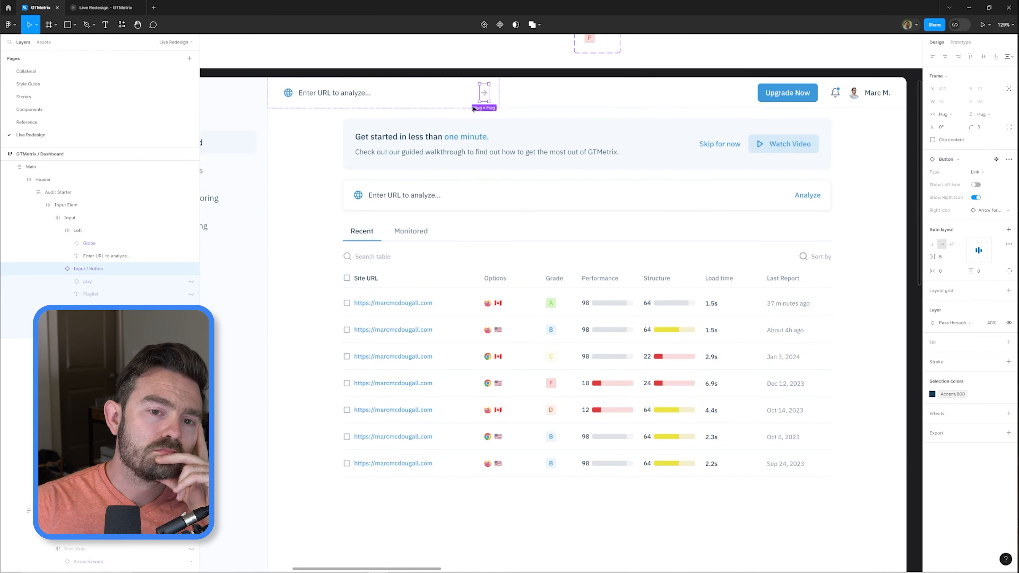
double_click(338, 93)
scroll(338, 92, "up", 3)
left_click(270, 93)
left_click(537, 94)
left_click(100, 307)
left_click(96, 270)
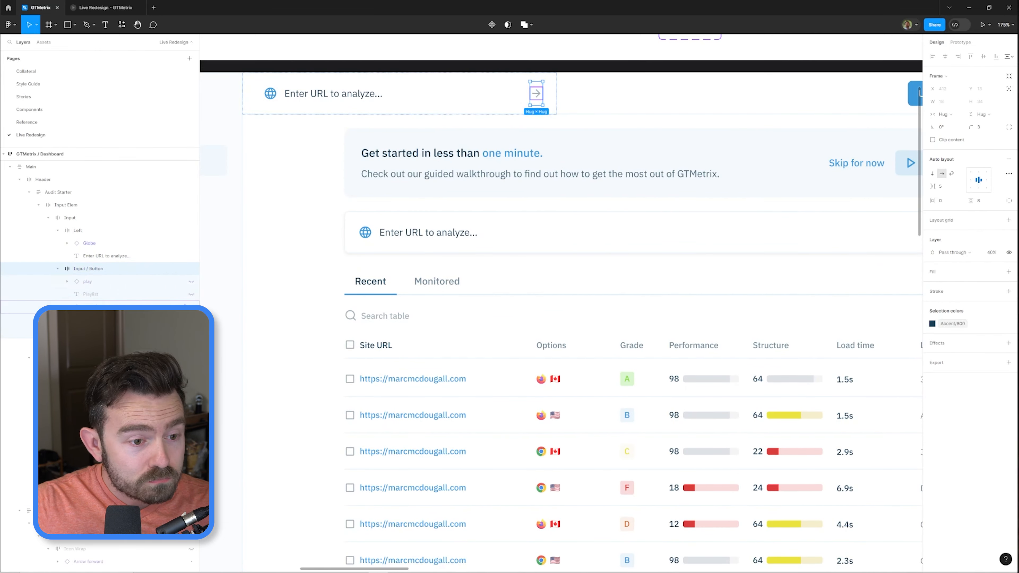
key("Escape")
scroll(707, 107, "down", 4)
key("ctrl+Tab")
key("ctrl+Tab")
- Reduce the font size of the banner's walkthrough description by two steps and check it in the prototype preview
left_click(516, 164, "ctrl")
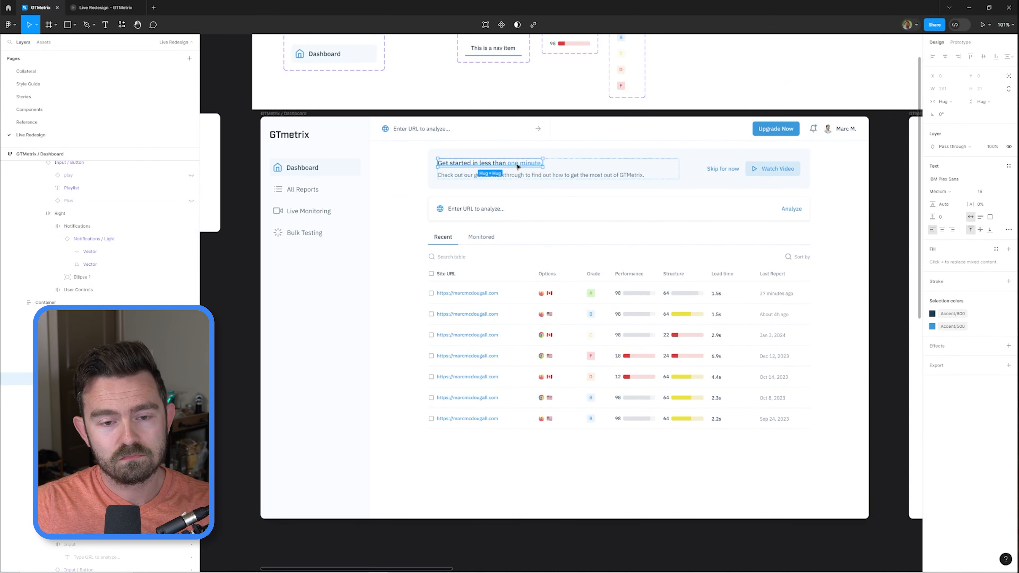
left_click(511, 175, "ctrl")
key("ctrl+shift+comma")
key("ctrl+shift+comma")
key("shift+Return")
left_click(952, 189)
key("ctrl+Tab")
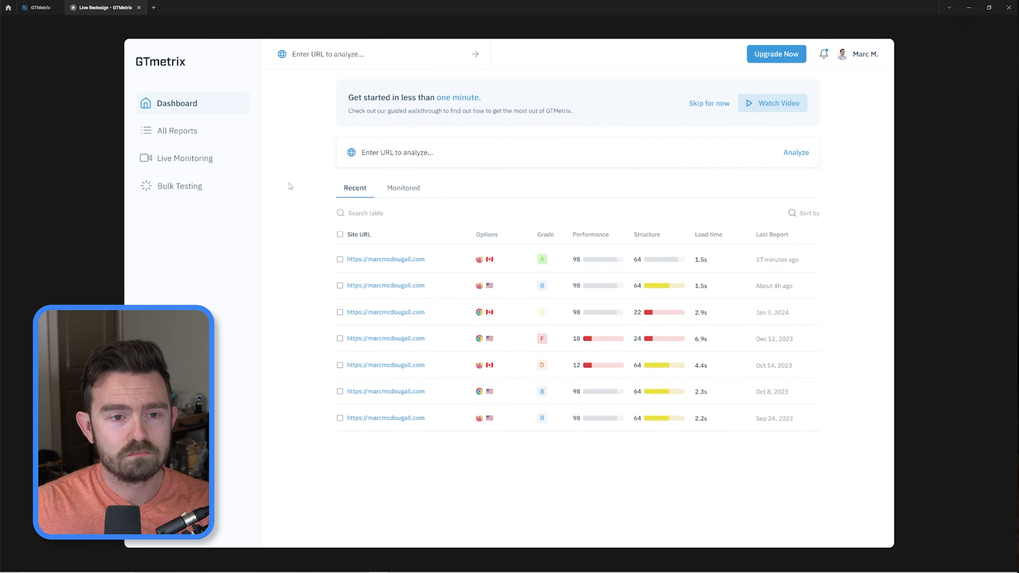
key("ctrl+Tab")
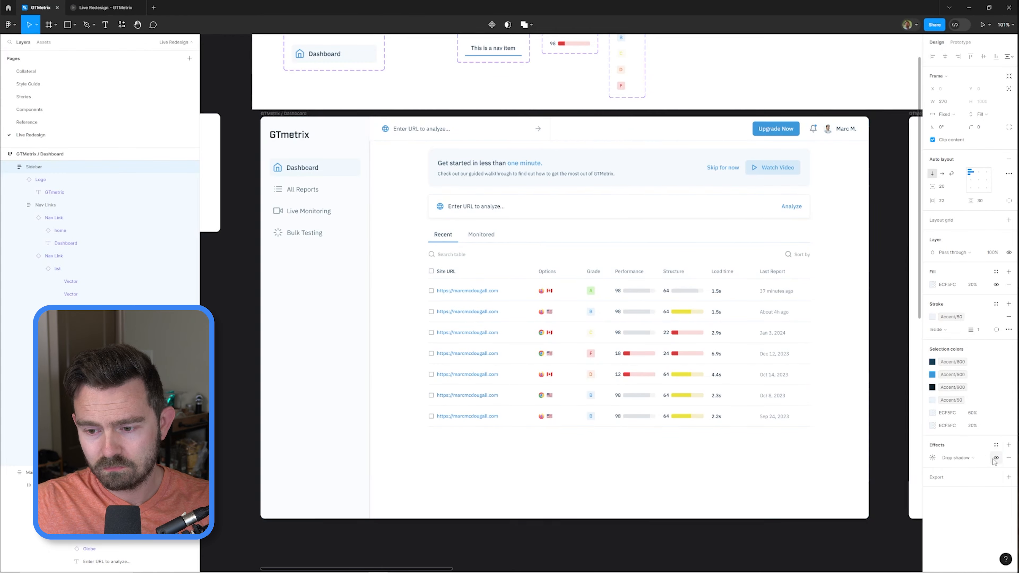
- Adjust the sidebar's drop shadow settings
left_click(932, 458)
left_click(880, 503)
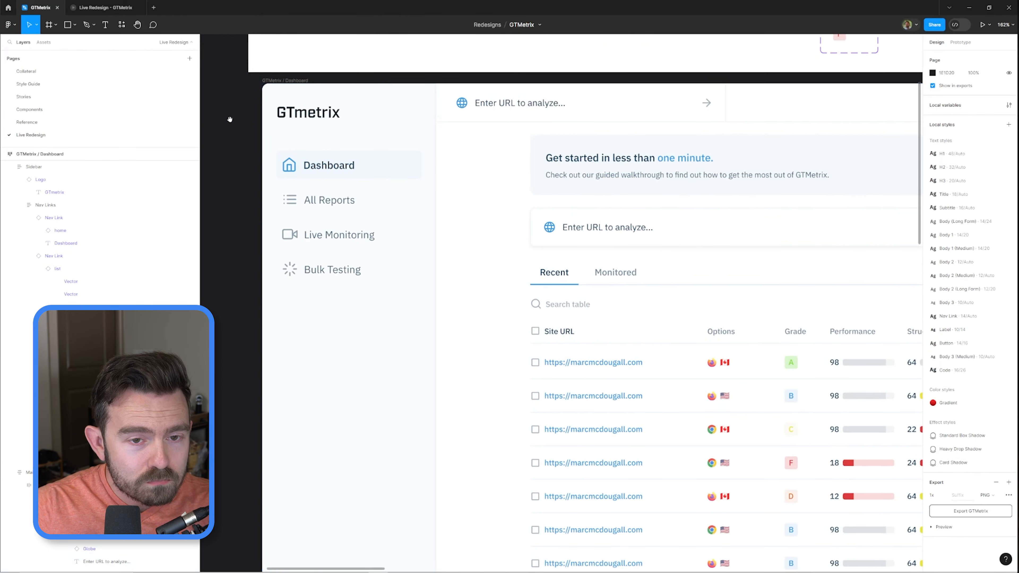
left_click_drag(229, 120, 270, 142)
scroll(541, 246, "down", 4)
scroll(554, 321, "up", 3)
scroll(557, 266, "down", 3)
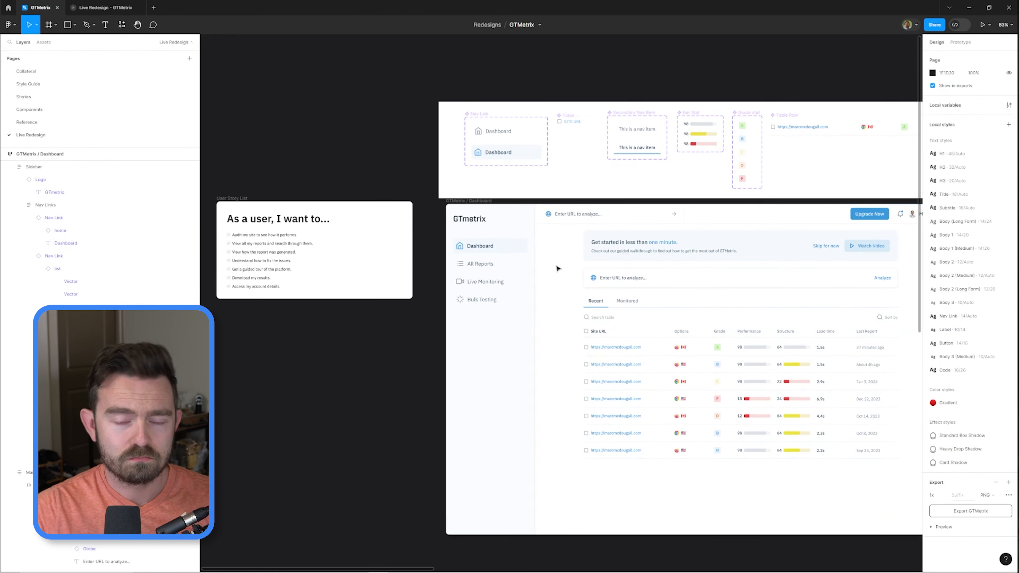
- Try recolouring the GT letters within the sidebar logo
scroll(557, 266, "up", 4)
scroll(561, 257, "down", 2)
double_click(478, 217)
left_click_drag(468, 217, 452, 217)
left_click(933, 282)
left_click(899, 380)
- Go to the Logo main component and split its wordmark into separate GT and metrix texts
scroll(484, 221, "up", 3)
right_click(484, 217)
left_click(557, 311)
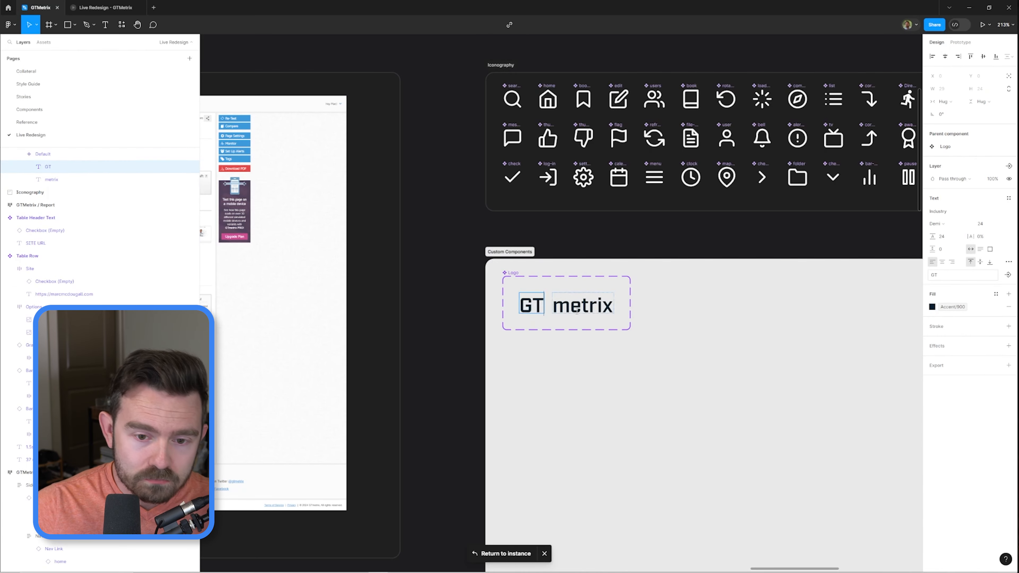
- Wrap the GT text in an auto layout frame named "GT Wrap" with a padding of 5
key("shift+a")
double_click(93, 167)
type("GT Wrap")
left_click(942, 233)
- Fill GT Wrap with Accent/50 and set its corner radius to 6
left_click(996, 304)
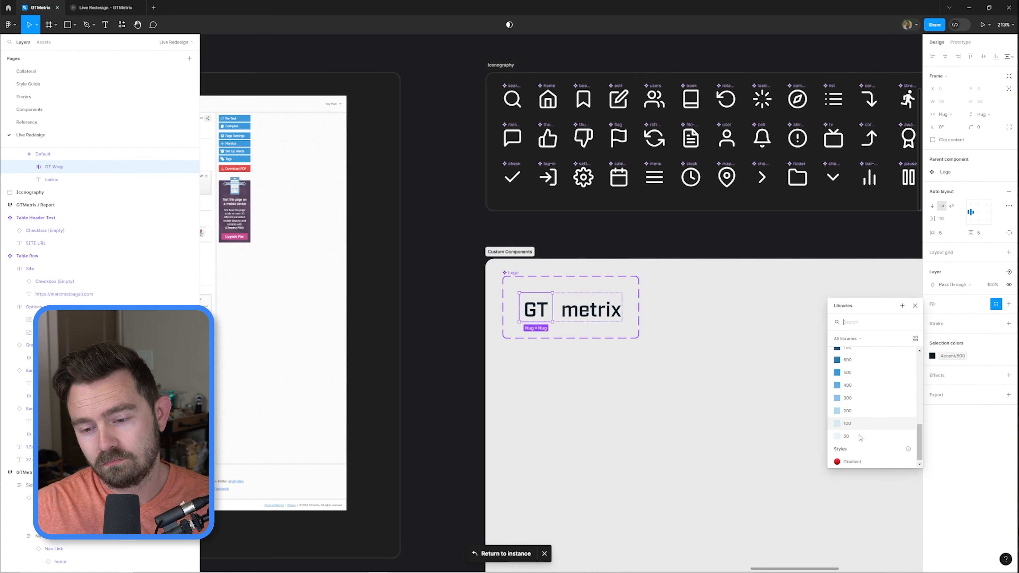
left_click(861, 437)
left_click(983, 129)
type("6")
scroll(522, 360, "up", 3)
- Trim the GT text's vertical spacing to its cap height and colour it Accent/500
double_click(540, 290)
left_click(1009, 262)
left_click(913, 405)
left_click(996, 293)
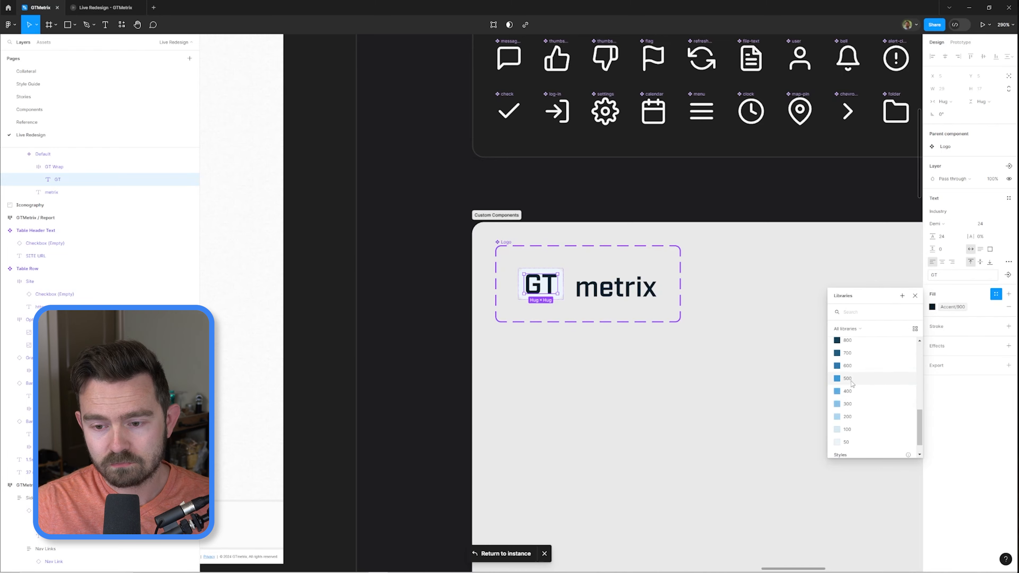
left_click(848, 380)
- Set GT Wrap's padding to 10 and trim the vertical spacing of the metrix text
left_click(560, 293)
left_click(941, 232)
type("10")
left_click(634, 293)
left_click(1009, 263)
left_click(914, 404)
- Set GT Wrap's width and height to 50
left_click(941, 250)
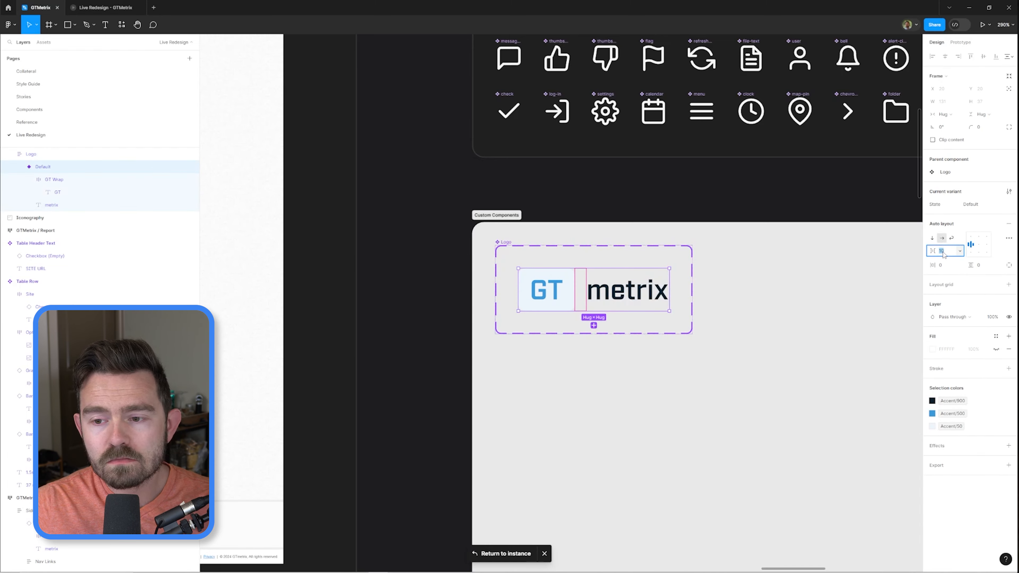
scroll(511, 321, "up", 5)
double_click(582, 297)
left_click(941, 102)
type("50")
key("Tab")
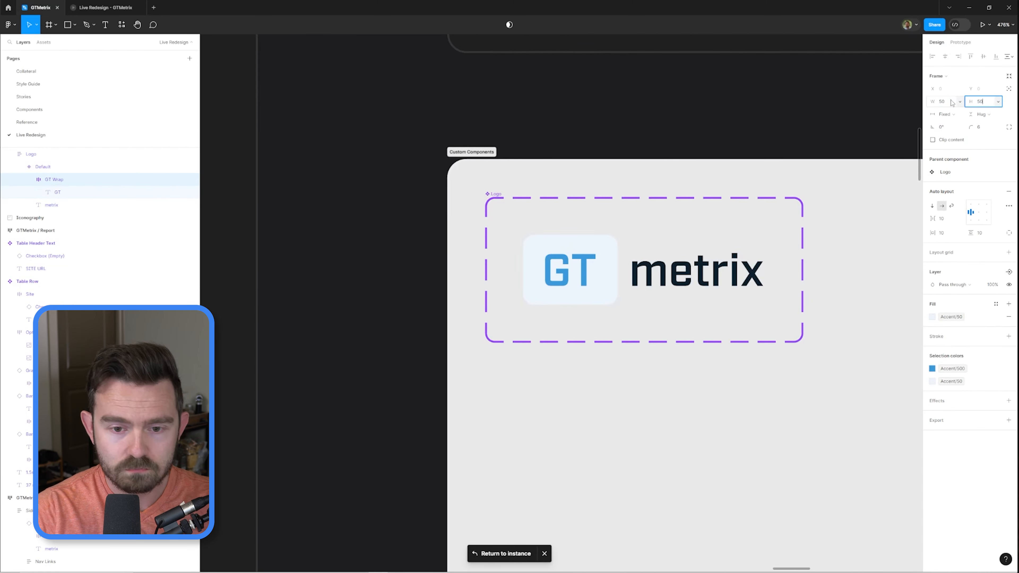
type("50")
- Remove GT Wrap's background and set metrix in IBM Plex Sans Medium 14 with trimmed vertical spacing
left_click(682, 117)
scroll(640, 267, "down", 5)
scroll(645, 272, "up", 5)
scroll(646, 272, "down", 3)
left_click(557, 261)
scroll(557, 261, "down", 3)
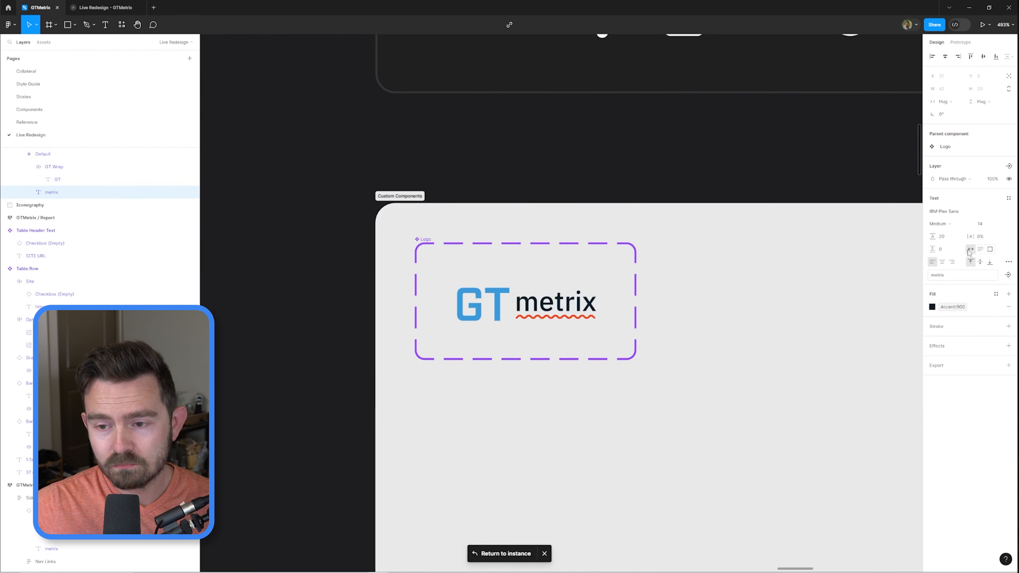
left_click(1008, 262)
left_click(914, 403)
left_click(577, 266)
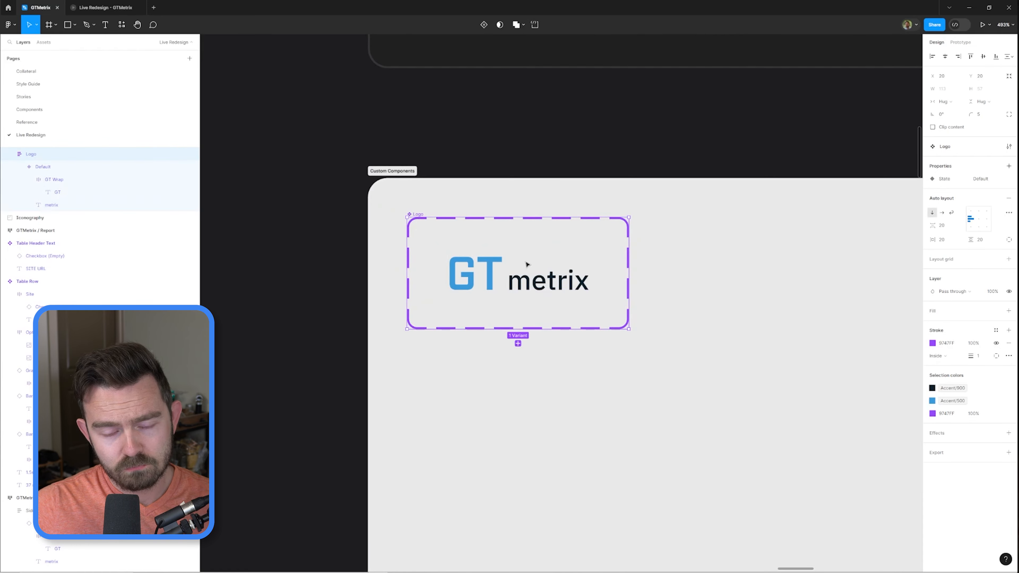
- Colour the metrix text Accent/800, try it in italics, and return to the dashboard's logo instance
left_click(531, 280, "ctrl")
left_click(491, 274)
left_click(553, 261, "ctrl")
double_click(553, 262)
key("ctrl+i")
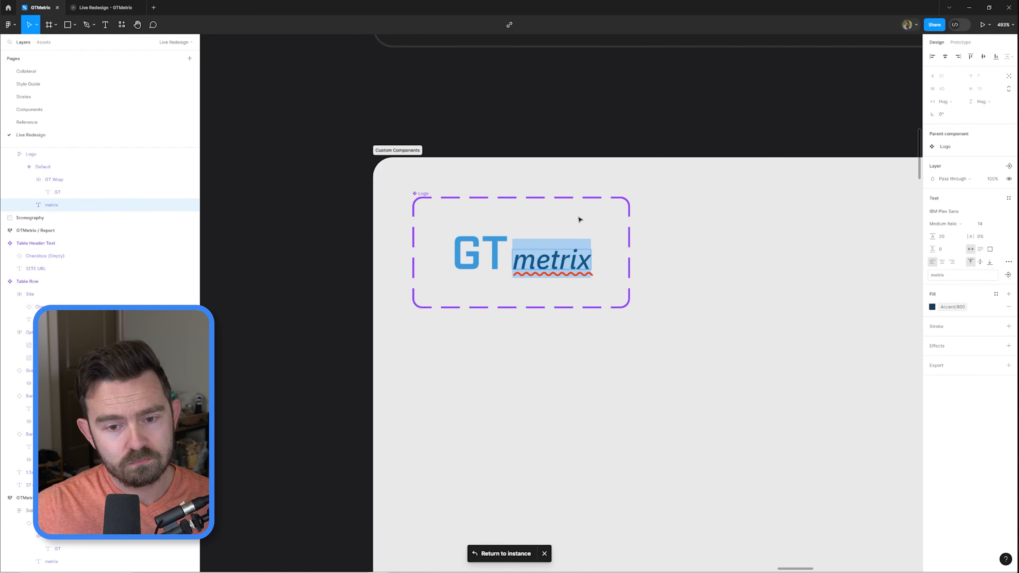
key("ctrl+i")
left_click(505, 554)
scroll(707, 285, "down", 3)
- Set the metrix text's size to 16 in the Logo main component and return to the instance
left_click(432, 286, "ctrl")
left_click(443, 285)
double_click(443, 285)
left_click(996, 159)
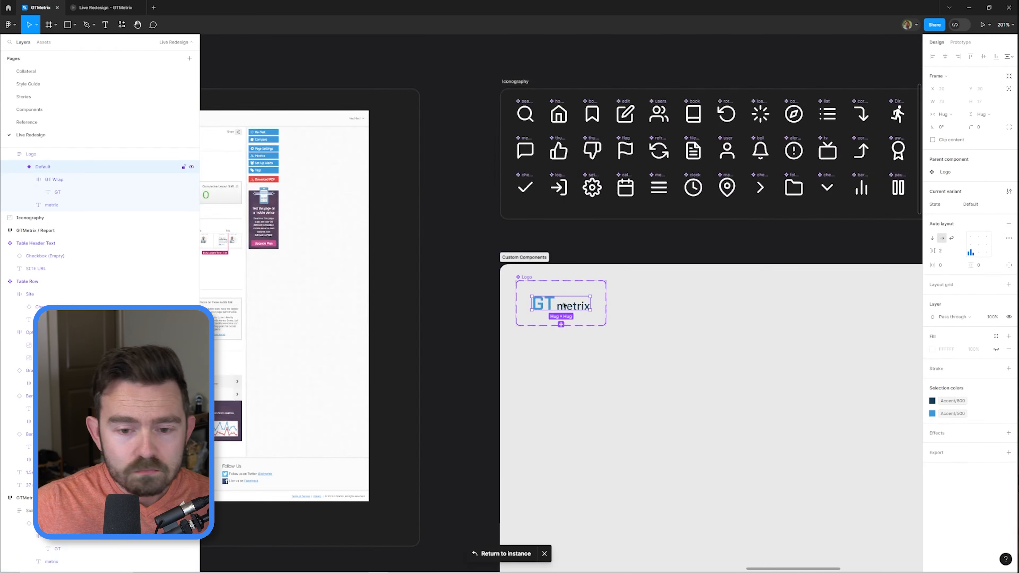
scroll(574, 308, "up", 3)
left_click(573, 294, "ctrl")
left_click(521, 278)
left_click(506, 553)
- Wrap the sidebar logo in an auto layout frame with a horizontal padding of 8
scroll(553, 252, "down", 3)
scroll(676, 272, "down", 2)
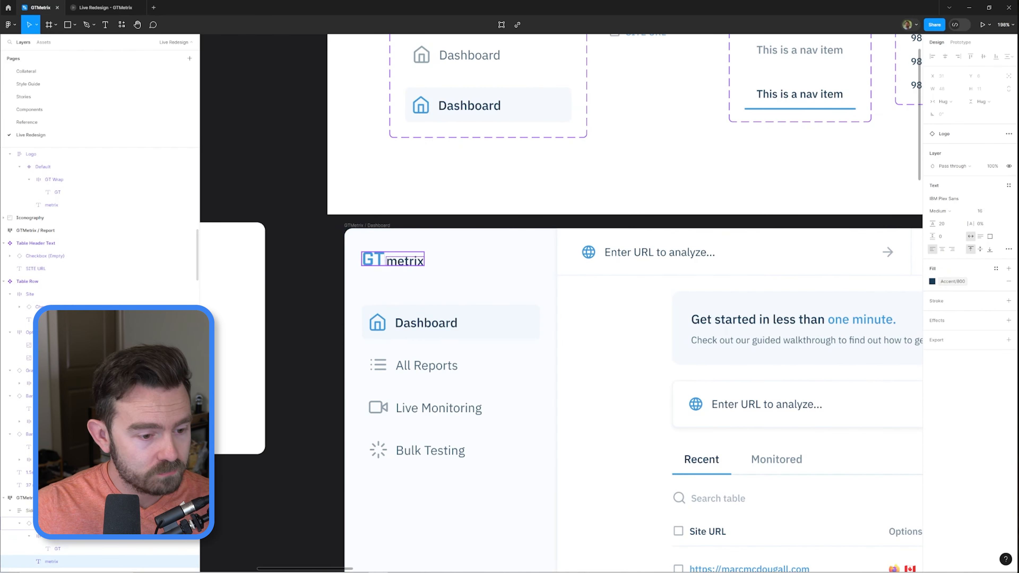
key("shift+a")
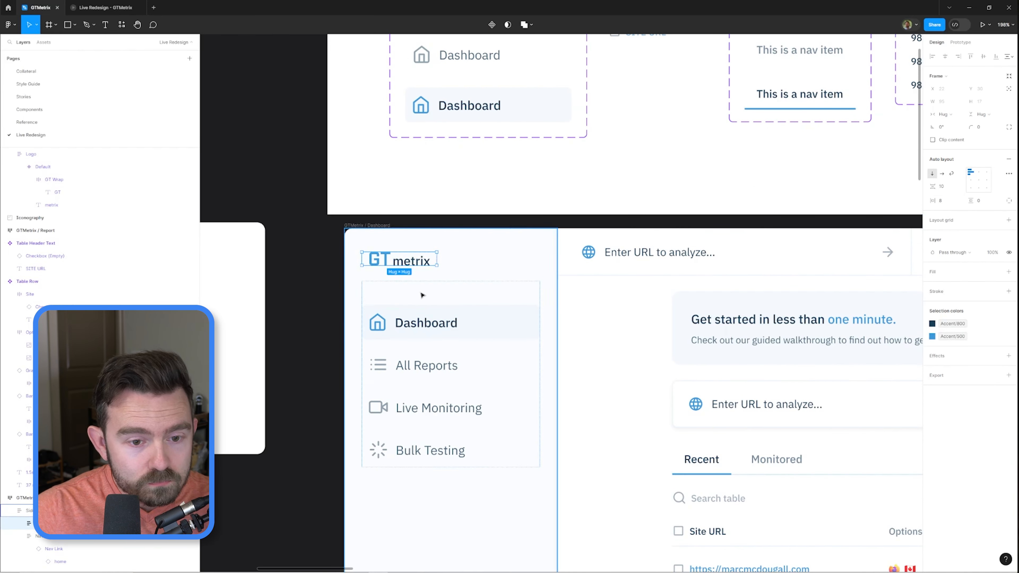
- Pad the sidebar logo container by 8 horizontally and 20 at the bottom, and make its width fill the sidebar
left_click(943, 200)
type("8")
left_click(1009, 200)
left_click(981, 214)
key("shift+Up")
key("shift+Up")
left_click(945, 114)
left_click(952, 125)
- Add an Accent/50 inside stroke of weight 1 to the logo container, limited to its bottom side
left_click(996, 305)
left_click(842, 349)
left_click(996, 330)
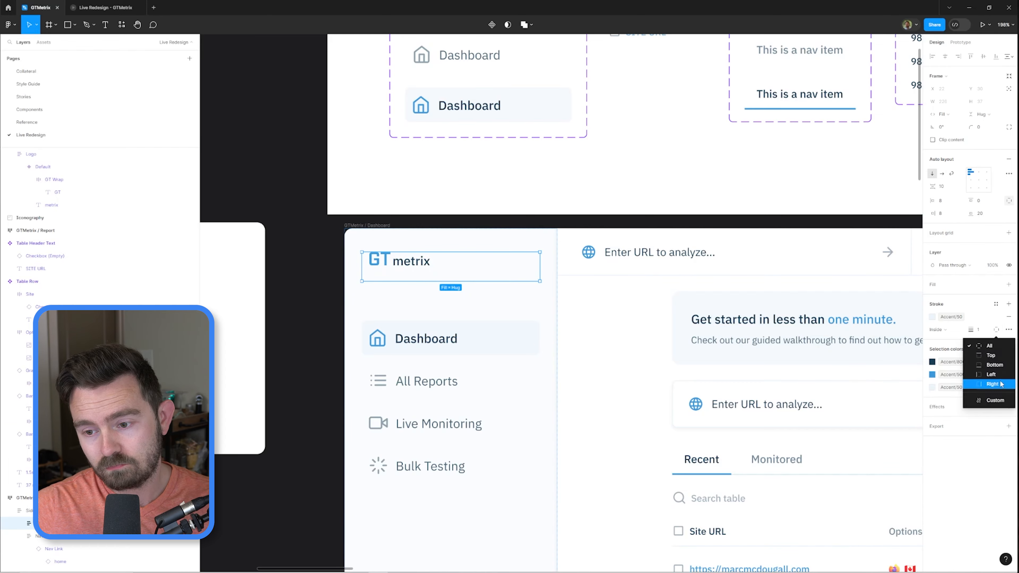
left_click(989, 364)
left_click(611, 320)
- Reduce the sidebar's top padding by 10 so the logo sits higher beside the header bar
scroll(461, 260, "up", 3)
double_click(489, 258)
scroll(477, 284, "down", 2)
double_click(693, 280)
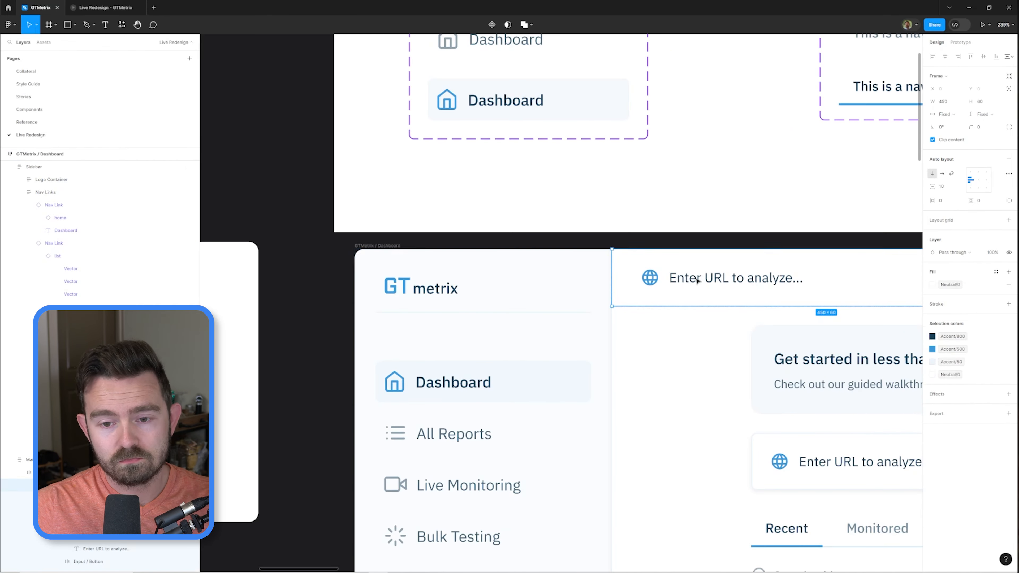
double_click(473, 285)
left_click(455, 258)
left_click(981, 201)
key("shift+Down")
- Inspect the header bar's nested frames and the sidebar logo to compare their sizes and vertical placement
double_click(673, 282)
double_click(672, 283)
double_click(672, 281)
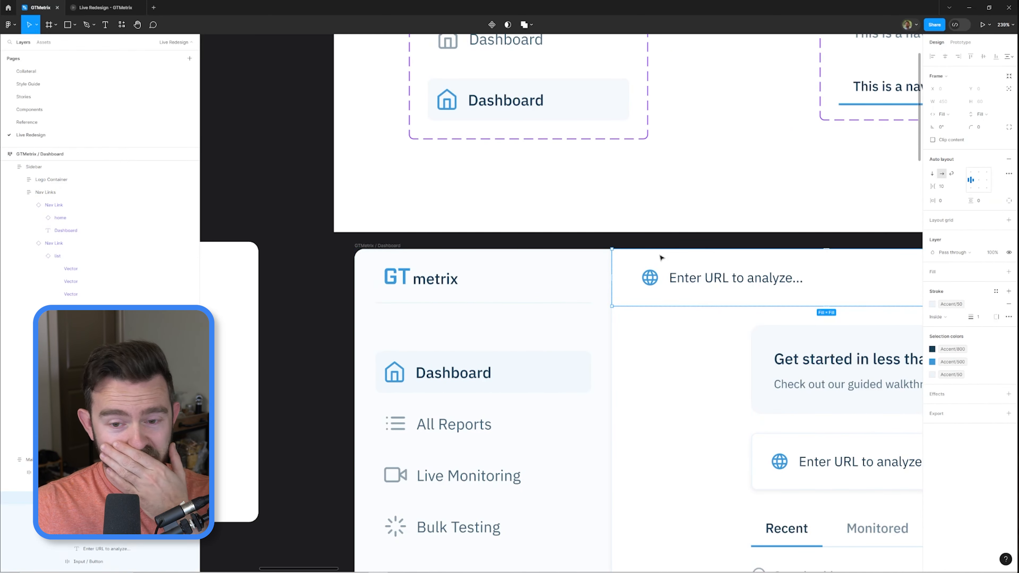
double_click(664, 260)
double_click(756, 277)
double_click(451, 286)
double_click(421, 280)
left_click(693, 280)
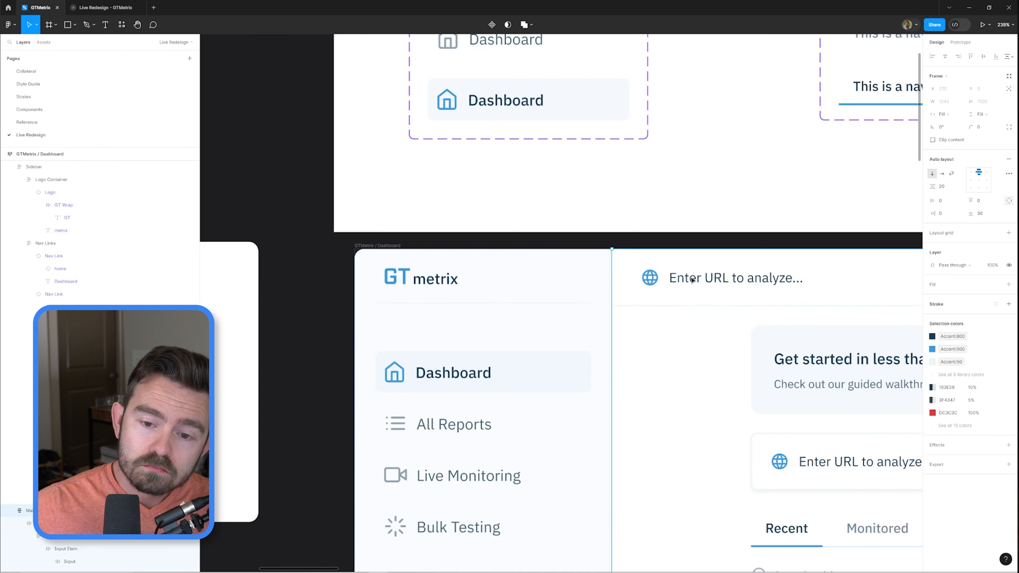
double_click(666, 277)
- Set the sidebar logo instance's height to 20, align its contents left centre, and check the prototype
double_click(423, 282)
double_click(423, 282)
left_click(983, 102)
type("24")
key("Return")
left_click(971, 212)
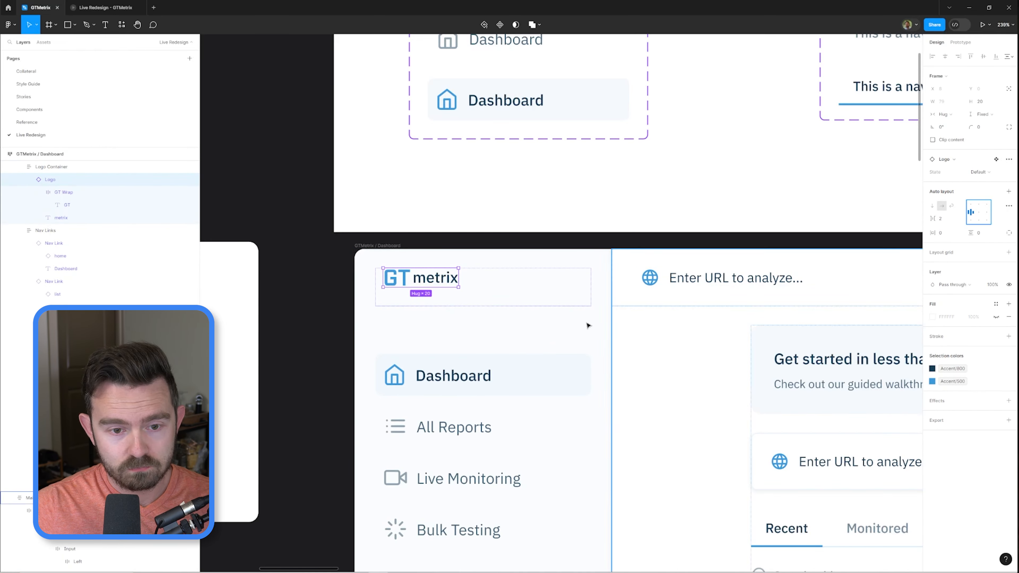
key("Escape")
scroll(618, 364, "down", 4)
key("ctrl+Tab")
left_click(41, 7)
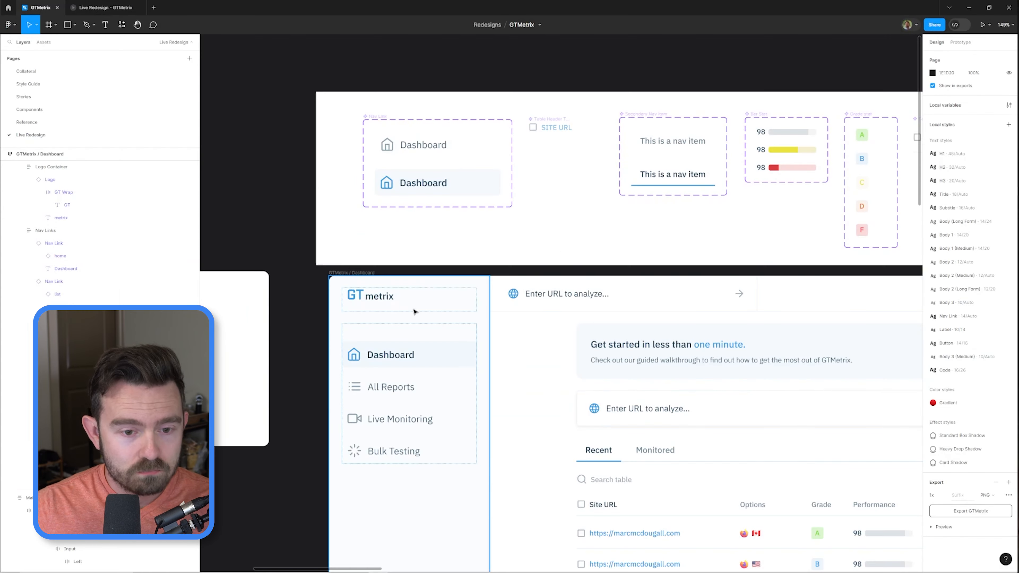
- Remove the bottom stroke from the sidebar's logo container
double_click(413, 308)
scroll(393, 302, "up", 3)
left_click(1008, 316)
left_click(477, 332)
- Set the Nav Links group's top padding to 0 and review the dashboard in the prototype
scroll(490, 321, "down", 4)
double_click(490, 371)
left_click(982, 201)
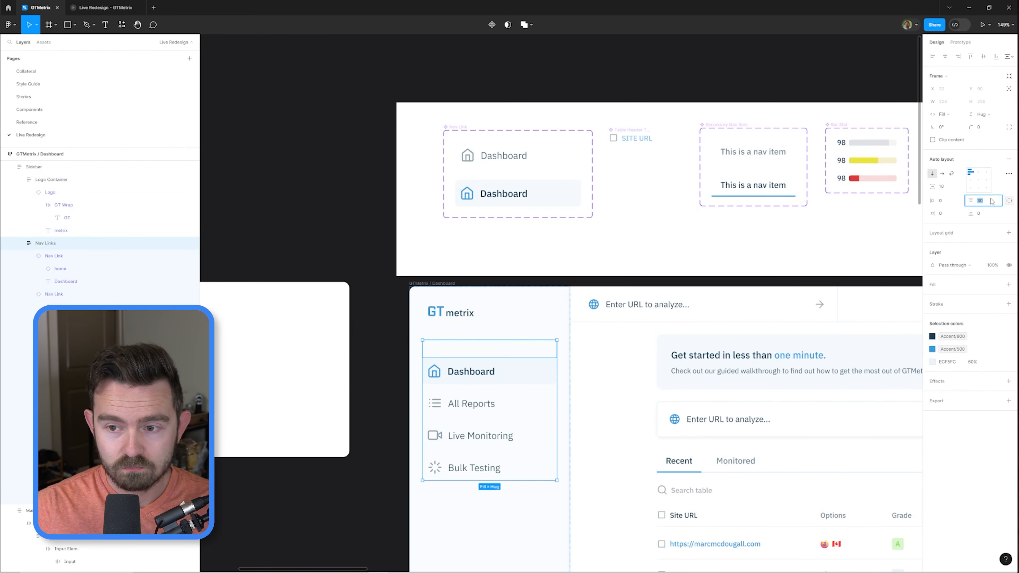
type("0")
key("Return")
key("Escape")
scroll(489, 371, "down", 2)
key("ctrl+Tab")
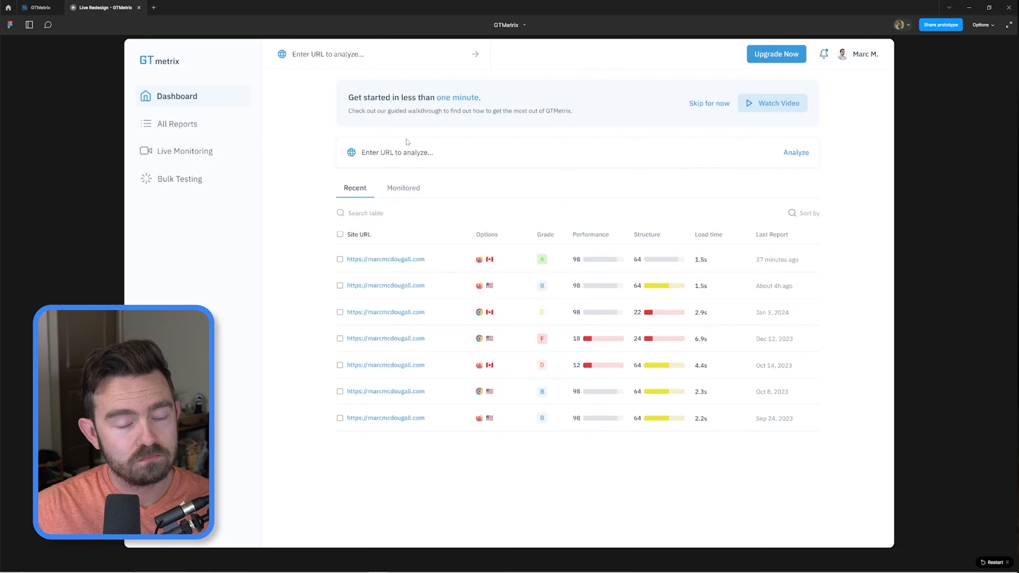
- Give the GT text in the Logo main component a blue linear gradient fill and tilt the gradient's direction
left_click(40, 8)
scroll(470, 296, "up", 3)
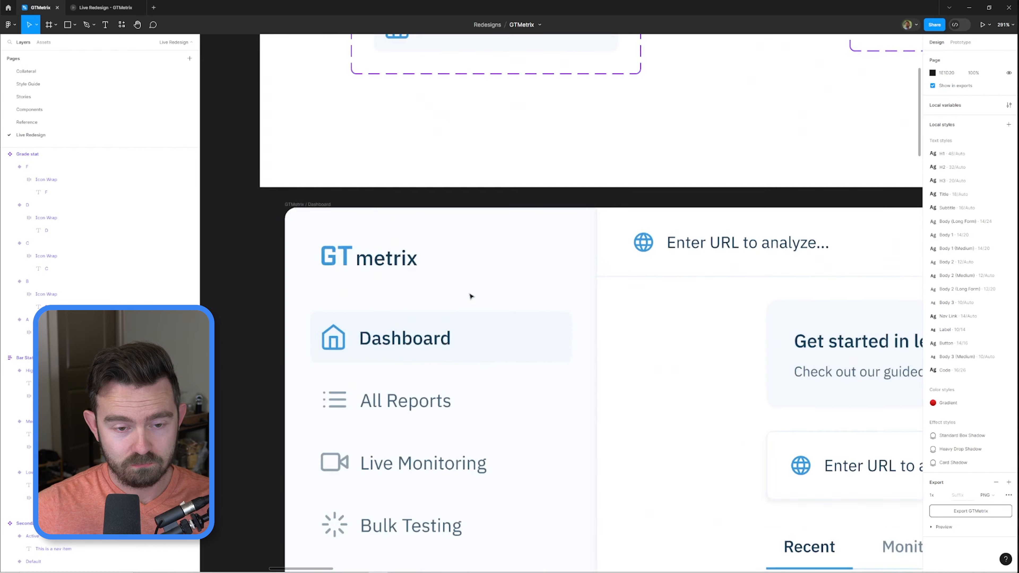
scroll(471, 296, "down", 5)
scroll(435, 180, "up", 3)
scroll(434, 180, "down", 5)
scroll(376, 343, "up", 6)
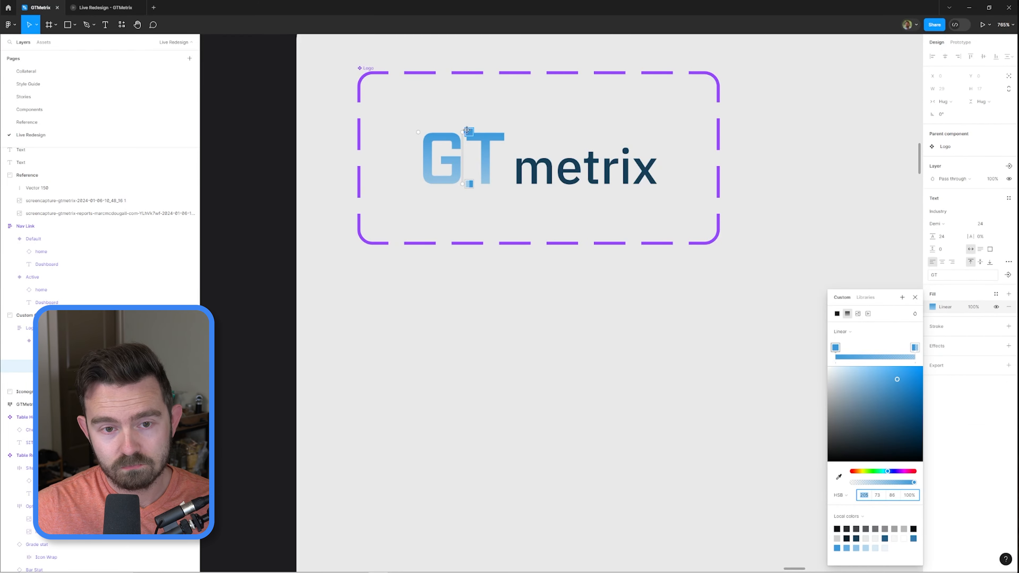
left_click_drag(469, 184, 491, 186)
key("Escape")
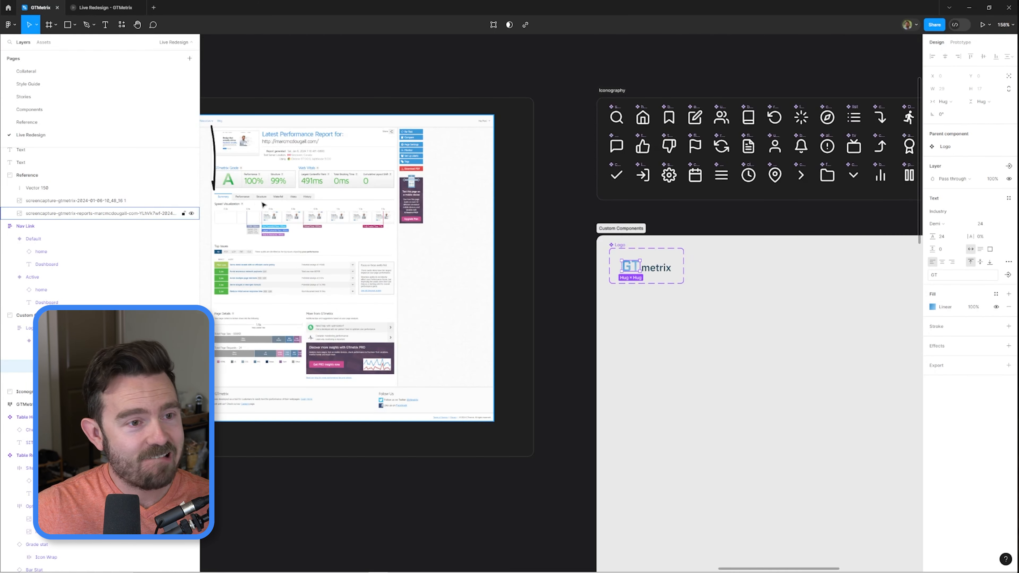
- Edit the GT text's font size in the Logo main component, return to the sidebar instance and preview the prototype
scroll(261, 202, "down", 5)
left_click(423, 196)
scroll(257, 245, "up", 5)
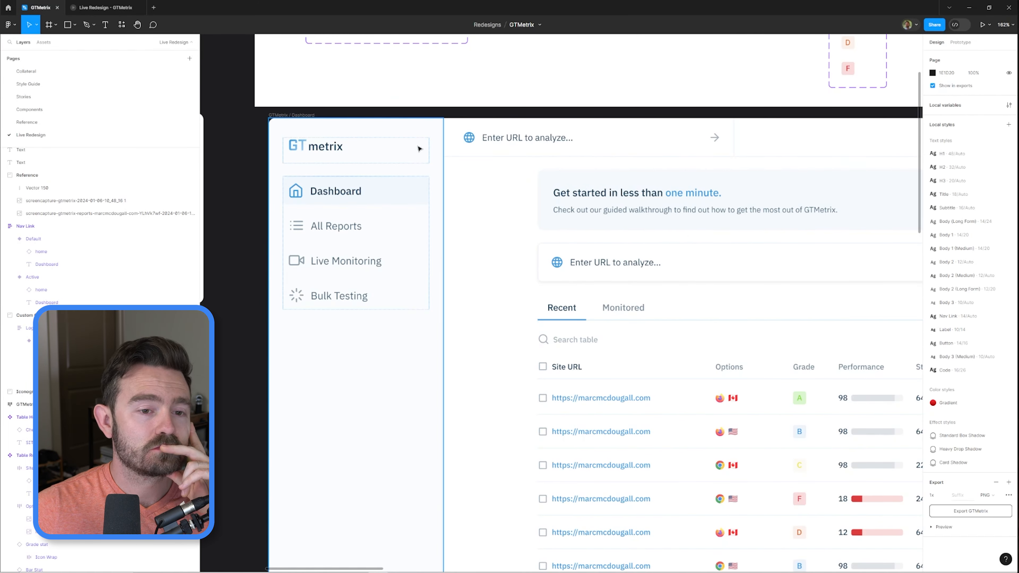
left_click(324, 148)
double_click(329, 148)
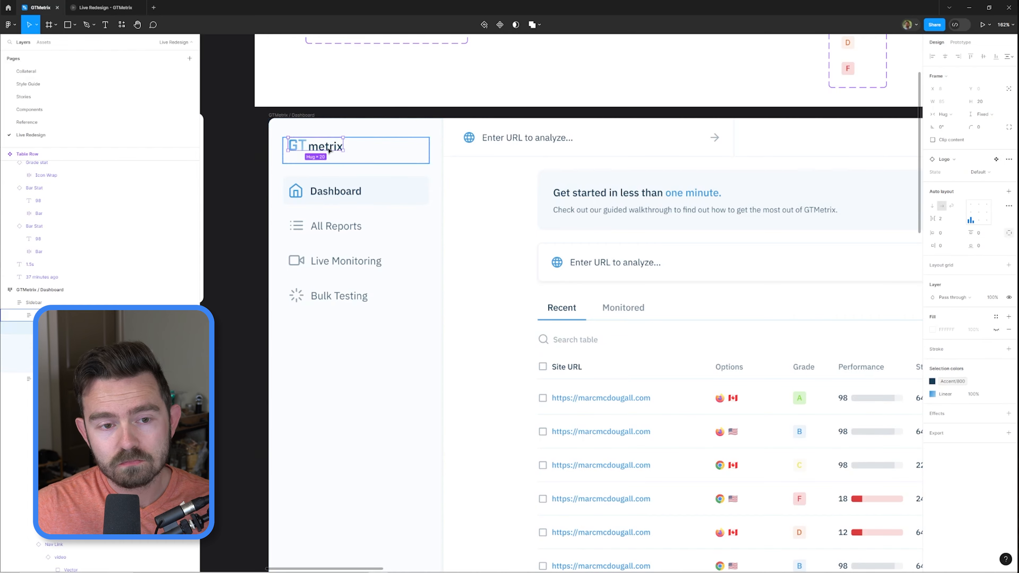
key("ctrl+alt+shift+k")
double_click(542, 296)
double_click(537, 295)
key("shift+Return")
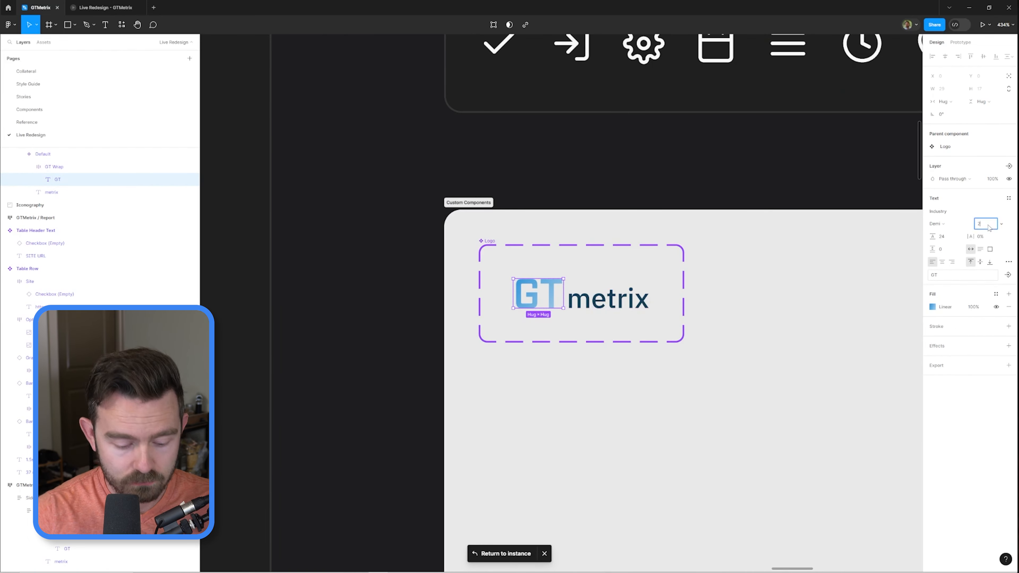
left_click(502, 554)
left_click(105, 8)
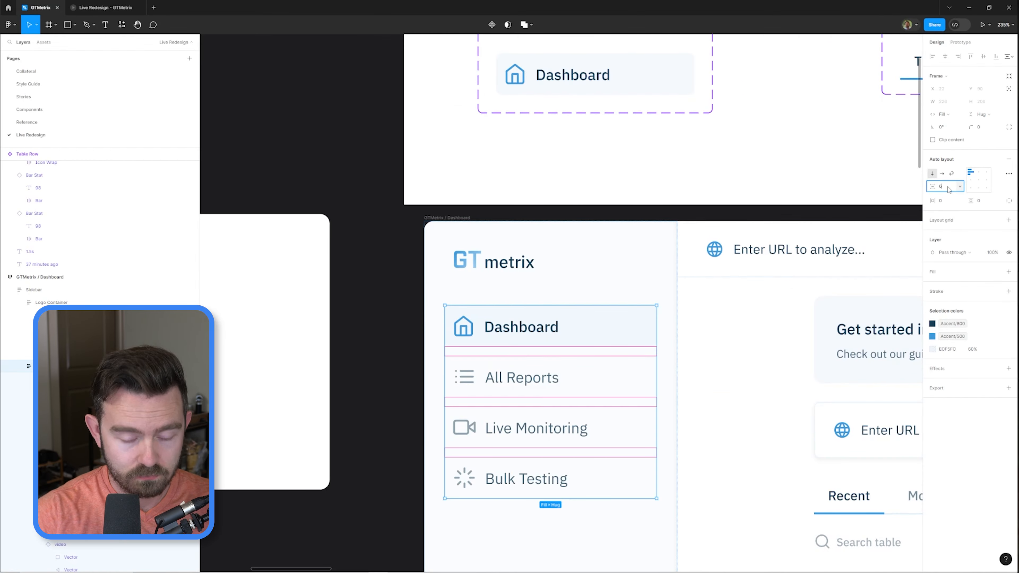
- Set the Nav Links item spacing to 6 and duplicate the whole group beneath itself in the sidebar
scroll(392, 268, "down", 3)
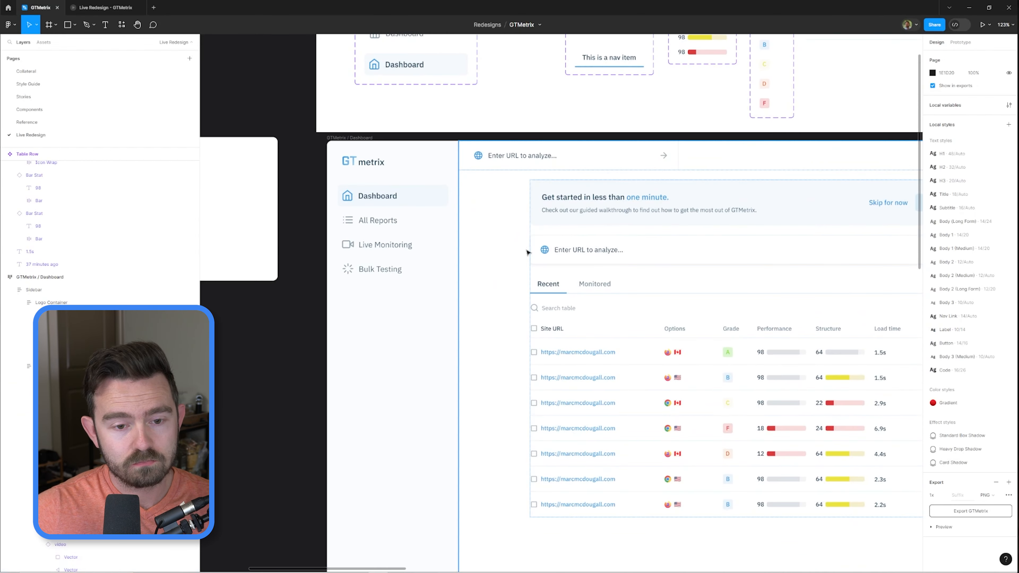
left_click(392, 268)
left_click(57, 258)
key("ctrl+d")
double_click(386, 326)
- Add a "Recent" text label at the start of the duplicated Nav Links group and check it in the prototype
key("t")
left_click(365, 317)
type("Recent")
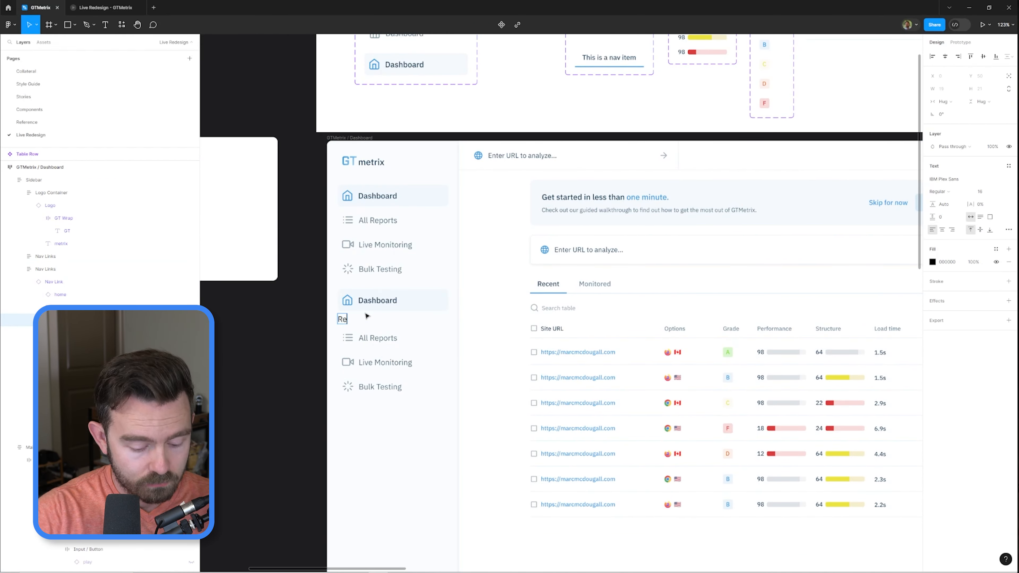
scroll(356, 322, "up", 3)
key("Escape")
key("Up")
key("shift+1")
left_click(111, 8)
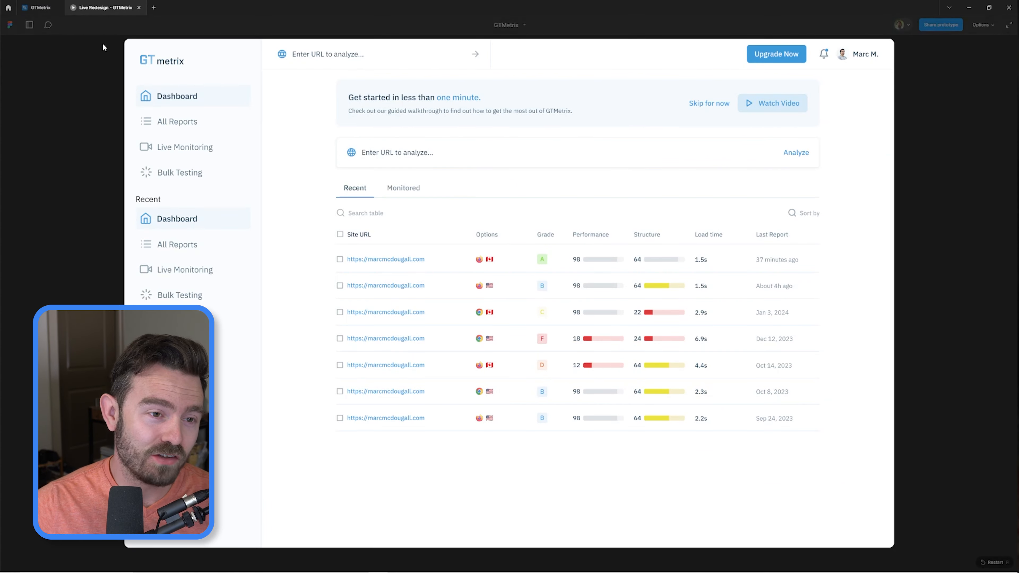
key("f")
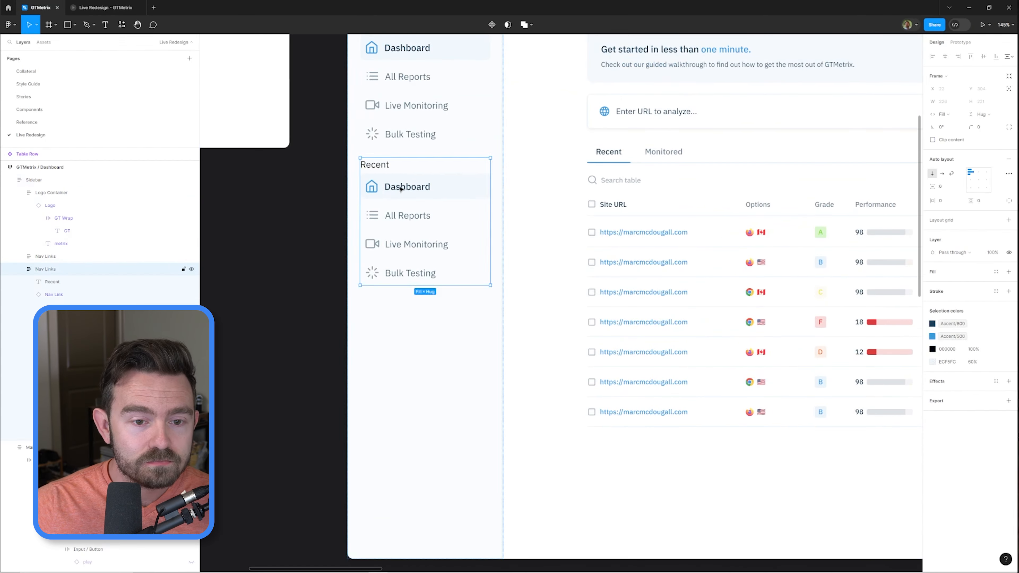
- Colour the Recent label Accent/800 and delete the nav links beneath it in the duplicated group
left_click(375, 165)
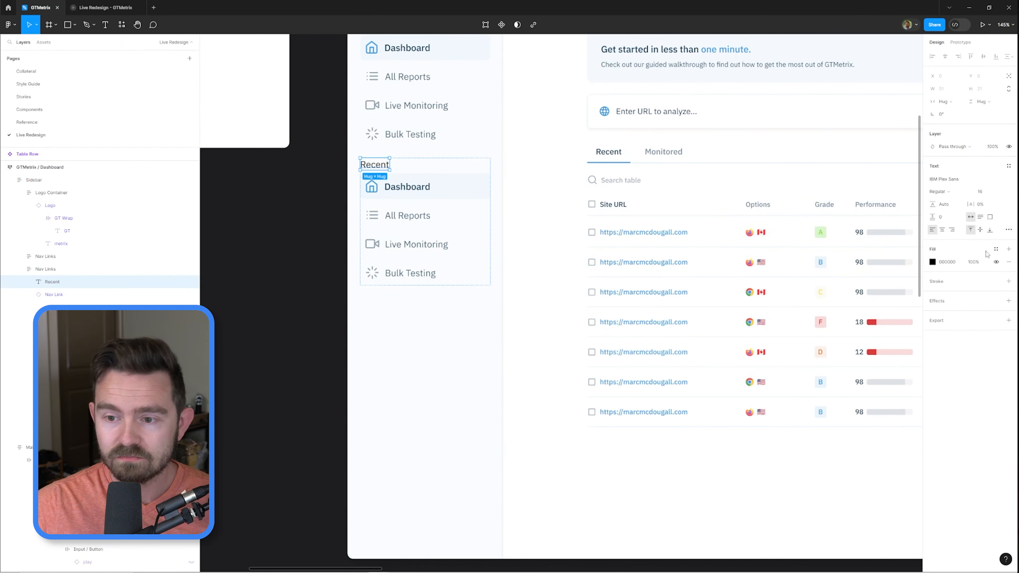
left_click_drag(445, 192, 464, 263)
double_click(394, 237)
left_click(461, 259)
left_click(441, 287, "shift")
left_click(437, 316, "shift")
key("Delete")
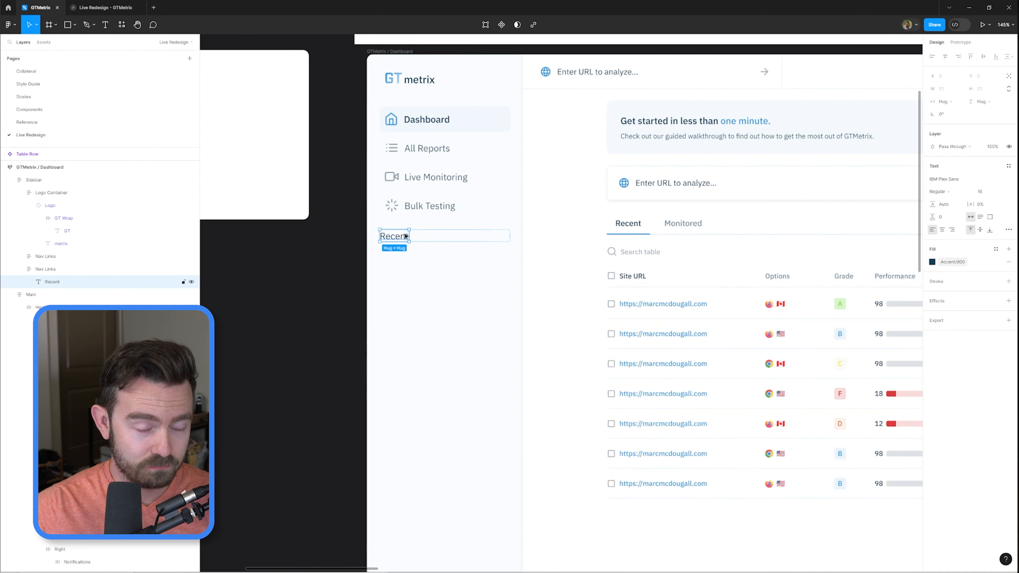
- Draw a frame below the Recent label, name it Single Report, and turn it into an auto layout component
key("f")
left_click_drag(380, 245, 426, 270)
double_click(55, 295)
type("Single Report")
key("Return")
key("shift+a")
key("ctrl+alt+k")
- Add the report's website domain as a text layer inside the Single Report component
key("t")
left_click(394, 259)
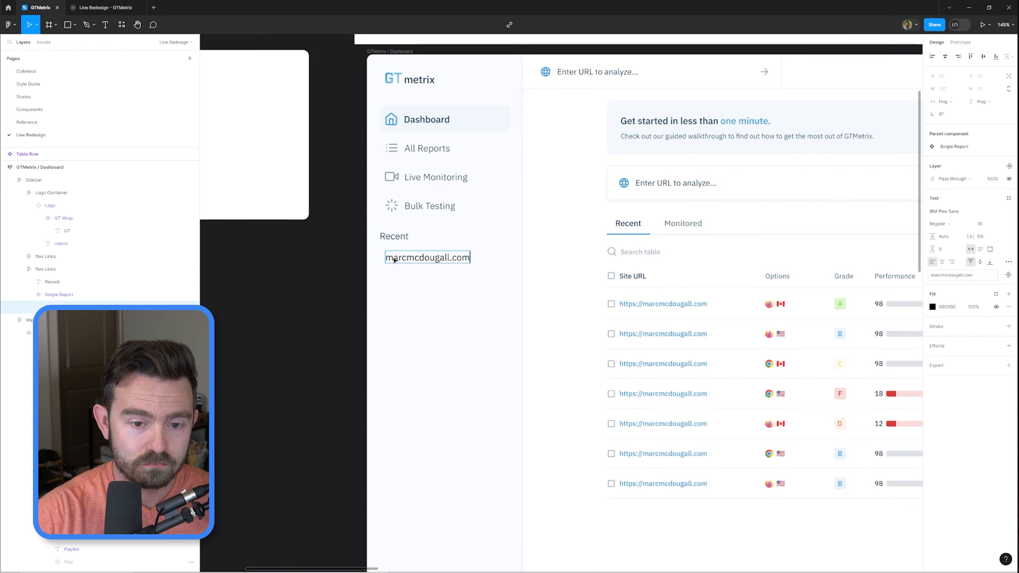
key("Escape")
key("Escape")
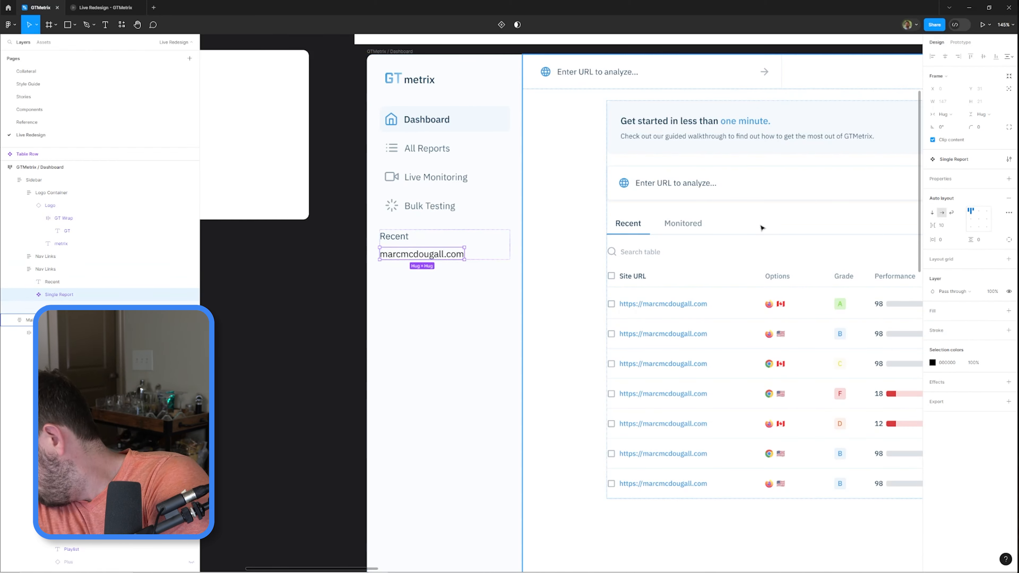
- Change the sidebar's Recent label to read "Recent Reports"
left_click(403, 239)
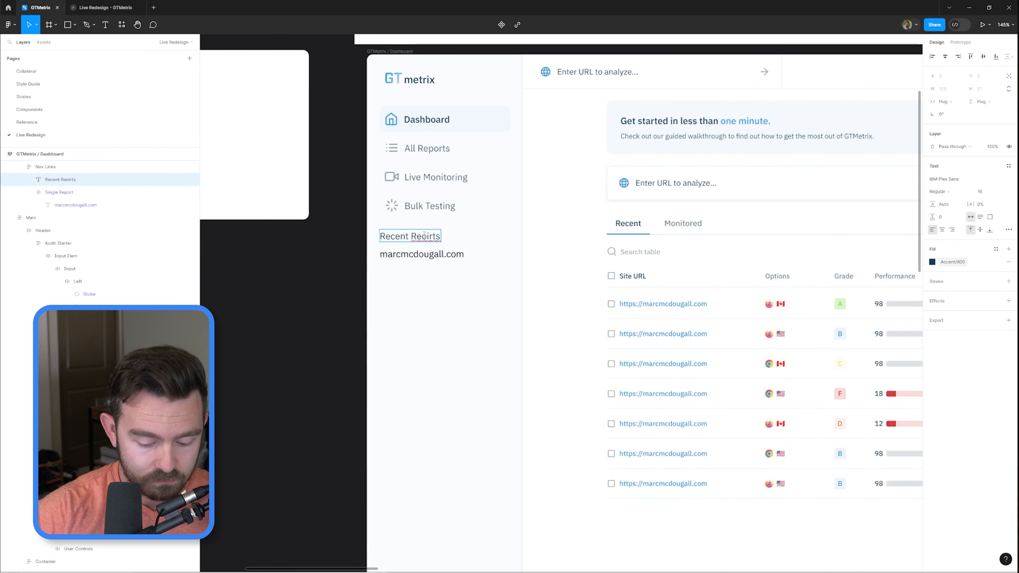
key("BackSpace")
key("BackSpace")
key("BackSpace")
key("BackSpace")
key("BackSpace")
type("ports")
- Insert the book icon before the domain in Single Report, coloured Accent/800 at 60% opacity
left_click(411, 255)
scroll(410, 242, "up", 3)
double_click(410, 260)
key("alt+2")
type("b")
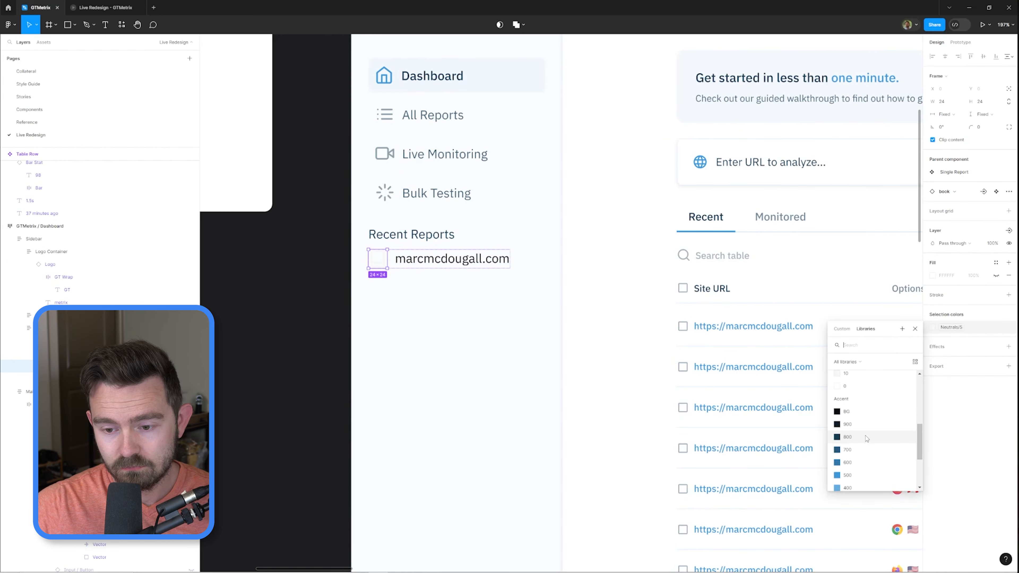
key("6")
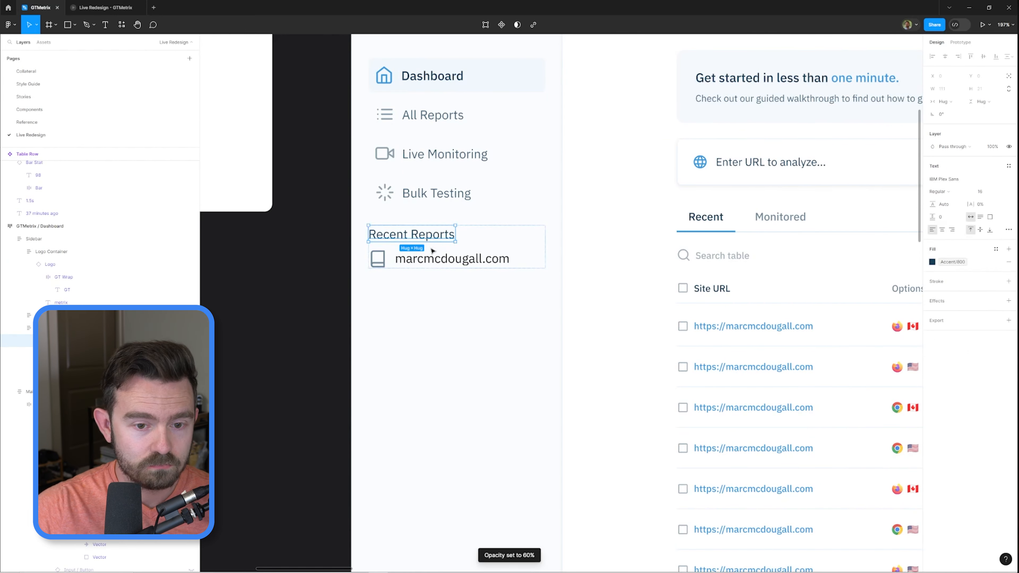
- Set the Recent Reports group's item spacing to 10 and wrap its heading in auto layout with horizontal padding of 8
left_click(435, 259)
left_click(437, 196)
scroll(447, 294, "down", 3)
left_click(452, 269)
double_click(434, 222)
left_click(430, 268)
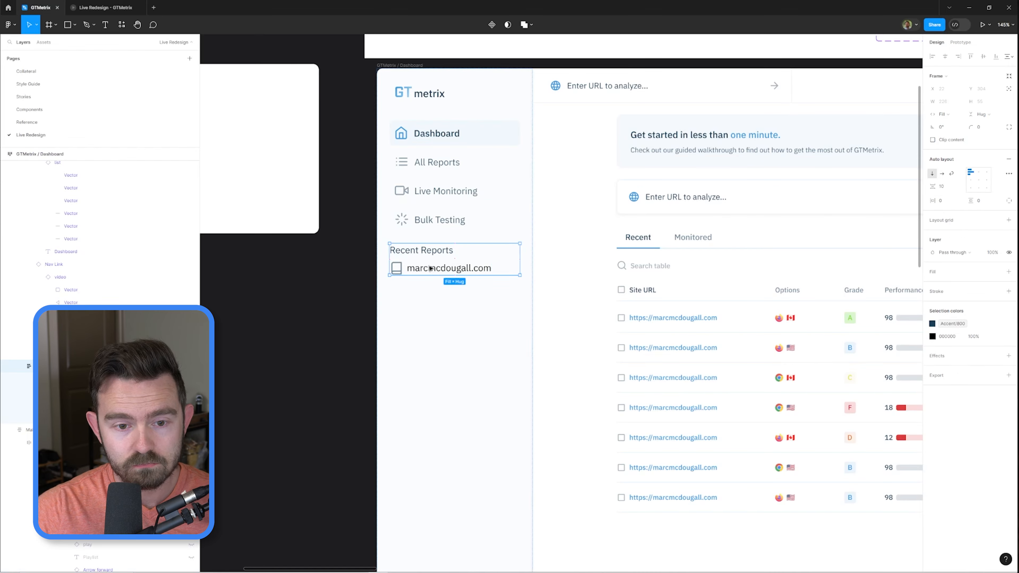
left_click(435, 254)
left_click(941, 200)
type("8")
key("Tab")
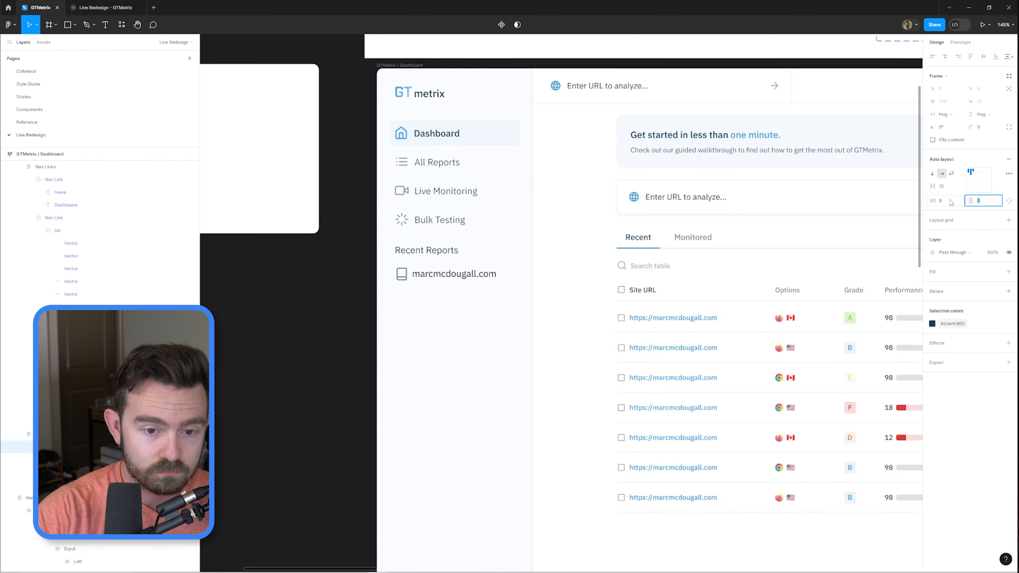
key("Escape")
- Recolour the Single Report domain text Accent/800 at reduced opacity and give the Recent Reports heading a heavier weight
left_click_drag(513, 205, 529, 217)
left_click(483, 284, "ctrl")
left_click(470, 232, "ctrl")
left_click(492, 290)
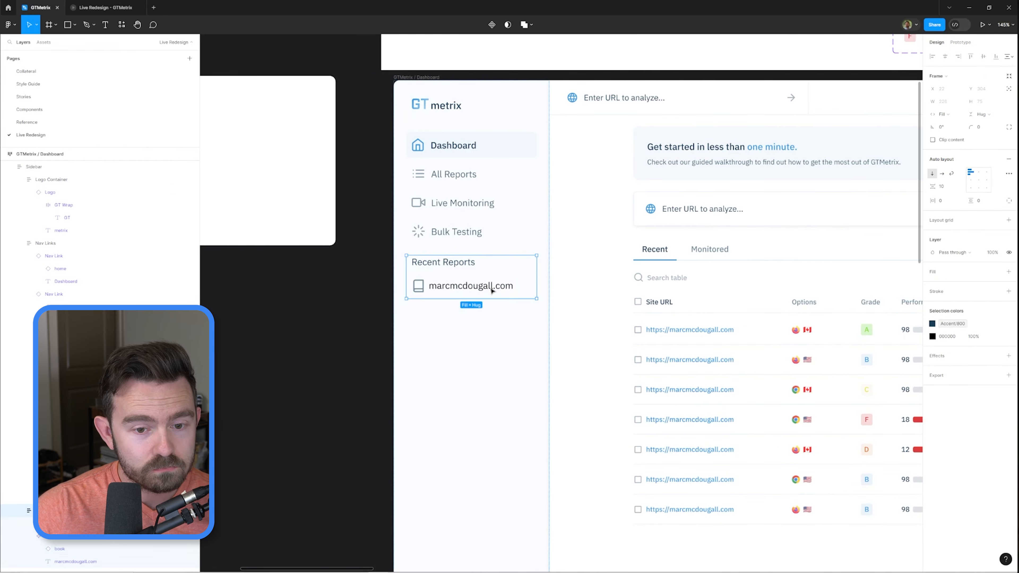
left_click(453, 258)
scroll(453, 255, "up", 3)
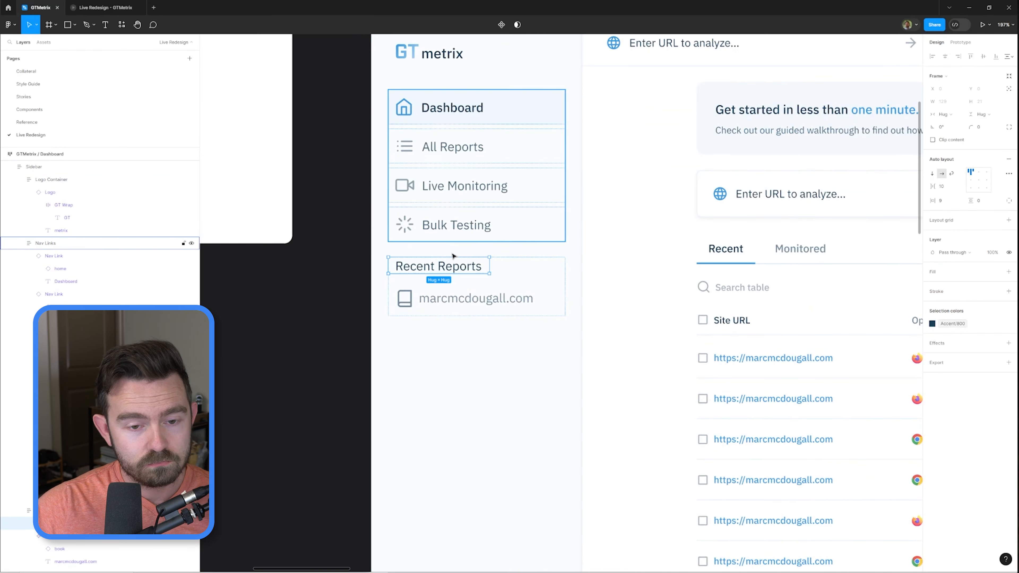
key("Escape")
scroll(576, 220, "down", 5)
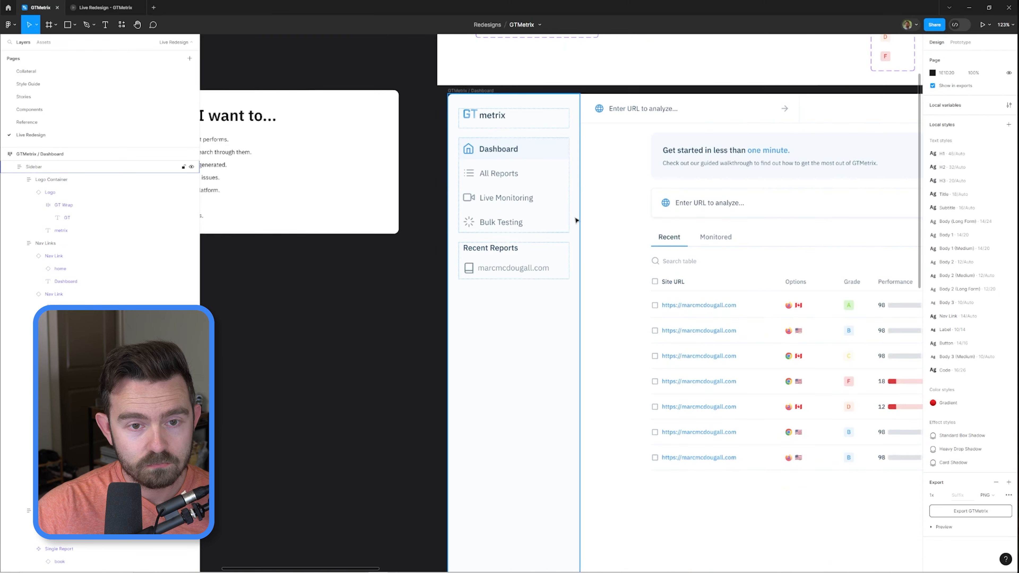
- Duplicate the Single Report item repeatedly to build a list of thirteen entries under Recent Reports
left_click(508, 261)
key("Return")
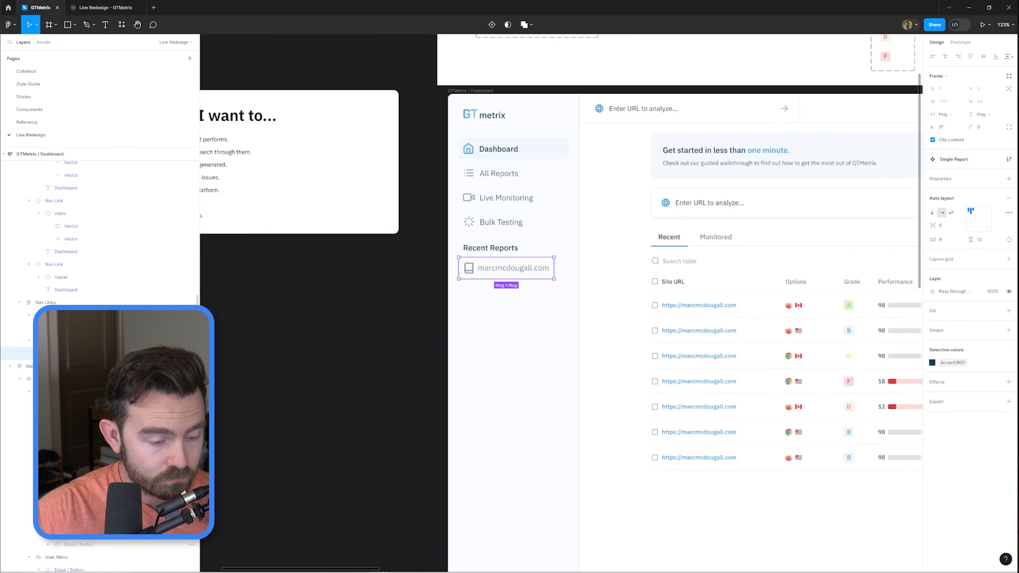
key("ctrl+d")
key("ctrl+d")
key("ctrl+d")
key("ctrl+d")
key("ctrl+d")
key("ctrl+d")
key("ctrl+d")
key("ctrl+d")
key("ctrl+d")
key("ctrl+d")
key("ctrl+d")
key("ctrl+d")
key("ctrl+d")
left_click_drag(555, 328, 478, 284)
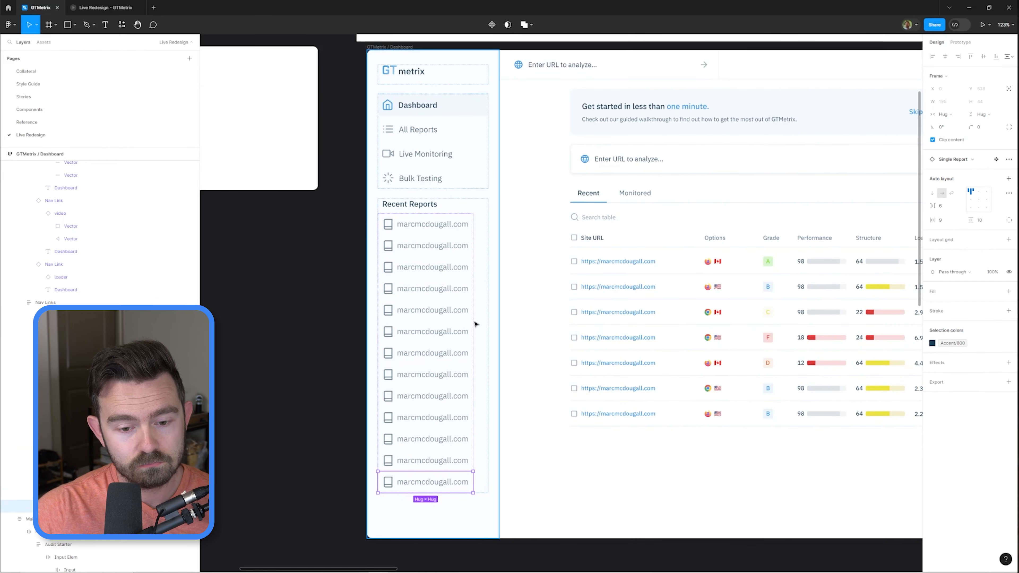
key("Escape")
scroll(443, 329, "down", 1)
scroll(444, 330, "up", 3)
double_click(633, 276)
double_click(632, 276)
key("ctrl+alt+shift+k")
key("t")
left_click(321, 303)
key("Escape")
scroll(449, 344, "down", 5)
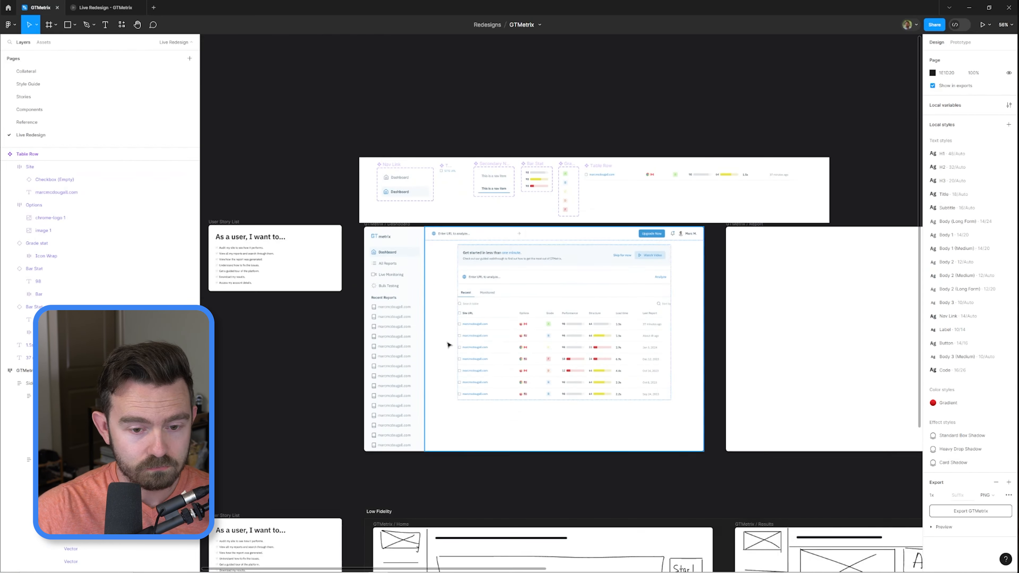
- Set the Recent Reports heading to size 14 in uppercase and lower its opacity to 60%
scroll(448, 344, "up", 4)
double_click(437, 263)
double_click(438, 264)
key("ctrl+shift+comma")
key("ctrl+shift+comma")
left_click(1008, 230)
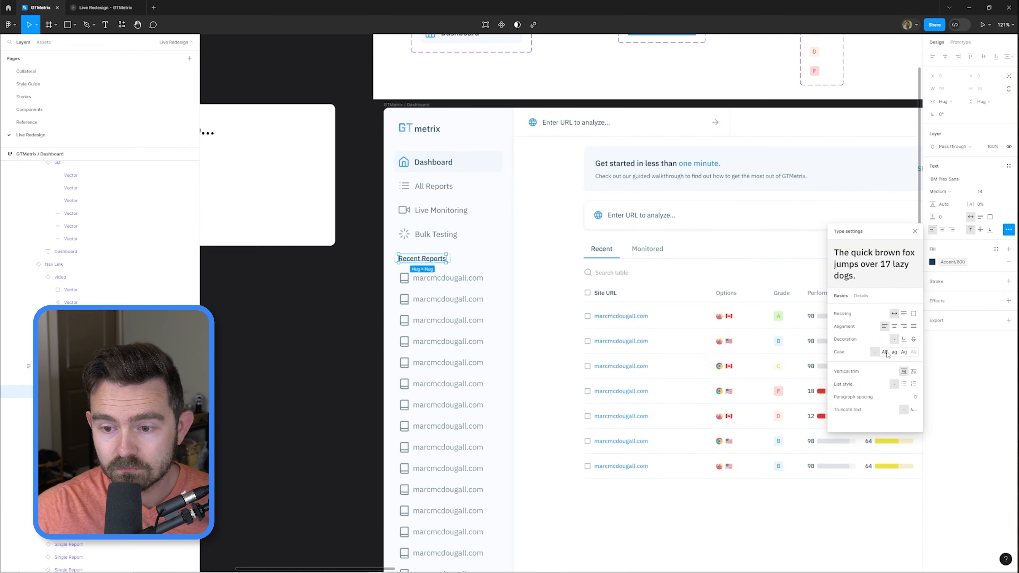
left_click(885, 354)
left_click(955, 261)
key("6")
key("Escape")
key("Escape")
- Set the vertical padding of the Recent Reports heading's frame to 10,0
left_click_drag(436, 252, 474, 264)
double_click(475, 269)
left_click(981, 199)
type("10,0")
double_click(510, 294)
left_click_drag(498, 297, 490, 217)
key("Escape")
- Hide the book icon in the Single Report component and try a smaller vertical padding on it
double_click(467, 246)
scroll(466, 247, "up", 4)
left_click(409, 246, "ctrl")
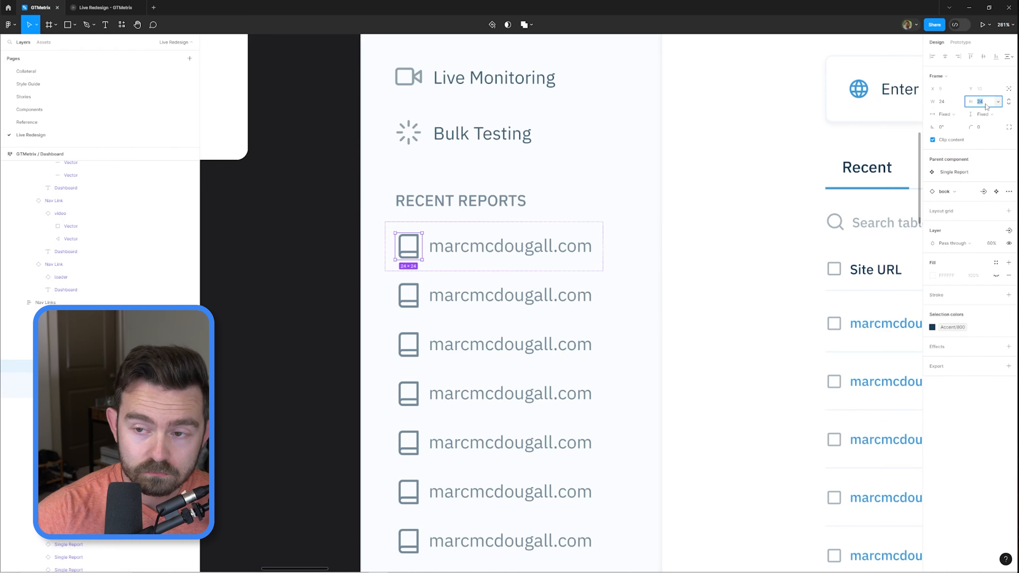
key("Escape")
scroll(430, 236, "down", 4)
left_click(424, 187, "ctrl")
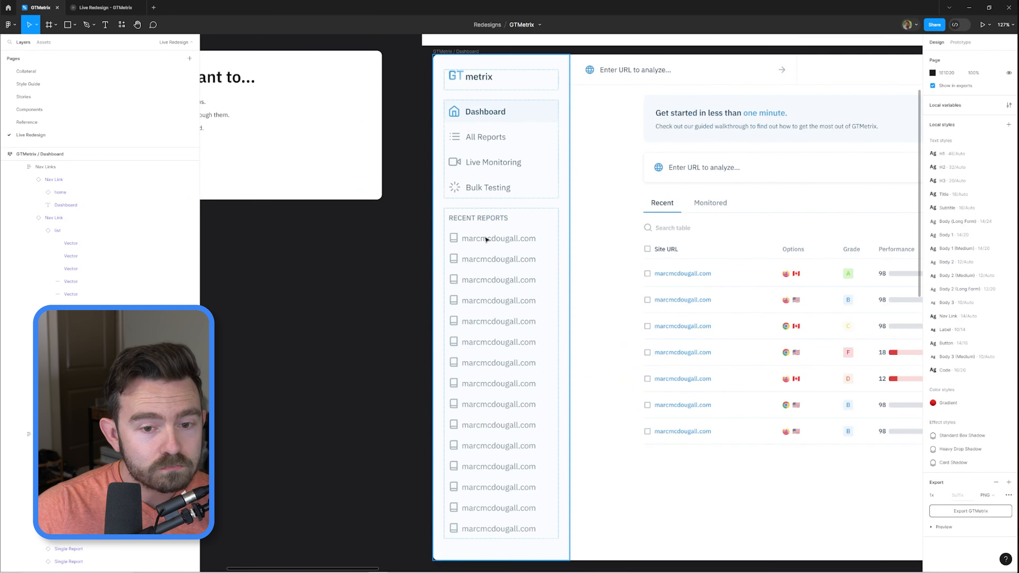
left_click(484, 263)
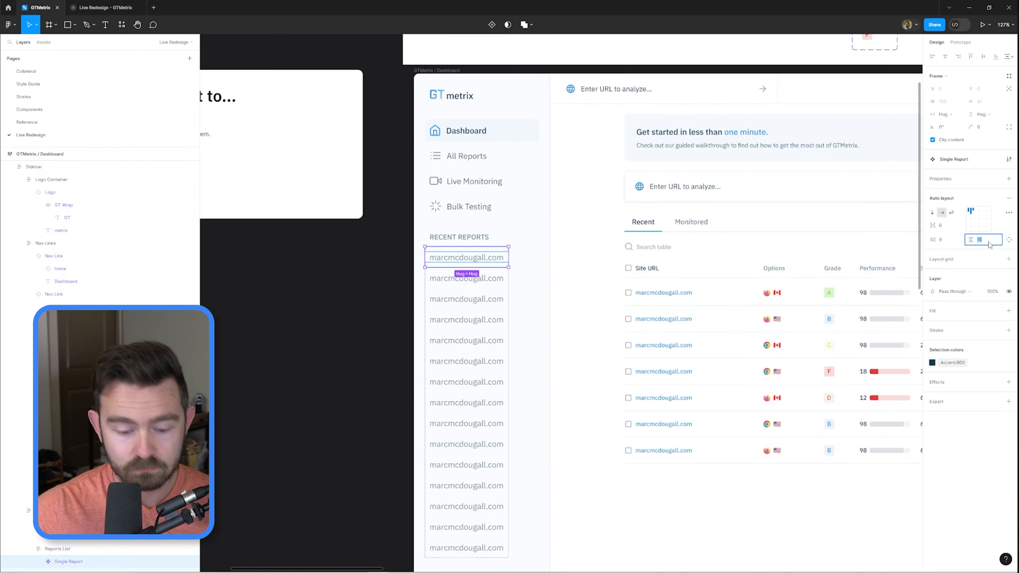
right_click(670, 247)
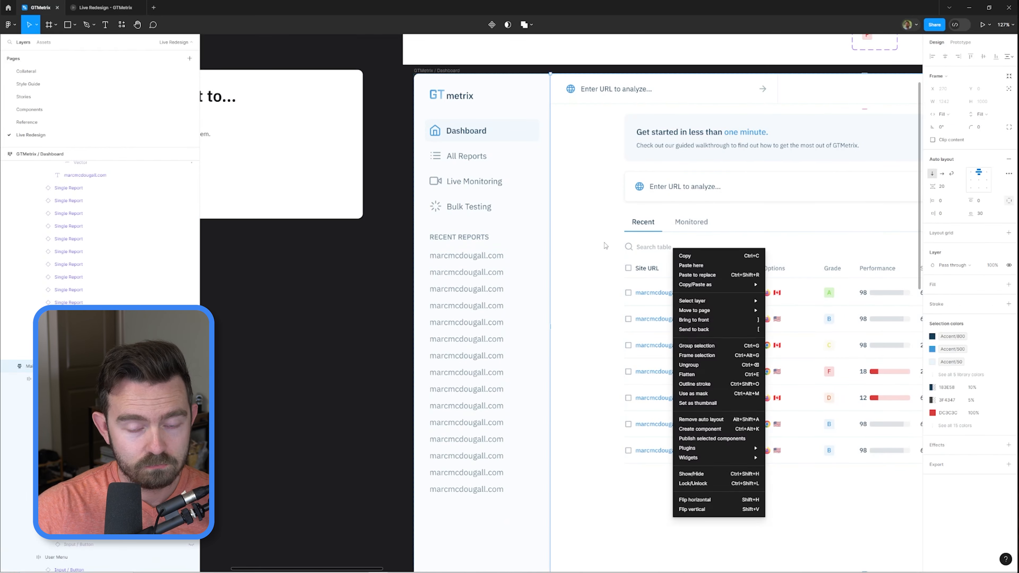
- Set the Recent Reports heading back to full opacity
double_click(459, 237)
key("0")
double_click(472, 241)
key("Escape")
left_click_drag(625, 182, 607, 202)
- Set the item spacing between the Recent Reports heading and its list to 6
double_click(461, 268)
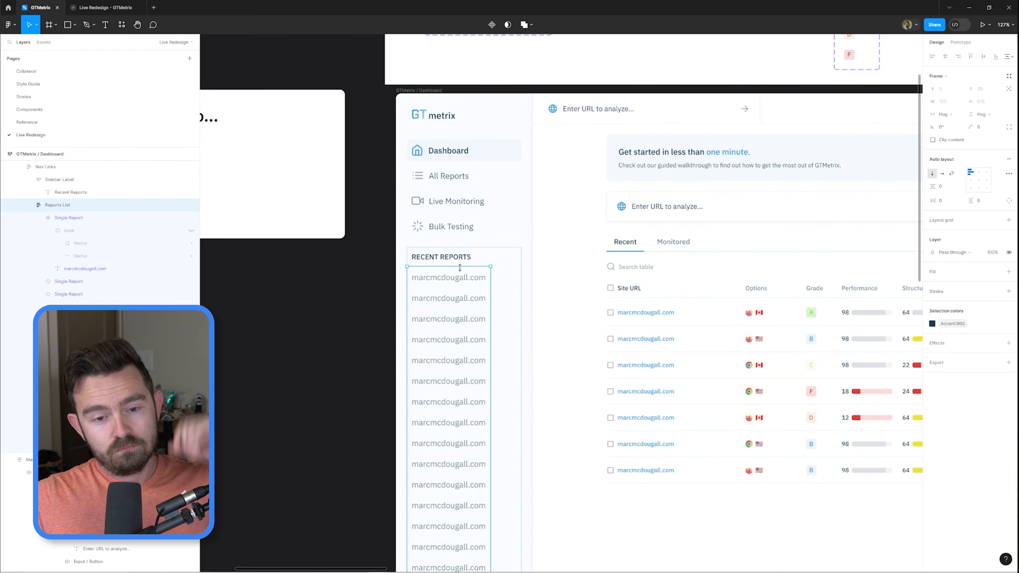
key("shift+Return")
key("Escape")
left_click_drag(583, 245, 648, 259)
scroll(648, 259, "down", 3)
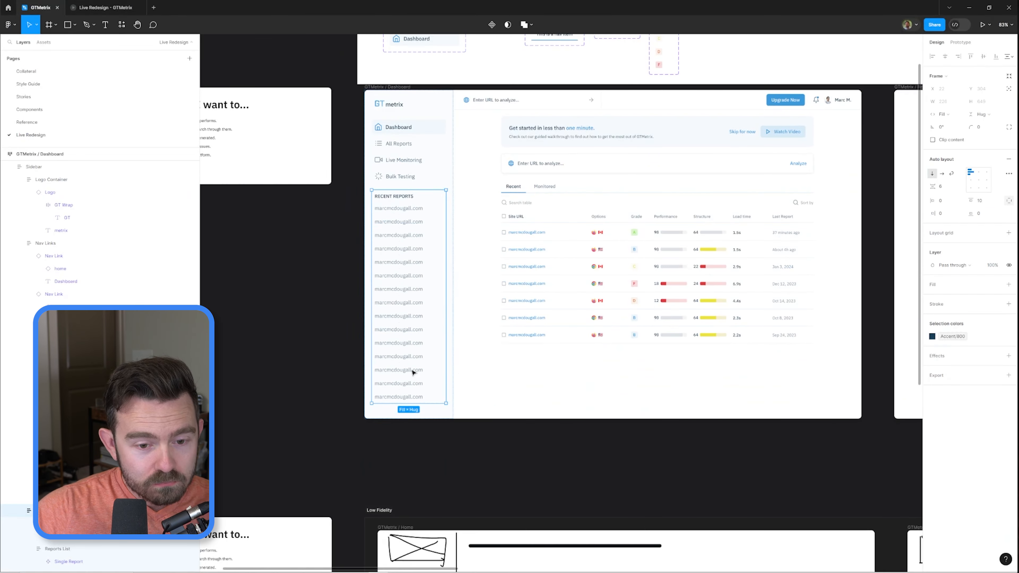
- Duplicate a Single Report entry near the end of the list three times to extend Recent Reports past the sidebar's bottom
left_click(413, 372, "ctrl")
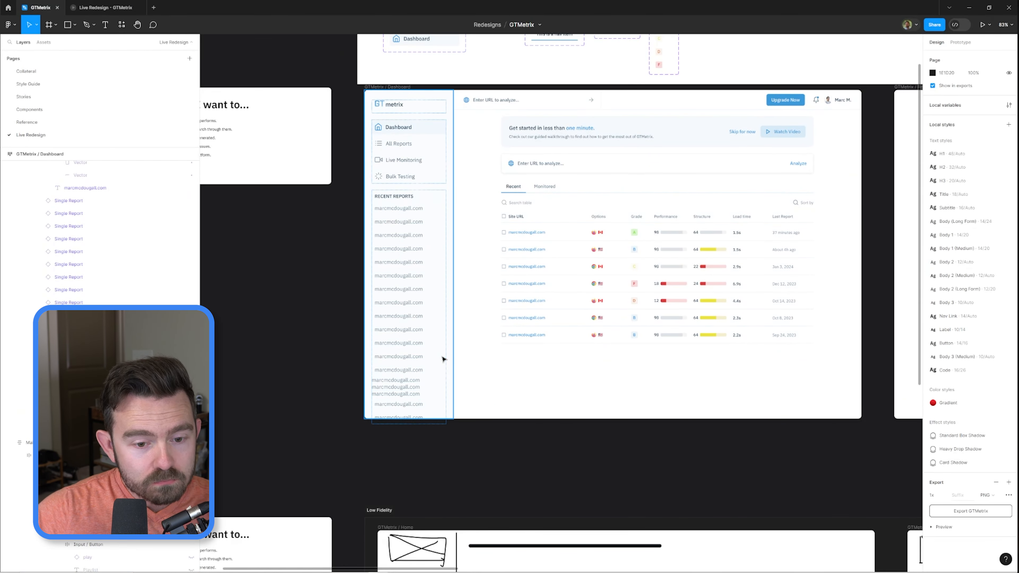
key("ctrl+d")
key("ctrl+d")
key("ctrl+d")
- Fill thirteen domain texts below the first Recent Reports entry with generated URLs from the Content Reel plugin
scroll(91, 282, "up", 2)
left_click(68, 286)
scroll(390, 197, "up", 5)
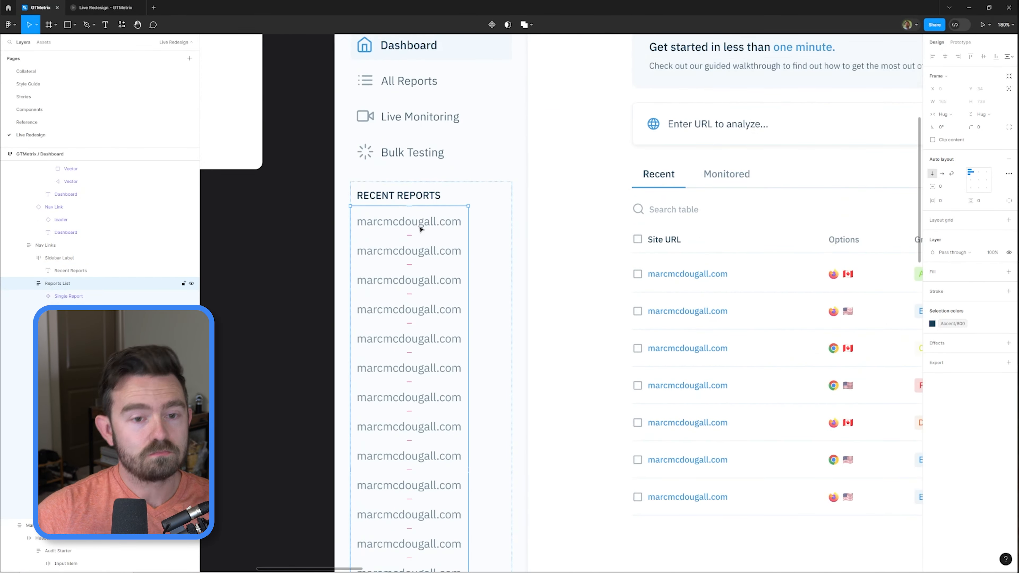
scroll(420, 228, "down", 3)
key("Escape")
mouse_move(418, 218)
left_mouse_down()
mouse_move(430, 252)
mouse_move(427, 438)
mouse_move(432, 218)
left_mouse_up()
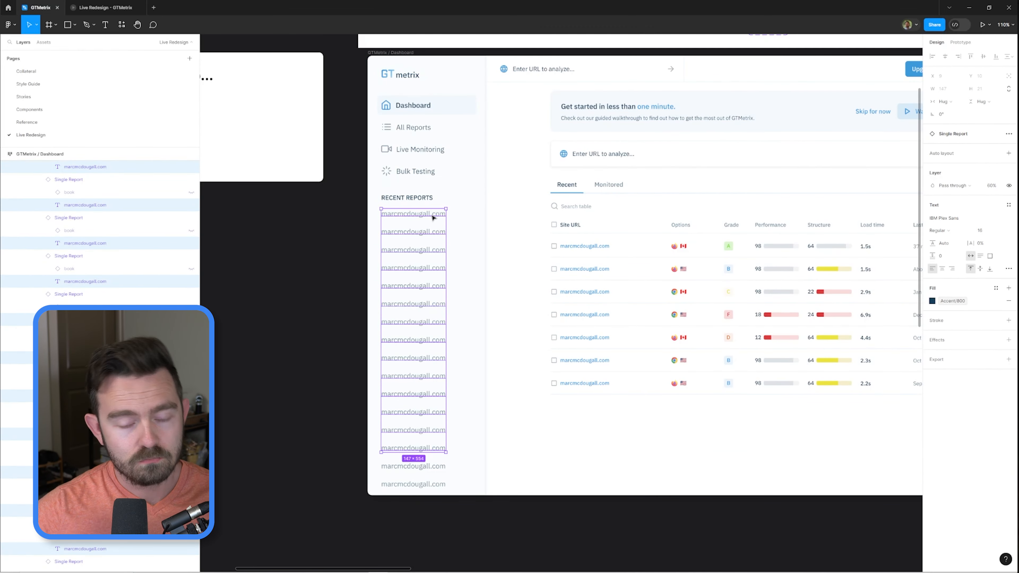
left_click(405, 214, "shift")
key("ctrl+alt+p")
left_click(133, 121)
left_click(164, 228)
left_click(205, 309)
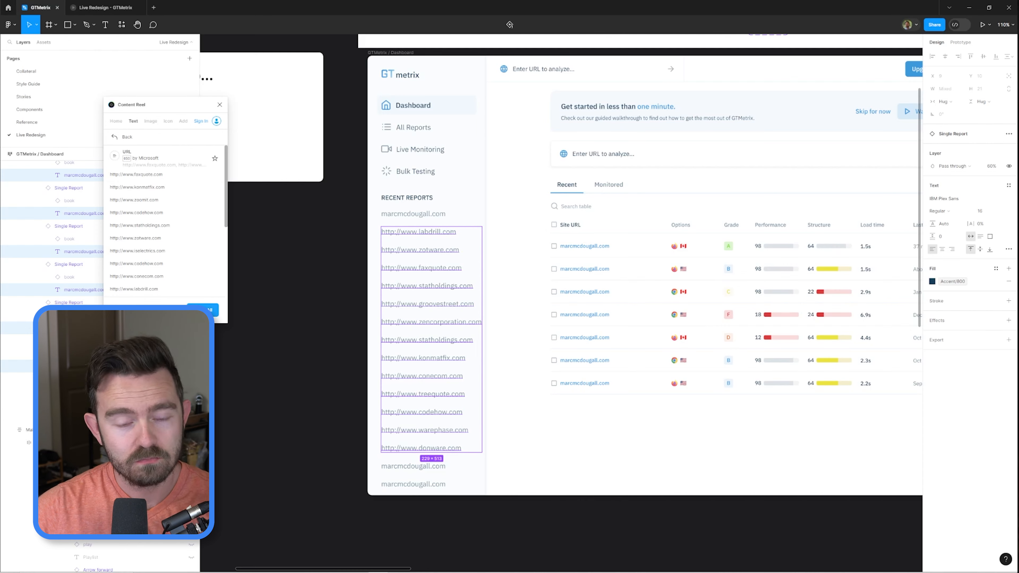
scroll(196, 265, "down", 1)
double_click(420, 235)
left_click_drag(418, 232, 330, 226)
key("BackSpace")
double_click(418, 250)
left_click_drag(418, 250, 353, 249)
key("BackSpace")
double_click(418, 268)
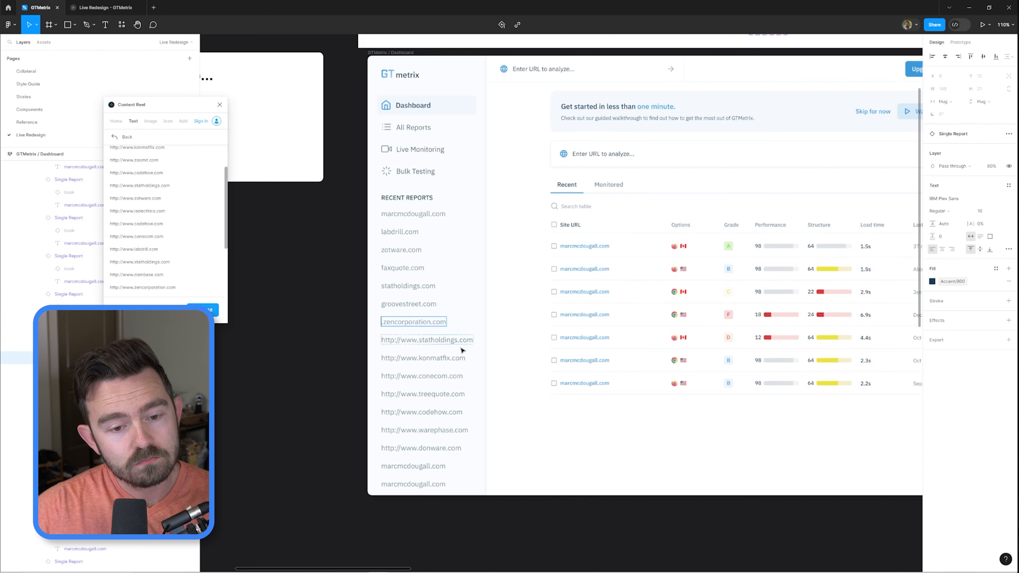
double_click(420, 429)
left_click_drag(420, 428, 353, 429)
key("BackSpace")
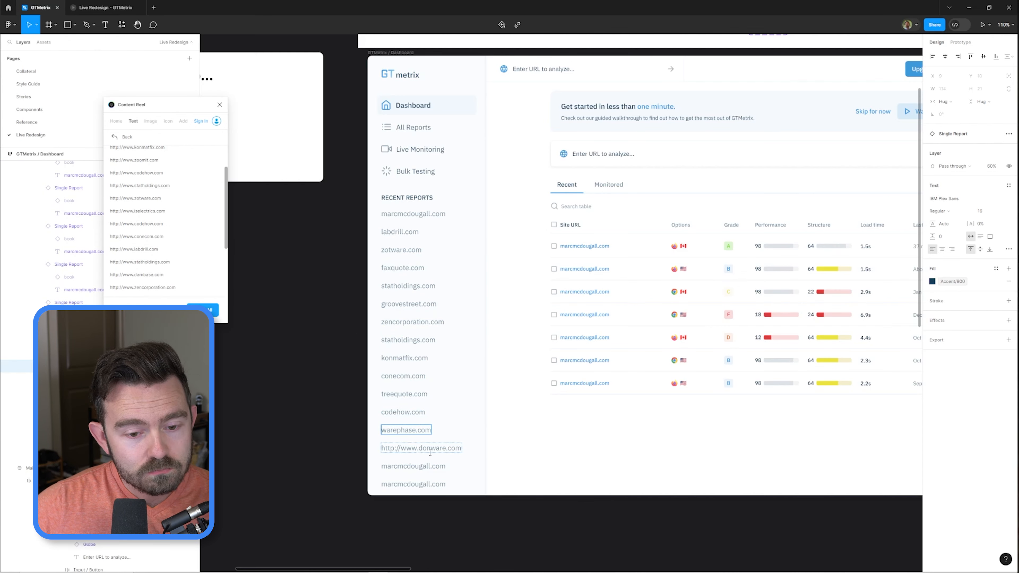
- Change the lowest fully visible Recent Reports entry to clarityfirst.co
double_click(423, 484)
key("Escape")
key("Escape")
scroll(422, 425, "down", 5)
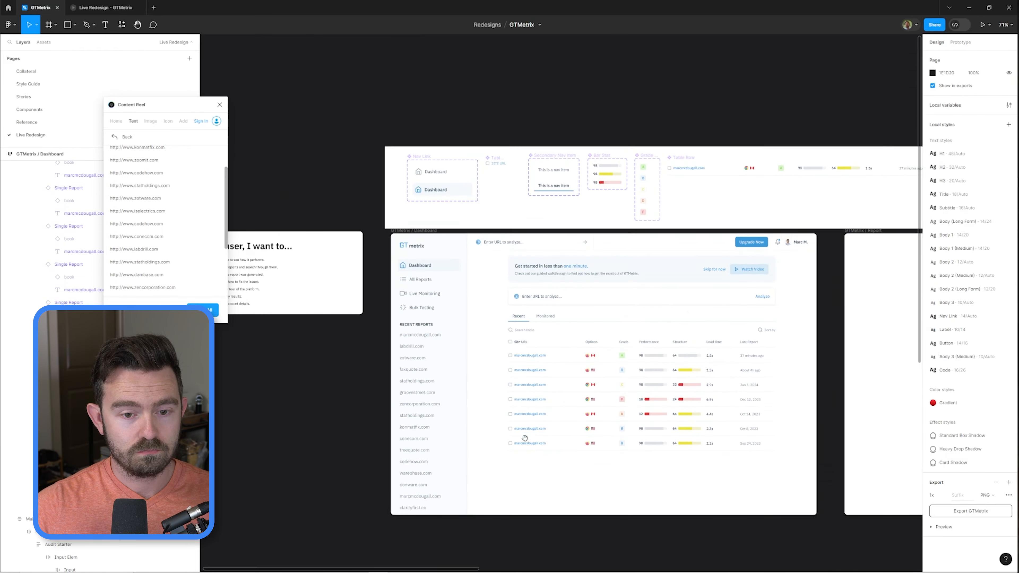
- Draw a narrow frame 34 tall beside the Recent Reports heading, position it absolutely and move it towards the sidebar's outer edge
scroll(434, 332, "up", 6)
left_click(421, 276, "ctrl")
key("f")
left_click_drag(444, 278, 451, 295)
left_click(1009, 89)
key("shift+Right")
key("shift+Right")
key("shift+Right")
key("shift+Right")
key("shift+Right")
key("shift+Right")
key("shift+Right")
key("shift+Right")
key("shift+Right")
key("shift+Right")
key("shift+Right")
key("shift+Right")
key("shift+Right")
key("shift+Right")
key("shift+Right")
key("shift+Right")
key("shift+Right")
key("shift+Right")
key("shift+Right")
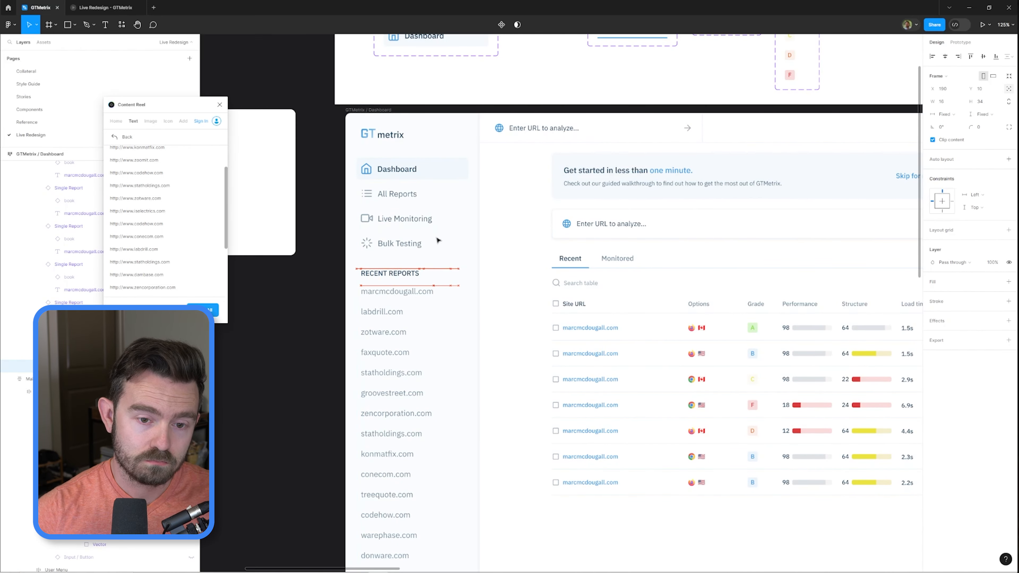
- Fill the narrow frame beside Recent Reports with Accent/800 and set its corner radius to 10
scroll(459, 282, "up", 3)
left_click(946, 102)
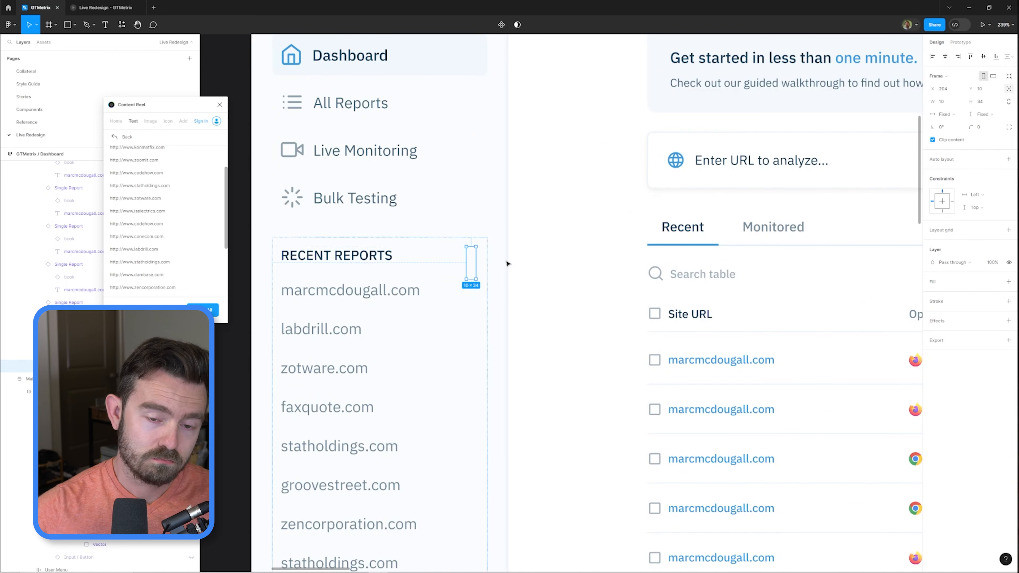
left_click(996, 281)
left_click(855, 340)
left_click(979, 127)
type("10")
scroll(503, 250, "up", 2)
- Set the scrollbar frame's width to 5 and shift it right to X 221, at the edge of the Recent Reports group
left_click(947, 101)
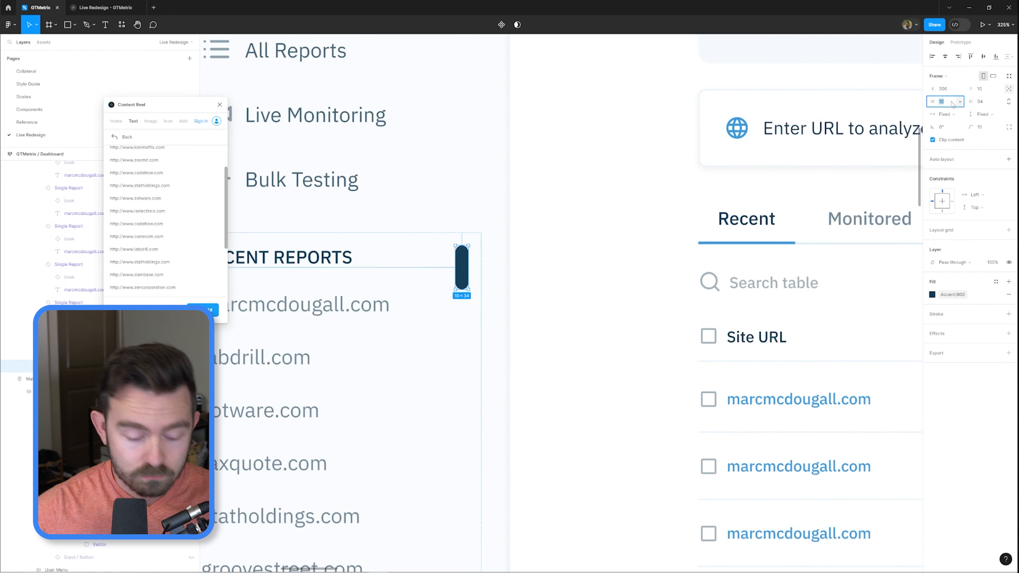
type("5")
key("Return")
key("Right")
key("Right")
key("Right")
key("Right")
key("Right")
key("Right")
key("Right")
key("Right")
key("Right")
key("Right")
key("Right")
key("Right")
key("Right")
key("Right")
key("Right")
scroll(481, 270, "down", 3)
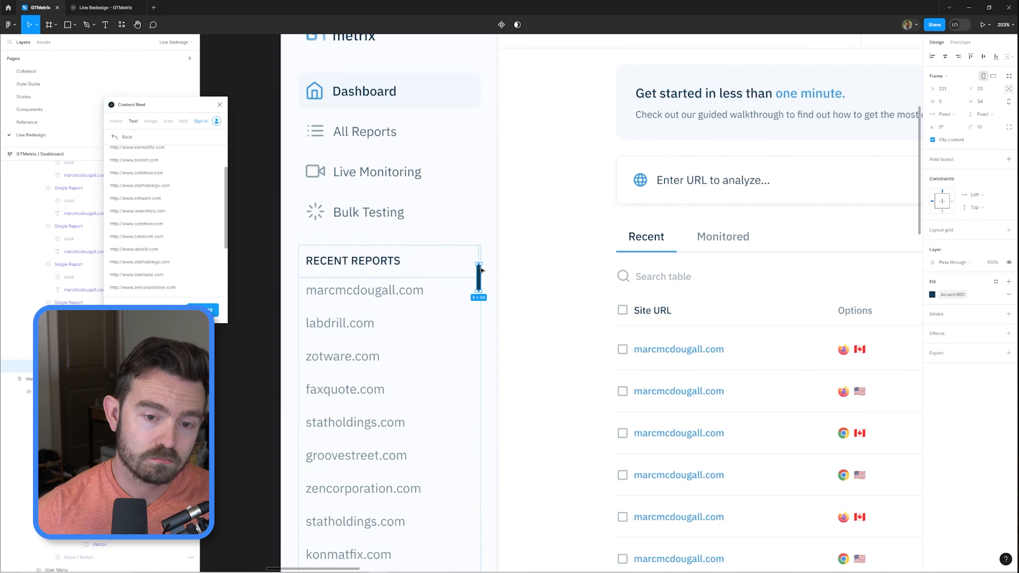
- Nudge the scrollbar vertically to sit beside the first report entry and set its opacity to 20%
key("Up")
key("Up")
key("Up")
key("Up")
key("Up")
key("Up")
key("4")
scroll(582, 298, "up", 2)
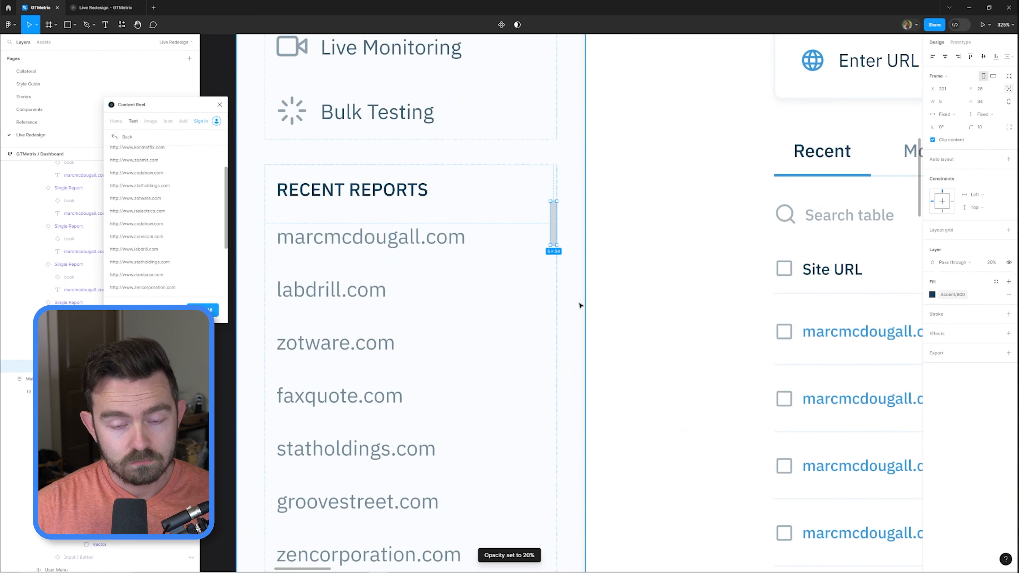
scroll(580, 305, "down", 4)
scroll(555, 308, "up", 3)
- Narrow the scrollbar to a width of 3 and nudge it back against the group's outer edge
left_click(943, 101)
type("3")
key("Return")
key("Right")
key("Right")
key("Escape")
scroll(570, 285, "down", 6)
scroll(481, 225, "up", 4)
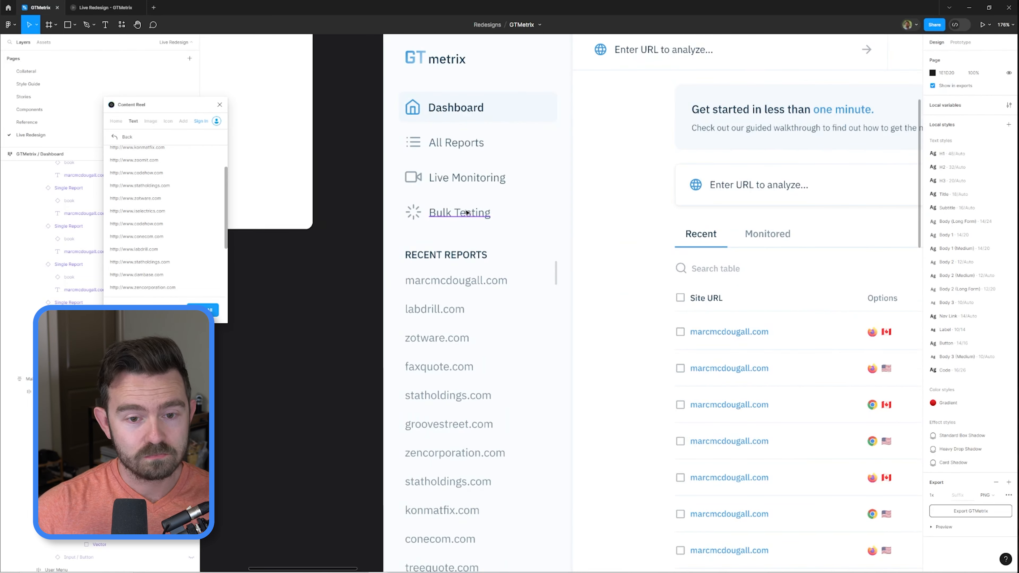
- Add a horizontal divider line between the navigation links and the Recent Reports heading, and preview the dashboard in the prototype
scroll(466, 213, "down", 3)
left_click(397, 305)
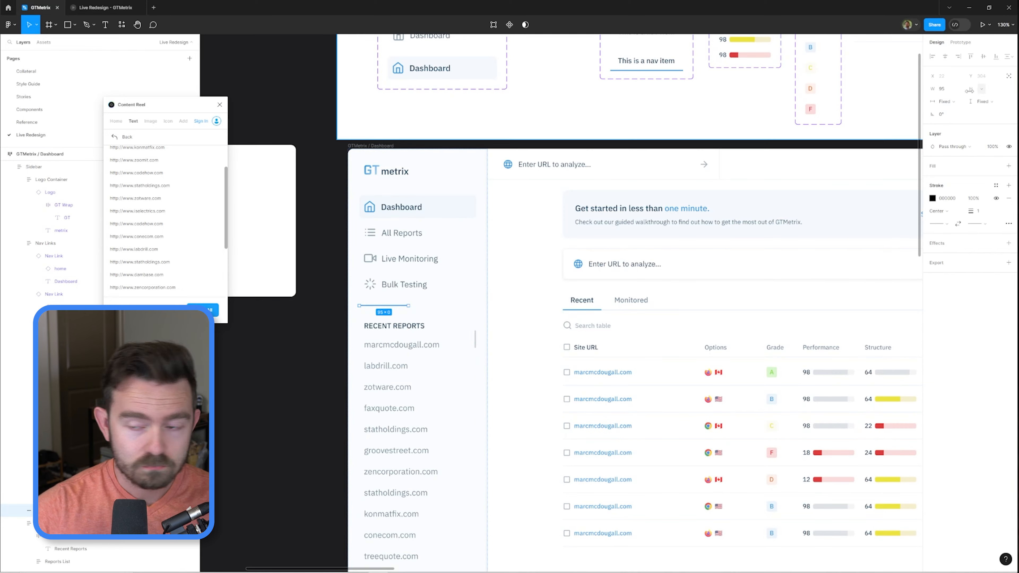
left_click(84, 7)
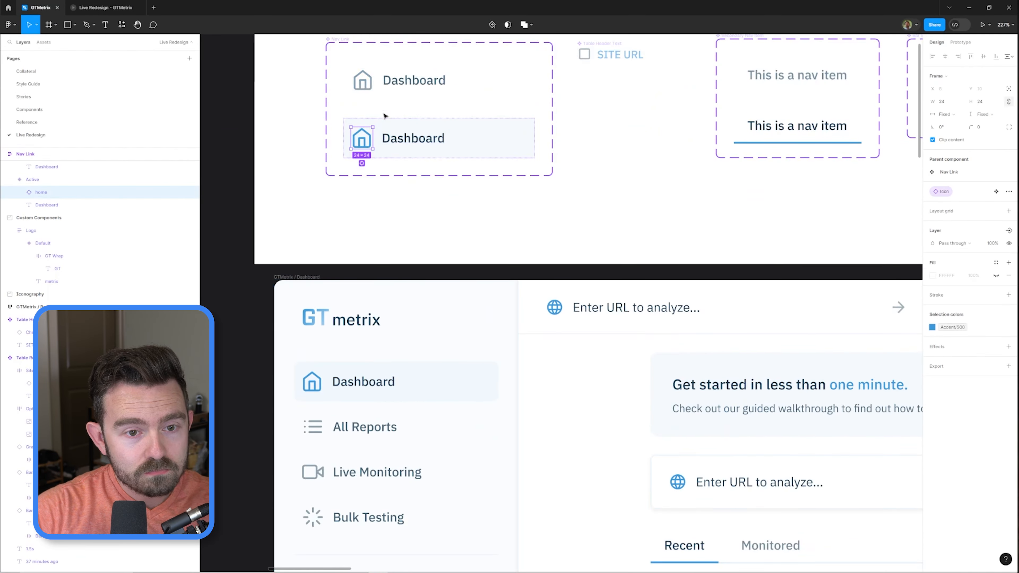
left_click(93, 5)
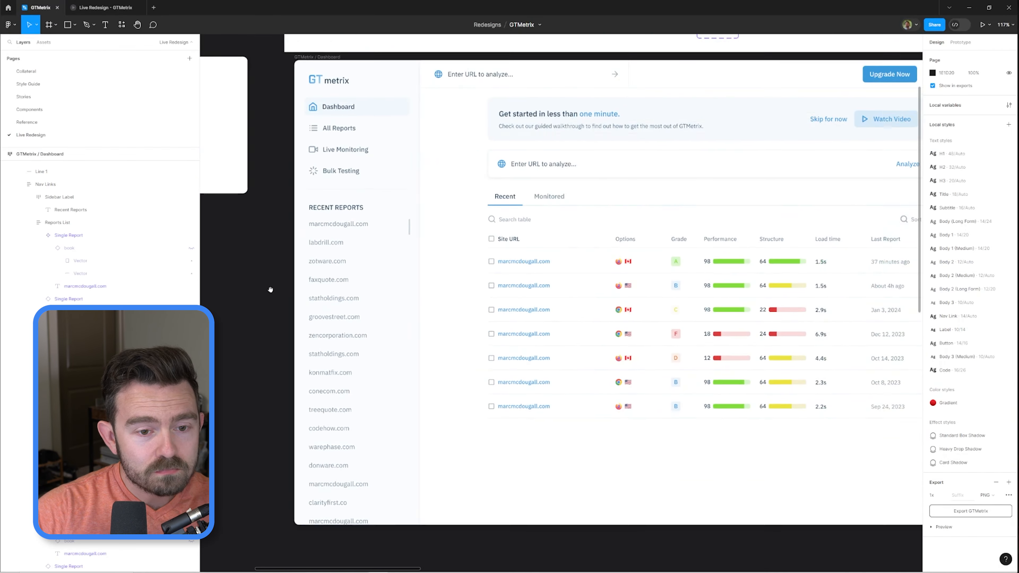
- Shorten the report table's column headers to Perf and Struct and change the date column's header to Last report
left_click(380, 269)
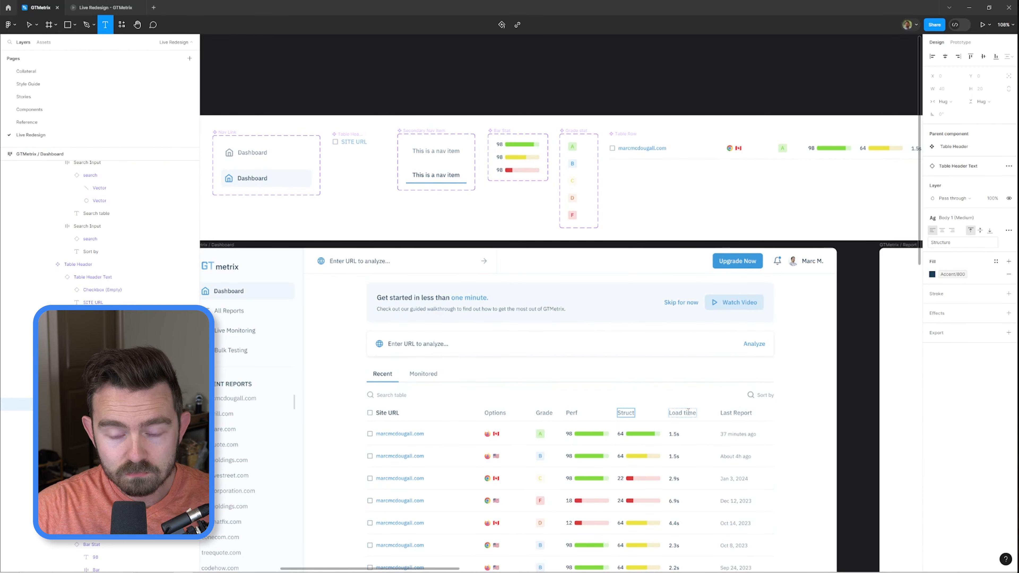
key("Escape")
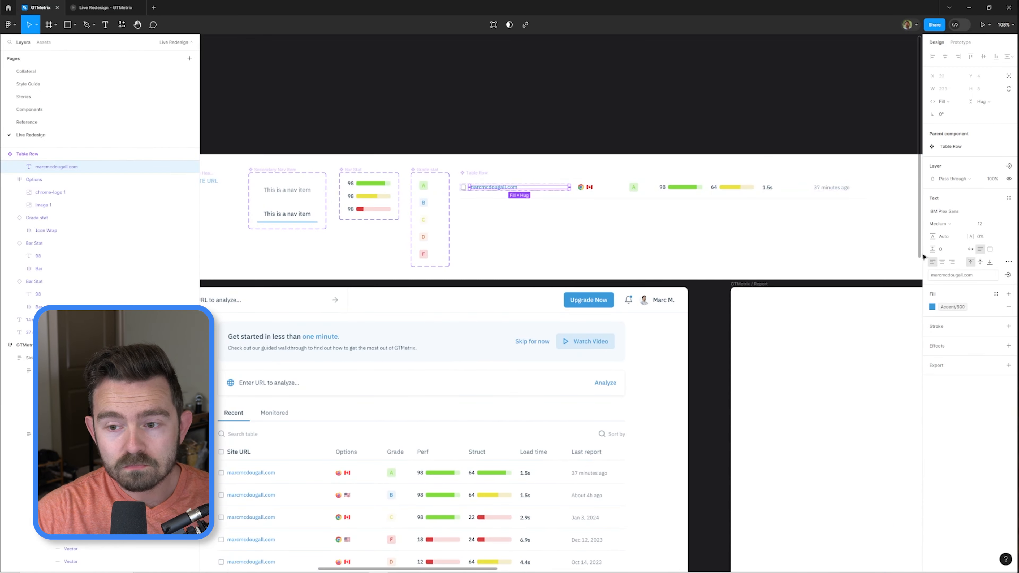
- Enlarge the site URL text in the Table Row component and preview the dashboard in the prototype
key("Escape")
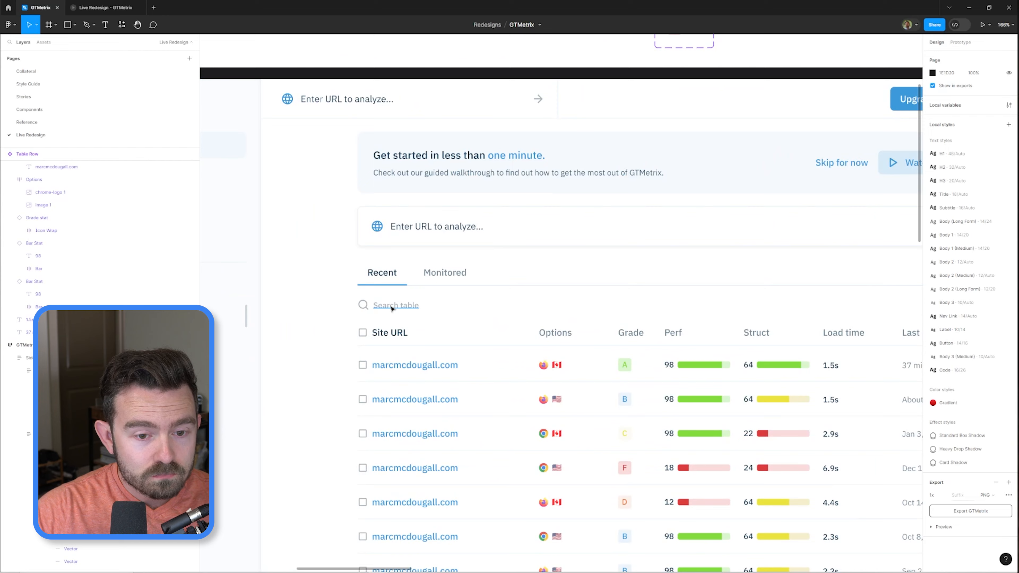
left_click(417, 300)
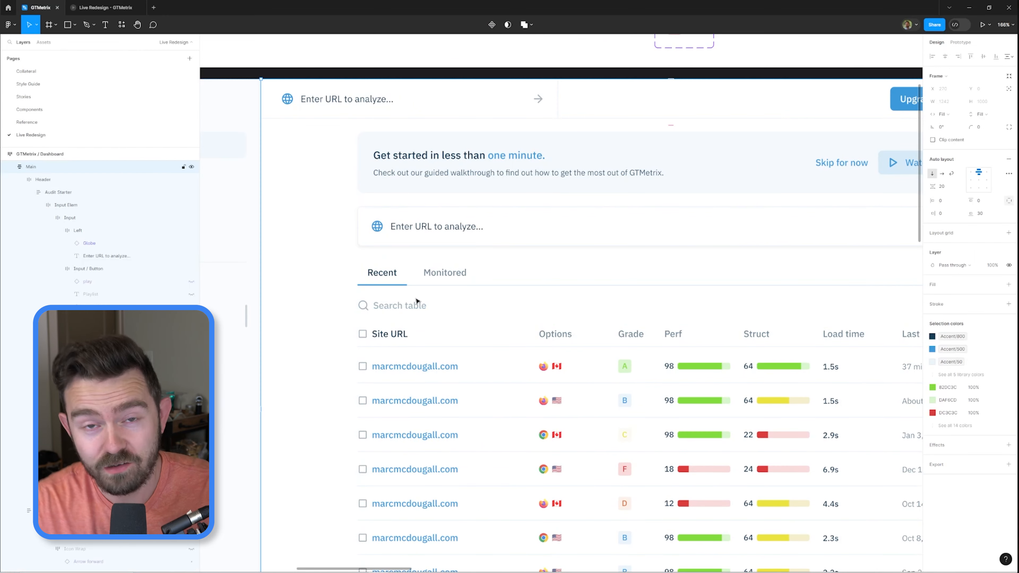
left_click(79, 5)
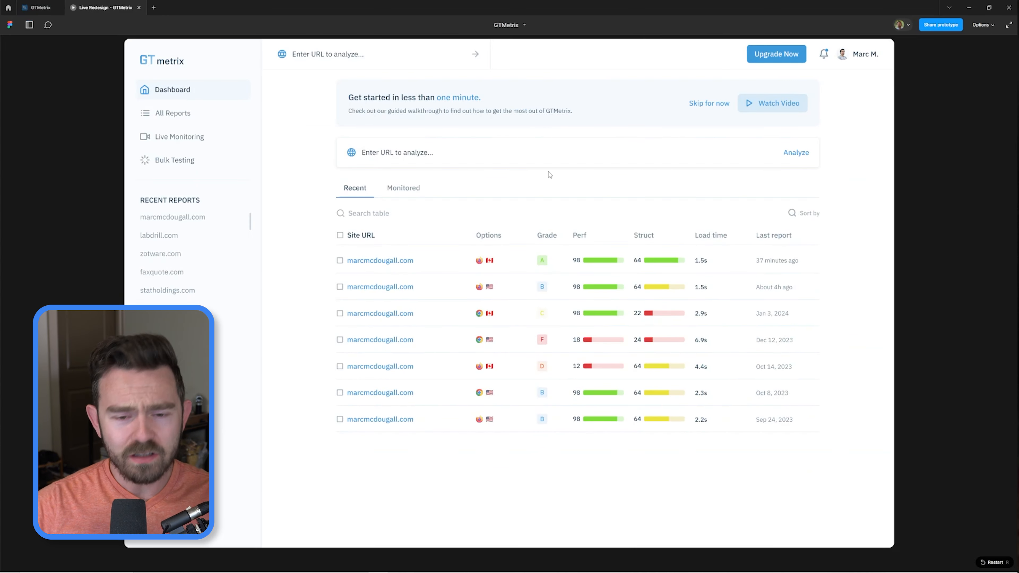
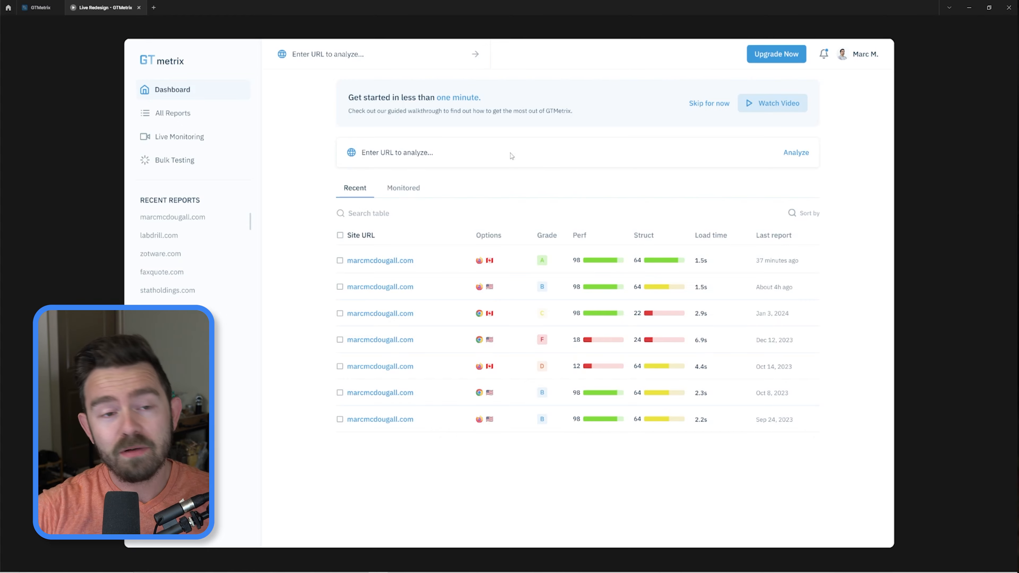
- Set the gap between the search icon and the Search table label to 6 in the table controls
left_click(40, 7)
left_click_drag(437, 304, 423, 284)
left_click(385, 287, "ctrl")
left_click(942, 187)
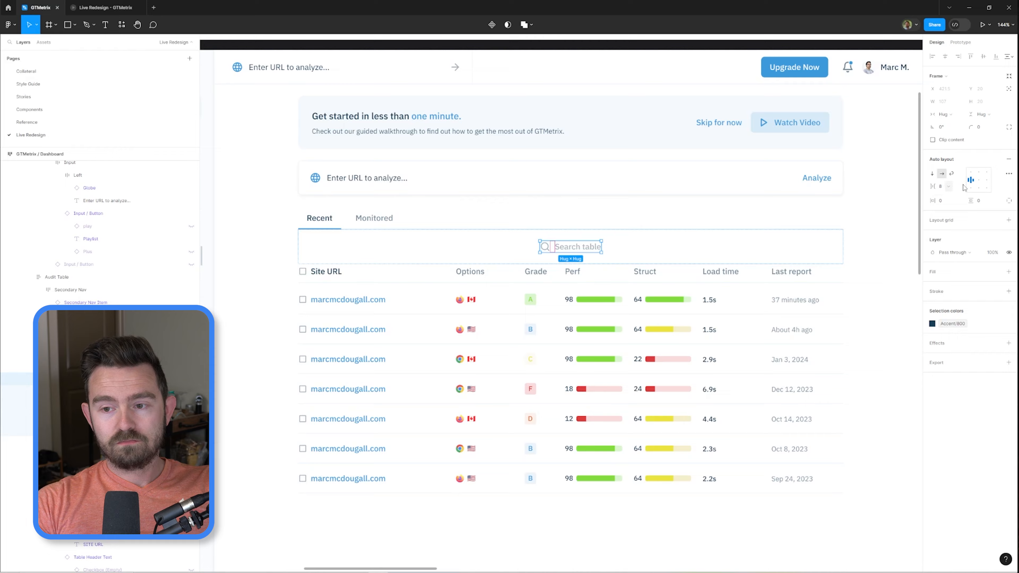
left_click(826, 253)
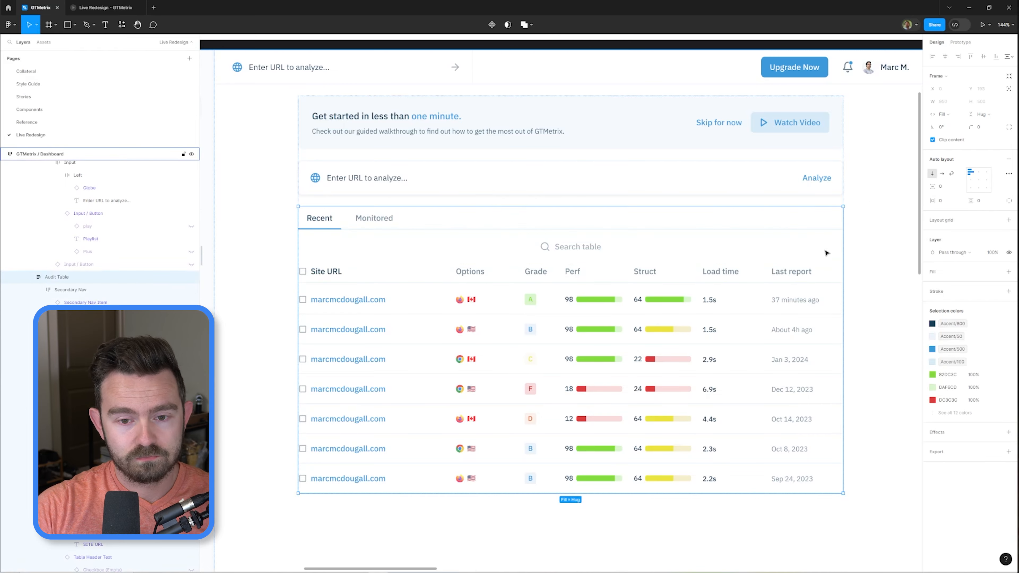
- Turn the second control above the report table into a Filters control with the Filter icon
double_click(831, 246)
type("Filters")
left_click(811, 246, "ctrl")
left_click(946, 160)
left_click(963, 223)
scroll(831, 254, "up", 4)
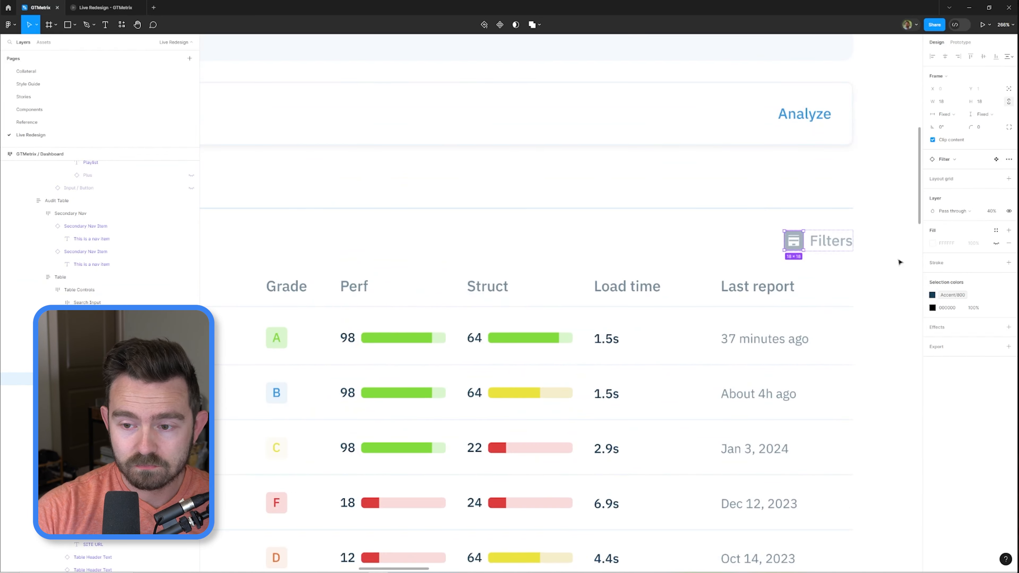
scroll(900, 261, "down", 6)
key("Escape")
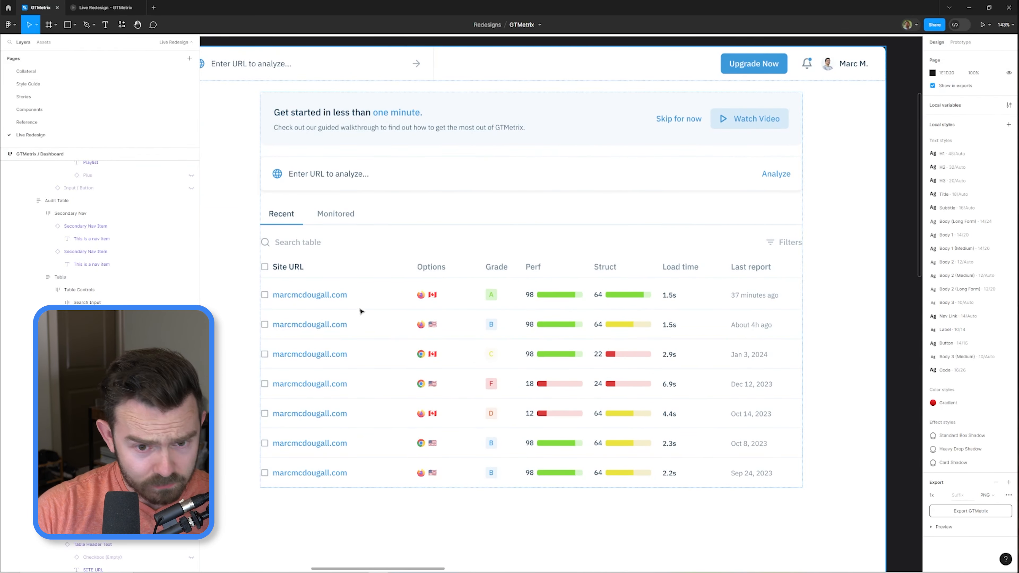
- Apply a larger text style to the date, load time and score numbers in the Table Row component
double_click(751, 296)
left_click(789, 303, "ctrl")
left_click(959, 198)
left_click(963, 266)
left_click(560, 303, "ctrl")
left_click(628, 303, "ctrl+shift")
left_click(699, 304, "ctrl+shift")
left_click(699, 304, "ctrl")
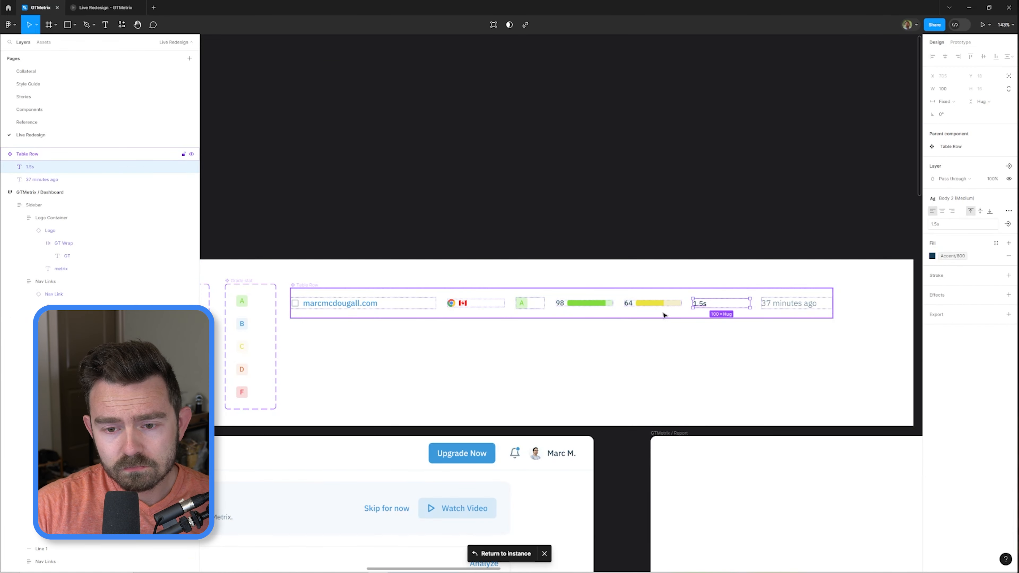
left_click(628, 303, "ctrl+shift")
left_click(559, 303, "ctrl+shift")
left_click(959, 237)
left_click(978, 332)
scroll(578, 313, "up", 3)
left_click(586, 300)
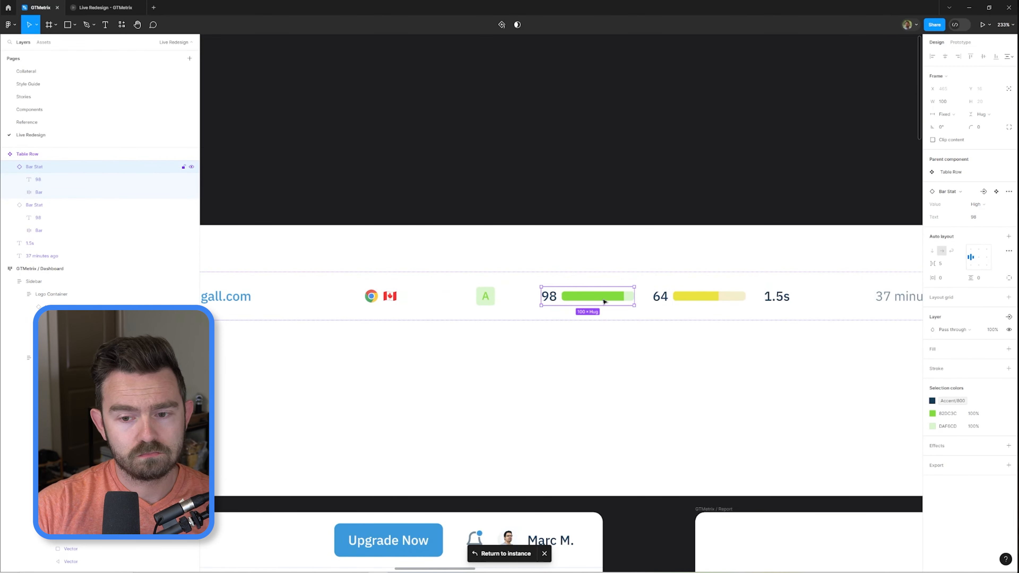
- Resize the browser and flag icons in the Table Row component to 16 and preview the dashboard in the prototype
left_click(487, 298)
left_click(485, 296, "ctrl")
key("Escape")
scroll(512, 313, "up", 2)
left_click(485, 297, "ctrl")
left_click_drag(514, 299, 681, 287)
left_click(476, 277, "ctrl")
left_click(503, 277, "ctrl+shift")
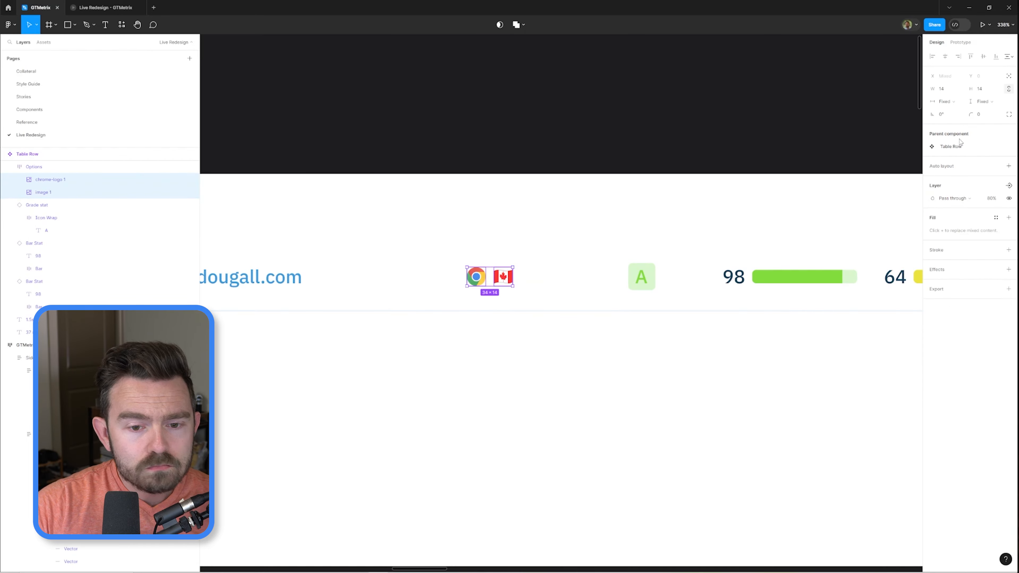
left_click(941, 89)
type("16")
key("Return")
left_click(626, 225)
scroll(625, 225, "down", 5)
key("ctrl+Tab")
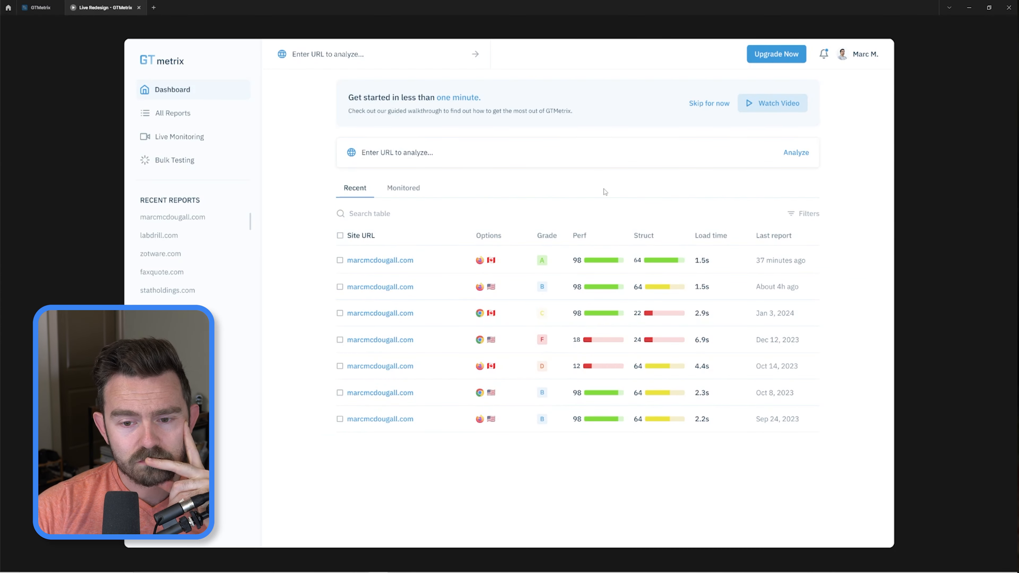
- Widen the Grade column in both the table header and the Table Row component
key("ctrl+Tab")
scroll(550, 313, "up", 3)
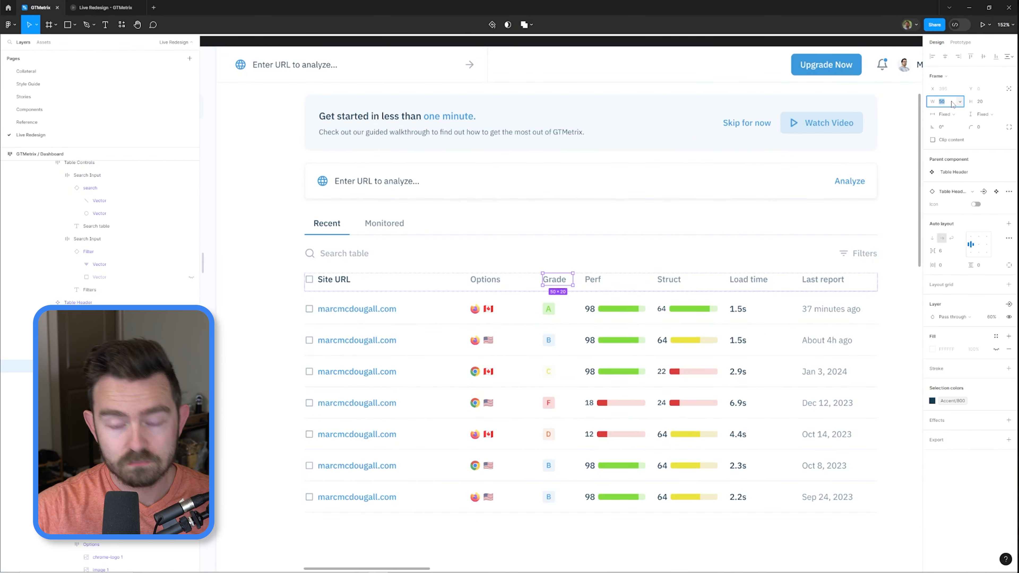
left_click(551, 312)
double_click(550, 313)
left_click(996, 159)
double_click(452, 303)
left_click(971, 236)
left_click(521, 303)
left_click(971, 244)
left_click(512, 553)
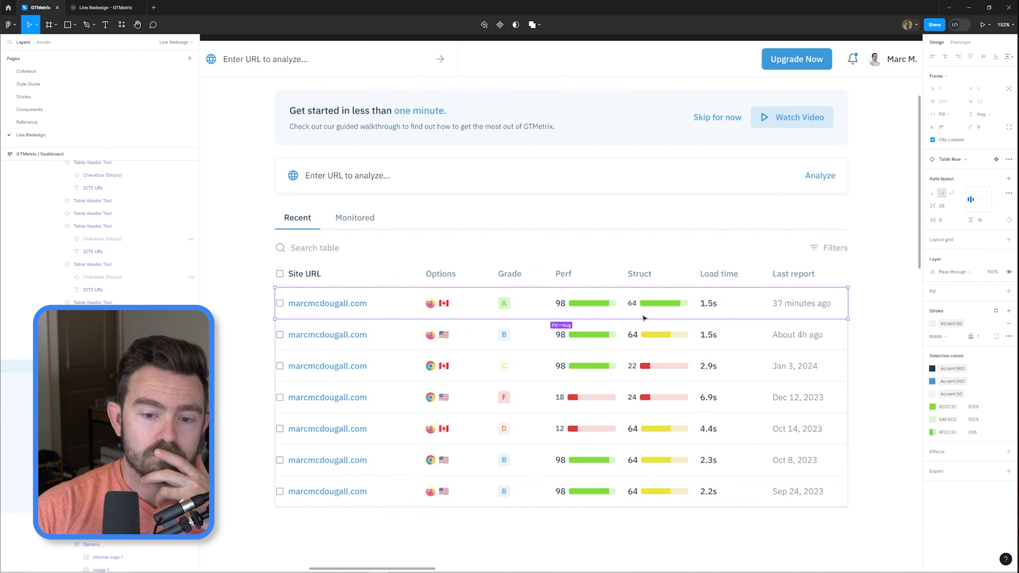
- Narrow the Options column to a width of 70 in the table header and the Table Row component
double_click(457, 304)
double_click(460, 277)
left_click(944, 102)
type("60")
left_click(461, 310)
left_click(996, 159)
double_click(452, 304)
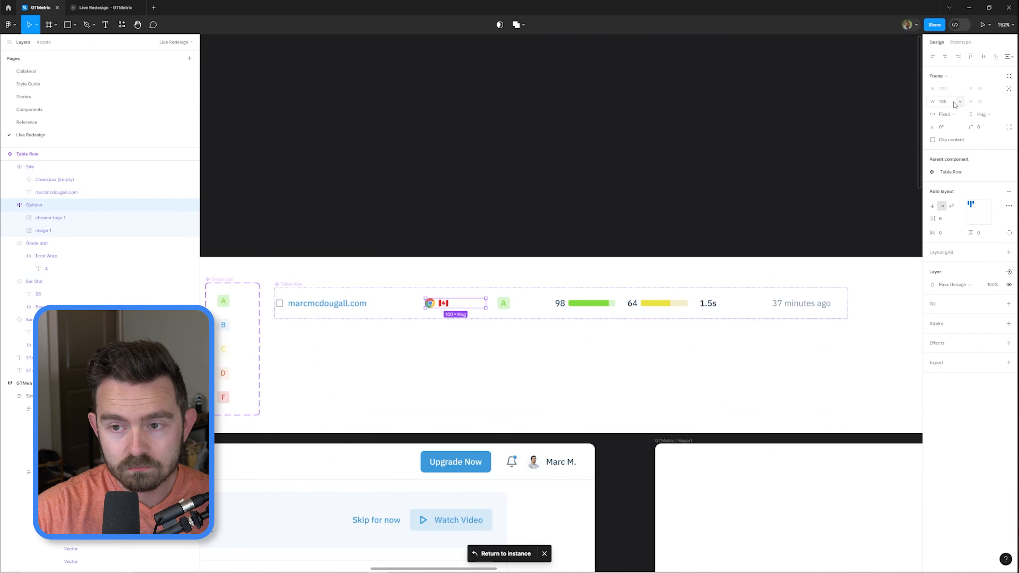
type("70")
left_click(512, 553)
- Widen the Perf and Struct. column headers, and set the score bars in the Table Row component to a width of 130
left_click(593, 303)
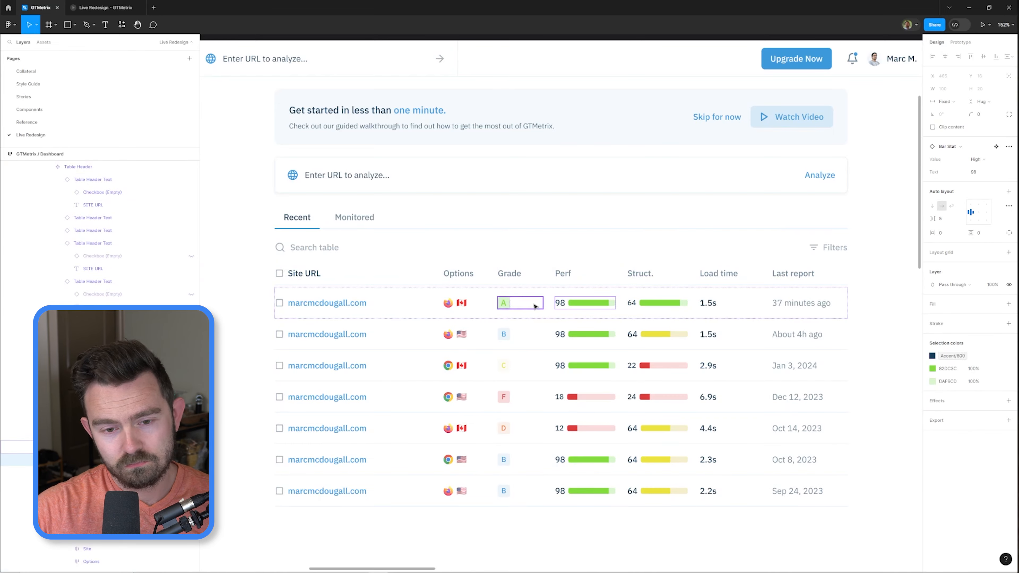
left_click(565, 277)
left_click(949, 105)
type("12")
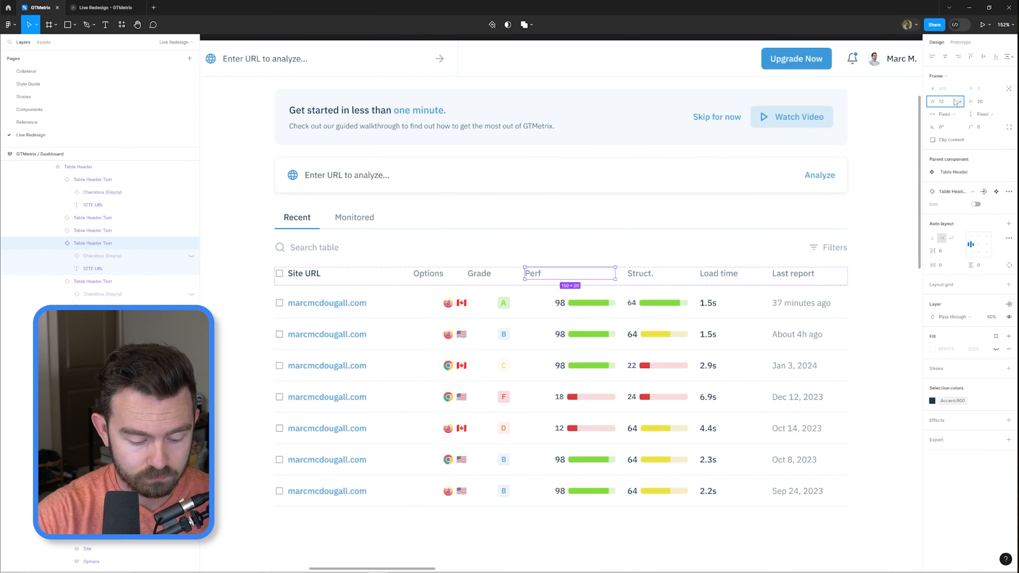
type("0")
left_click(656, 274)
left_click(949, 102)
type("120")
left_click(557, 301, "ctrl")
left_click(996, 148)
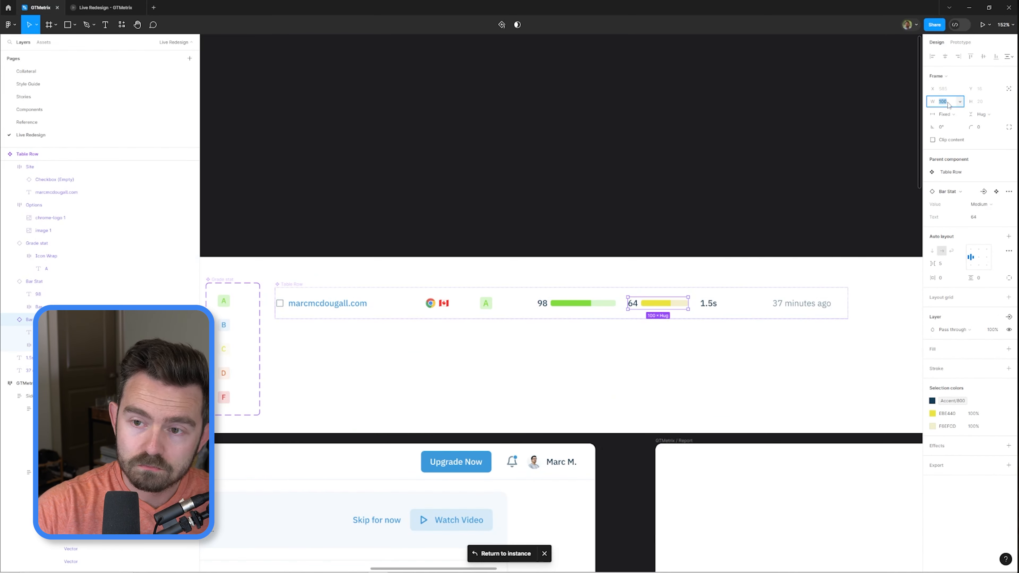
type("130")
- Lengthen the green and yellow progress fills in the Bar Stat component to suit the wider bars
left_click(597, 303, "ctrl")
scroll(598, 304, "up", 3)
left_click(522, 291, "ctrl")
left_click(996, 191)
left_click(609, 304, "ctrl")
scroll(628, 328, "down", 3)
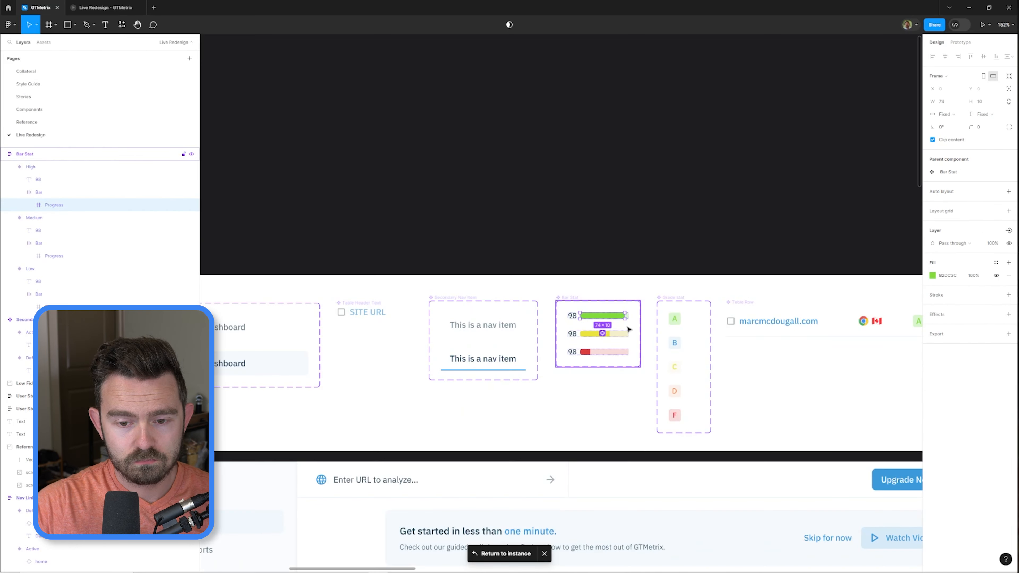
scroll(612, 340, "up", 4)
left_click(602, 326, "ctrl")
left_click_drag(606, 326, 613, 328)
scroll(609, 326, "down", 6)
left_click(581, 257)
left_click_drag(658, 534, 508, 248)
scroll(509, 248, "up", 3)
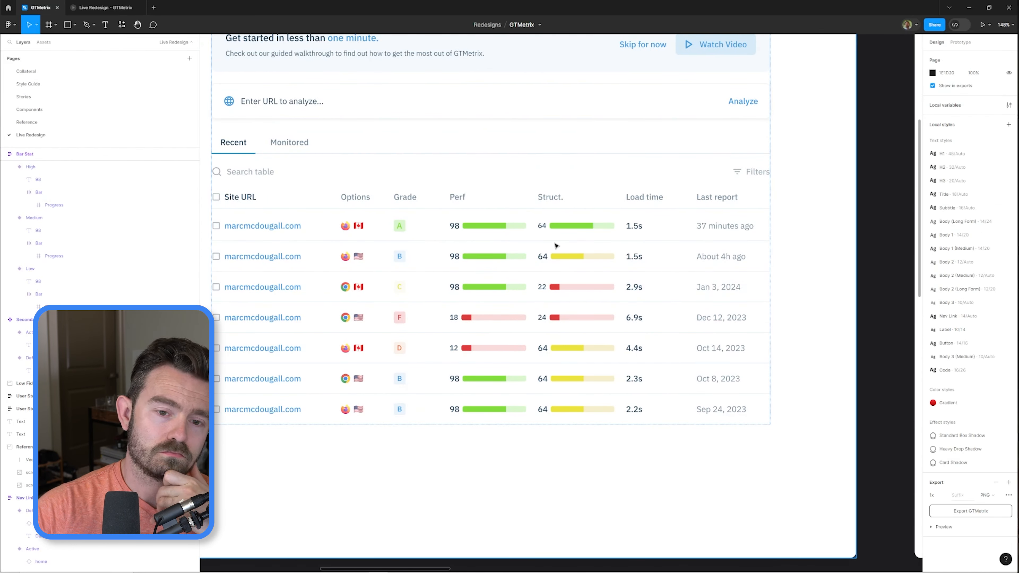
- Add a right padding of 15 to both score bars in the Table Row component
scroll(556, 246, "up", 3)
double_click(538, 275)
double_click(539, 275)
left_click(996, 148)
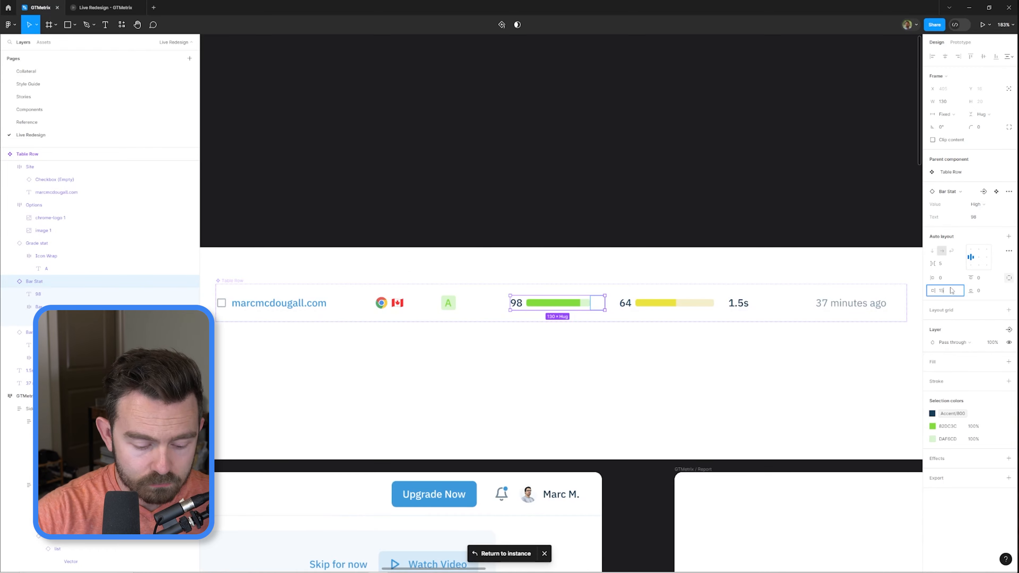
left_click(658, 303, "ctrl")
left_click(951, 291)
type("15")
left_click(601, 369)
left_click(558, 303, "ctrl")
left_click(487, 555)
scroll(603, 230, "down", 3)
scroll(598, 228, "up", 1)
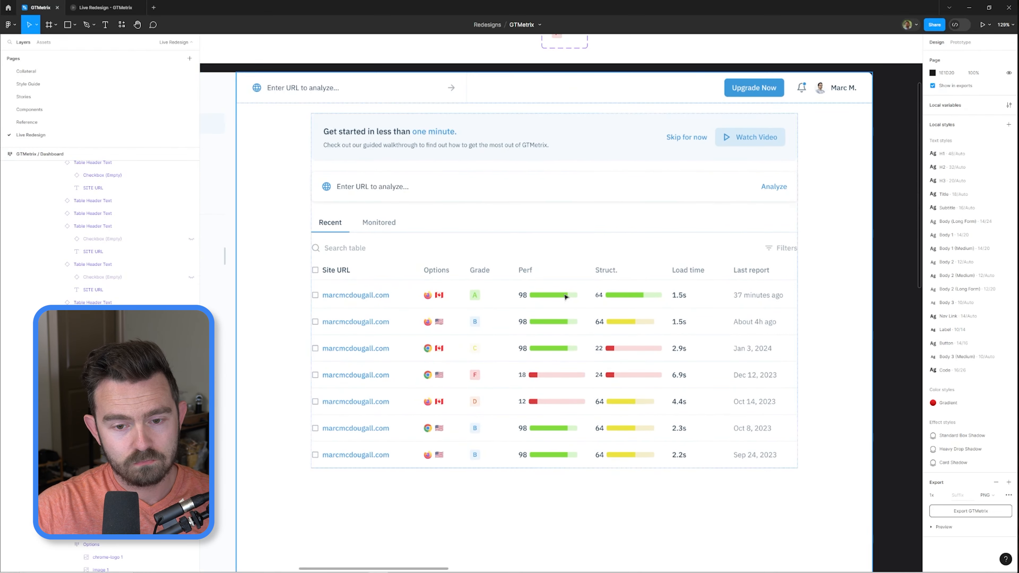
- Set a right padding of 15 on all three variants of the Bar Stat component
double_click(567, 348)
double_click(567, 349)
left_click(996, 160)
double_click(570, 304)
scroll(570, 303, "down", 5)
left_click_drag(466, 320, 554, 254)
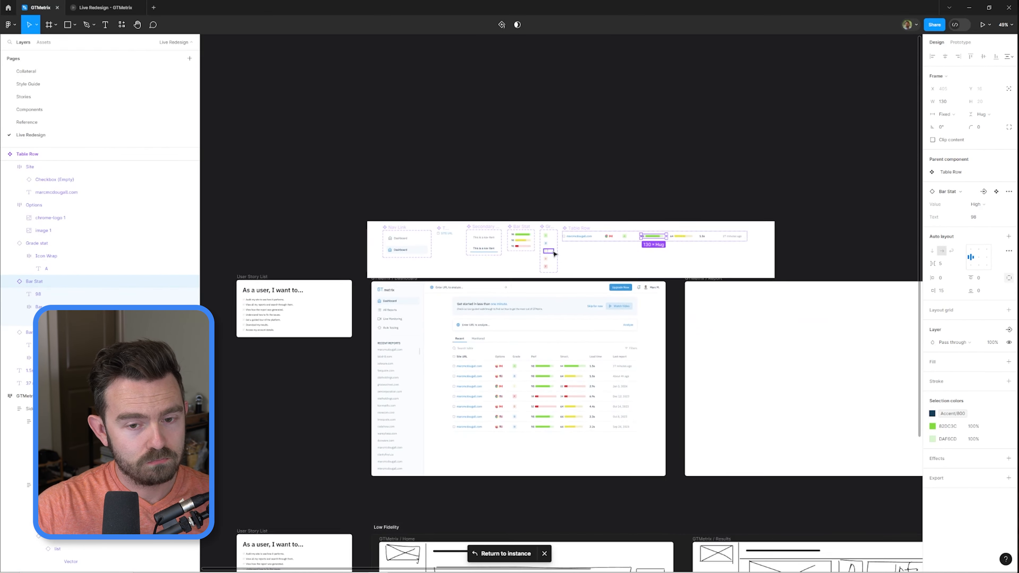
scroll(532, 241, "up", 5)
left_click(487, 219, "ctrl")
left_click(487, 242, "shift")
left_click(488, 266, "shift")
left_click(943, 277)
type("15")
scroll(509, 257, "down", 4)
scroll(568, 257, "up", 3)
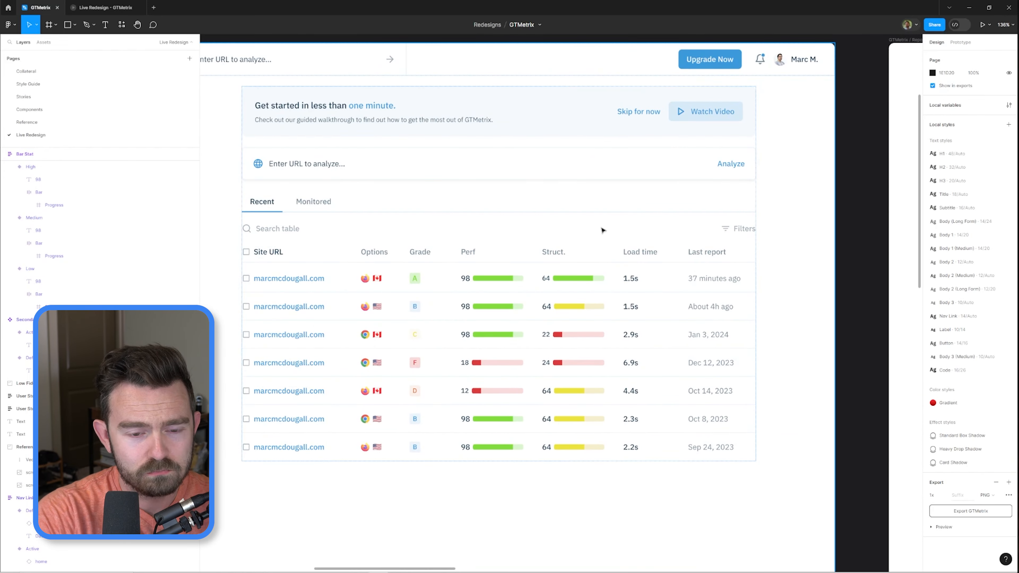
scroll(603, 230, "up", 2)
- Set the Grade column's width to 60 in the table header and the Table Row component
left_click(473, 295, "ctrl")
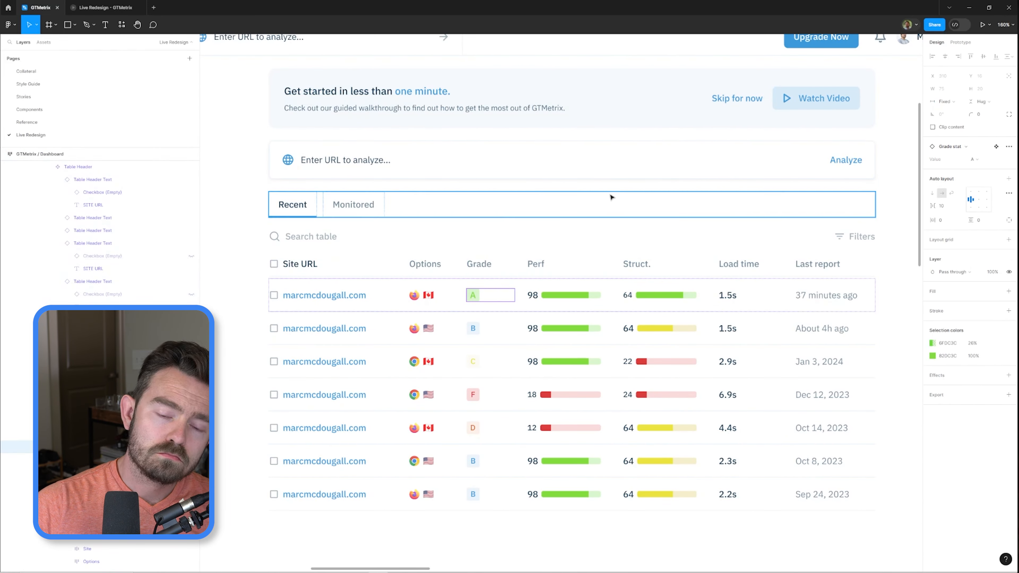
left_click(479, 264, "ctrl")
left_click(944, 102)
type("60")
left_click(477, 294)
double_click(477, 294)
left_click(996, 160)
left_click(462, 303, "ctrl")
left_click(943, 101)
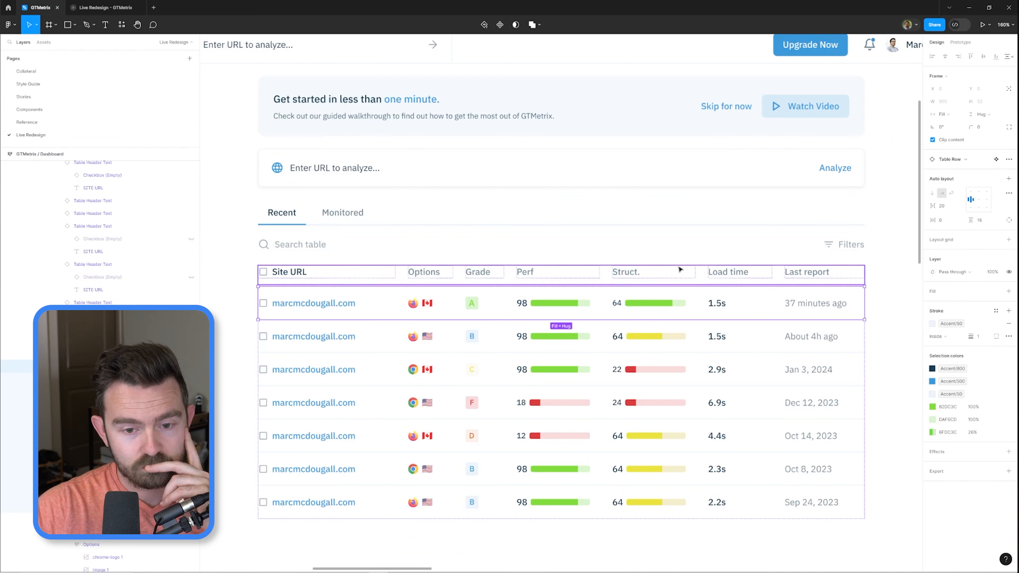
left_click(702, 246)
- Set the Options column's width to 90 in the table header and the Table Row component
left_click(427, 303)
left_click(426, 273, "ctrl")
left_click(944, 102)
type("90")
double_click(432, 304)
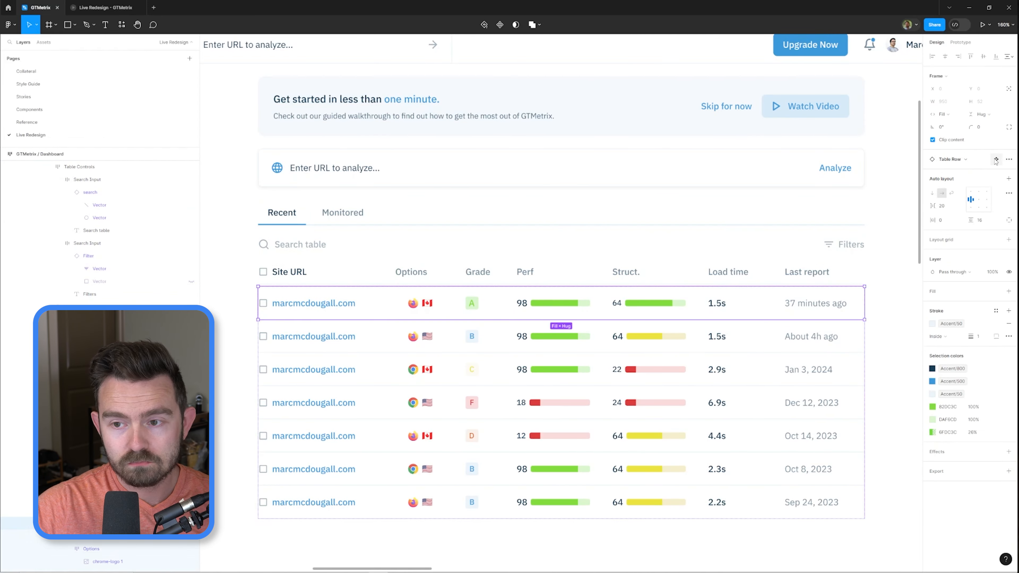
left_click(996, 160)
left_click(427, 303, "ctrl")
left_click(944, 101)
type("90")
left_click(509, 553)
- Set the Load time column's width to 75 in the table header and Table Row component, and preview the dashboard in the prototype
left_click(730, 273, "ctrl")
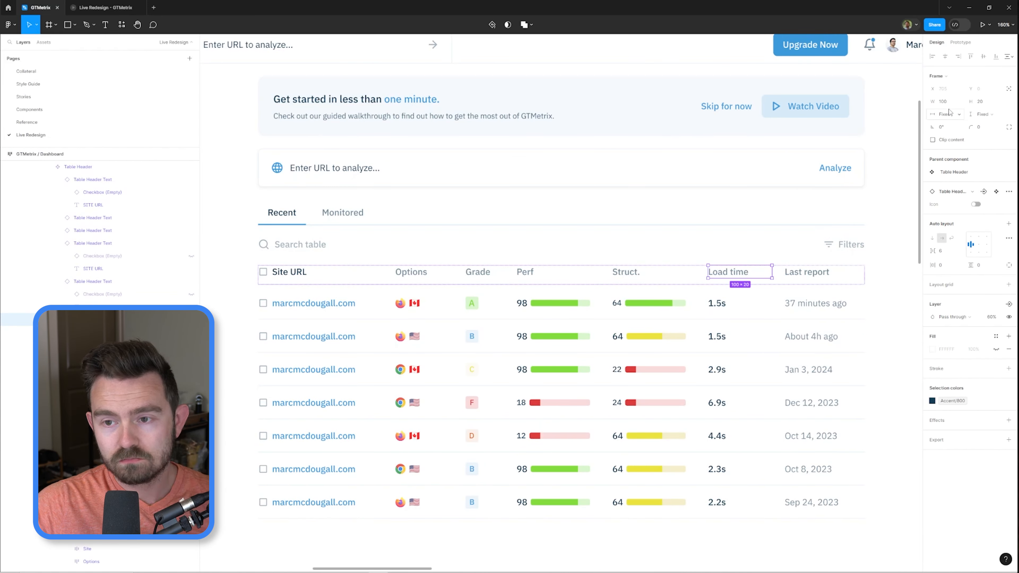
left_click(943, 102)
type("75")
double_click(723, 305)
left_click(996, 160)
left_click(720, 303, "ctrl")
type("75")
left_click(509, 553)
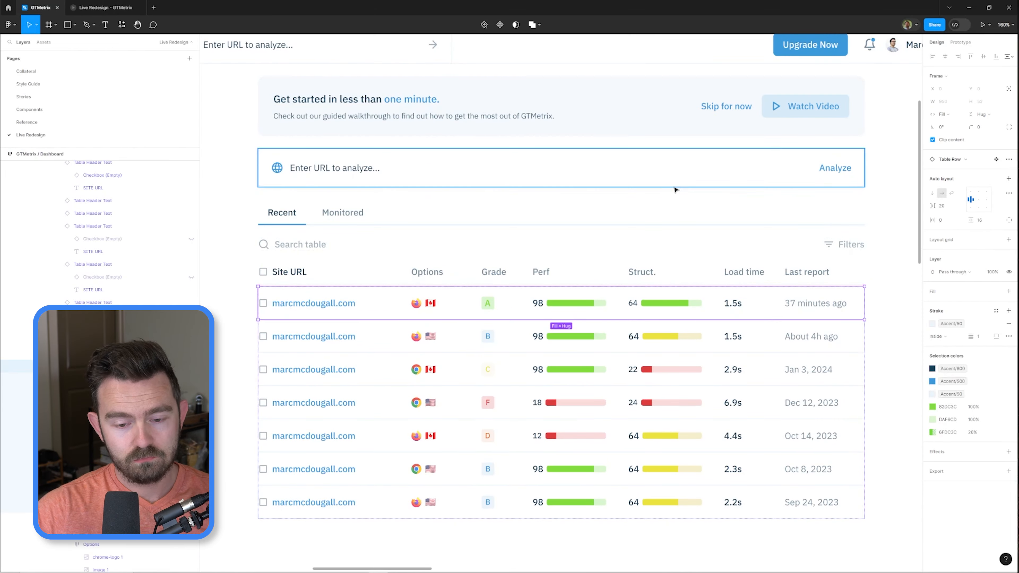
left_click(666, 212)
scroll(421, 249, "down", 4)
left_click_drag(296, 202, 401, 188)
left_click(105, 8)
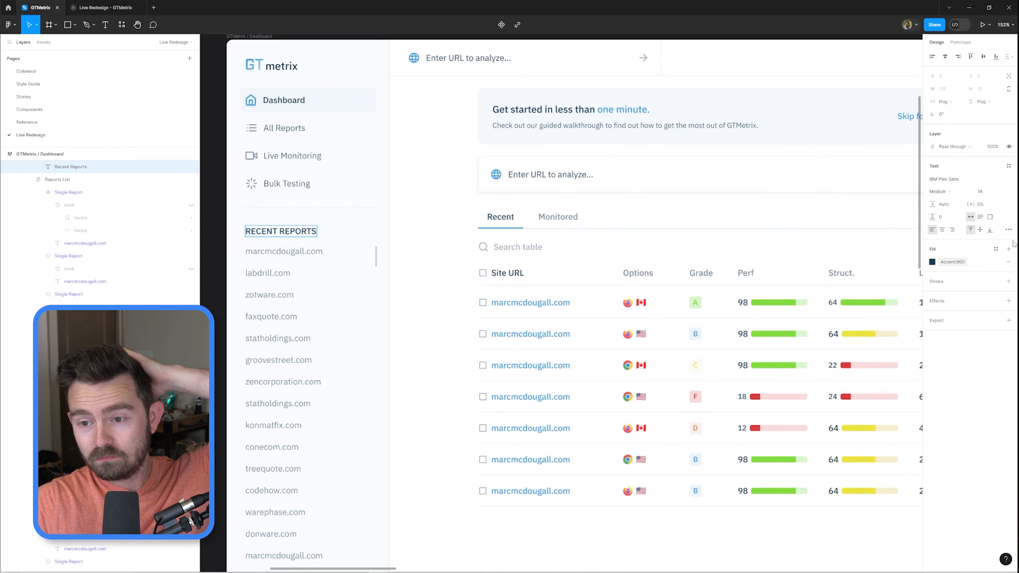
- Change the sidebar's RECENT REPORTS heading to sentence case, reading Recent reports, and preview it in the prototype
left_click(1008, 230)
left_click(878, 353)
double_click(280, 232)
key("BackSpace")
type("r")
left_click(106, 8)
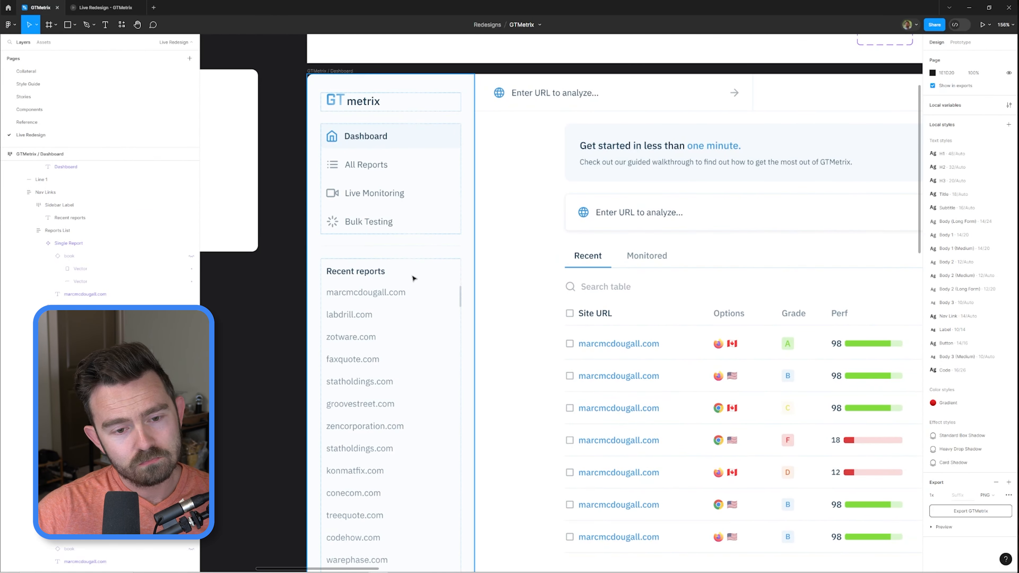
- Copy the table's Search table control into the sidebar between the Recent reports heading and the report list
left_click(379, 274, "ctrl")
left_click(612, 286, "ctrl")
key("ctrl+c")
left_click(370, 272, "ctrl")
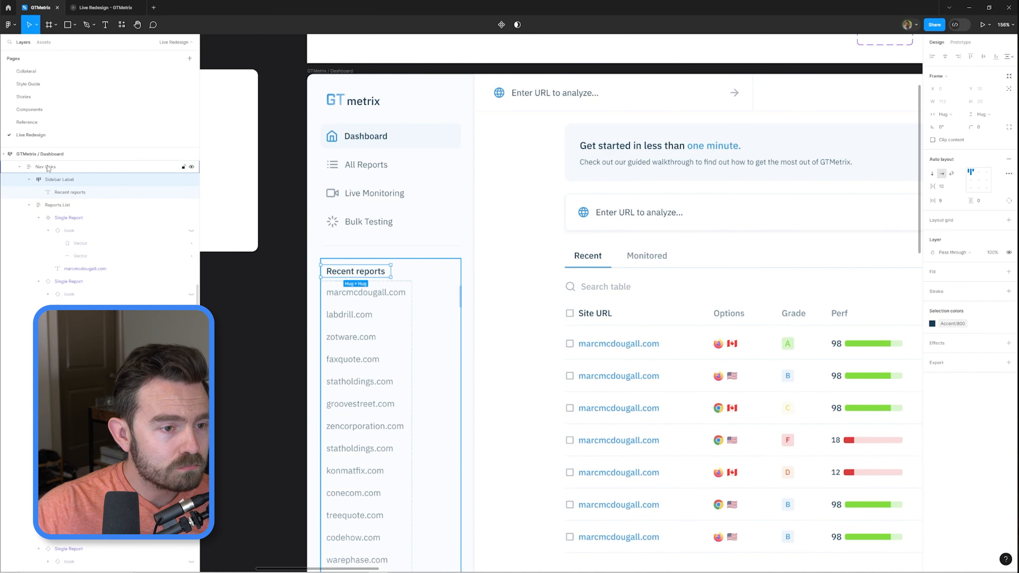
left_click(50, 167)
key("ctrl+v")
key("Up")
scroll(64, 204, "up", 2)
left_click(29, 247)
left_click(29, 259)
left_click(60, 272)
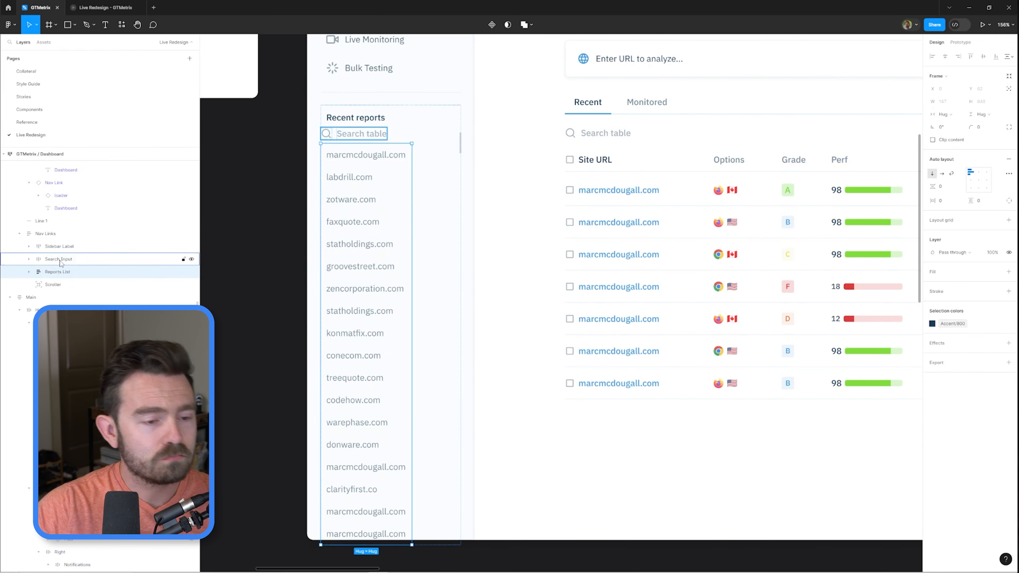
- Change the sidebar search placeholder to Search reports and give the field fill width with 10 horizontal and 6 vertical padding
scroll(343, 97, "up", 2)
double_click(389, 161)
type("reports")
key("Escape")
key("Escape")
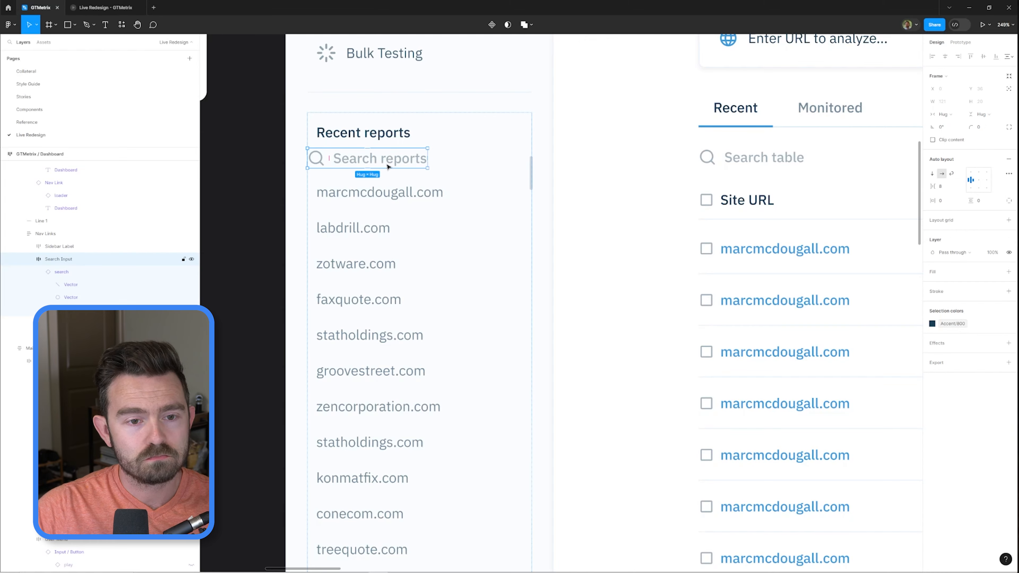
type("10")
key("Return")
key("Delete")
scroll(471, 166, "down", 2)
scroll(578, 268, "down", 3)
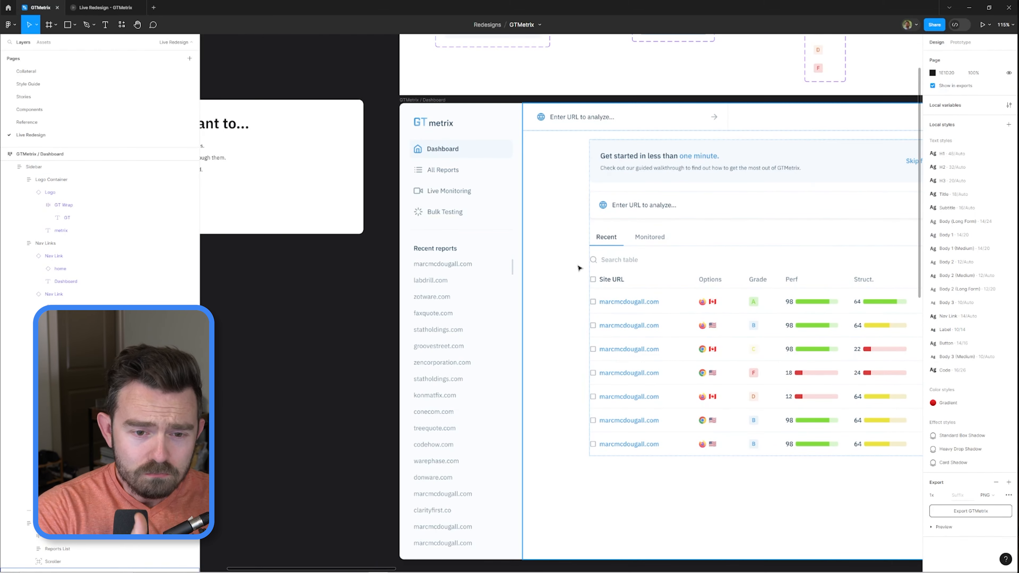
scroll(578, 261, "up", 2)
key("ctrl+z")
- Fill the sidebar search field with 183E58 at 3% opacity and round its corners to 6
left_click(932, 284)
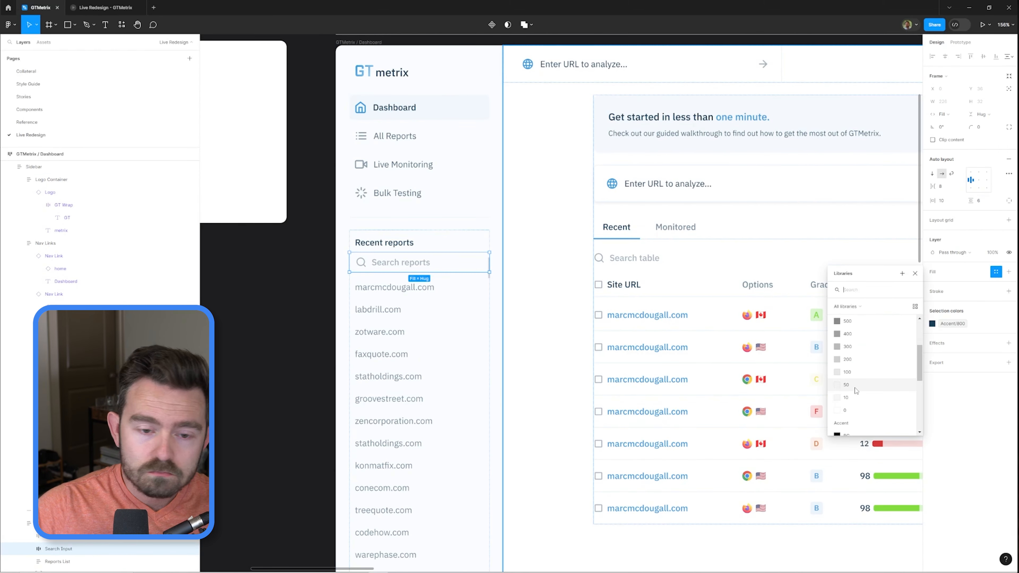
left_click(856, 395)
left_click(932, 285)
left_click(857, 432)
left_click(996, 285)
left_click(973, 285)
type("30")
key("Return")
scroll(337, 261, "up", 2)
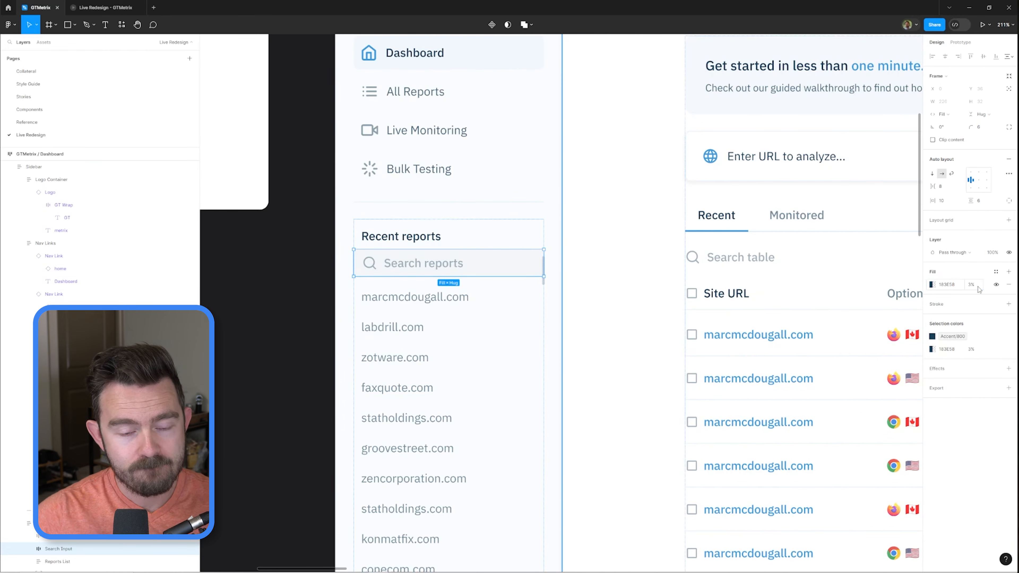
- Set the sidebar search field's vertical padding to 8
double_click(423, 263)
left_click(509, 263)
left_click(978, 200)
type("8")
key("Return")
- Move the sidebar's scroll handle down so it sits beside the top of the report list
left_click(543, 272)
key("shift+Down")
key("shift+Down")
key("shift+Down")
scroll(552, 299, "up", 2)
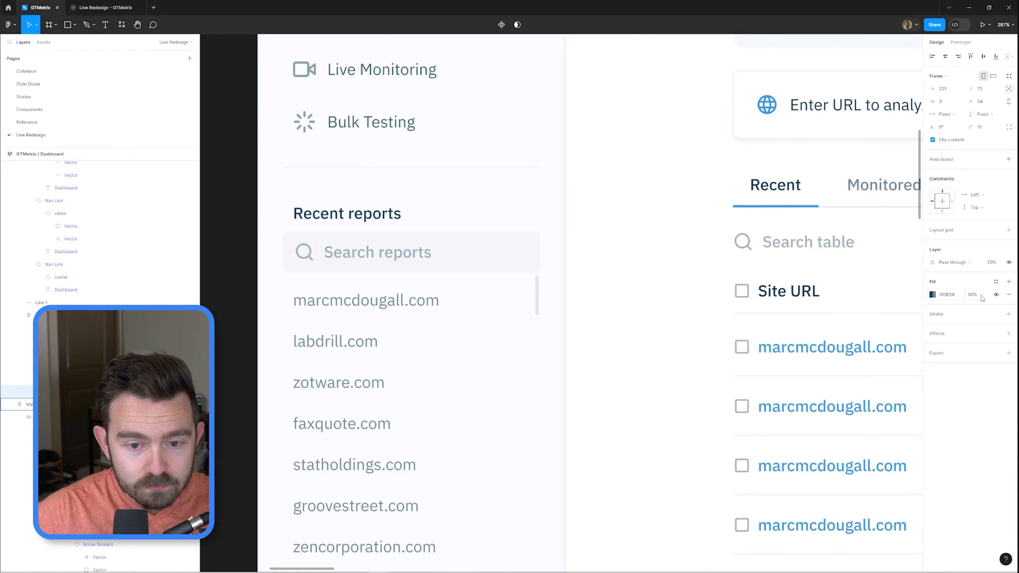
- Wrap the sidebar search field in its own frame with left padding so it aligns with the Recent reports heading
scroll(427, 281, "down", 3)
double_click(413, 264)
left_click(487, 212)
left_click_drag(493, 257, 521, 273)
double_click(437, 281)
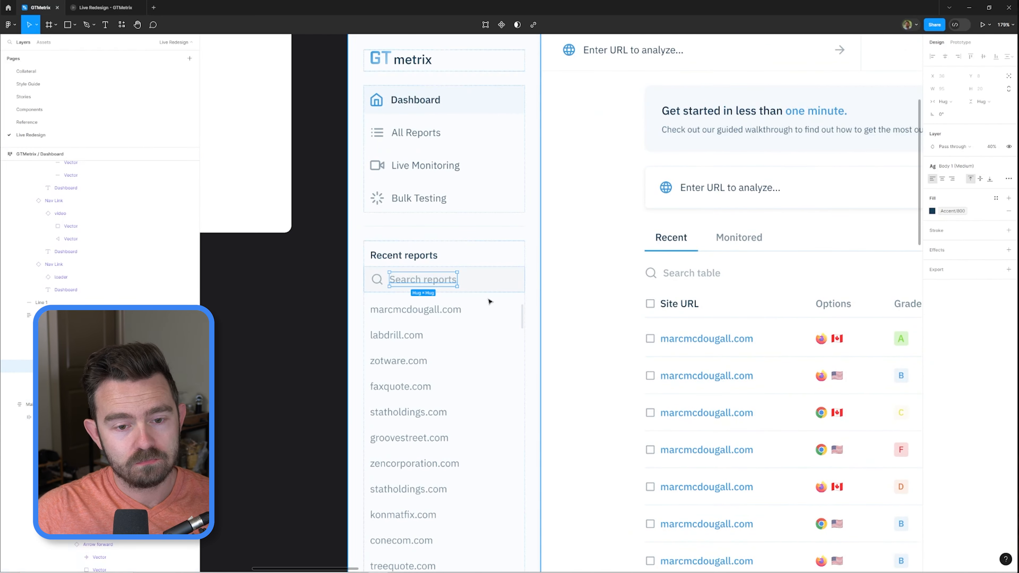
left_click(567, 241)
scroll(567, 236, "down", 2)
left_click_drag(568, 236, 530, 254)
left_click(970, 171)
key("Escape")
left_click_drag(710, 226, 537, 223)
double_click(827, 278)
left_click(962, 165)
scroll(416, 265, "down", 1)
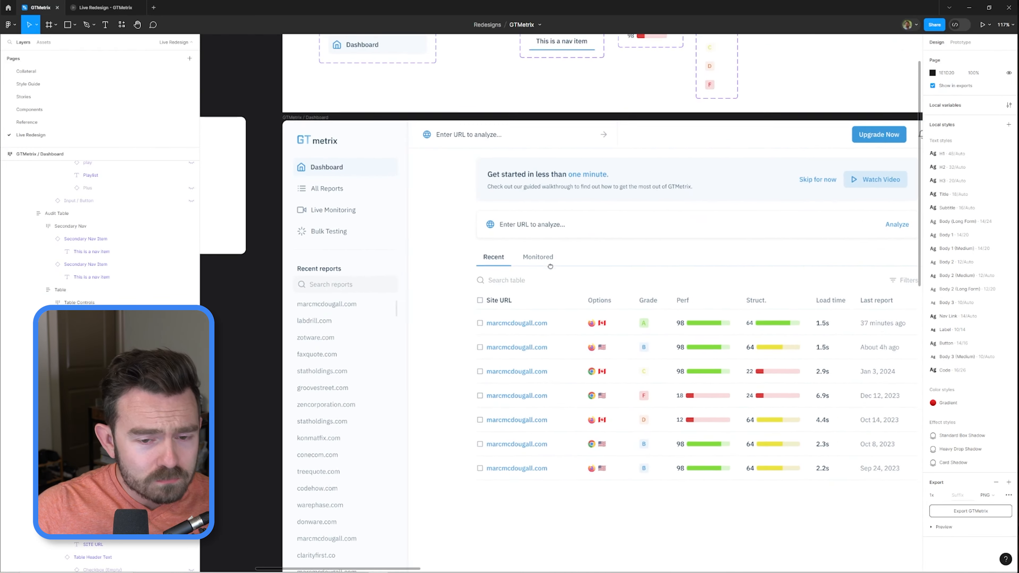
- Add matching right padding around the sidebar search field and shorten its placeholder to Search
scroll(321, 307, "up", 3)
double_click(357, 271)
left_click(358, 272)
scroll(511, 250, "up", 2)
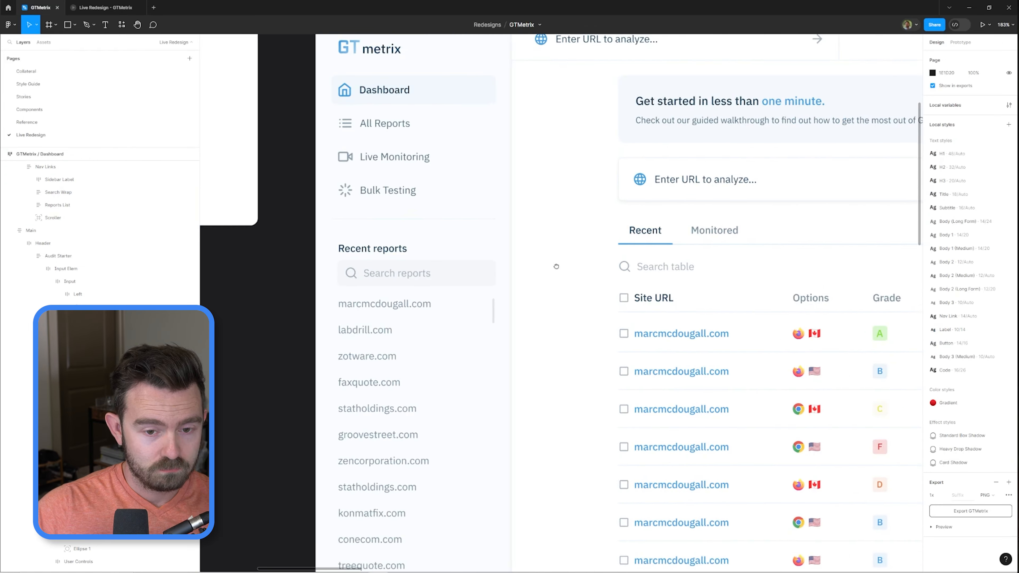
scroll(550, 252, "up", 1)
scroll(578, 241, "down", 3)
key("t")
key("Escape")
scroll(592, 226, "down", 1)
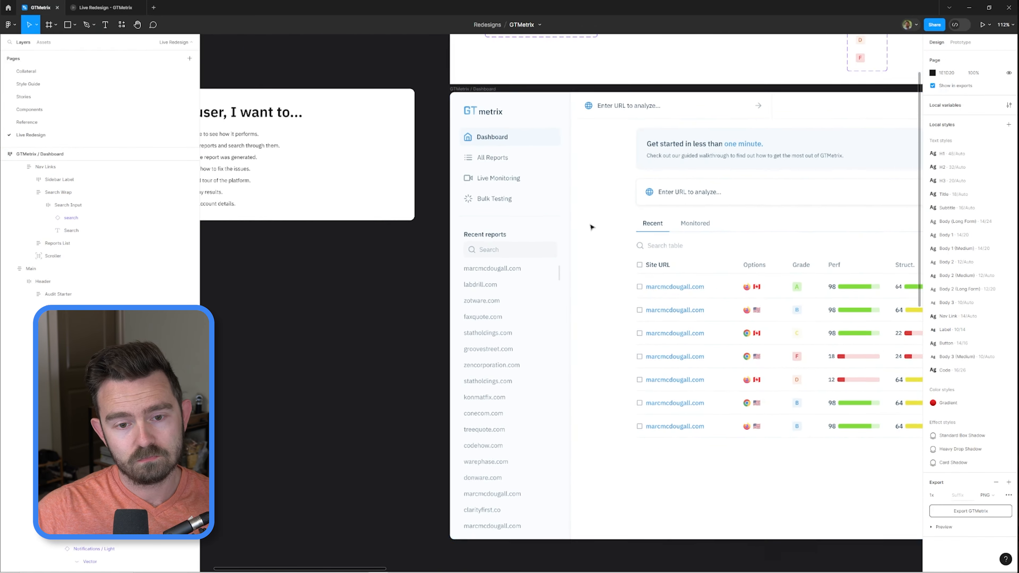
- Set both the sidebar search placeholder and the table search placeholder to Search reports
left_click(500, 251, "ctrl")
left_click_drag(689, 246, 631, 254)
scroll(382, 291, "down", 3)
left_click(382, 291)
scroll(689, 221, "up", 4)
left_click(689, 221, "ctrl")
scroll(386, 243, "down", 2)
double_click(387, 243)
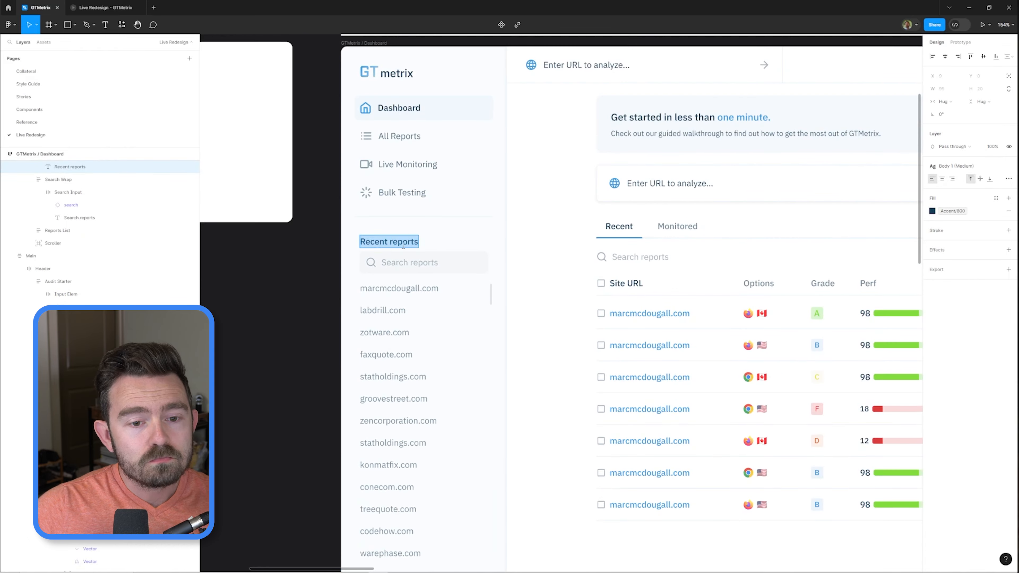
- Review the user story list against the dashboard design and its prototype preview
left_click(105, 8)
left_click(41, 8)
scroll(473, 327, "down", 3)
scroll(432, 264, "up", 4)
double_click(416, 221)
left_click(416, 242, "shift")
left_click(426, 241)
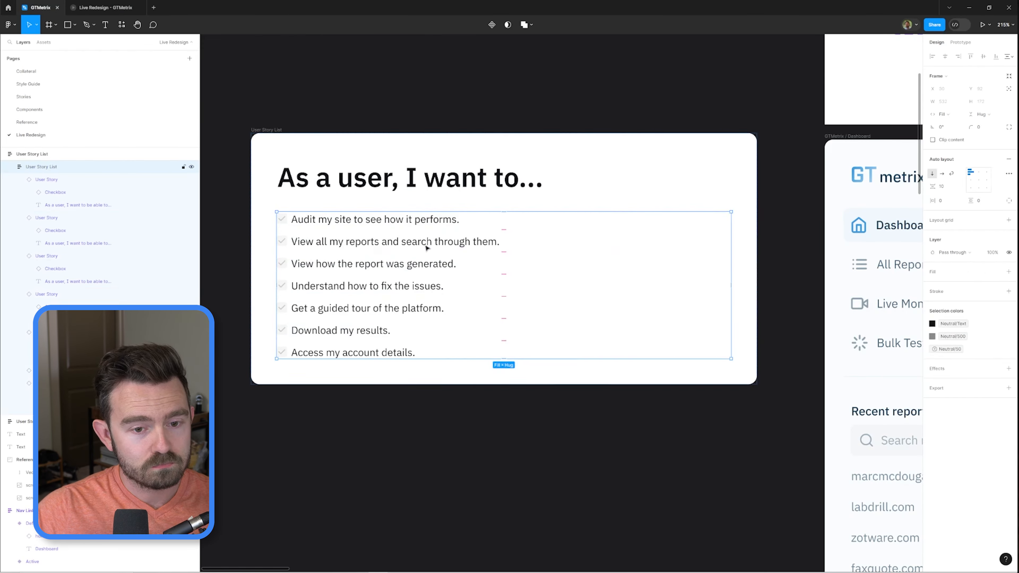
scroll(442, 274, "down", 1)
double_click(410, 305)
left_click(406, 137)
scroll(405, 136, "down", 4)
scroll(493, 168, "up", 4)
scroll(493, 168, "down", 2)
left_click(106, 8)
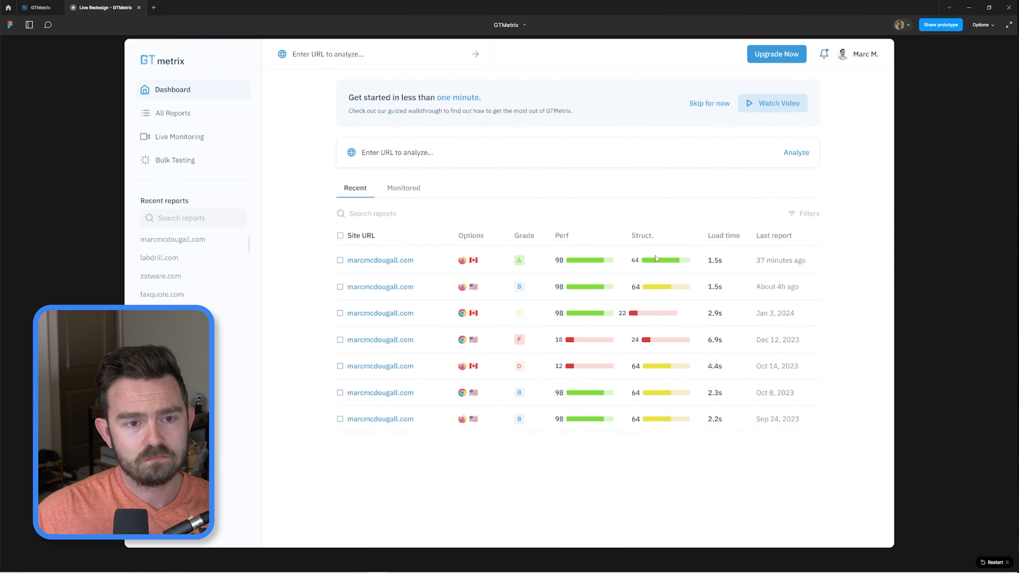
left_click(41, 7)
- Try hiding the Get started banner above the URL input card
scroll(505, 259, "down", 3)
scroll(409, 249, "up", 3)
left_click(481, 231, "ctrl")
key("ctrl+shift+h")
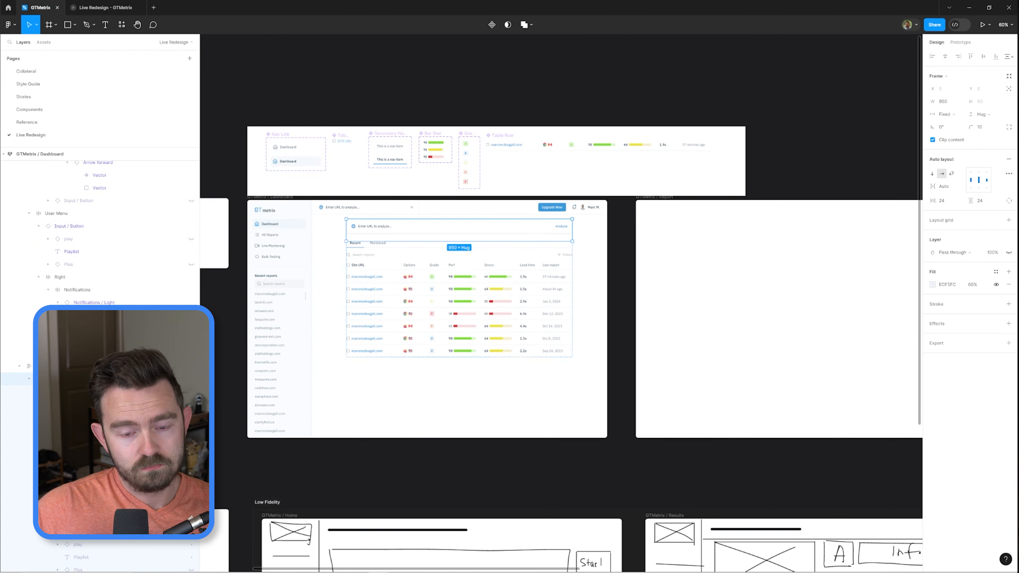
key("ctrl+shift+h")
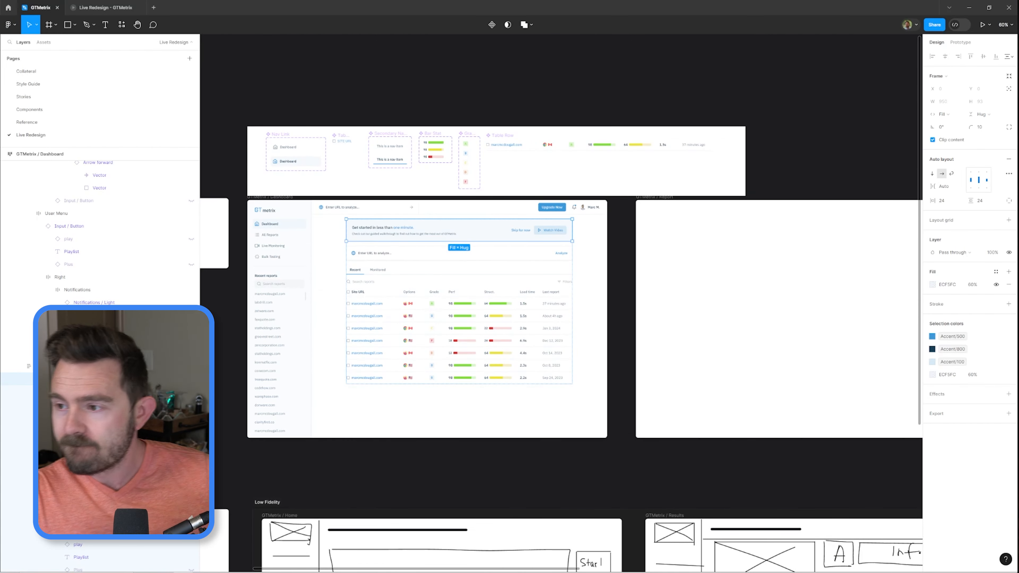
key("Escape")
- Apply the Body 1 text style to the Get started banner's walkthrough description and preview it in the prototype
key("ctrl+Tab")
key("ctrl+Tab")
scroll(385, 249, "up", 2)
left_click(411, 221)
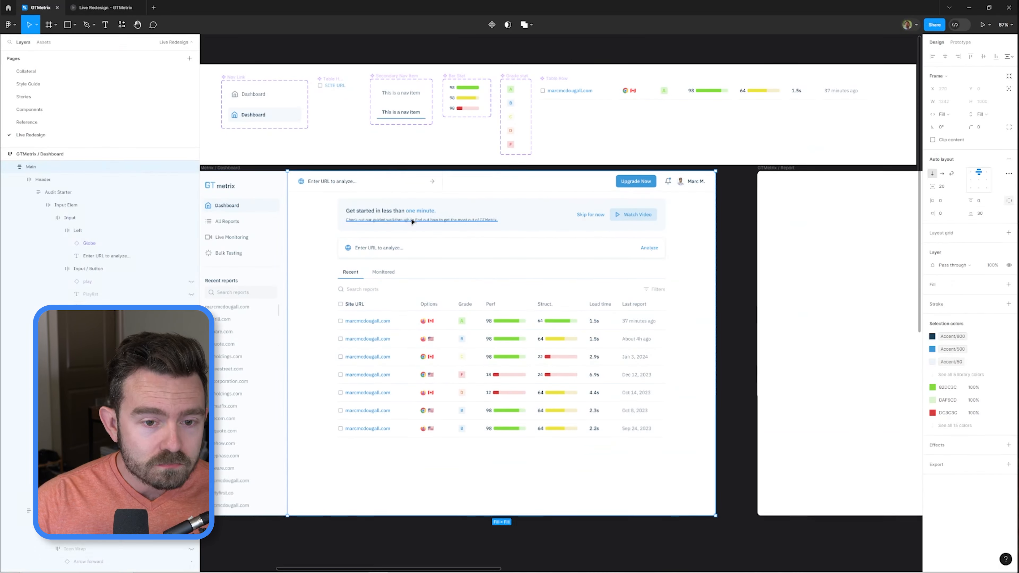
key("Escape")
scroll(385, 217, "up", 4)
scroll(439, 185, "down", 3)
scroll(401, 201, "up", 3)
left_click(414, 204, "ctrl")
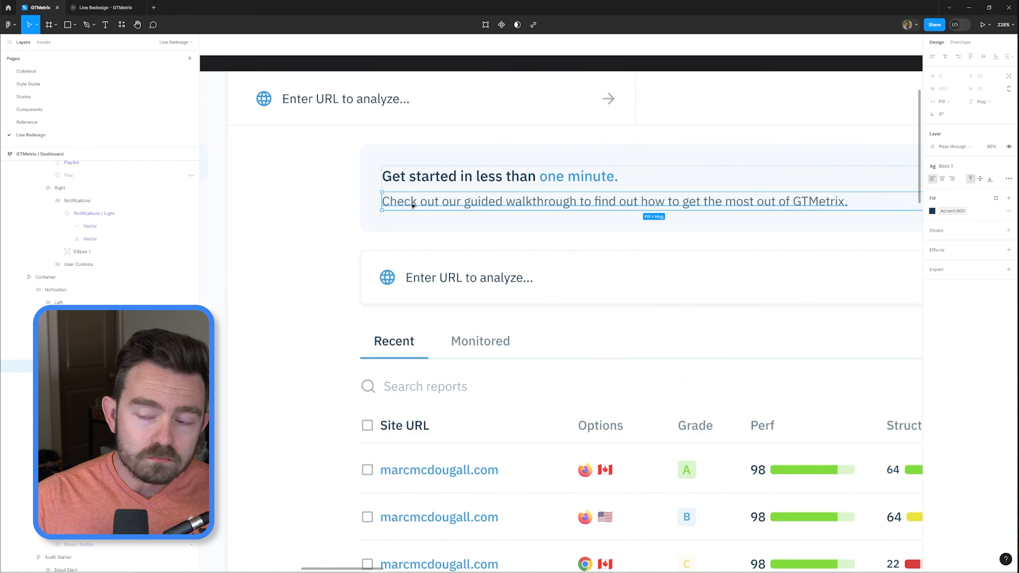
scroll(414, 205, "down", 4)
key("ctrl+Tab")
key("ctrl+Tab")
- Try the Get started banner without its background fill and preview it in the prototype
left_click(674, 192, "ctrl")
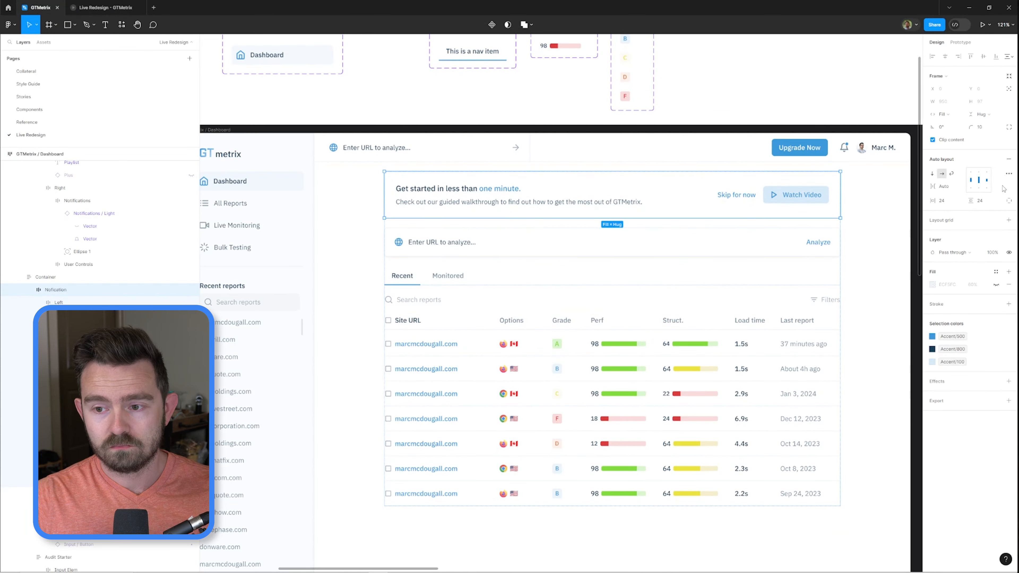
key("ctrl+shift+h")
left_click(712, 76)
key("ctrl+Tab")
key("ctrl+Tab")
key("ctrl+z")
- Try a darker library colour on the header's stroke and set the URL input card's stroke to Accent/100
left_click(500, 253, "ctrl")
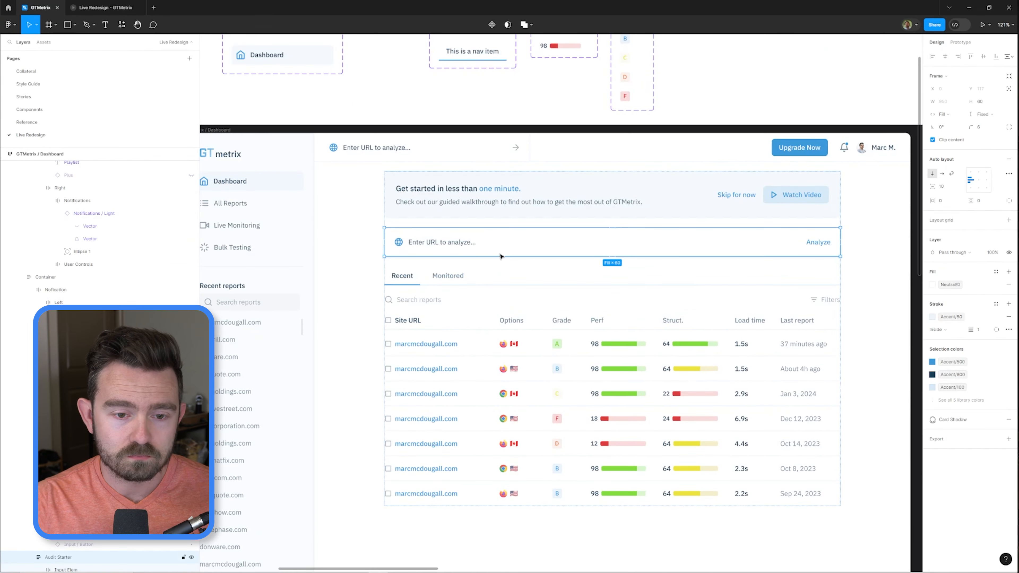
scroll(502, 259, "up", 1)
left_click(641, 134, "ctrl")
left_click(932, 316)
left_click(884, 414)
left_click(550, 259)
left_click(553, 249, "ctrl")
left_click(932, 316)
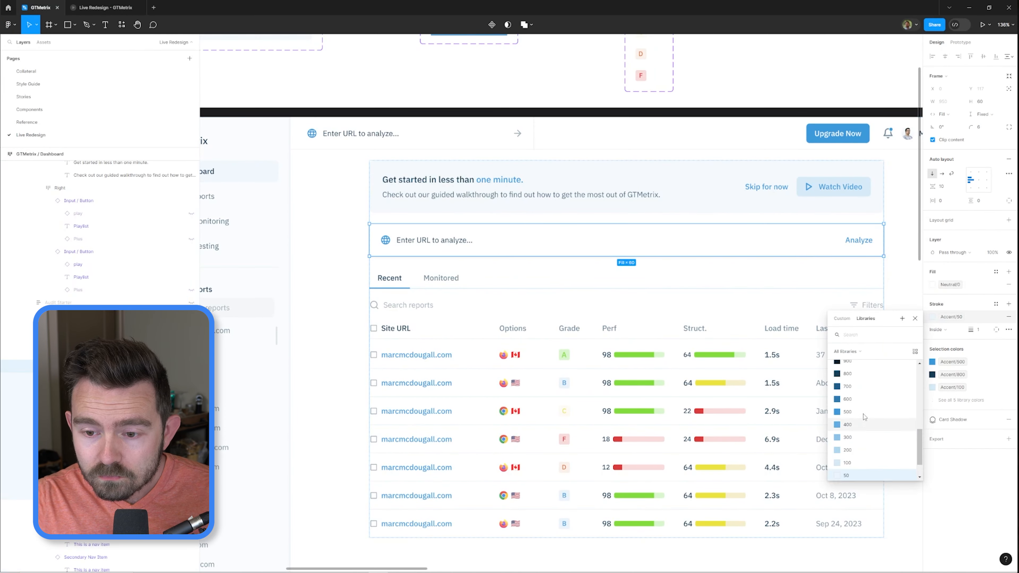
left_click(864, 461)
left_click(901, 289)
- Restyle the sidebar and header divider strokes with 183E58 at 5% opacity
scroll(434, 323, "down", 1)
left_click(743, 267, "ctrl")
left_click(367, 277)
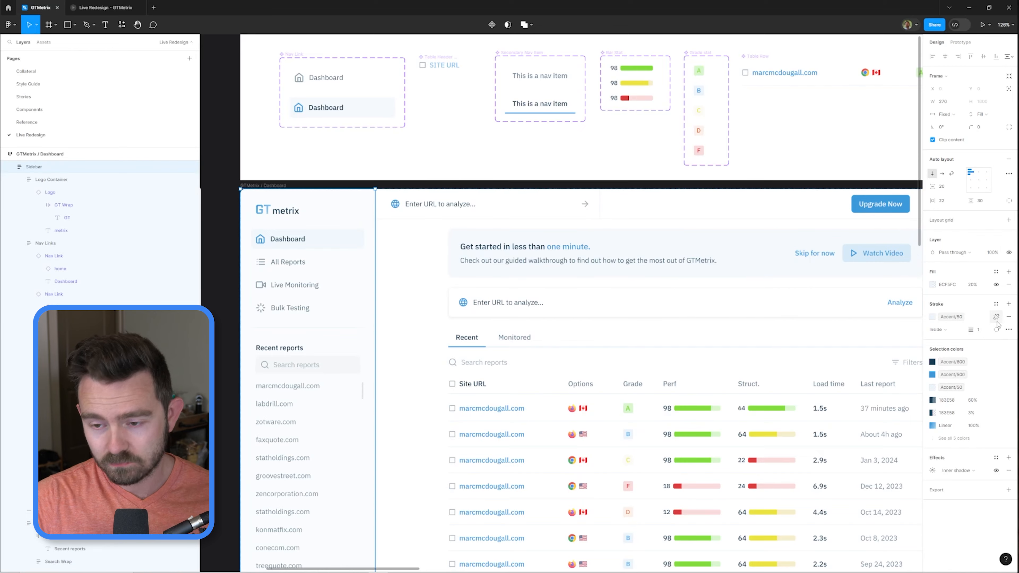
left_click(932, 316)
left_click(864, 461)
left_click(379, 261)
scroll(369, 297, "up", 4)
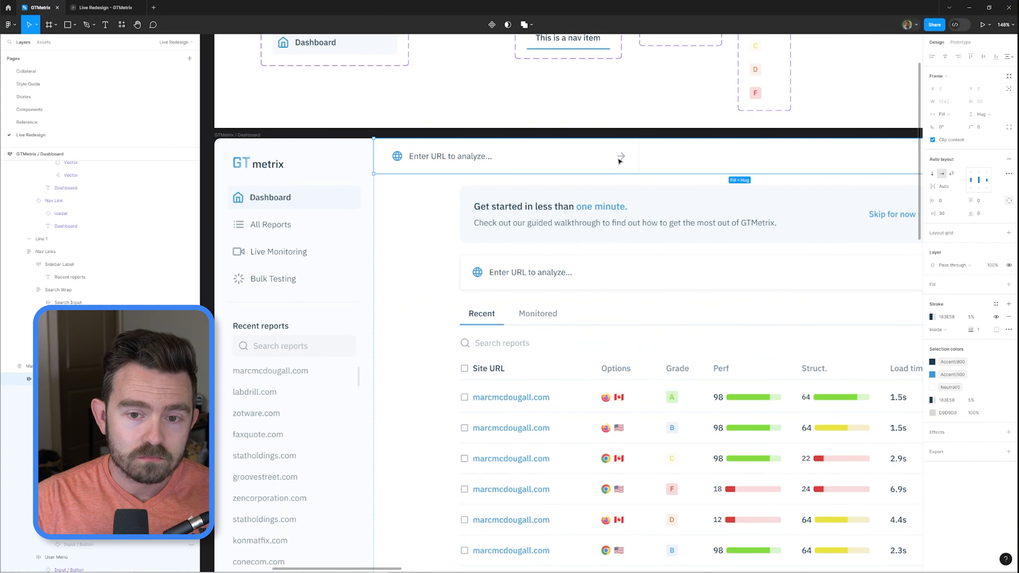
- Hide the arrow in the header's URL input and switch the card's Analyze button to the Block type
double_click(620, 157)
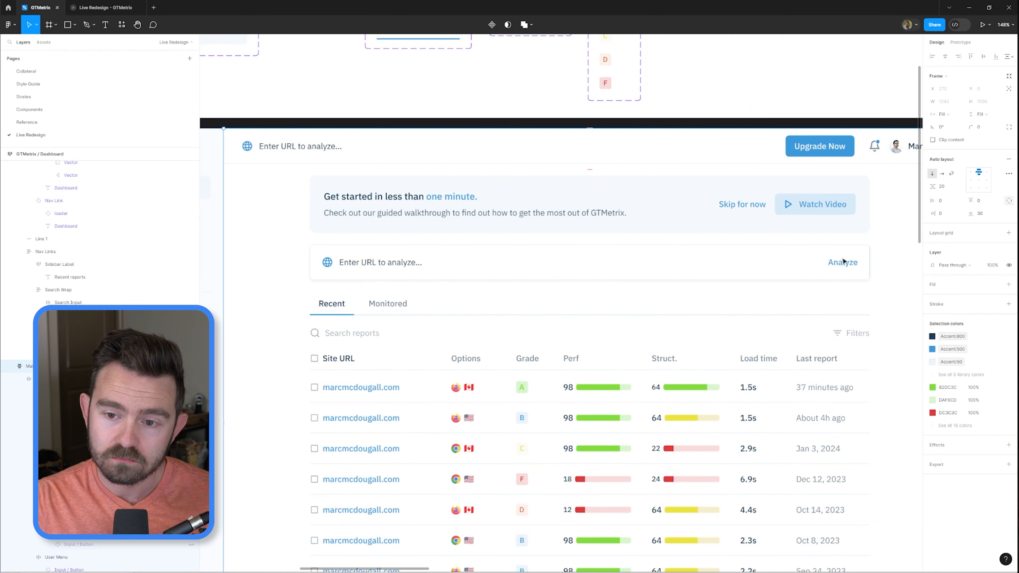
left_click(841, 263)
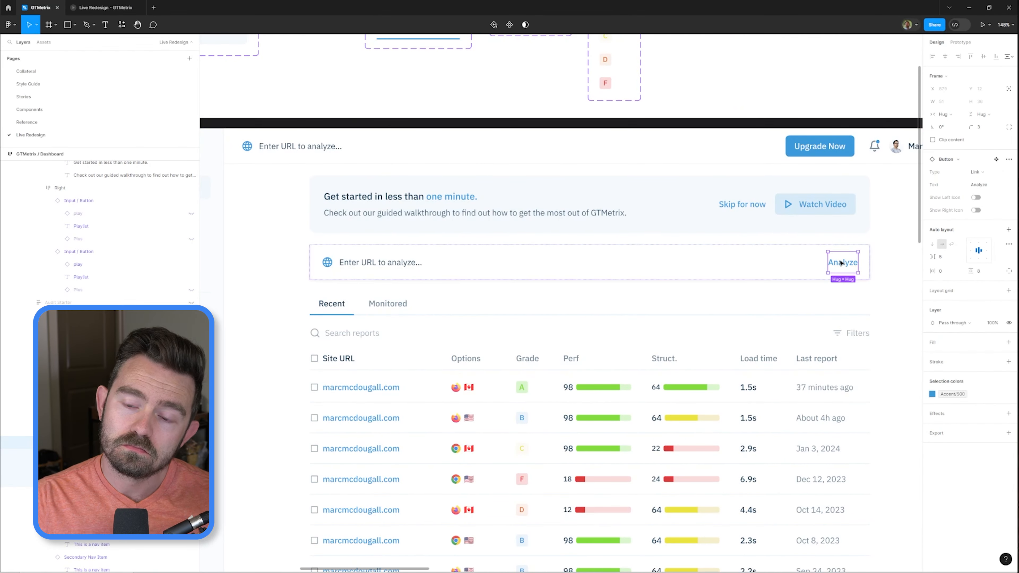
left_click(664, 195)
scroll(762, 188, "up", 3)
- Preview the dashboard and restyle the header's Upgrade Now button as an outlined button with blue text and no solid fill
left_click(762, 190)
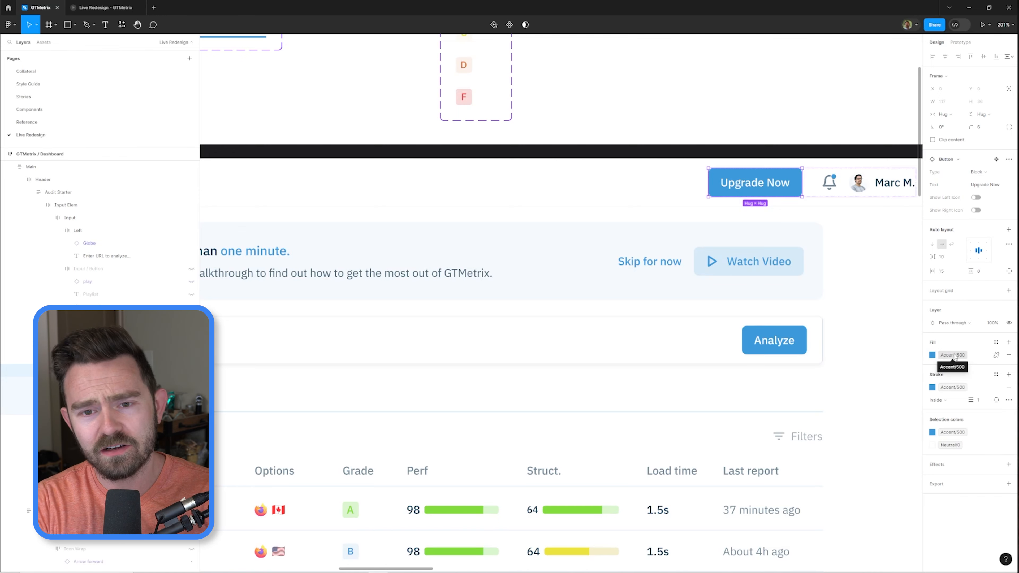
left_click(106, 4)
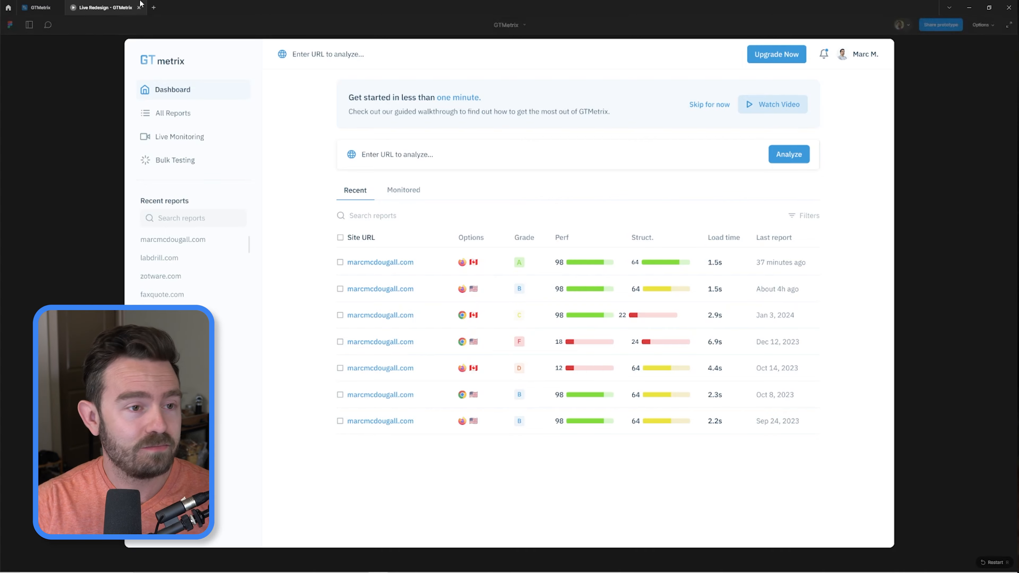
left_click(44, 7)
left_click(630, 264)
scroll(626, 271, "down", 4)
scroll(628, 257, "up", 2)
left_click(643, 186, "ctrl")
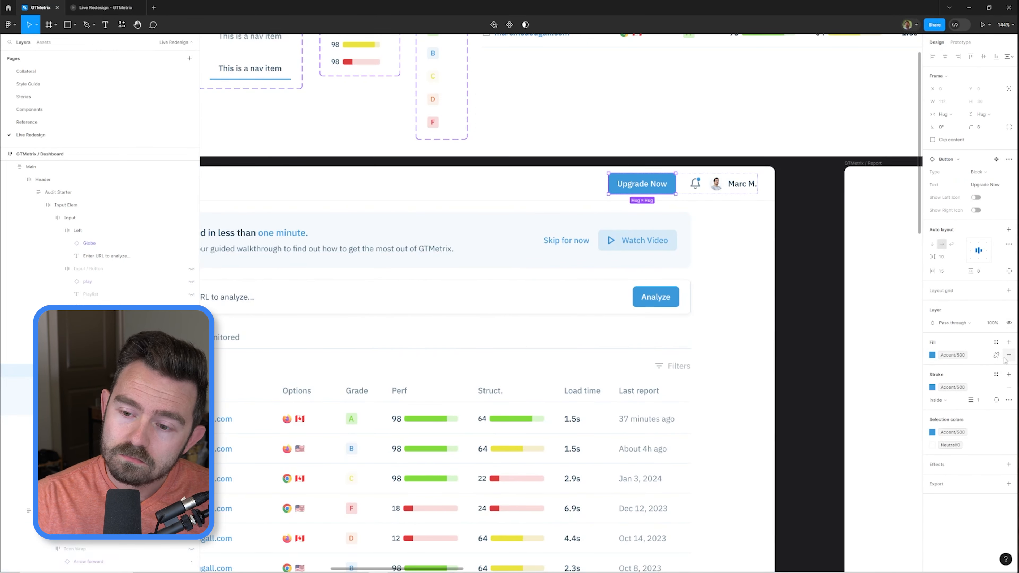
left_click(1008, 356)
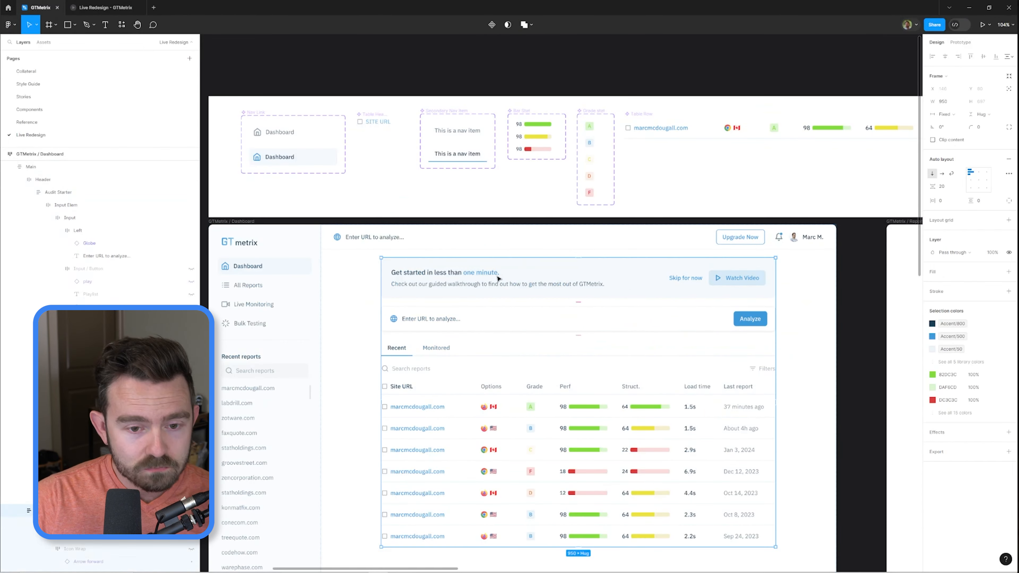
- Hide the Get started banner and rename the top two sidebar links to Home and Reports
left_click(497, 278)
scroll(497, 278, "up", 3)
scroll(485, 287, "down", 2)
double_click(484, 286)
scroll(468, 290, "down", 2)
left_click(467, 290)
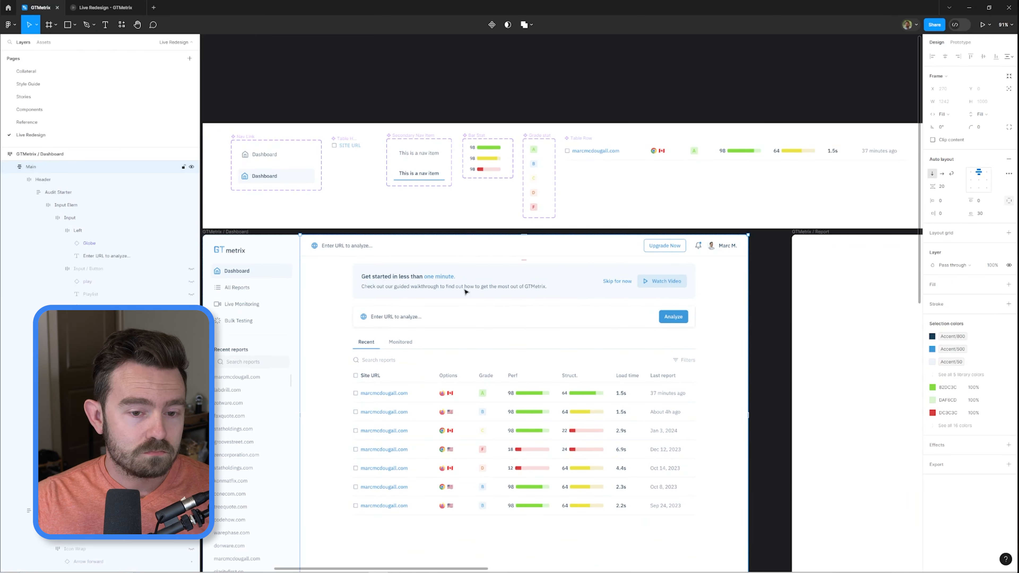
left_click(106, 8)
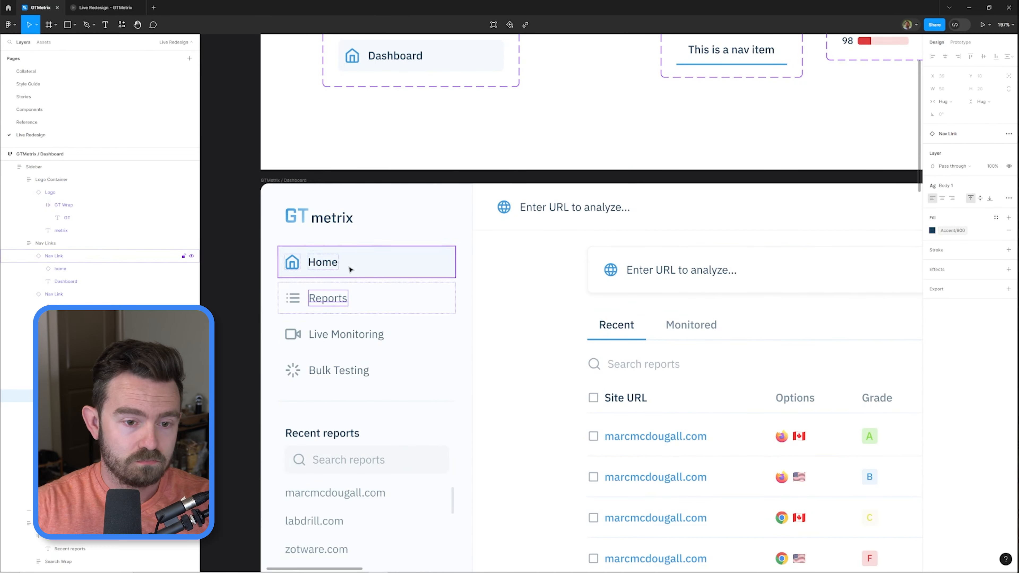
- Delete the Home link from the sidebar and set the Reports link to its active state
left_click(350, 270)
key("Delete")
left_click(341, 262)
left_click(975, 173)
left_click(494, 337)
- Give the Reports link the list icon in Accent/500 at 100% opacity
scroll(321, 265, "up", 3)
double_click(321, 354)
double_click(317, 352)
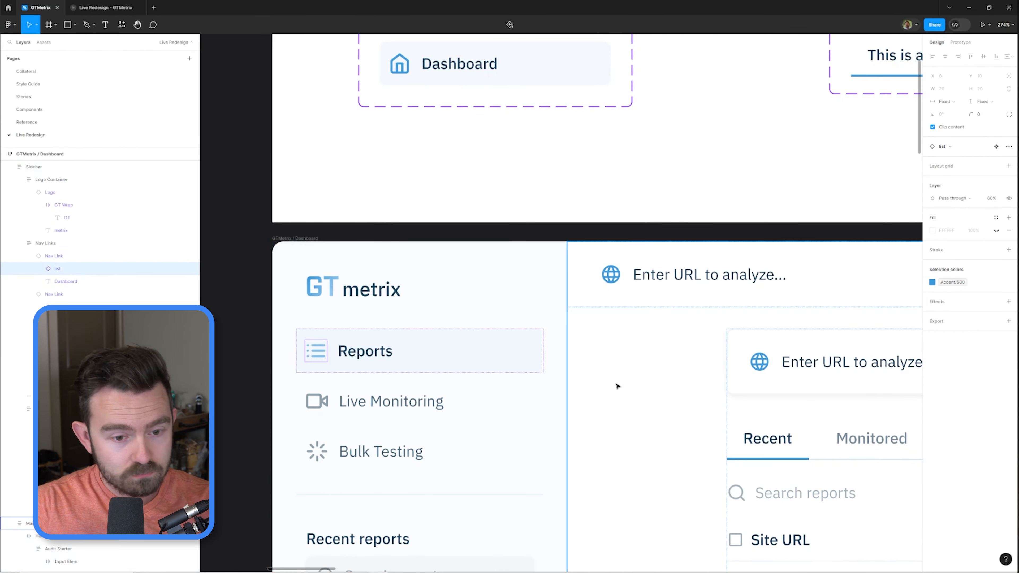
key("0")
left_click(336, 341)
double_click(317, 401)
left_click(336, 341)
- Inspect the Nav Link component's Active variant and review the sidebar, tabs and report table on the dashboard
left_click(473, 75)
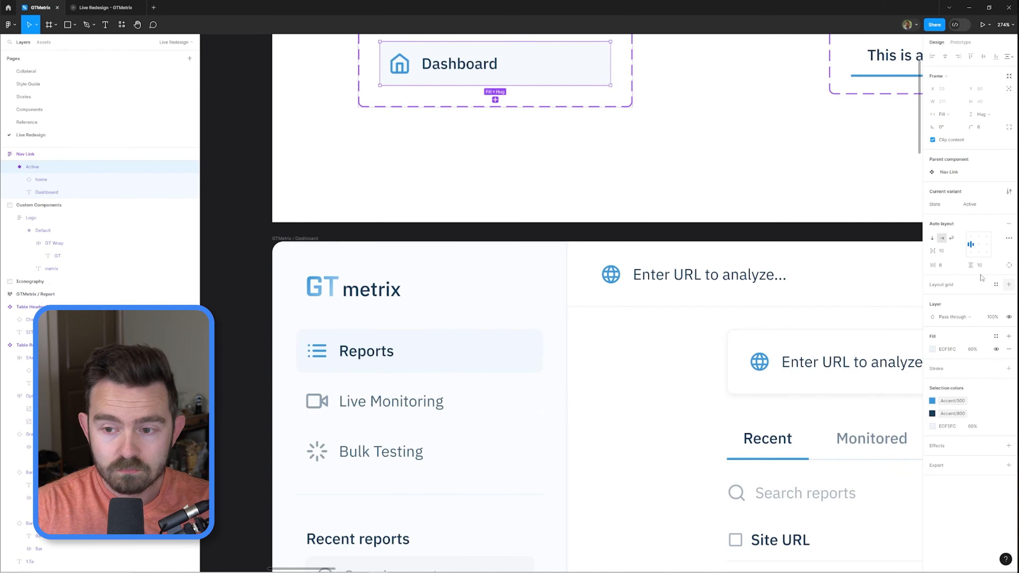
scroll(502, 121, "up", 1)
left_click(481, 44)
left_click(349, 313)
scroll(349, 313, "down", 5)
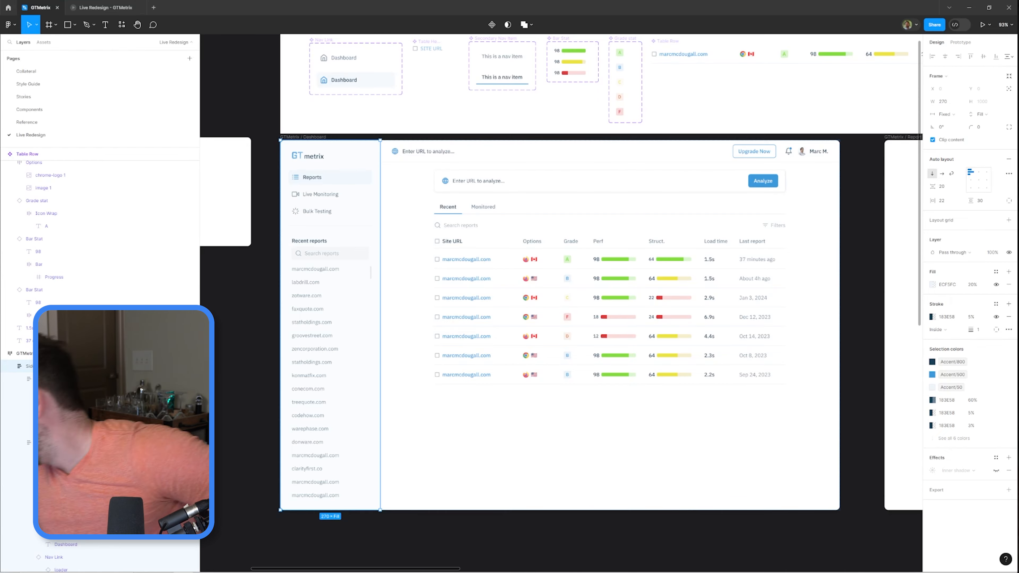
double_click(488, 207)
key("shift+Return")
scroll(432, 253, "up", 3)
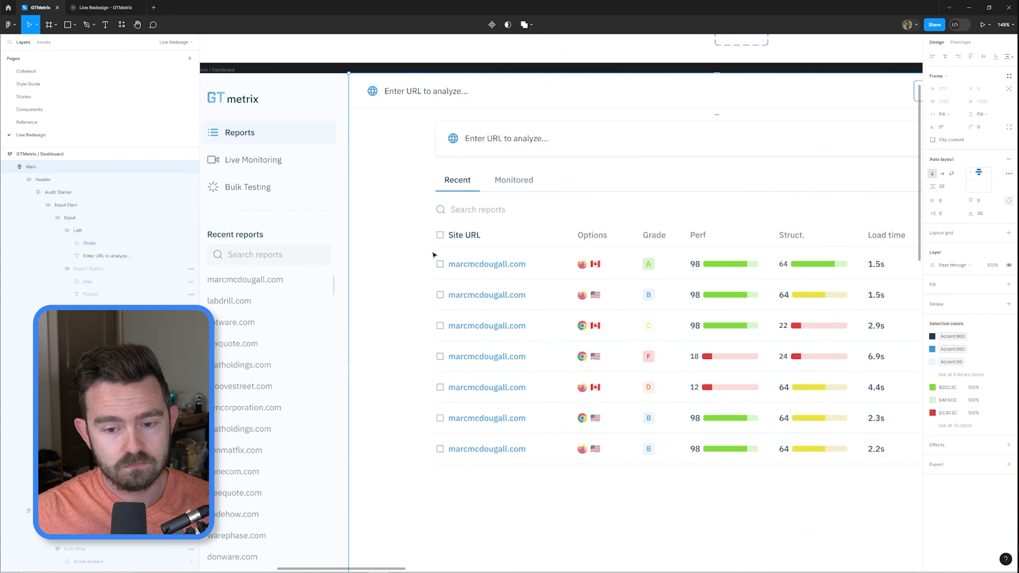
scroll(447, 254, "down", 3)
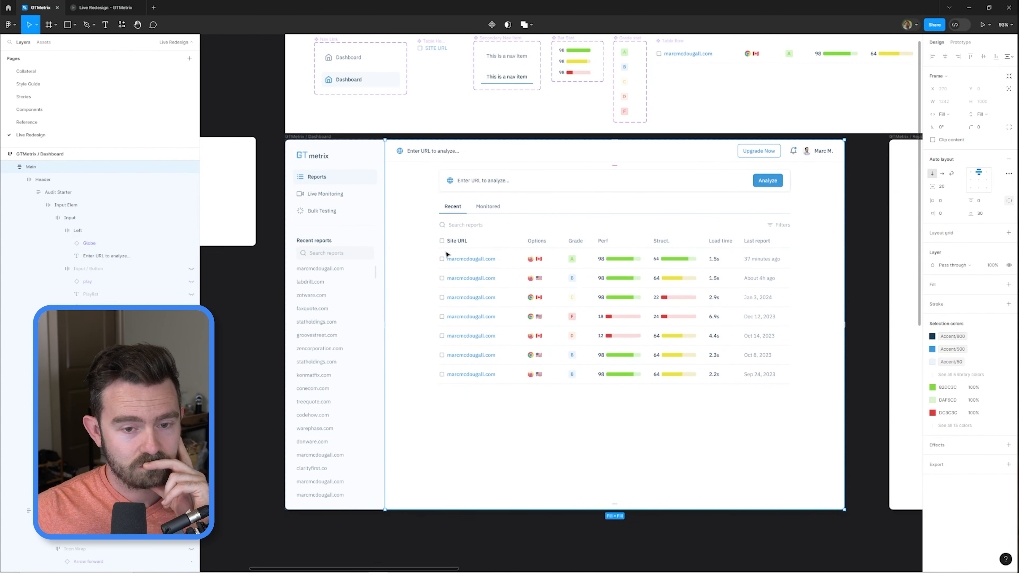
- Relaunch the prototype preview from the dashboard frame and compare its URL input card and report table with the design
left_click(105, 4)
key("ctrl+w")
left_click(40, 154)
key("ctrl+alt+Return")
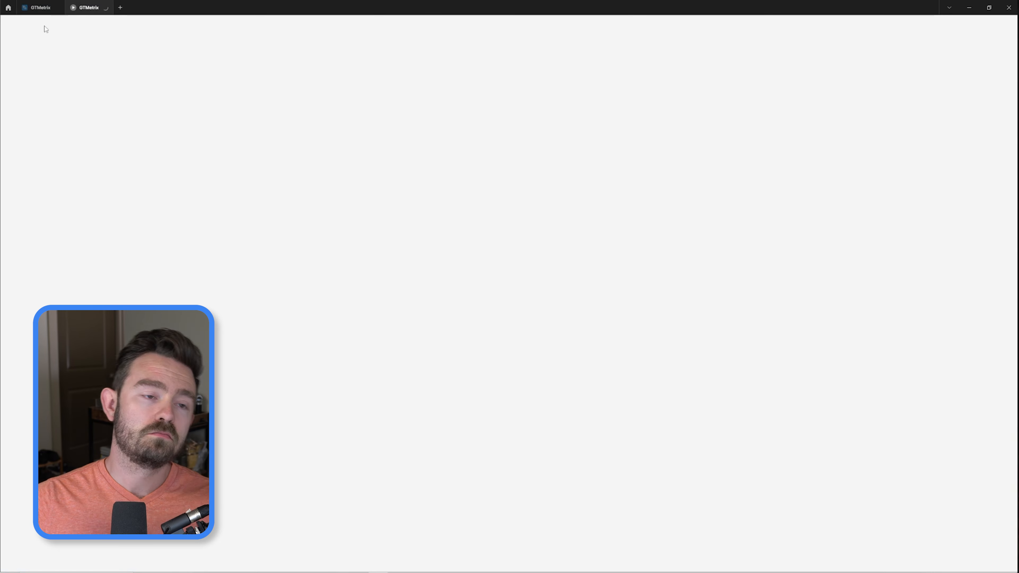
left_click(41, 8)
left_click(854, 252)
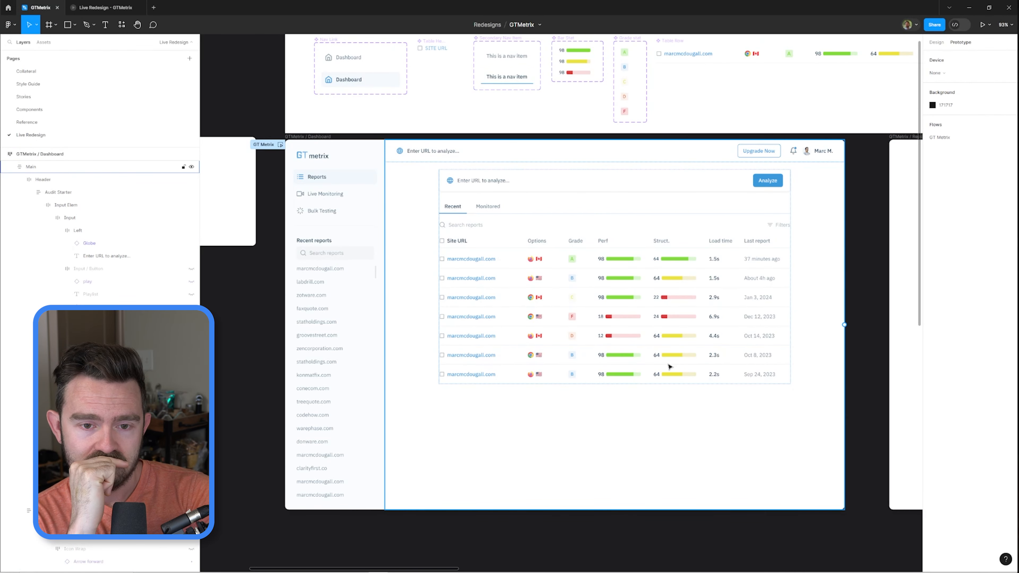
key("ctrl+Tab")
key("z")
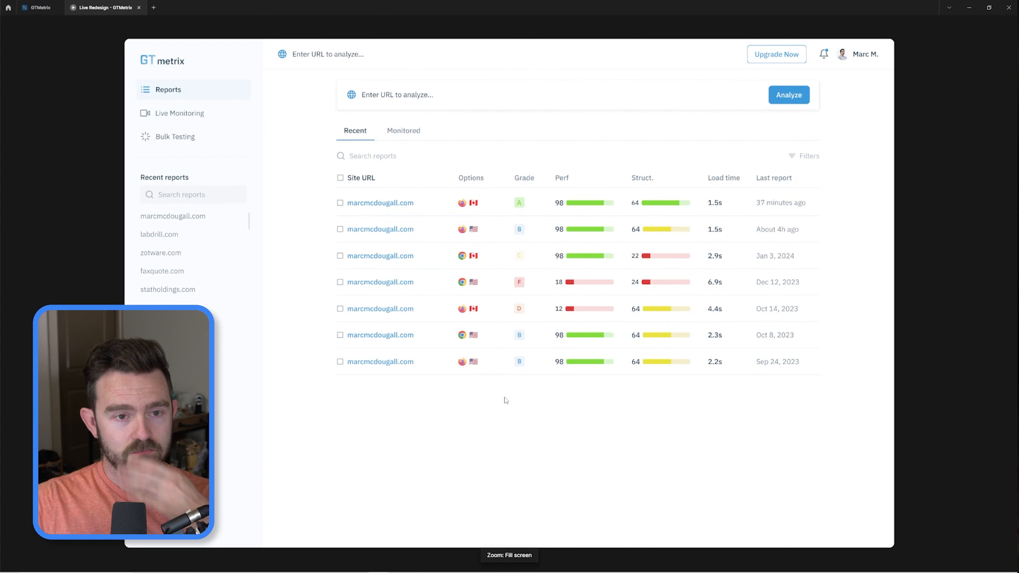
key("ctrl+Tab")
scroll(808, 171, "up", 5)
left_click(696, 241, "ctrl")
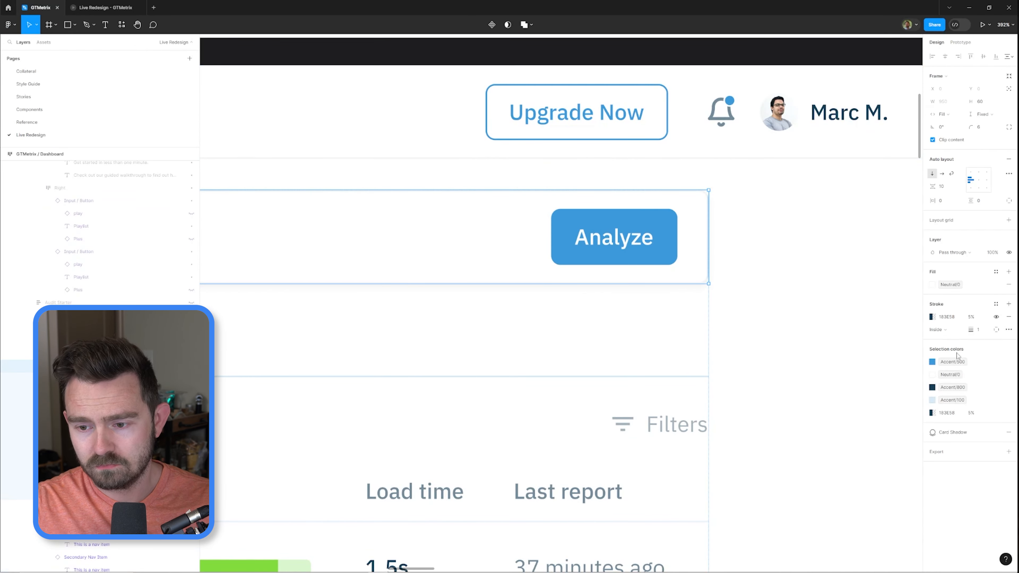
key("ctrl+Tab")
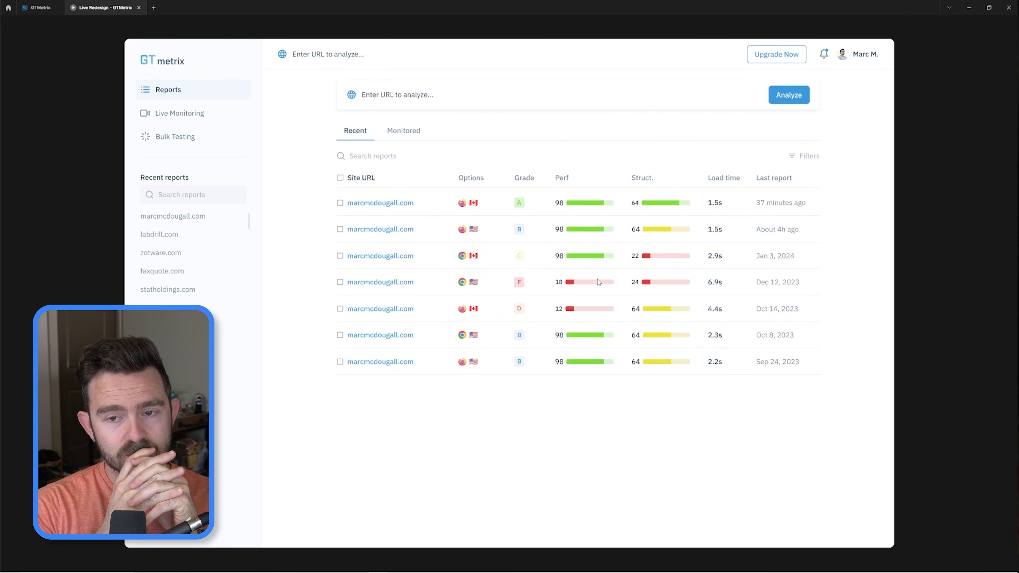
key("ctrl+Tab")
scroll(580, 241, "down", 5)
double_click(391, 282)
key("f")
left_click_drag(375, 265, 401, 280)
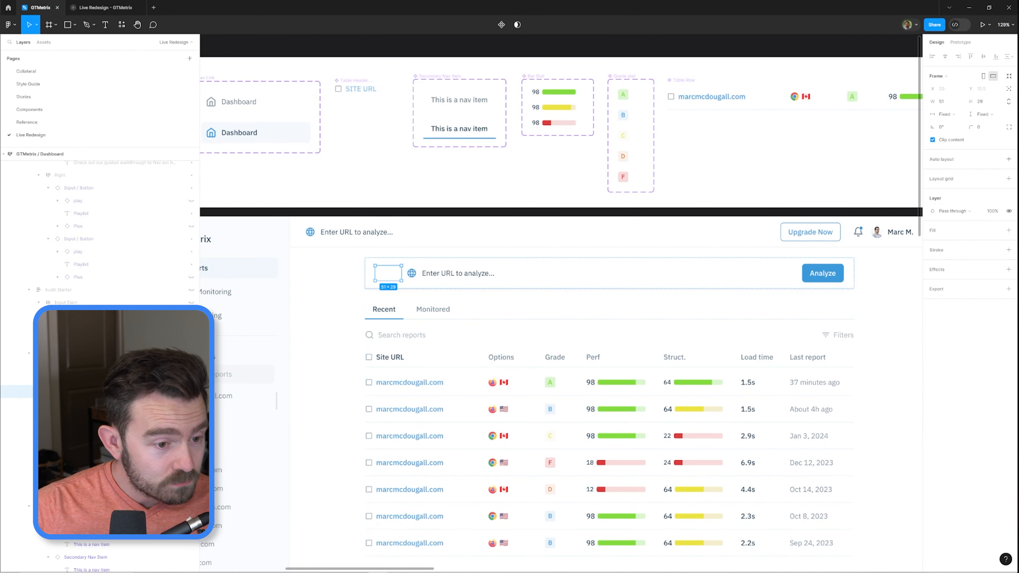
key("Delete")
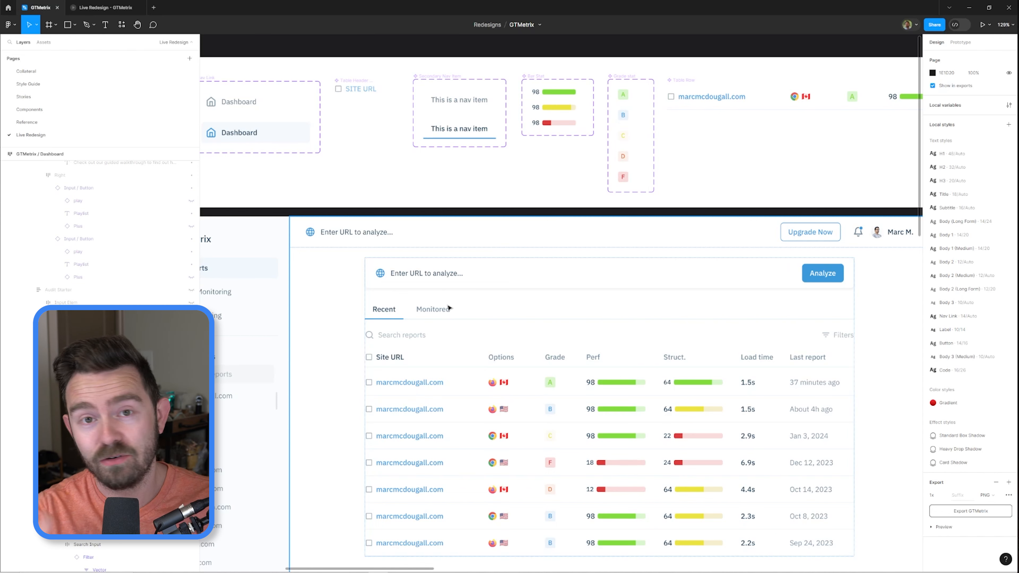
- Wrap the main URL input card in auto layout and add a "Google Chrome" label with the Chrome logo beneath it
left_click(406, 286)
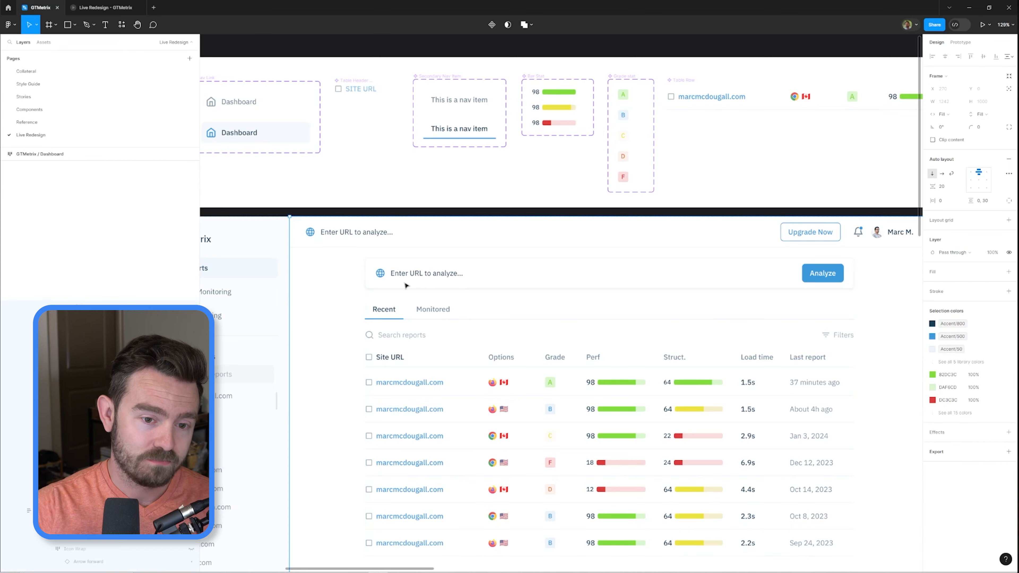
scroll(376, 369, "up", 3)
key("shift+a")
left_click(418, 321)
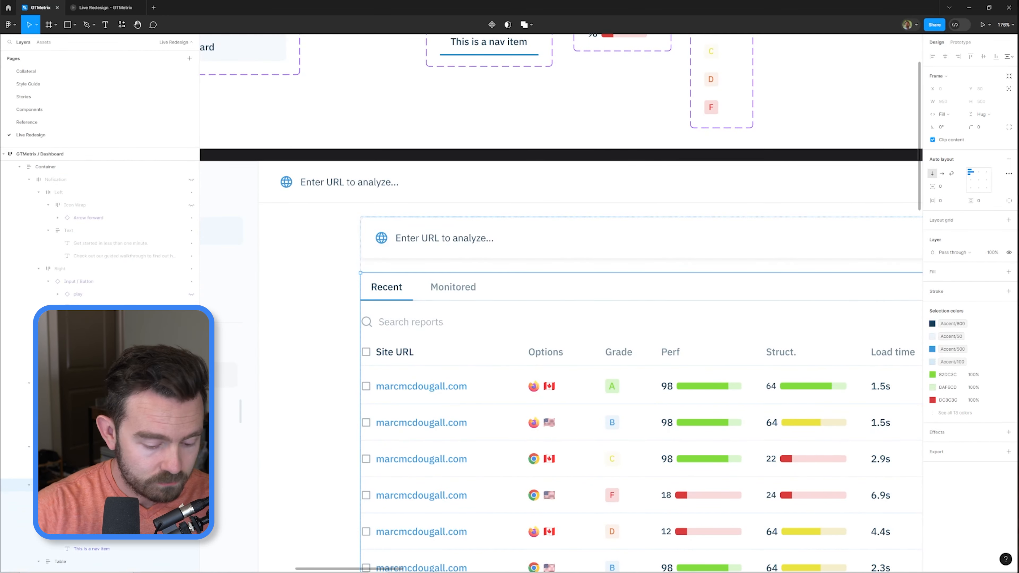
key("t")
left_click(373, 273)
type("Google Chrome")
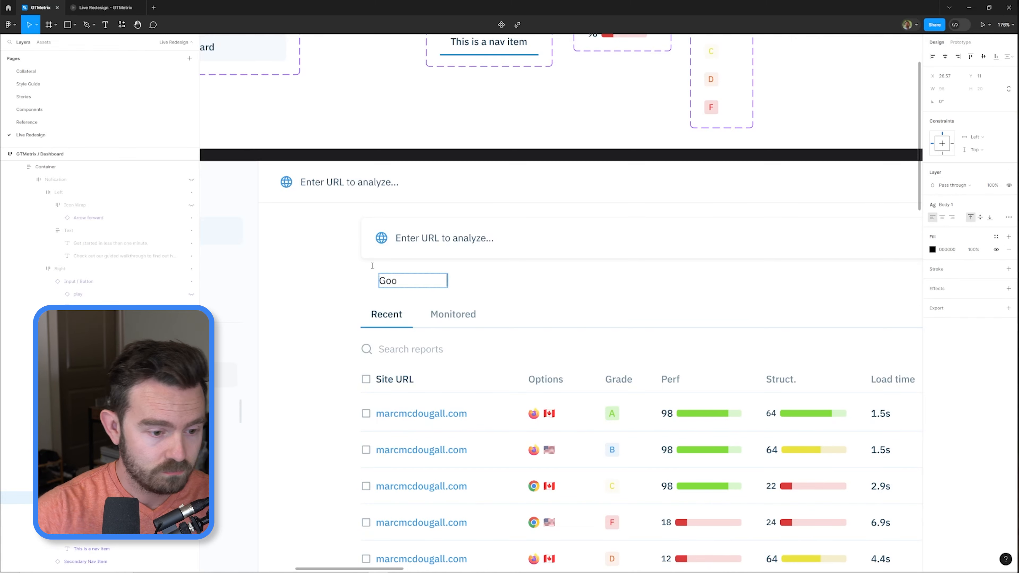
key("Escape")
key("shift+a")
key("ctrl+v")
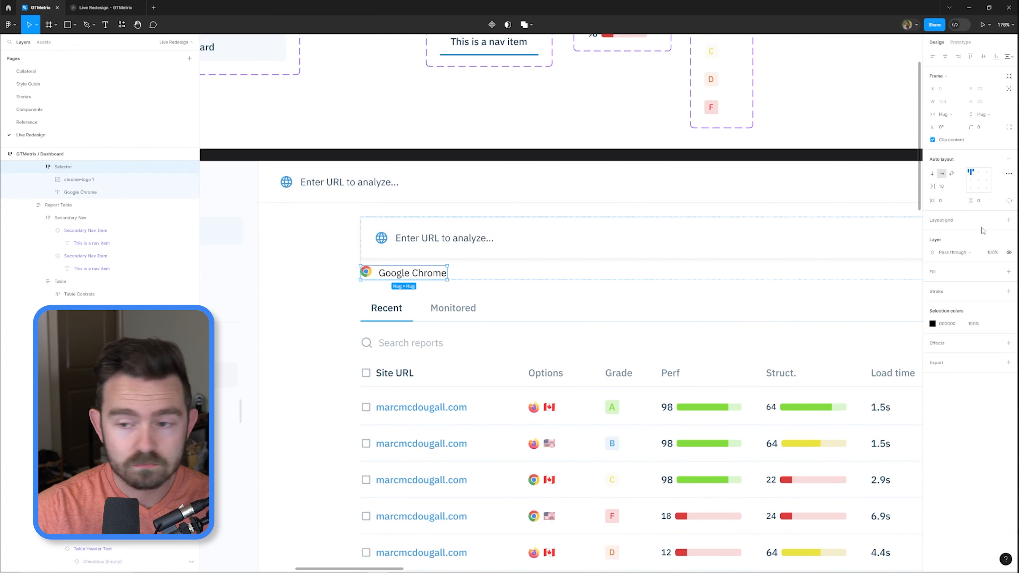
- Set the Google Chrome selector's item spacing to 6 and its horizontal and vertical padding to 8
double_click(418, 274)
scroll(427, 281, "up", 3)
key("shift+Return")
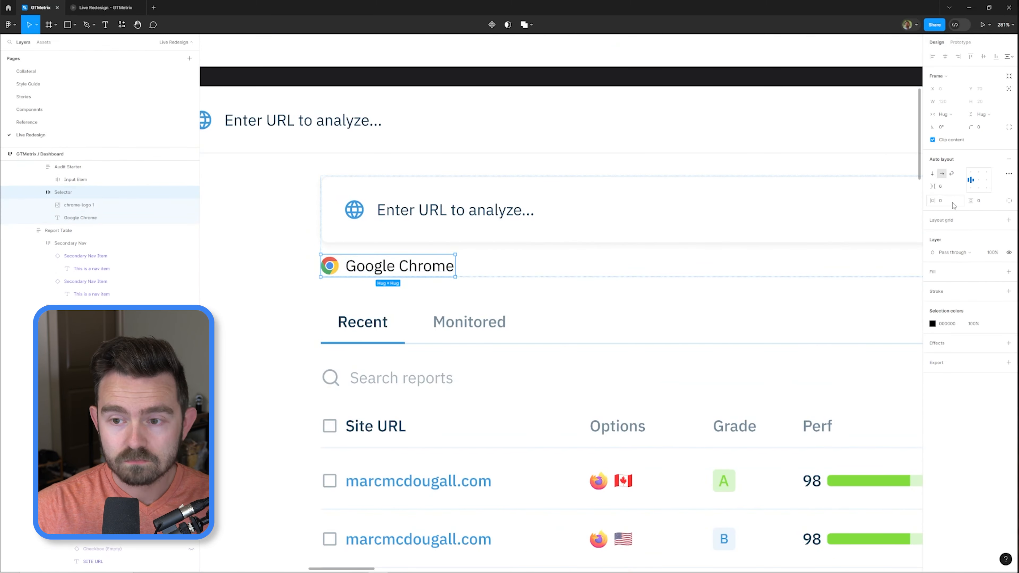
left_click(952, 203)
type("8")
key("Tab")
type("8")
key("Return")
- Fill the Google Chrome selector with the dark blue color at 5% opacity and round its corners
left_click(996, 272)
scroll(884, 380, "down", 6)
left_click(877, 399)
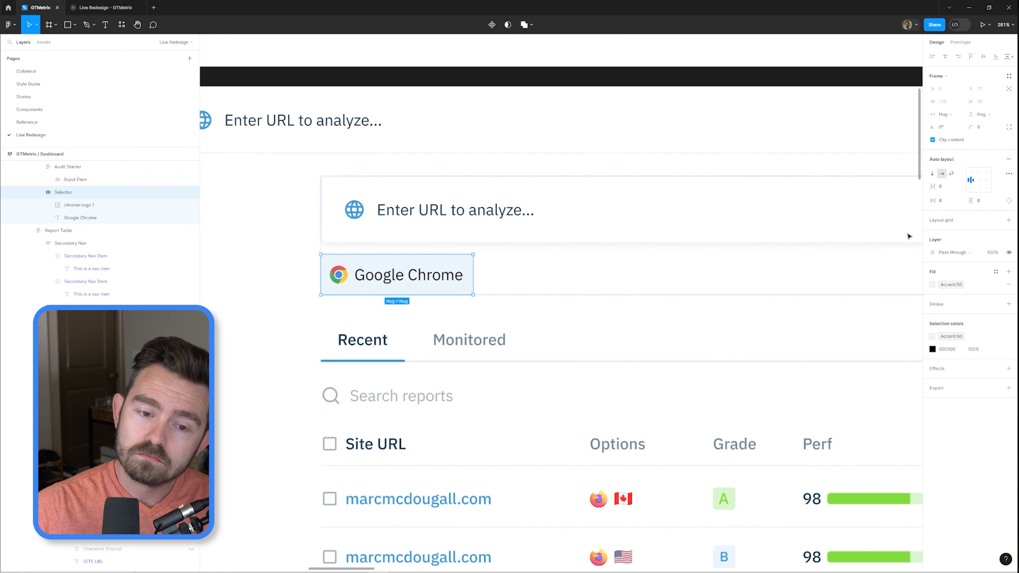
left_click(996, 272)
scroll(862, 379, "down", 4)
left_click(864, 380)
left_click(996, 284)
left_click(973, 285)
type("8")
- Apply the Accent/800 color to the Google Chrome selector's label text
double_click(420, 275)
key("shift+Return")
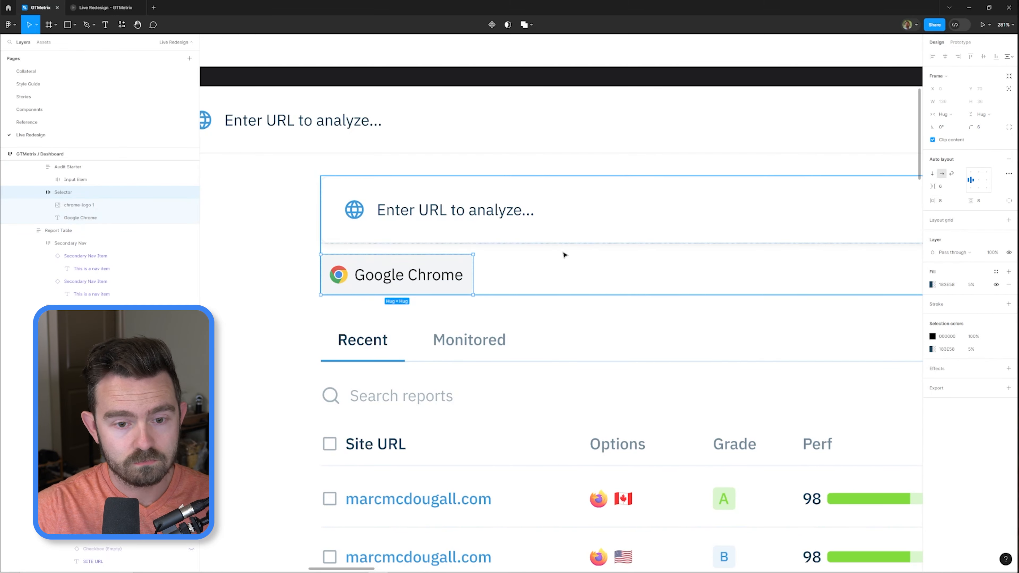
scroll(698, 279, "down", 2)
double_click(504, 281)
left_click(997, 199)
left_click(852, 272)
scroll(646, 264, "down", 4)
scroll(734, 271, "up", 4)
- Wrap the Google Chrome selector in a horizontal auto layout row and duplicate it within the row
double_click(446, 273)
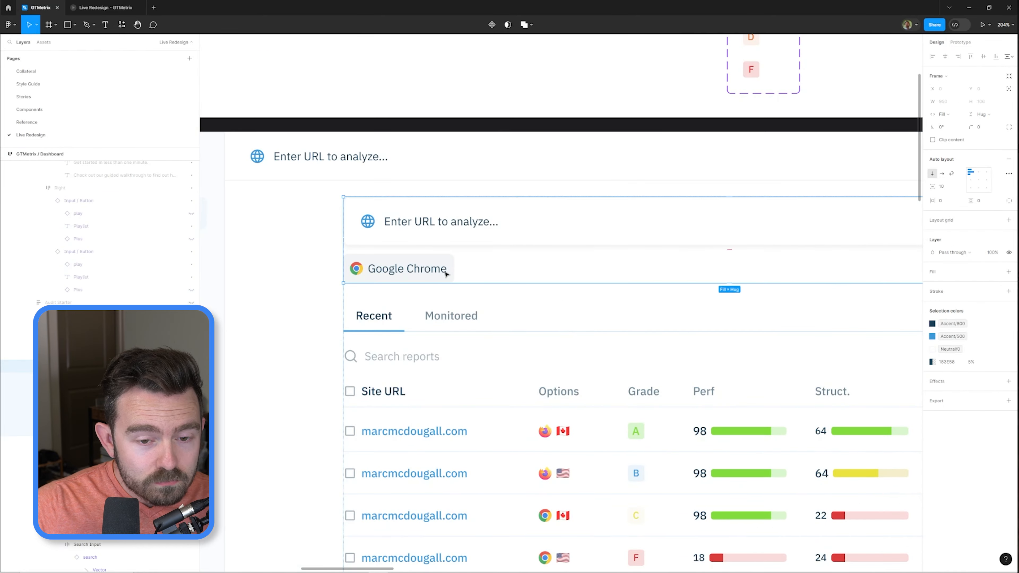
double_click(446, 273)
scroll(446, 272, "up", 3)
key("shift+a")
key("ctrl+d")
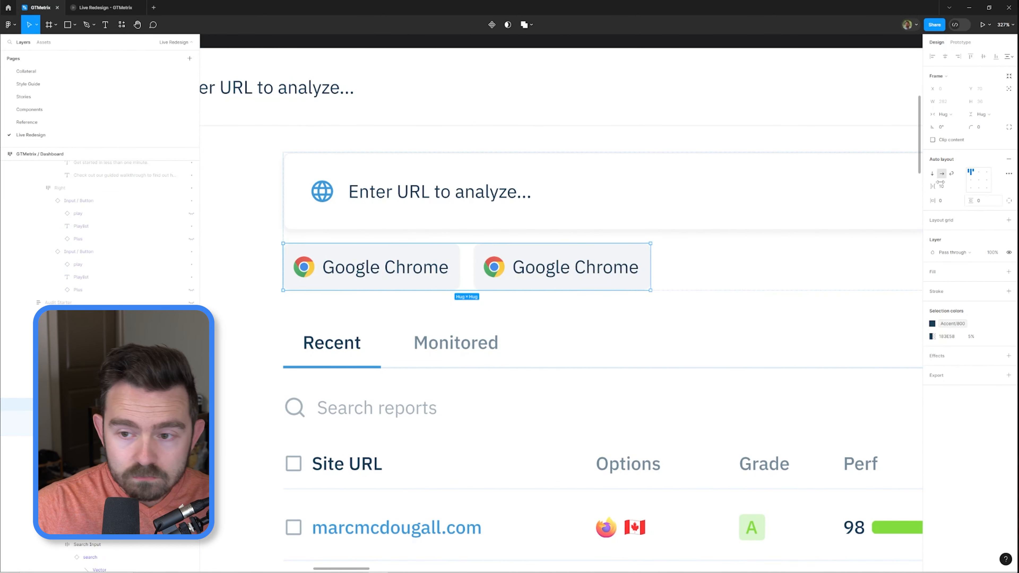
- Relabel the duplicated selector "United States of America" and replace its logo with the US flag from the report table
double_click(560, 268)
type("United States of America")
left_click(494, 267)
scroll(498, 265, "down", 2)
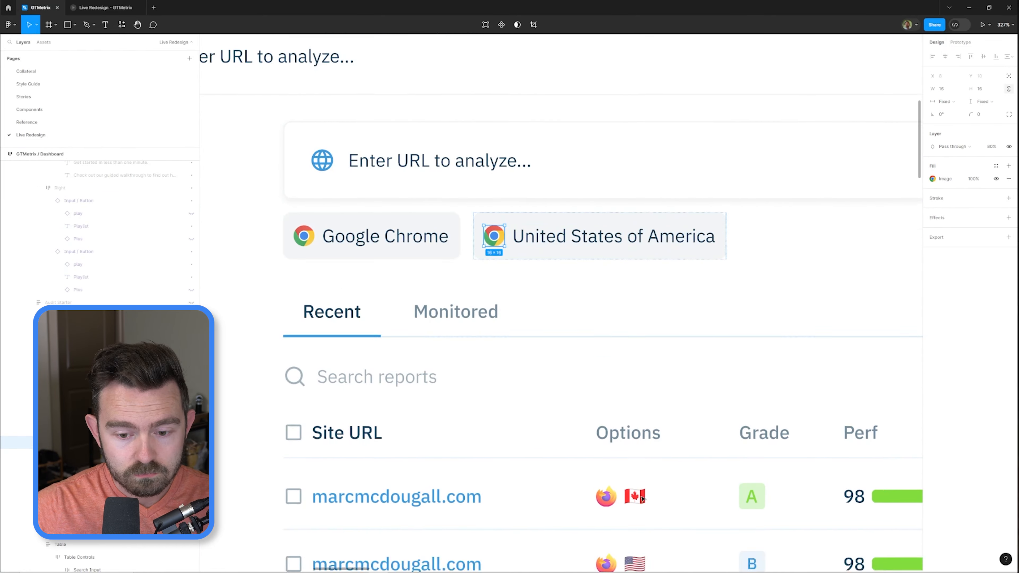
left_click(635, 536, "ctrl")
left_click(495, 208)
key("ctrl+v")
key("Delete")
- Make the Google Chrome selector a component and undo the trial changes around it
scroll(499, 213, "down", 2)
double_click(386, 252)
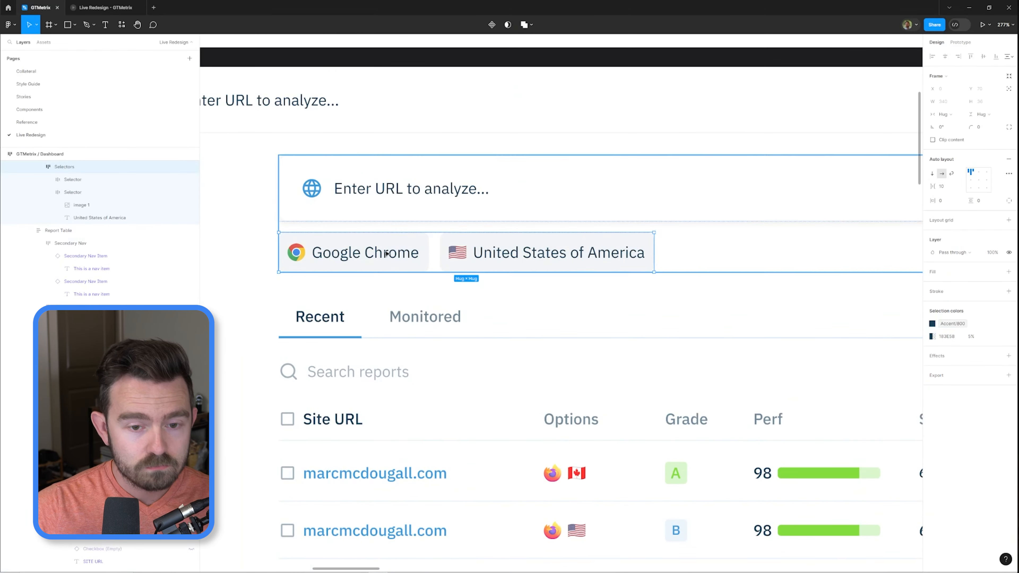
double_click(386, 253)
key("ctrl+alt+k")
key("ctrl+d")
key("Escape")
key("ctrl+z")
key("ctrl+z")
key("ctrl+z")
key("ctrl+z")
- Find the chevron-down icon in the asset library and insert it after the Google Chrome label
key("alt+2")
type("chevron")
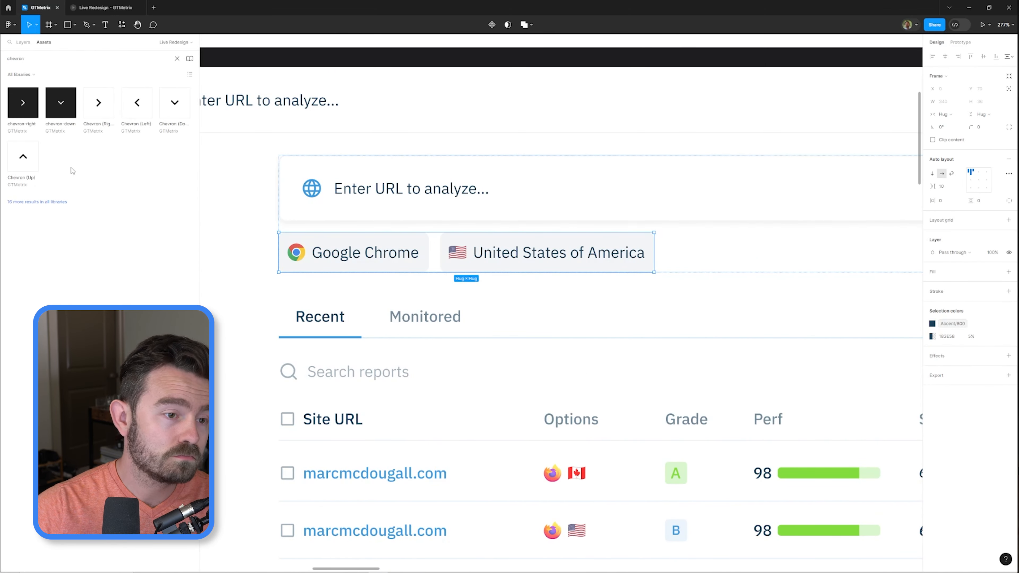
left_click_drag(60, 103, 440, 254)
- Color the new chevron Accent/800 at 40% opacity and resize it to 18
left_click(996, 263)
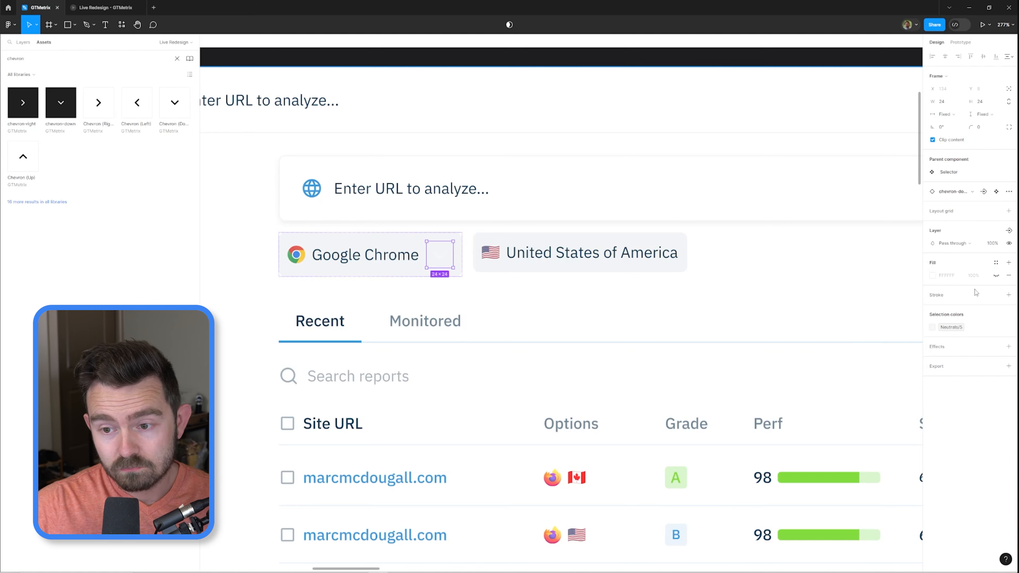
left_click(951, 328)
scroll(857, 436, "down", 3)
left_click(857, 437)
key("4")
left_click(1009, 102)
left_click(979, 103)
type("18")
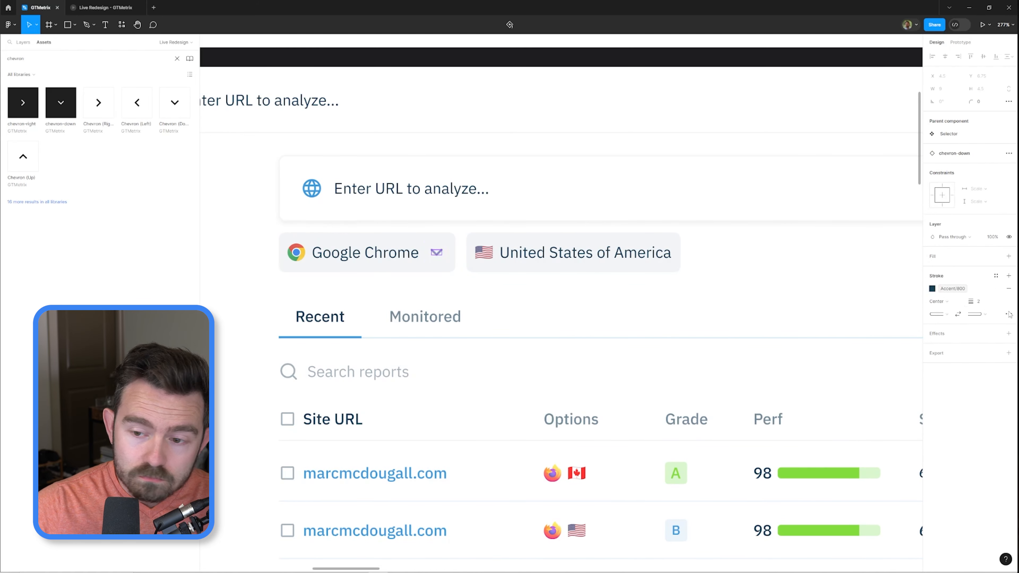
- Group the icon and label of each selector in auto layout and add a chevron to the United States selector
scroll(600, 309, "down", 1)
left_click(384, 261, "ctrl")
key("alt+1")
left_click(385, 261)
left_click(384, 261, "ctrl")
left_click(336, 260, "shift")
key("shift+a")
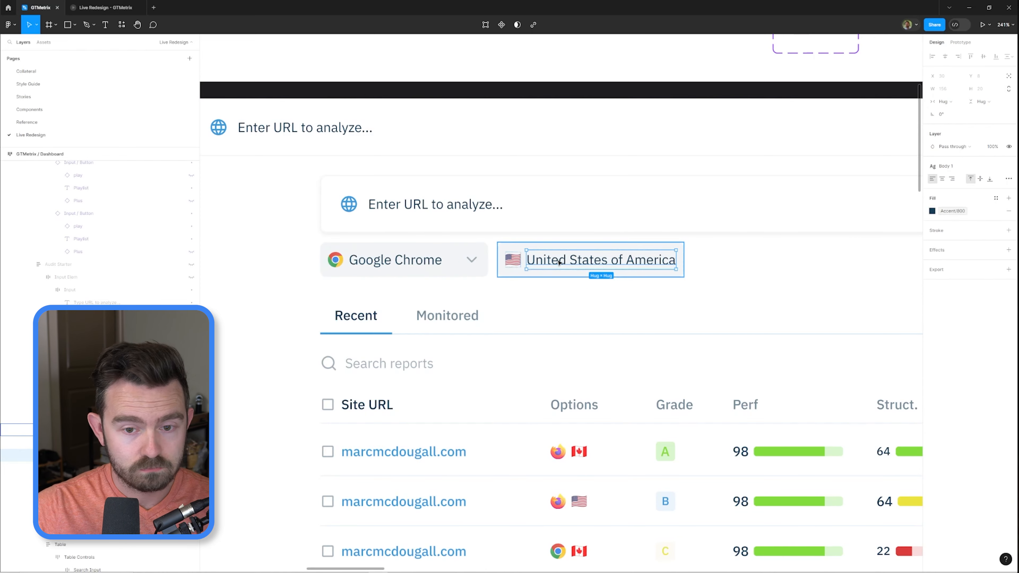
left_click(513, 259, "shift")
key("shift+a")
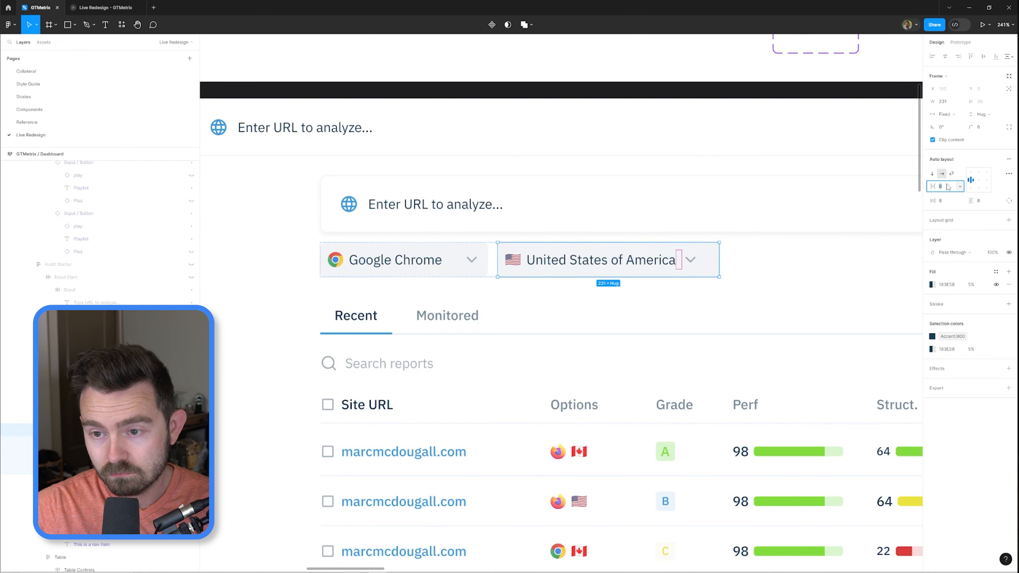
- Set the selector chevron's opacity to 30% and check the prototype preview
left_click(473, 260, "ctrl")
scroll(722, 278, "down", 3)
key("Escape")
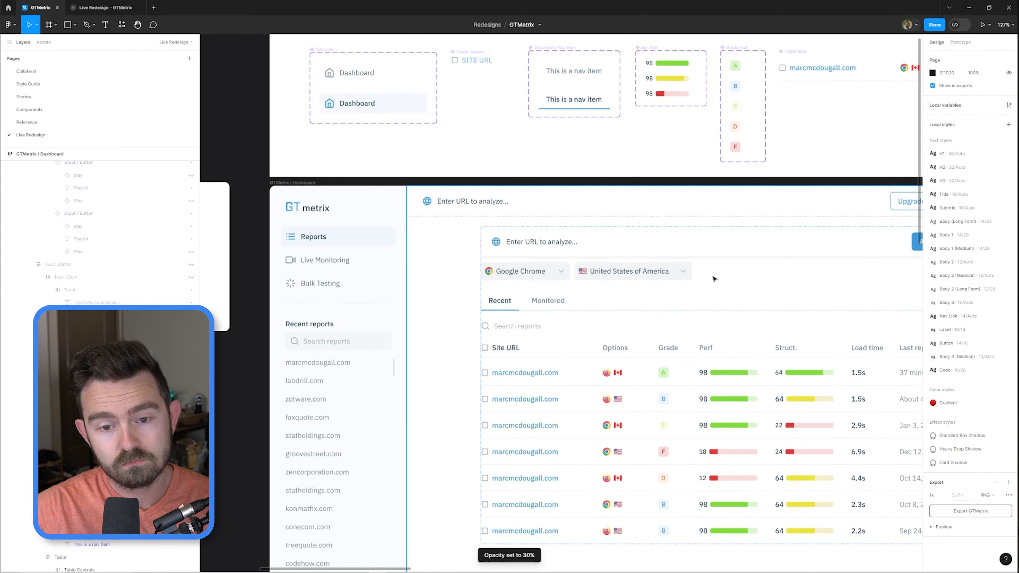
key("ctrl+Tab")
key("ctrl+shift+Tab")
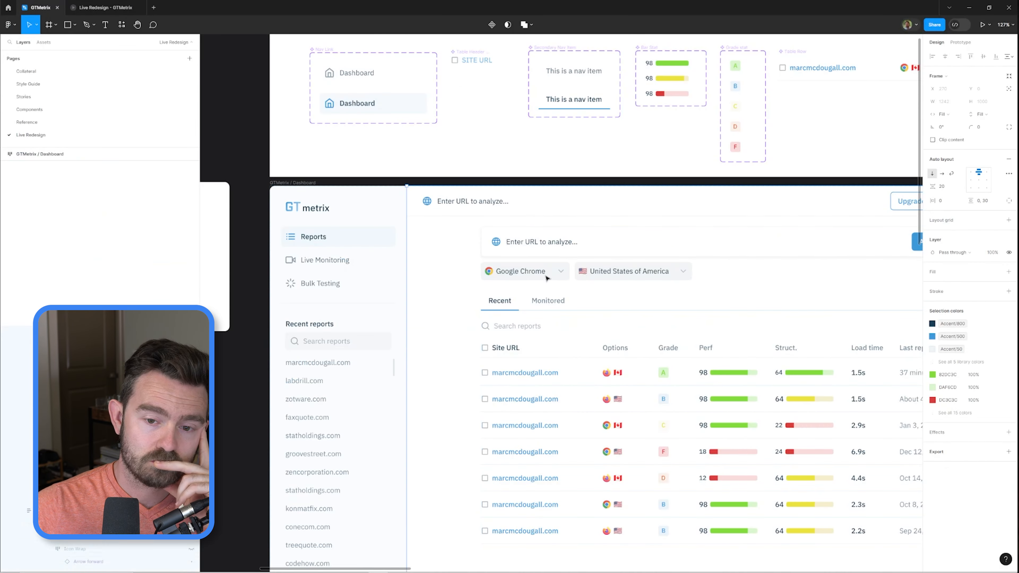
- Remove the chevrons from both selectors, shrink the selectors to fit their contents, and check the preview
left_click(546, 275, "ctrl")
left_click(561, 271, "ctrl")
key("Delete")
left_click(556, 271, "ctrl")
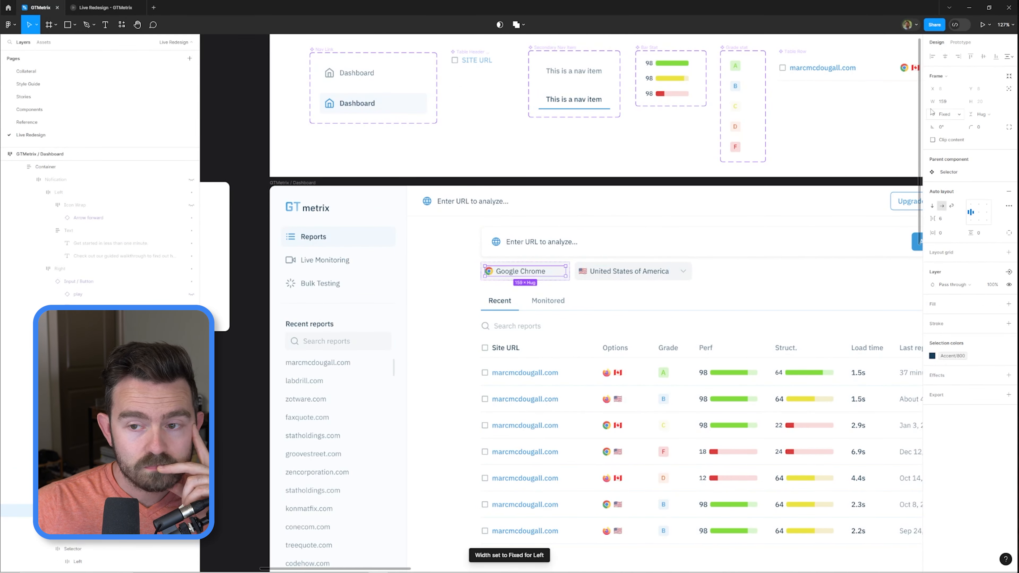
double_click(565, 271)
left_click(664, 272, "ctrl")
key("Delete")
left_click(558, 272, "ctrl")
double_click(555, 272)
left_click(539, 260)
left_click(106, 7)
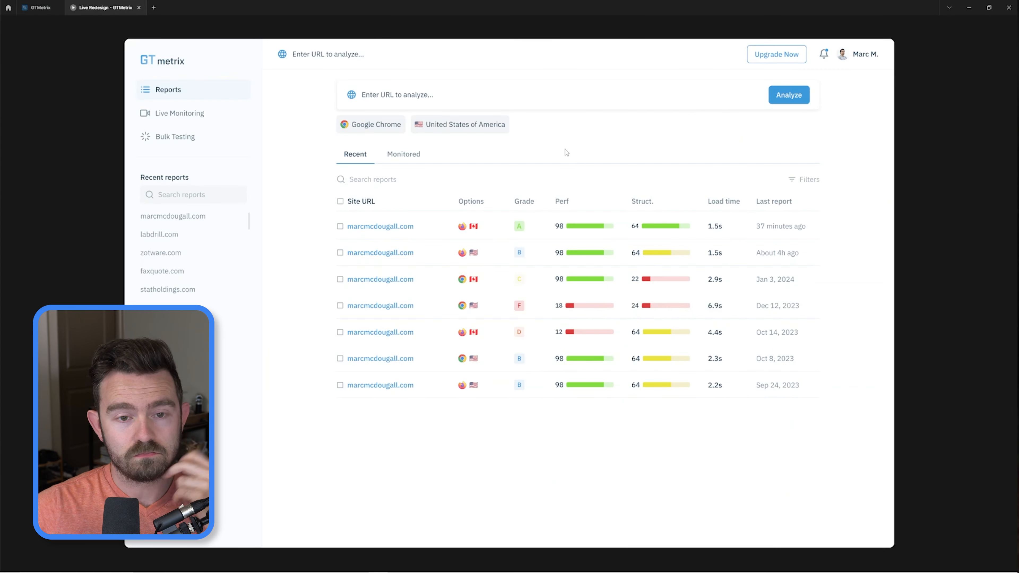
left_click(40, 8)
- Insert the More (Vertical) icon from the asset library after the United States of America selector
double_click(634, 273)
key("Escape")
left_click_drag(635, 273, 533, 271)
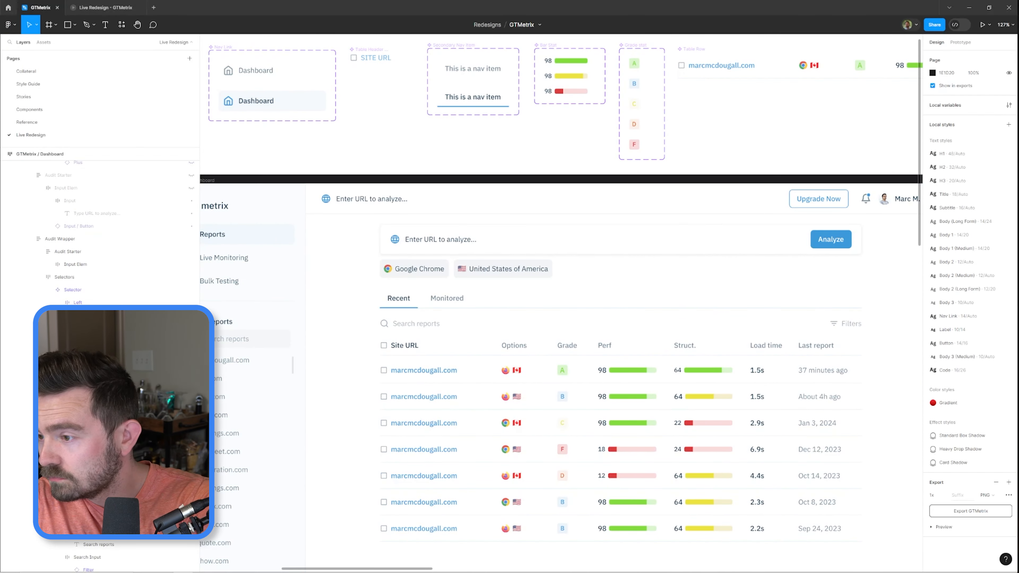
left_click(537, 275, "ctrl")
scroll(564, 269, "up", 3)
key("alt+2")
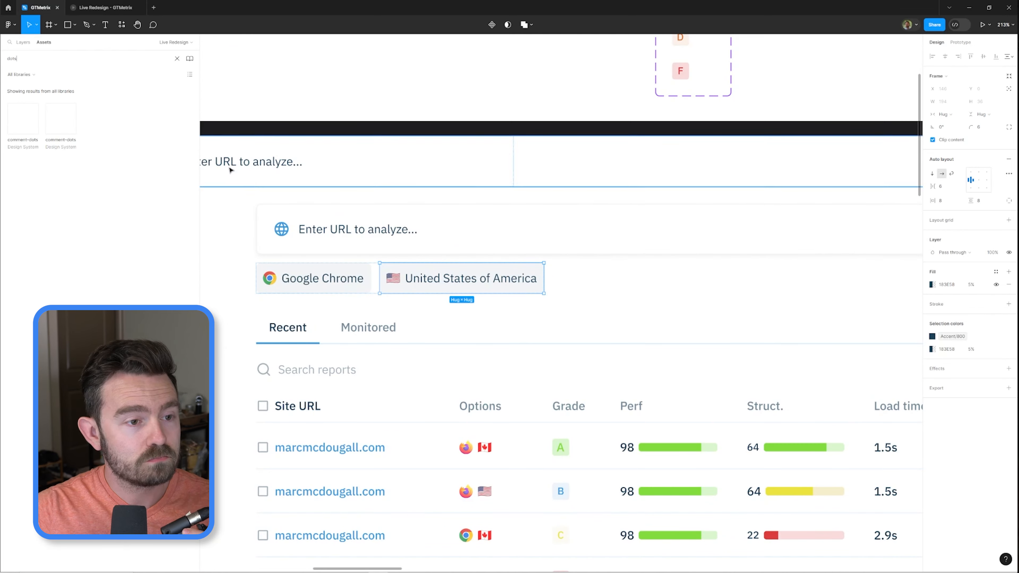
type("more")
left_click_drag(23, 102, 569, 279)
- Set the More (Vertical) icon's size to 24 and center the selector row's items vertically
left_click(1008, 102)
left_click(980, 102)
type("24")
key("Return")
left_click(566, 277)
left_click(973, 180)
double_click(562, 278)
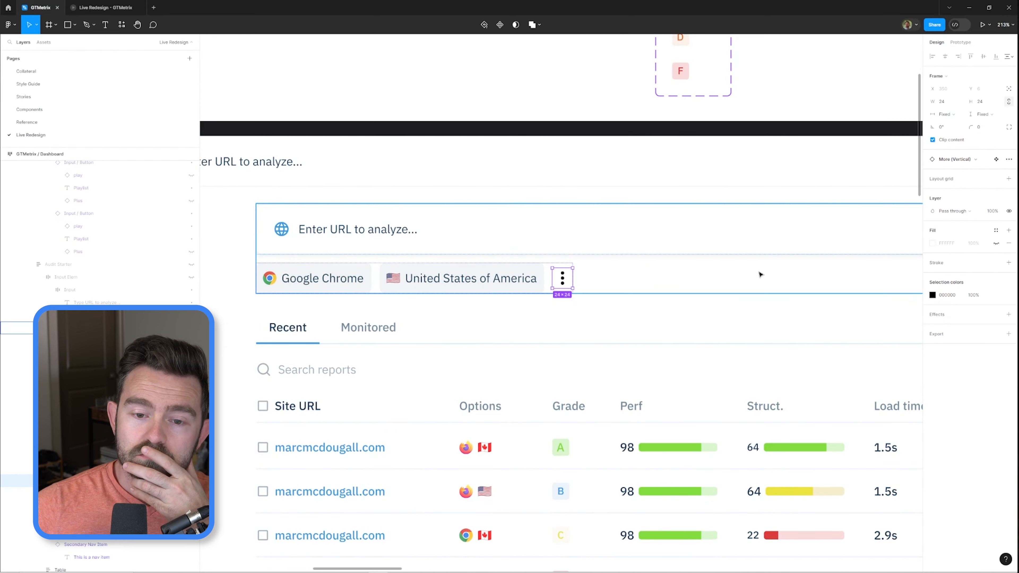
- Color the More (Vertical) icon with a gray Neutral style and reduce its size to 20
left_click(995, 295)
scroll(875, 407, "down", 3)
left_click(874, 408)
left_click(641, 283)
scroll(641, 284, "down", 3)
scroll(596, 284, "up", 3)
left_click(586, 278, "ctrl")
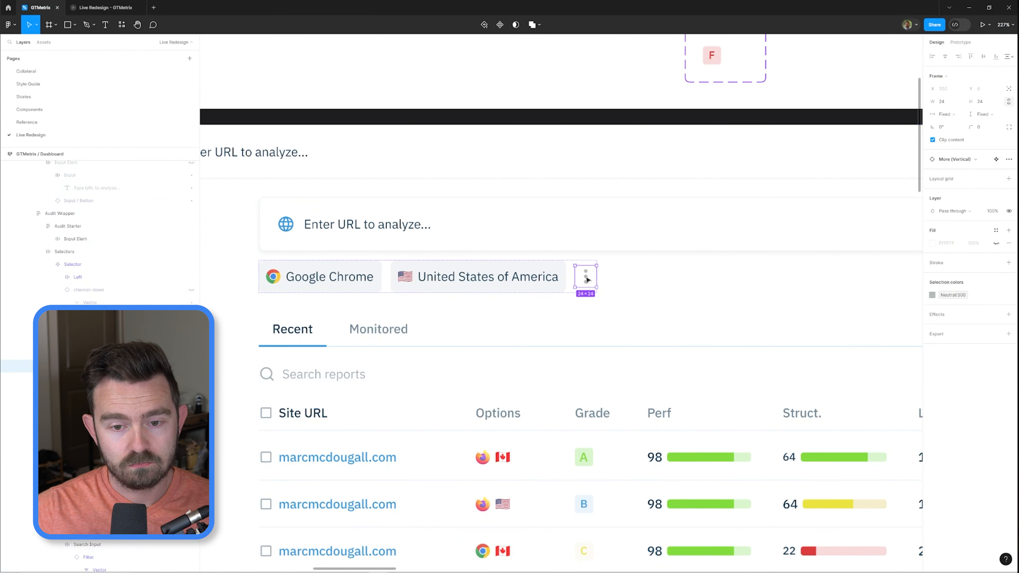
left_click(980, 101)
type("20")
scroll(664, 239, "down", 2)
- Review the selector row and its More (Vertical) icon in the prototype preview, returning to the design file
left_click(106, 8)
left_click(40, 8)
left_click(614, 266, "ctrl")
scroll(614, 266, "down", 2)
left_click(105, 8)
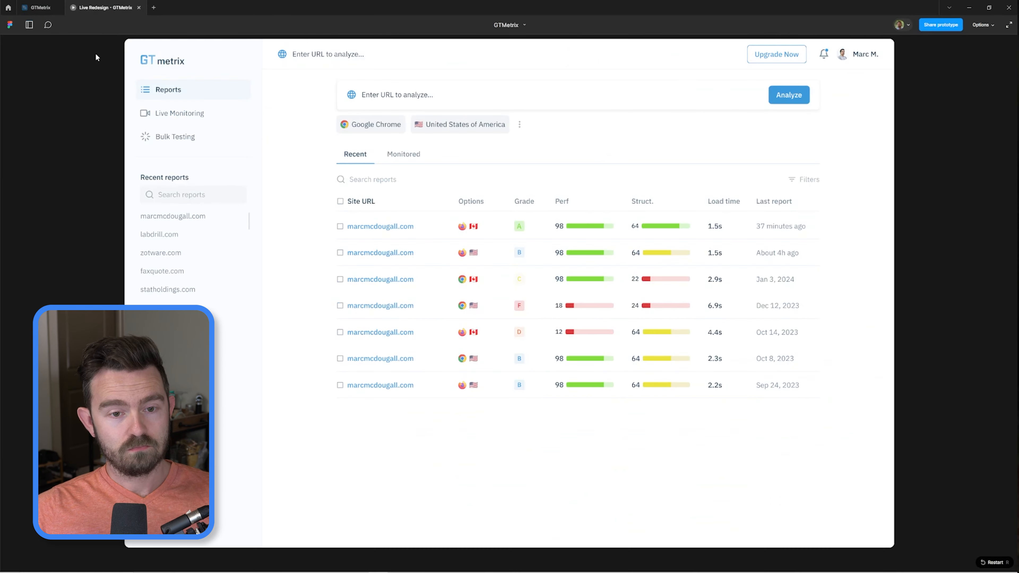
left_click(44, 7)
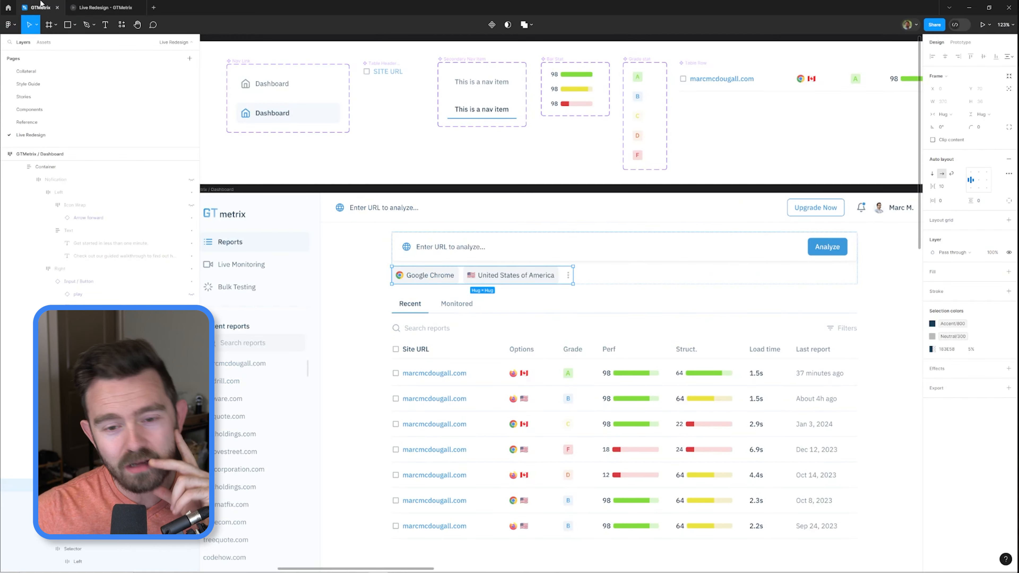
- Set the pencil stroke color to black (000000) and sketch temporary arrow marks pointing at the More icon beside the selectors
key("p")
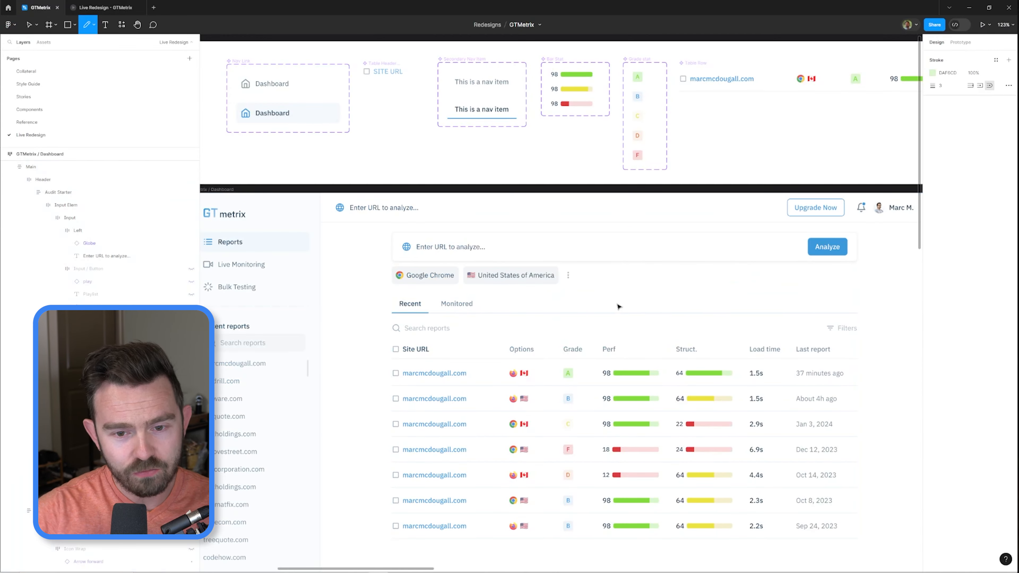
left_click_drag(638, 308, 551, 285)
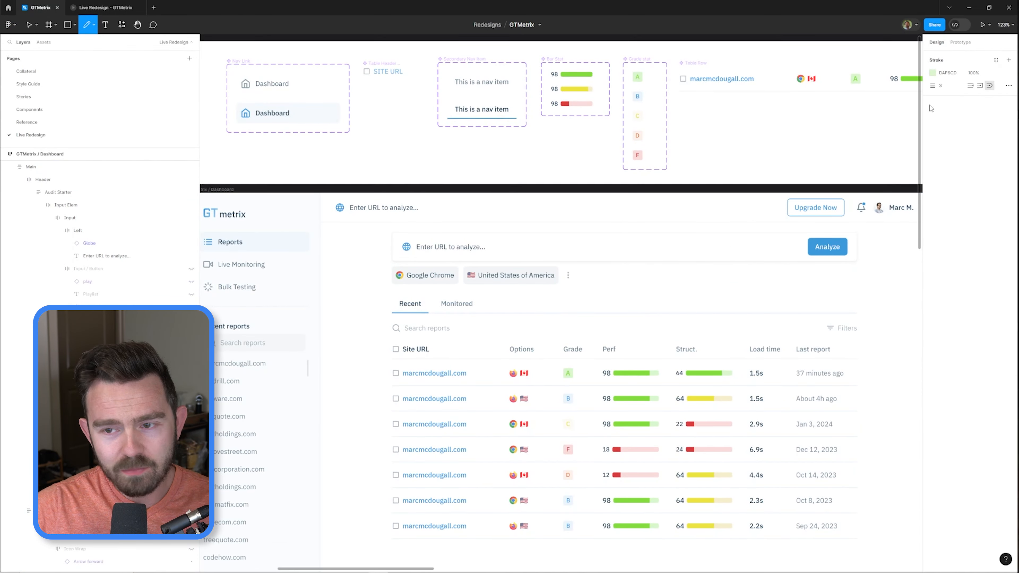
left_click(932, 73)
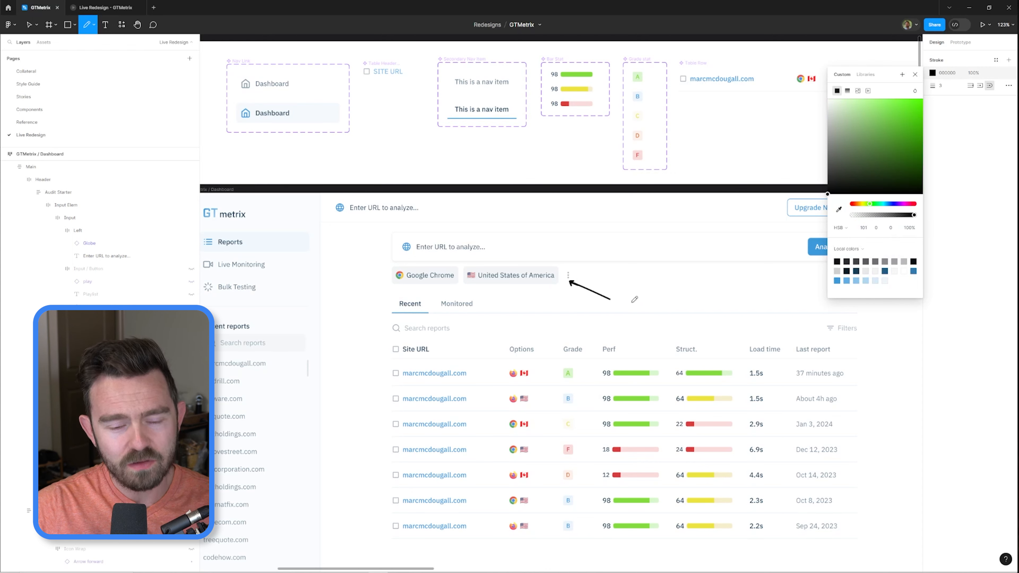
scroll(569, 295, "up", 3)
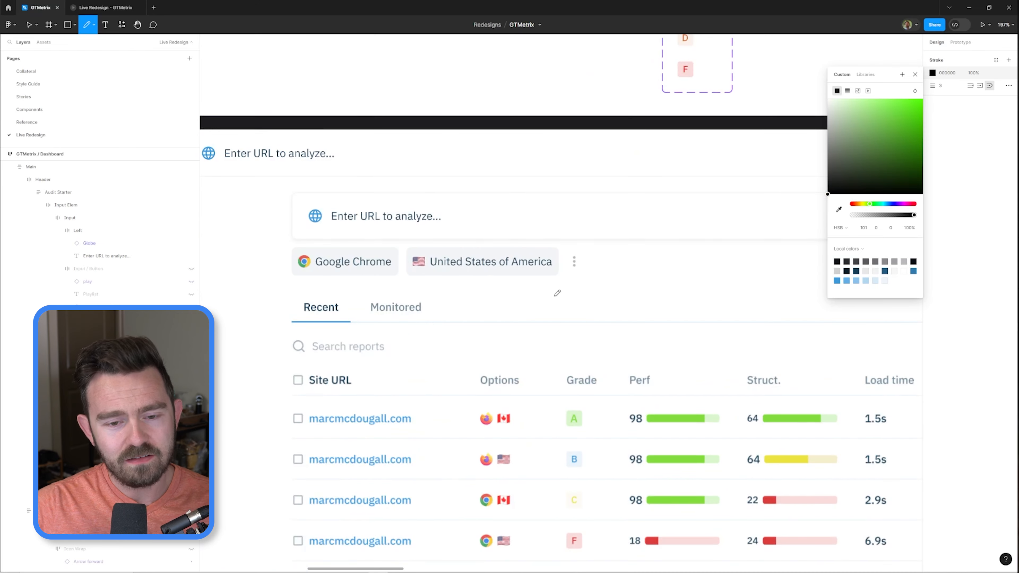
left_click_drag(383, 228, 377, 250)
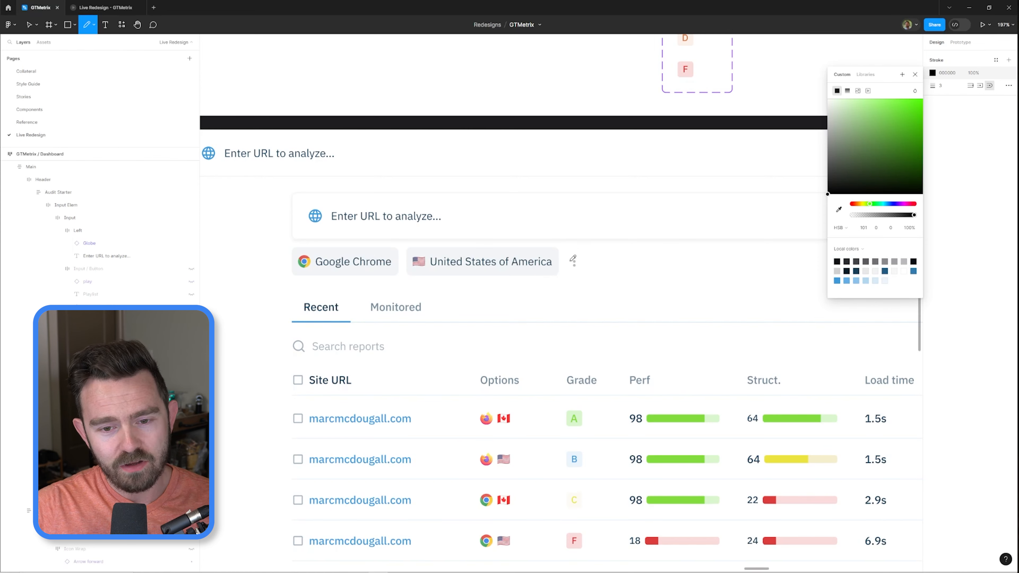
mouse_move(572, 260)
left_mouse_down()
mouse_move(584, 252)
mouse_move(562, 266)
mouse_move(581, 252)
left_mouse_up()
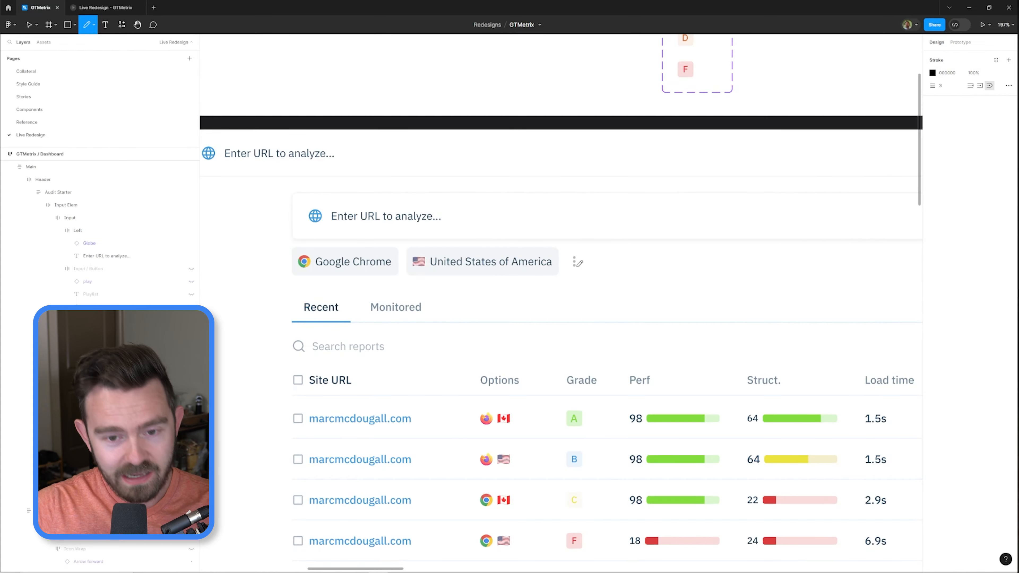
- Circle the test options line under the reference dashboard's URL field, mark Chrome and Vancouver with arrows, and undo the marks
scroll(593, 252, "down", 7)
key("v")
left_click_drag(592, 254, 379, 254)
left_click_drag(884, 269, 526, 262)
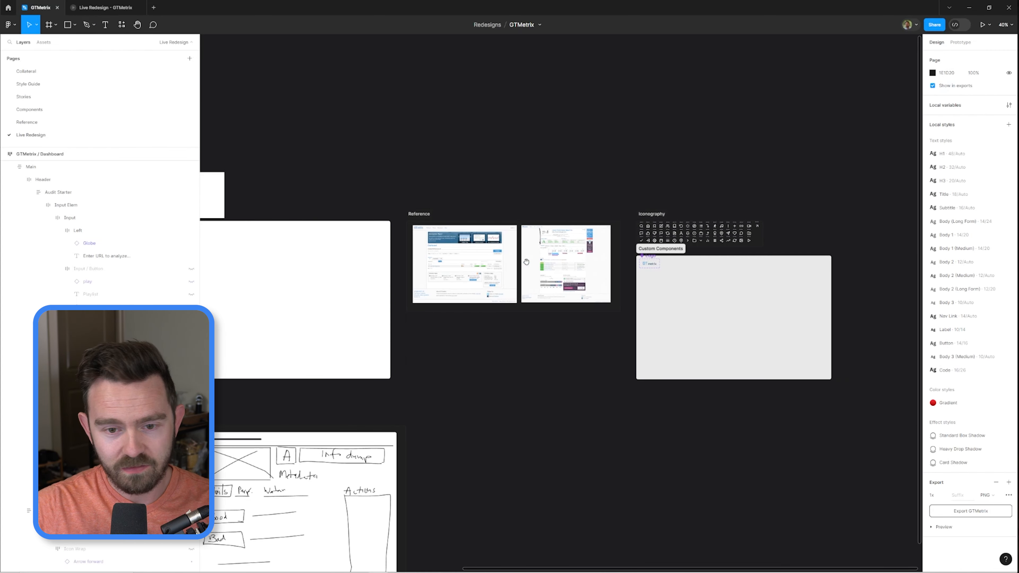
scroll(439, 254, "up", 9)
key("shift+p")
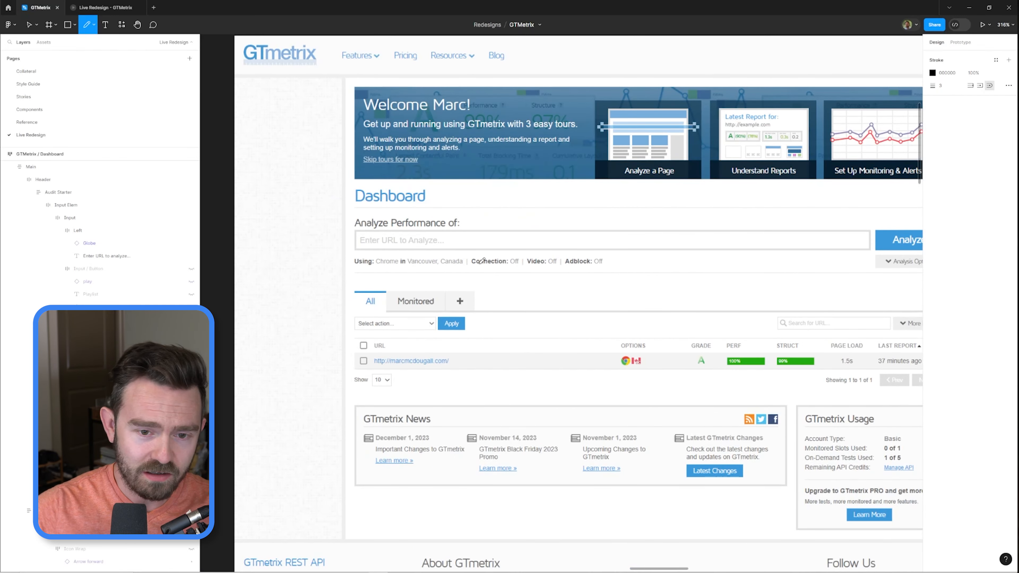
mouse_move(614, 258)
left_mouse_down()
mouse_move(338, 273)
mouse_move(618, 259)
left_mouse_up()
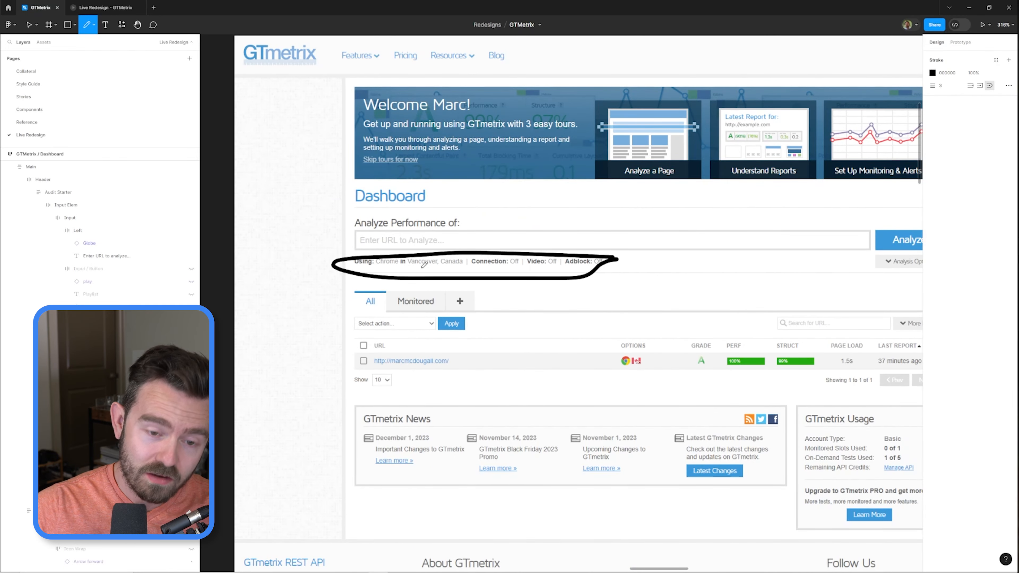
key("ctrl+z")
mouse_move(381, 229)
left_mouse_down()
mouse_move(390, 257)
mouse_move(382, 252)
mouse_move(436, 242)
left_mouse_up()
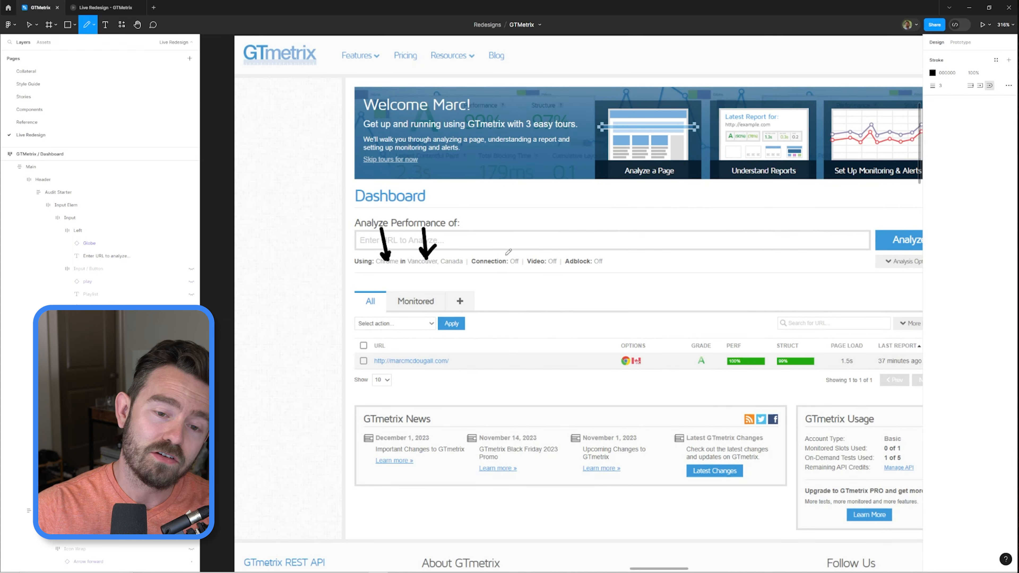
mouse_move(537, 252)
left_mouse_down()
mouse_move(641, 257)
mouse_move(625, 252)
left_mouse_up()
key("ctrl+z")
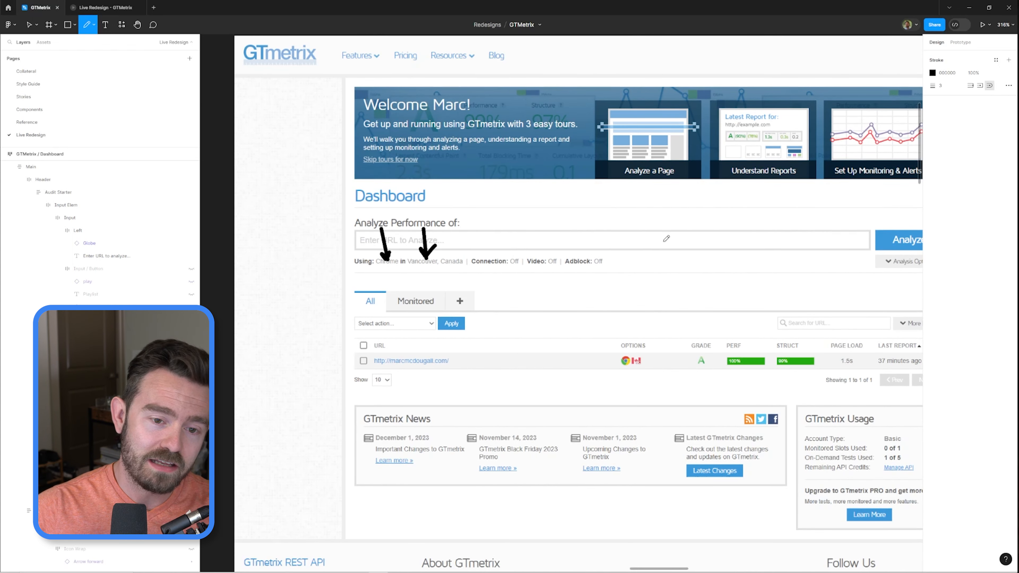
key("ctrl+z")
key("Escape")
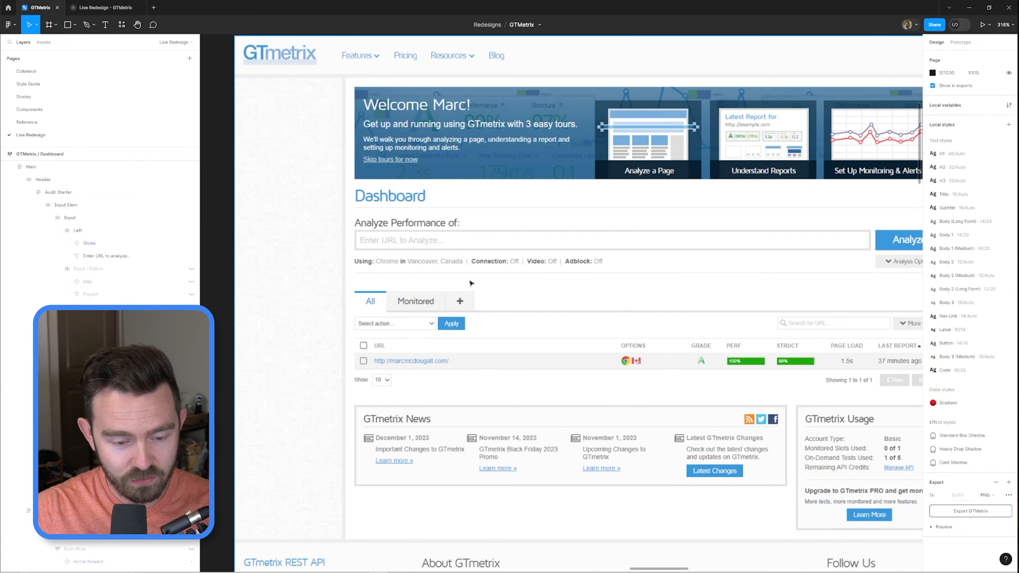
- Review the redesigned analyze card and selector row in the design file and in the prototype preview
scroll(479, 292, "down", 5)
left_click_drag(419, 311, 762, 281)
left_click_drag(357, 286, 822, 257)
left_click_drag(330, 236, 706, 273)
scroll(524, 270, "up", 5)
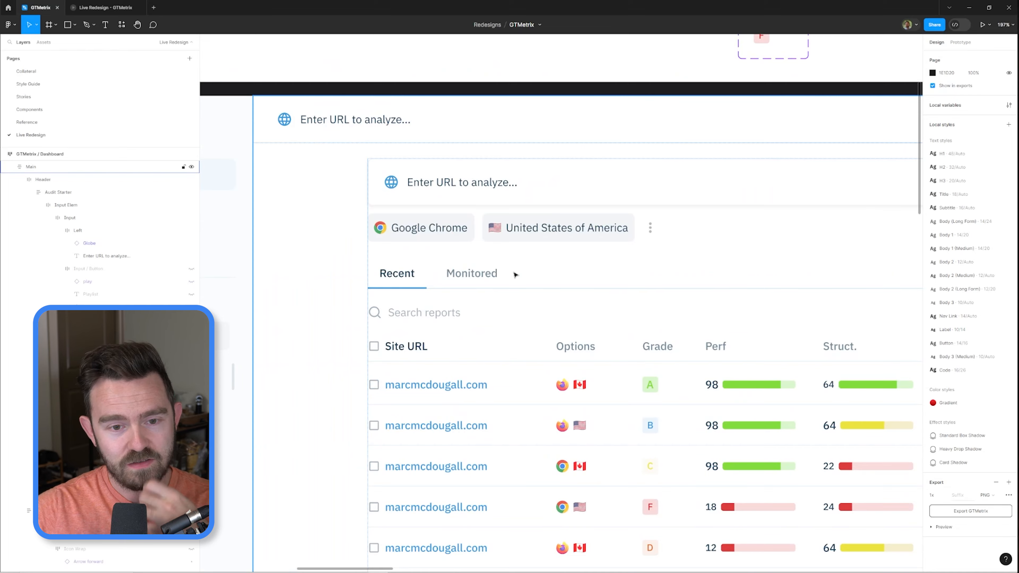
left_click(692, 235)
scroll(693, 236, "down", 3)
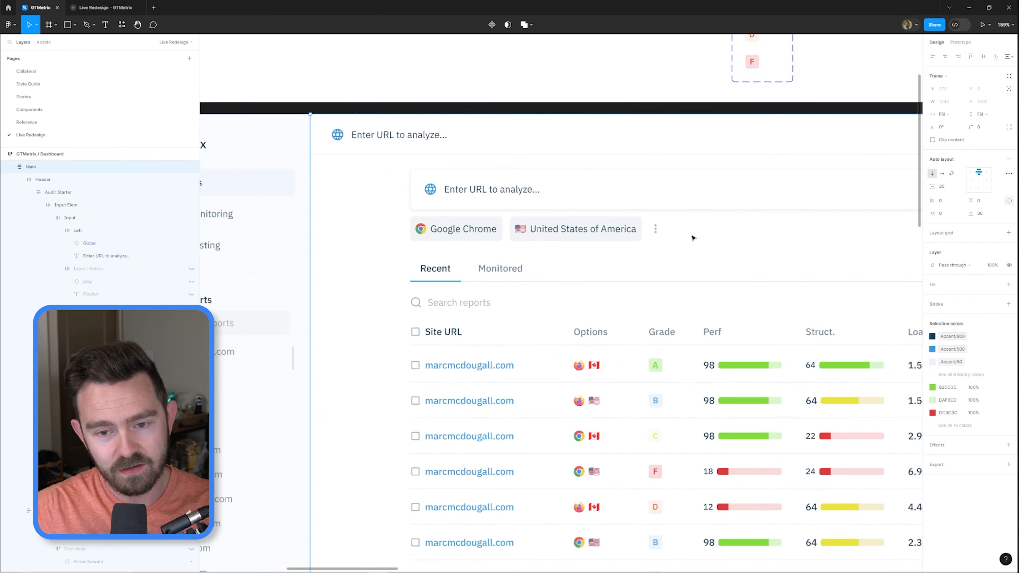
left_click_drag(692, 236, 598, 280)
left_click(105, 8)
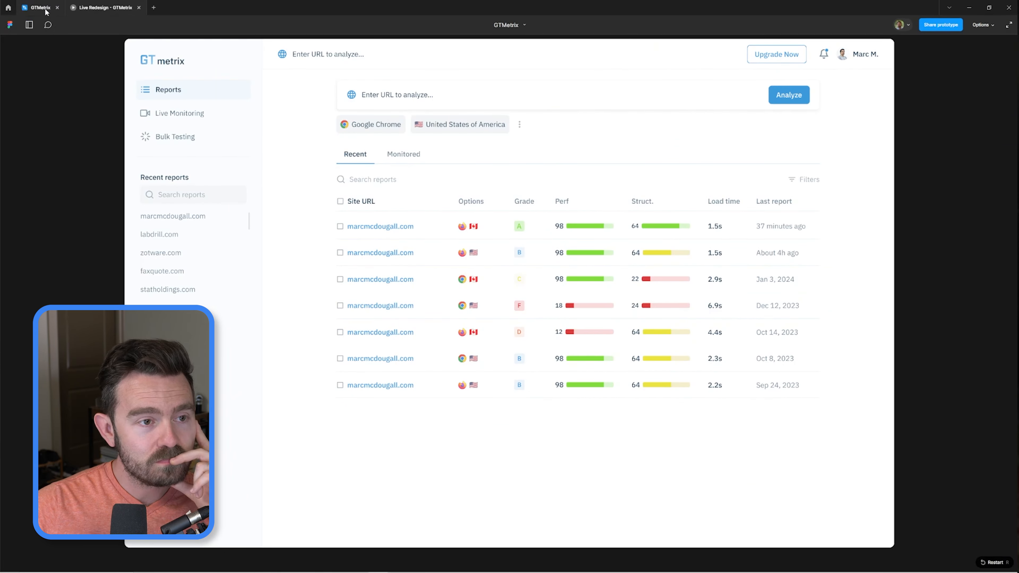
left_click(44, 8)
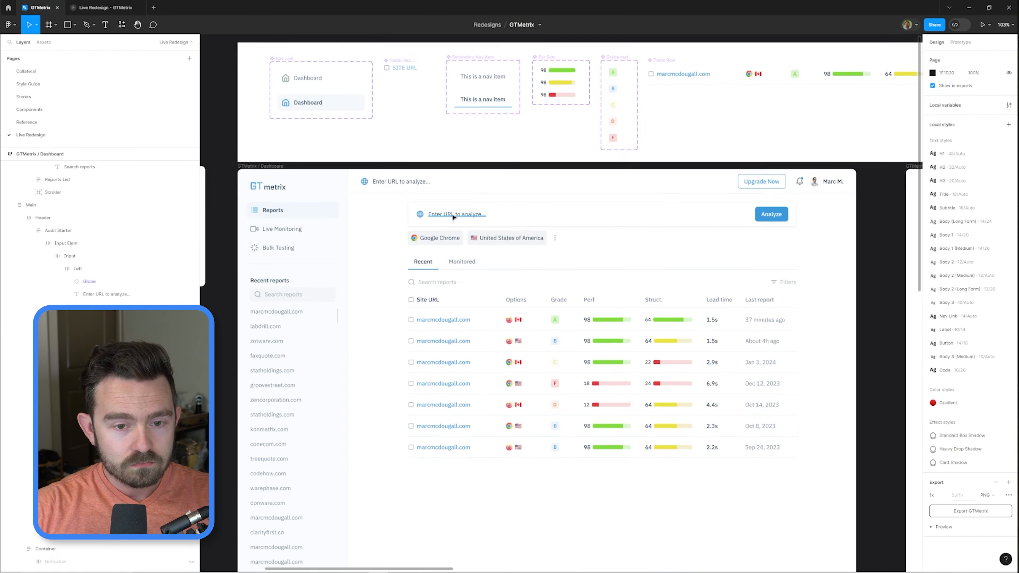
scroll(609, 225, "up", 2)
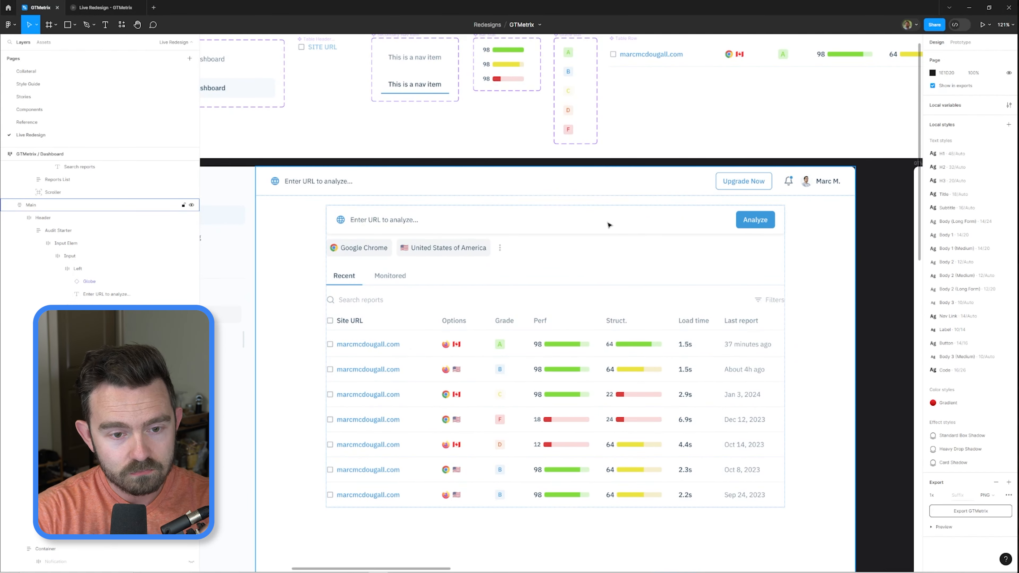
left_click(609, 225)
scroll(572, 209, "down", 2)
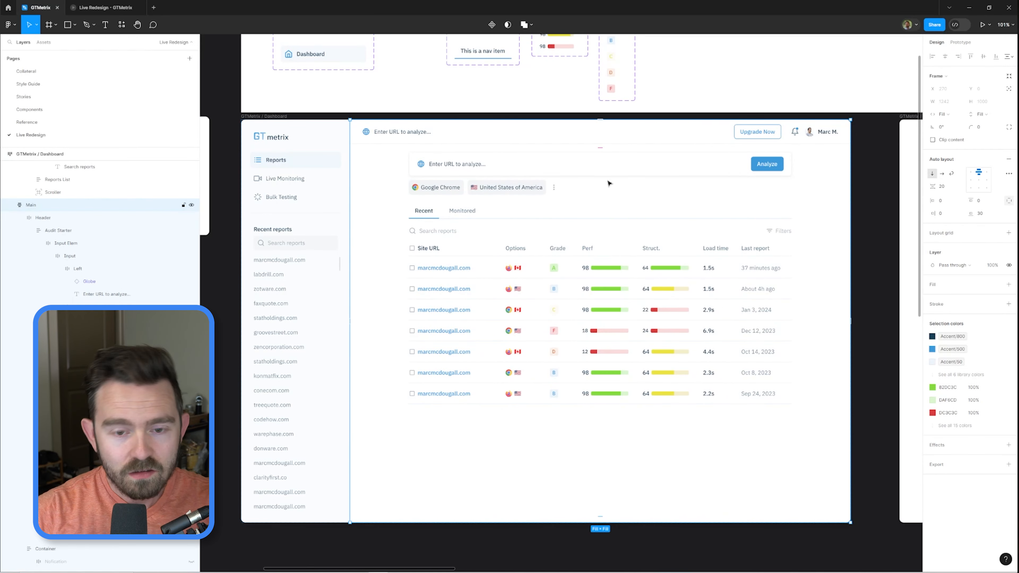
- Examine the reference report page and the GTmetrix Usage panel on the reference dashboard
scroll(626, 193, "down", 5)
left_click_drag(839, 61, 573, 102)
left_click_drag(729, 307, 549, 172)
left_click_drag(648, 133, 454, 220)
scroll(573, 227, "up", 8)
left_click_drag(651, 194, 652, 195)
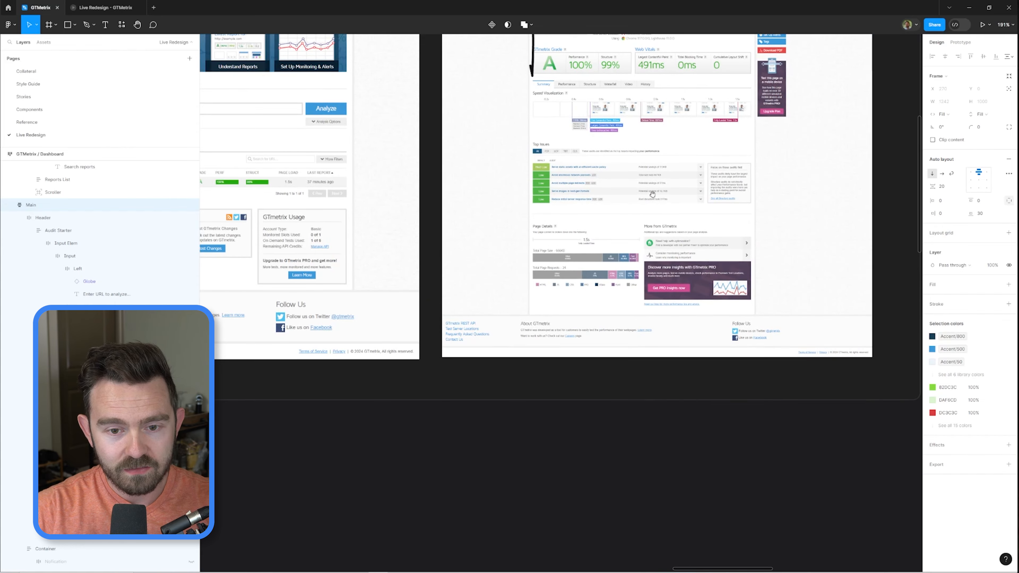
scroll(650, 197, "up", 2)
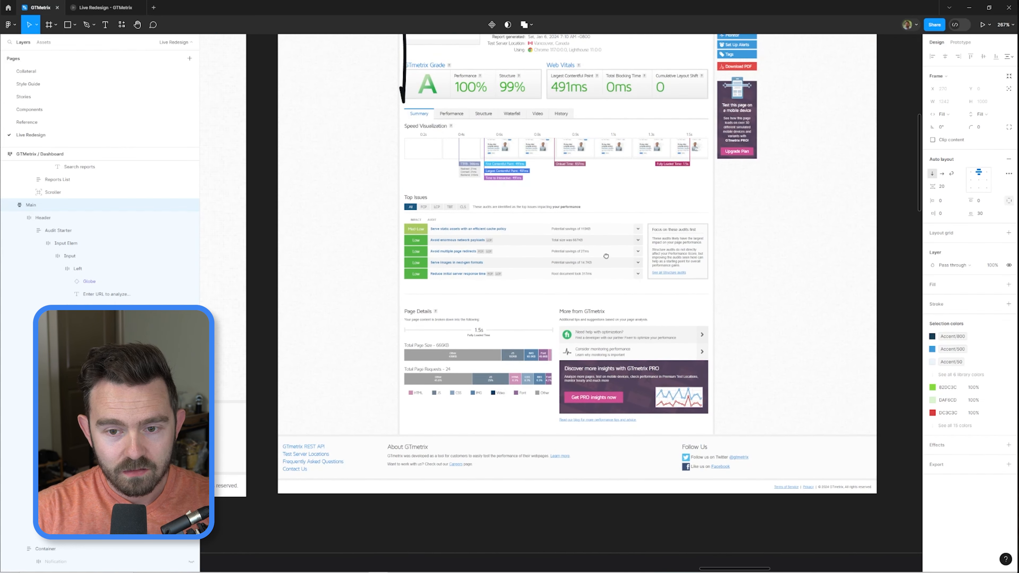
left_click_drag(606, 256, 787, 346)
left_click_drag(508, 354, 881, 265)
scroll(643, 353, "up", 2)
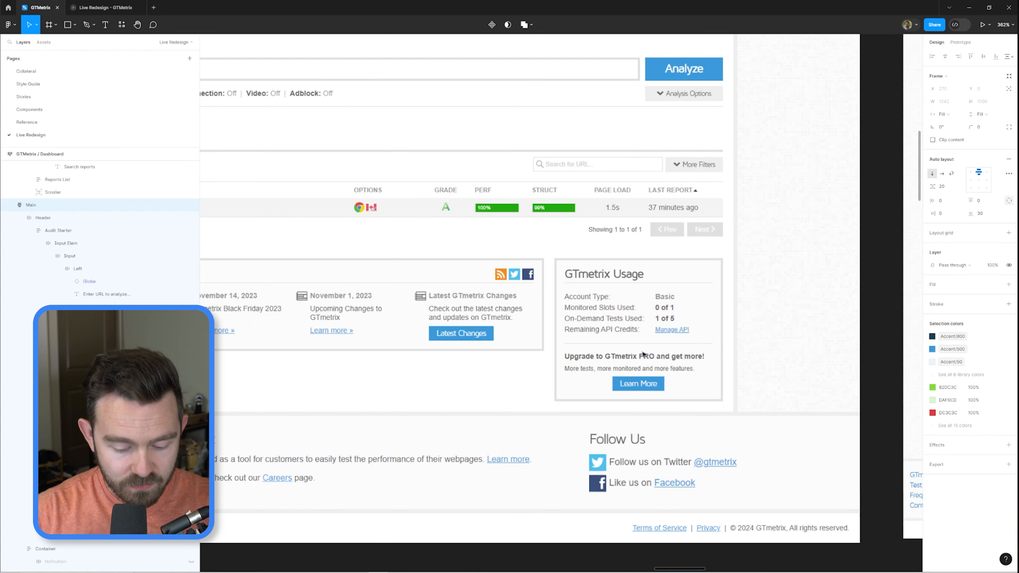
- Sketch temporary pencil marks around the reference dashboard's GTmetrix Usage panel and undo them
key("shift+p")
mouse_move(812, 359)
left_mouse_down()
mouse_move(704, 327)
mouse_move(726, 320)
left_mouse_up()
key("ctrl+z")
mouse_move(757, 260)
left_mouse_down()
mouse_move(486, 377)
mouse_move(502, 377)
left_mouse_up()
key("ctrl+z")
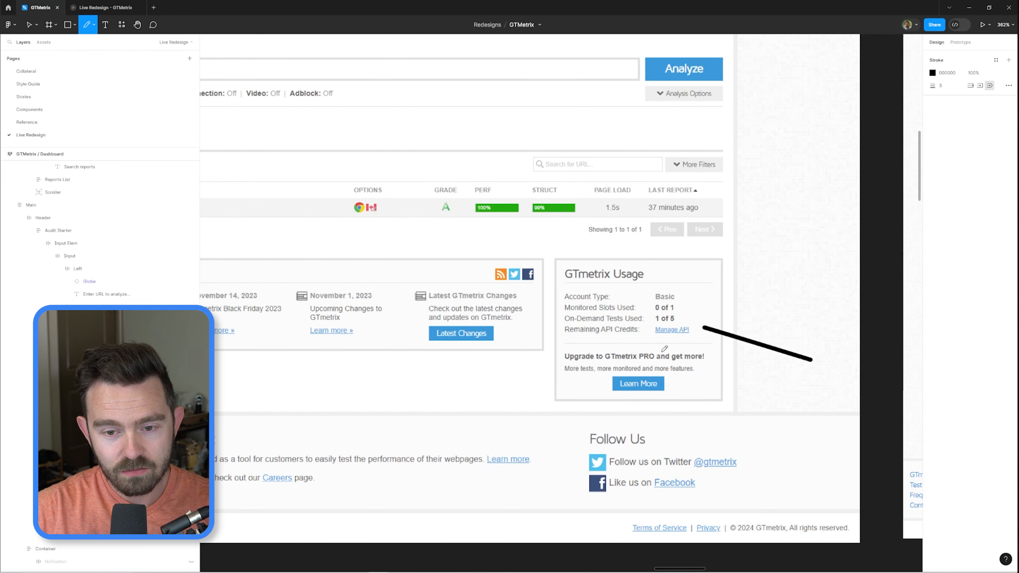
key("ctrl+z")
mouse_move(732, 242)
left_mouse_down()
mouse_move(469, 503)
mouse_move(739, 241)
left_mouse_up()
key("ctrl+z")
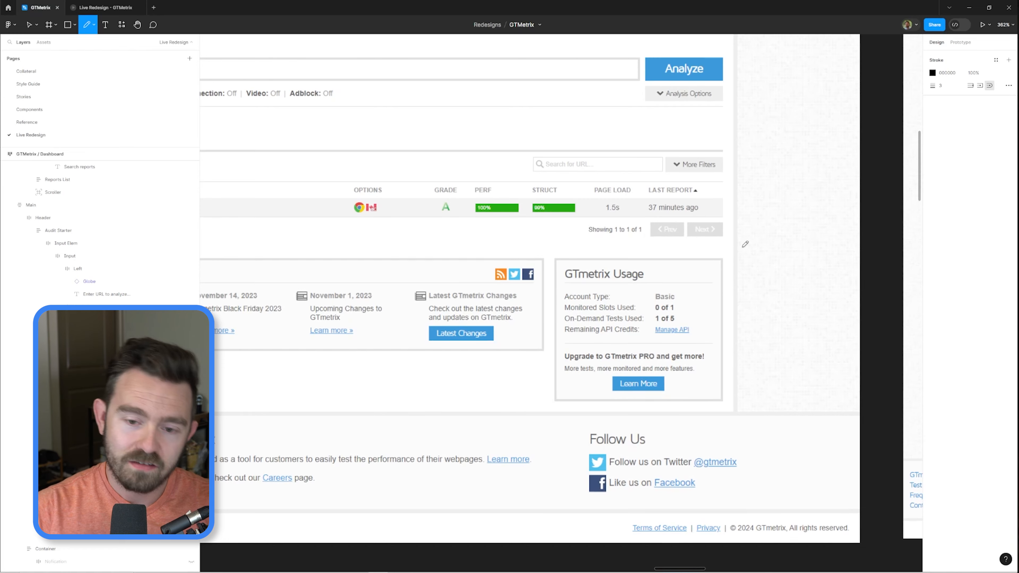
- Sketch temporary strokes over the reference dashboard's main content, from the Dashboard heading down to GTmetrix News, and undo them
scroll(688, 267, "down", 5)
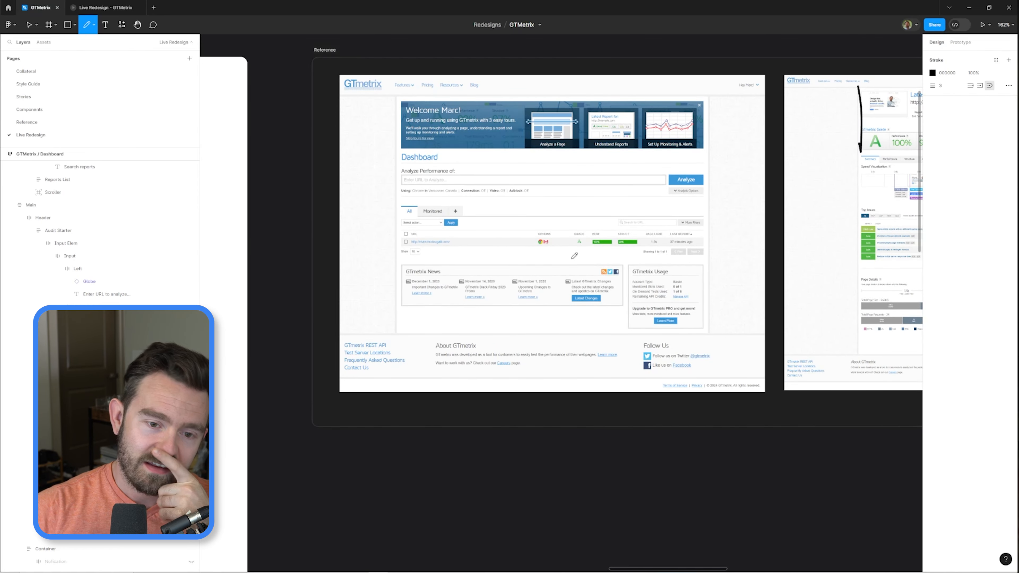
mouse_move(408, 151)
left_mouse_down()
mouse_move(352, 291)
mouse_move(397, 332)
left_mouse_up()
key("ctrl+z")
mouse_move(401, 151)
left_mouse_down()
mouse_move(382, 165)
mouse_move(405, 317)
left_mouse_up()
key("ctrl+z")
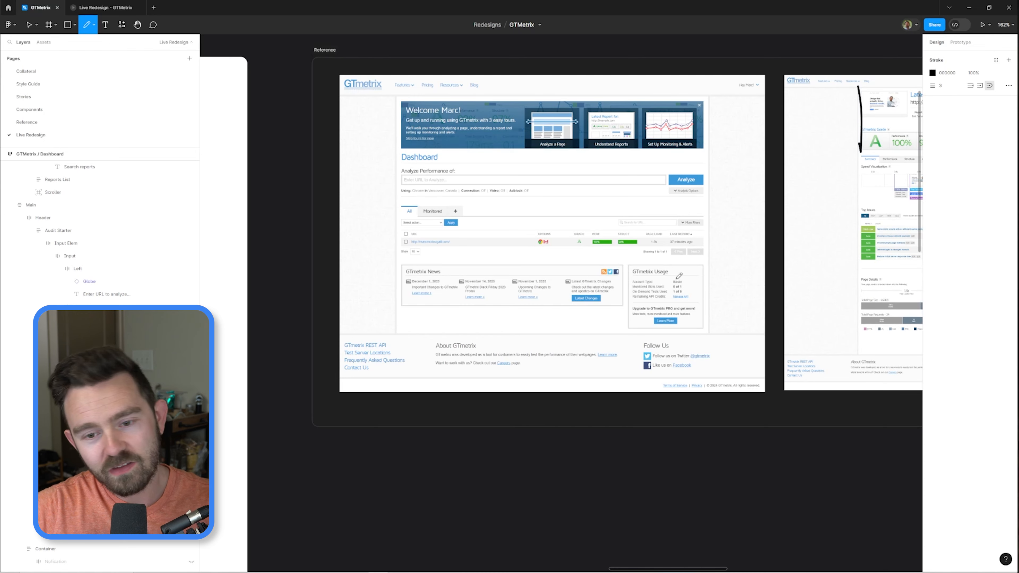
- Circle the GTmetrix Usage panel, draw arrows at the Show row and down through the news section, and undo the marks
mouse_move(695, 265)
left_mouse_down()
mouse_move(621, 269)
mouse_move(654, 327)
mouse_move(698, 267)
left_mouse_up()
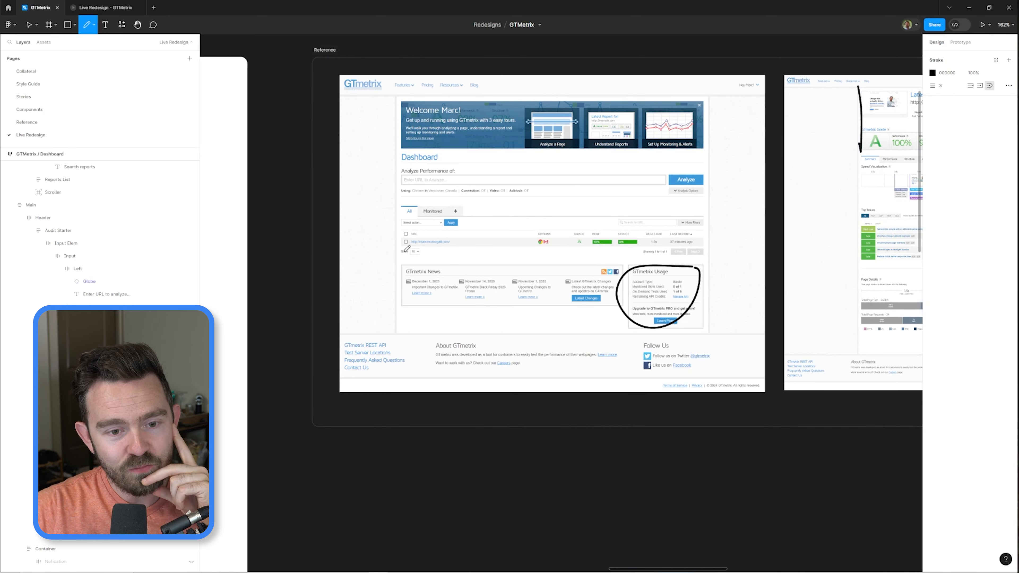
left_click_drag(389, 249, 401, 258)
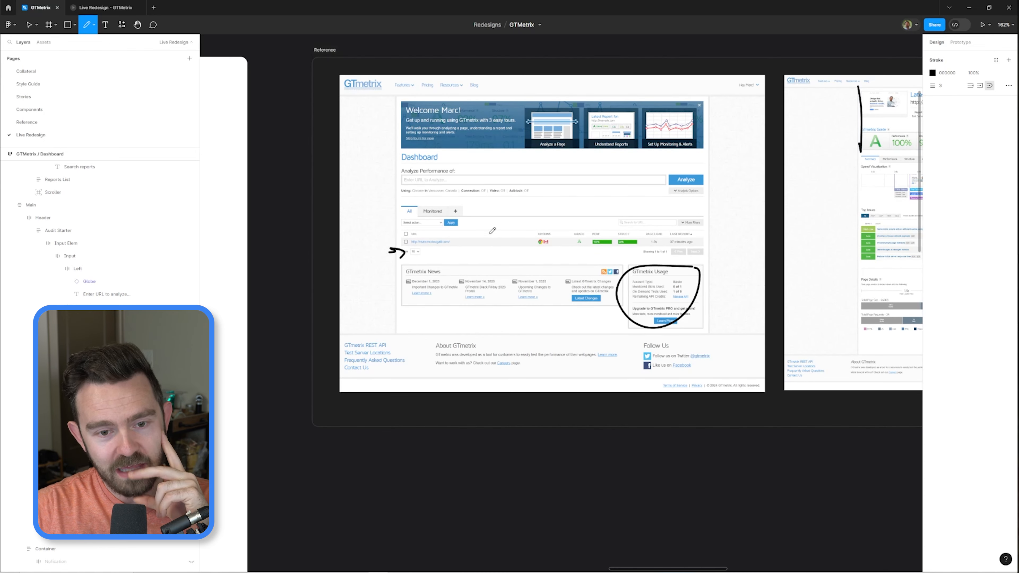
left_click_drag(489, 234, 490, 306)
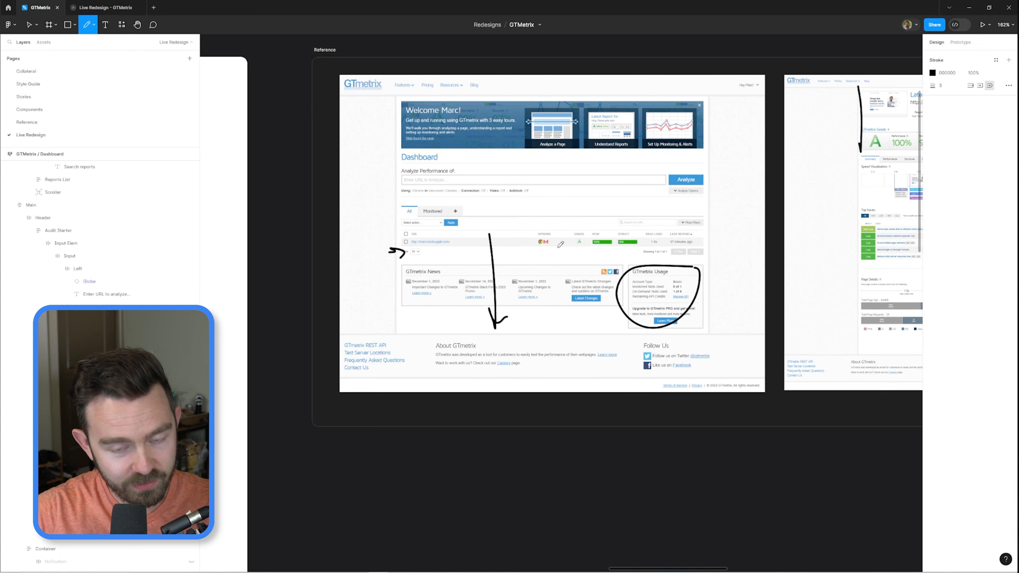
key("ctrl+z")
key("ctrl+z")
key("ctrl+z")
mouse_move(696, 265)
left_mouse_down()
mouse_move(624, 310)
mouse_move(690, 270)
mouse_move(702, 350)
left_mouse_up()
key("ctrl+z")
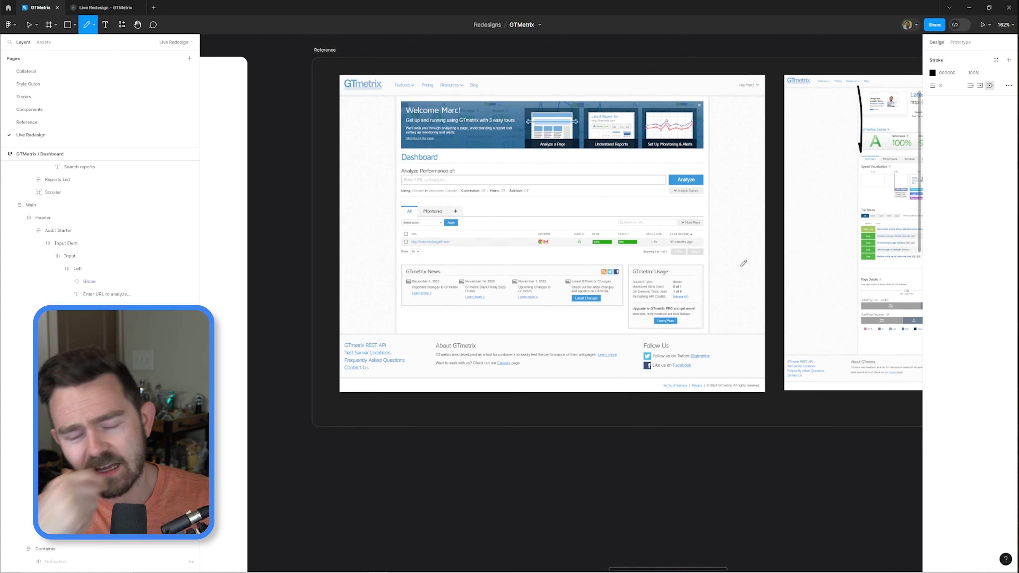
- Mark the GTmetrix Usage panel and the welcome banner on the reference dashboard with temporary pencil strokes and undo them
left_click_drag(683, 269, 693, 268)
key("ctrl+z")
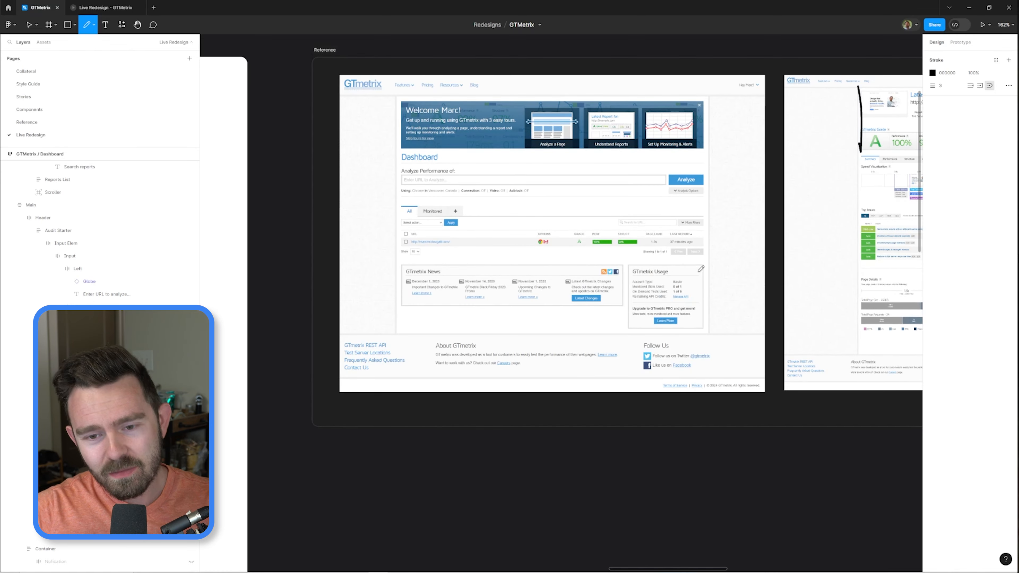
mouse_move(688, 101)
left_mouse_down()
mouse_move(685, 131)
mouse_move(695, 105)
left_mouse_up()
key("ctrl+z")
key("v")
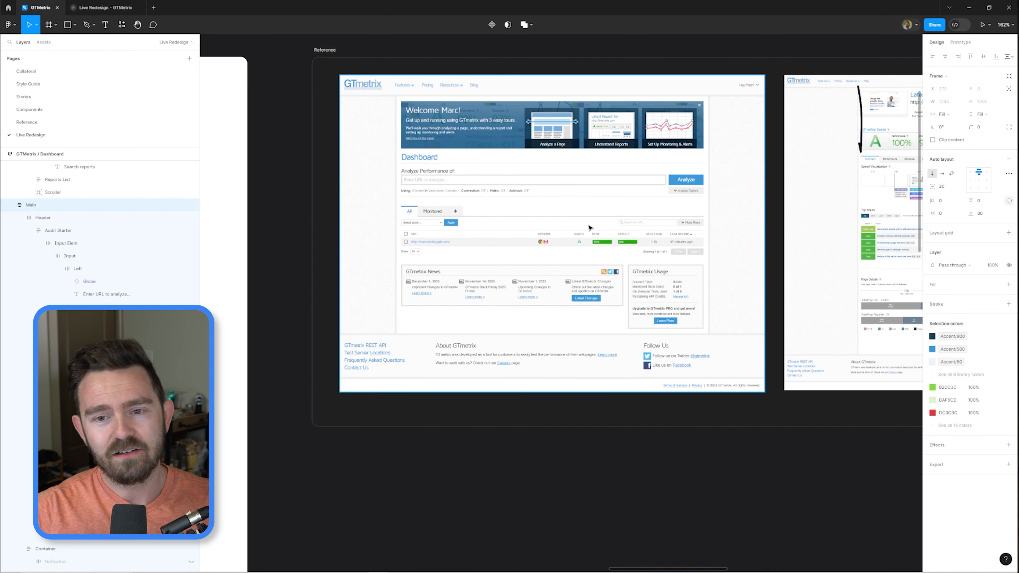
- Examine the redesigned dashboard's header with its Upgrade Now button in the design file and the prototype preview
key("shift+2")
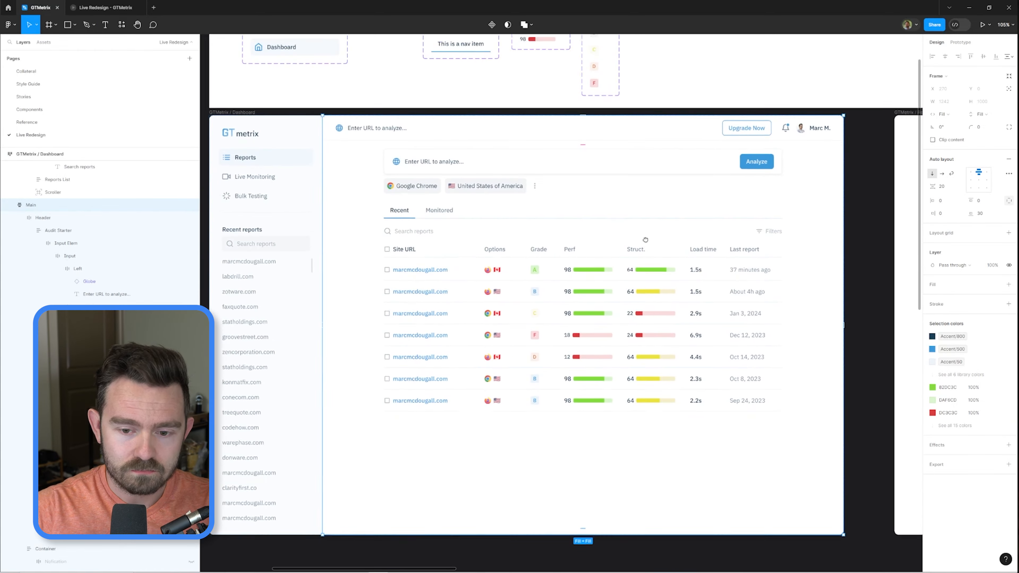
left_click_drag(645, 240, 637, 242)
scroll(582, 180, "up", 2)
left_click_drag(582, 180, 582, 224)
left_click(728, 227, "ctrl")
scroll(742, 224, "down", 5)
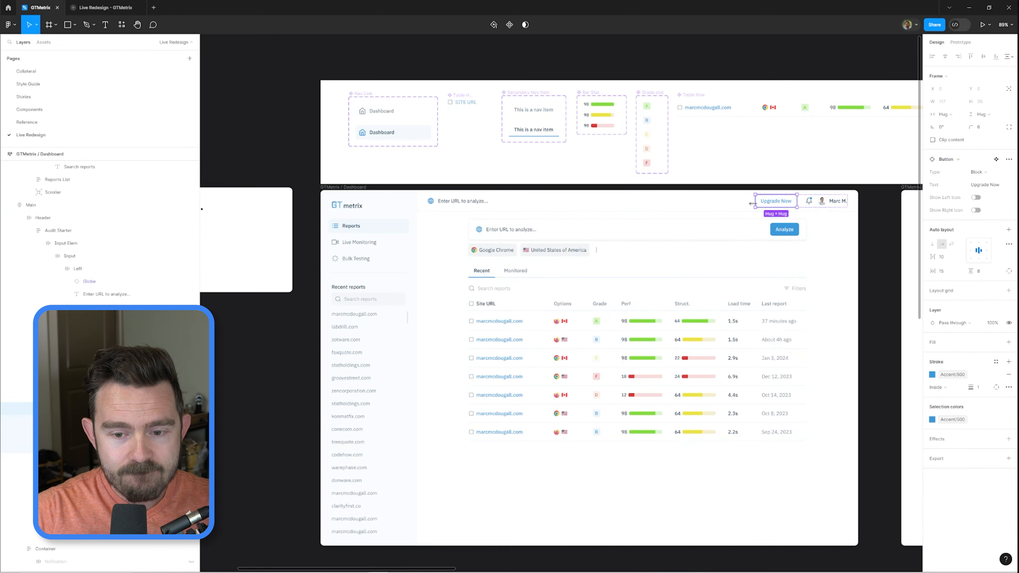
scroll(414, 298, "up", 8)
scroll(414, 298, "up", 4)
scroll(596, 252, "down", 8)
scroll(698, 243, "up", 5)
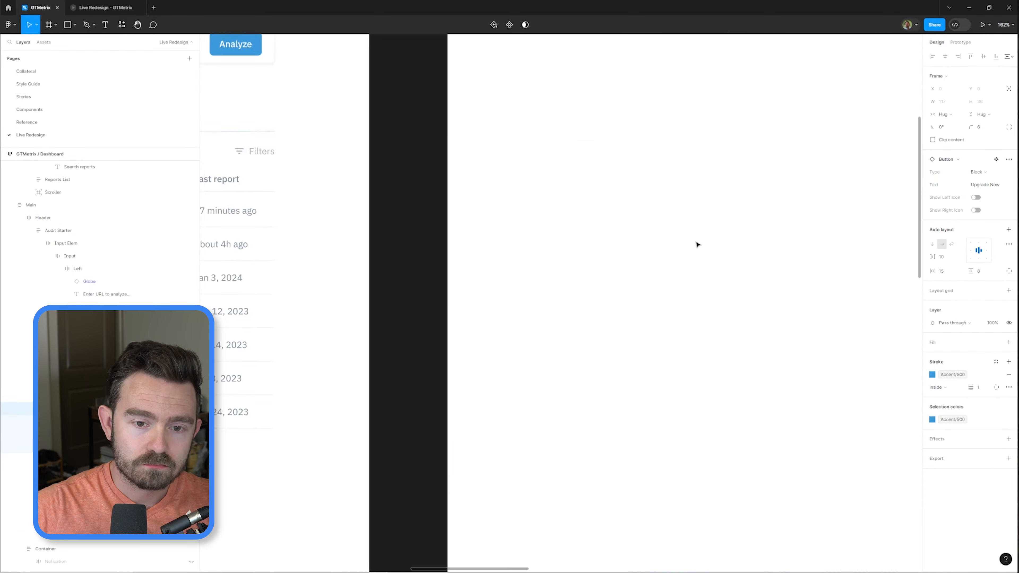
scroll(698, 243, "down", 3)
left_click(743, 231, "ctrl")
key("ctrl+Tab")
left_click(41, 7)
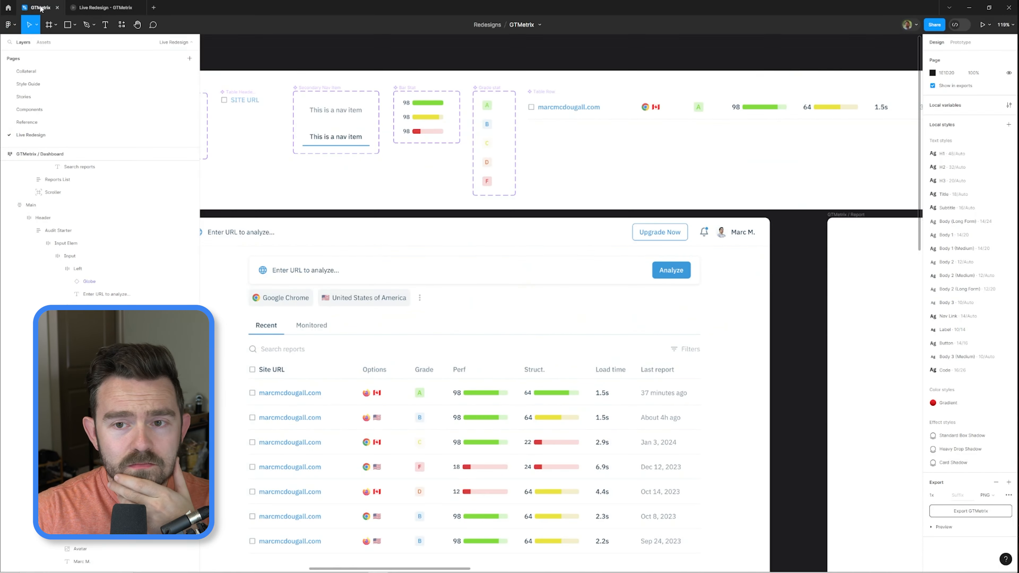
- Set the spacing between the items of the header's user menu to 30
scroll(661, 232, "up", 5)
left_click(662, 232, "ctrl")
key("shift+Return")
left_click(947, 186)
type("30")
key("Return")
- Examine the header and URL analyze card in the prototype preview and the design file
left_click(106, 7)
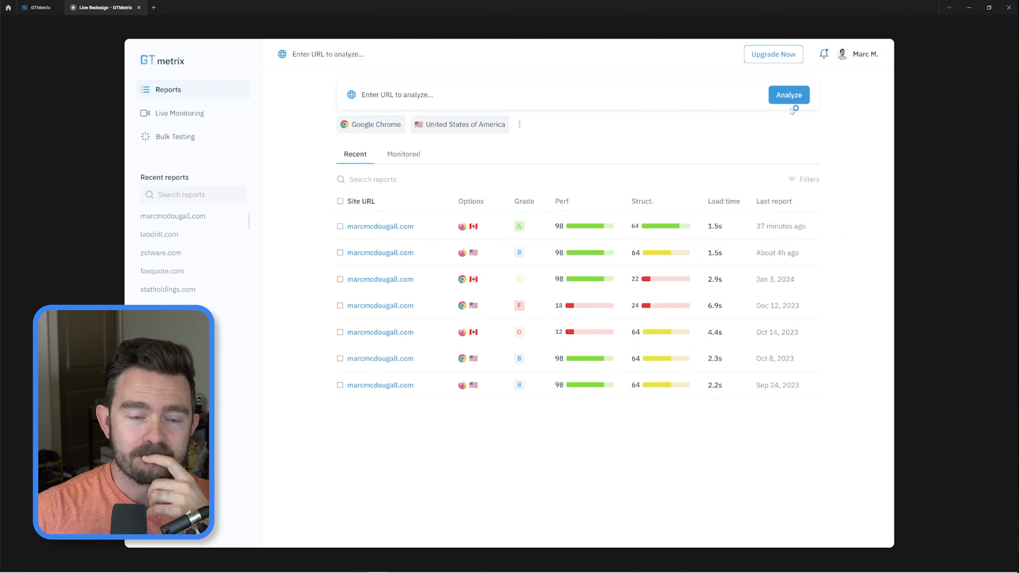
left_click(41, 7)
key("Escape")
left_click(570, 223)
scroll(570, 223, "down", 5)
scroll(490, 294, "up", 4)
scroll(490, 295, "down", 8)
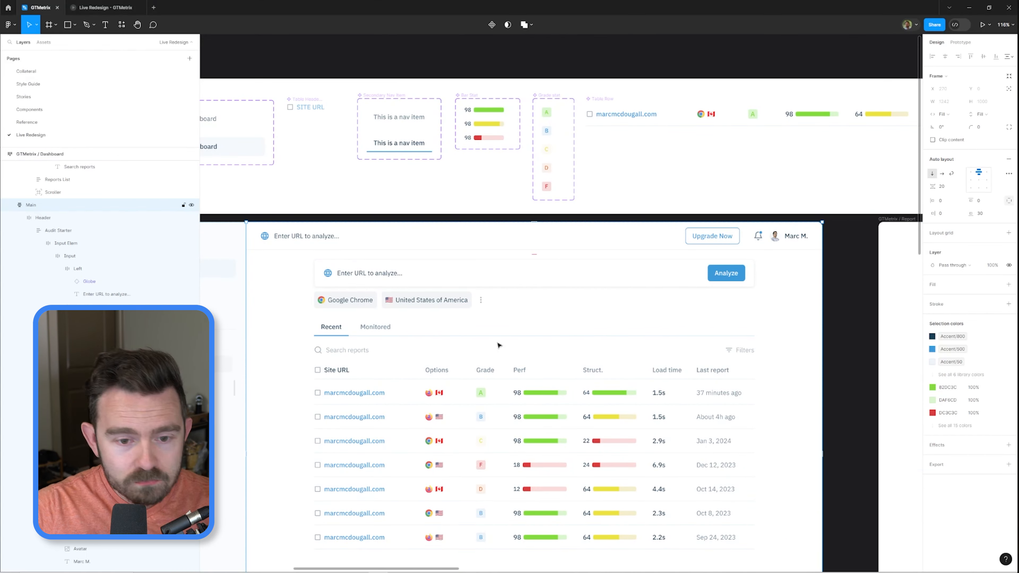
scroll(356, 311, "up", 5)
scroll(562, 310, "down", 5)
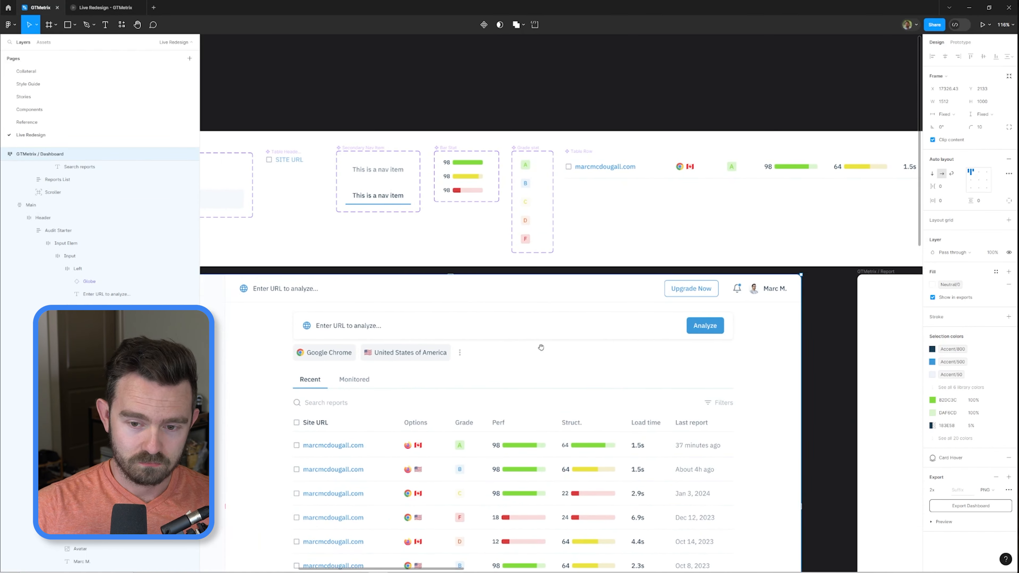
- Place a green Bar Stat before the Upgrade Now button in the header's user menu and wrap it in an auto layout frame
double_click(787, 223)
scroll(655, 322, "up", 4)
left_click(733, 343)
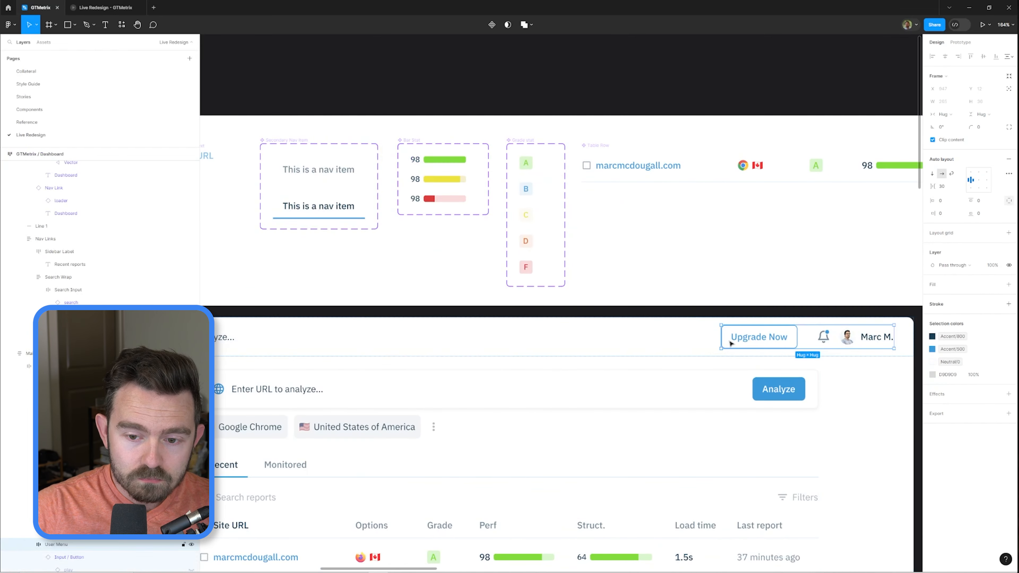
key("f")
left_click_drag(809, 330, 828, 343)
key("ctrl+v")
scroll(694, 348, "up", 3)
key("shift+Return")
key("shift+a")
scroll(694, 350, "down", 2)
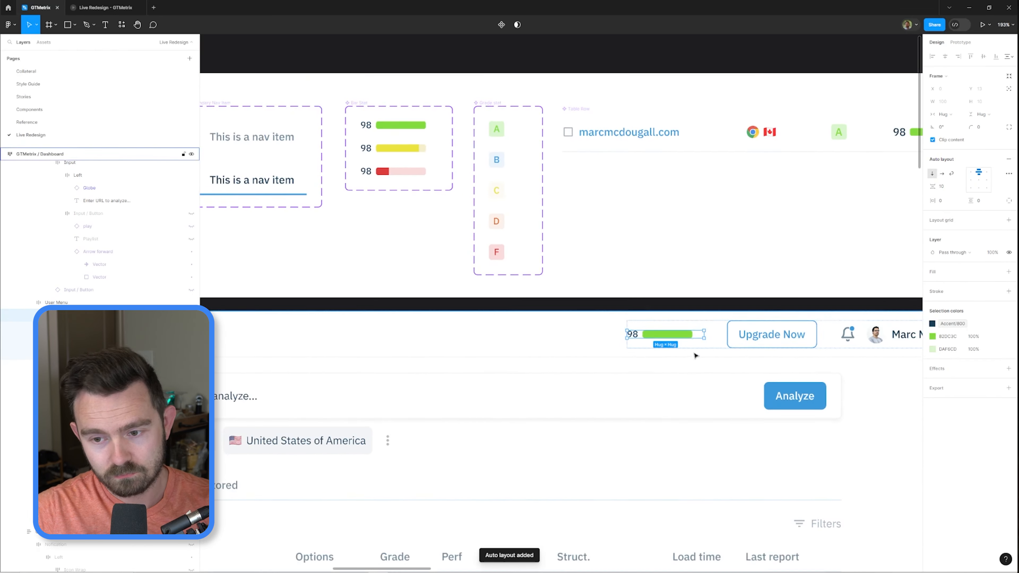
- Change the text of the header's Bar Stat to "1 of 5"
scroll(705, 342, "up", 2)
scroll(658, 361, "up", 3)
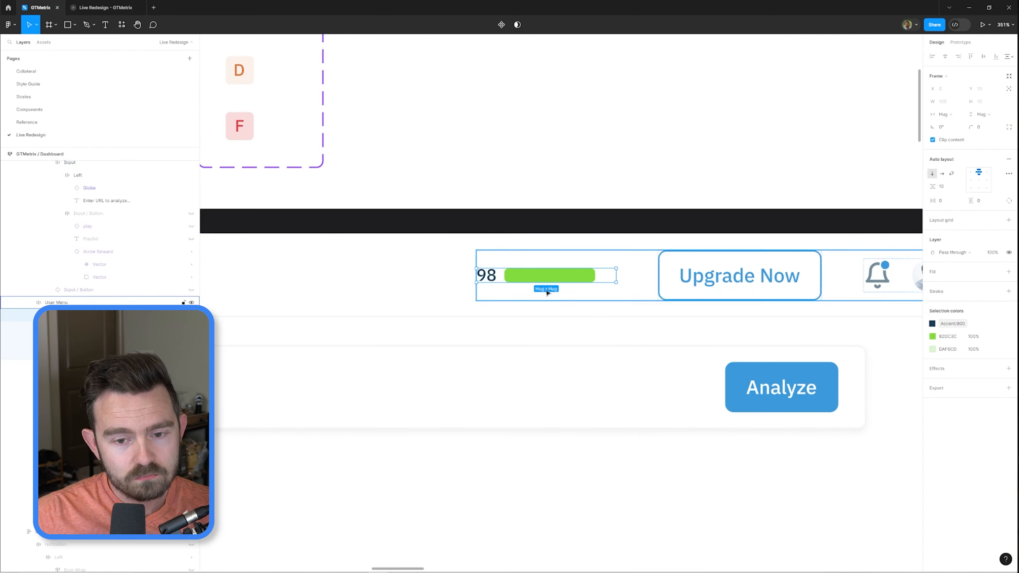
double_click(477, 277)
type("1 of 5")
key("Escape")
- Widen the "1 of 5" Bar Stat in the header so its progress bar is longer
left_click(568, 275)
key("shift+Return")
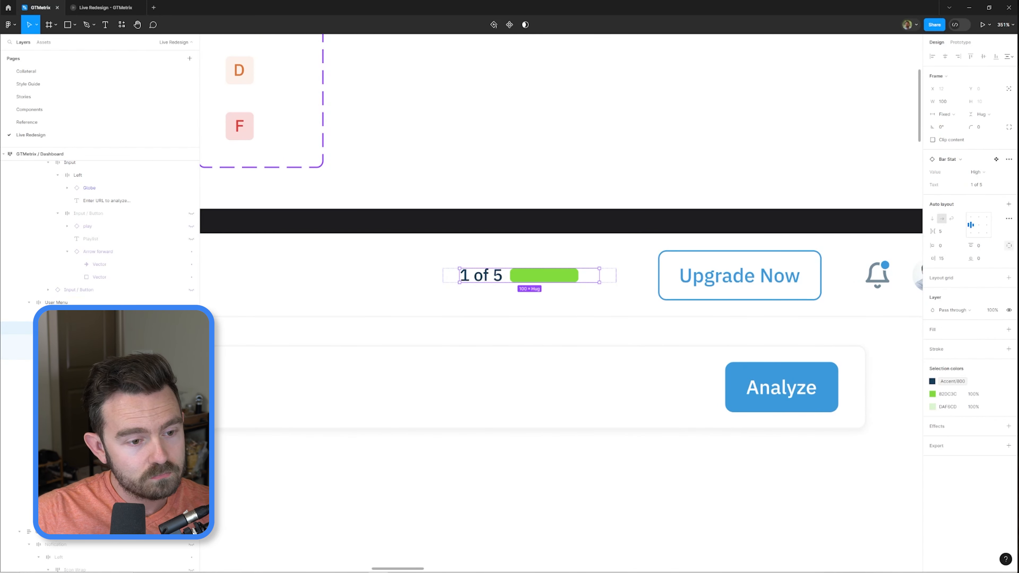
left_click_drag(601, 275, 677, 273)
key("shift+Return")
key("shift+Return")
key("Escape")
scroll(535, 295, "down", 1)
double_click(568, 277)
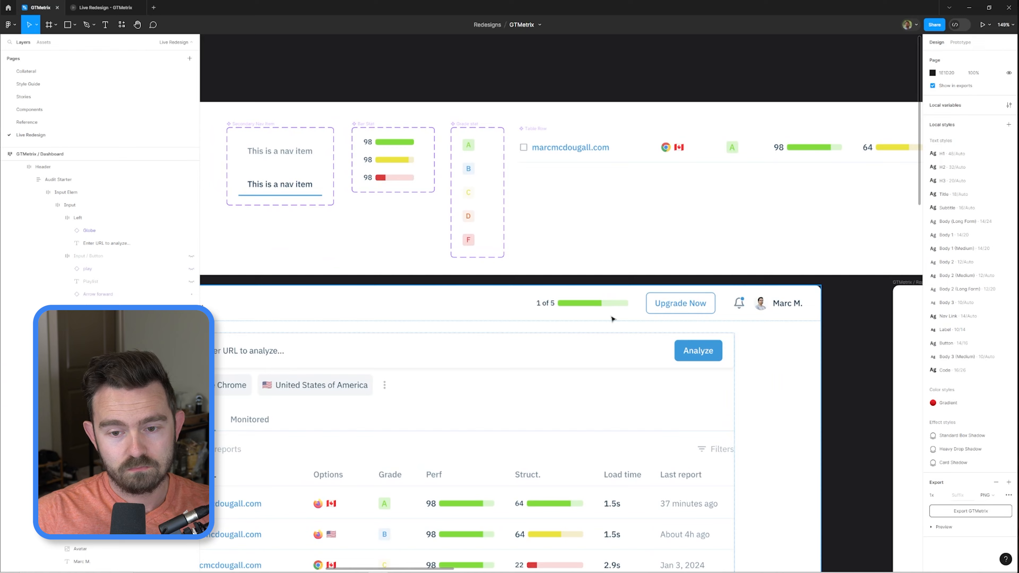
- Extend the header Bar Stat's text to "1 of 5 Free Reports"
double_click(588, 304)
scroll(588, 305, "up", 4)
key("t")
left_click(493, 303)
type("U")
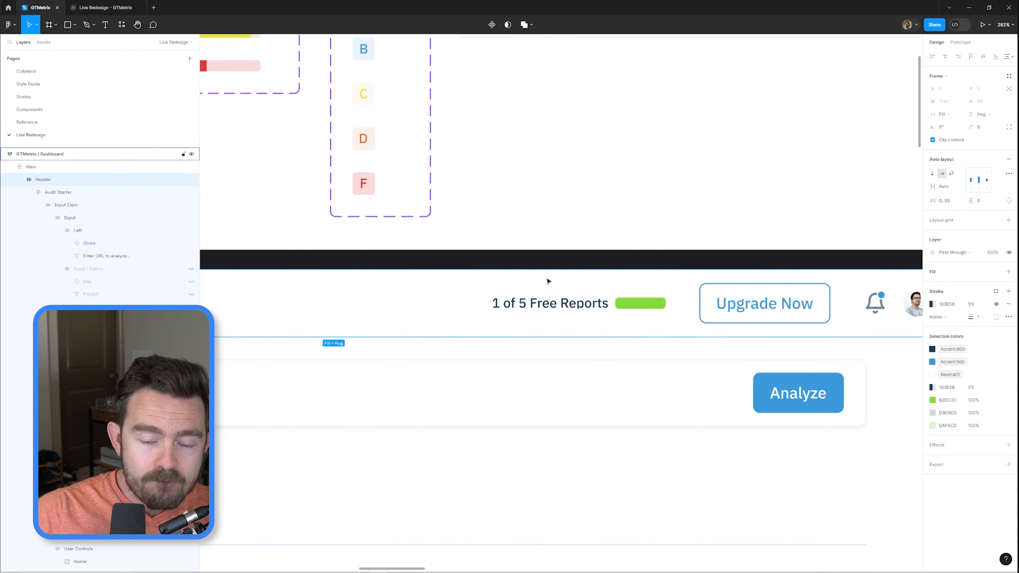
key("shift+Return")
- Set the header Bar Stat and its green bar container to hug their contents
left_click(671, 298, "ctrl")
left_click(945, 102)
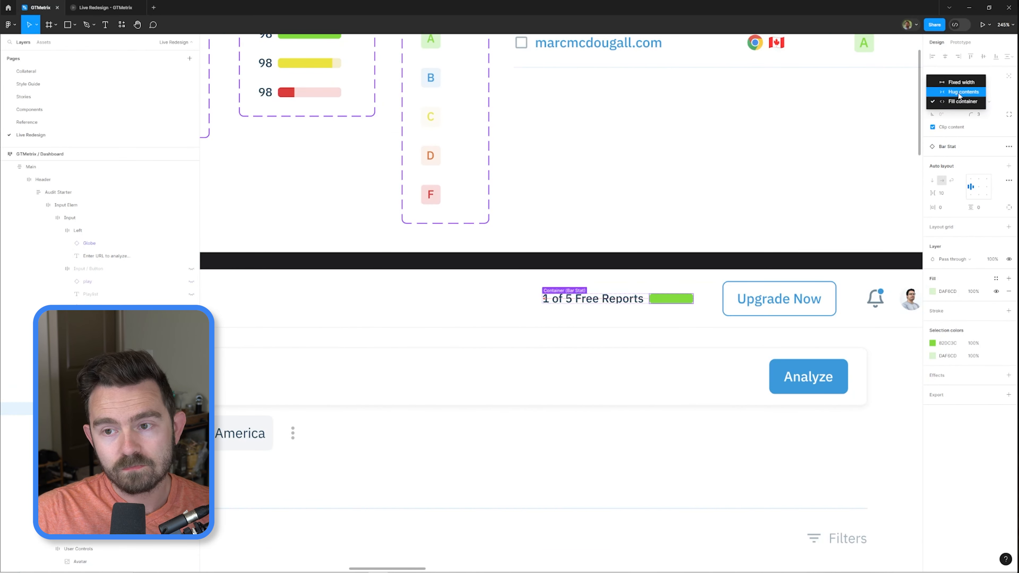
left_click(957, 93)
key("shift+Return")
key("shift+Return")
left_click(657, 298, "ctrl")
left_click(523, 303)
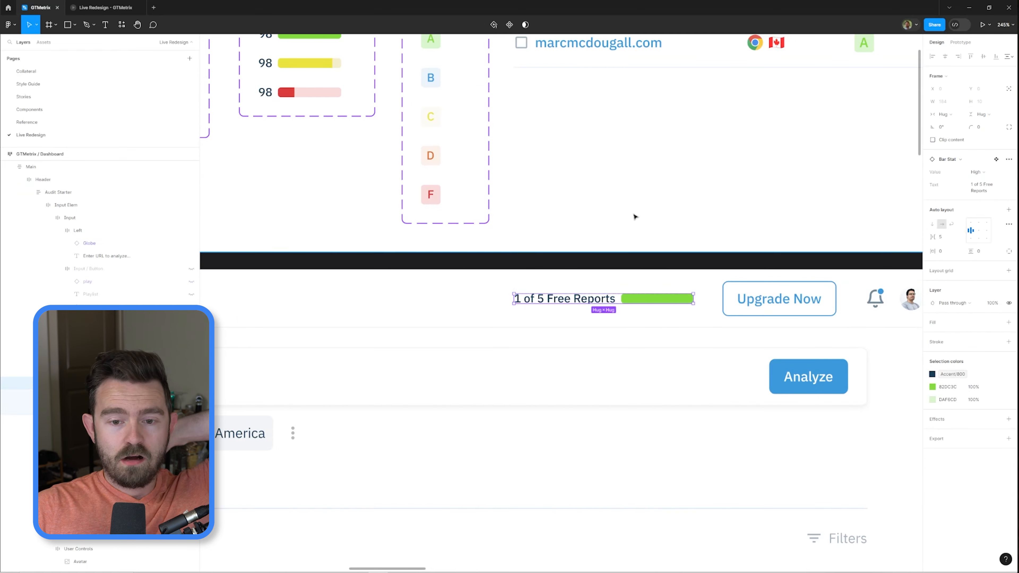
- Hide the green bar of the header Bar Stat and change its text to "Plan Usage"
double_click(569, 299)
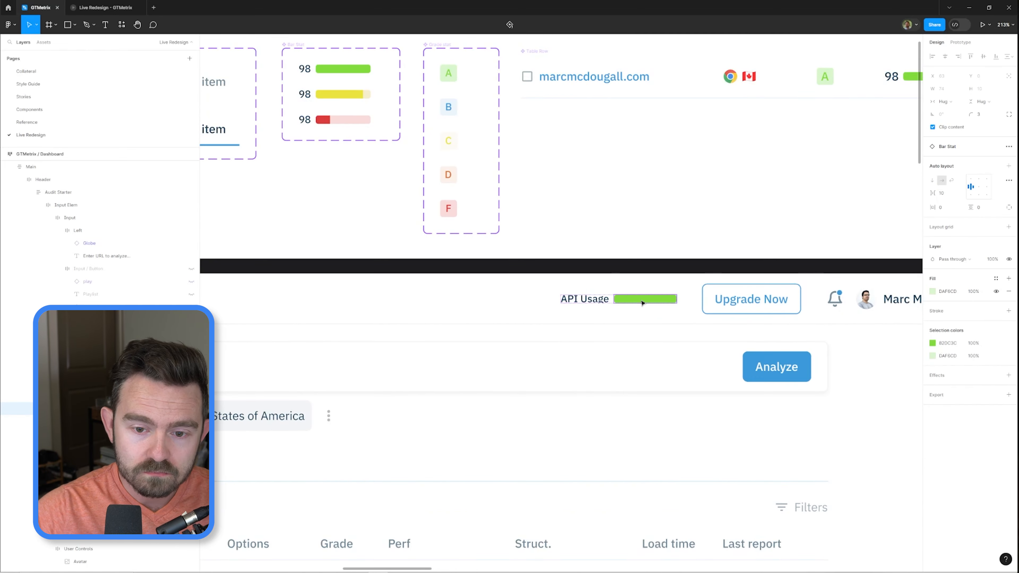
key("ctrl+shift+h")
left_click(659, 297)
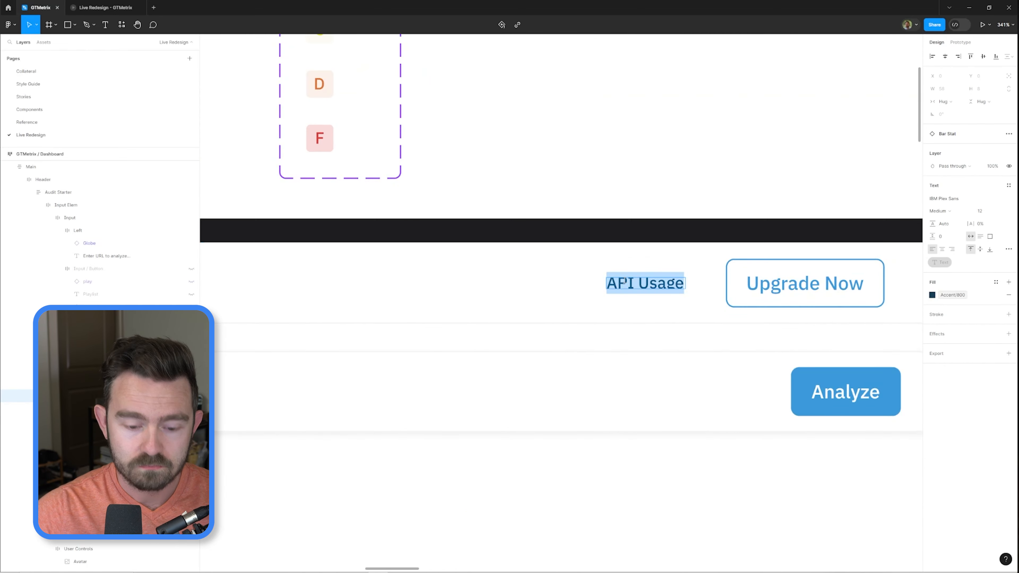
type("Plan Usage")
key("Escape")
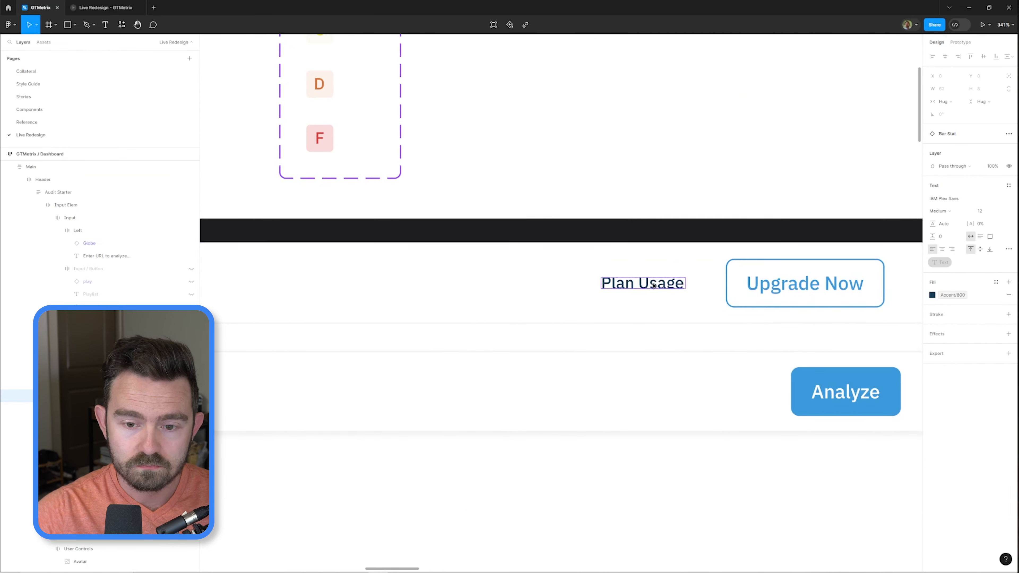
- Move the Plan Usage label into a horizontal auto layout with the Upgrade Now button, placing the label first
key("Escape")
scroll(796, 289, "down", 2)
left_click(537, 278)
key("ctrl+x")
left_click(677, 277)
key("shift+a")
key("ctrl+v")
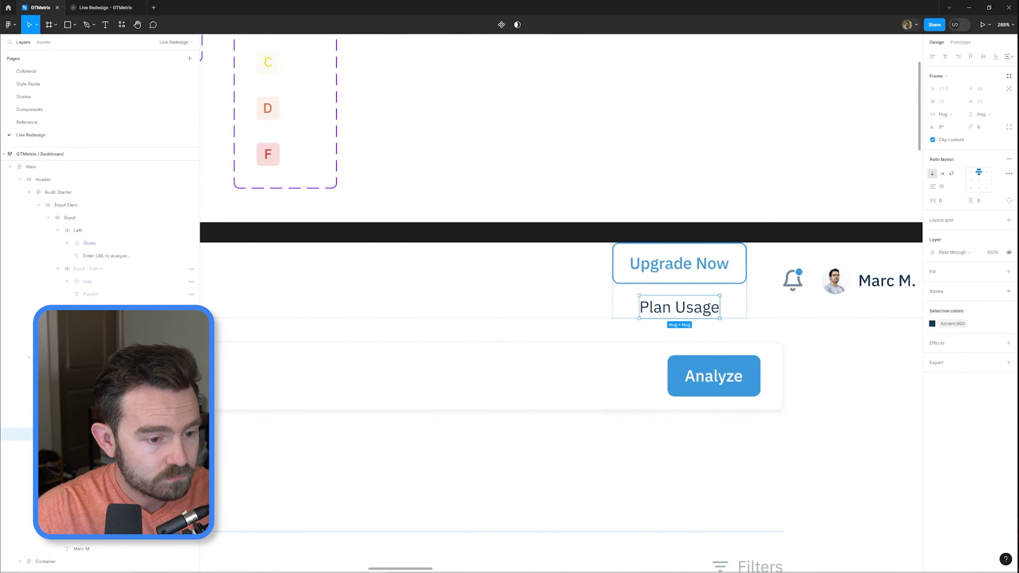
key("Up")
left_click(941, 174)
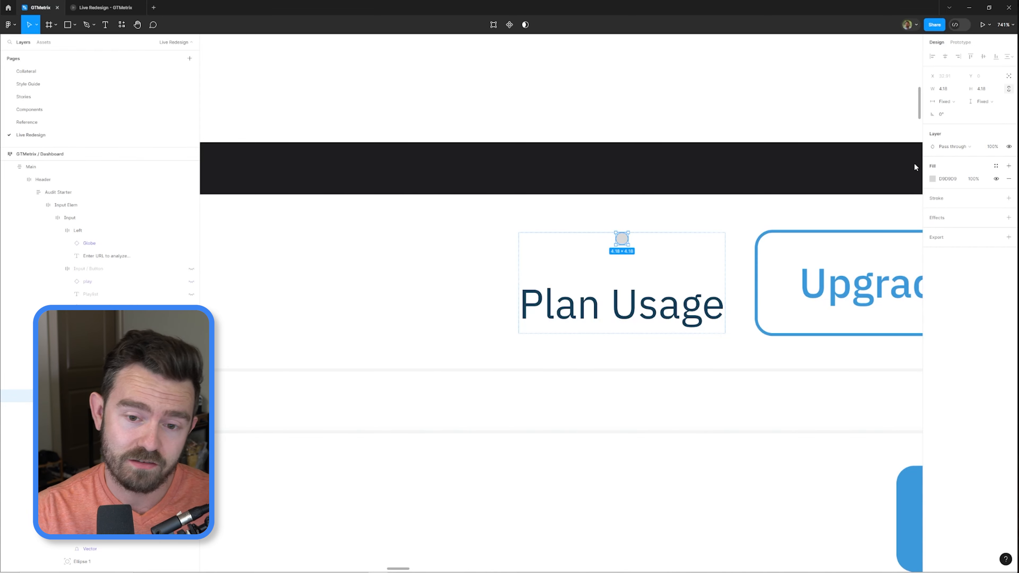
- Arrange the small circle and the Plan Usage label in a horizontal row and fill the circle with green
left_click(562, 260)
left_click(949, 174)
double_click(483, 283)
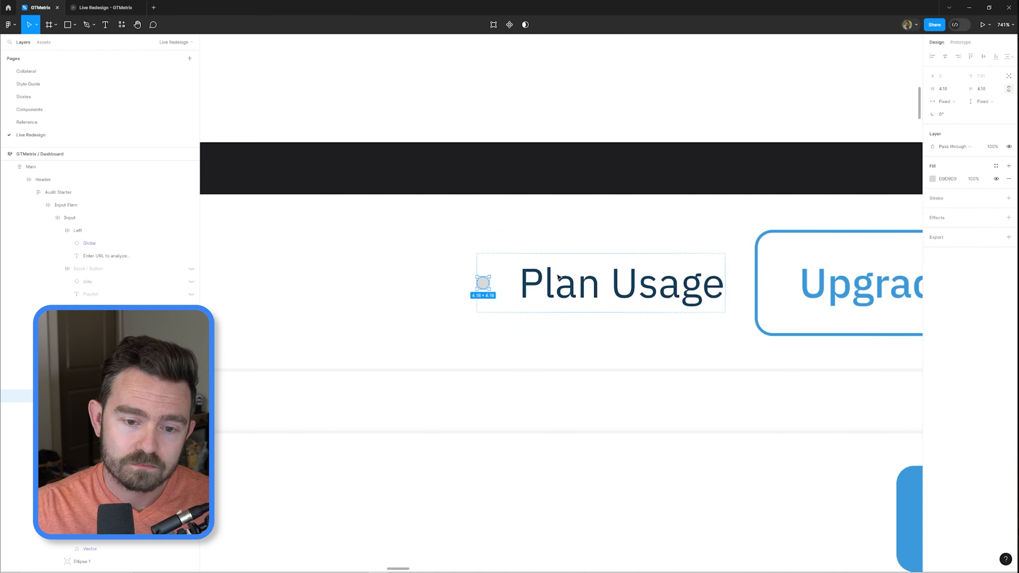
left_click(995, 166)
scroll(867, 280, "down", 5)
left_click(858, 274)
left_click(996, 179)
left_click(933, 179)
left_click_drag(889, 310, 866, 310)
scroll(557, 283, "down", 3, "ctrl")
- Resize the green dot to 6 and set the spacing between the usage label and the Upgrade Now button to 15
left_click(987, 89)
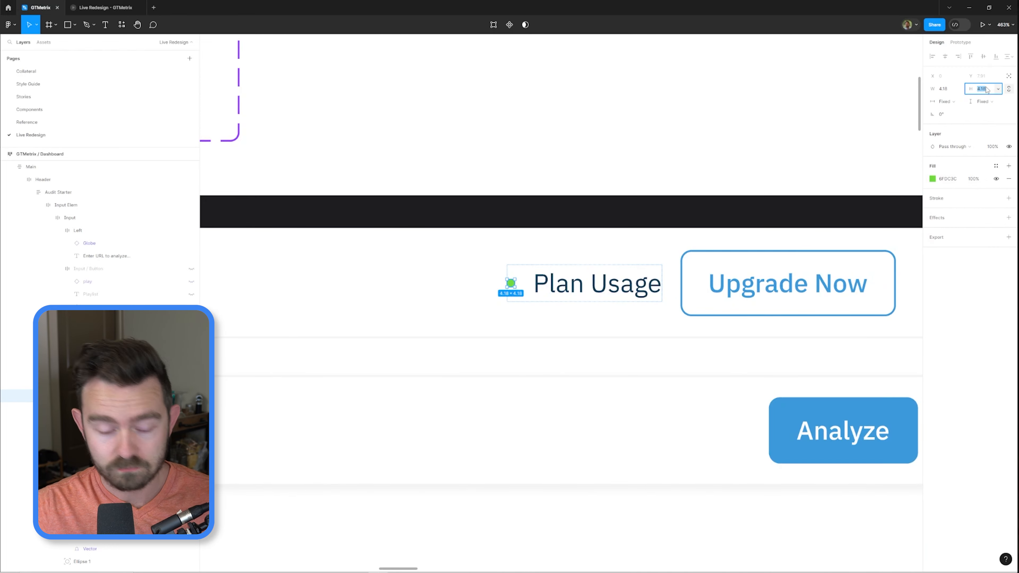
type("6")
left_click(534, 284)
left_click(943, 187)
type("15")
- Set the spacing between the green dot and its label to 5 and change the label to "Low plan usage"
left_click(569, 284)
left_click(945, 187)
type("5Low")
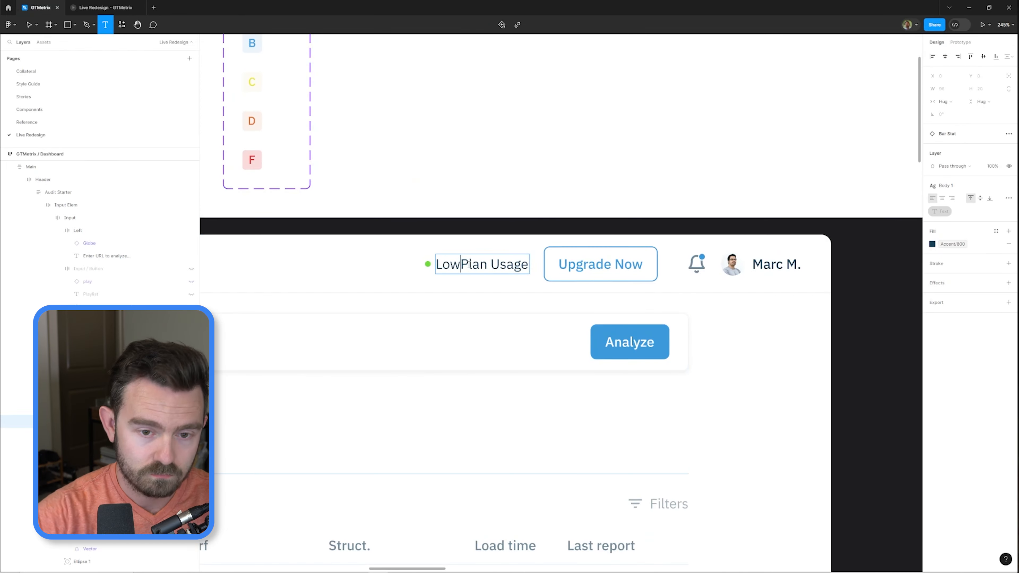
scroll(468, 264, "down", 3)
key("Delete")
type("p")
key("Right")
key("Right")
key("Right")
key("Right")
key("Delete")
type("u")
key("Escape")
key("Escape")
scroll(605, 263, "down", 4)
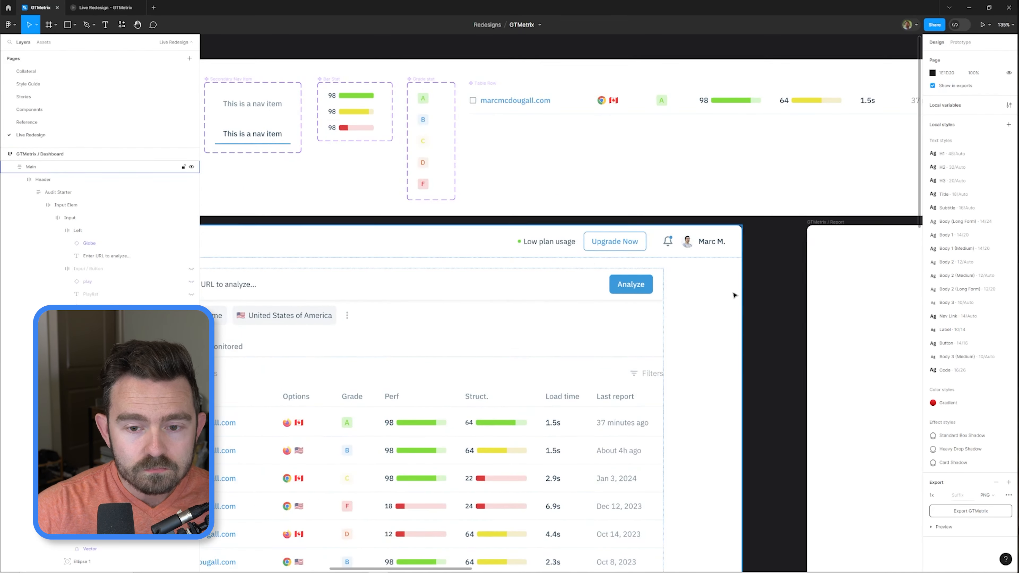
- Create a white Plan Usage Popover frame of about 274 by 149 above the components and apply the Standard Box Shadow style
scroll(734, 295, "down", 3)
scroll(734, 296, "up", 2)
left_click(548, 93)
left_click(996, 270)
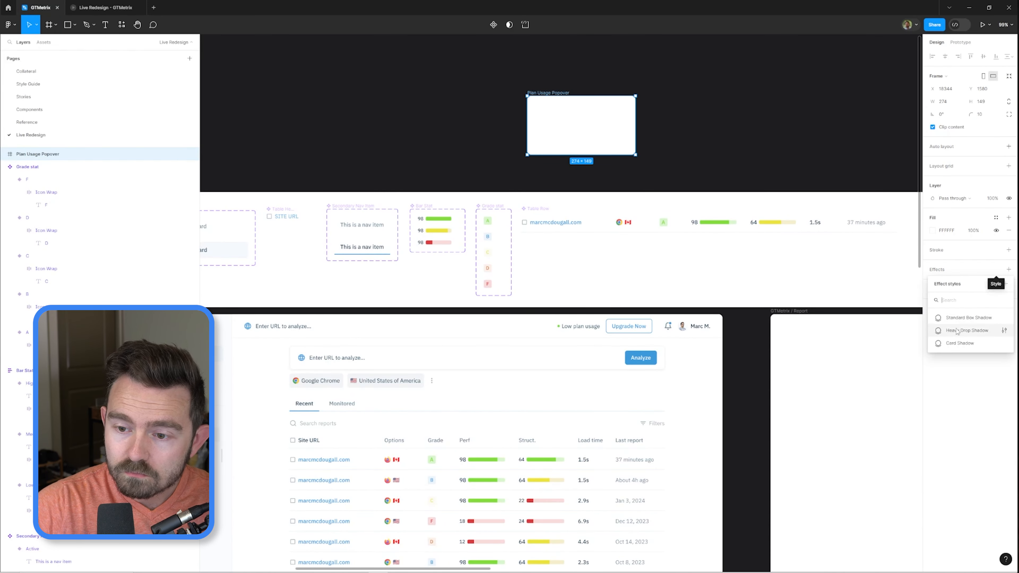
left_click(957, 332)
- Add the text "On-demand tests used" inside the Plan Usage Popover
scroll(565, 86, "up", 3)
key("t")
left_click(537, 125)
type("On-demand tests used")
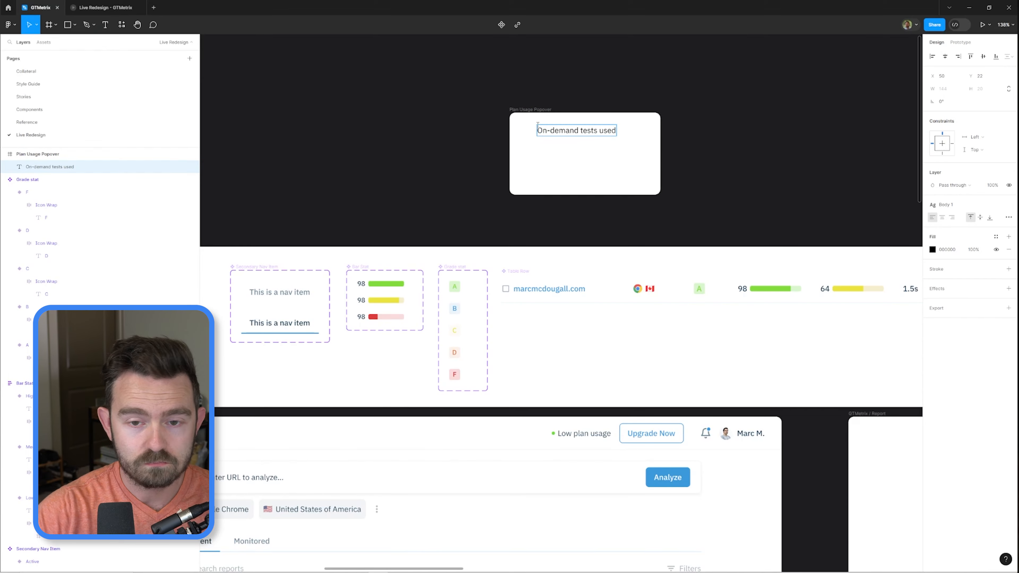
key("Escape")
- Shorten the popover text to "On-demand tests" and wrap it in an auto layout row with padding 0
key("shift+a")
left_click(945, 200)
type("0")
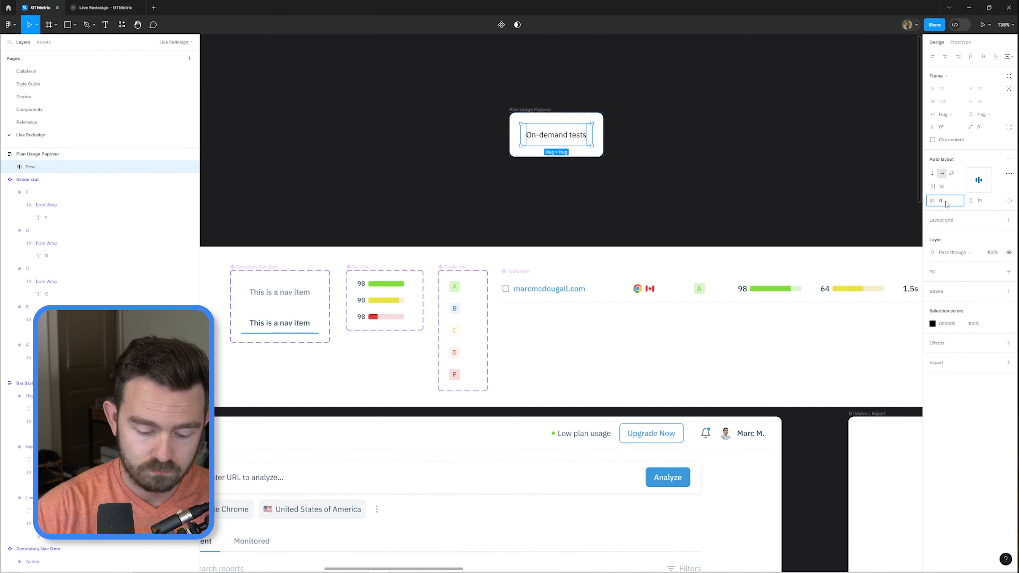
key("Tab")
type("0")
key("Return")
- Duplicate the "On-demand tests" text within its row and change the copy to "1 of 5"
left_click(100, 183)
key("ctrl+d")
double_click(607, 132)
type("1 of 5")
- Widen the Plan Usage Popover and make the row fill it with automatic spacing between the label and value
left_click(519, 110)
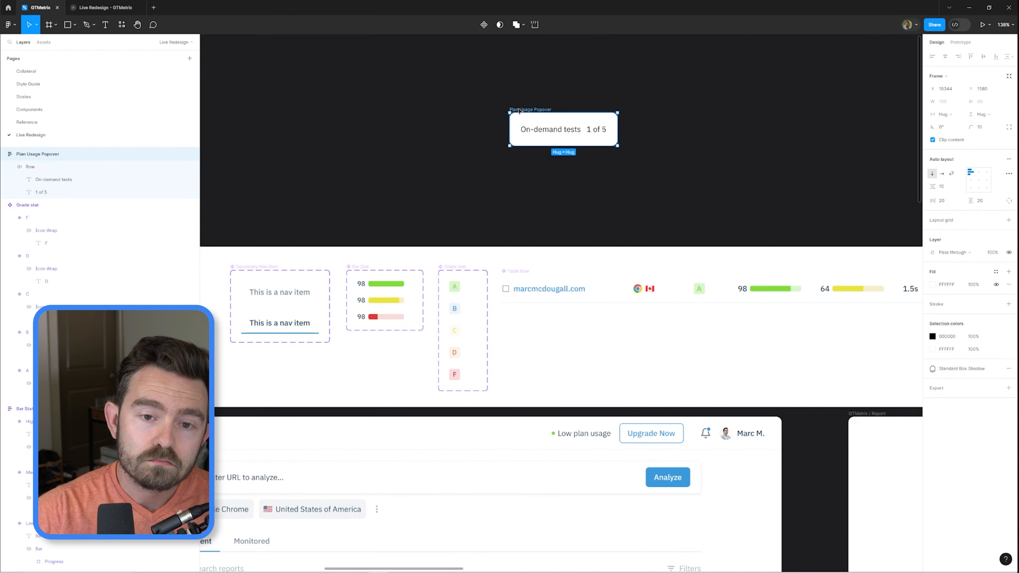
left_click_drag(618, 130, 682, 129)
double_click(590, 129)
double_click(606, 131, "alt")
double_click(582, 130)
key("shift+Return")
double_click(978, 180)
scroll(562, 129, "up", 3)
- Give the On-demand tests row a bottom padding of 10 and a thin dark blue bottom stroke at 5% opacity
double_click(507, 192)
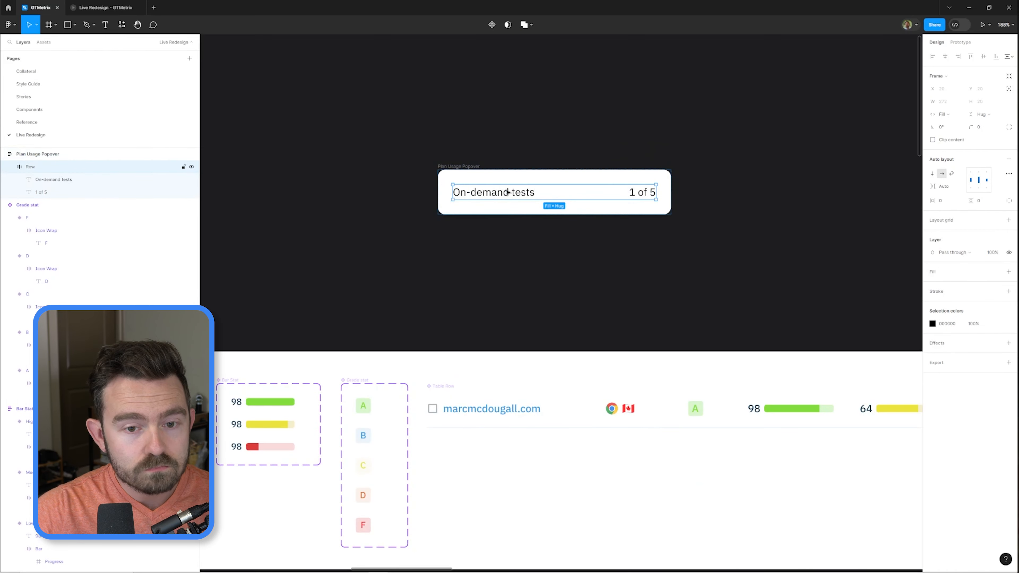
left_click(1008, 200)
left_click(979, 213)
type("10")
left_click(996, 303)
scroll(868, 408, "down", 4)
left_click(860, 410)
left_click(974, 318)
type("5")
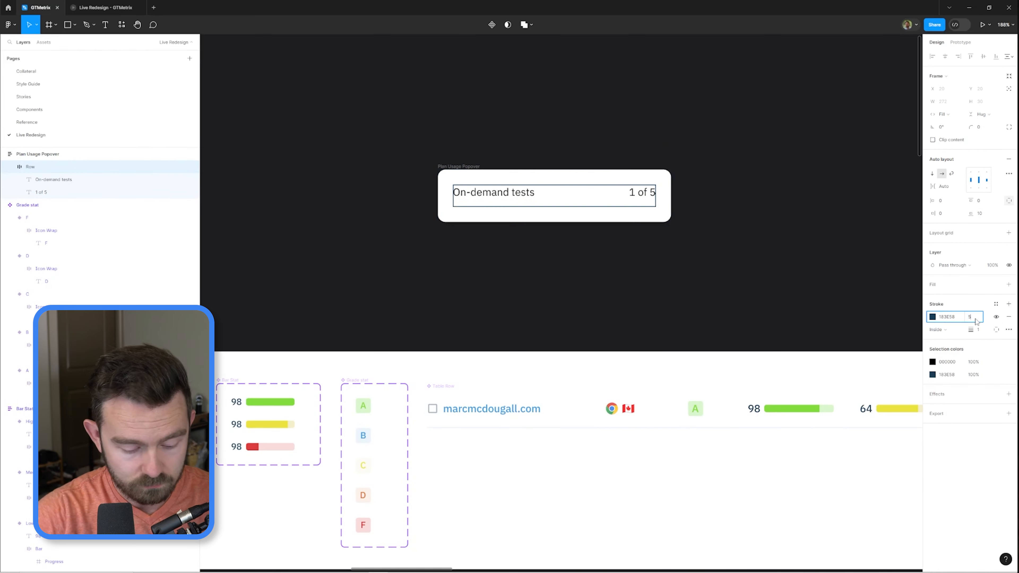
key("Return")
key("Return")
- Duplicate the row as "Monitored sites" with the value "0 of 1" and give both rows' values a bolder text style
key("ctrl+d")
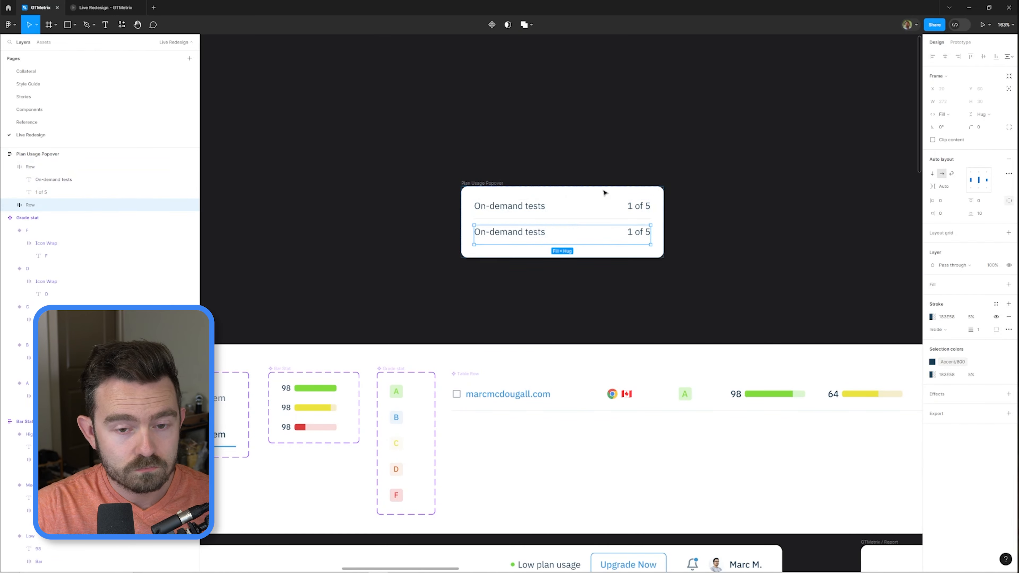
double_click(495, 232)
type("Monitored sites")
left_click(636, 232)
type("0 of 1")
key("Escape")
left_click(638, 205, "shift")
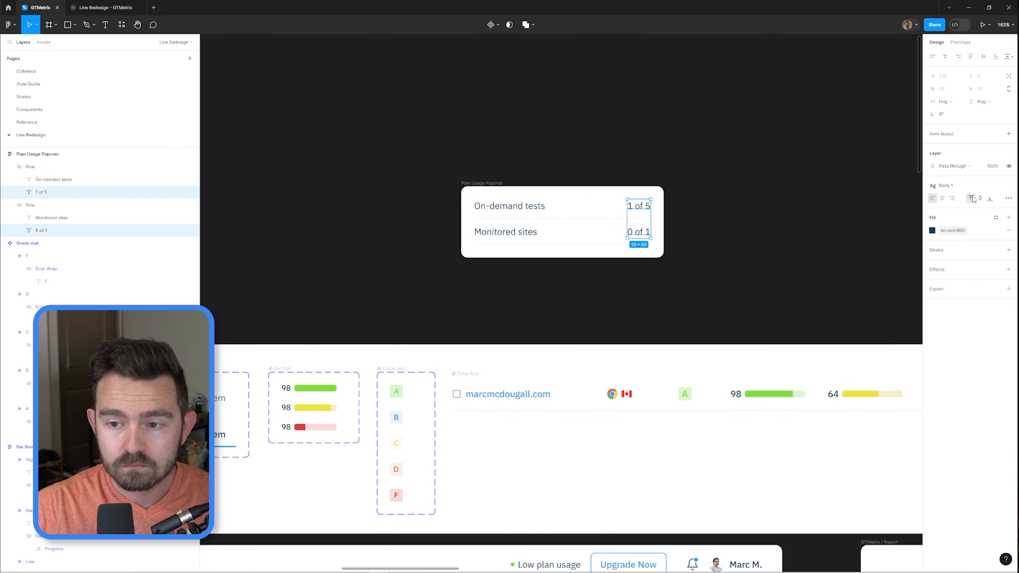
- Duplicate a row for the start of the popover, with the label "Account type" and the value "Basic"
scroll(557, 259, "up", 1)
key("ctrl+d")
double_click(506, 239)
type("Aco")
key("BackSpace")
type("count type")
double_click(639, 238)
type("Basic")
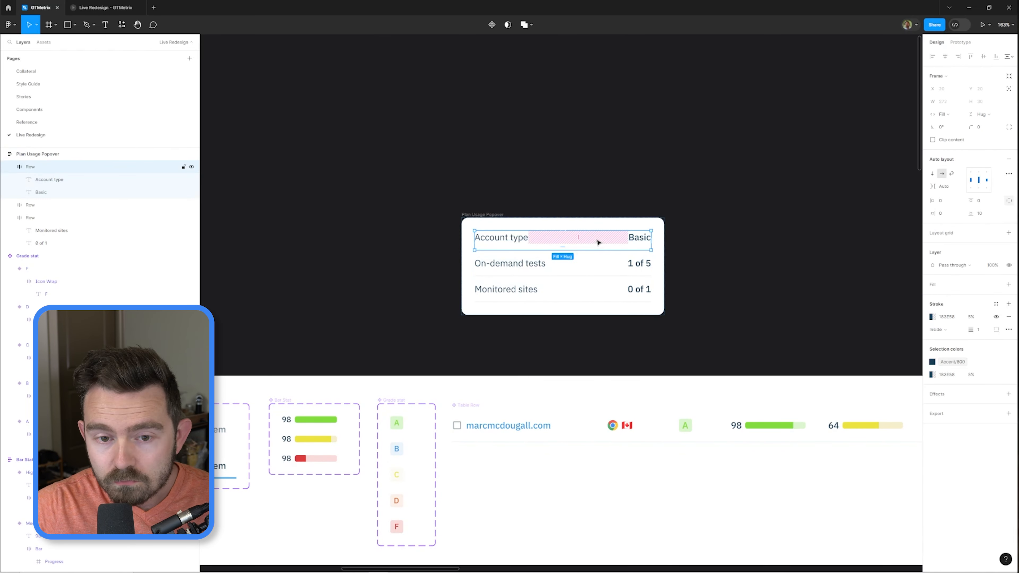
- Duplicate the Monitored sites row and change the copy to "Remaining API credits" with the value "1,337"
left_click(557, 291)
key("ctrl+d")
double_click(495, 315)
type("Remaining API credits")
double_click(638, 316)
type("1,337")
left_click(570, 316)
scroll(527, 286, "down", 3)
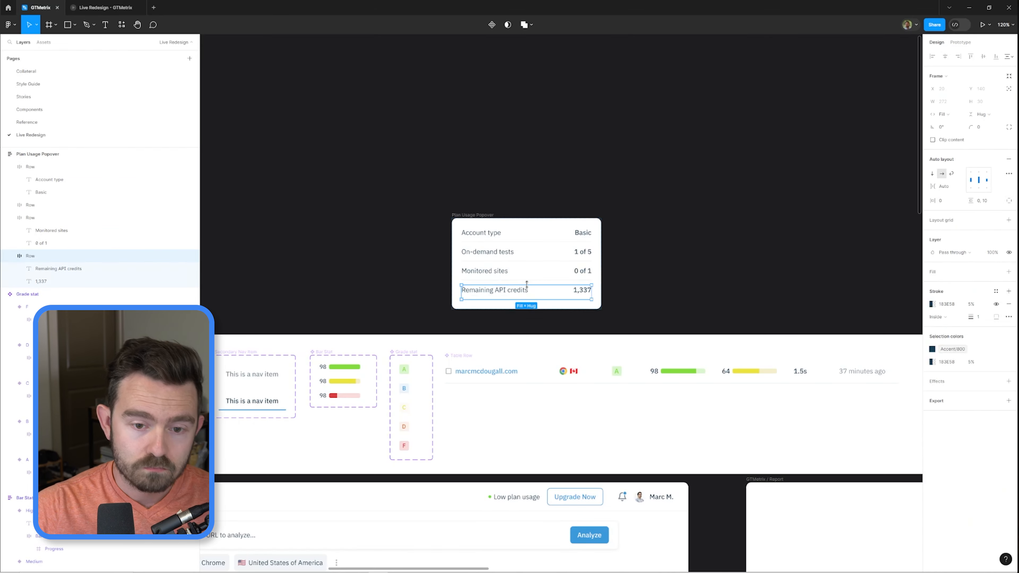
- Set the bottom padding of the Remaining API credits row to 0
left_click(1008, 201)
left_click(981, 214)
type("0")
- Add a "Plan Usage" title at the top of the popover in the Subtitle style with the Accent/800 fill
scroll(533, 207, "up", 3)
key("t")
left_click(585, 233)
type("Plan Usage")
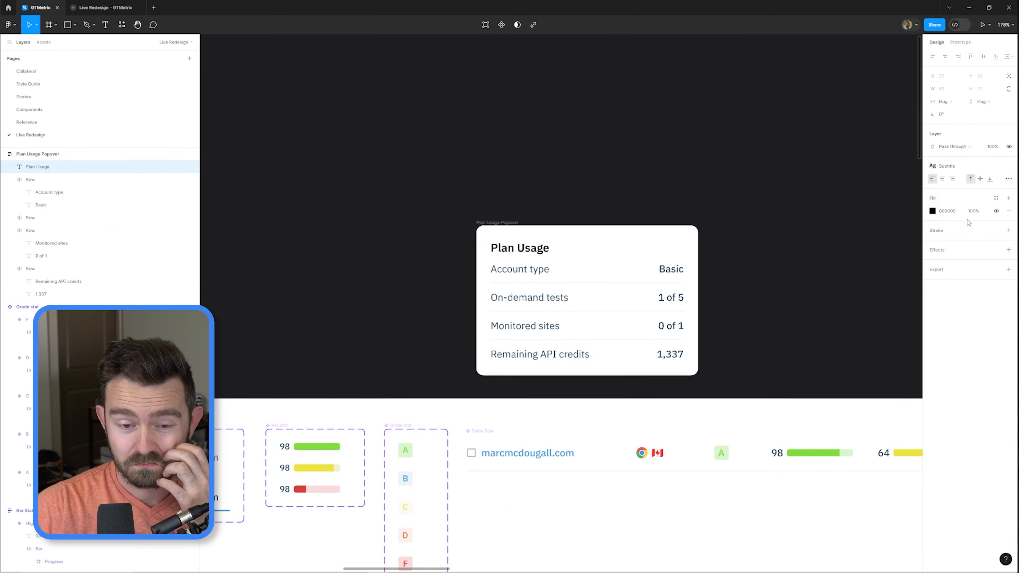
left_click(996, 198)
left_click(862, 245)
- Wrap the four popover rows in an auto layout frame named "Body" and set the popover's vertical spacing to 20
left_click(498, 222)
left_click(941, 186)
left_click(502, 273)
left_click(30, 218, "shift")
key("shift+a")
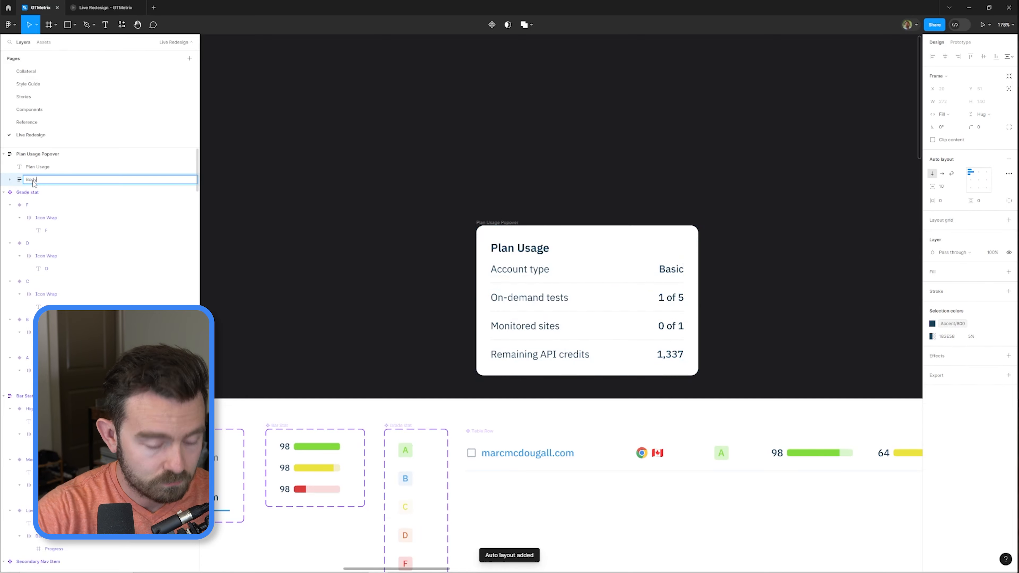
type("Body")
left_click(941, 186)
type("20")
- Move the Plan Usage popover into the dashboard's header frame and give it an absolute position
scroll(549, 198, "down", 3)
left_click_drag(528, 210, 574, 71)
key("ctrl+x")
left_click(657, 327)
key("ctrl+v")
left_click(1008, 88)
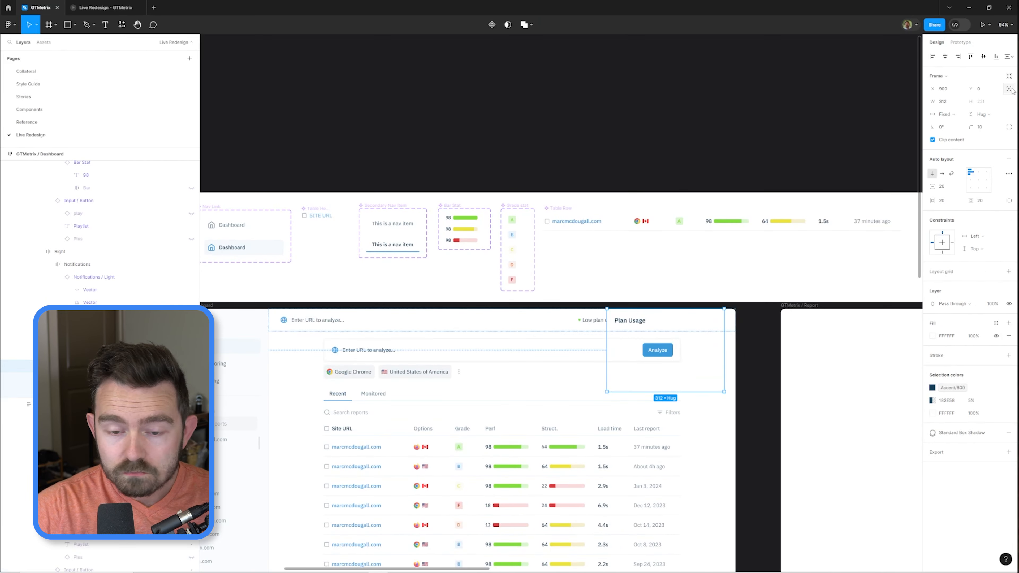
- Turn off content clipping on the header frame so the popover can extend beyond it
key("shift+Return")
left_click(932, 140)
left_click_drag(703, 348, 665, 348)
scroll(465, 416, "up", 2)
scroll(43, 263, "up", 4)
- Reorder the popover as the header's first layer and set the Main frame's canvas stacking to first on top
left_click(32, 277)
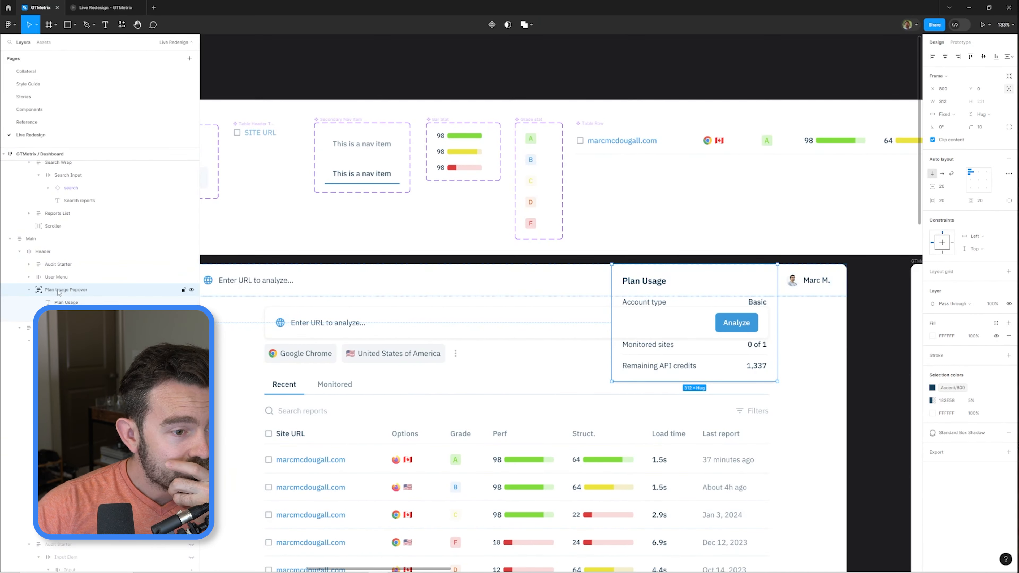
left_click_drag(61, 289, 57, 257)
left_click(31, 239)
left_click(1008, 174)
double_click(766, 329)
double_click(766, 331)
- Position the popover directly below the Low plan usage indicator, at about X 627 and Y 41
left_click(76, 266)
left_click_drag(660, 285, 568, 306)
scroll(569, 281, "down", 3)
left_click(756, 315)
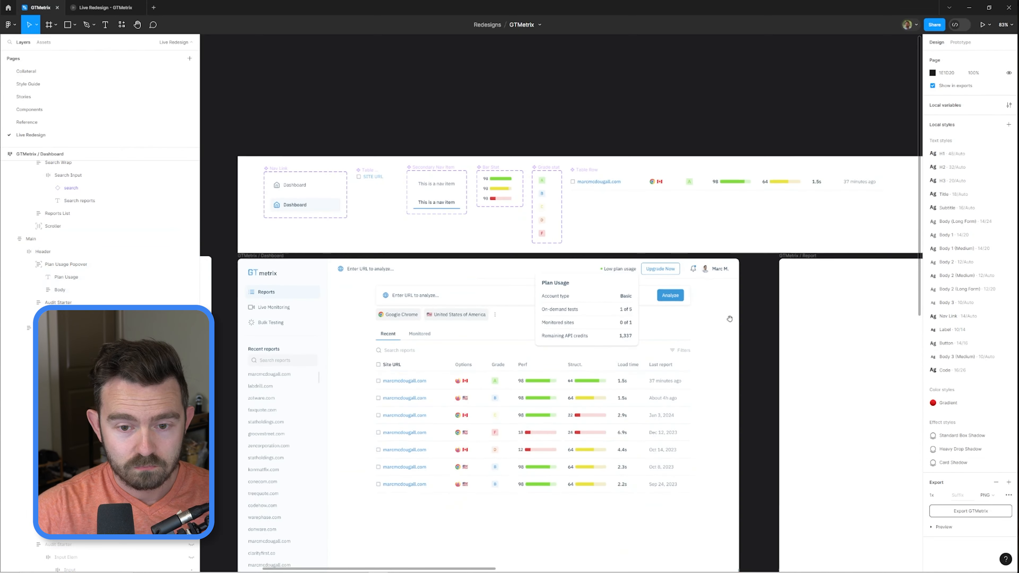
scroll(660, 334, "up", 2)
left_click_drag(740, 313, 766, 324)
scroll(764, 341, "up", 4)
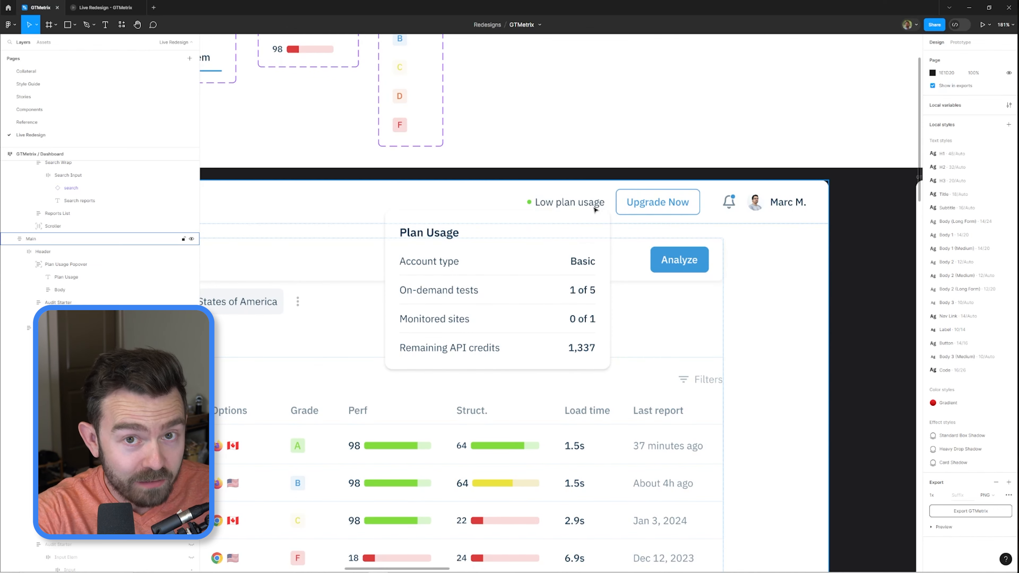
left_click(527, 269)
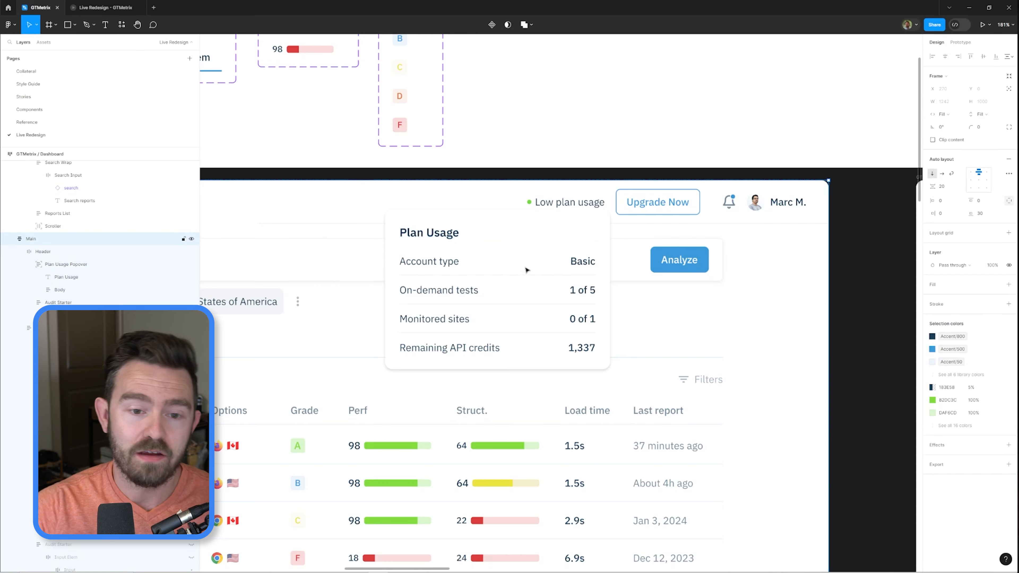
left_click(452, 239)
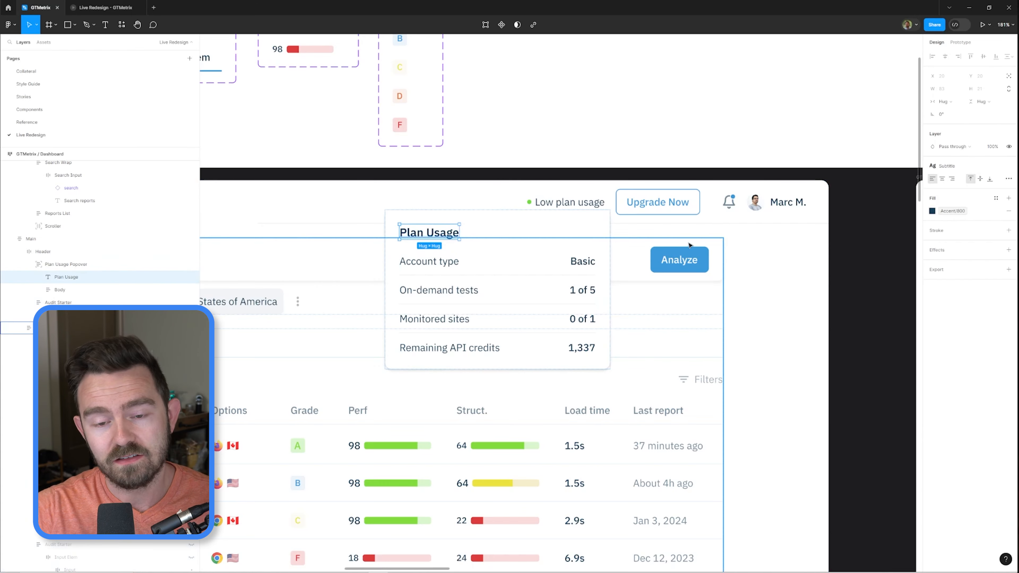
key("Escape")
left_click(432, 232, "ctrl")
scroll(748, 255, "down", 2)
left_click_drag(749, 255, 788, 258)
- Set the opacity of the popover's four row labels to 80%
left_click(650, 264, "ctrl")
left_click(525, 264, "ctrl")
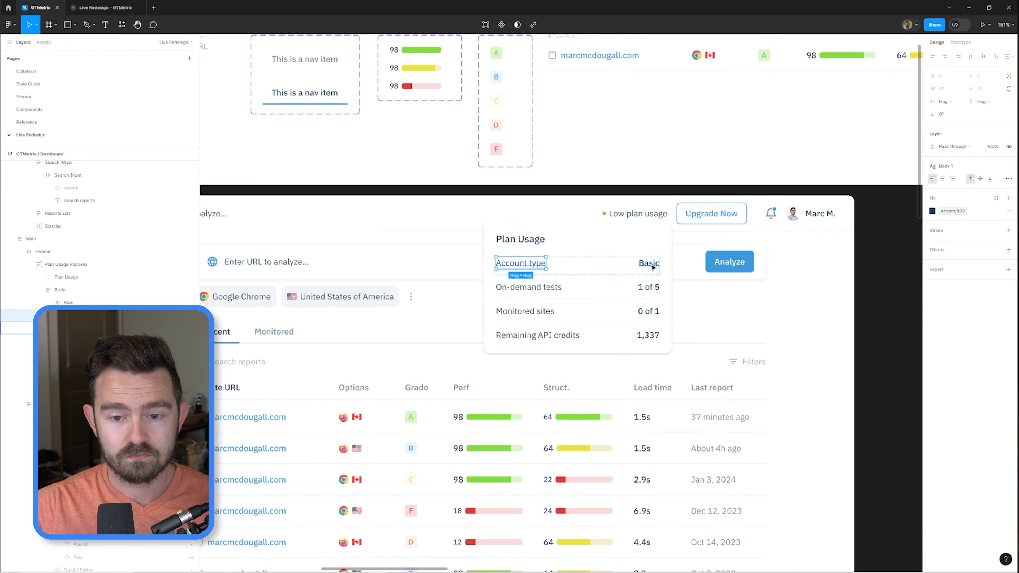
left_click(533, 287, "ctrl+shift")
left_click(536, 312, "ctrl+shift")
left_click(563, 336, "ctrl+shift")
key("8")
- Switch the popover's four row values to the regular Body 1 text style
left_click(654, 264, "ctrl")
left_click(652, 288, "ctrl+shift")
left_click(652, 312, "ctrl+shift")
left_click(651, 336, "ctrl+shift")
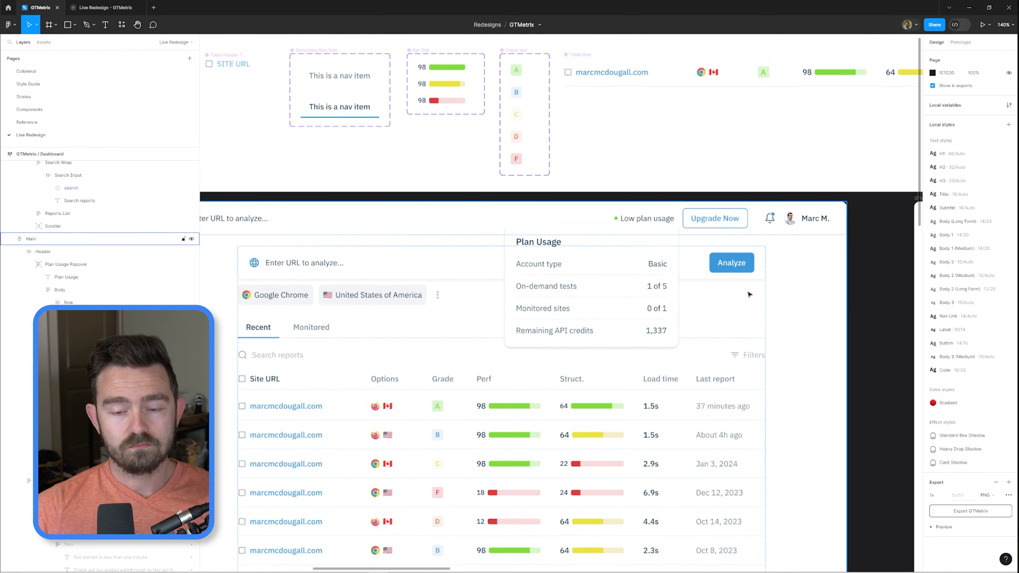
- Detach the popover's shadow style and adjust its two drop shadows to make the shadow softer
scroll(707, 360, "up", 3)
left_click(657, 372, "ctrl")
left_click(996, 446)
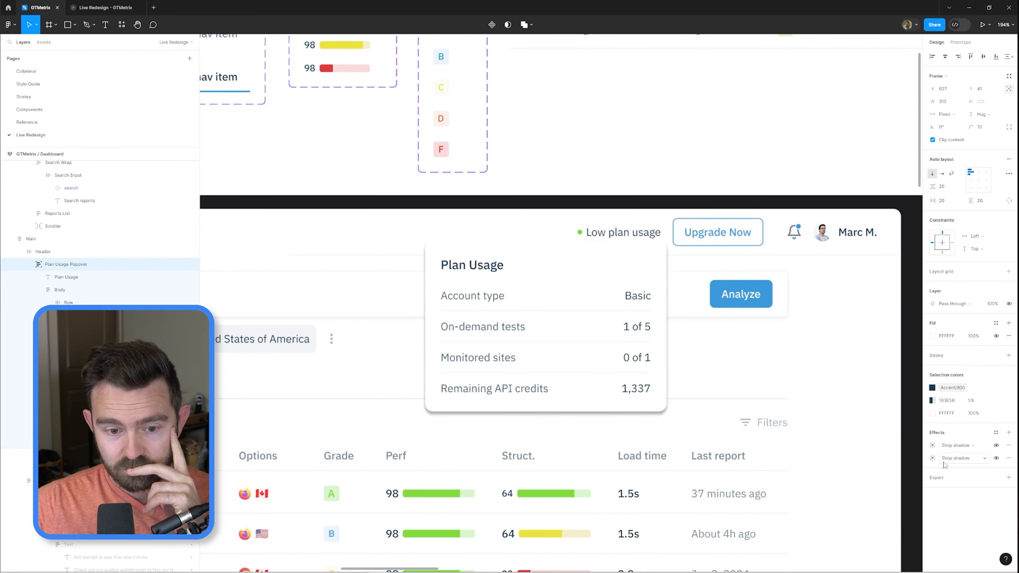
left_click(932, 458)
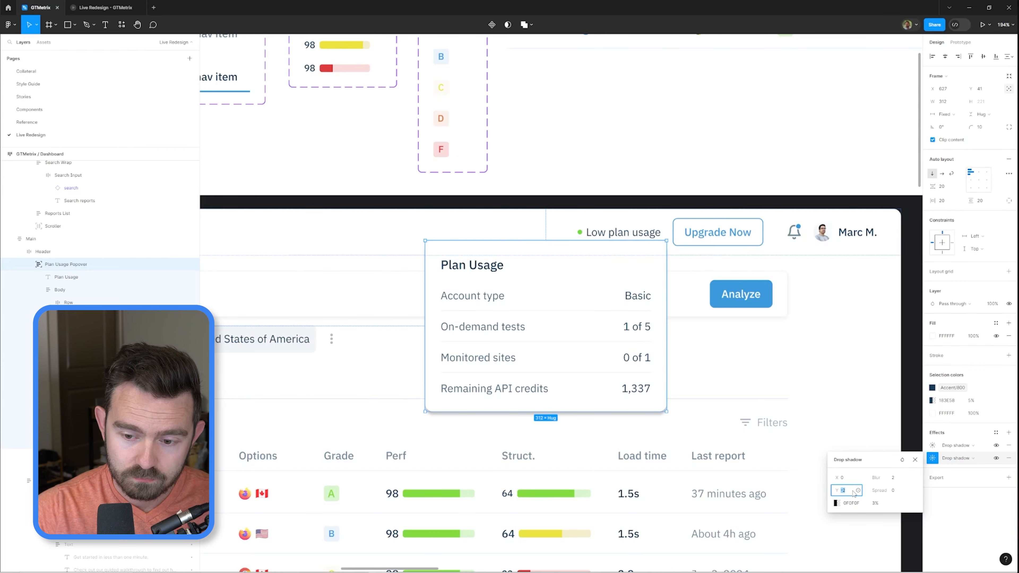
left_click(932, 445)
scroll(762, 157, "down", 5)
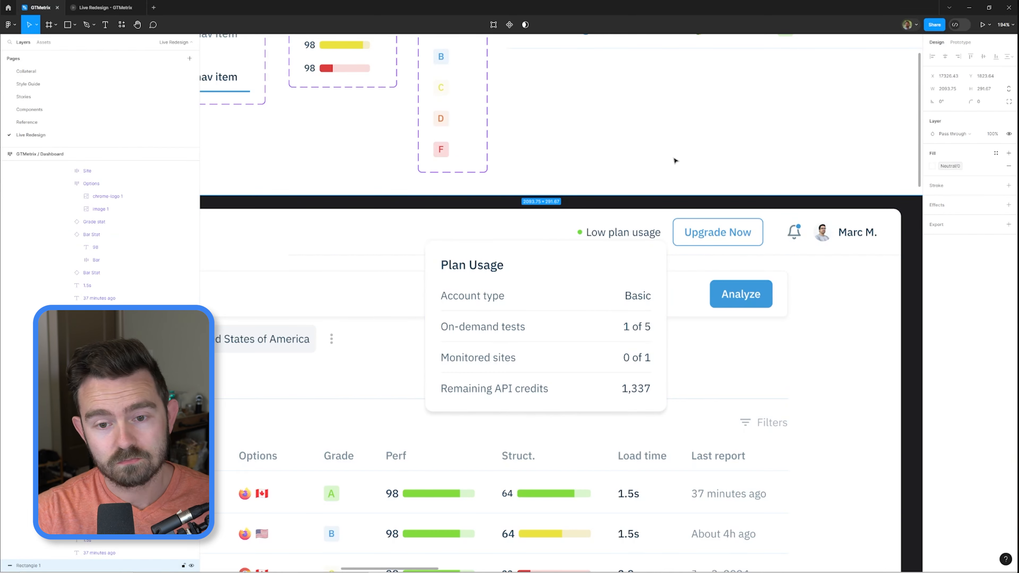
left_click(697, 146)
left_click_drag(698, 146, 645, 186)
scroll(630, 248, "up", 3)
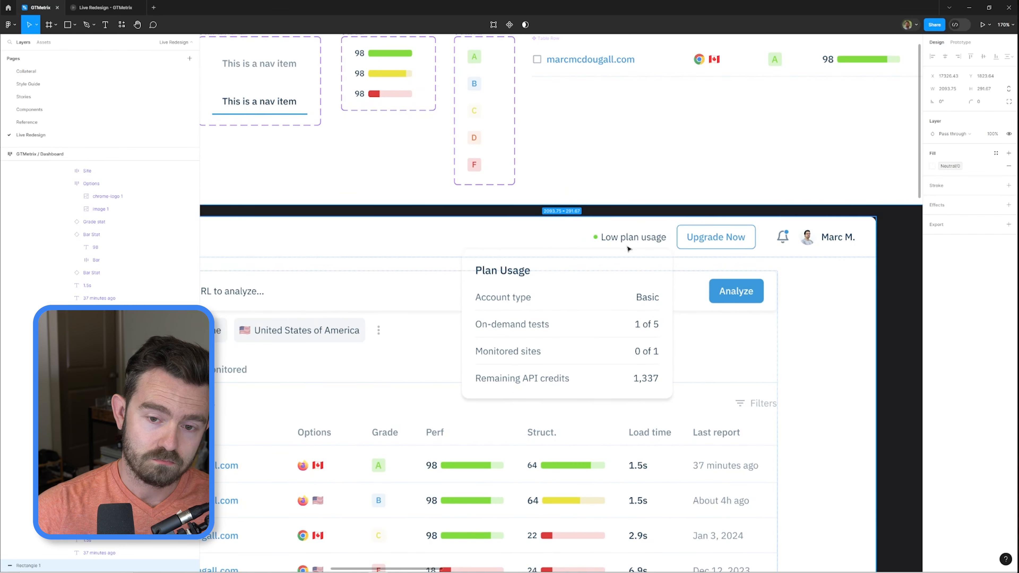
- Widen the "Basic" value's text box in the popover to a fixed width of about 48
scroll(630, 245, "down", 1)
scroll(638, 321, "up", 4)
left_click(667, 266, "ctrl")
scroll(668, 266, "down", 1)
left_click_drag(650, 260, 634, 260)
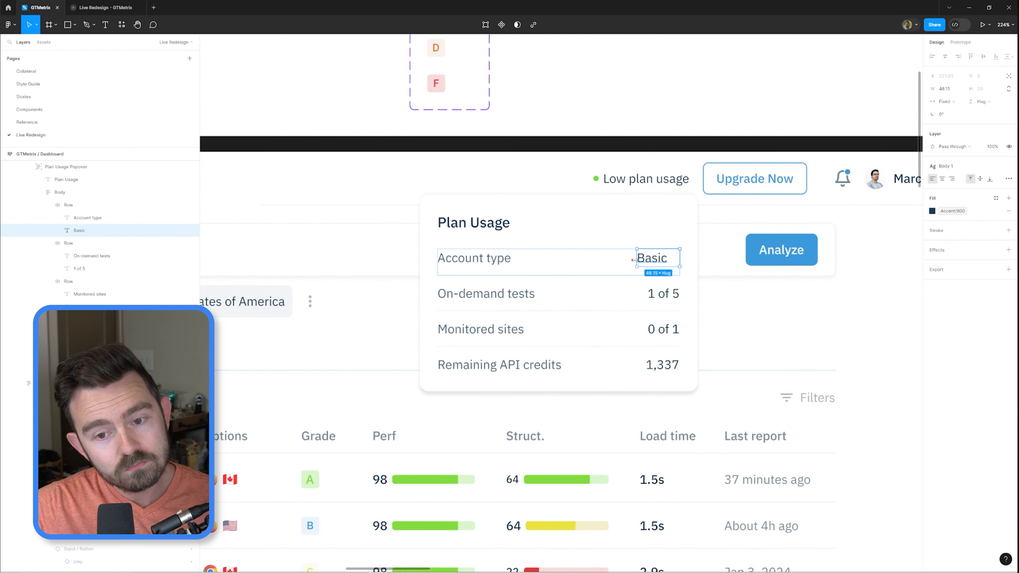
key("Return")
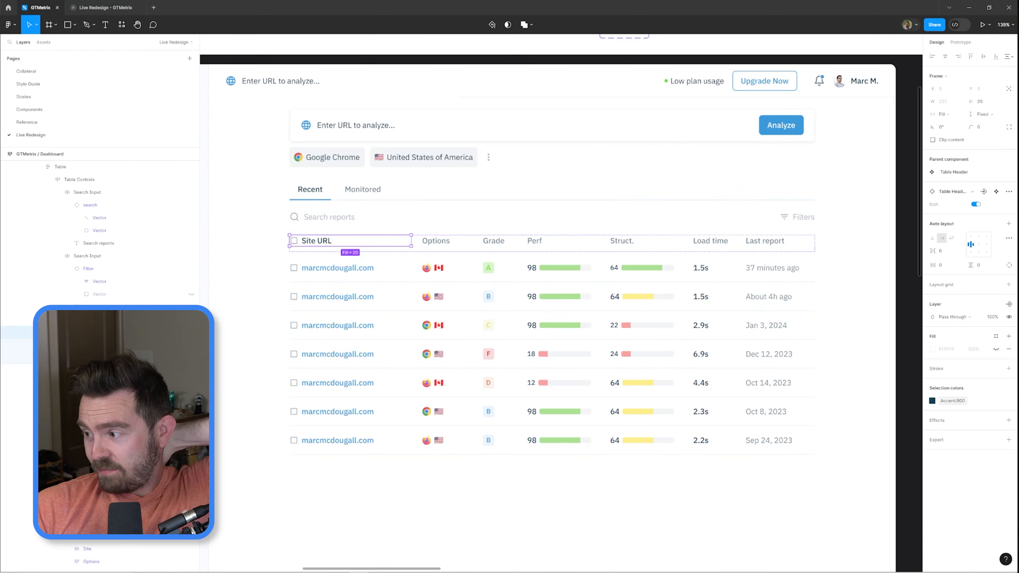
- Set the width of the Site URL header cell in the reports table to 180
left_click(469, 229)
scroll(469, 230, "down", 1)
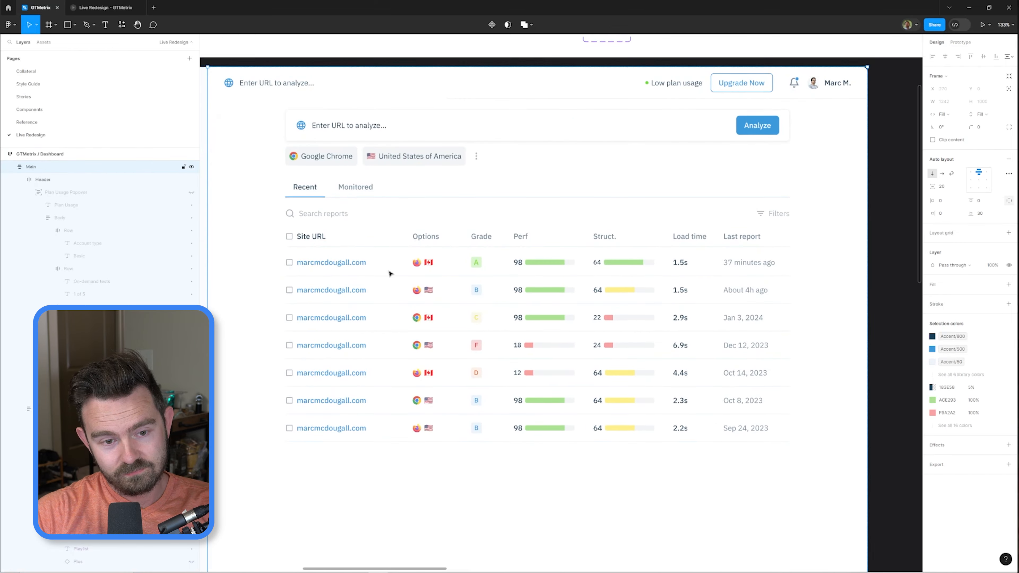
left_click(332, 238, "ctrl")
left_click(946, 101)
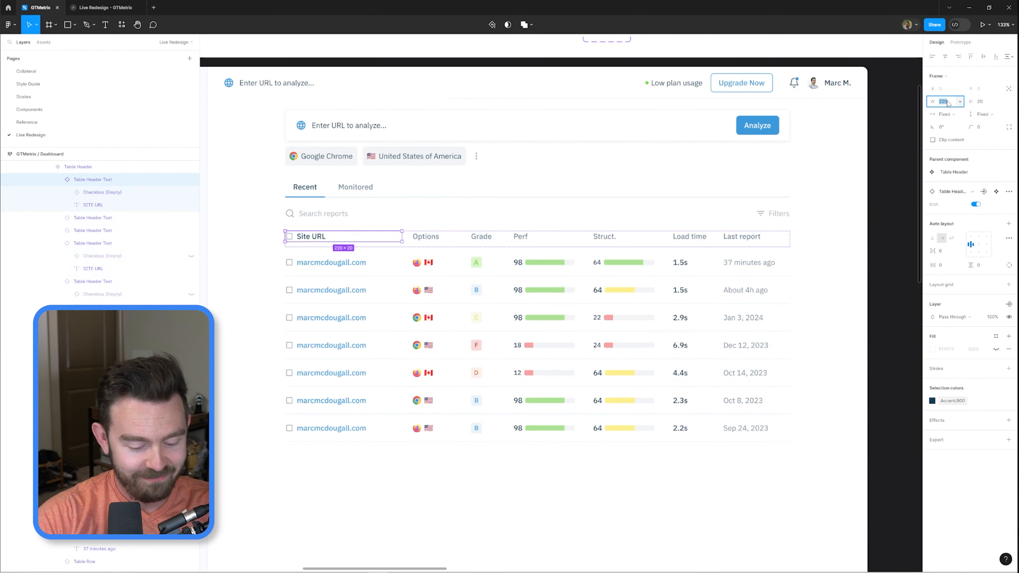
type("200")
key("Return")
- Make the Last report header cell fill the remaining table width
scroll(696, 229, "up", 1)
left_click(724, 237, "ctrl")
left_click(945, 114)
left_click(947, 140)
- Try a width of 150 for the Site cell in the main Table Row component
double_click(346, 276)
left_click(996, 160)
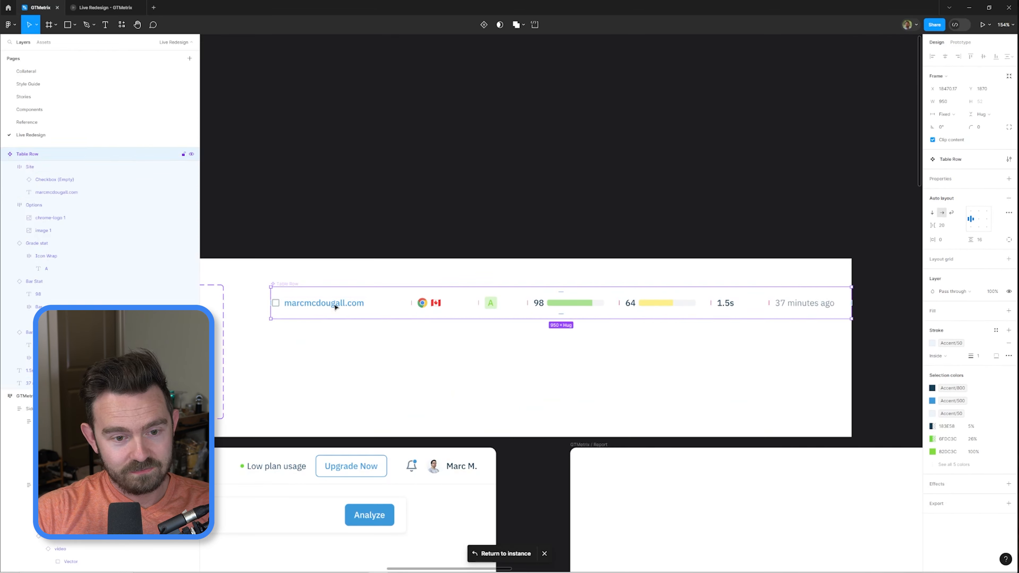
left_click(335, 305, "ctrl")
left_click(946, 101)
type("150")
key("Return")
scroll(448, 298, "up", 2)
left_click(448, 297)
left_click(449, 254, "ctrl")
left_click(449, 293, "ctrl")
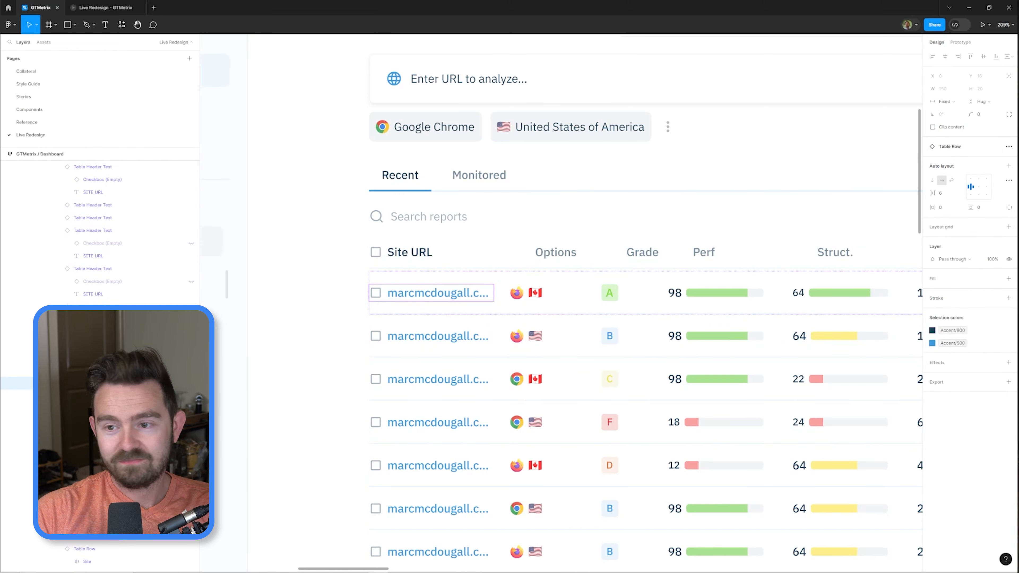
- Set the width of the Site cell in the main Table Row component to 180
left_click(448, 307, "ctrl")
left_click(996, 160)
left_click(312, 302, "ctrl")
left_click(947, 102)
type("180")
key("Return")
- Make the last-report time text in the Table Row component fill the remaining width
left_click(818, 304, "ctrl")
left_click(944, 102)
left_click(948, 127)
scroll(601, 301, "down", 4)
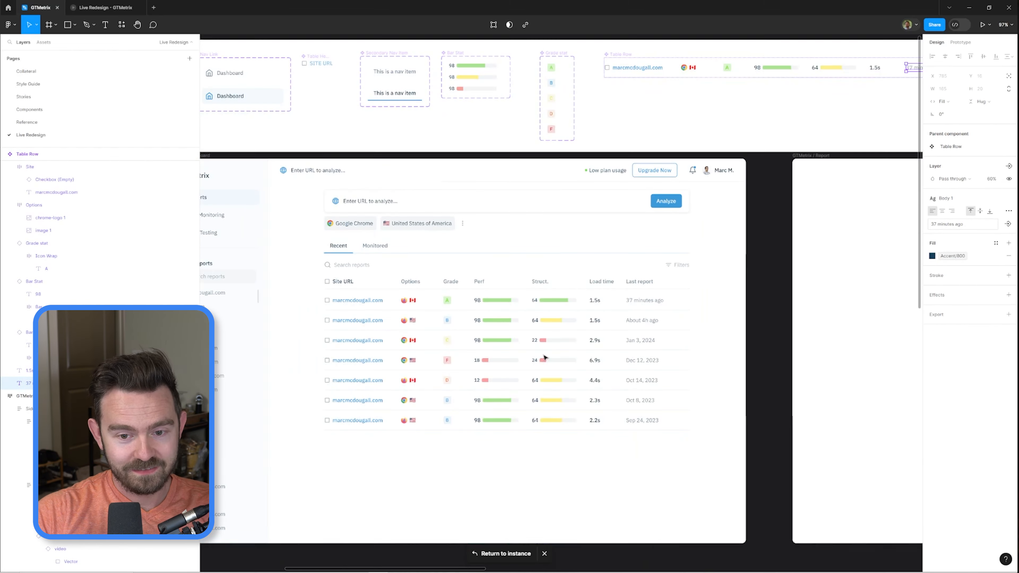
- Wrap the main Table Row component's last-report text in an auto layout frame named "Time"
scroll(572, 408, "up", 2)
left_click(591, 325, "ctrl")
left_click(591, 340, "ctrl")
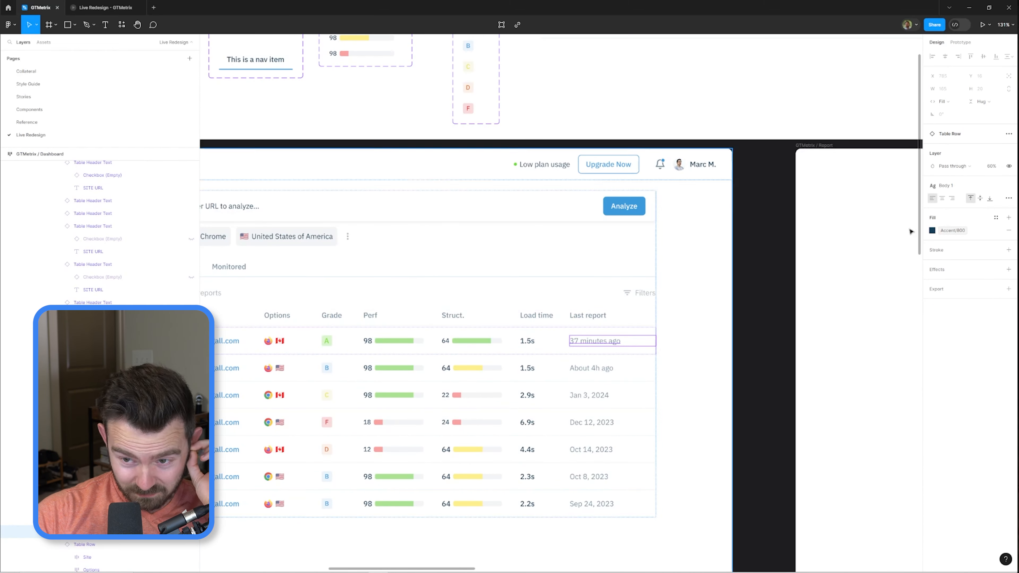
left_click(604, 348, "ctrl")
left_click(996, 159)
left_click(748, 303, "ctrl")
key("shift+a")
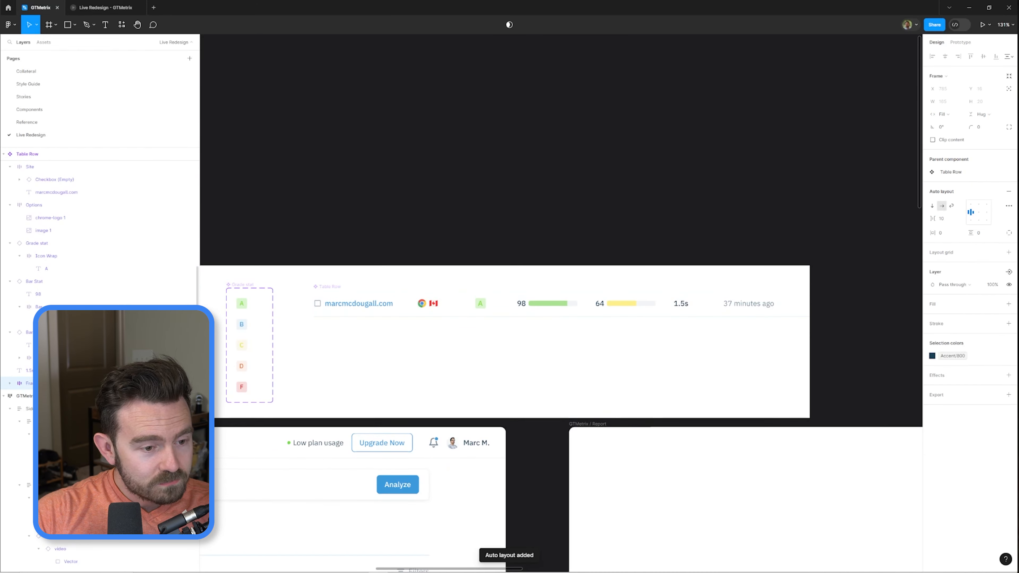
double_click(29, 383)
type("Time")
key("Return")
- Give the Time frame and the table's Last report header cell a left padding of 40 each
left_click(1009, 233)
type("40")
key("Return")
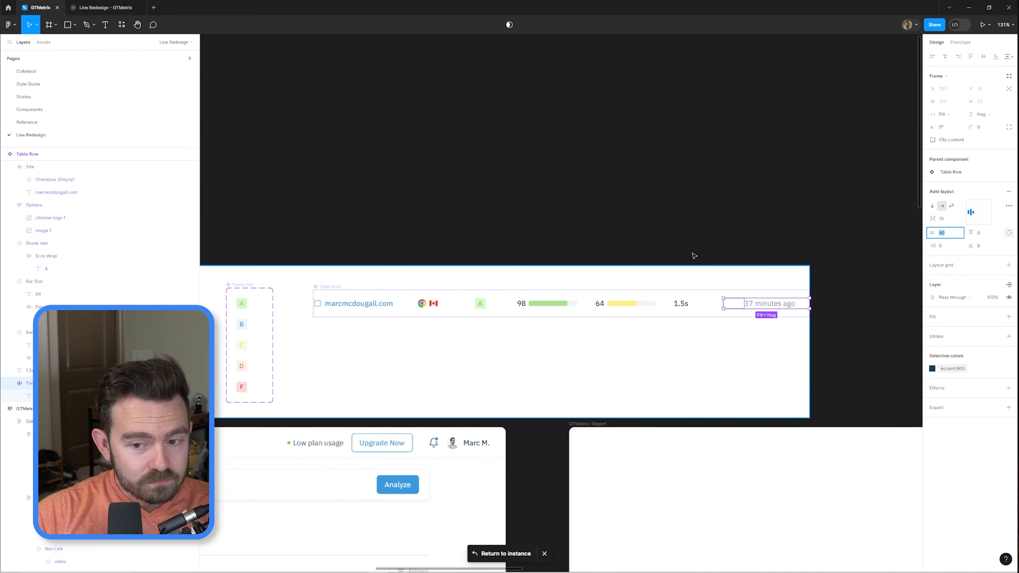
left_click(505, 553)
left_click(762, 278, "ctrl")
left_click(1009, 278)
type("40")
key("Return")
left_click(902, 331)
scroll(866, 334, "up", 1)
scroll(866, 334, "left", 1)
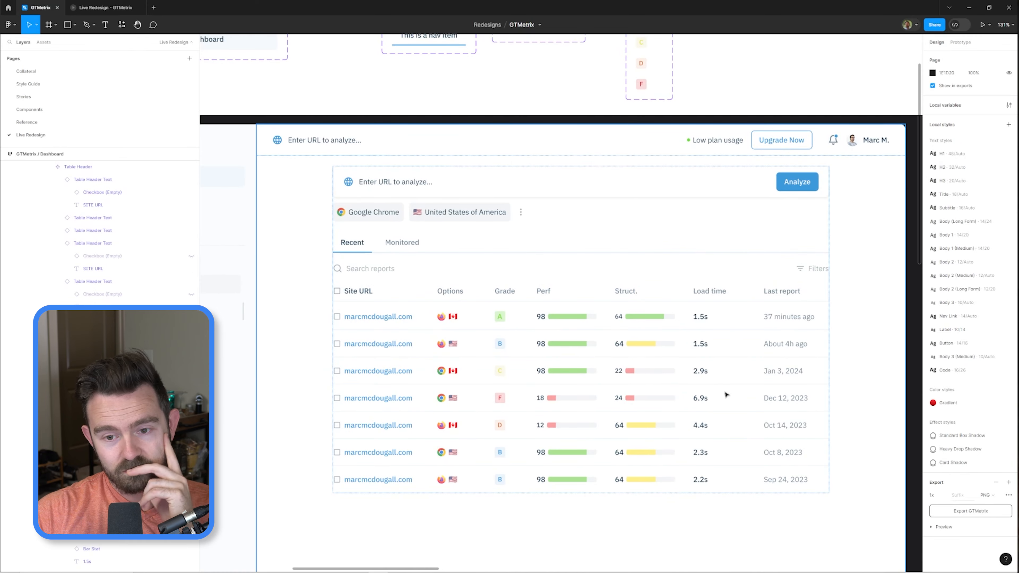
- Set the Site URL header cell's right padding to 15 and undo the accidental opacity change
left_click(877, 368)
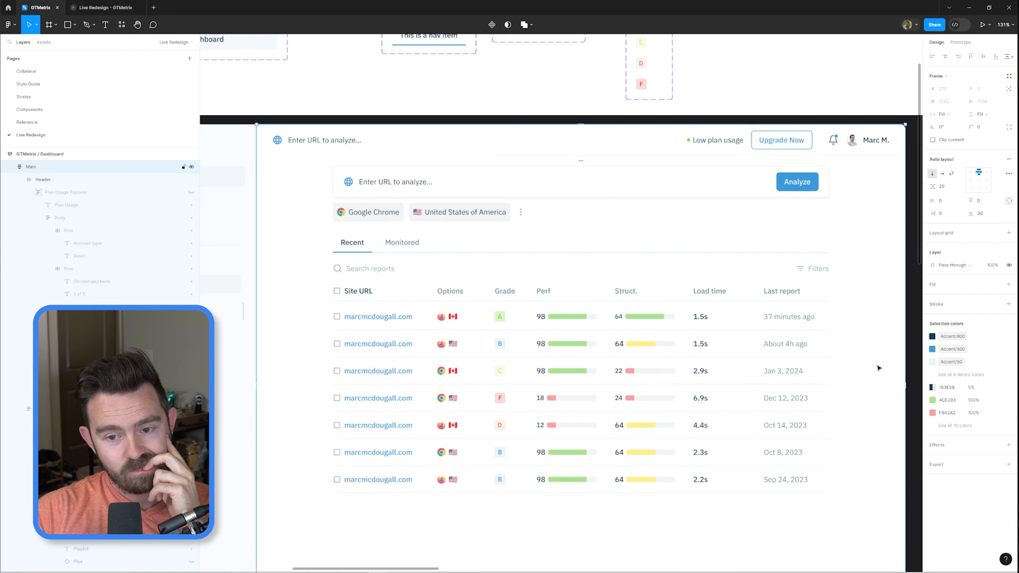
left_click(453, 260, "ctrl")
left_click(377, 291, "ctrl")
left_click(1010, 266)
key("4")
key("0")
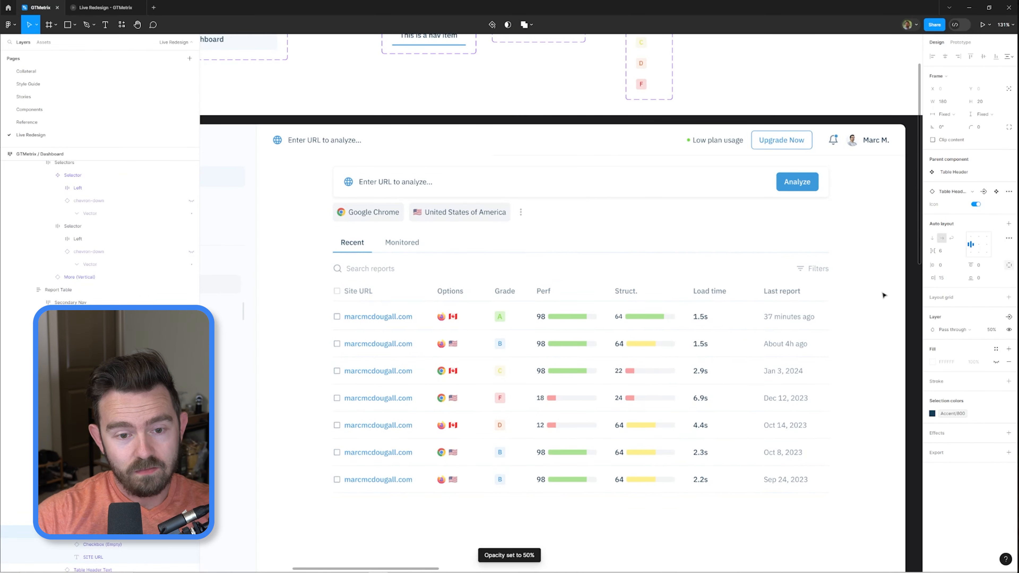
key("ctrl+z")
- Widen the main Table Row component's Site cell and the Site URL header cell to 195
left_click(749, 317, "ctrl")
left_click(995, 159)
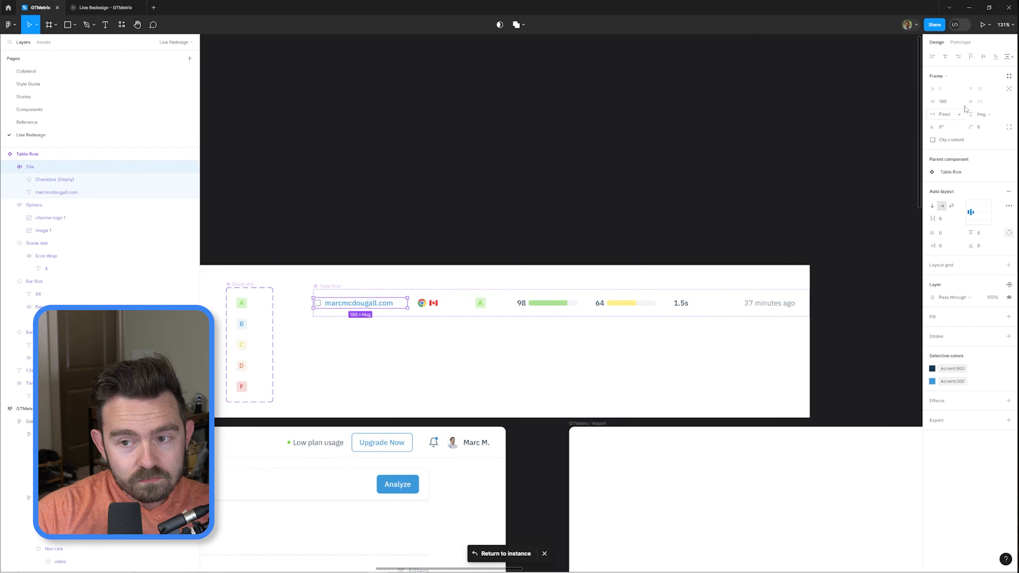
left_click(346, 280, "ctrl")
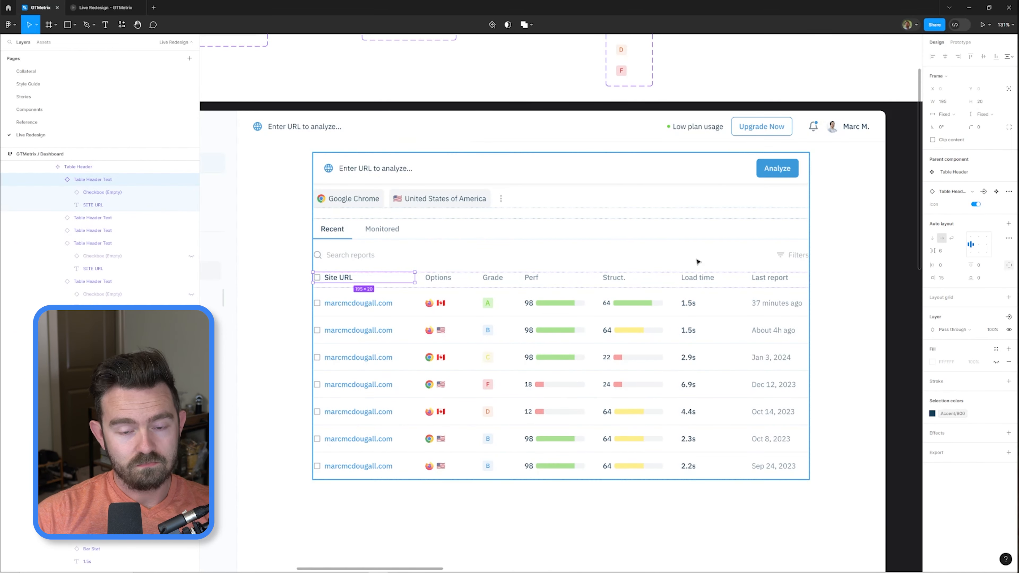
key("Escape")
scroll(698, 261, "down", 1)
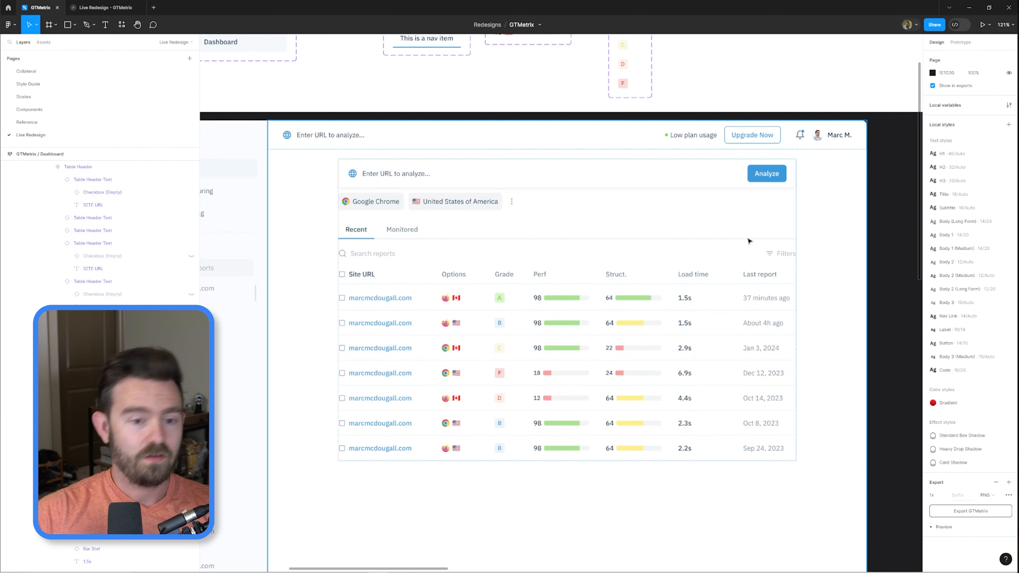
scroll(523, 281, "up", 2)
scroll(612, 291, "down", 2)
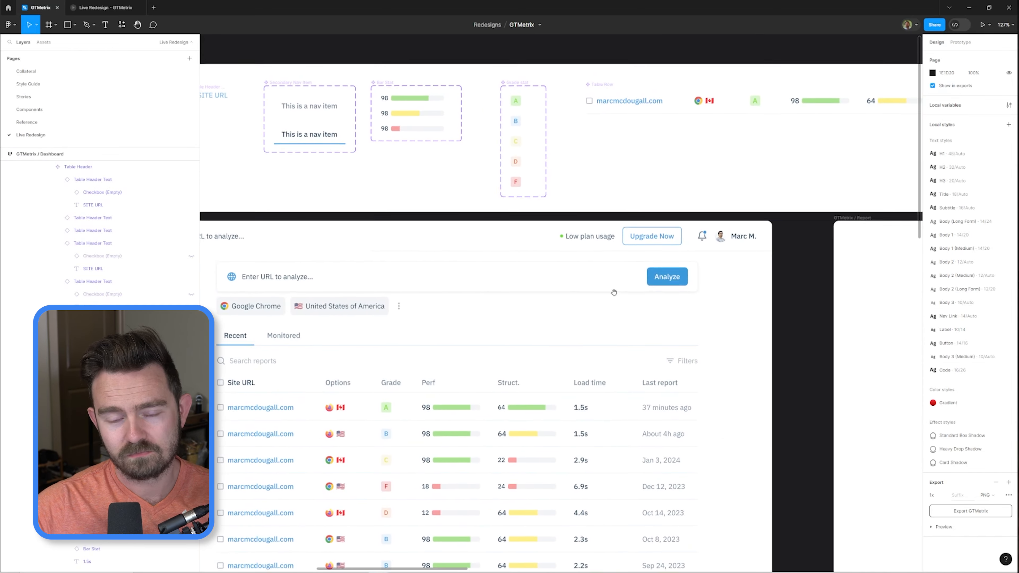
left_click(797, 254, "ctrl")
scroll(738, 252, "up", 3)
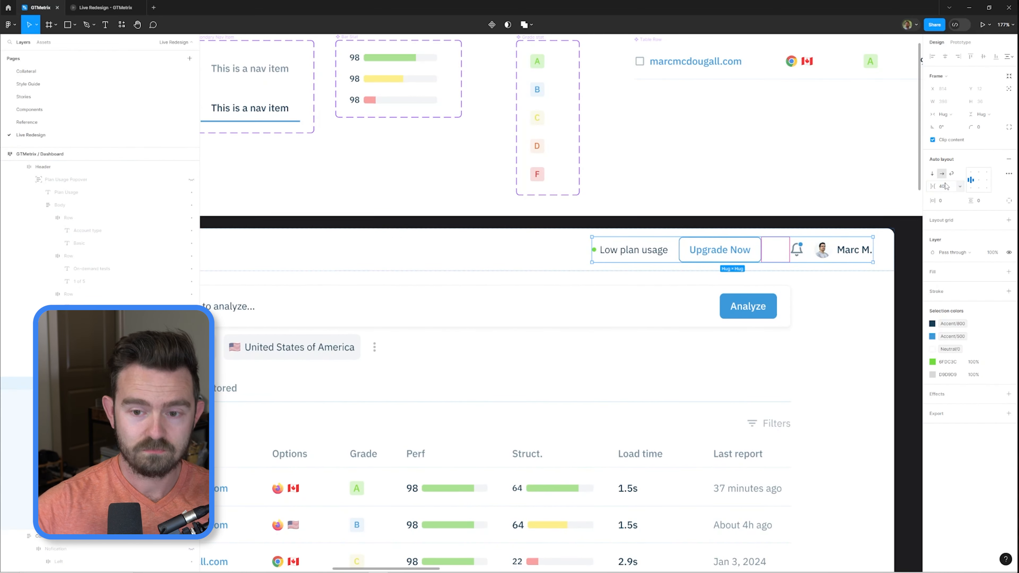
key("ctrl+Tab")
key("ctrl+Tab")
left_click(500, 309, "ctrl")
key("Escape")
scroll(772, 313, "down", 2)
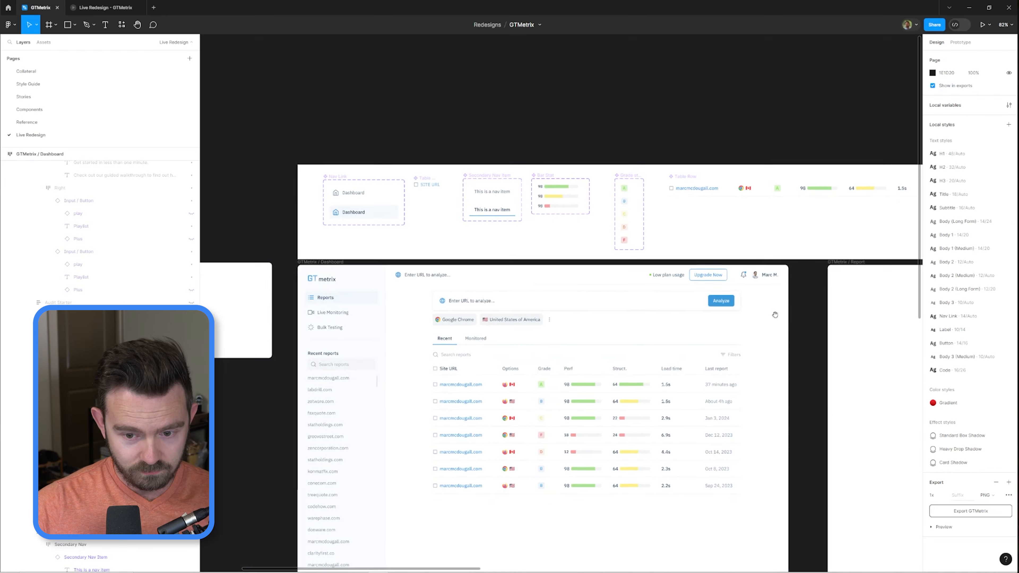
- Show the hidden Plan Usage popover again and nudge it 10 to the left, to X 619
left_click_drag(773, 312, 688, 220)
left_click(527, 185, "ctrl")
scroll(161, 225, "up", 1)
left_click(192, 232)
scroll(554, 222, "up", 7)
left_click(626, 236, "ctrl")
key("shift+Left")
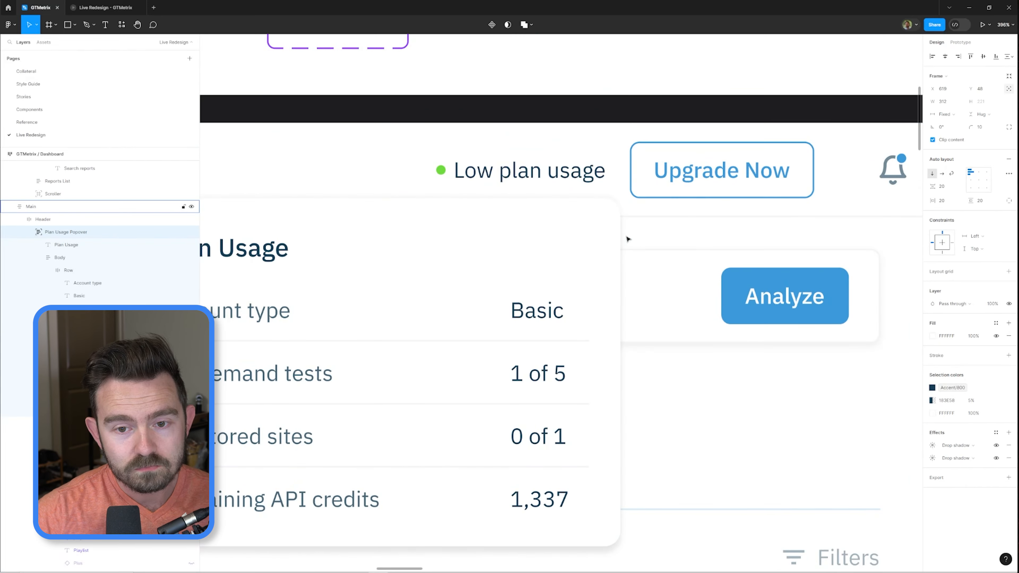
- Move the Reference, Iconography and Custom Components sections farther right to make room beside the Report frame
key("Escape")
scroll(671, 369, "down", 6)
scroll(683, 314, "down", 7)
left_click_drag(678, 211, 433, 192)
left_click_drag(710, 332, 416, 197)
key("shift+Right")
key("shift+Right")
key("shift+Right")
key("shift+Right")
key("shift+Right")
key("shift+Right")
key("shift+Right")
key("shift+Right")
key("shift+Right")
key("shift+Right")
key("shift+Right")
key("shift+Right")
key("shift+Right")
key("shift+Right")
key("shift+Right")
key("shift+Right")
key("shift+Right")
key("shift+Right")
key("shift+Right")
key("shift+Right")
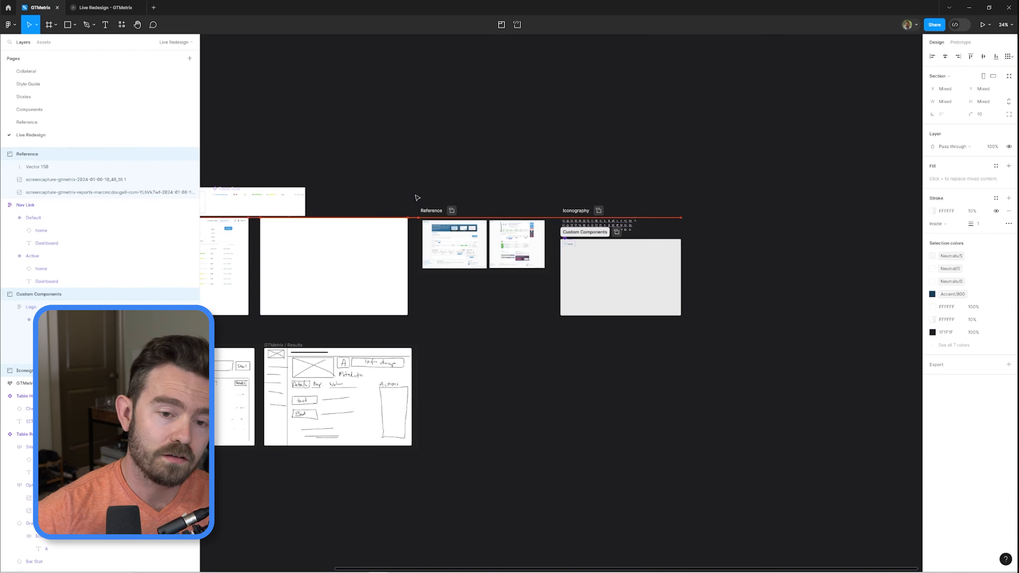
- Move the GTMetrix / Report frame to the right to open a gap next to the Dashboard frame
key("Escape")
scroll(416, 201, "up", 4)
left_click(416, 230)
key("shift+Right")
key("shift+Right")
key("shift+Right")
key("shift+Right")
key("shift+Right")
key("shift+Right")
key("shift+Right")
key("shift+Right")
key("shift+Right")
key("shift+Right")
key("shift+Right")
key("shift+Right")
key("shift+Right")
key("shift+Right")
key("shift+Right")
key("shift+Right")
key("shift+Right")
key("shift+Right")
key("shift+Right")
key("shift+Right")
key("shift+Left")
key("shift+Left")
key("shift+Left")
key("shift+Left")
key("shift+Left")
key("shift+Left")
- Move the Plan Usage Popover out of the Dashboard into the gap before the Report frame, aligned with the frames' upper edges at Y 2133
scroll(566, 273, "up", 3)
left_click(568, 266, "ctrl")
left_click_drag(298, 274, 450, 262)
scroll(753, 263, "down", 3)
left_click_drag(547, 300, 570, 300)
scroll(232, 274, "up", 3)
left_click_drag(482, 217, 482, 216)
key("alt")
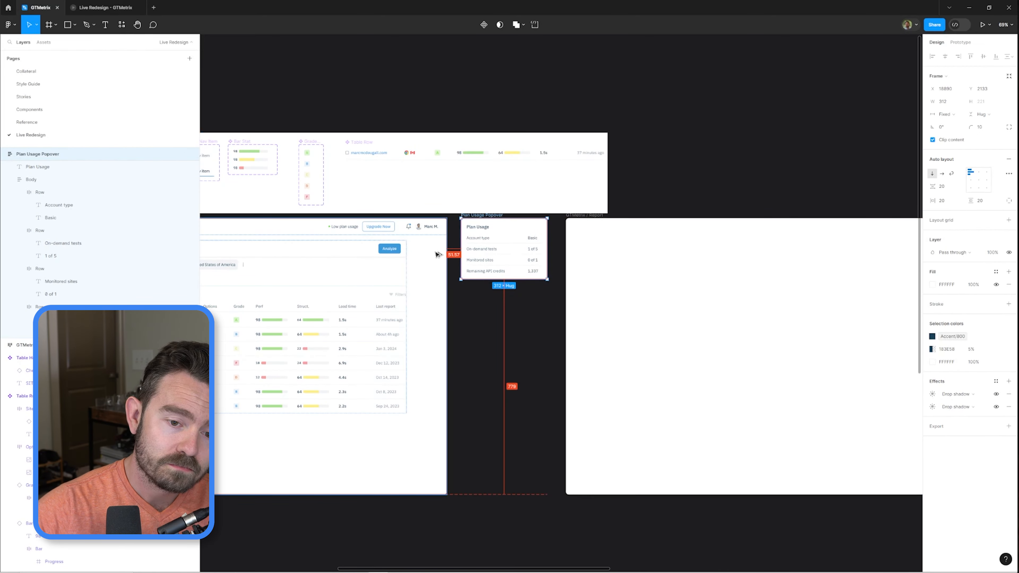
- Nudge the GTMetrix / Report frame left to even out its gap to the Plan Usage Popover
left_click(582, 217)
key("shift+Left")
key("shift+Left")
left_click(481, 216)
left_click(594, 217)
scroll(626, 218, "down", 7)
left_click_drag(634, 218, 334, 217)
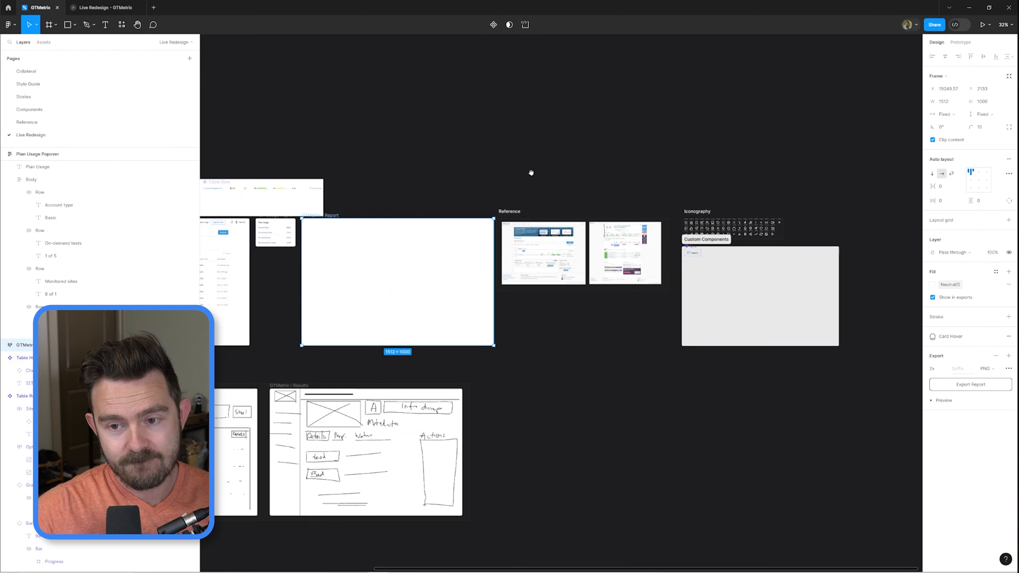
- Add a While hovering prototype interaction to the header's Low plan usage indicator that opens the Plan Usage Popover as an overlay
left_click(508, 211)
scroll(642, 201, "up", 4)
left_click(580, 200)
left_click_drag(256, 198, 728, 257)
scroll(451, 269, "up", 6)
left_click(545, 225, "ctrl")
key("shift+e")
left_click(682, 277)
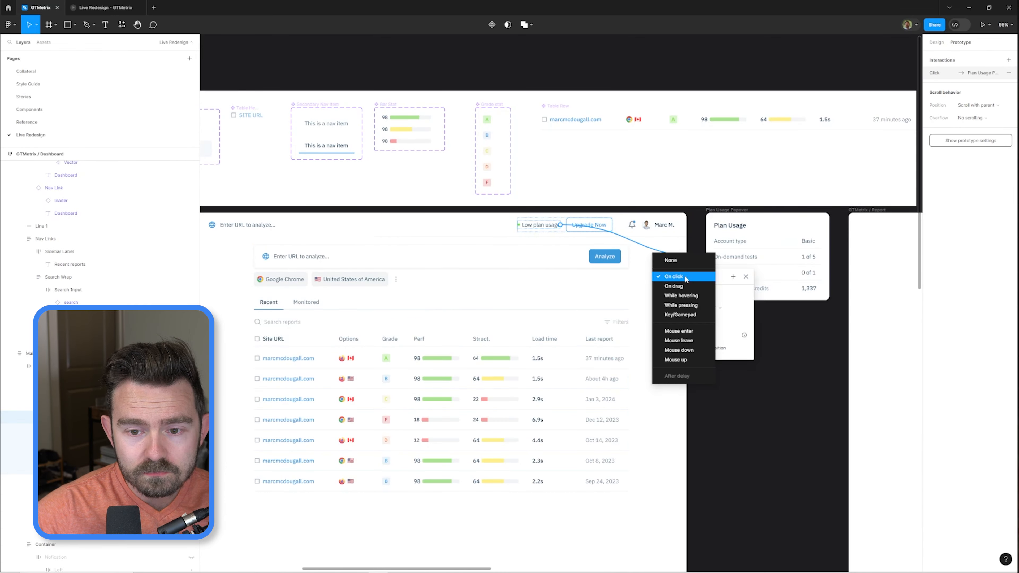
left_click(683, 295)
left_click(693, 382)
- Set the overlay's position to Manual and place the Plan Usage Popover just below the Low plan usage indicator
left_click(694, 348)
left_click(699, 421)
scroll(554, 253, "up", 5)
left_click_drag(554, 253, 437, 265)
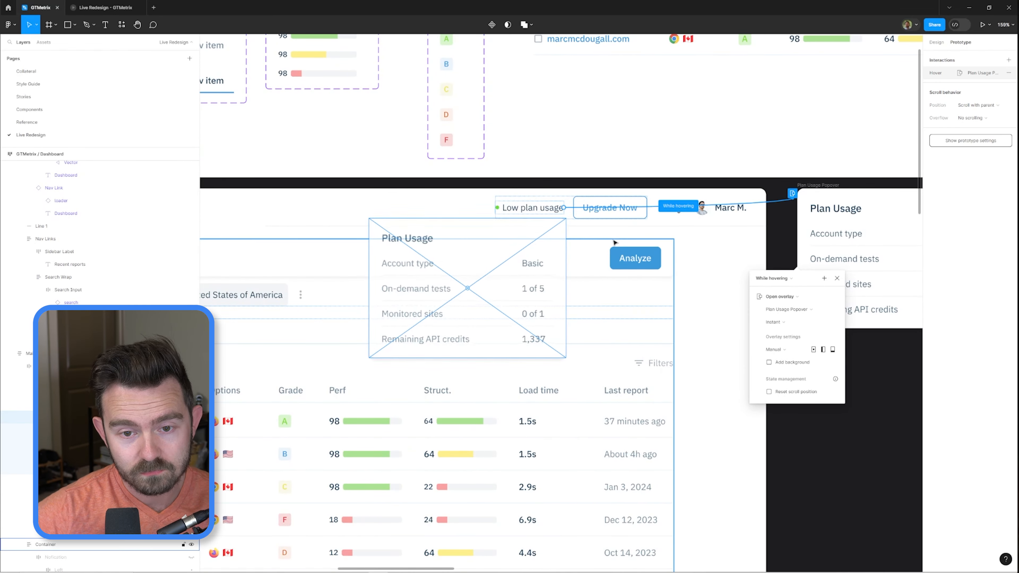
- Examine the dashboard in the prototype preview at fitted and 100% zoom, including the Low plan usage hover popover
left_click(394, 207)
left_click(105, 7)
mouse_move(716, 53)
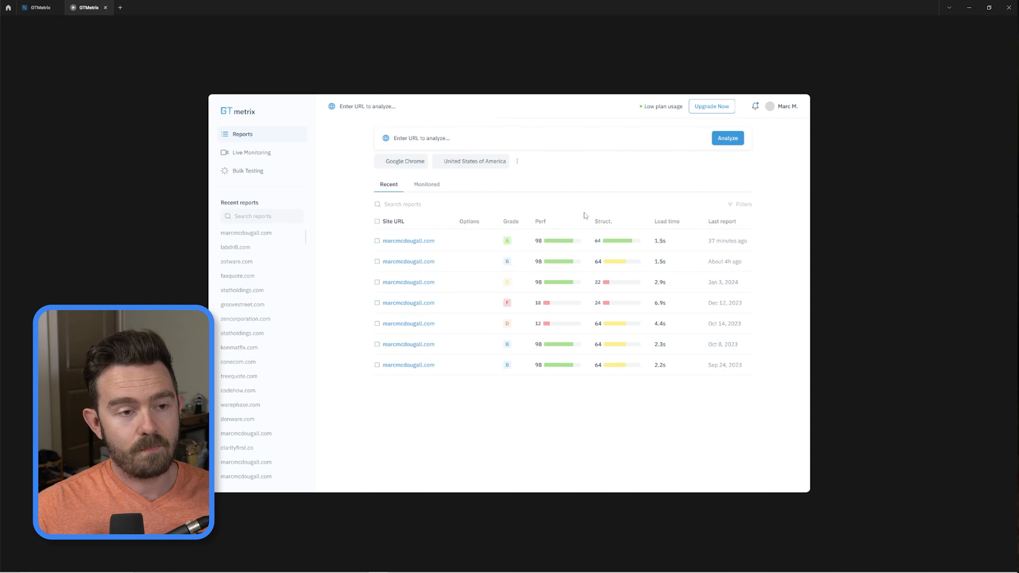
key("f")
key("z")
key("z")
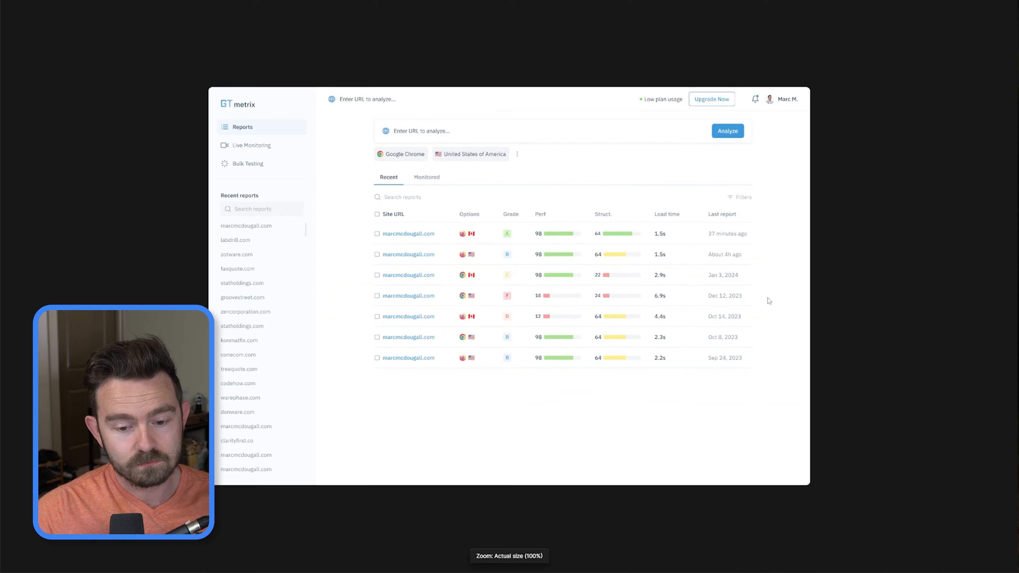
key("f")
key("z")
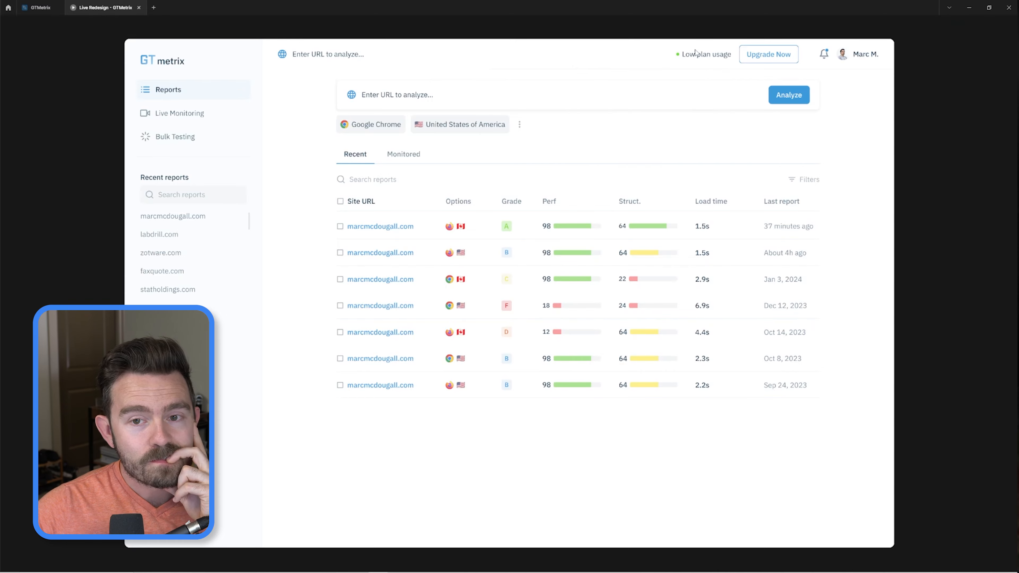
mouse_move(707, 56)
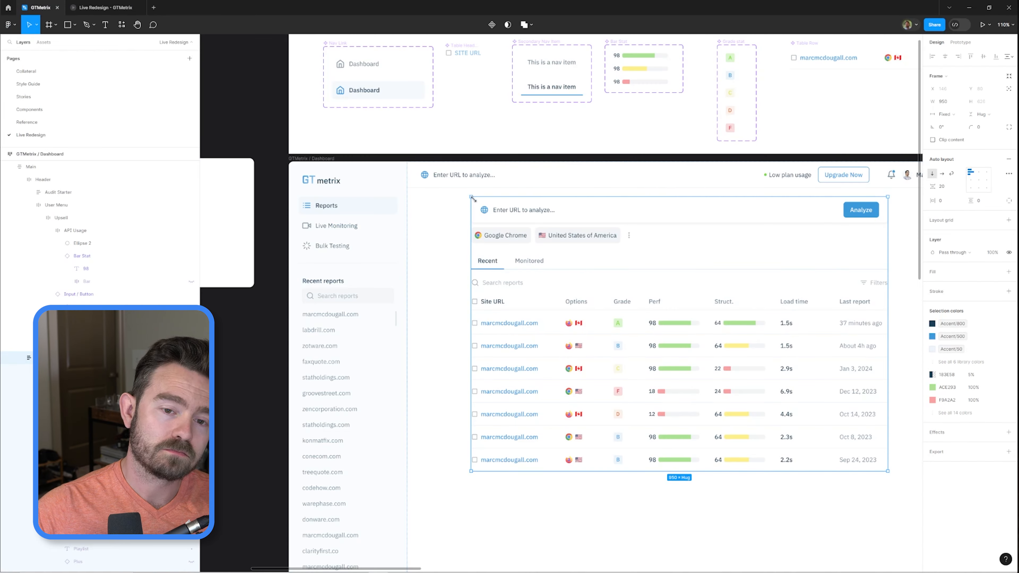
- Set the header's "Enter URL to analyze..." text to 60% opacity
scroll(466, 185, "up", 2)
key("6")
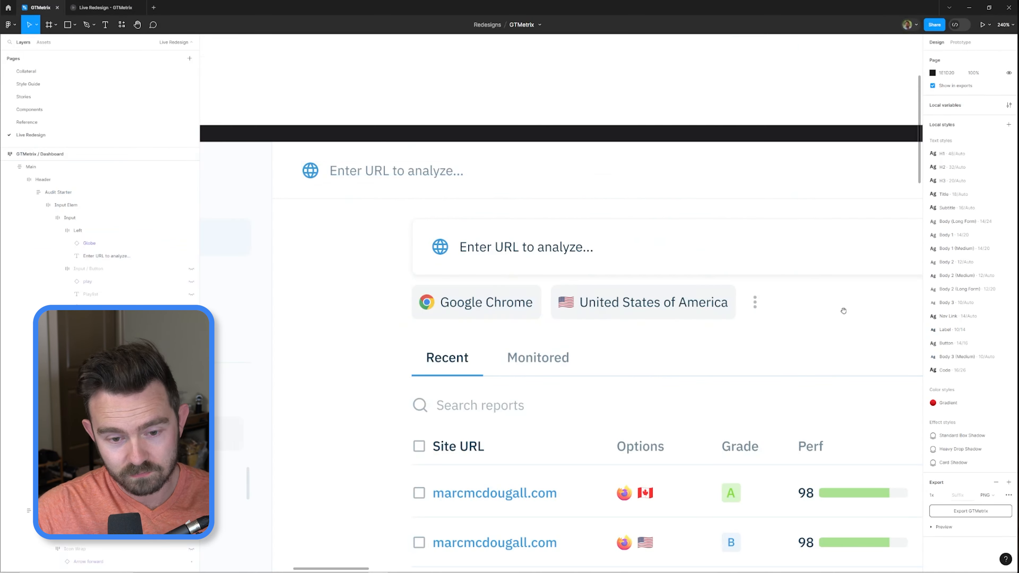
scroll(903, 206, "right", 5)
scroll(901, 203, "down", 3)
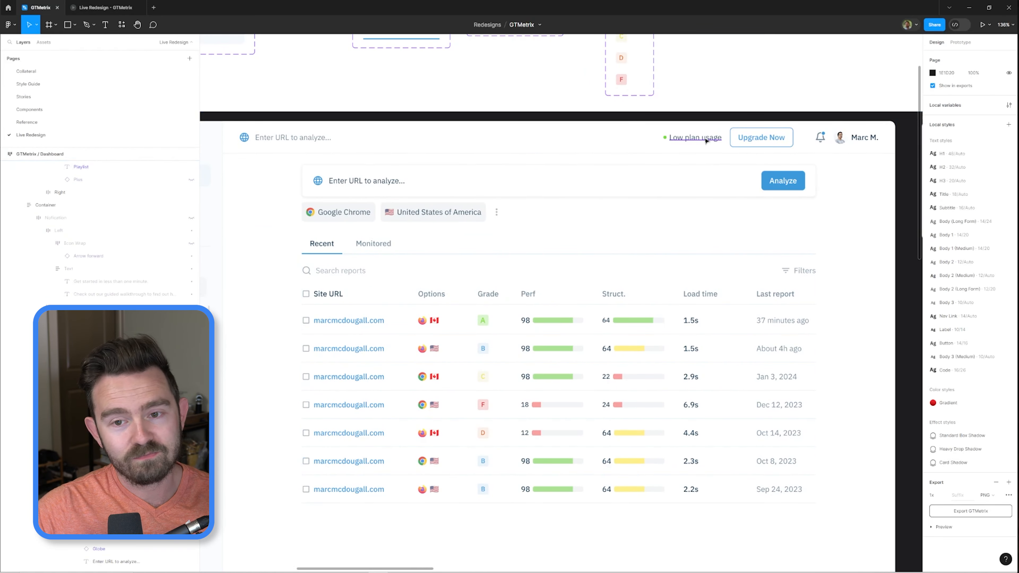
left_click(864, 139)
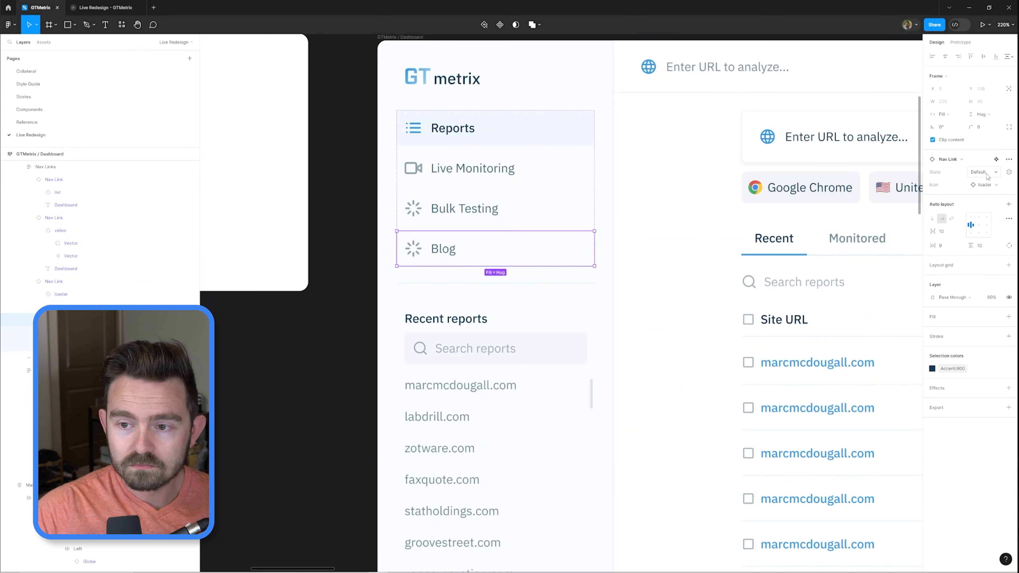
- Swap the Blog nav link's loader icon for the book icon and rename the link to Resources
left_click(985, 184)
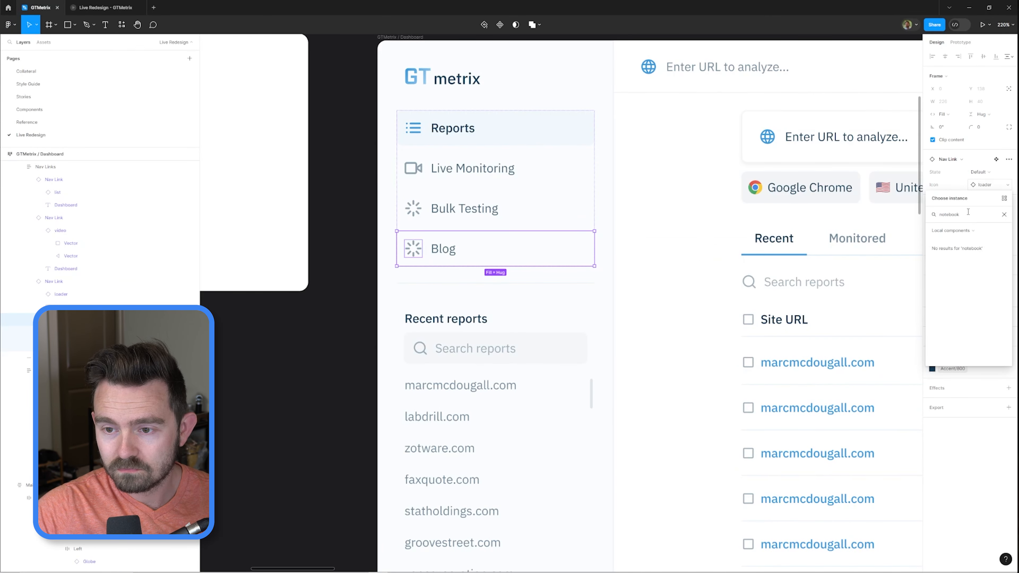
type("notes")
left_click(963, 271)
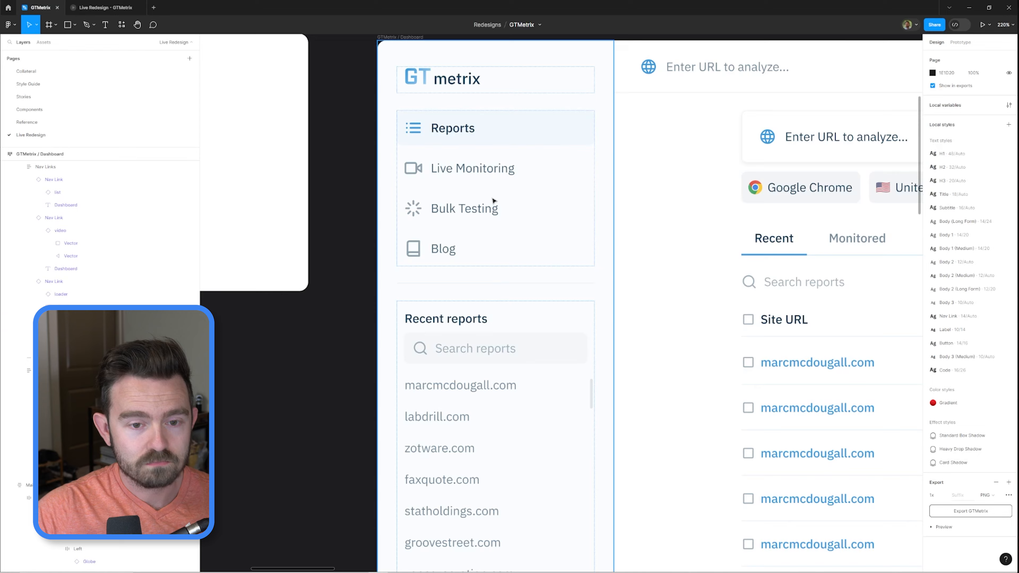
scroll(491, 198, "down", 1)
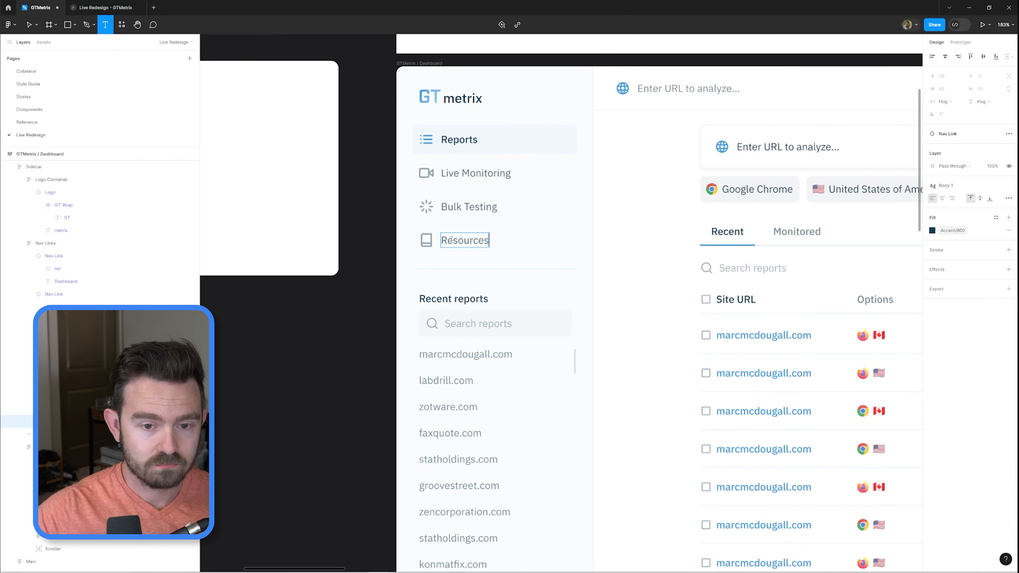
key("shift+1")
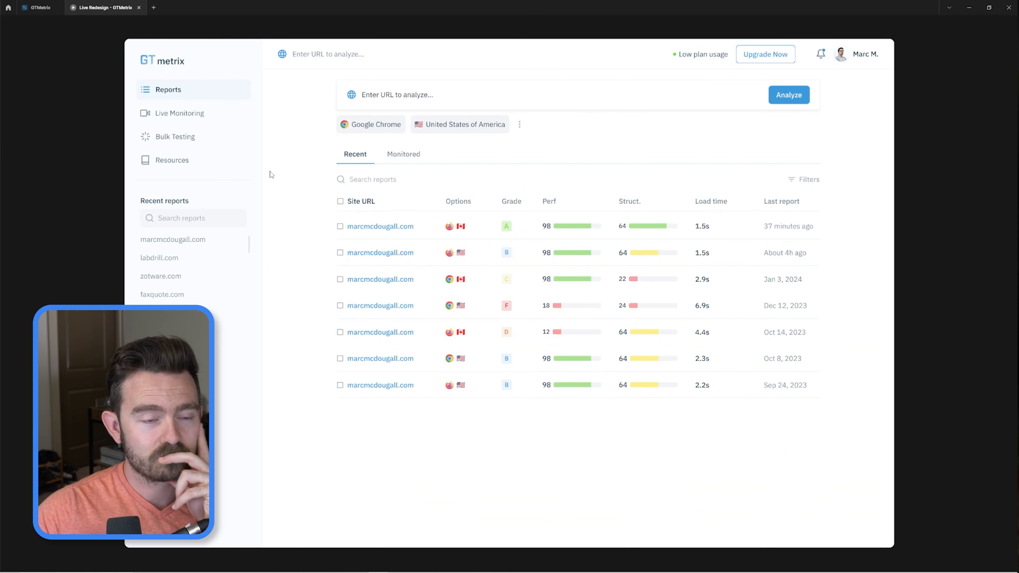
- Set the auto layout spacing between "GT" and "metrix" in the main Logo component to 0
left_click(40, 7)
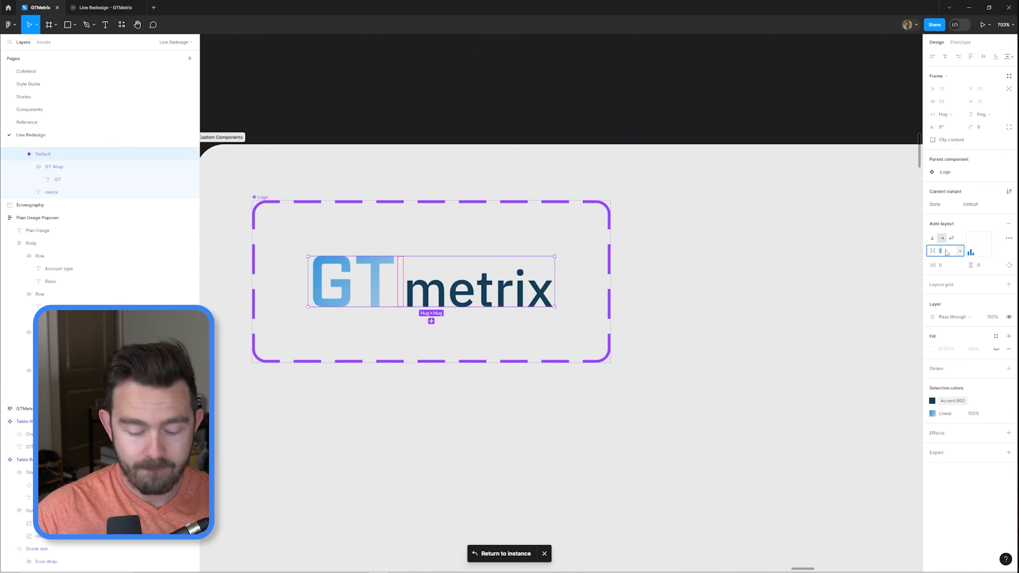
type("0")
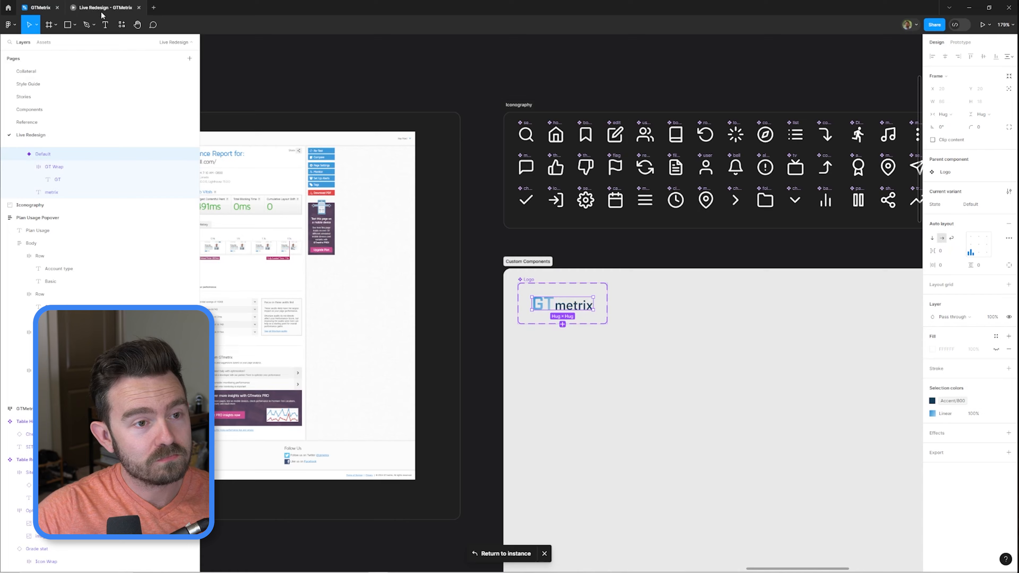
- Review the updated dashboard in the prototype preview and test the plan usage popover on the header indicator
left_click(106, 7)
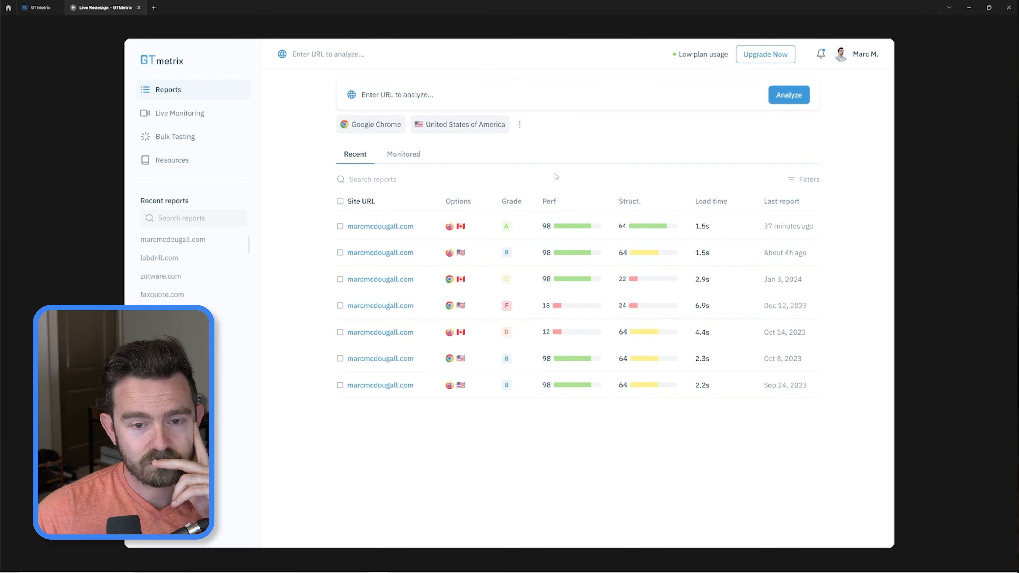
left_click(93, 9)
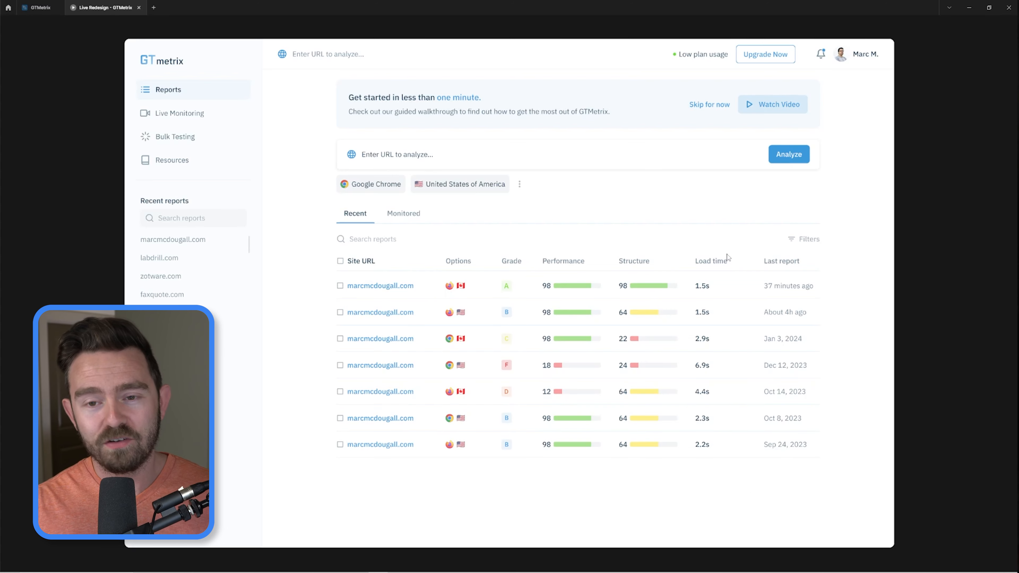
mouse_move(700, 59)
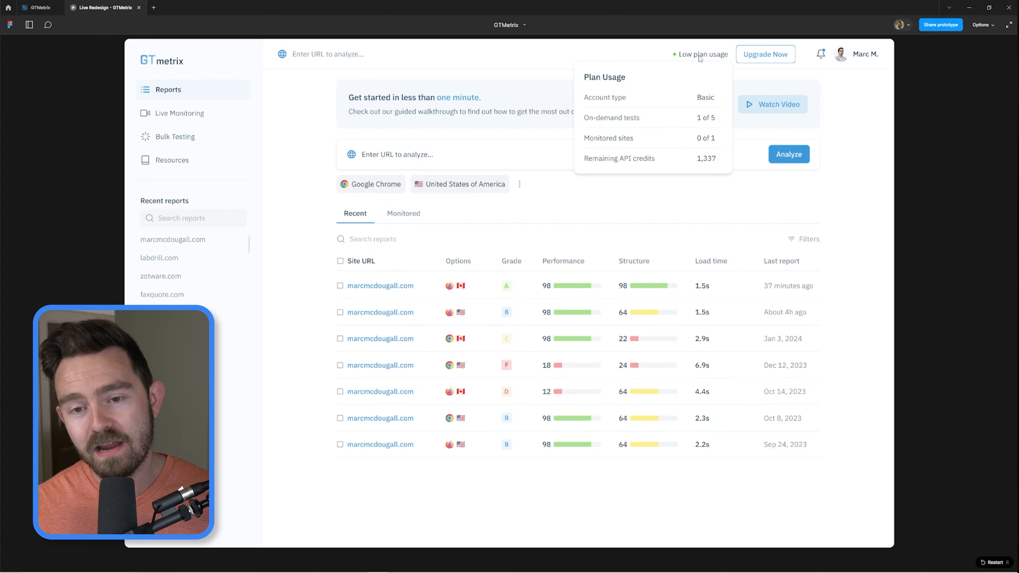